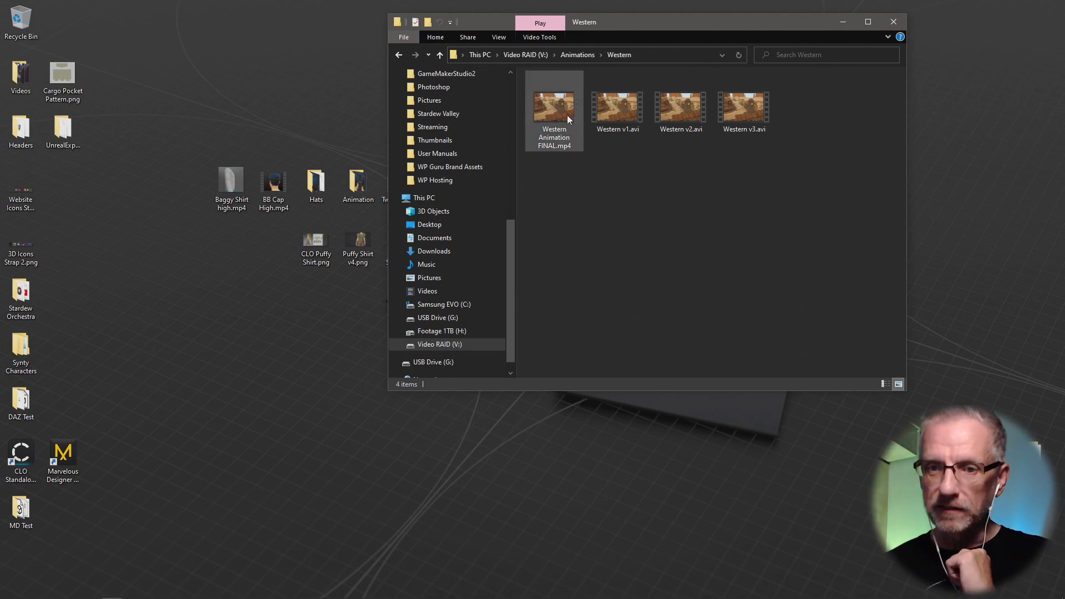
- Play the Western Animation FINAL.mp4 video in full screen and lower the system volume
double_click(567, 112)
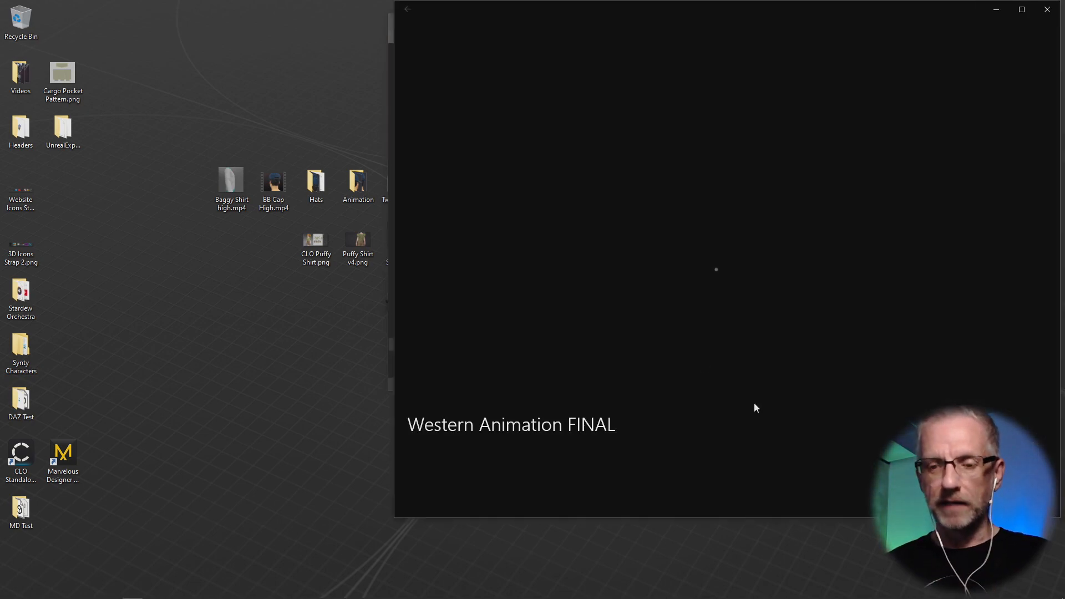
key(alt+Return)
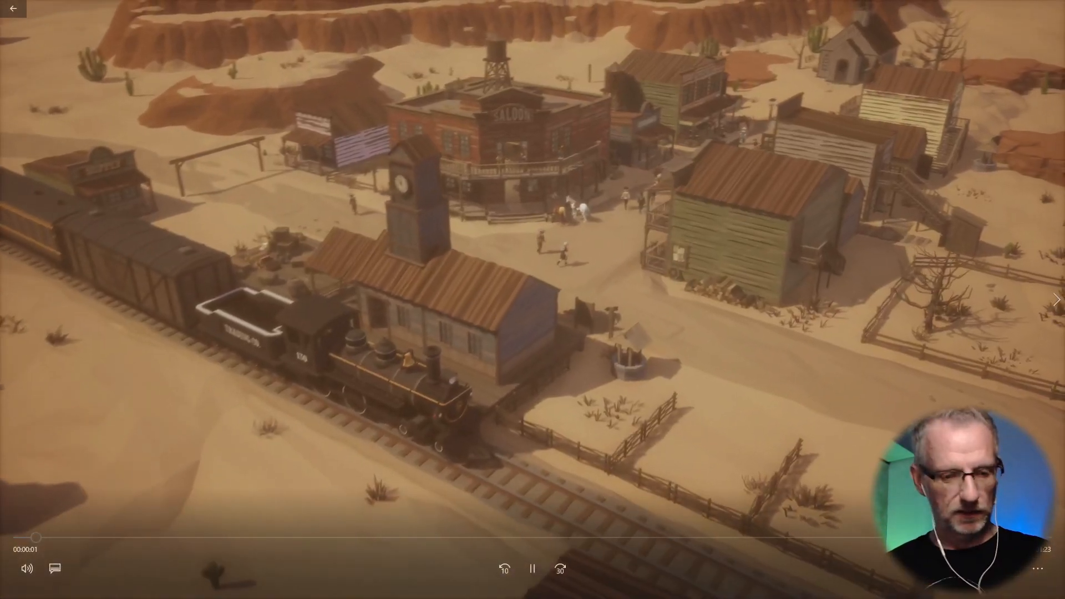
key(XF86AudioLowerVolume)
key(XF86AudioLowerVolume)
key(XF86AudioLowerVolume)
key(XF86AudioLowerVolume)
key(XF86AudioLowerVolume)
key(XF86AudioLowerVolume)
key(XF86AudioLowerVolume)
key(XF86AudioLowerVolume)
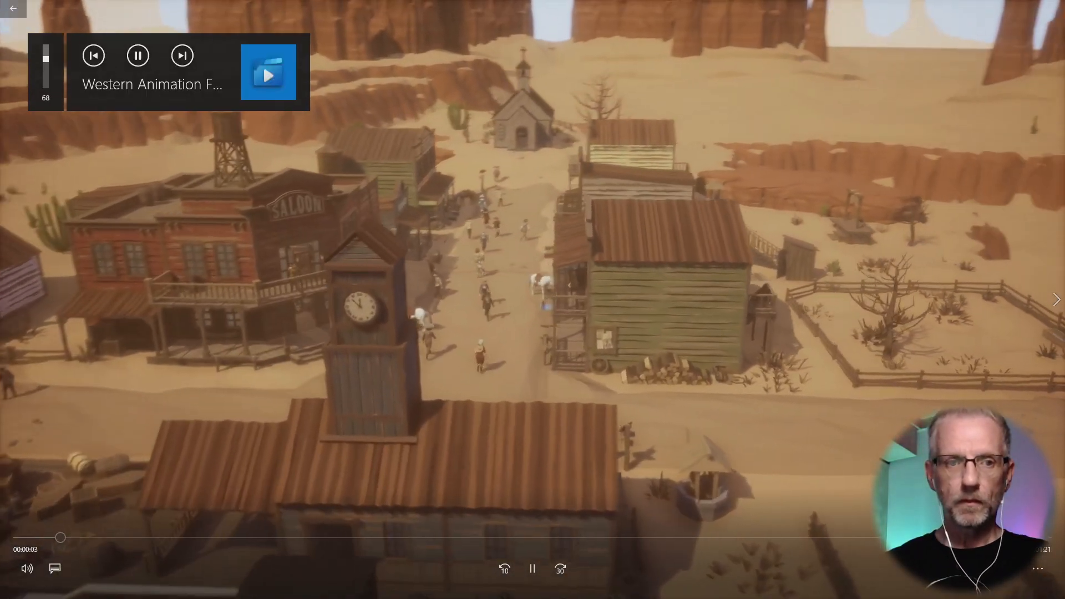
key(XF86AudioLowerVolume)
key(XF86AudioLowerVolume)
key(XF86AudioLowerVolume)
key(XF86AudioLowerVolume)
key(XF86AudioLowerVolume)
key(XF86AudioLowerVolume)
key(XF86AudioLowerVolume)
key(XF86AudioLowerVolume)
key(XF86AudioLowerVolume)
key(XF86AudioLowerVolume)
key(XF86AudioLowerVolume)
key(XF86AudioLowerVolume)
key(XF86AudioLowerVolume)
key(XF86AudioLowerVolume)
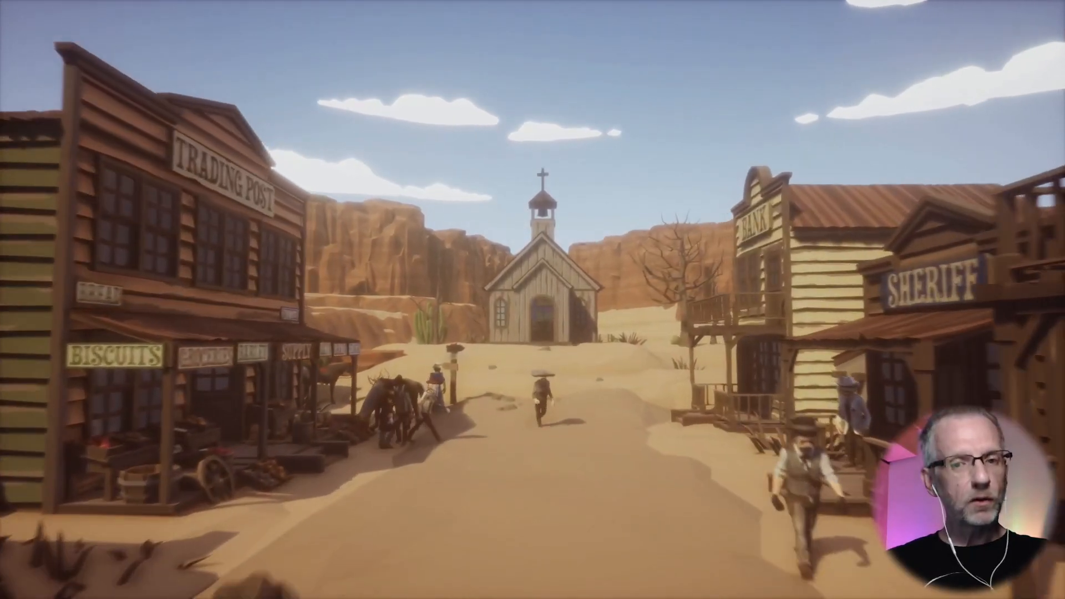
- Raise the system volume a little while the western town animation keeps playing
key(XF86AudioRaiseVolume)
key(XF86AudioRaiseVolume)
key(XF86AudioRaiseVolume)
key(XF86AudioRaiseVolume)
key(XF86AudioRaiseVolume)
key(XF86AudioRaiseVolume)
key(XF86AudioRaiseVolume)
key(XF86AudioRaiseVolume)
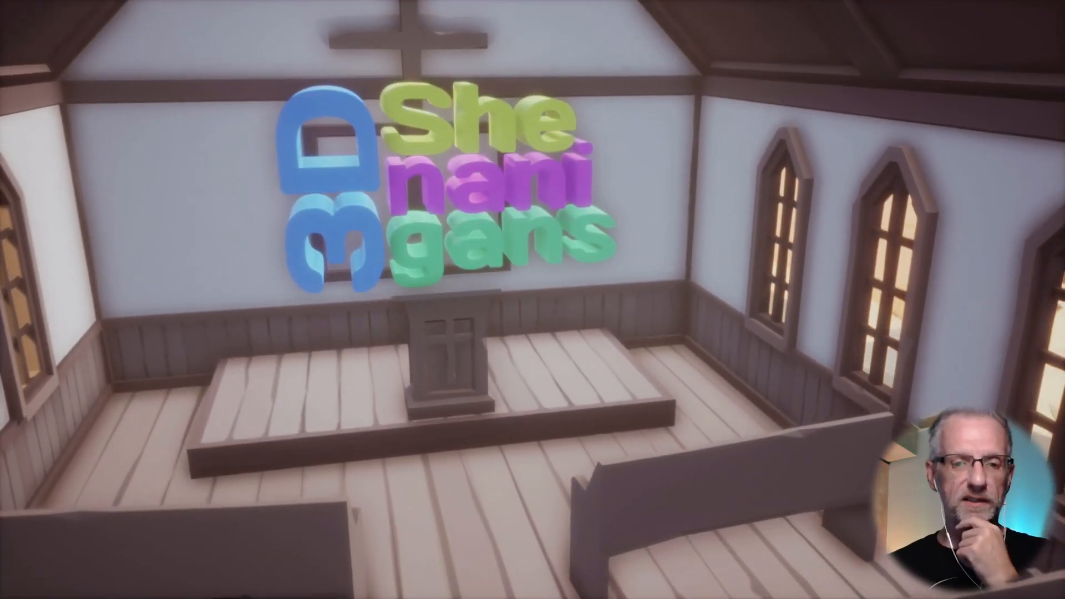
- Pause the animation on the 3D Shenanigans logo inside the church, resume it briefly, and pause again
mouse_move(737, 528)
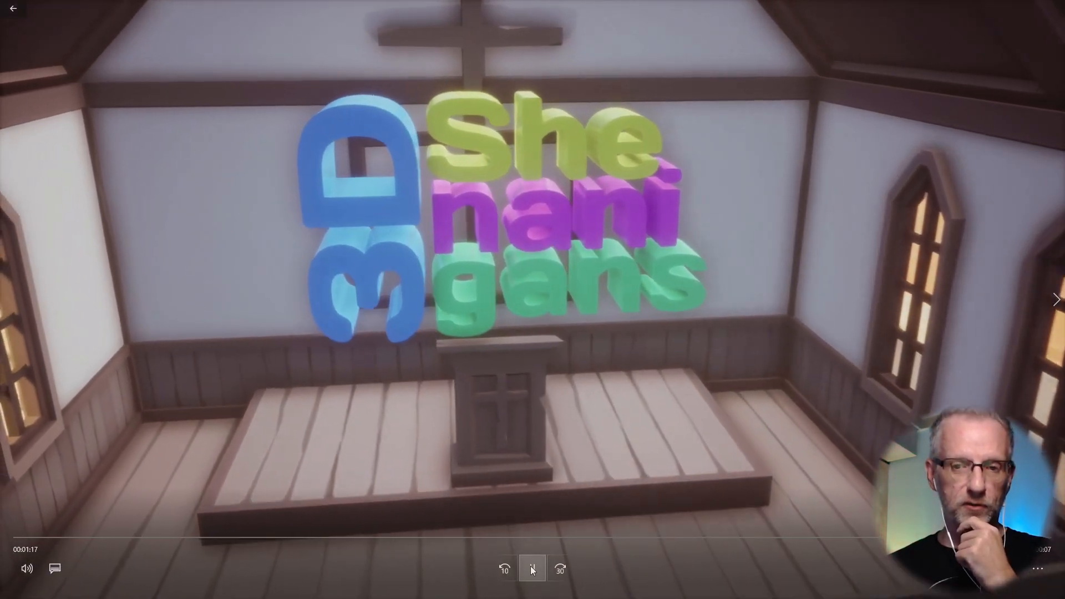
click(532, 568)
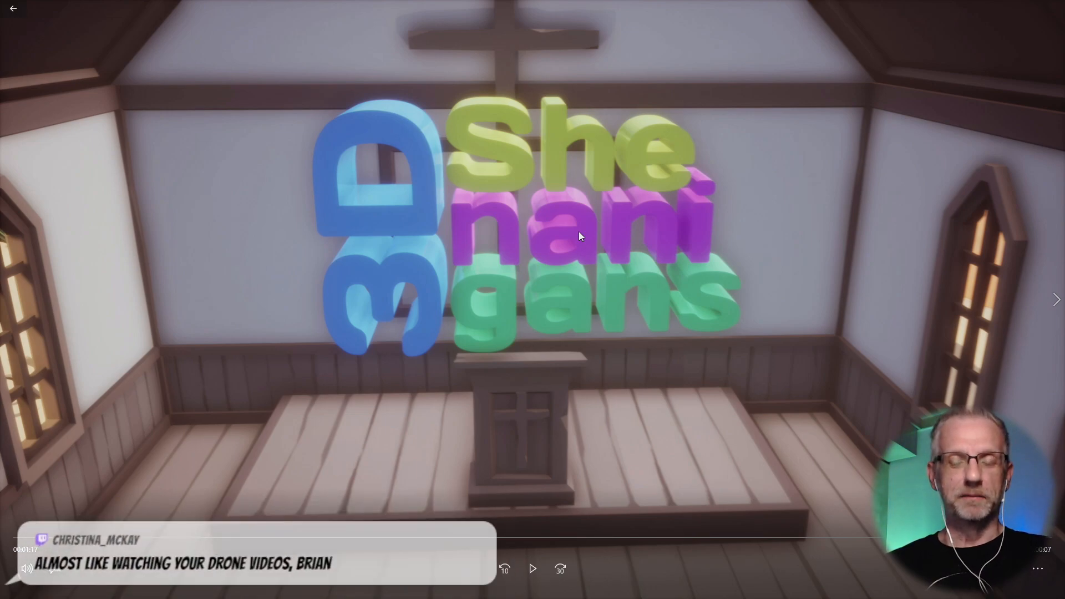
click(532, 566)
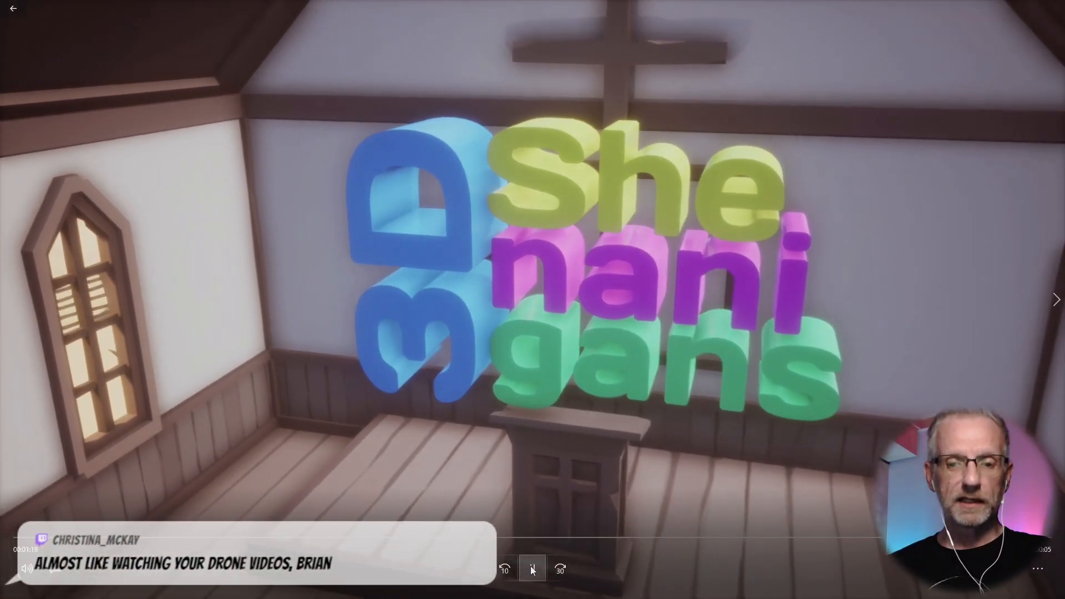
click(532, 566)
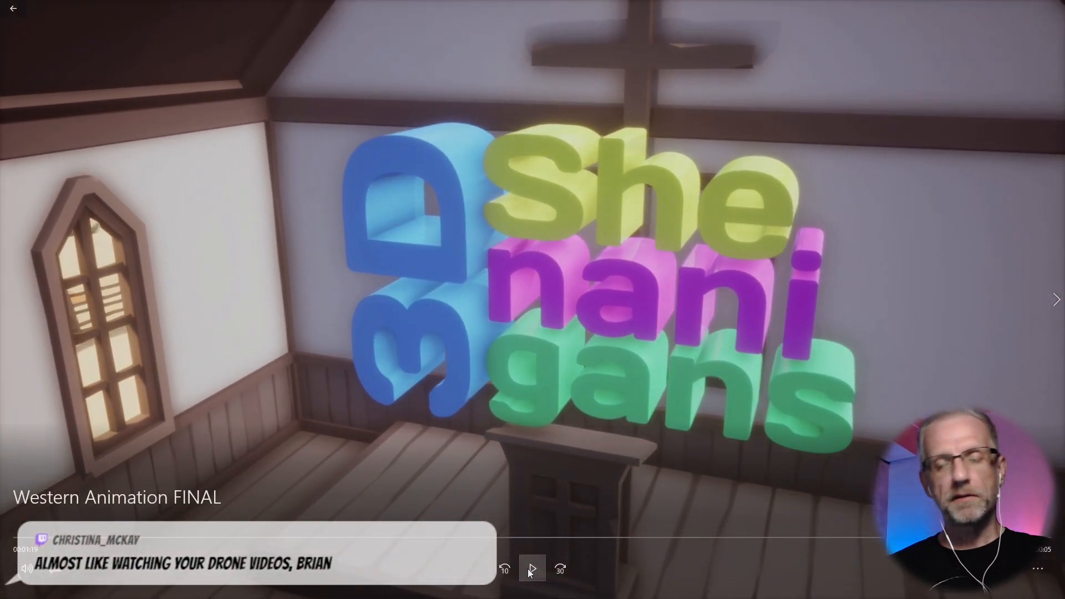
- Rewind the animation to 1:09 and replay the camera's entry into the church, pausing on the logo
drag(990, 537, 865, 536)
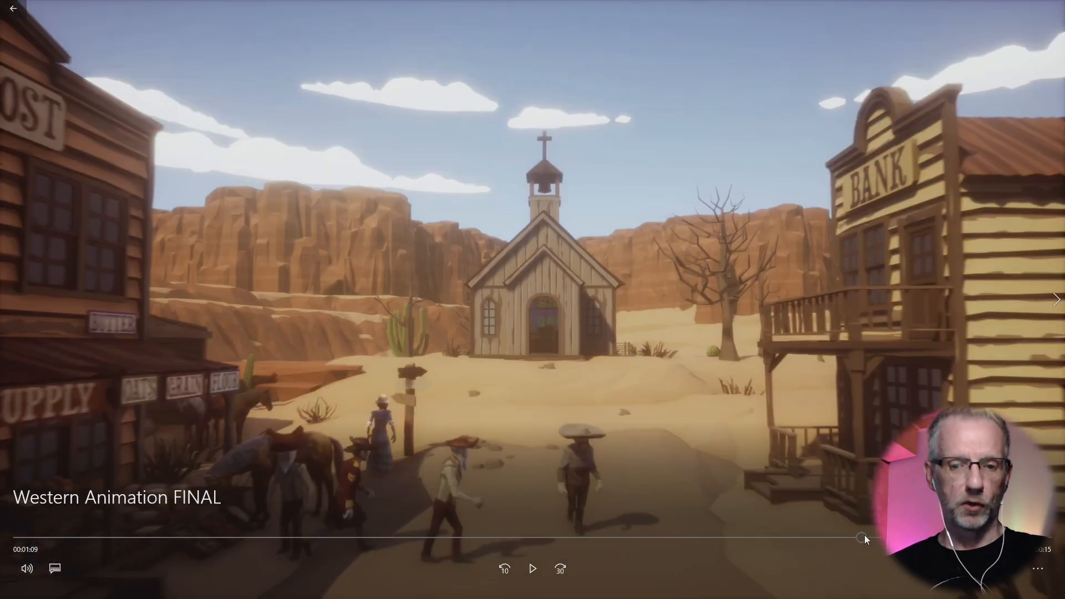
click(534, 570)
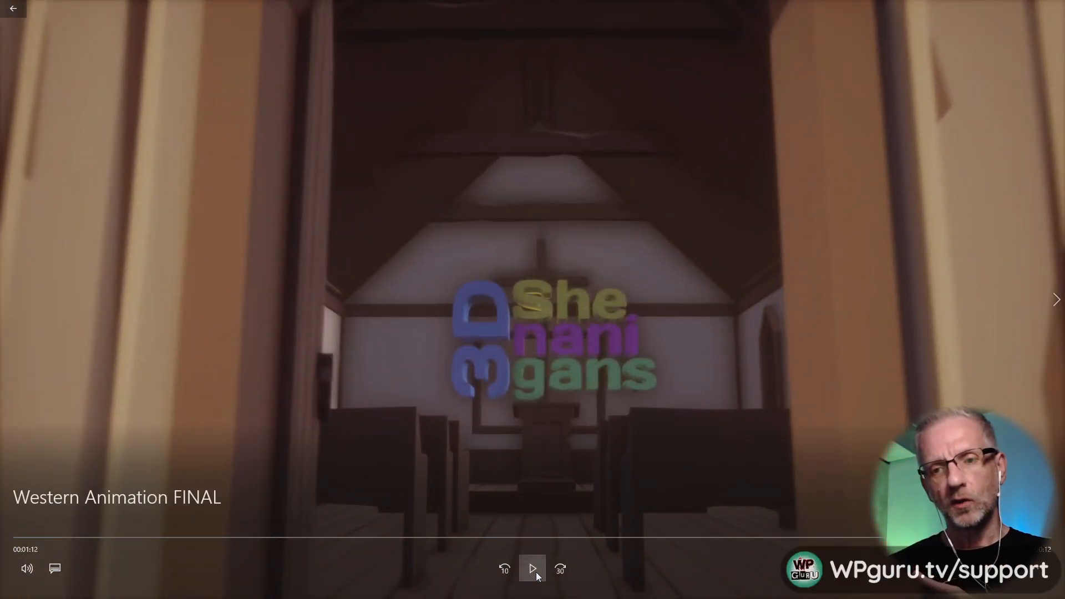
click(536, 571)
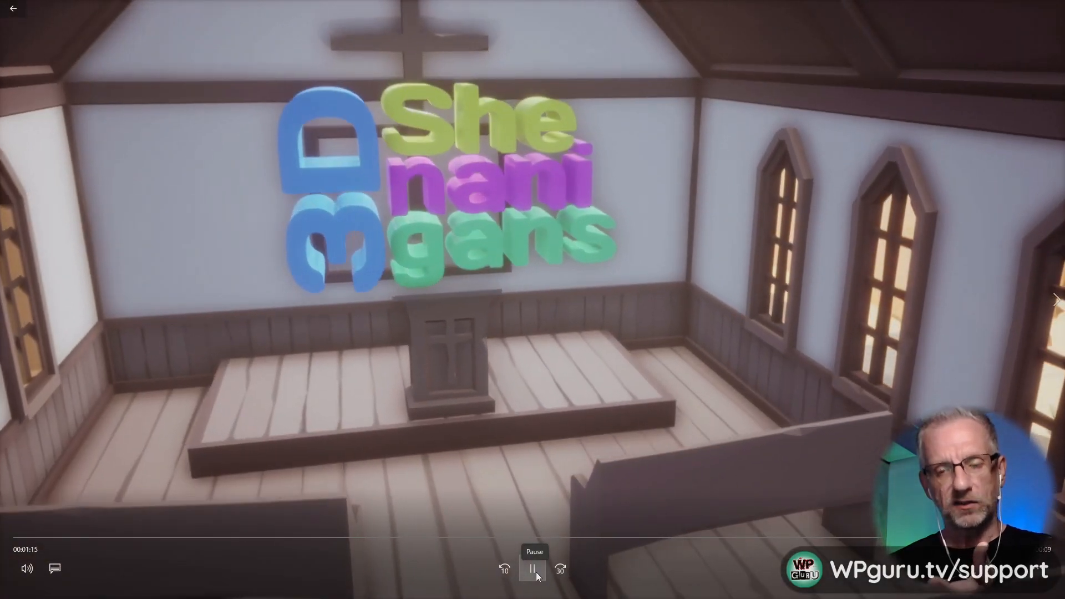
click(536, 571)
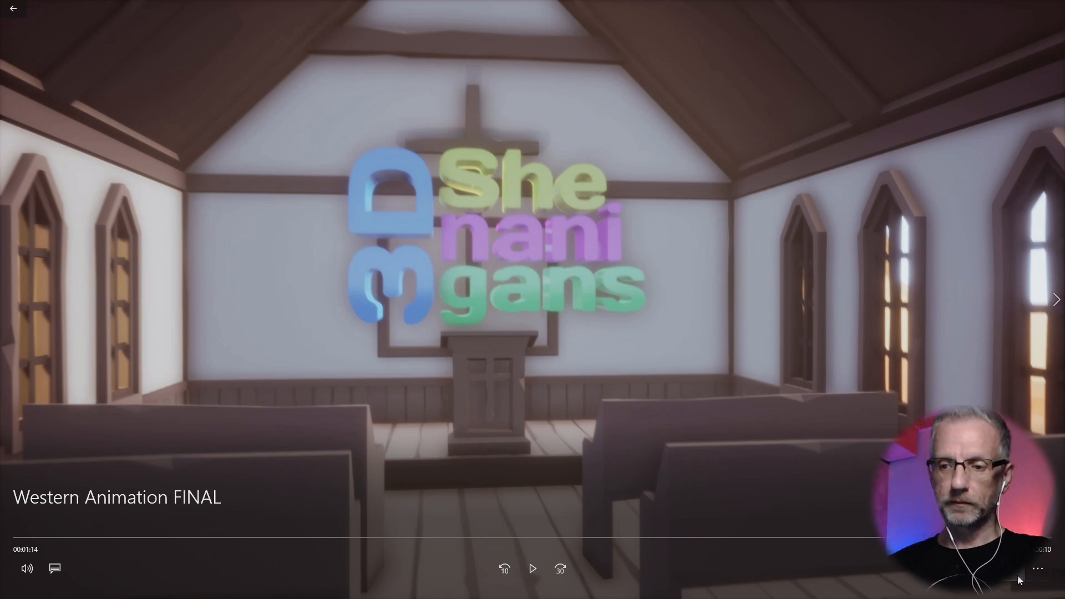
- Close the full-screen video player and switch to the Epidemic Sound page in Firefox
click(1018, 576)
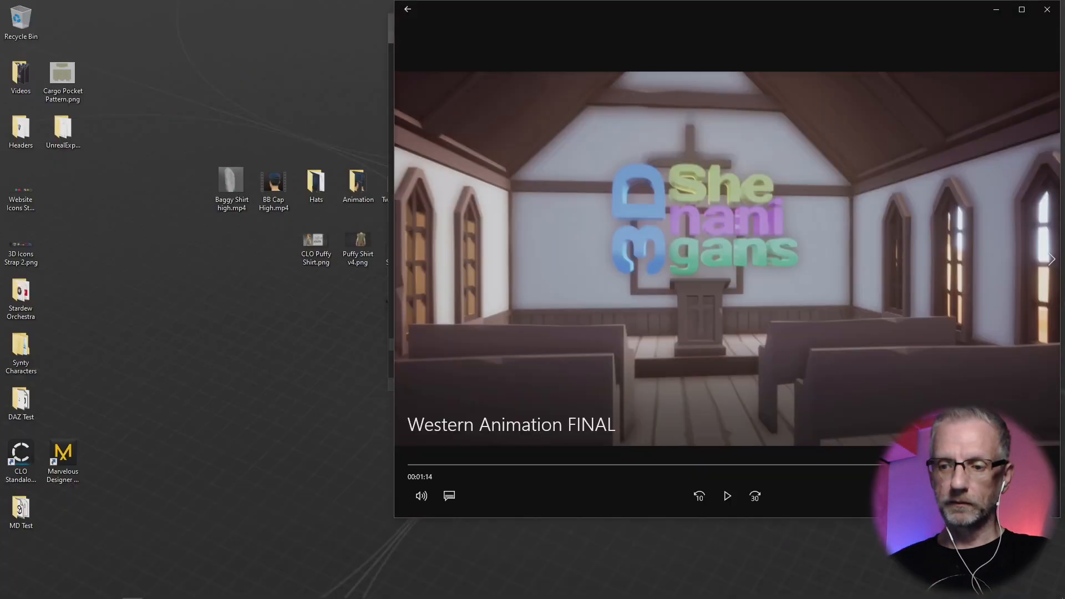
click(1047, 11)
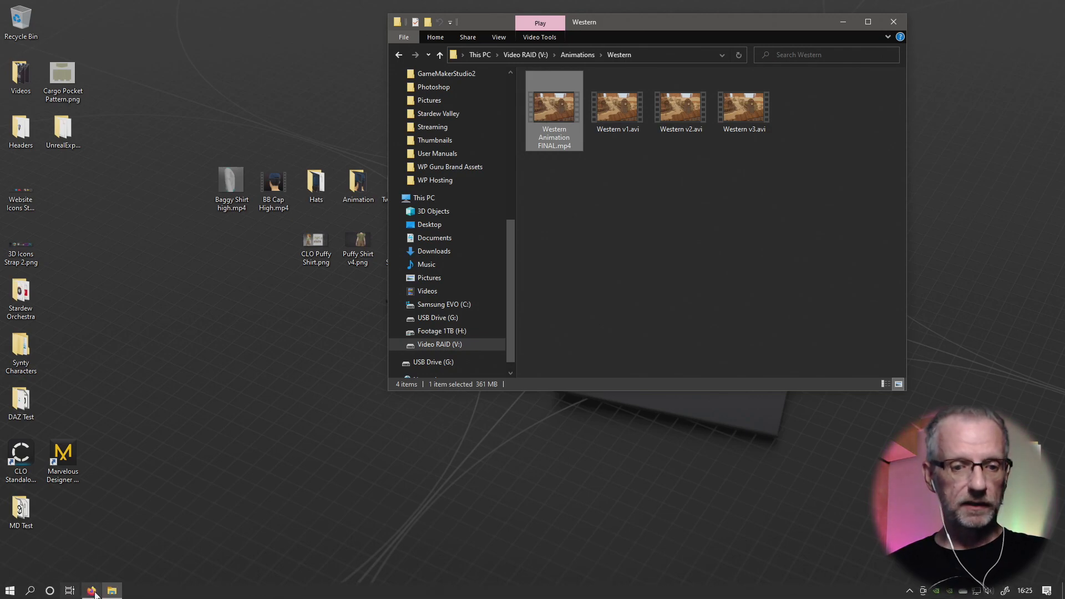
click(92, 590)
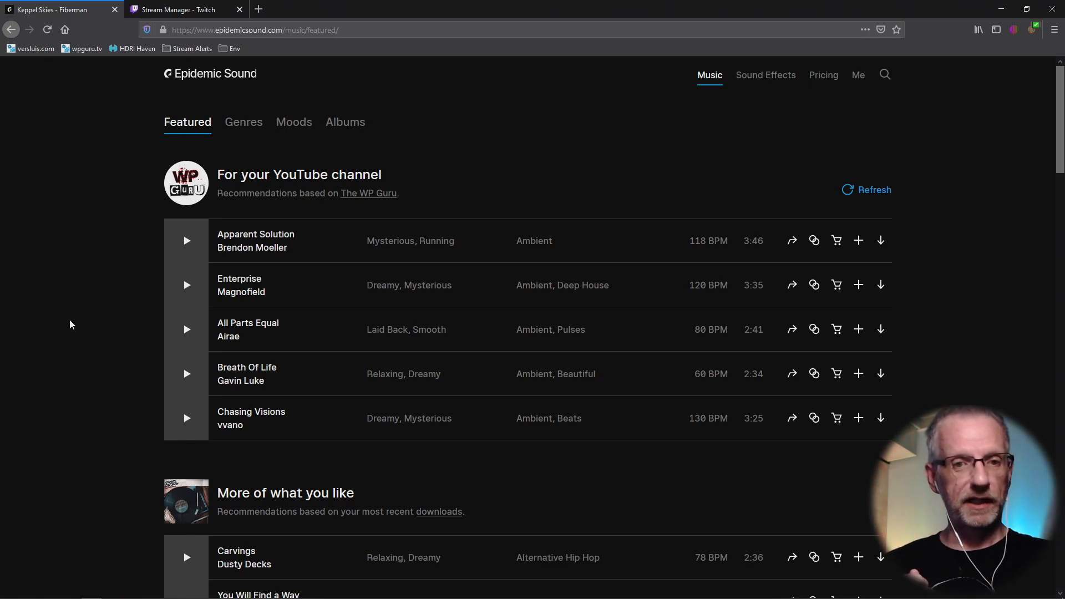
- Preview the tracks Apparent Solution and Enterprise, skipping ahead in Enterprise and lowering the system volume
click(173, 239)
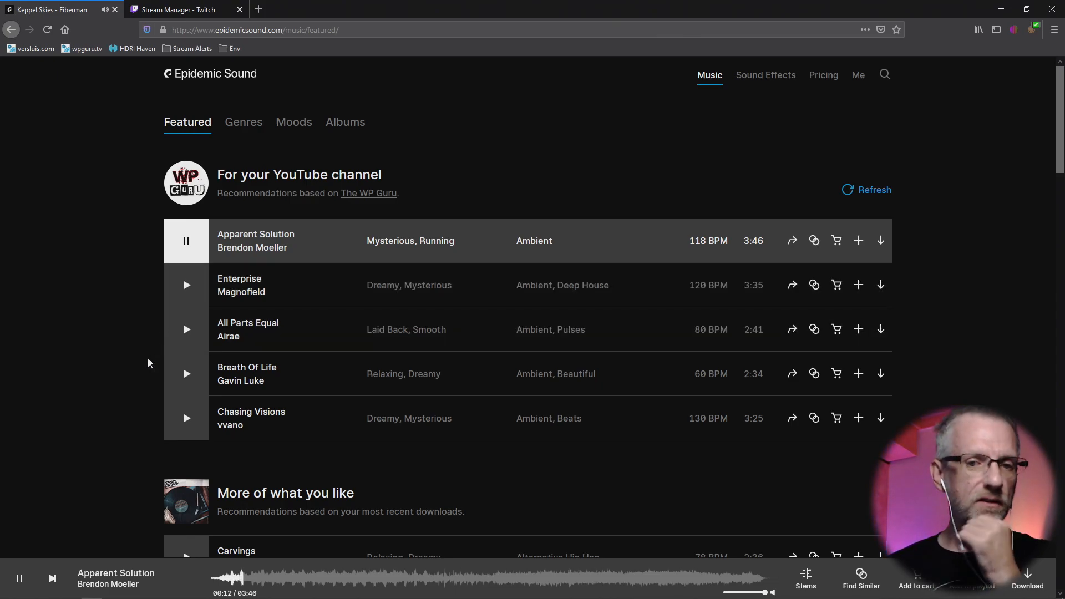
click(186, 285)
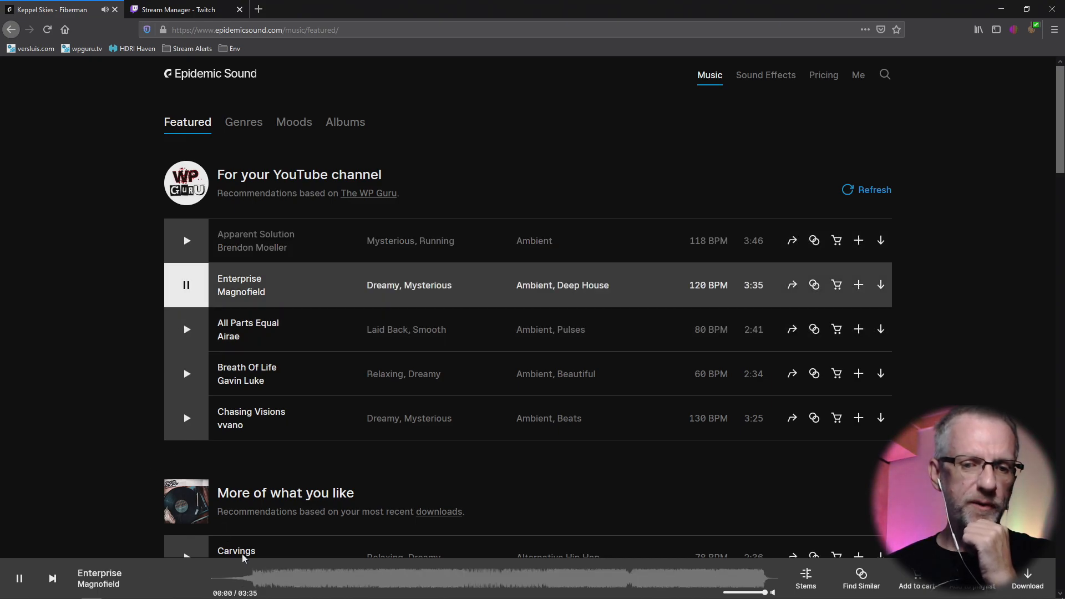
click(293, 576)
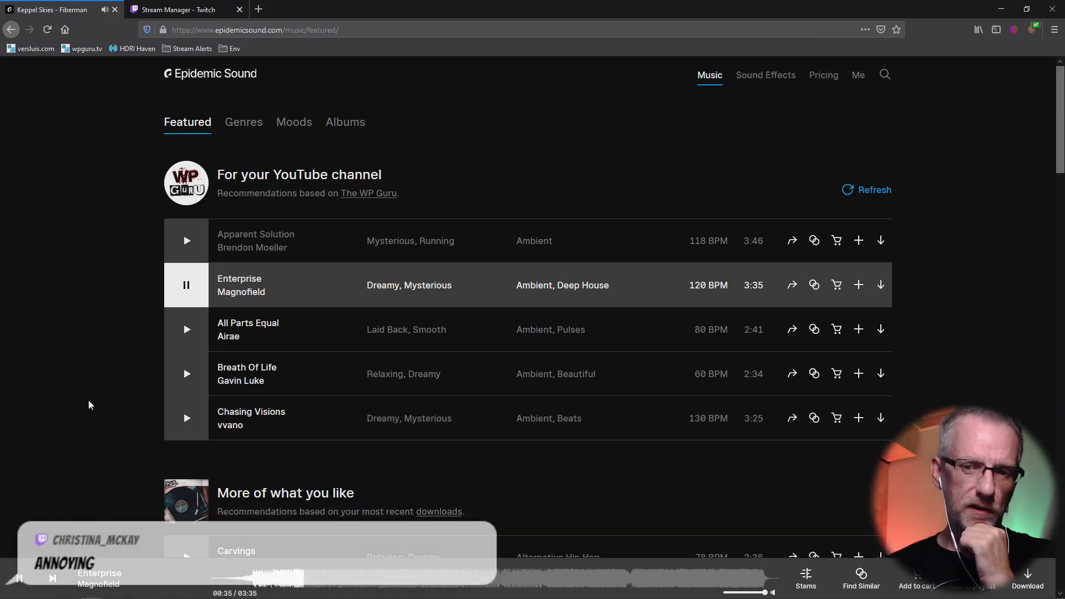
key(XF86AudioLowerVolume)
key(XF86AudioLowerVolume)
key(XF86AudioLowerVolume)
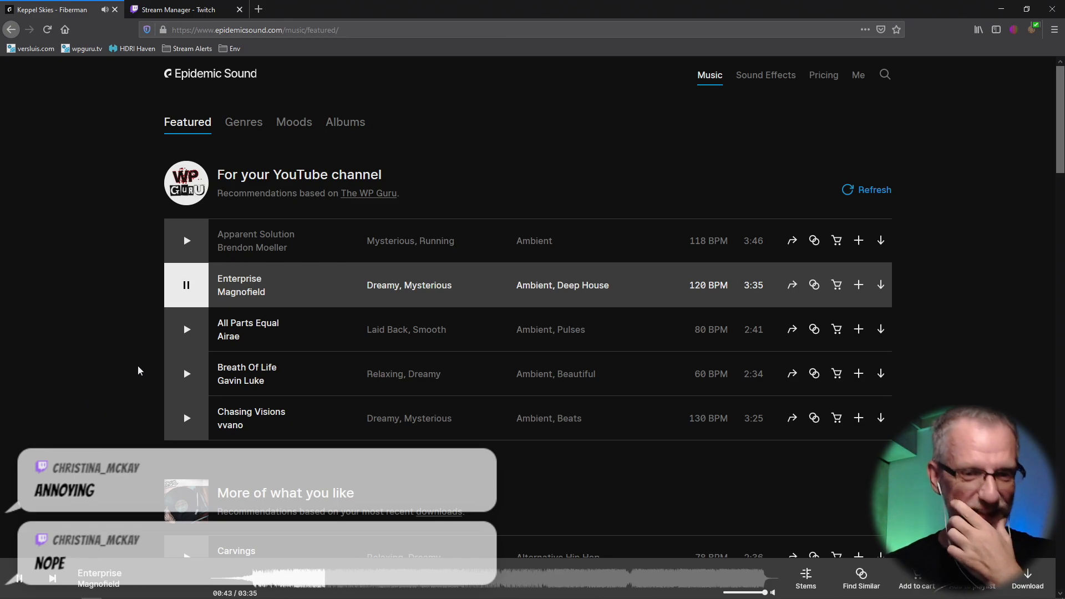
- Raise the system volume and play the track All Parts Equal from partway into the song
key(XF86AudioRaiseVolume)
key(XF86AudioRaiseVolume)
key(XF86AudioRaiseVolume)
key(XF86AudioRaiseVolume)
key(XF86AudioRaiseVolume)
key(XF86AudioRaiseVolume)
key(XF86AudioRaiseVolume)
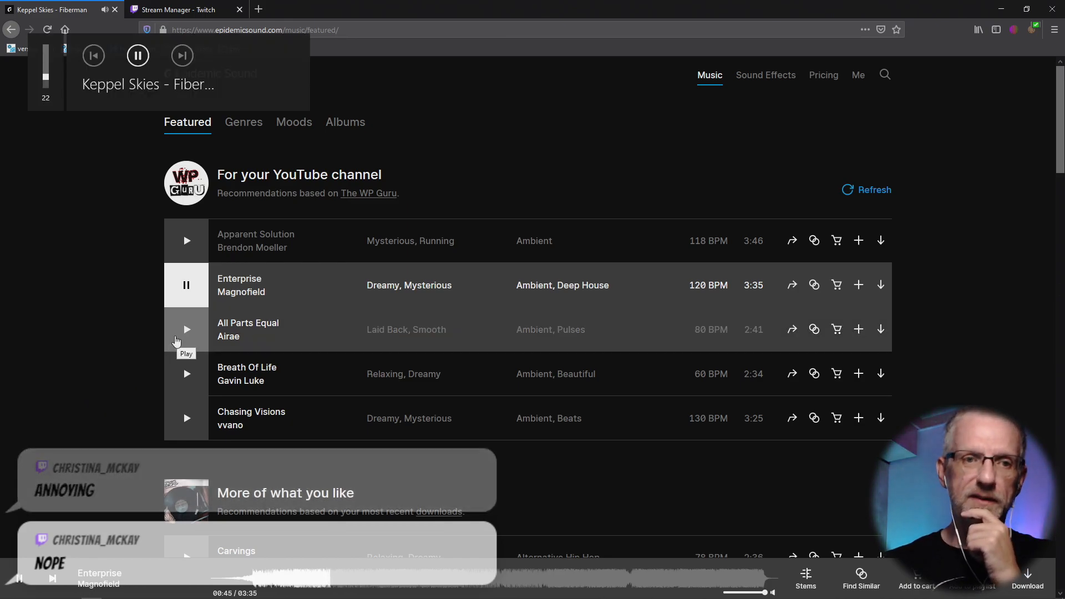
click(187, 339)
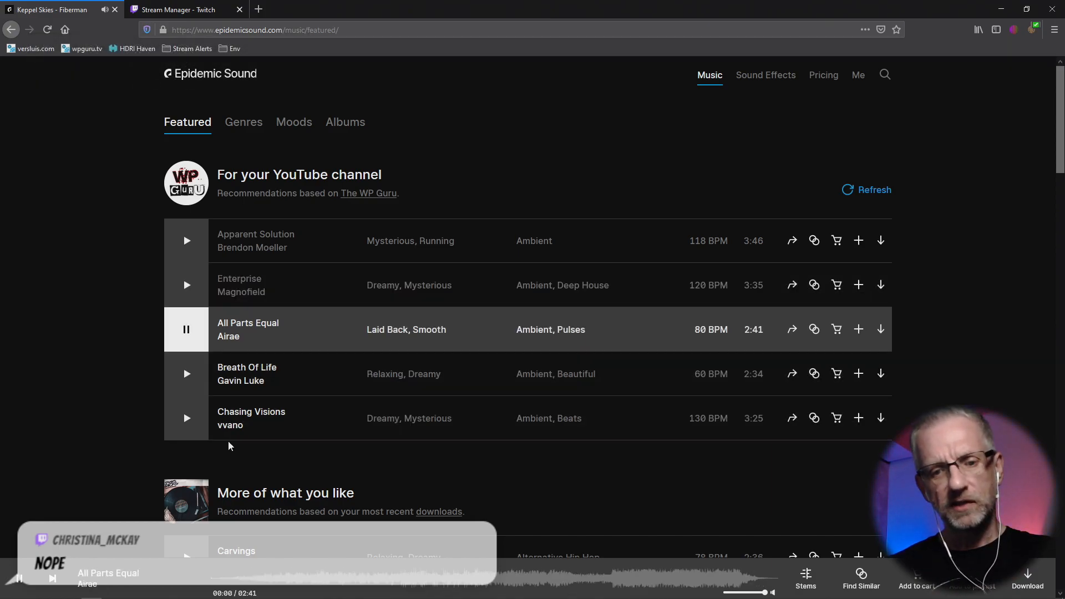
click(309, 577)
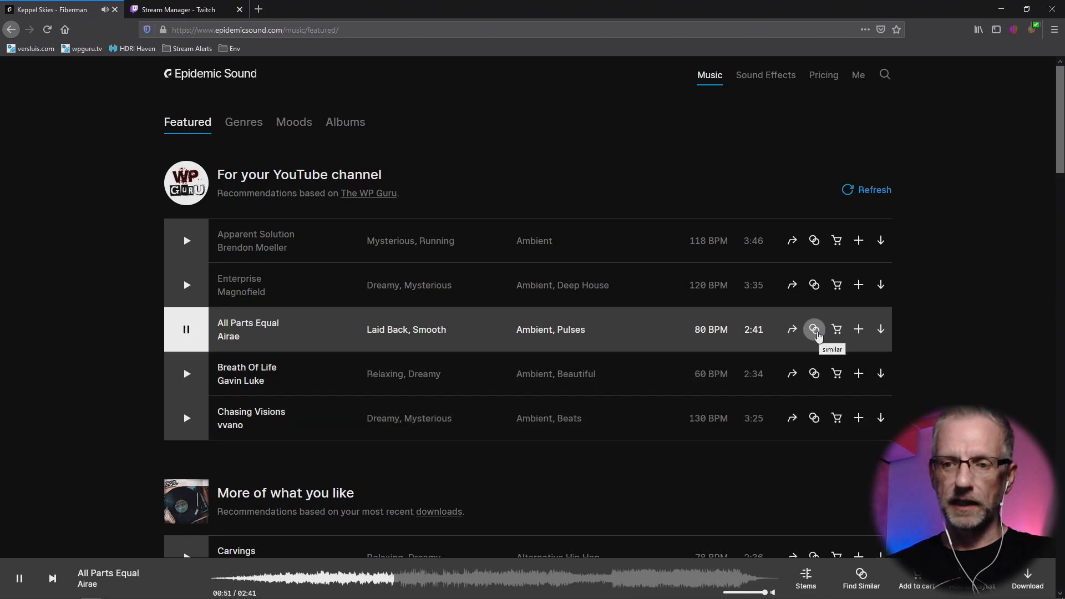
- Browse the tracks similar to All Parts Equal and turn the system volume down slightly
click(814, 330)
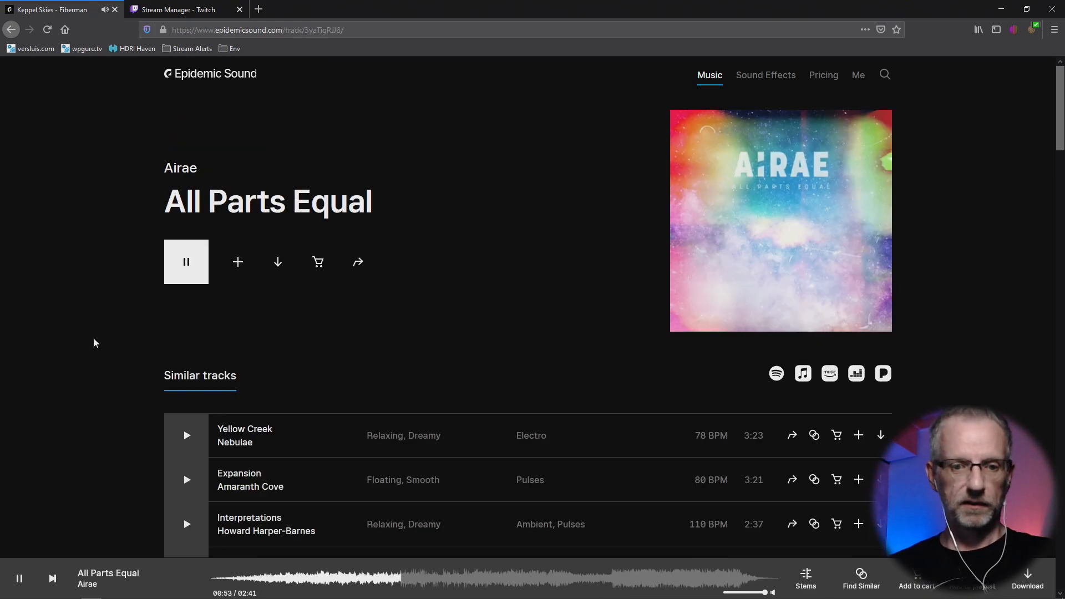
scroll(91, 335, down, 2)
scroll(91, 335, down, 1)
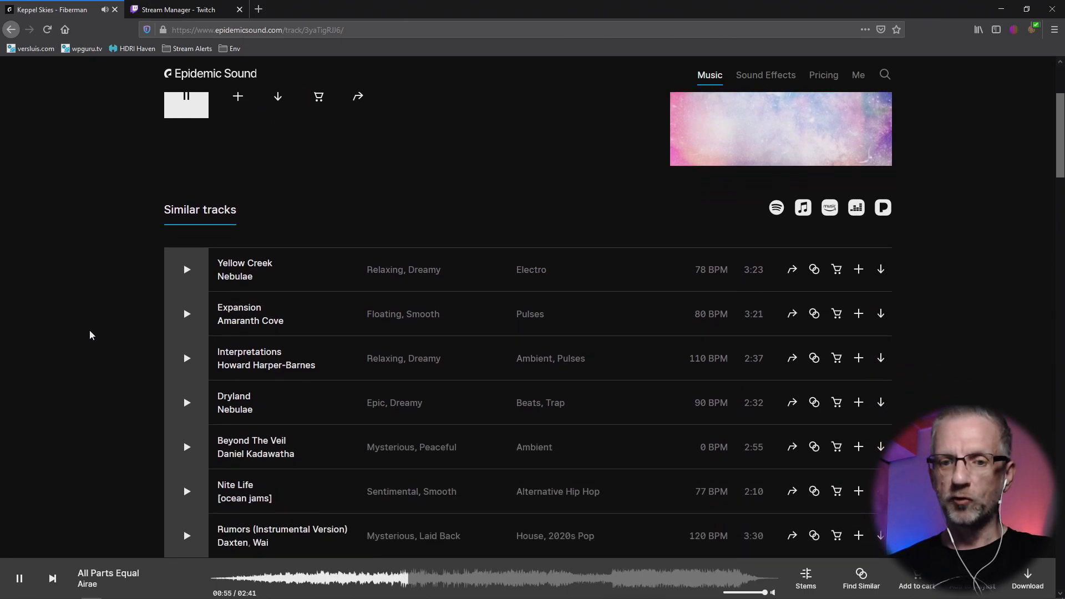
scroll(92, 335, down, 2)
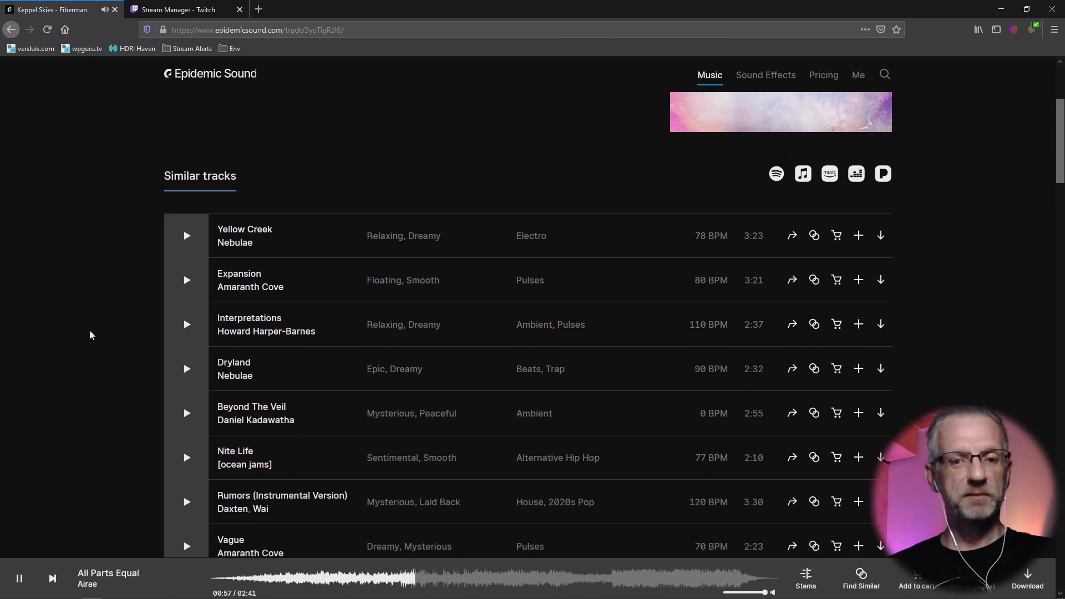
scroll(92, 335, up, 5)
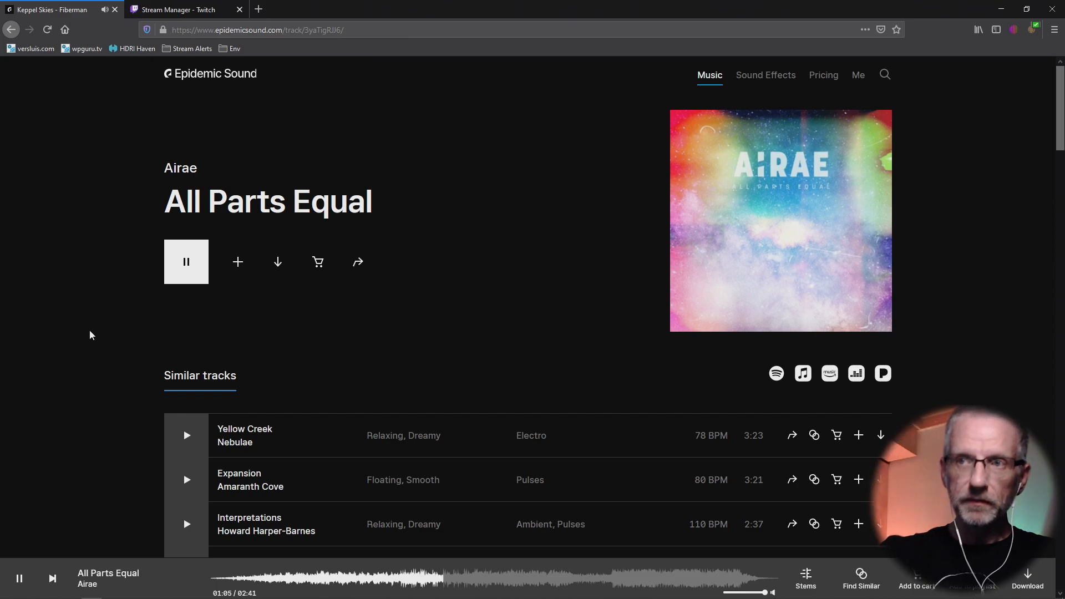
key(XF86AudioLowerVolume)
key(XF86AudioLowerVolume)
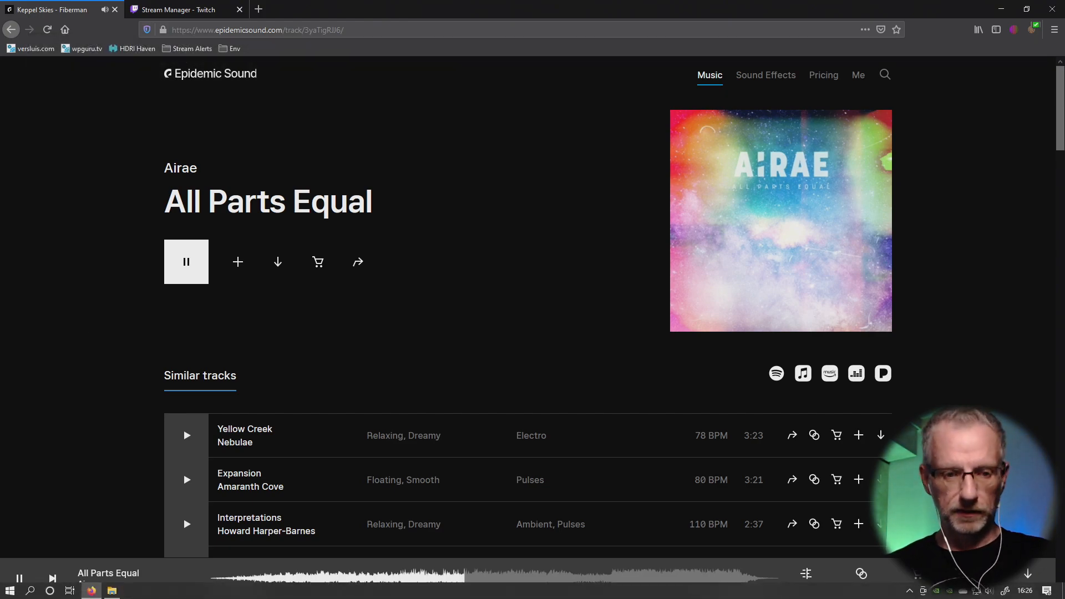
- Switch to the Epic Games Launcher and show the Unreal Engine library
key(super)
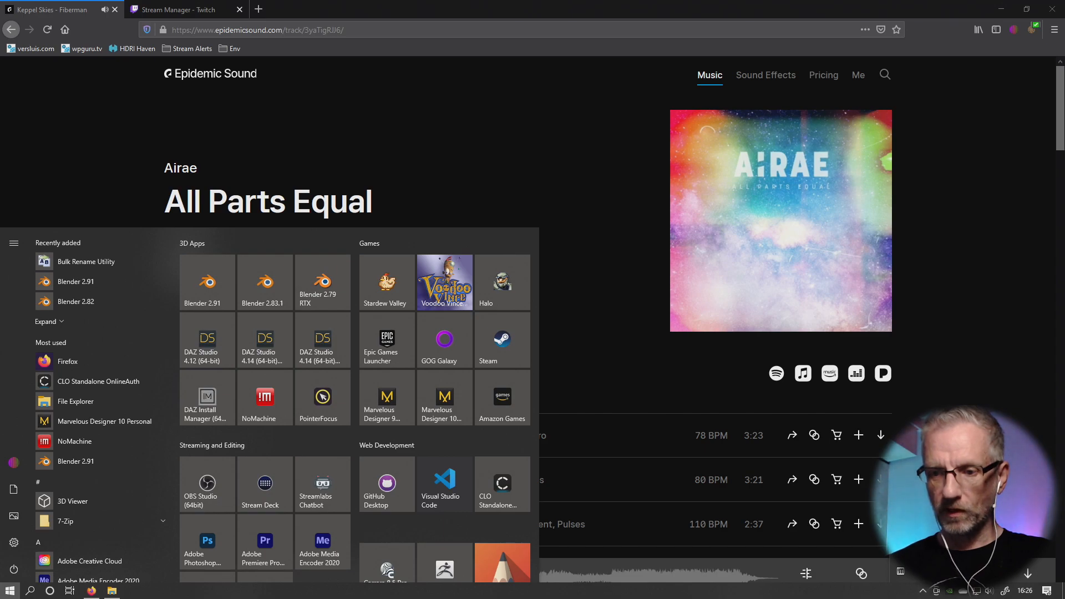
key(super)
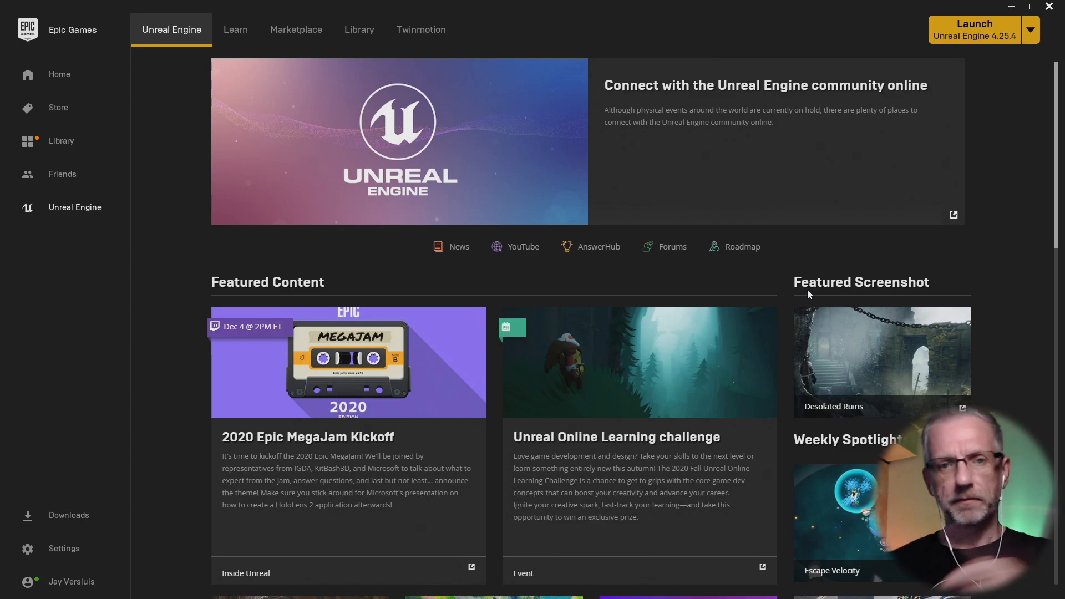
click(356, 43)
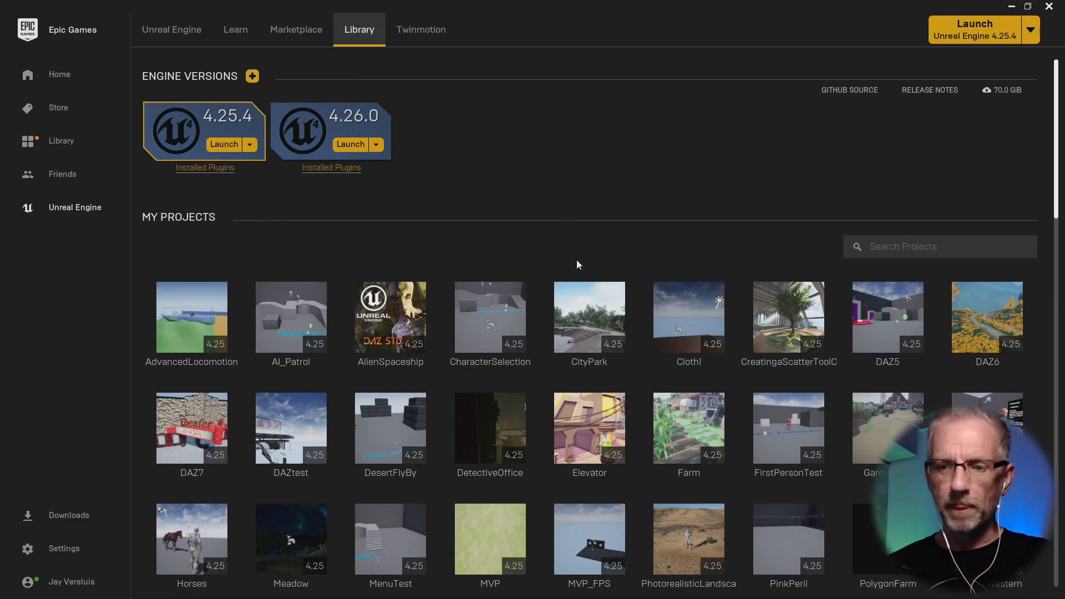
- Filter the projects by "west" and open the 4.26 version of the PolygonWestern project
click(966, 245)
text(e)
key(BackSpace)
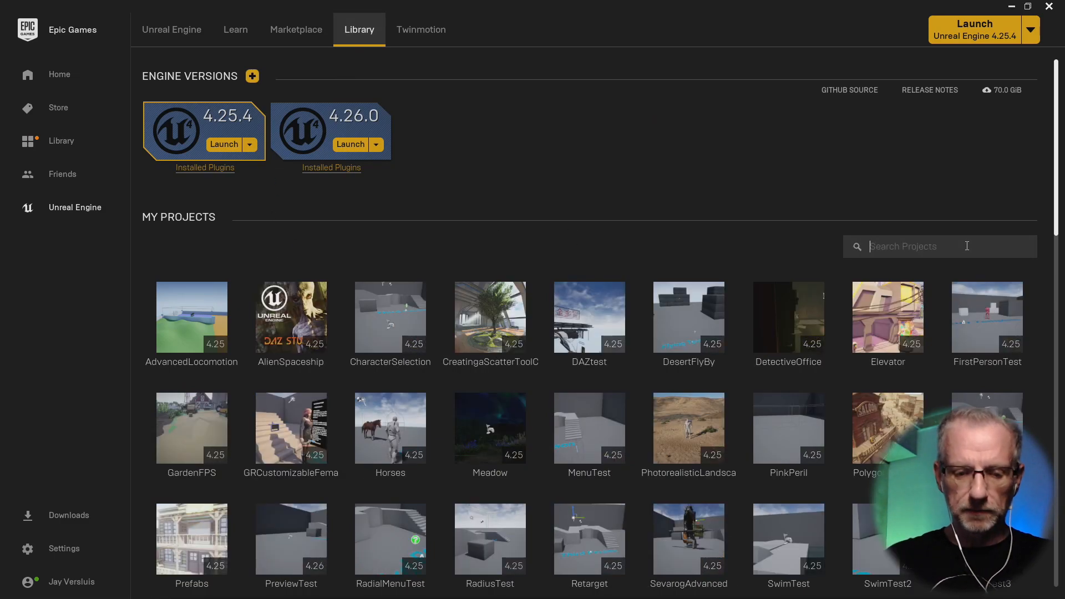
text(west)
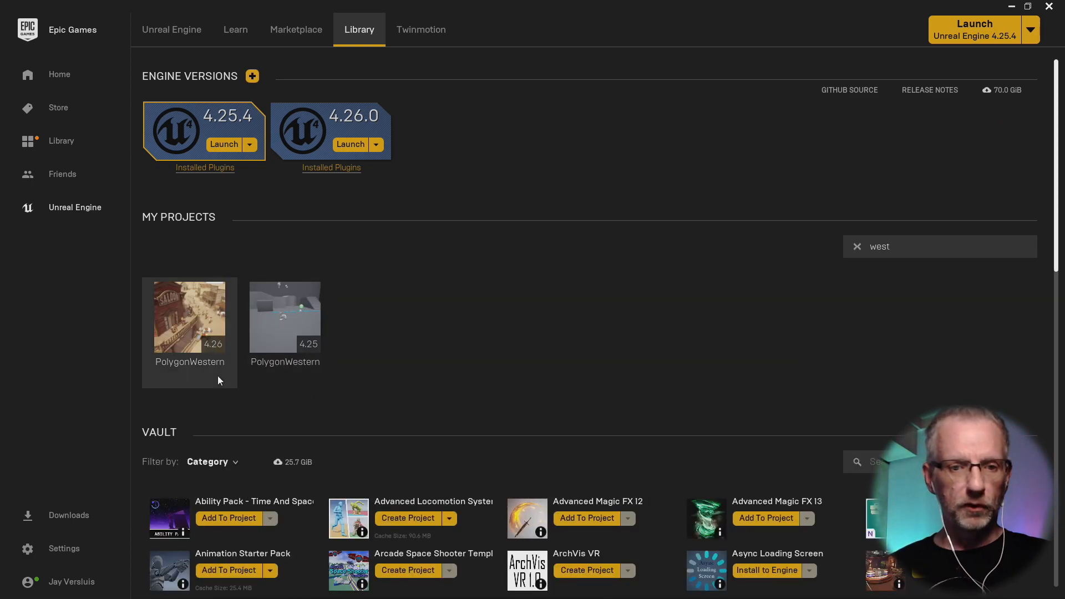
mouse_move(197, 333)
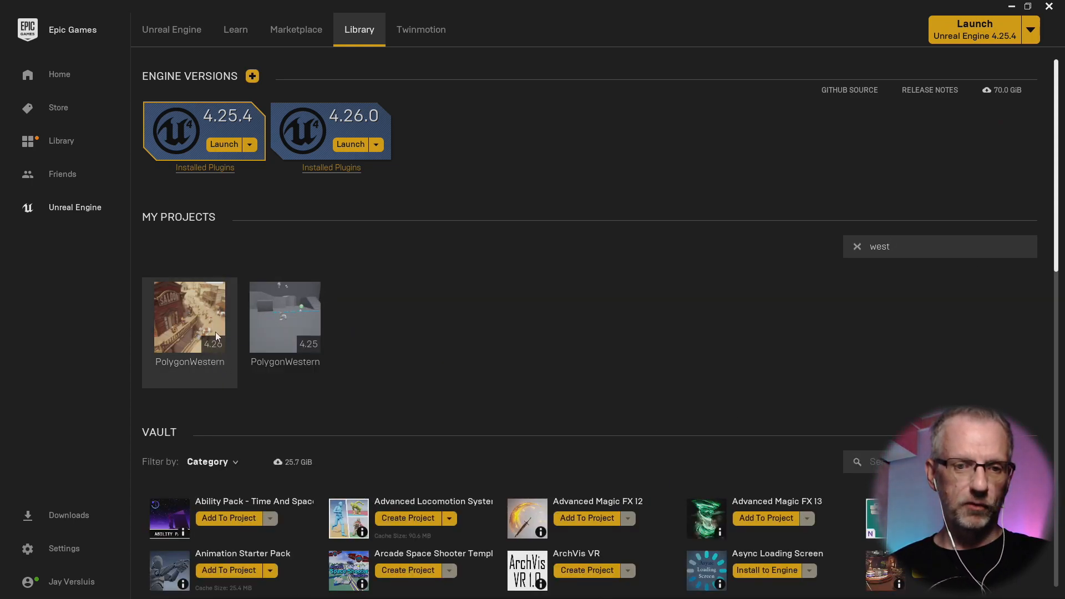
double_click(210, 321)
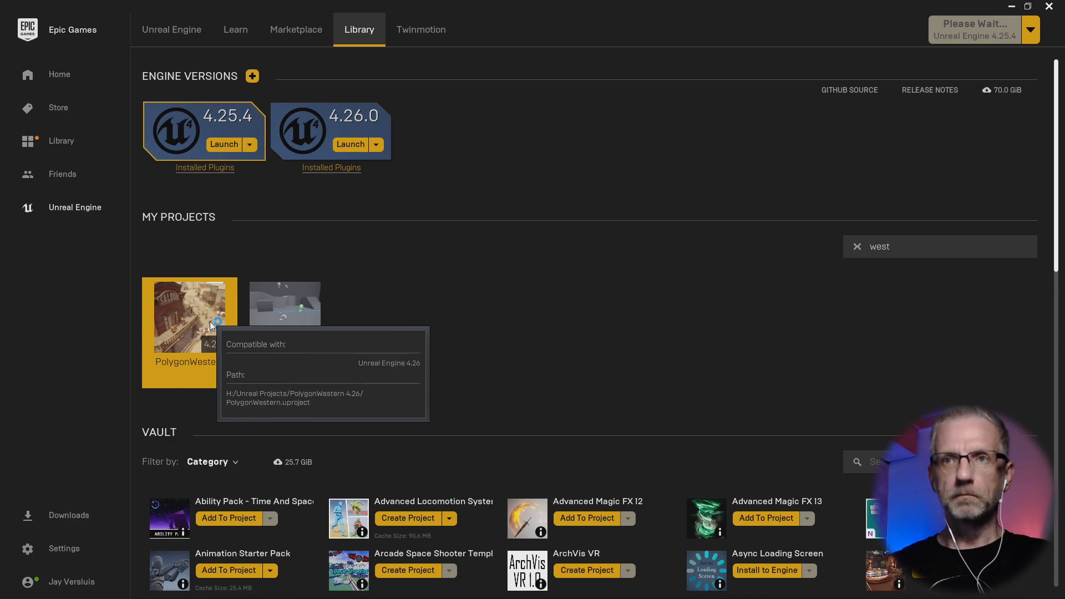
- Toggle playback of the background music and lower the system volume
key(XF86AudioPlay)
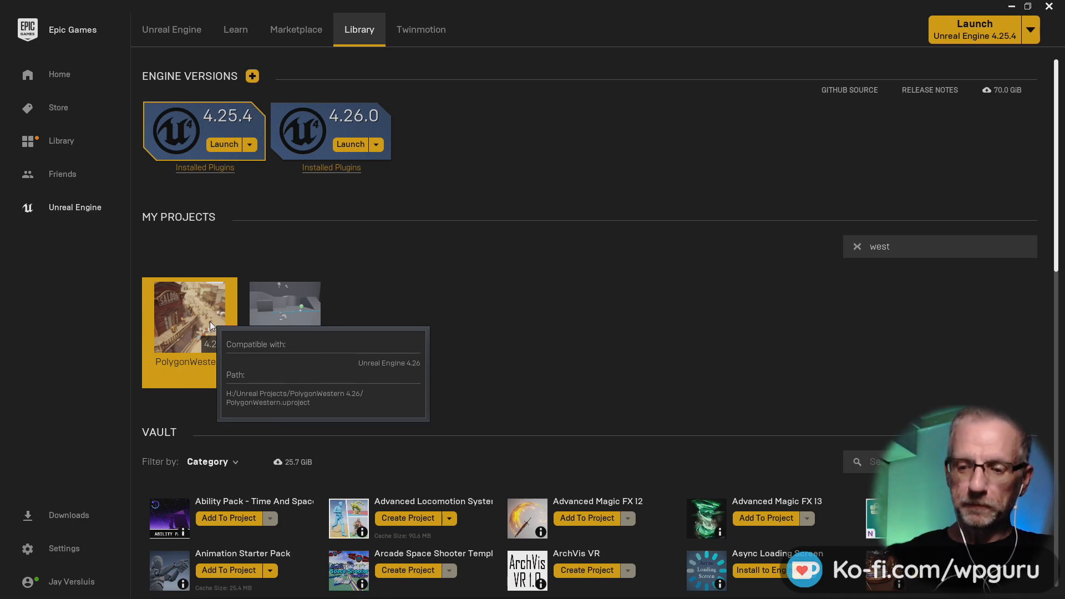
key(XF86AudioLowerVolume)
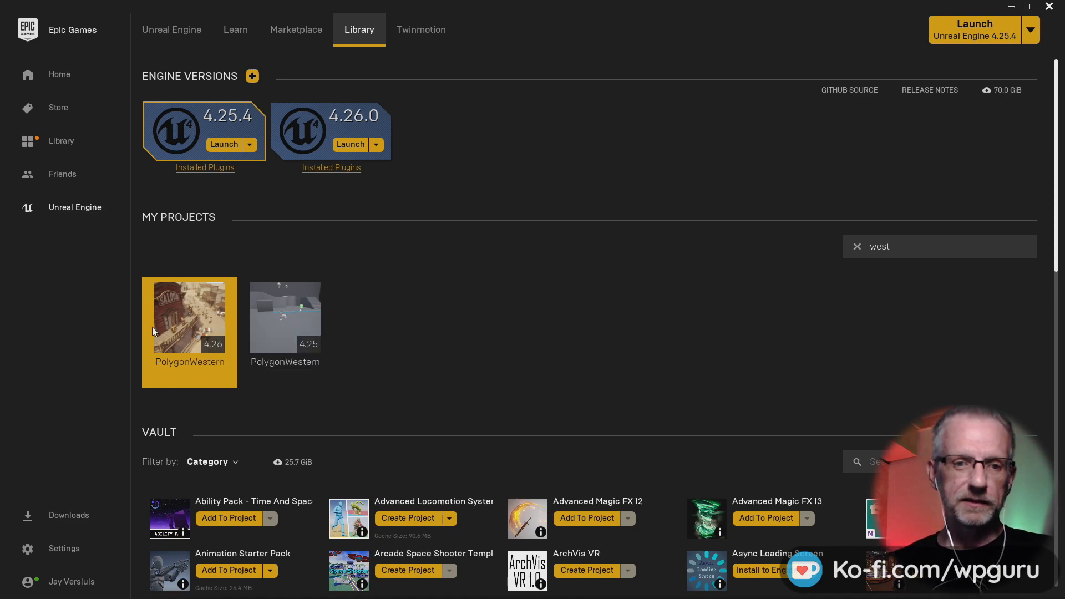
- Open the 4.26 PolygonWestern project and load the TownMAP level from the ThirdPersonBP maps folder
double_click(185, 328)
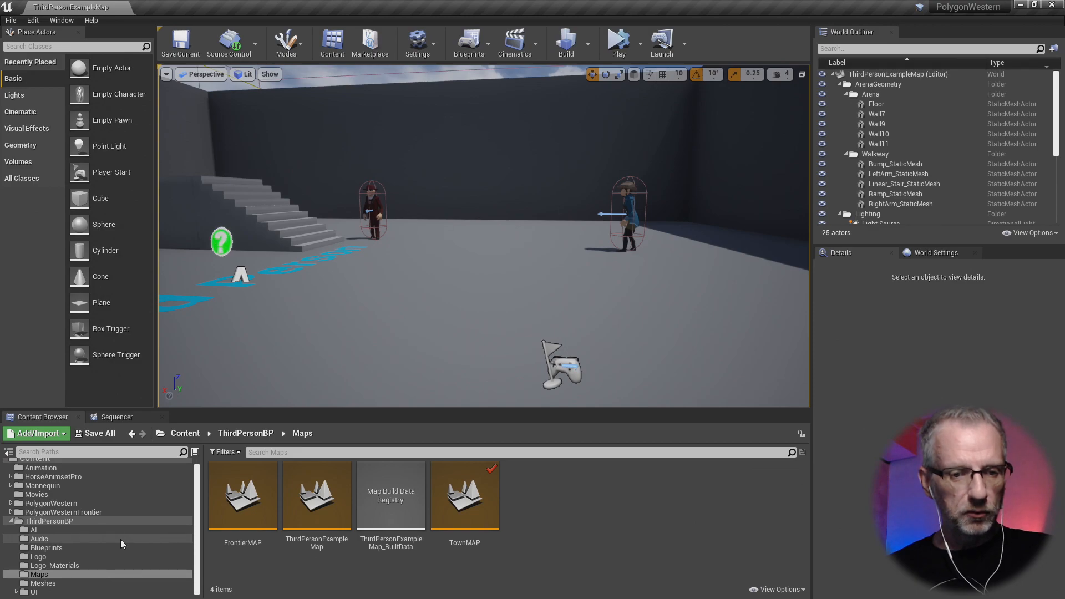
drag(198, 533, 198, 563)
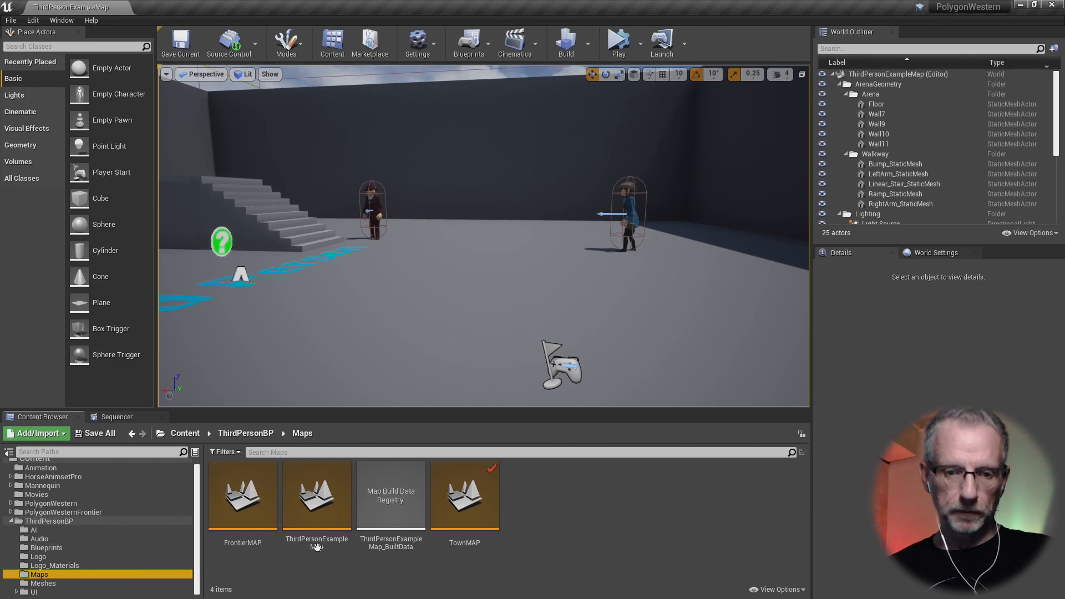
double_click(458, 508)
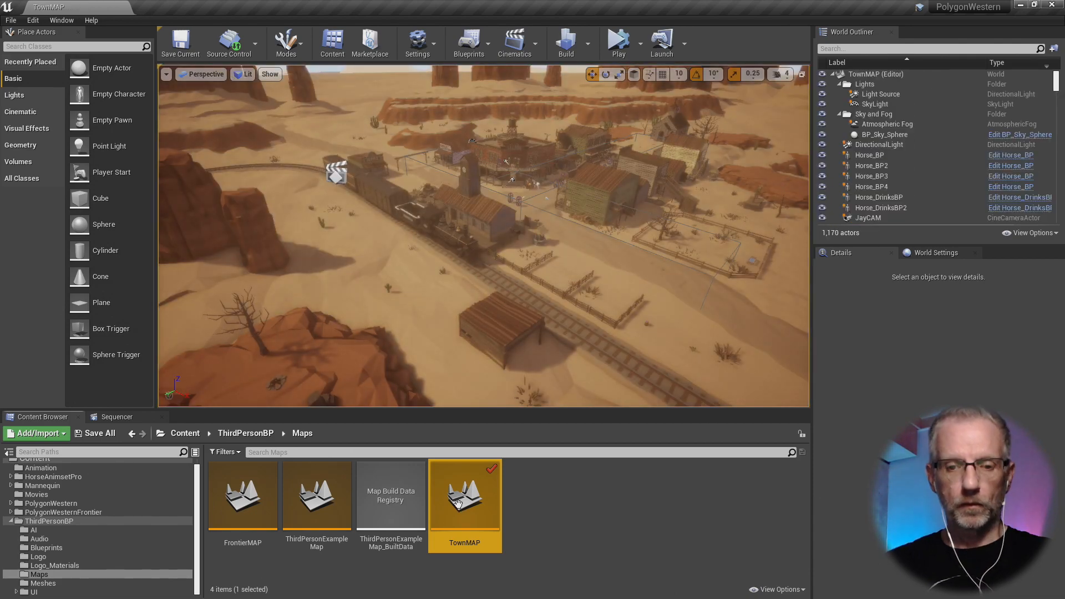
- Filter the level's actors by "jay" and focus the view on the JayCAM camera
click(960, 48)
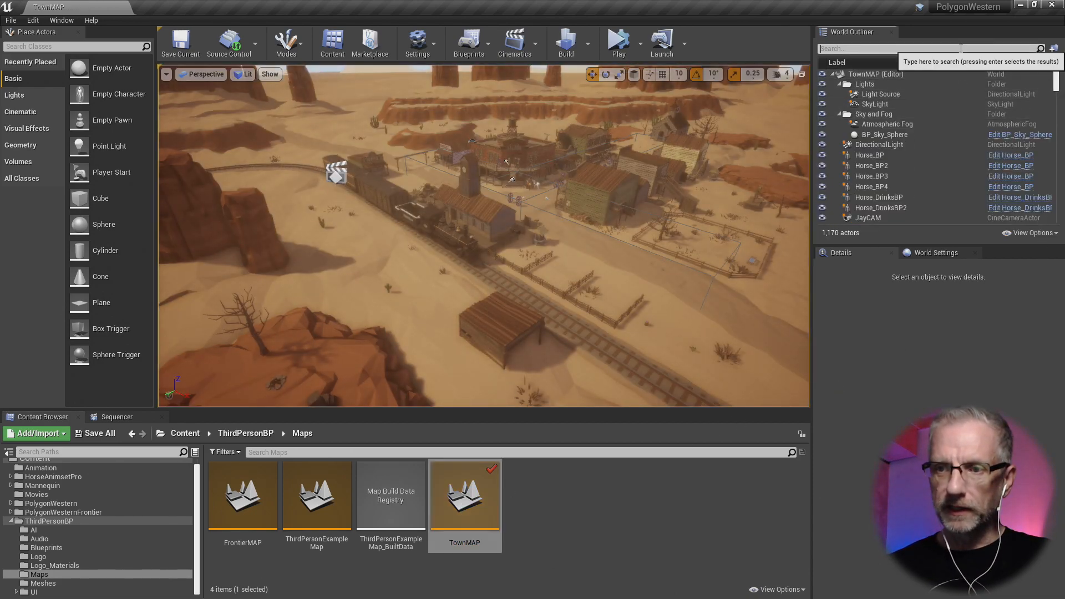
text(jay)
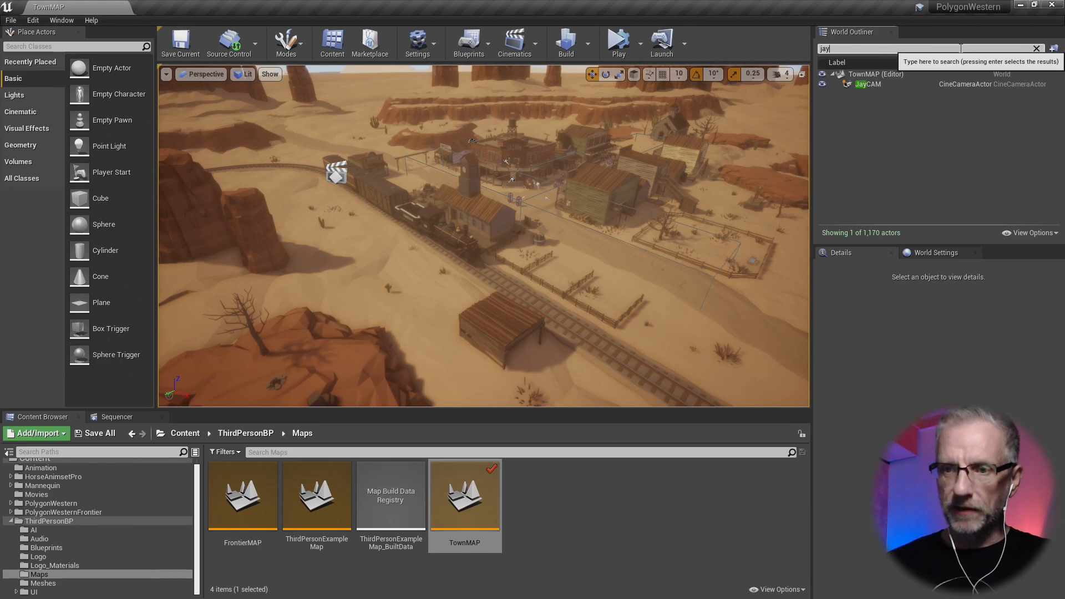
click(926, 86)
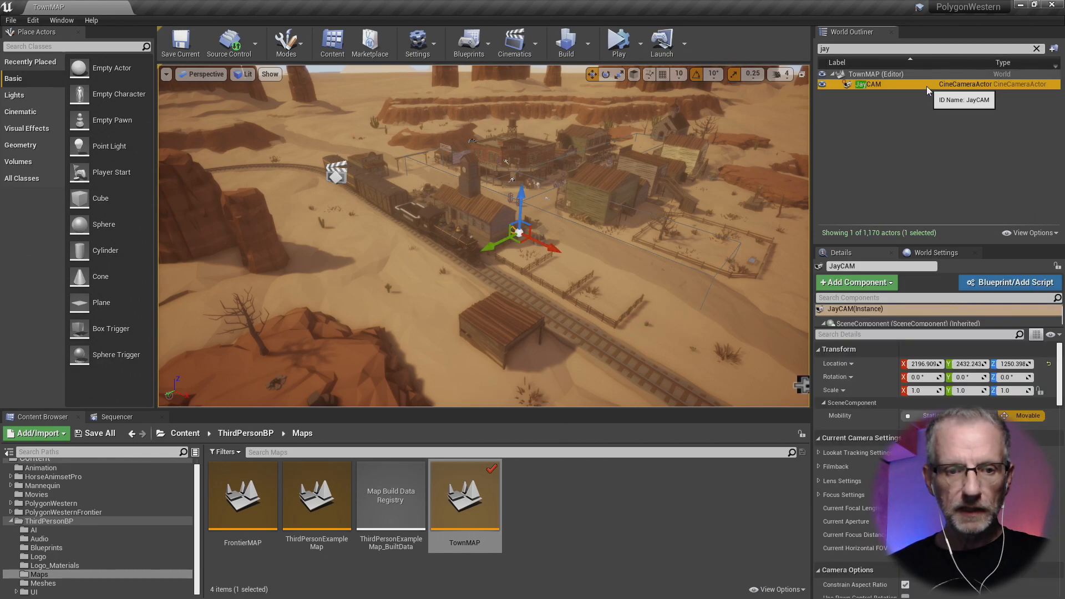
double_click(926, 85)
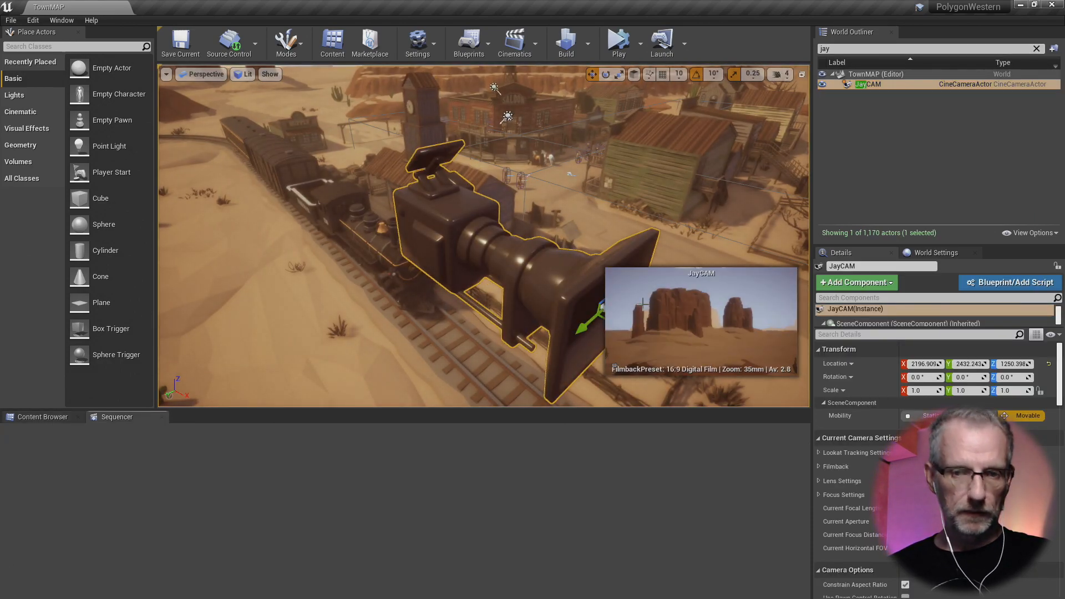
click(869, 86)
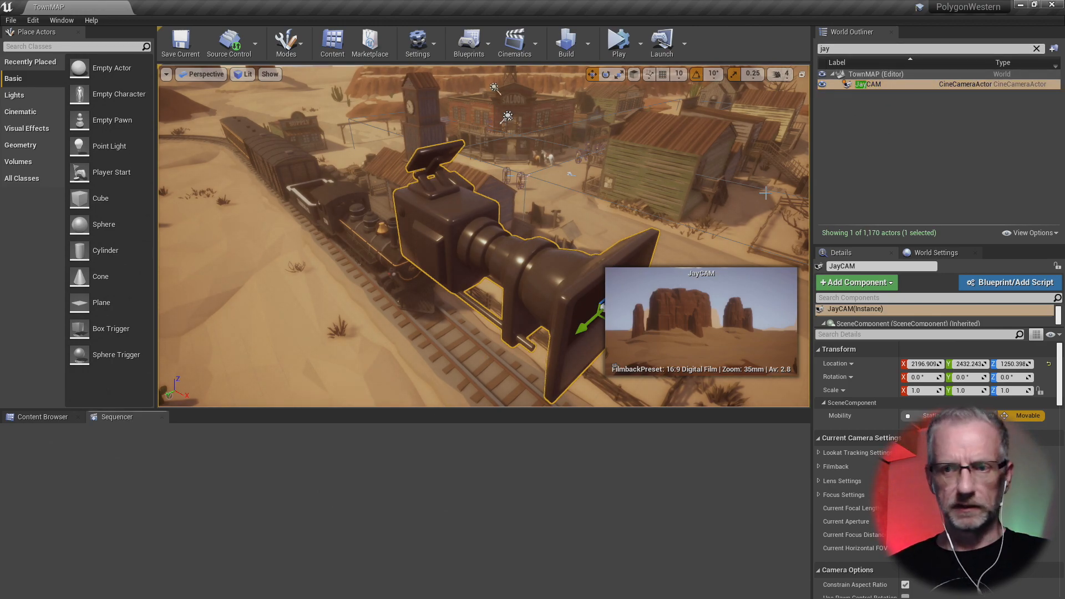
- Filter the level's actors by "anima" and open the WetsernAnimation level sequence for editing
click(908, 49)
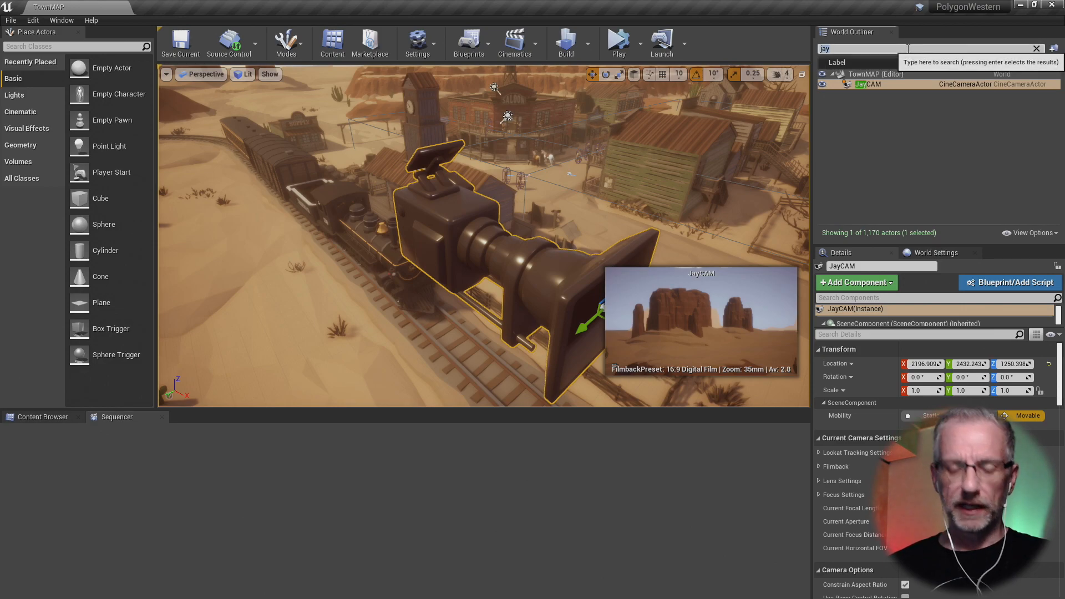
text(anima)
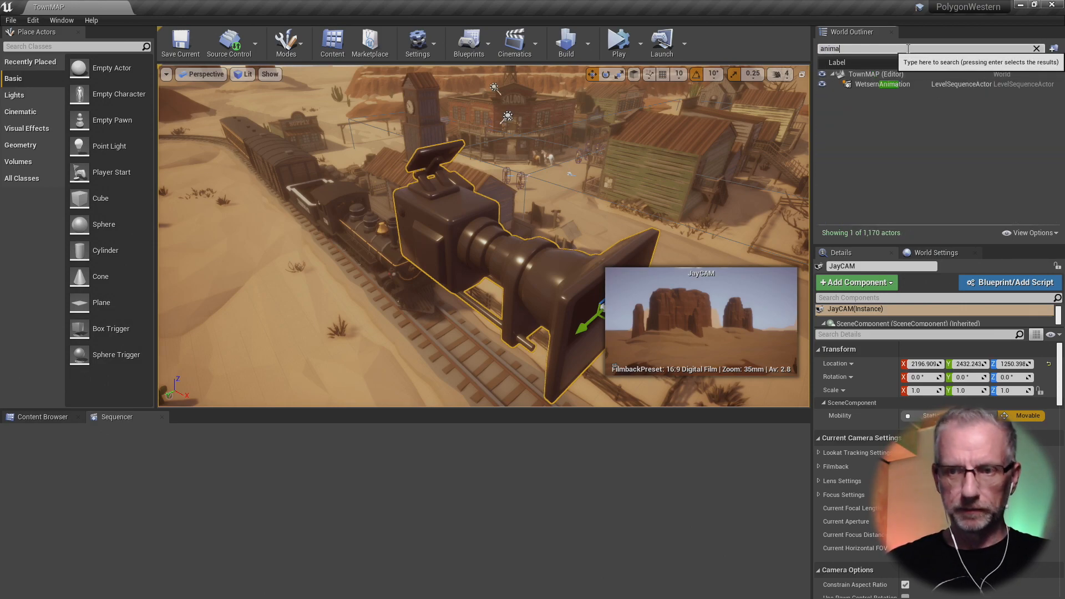
double_click(874, 85)
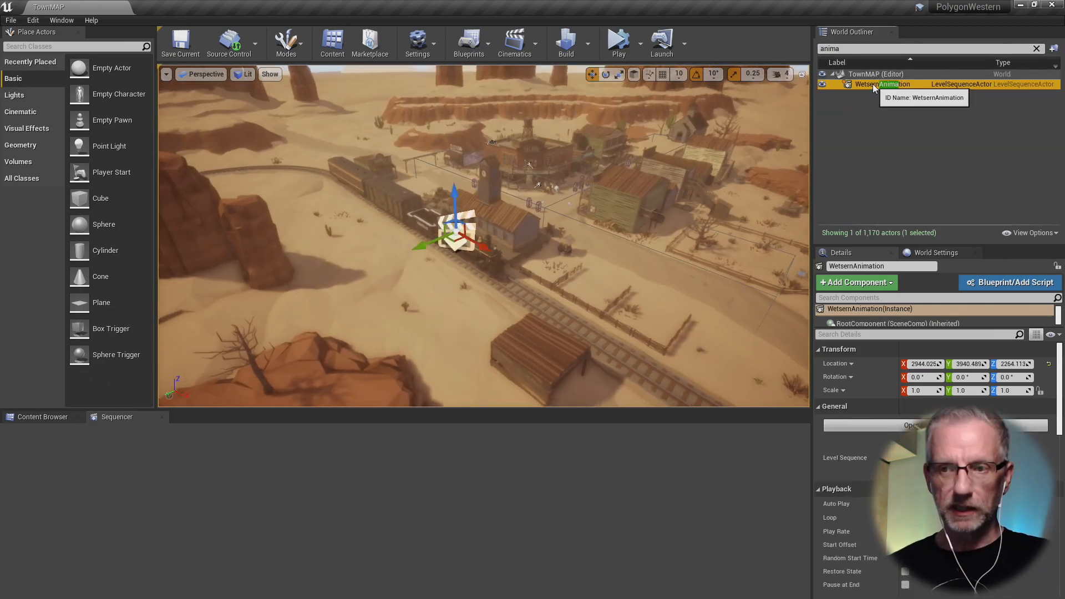
drag(860, 89, 305, 504)
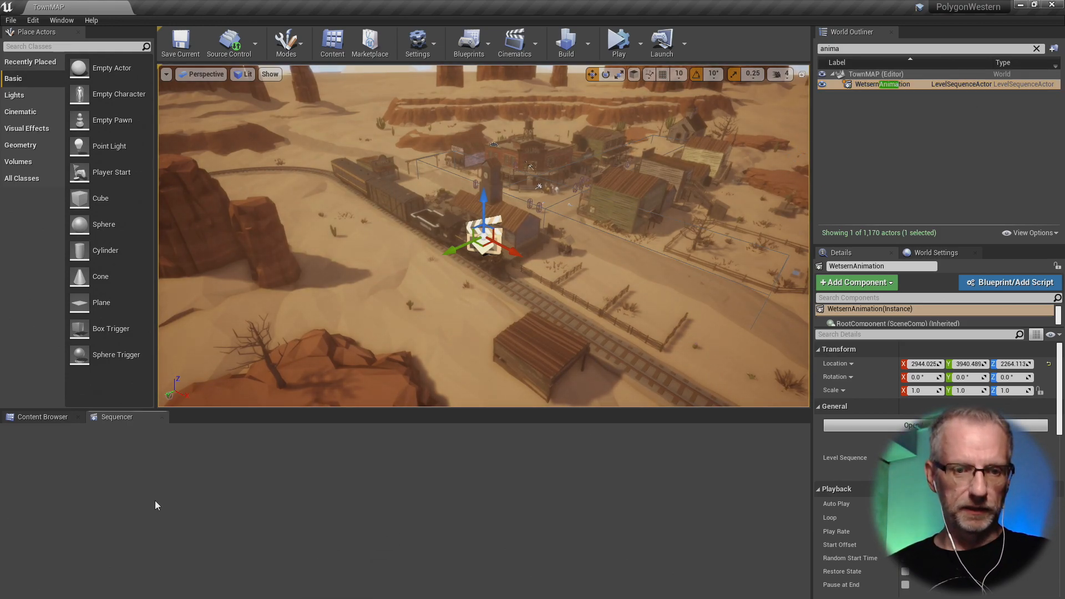
right_click(861, 87)
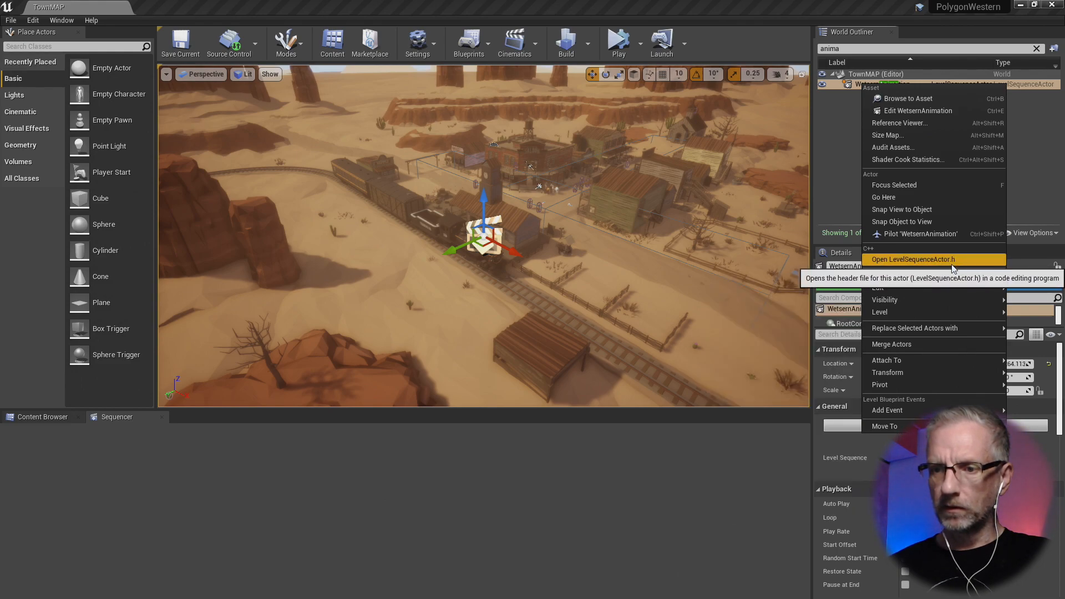
mouse_move(983, 317)
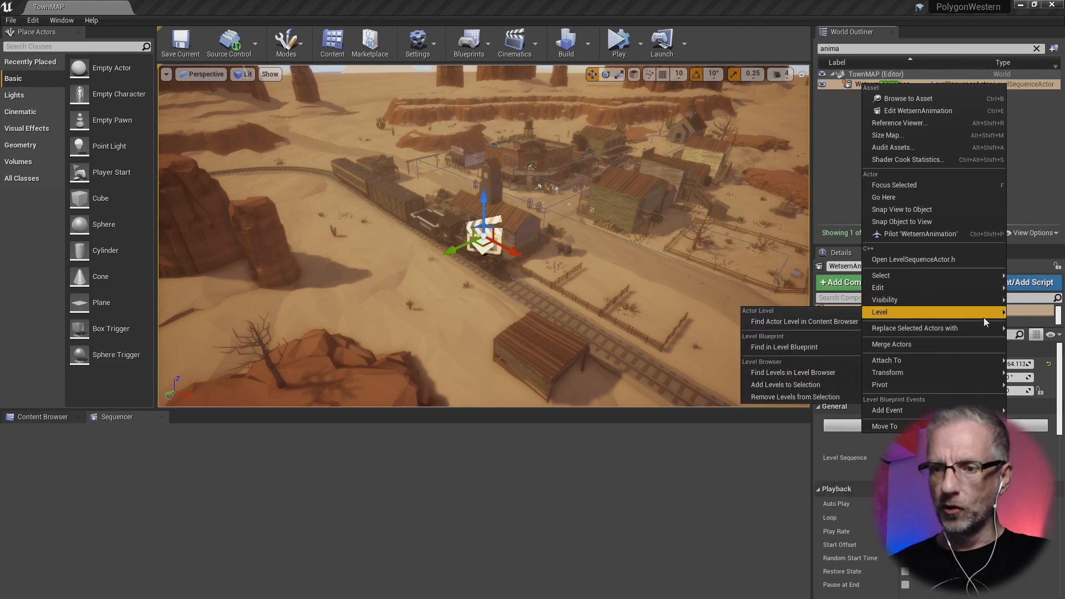
mouse_move(997, 385)
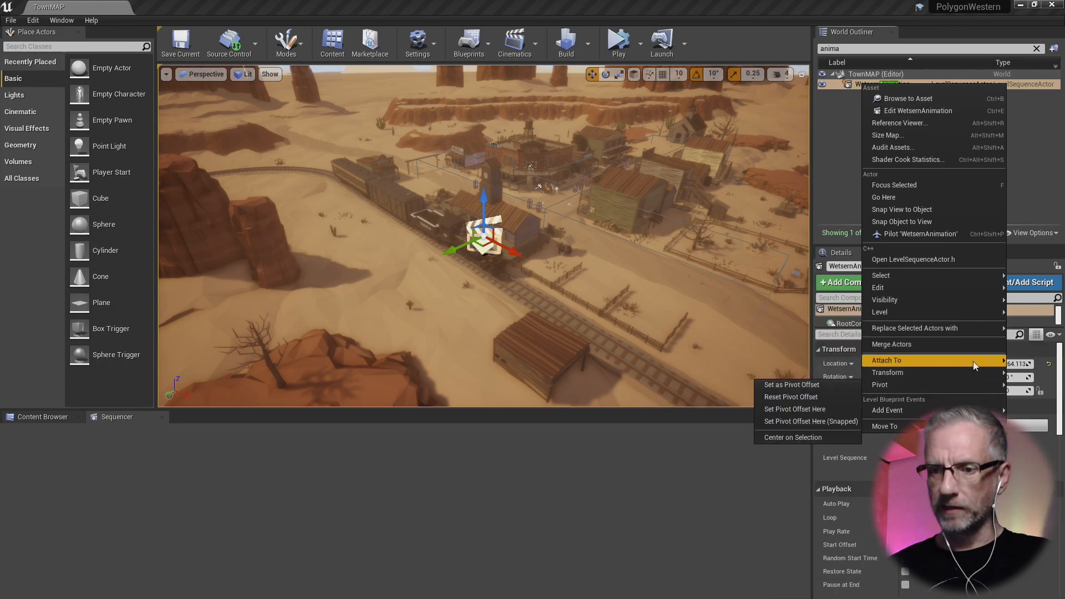
mouse_move(977, 411)
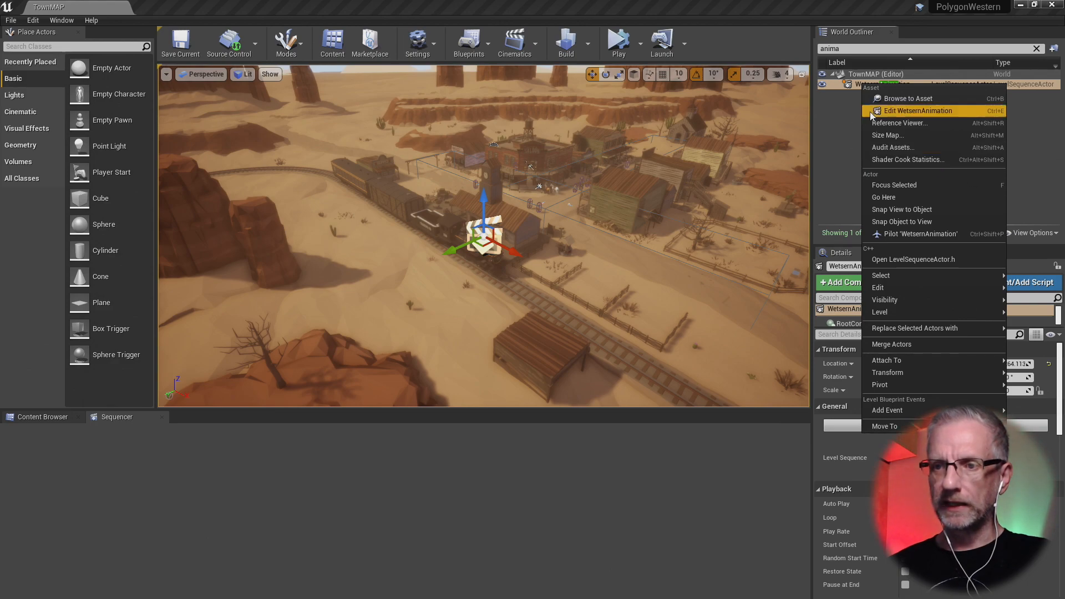
click(885, 110)
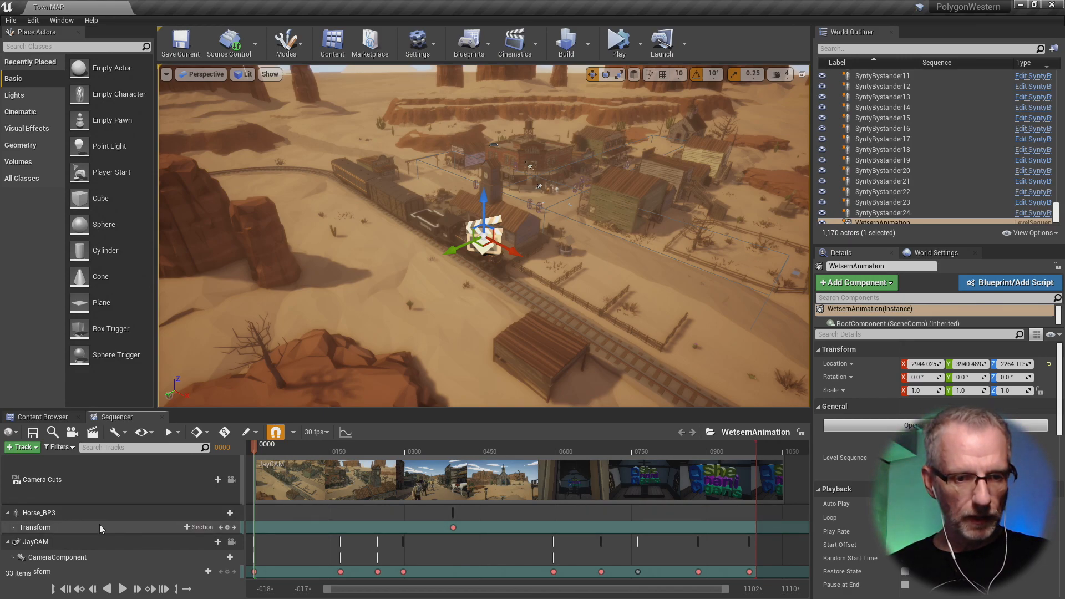
- Collapse the Horse_BP3 track and scrub the sequence to frame 321
click(8, 514)
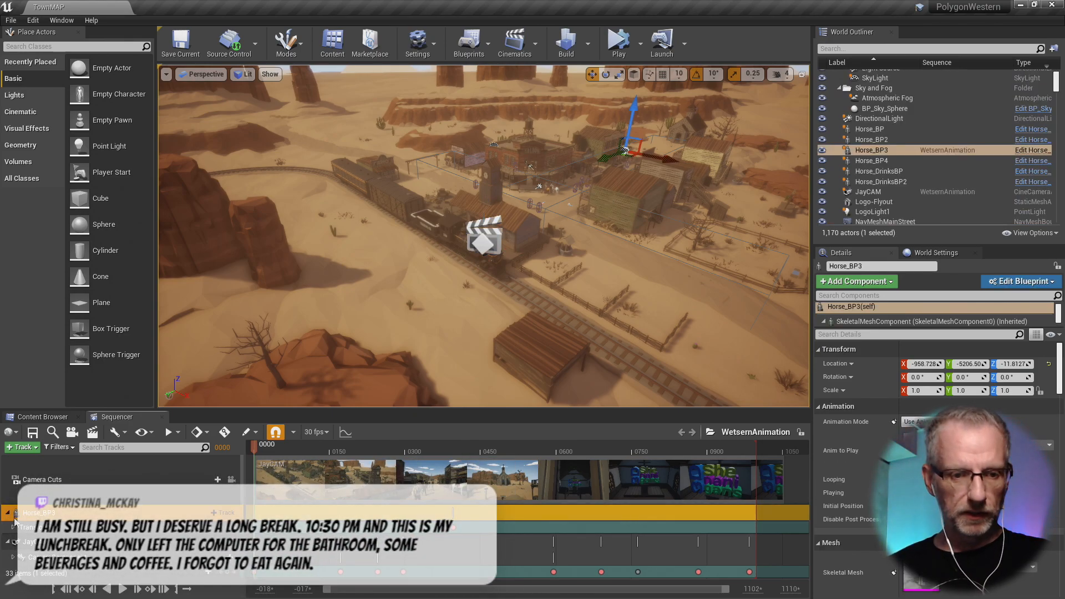
click(8, 513)
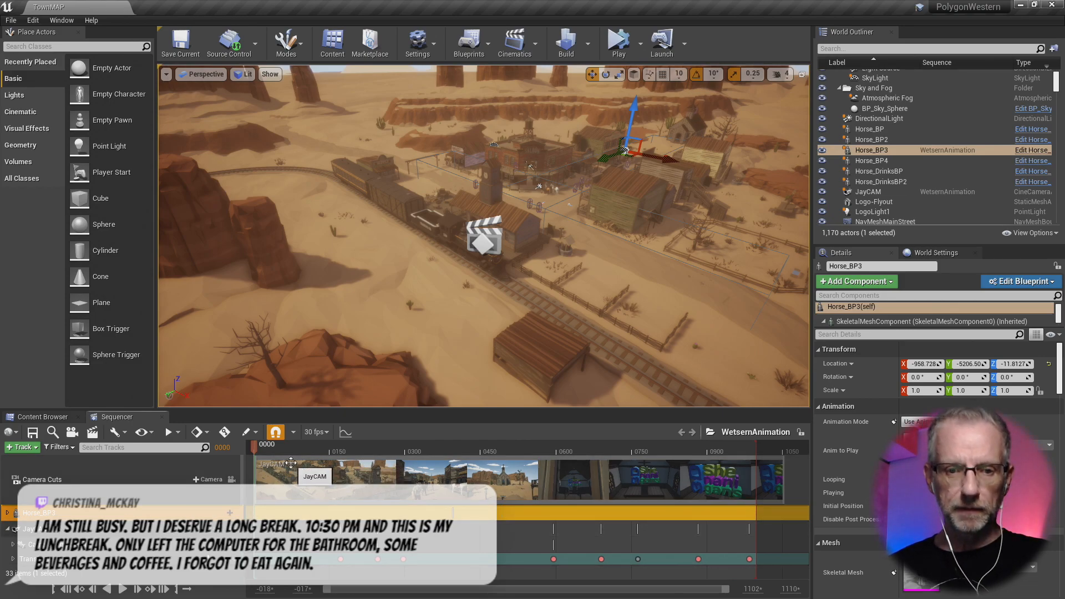
mouse_move(256, 449)
mouse_down()
mouse_move(295, 449)
mouse_move(270, 449)
mouse_up()
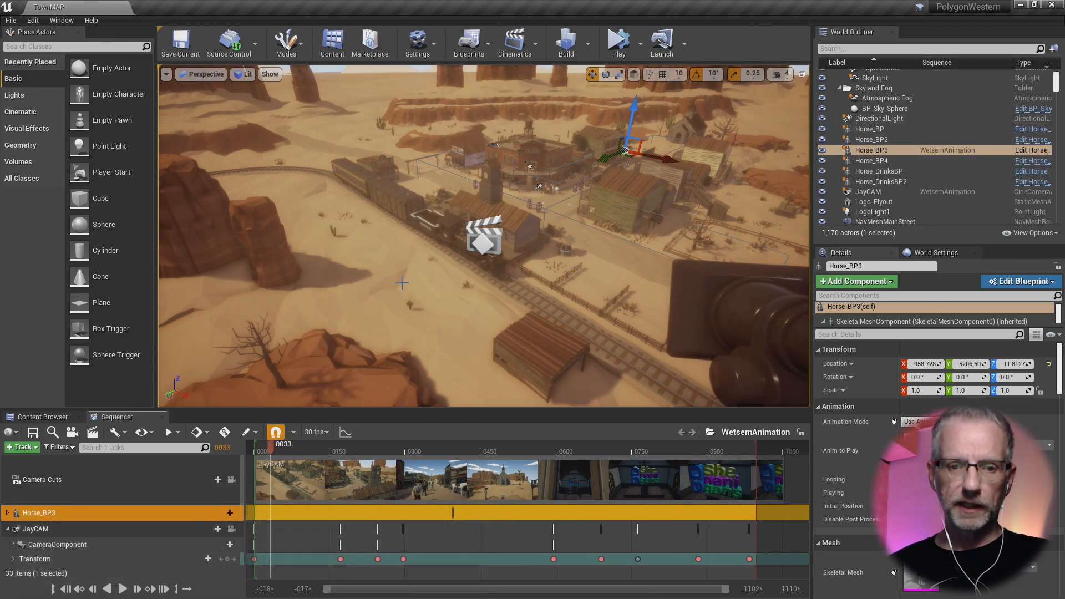
drag(272, 454, 417, 463)
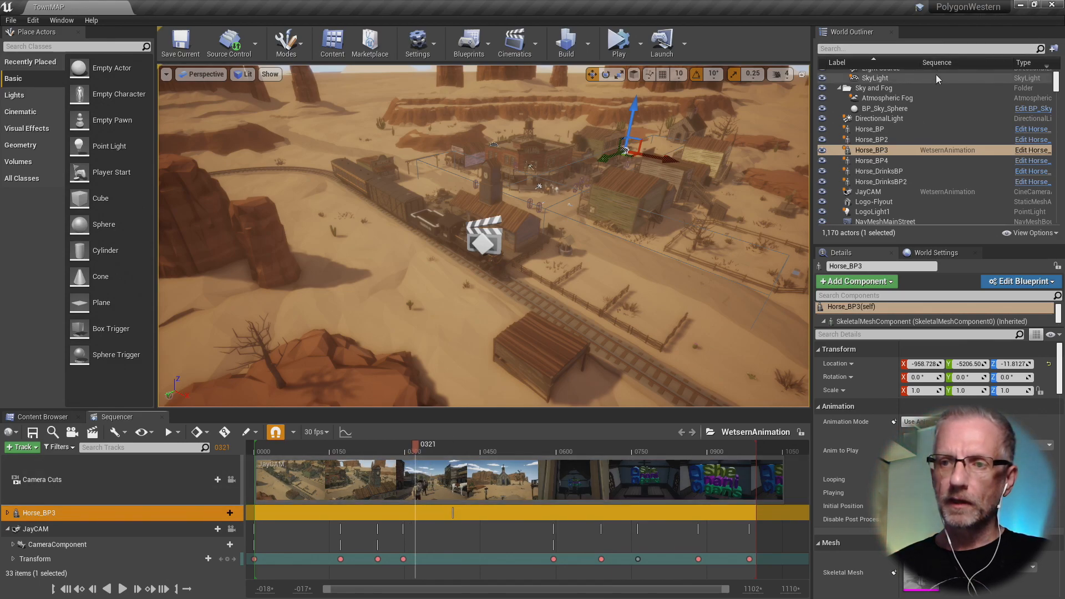
- Filter the level's actors by "cam" and select the JayCAM camera used in the sequence
text(cam)
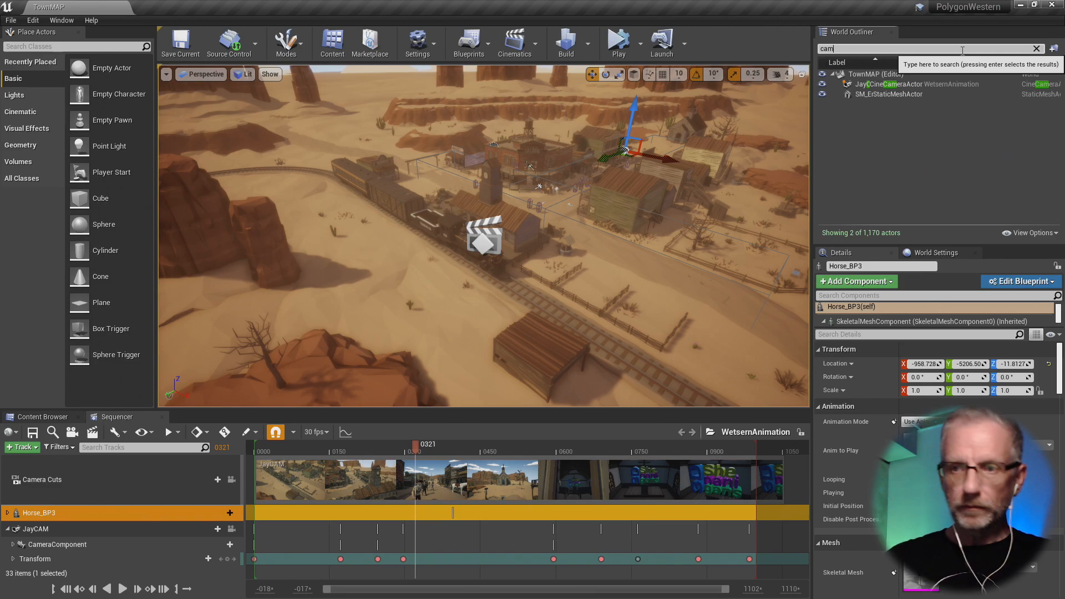
click(960, 82)
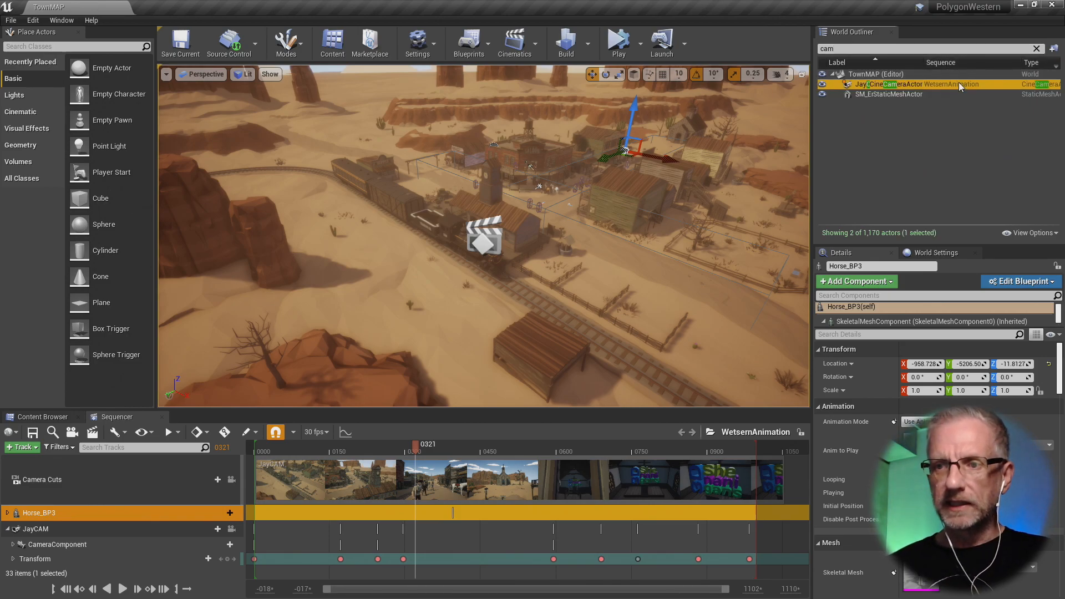
right_click(958, 82)
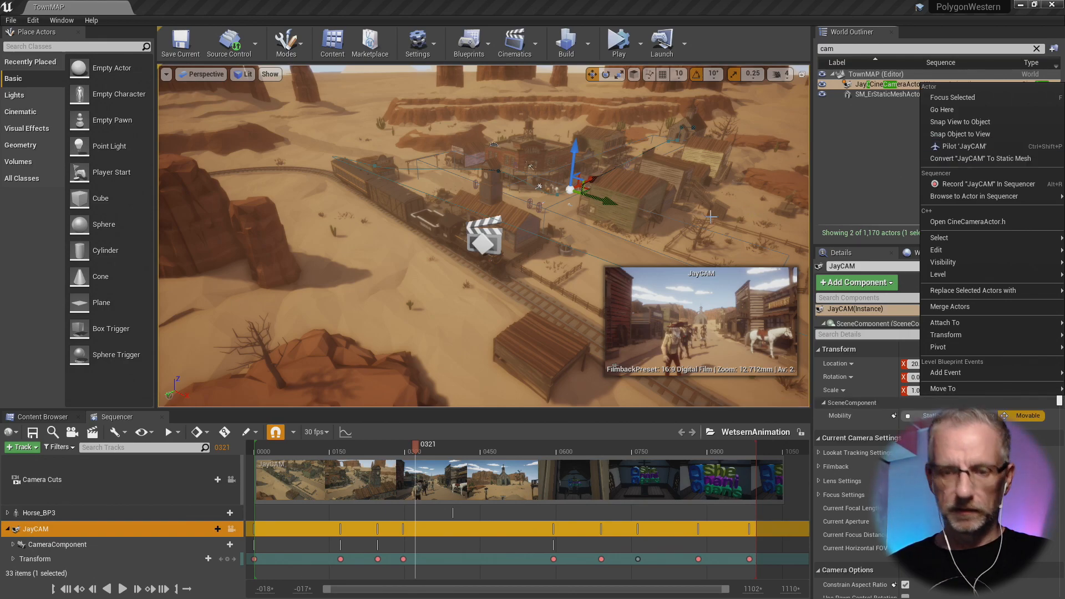
click(484, 235)
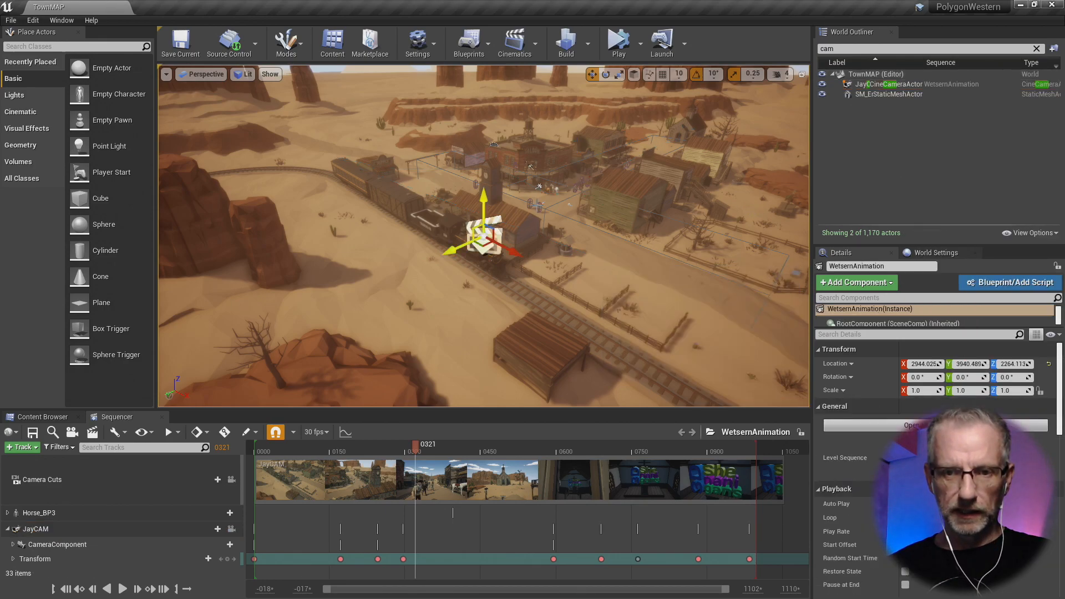
double_click(869, 86)
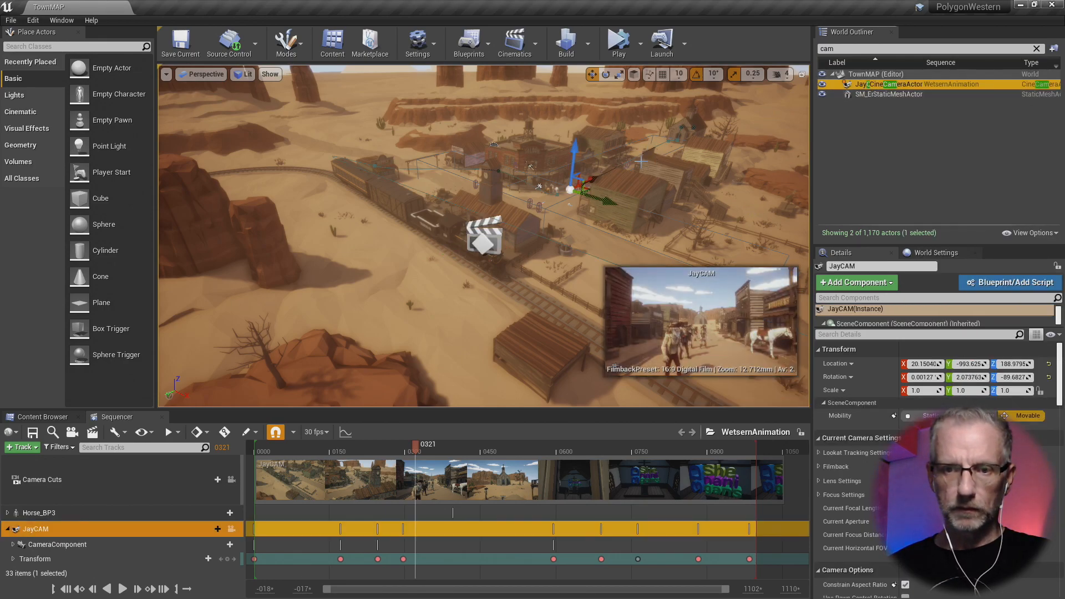
- Add transform keys for JayCAM at frames 337 and 526 of the sequence
right_drag(474, 290, 473, 315)
drag(417, 449, 426, 487)
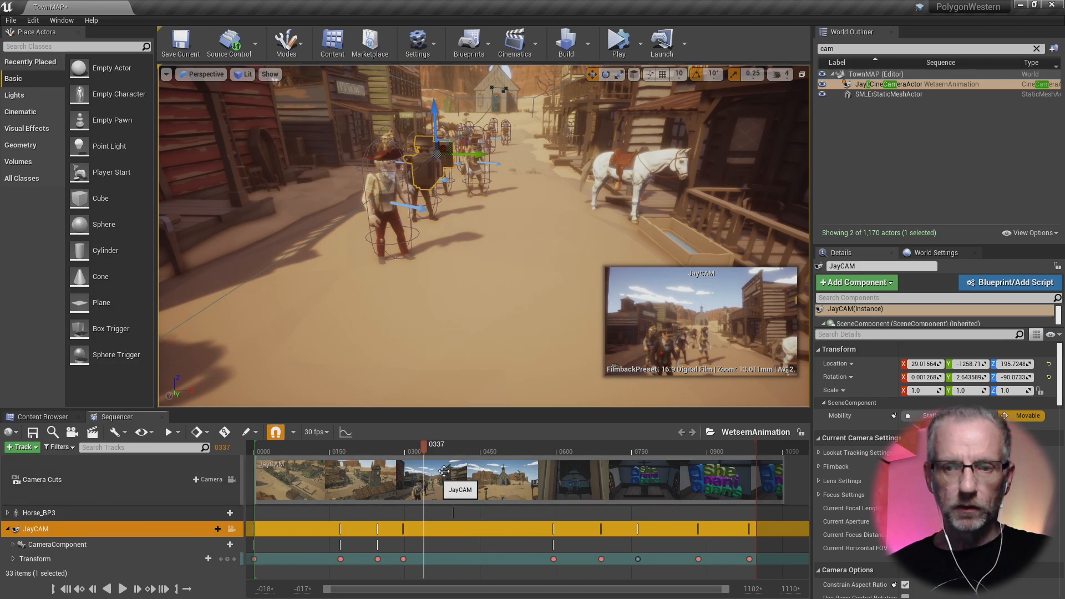
click(228, 559)
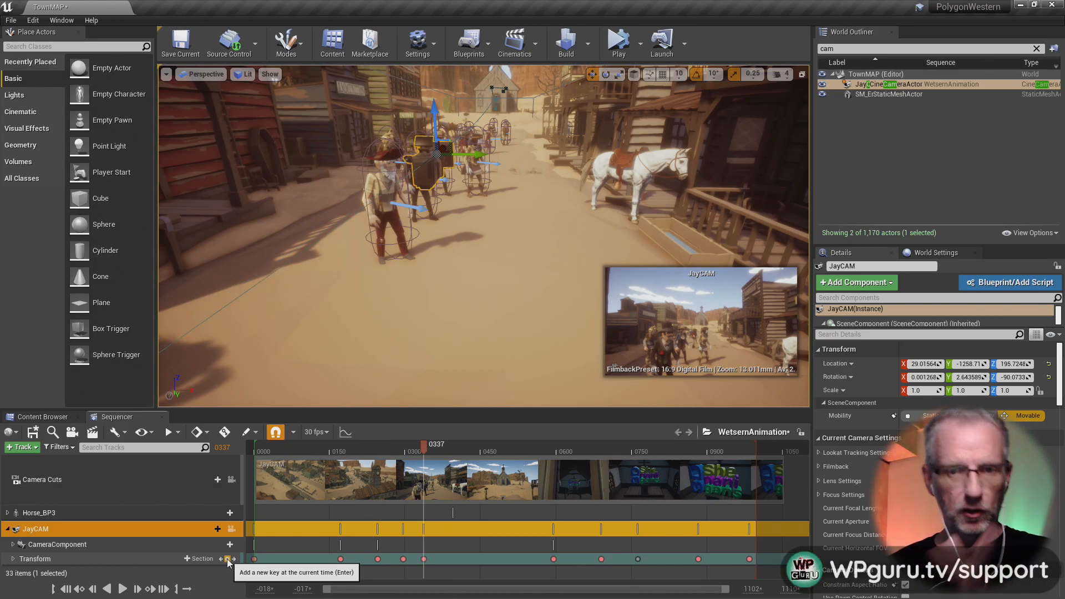
drag(425, 452, 519, 450)
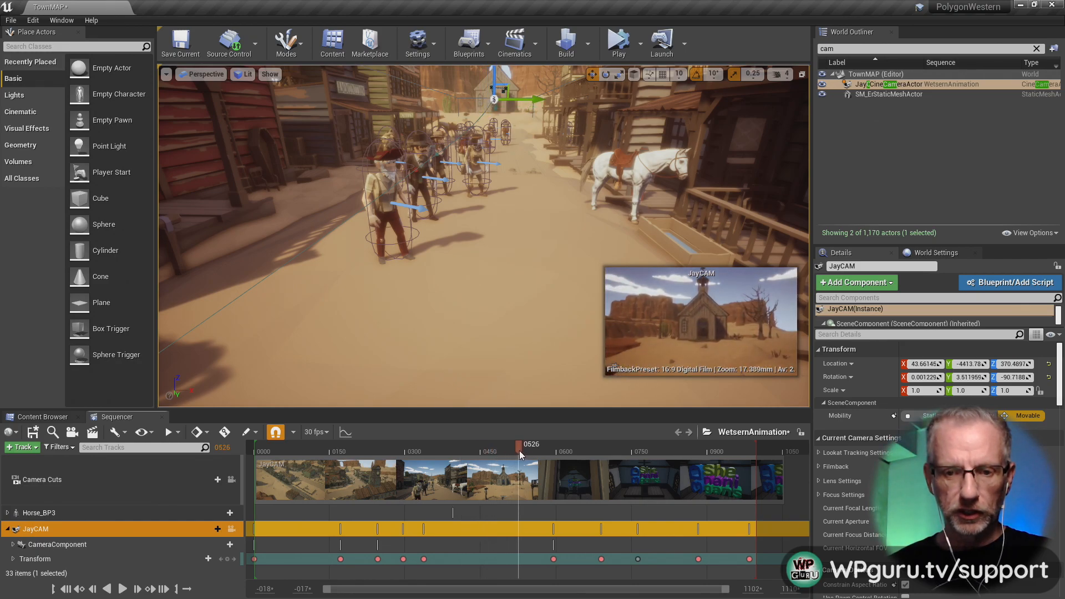
click(227, 559)
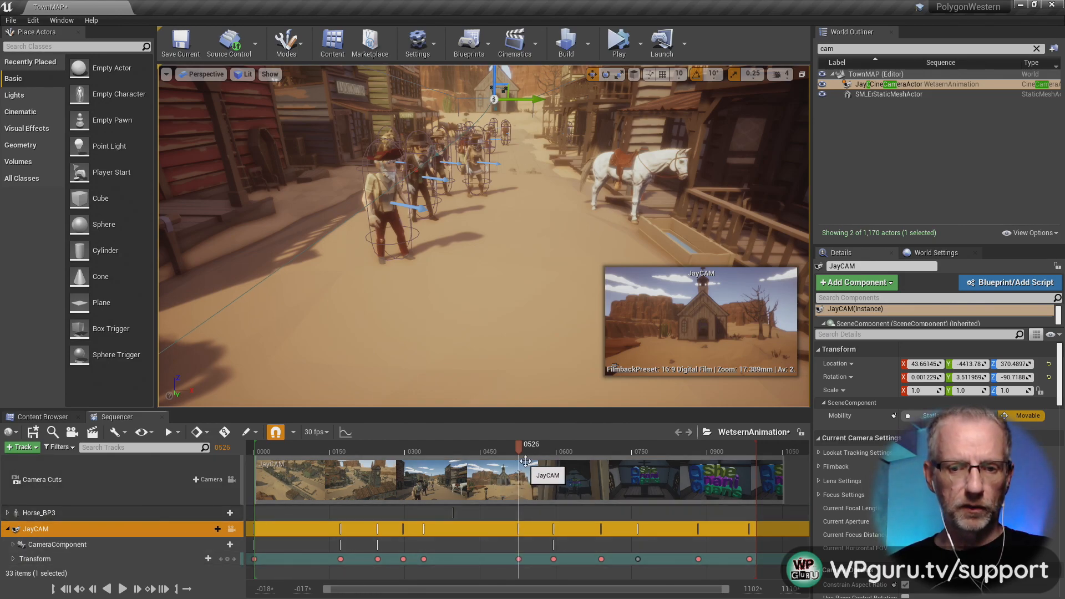
- Scrub the sequence to frame 430 and expand the individual rotation channels of JayCAM's transform track
drag(522, 451, 446, 478)
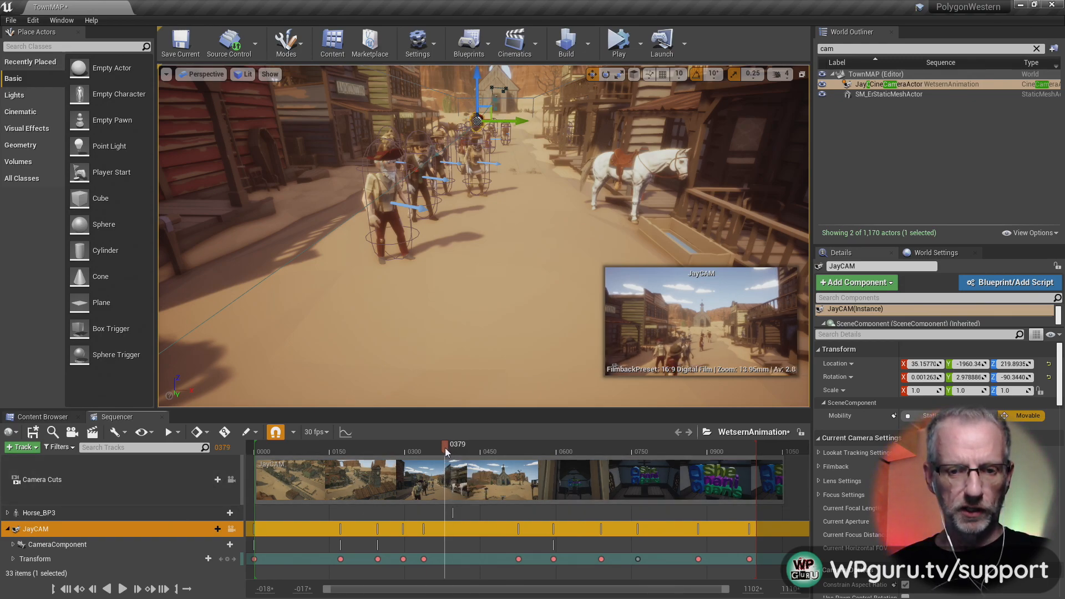
drag(445, 447, 457, 449)
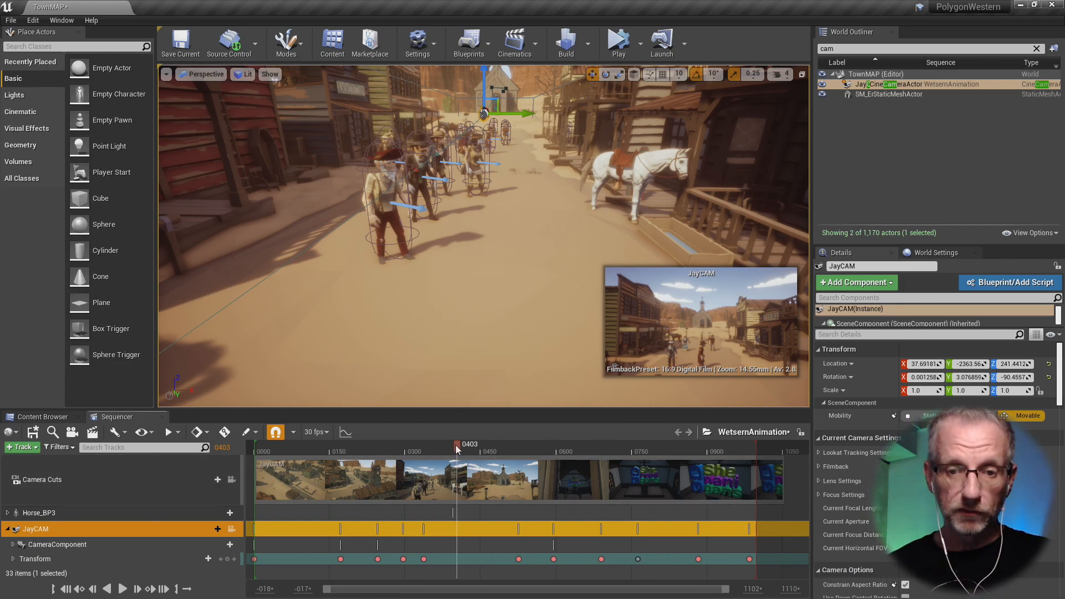
drag(457, 445, 471, 447)
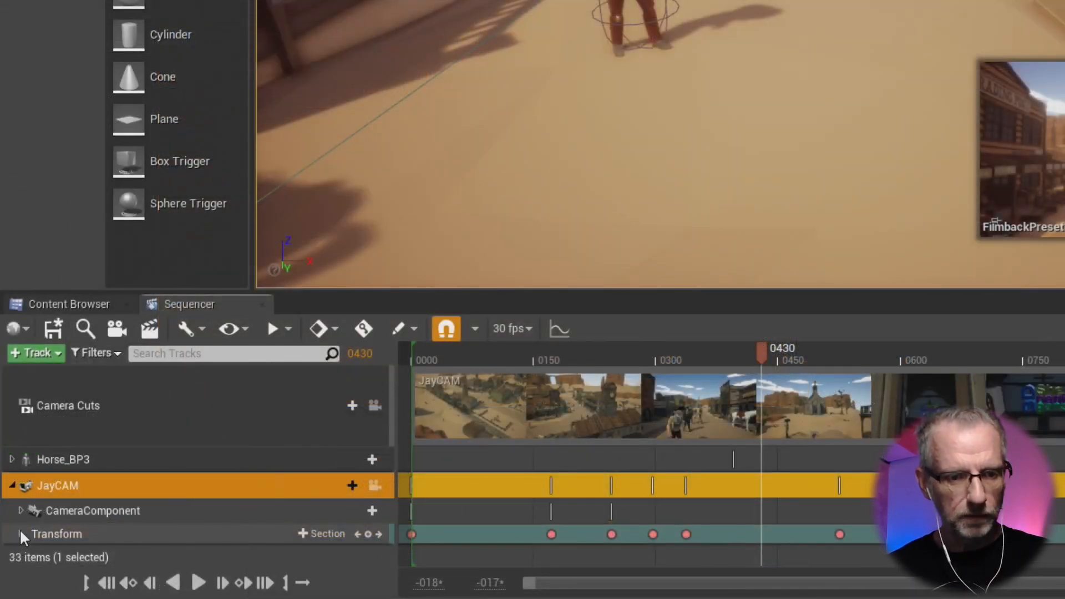
click(12, 558)
scroll(93, 538, down, 1)
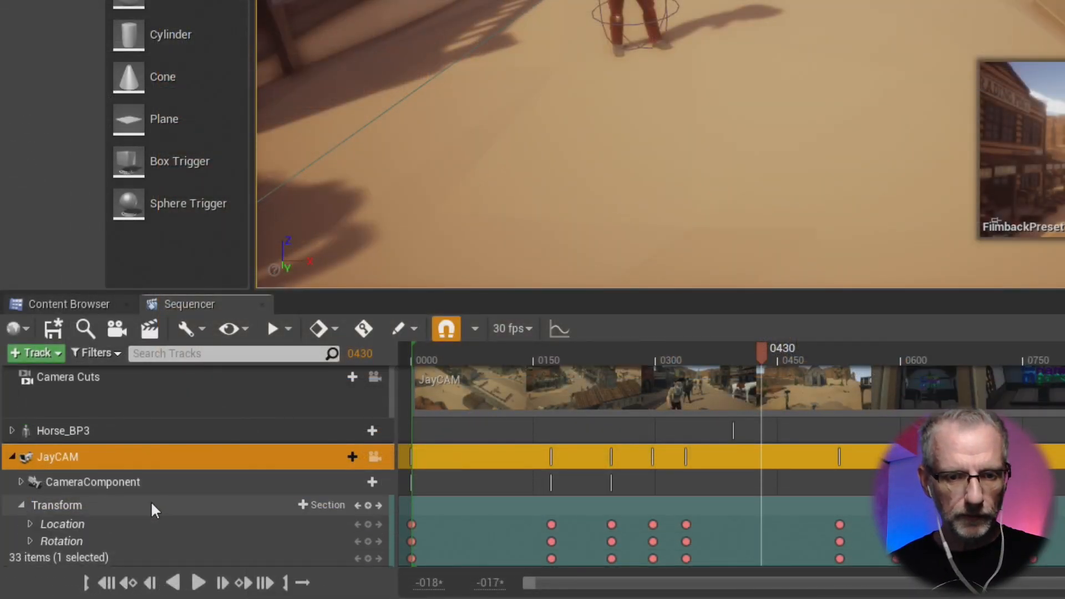
click(30, 539)
scroll(284, 481, down, 1)
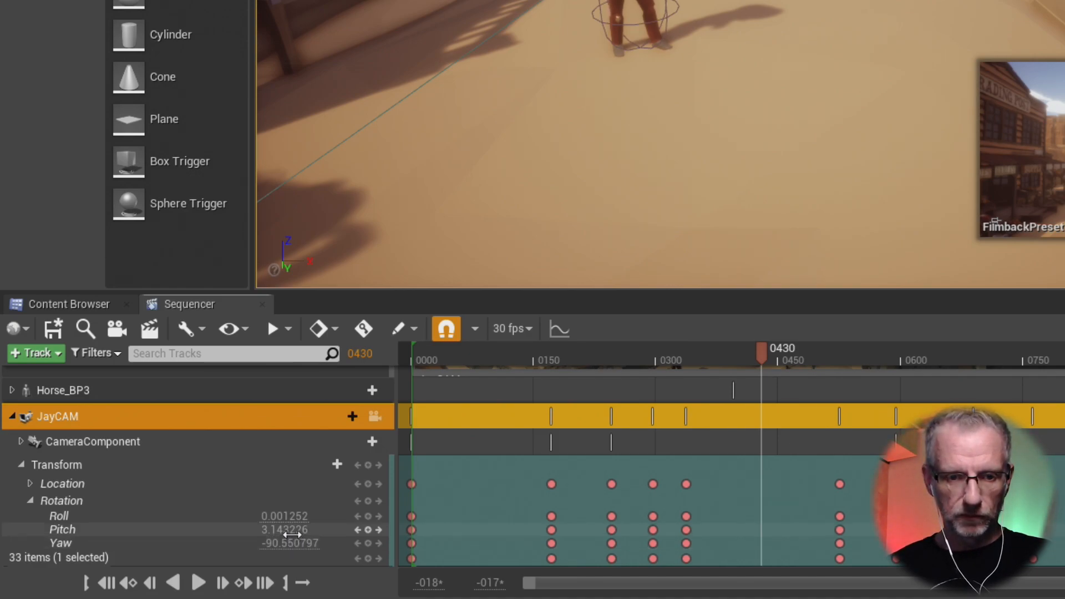
- Key JayCAM's yaw at frame 430 with a value of about -134.68 degrees
drag(293, 531, 288, 531)
key(ctrl+z)
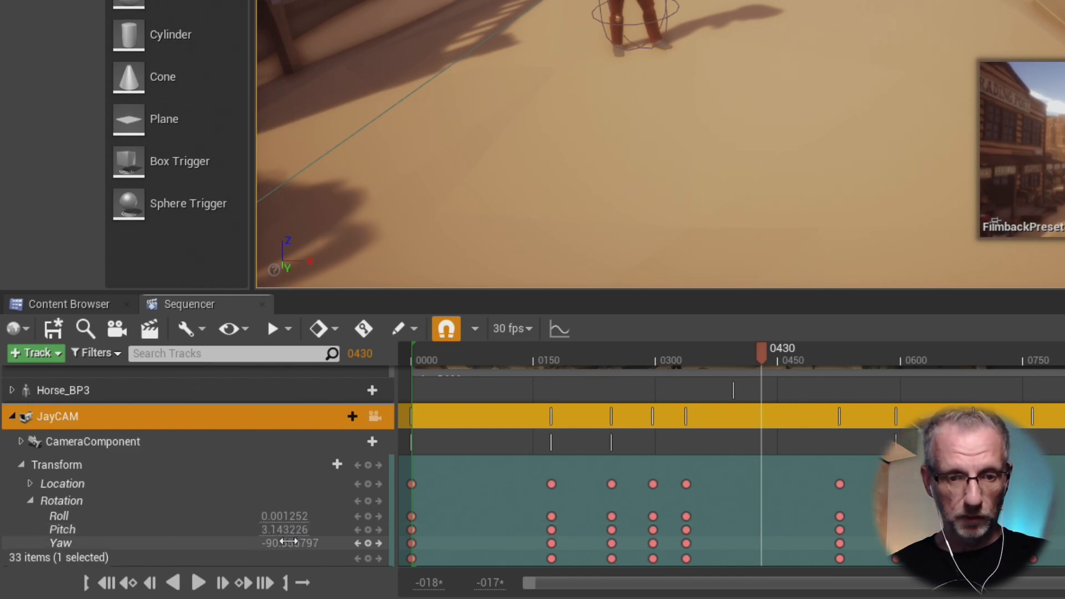
drag(289, 542, 273, 541)
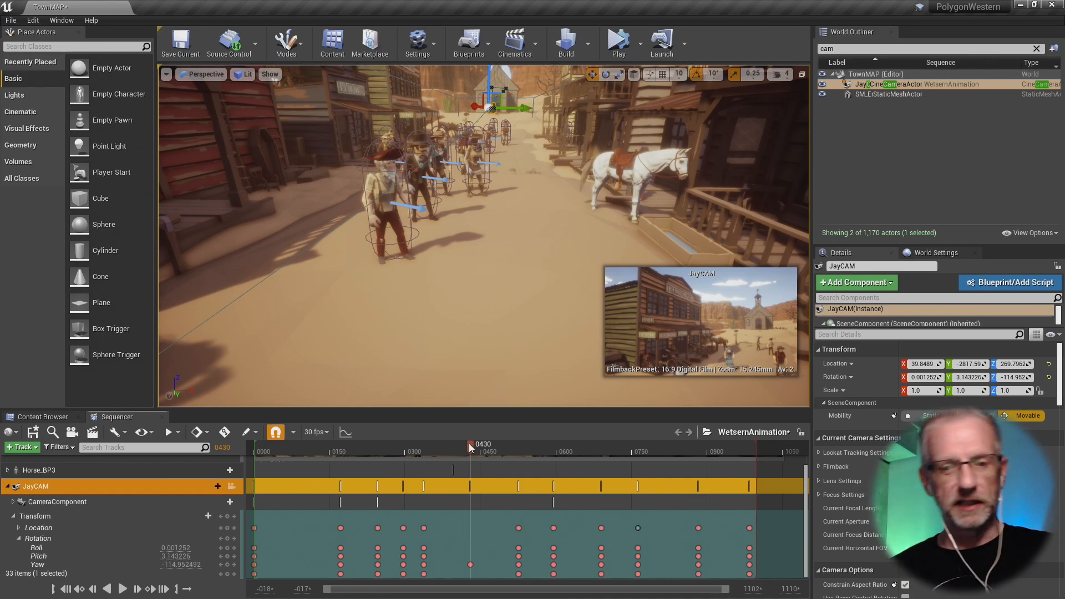
drag(468, 443, 456, 506)
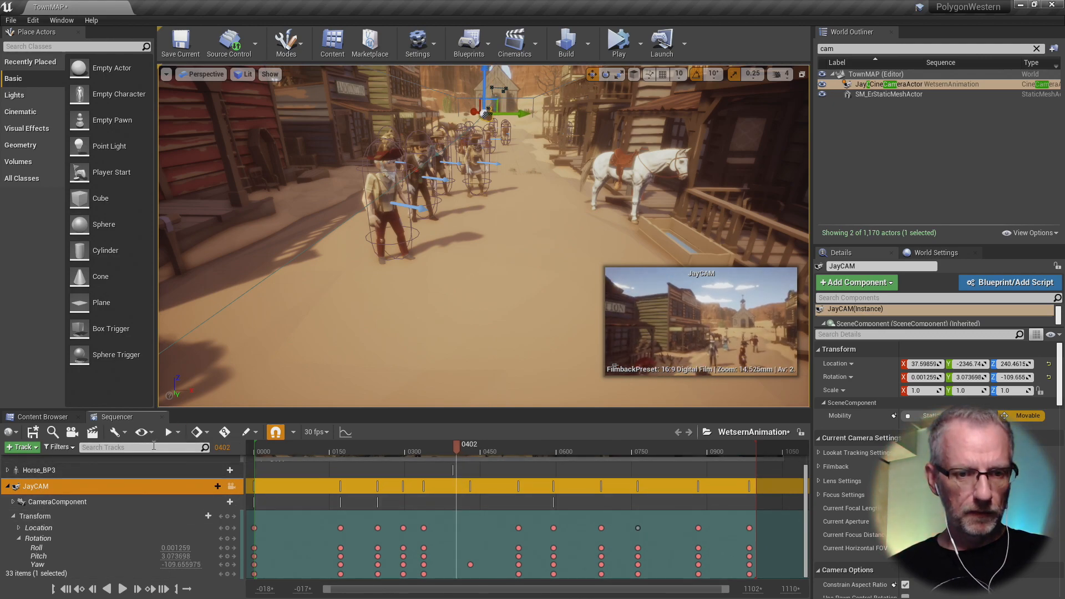
click(150, 589)
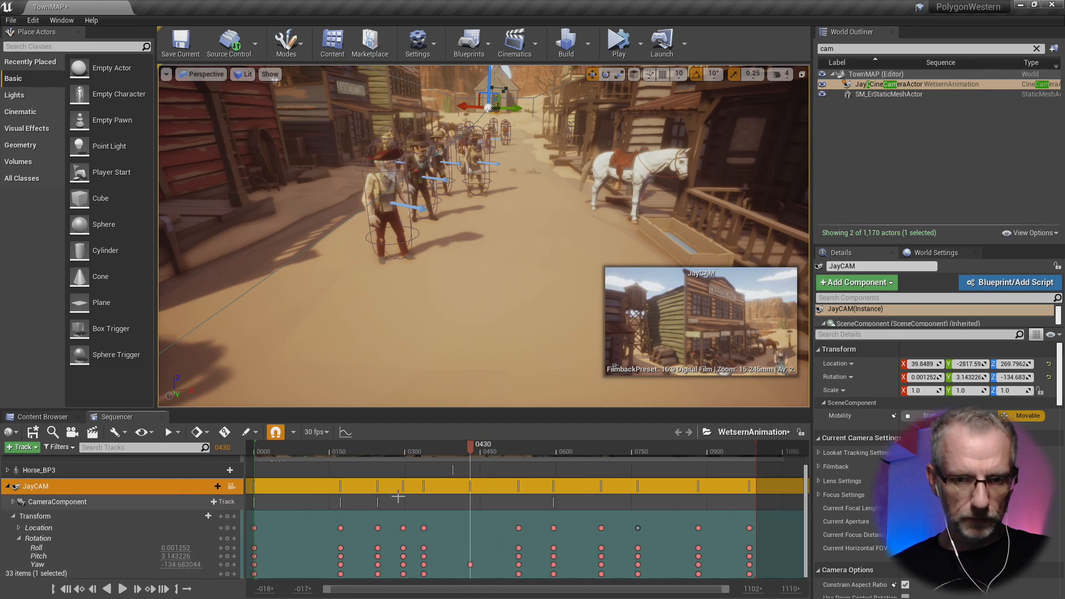
- Scrub the sequence back to frame 9 and pilot JayCAM in the viewport
drag(470, 446, 398, 534)
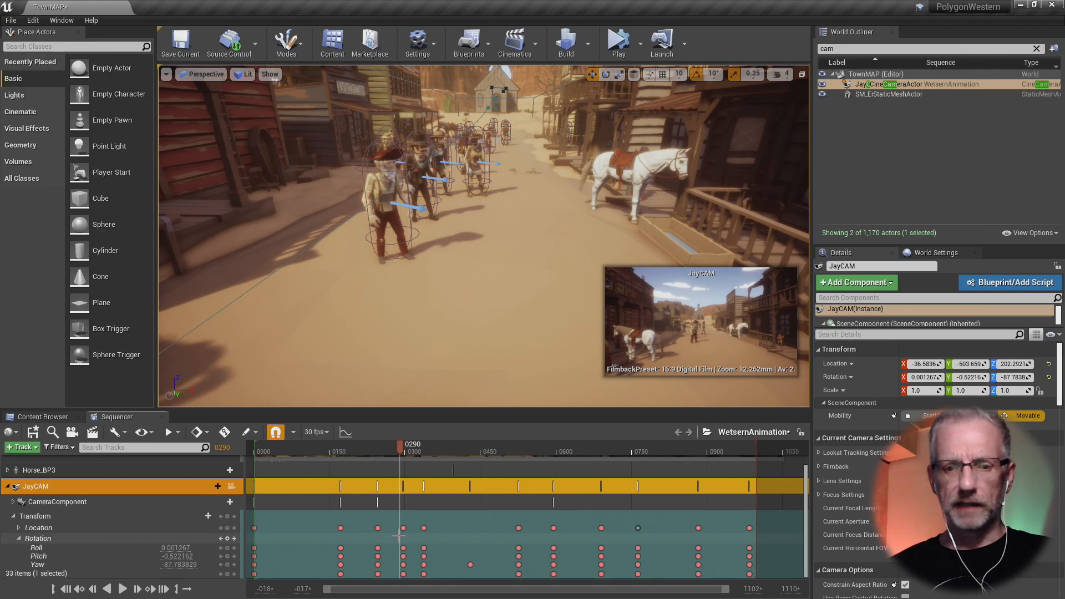
drag(400, 449, 259, 465)
right_click(893, 85)
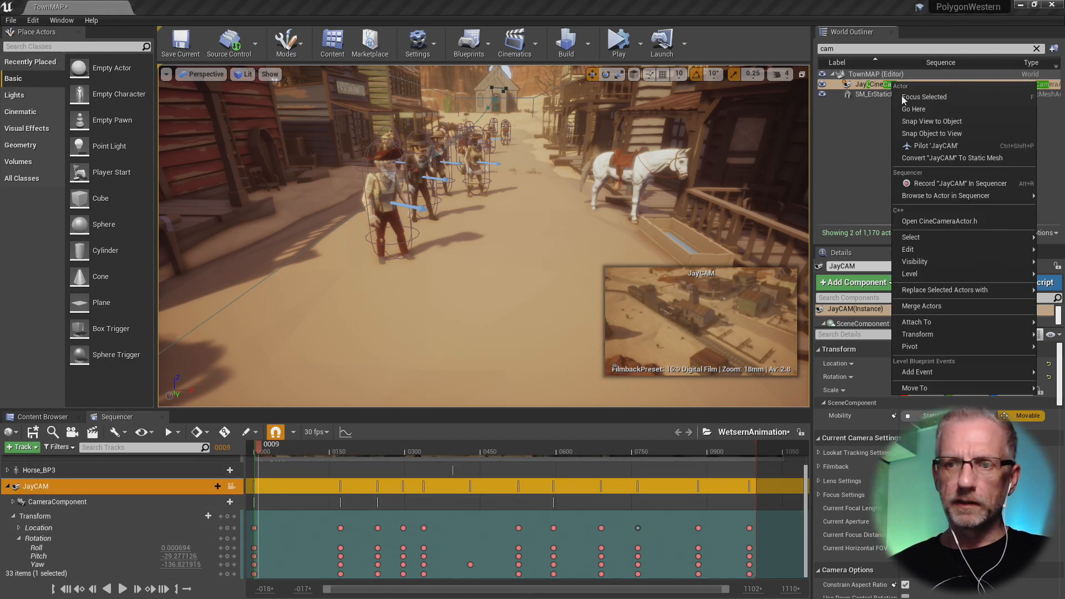
click(938, 148)
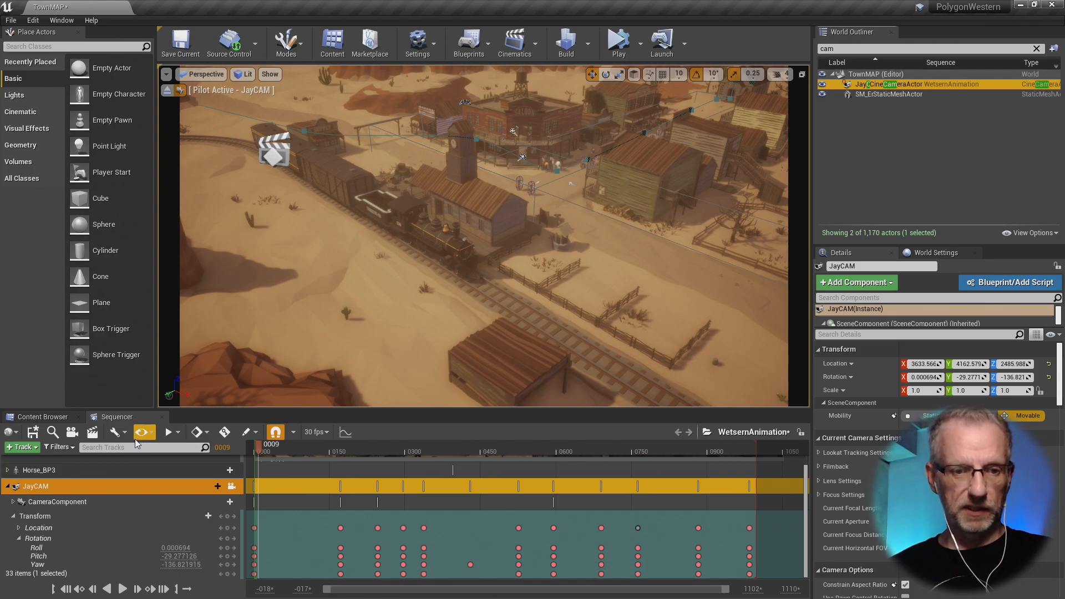
- Play the sequence full screen through the piloted JayCAM and stop it at frame 992
click(123, 590)
click(595, 226)
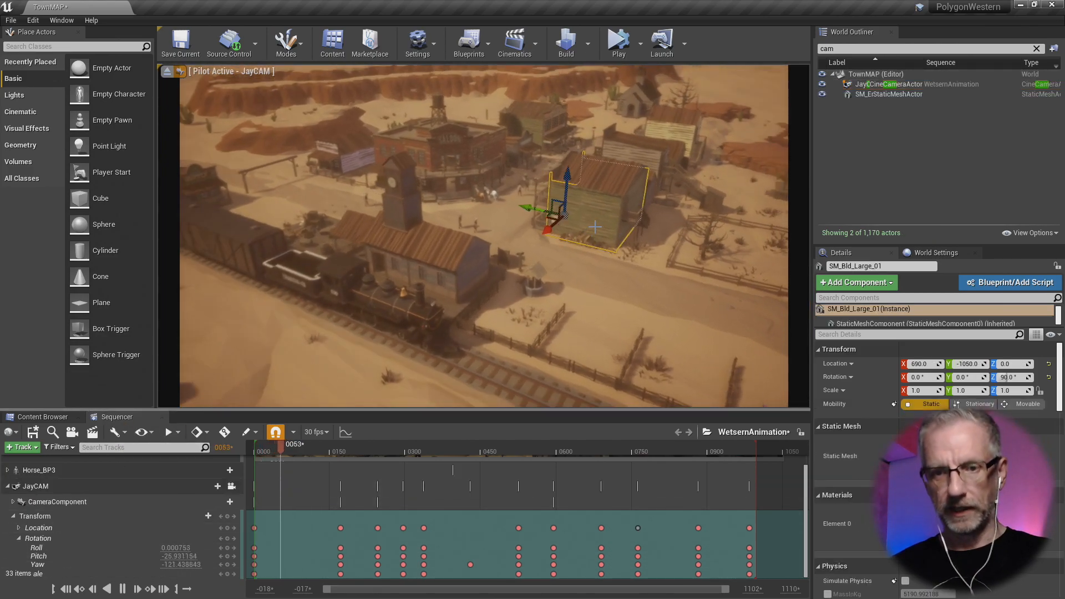
key(F11)
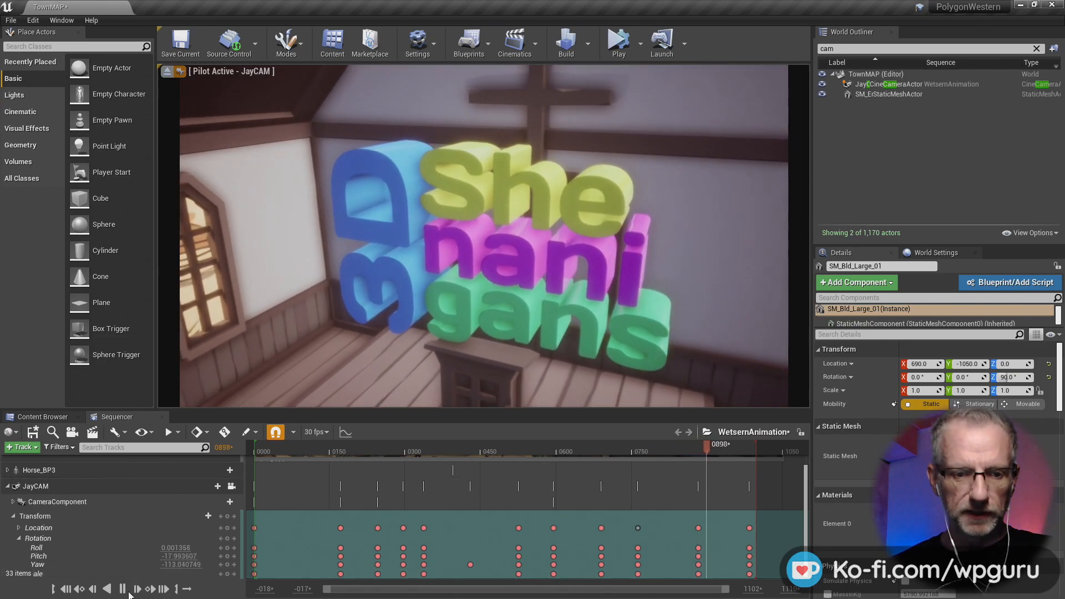
click(126, 590)
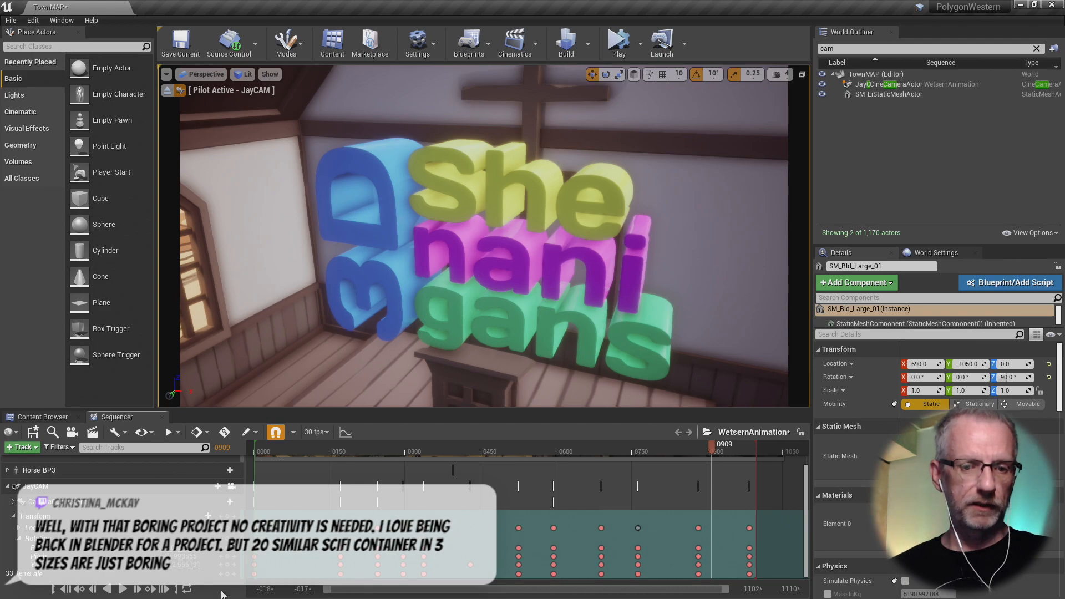
click(123, 591)
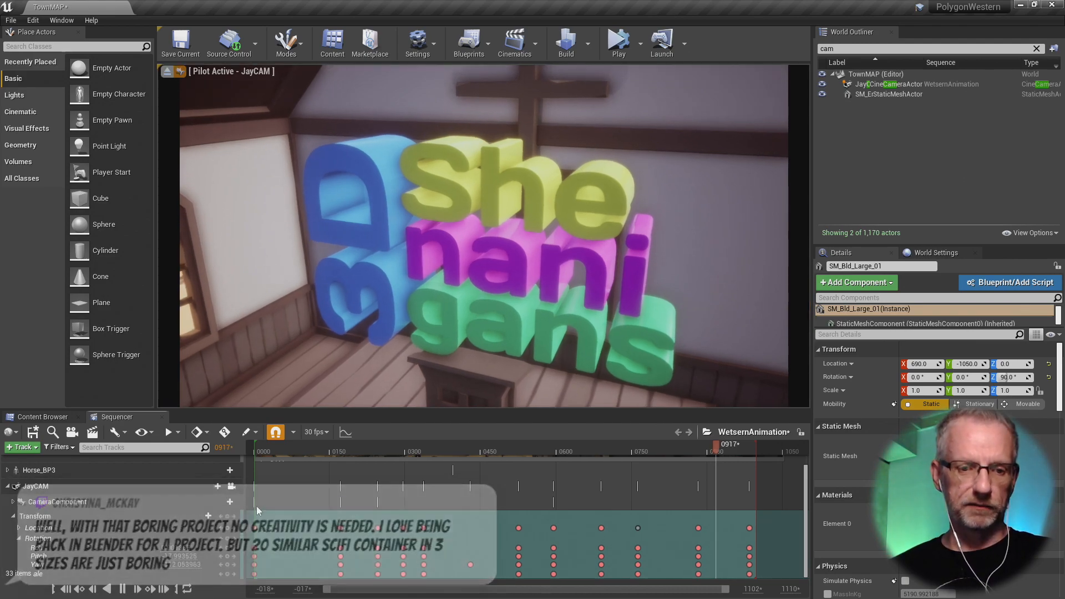
click(536, 312)
key(F11)
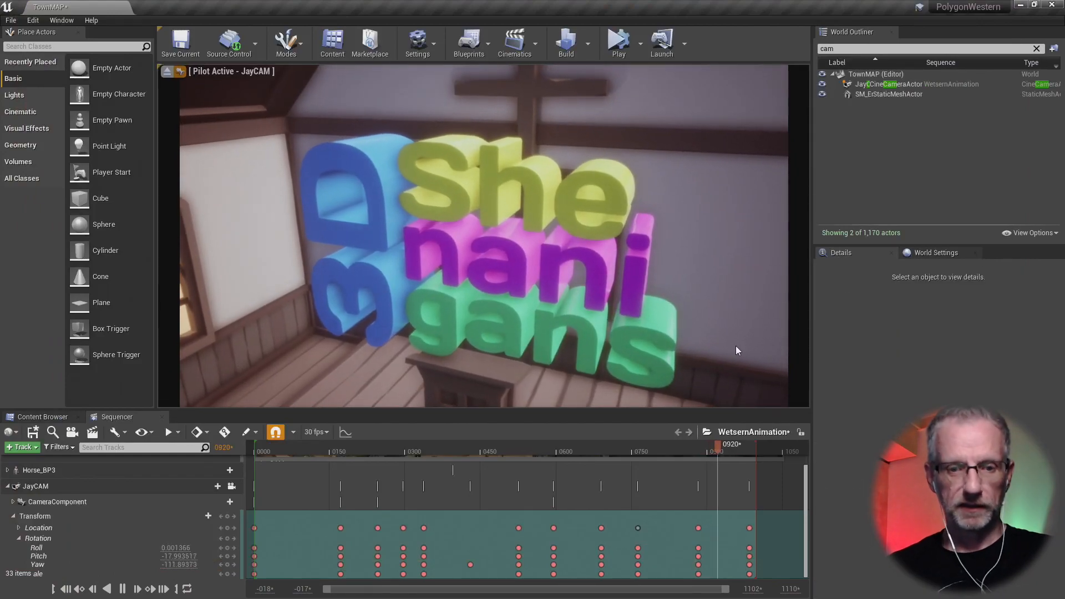
click(123, 589)
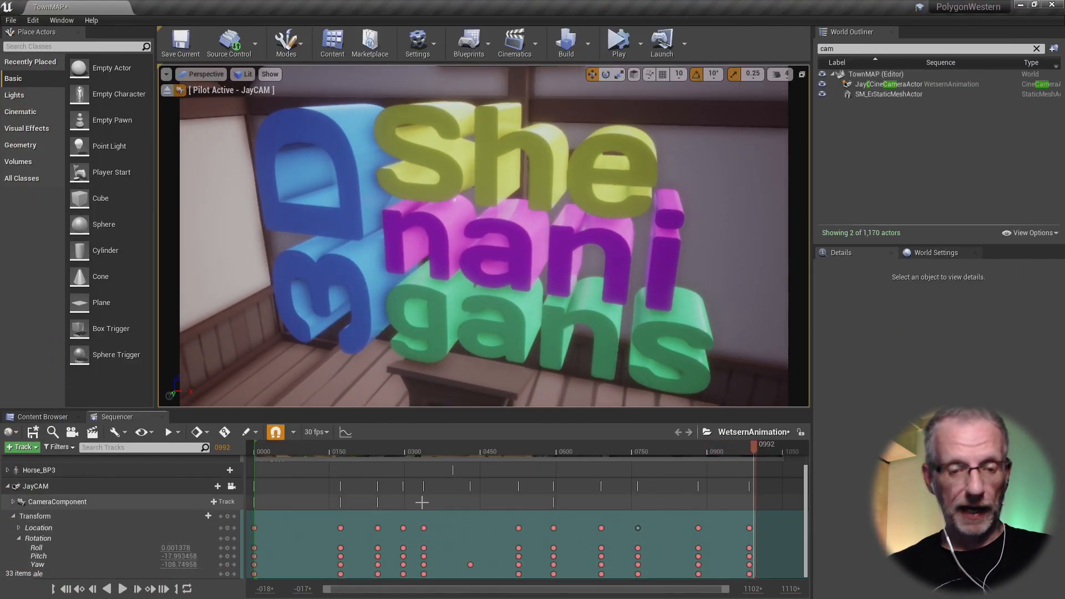
- Switch to Firefox, play the track Yellow Creek on Epidemic Sound, and return to Unreal Engine
key(alt+Tab)
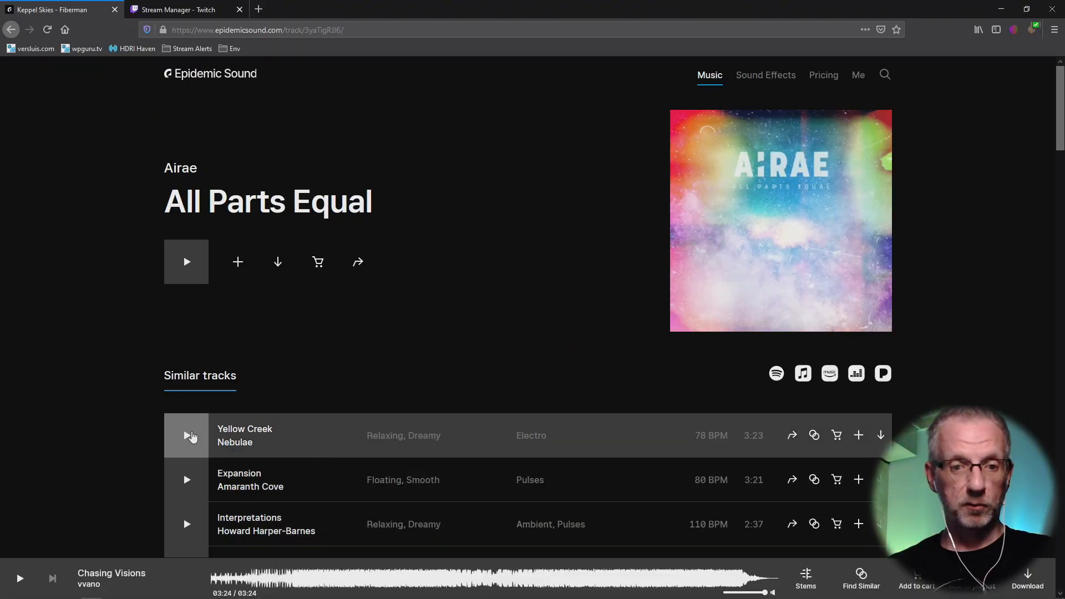
click(187, 436)
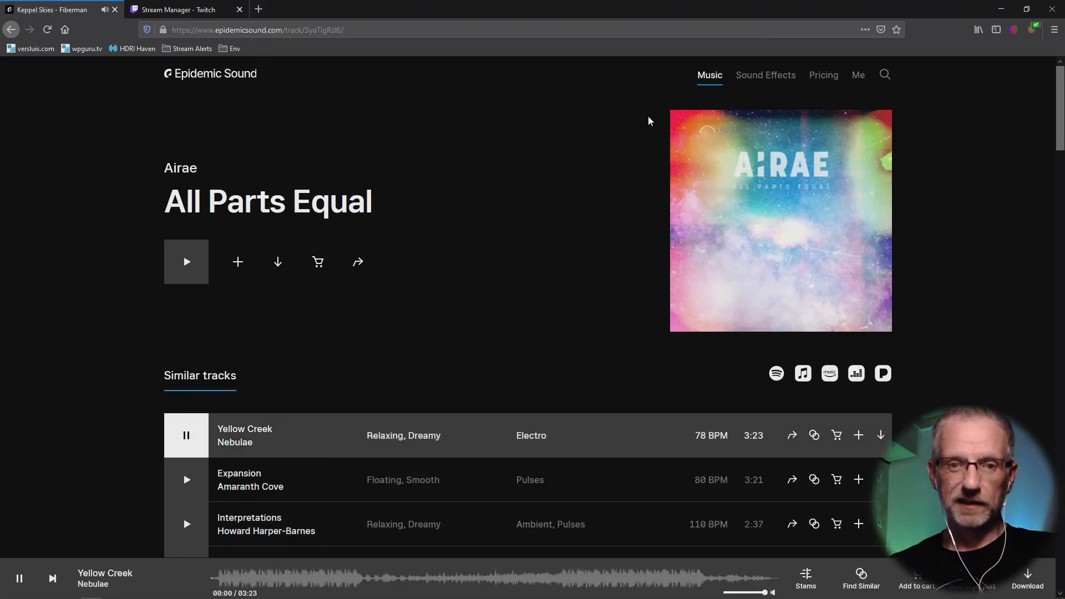
click(1001, 9)
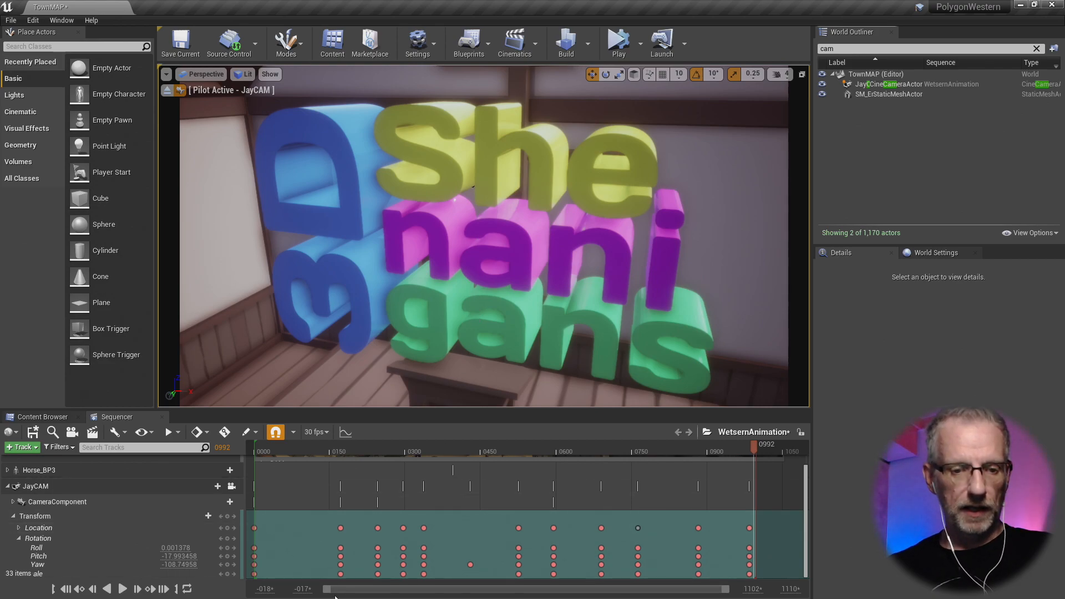
- Switch to Firefox and open youtube.com in a new tab
key(alt+Tab)
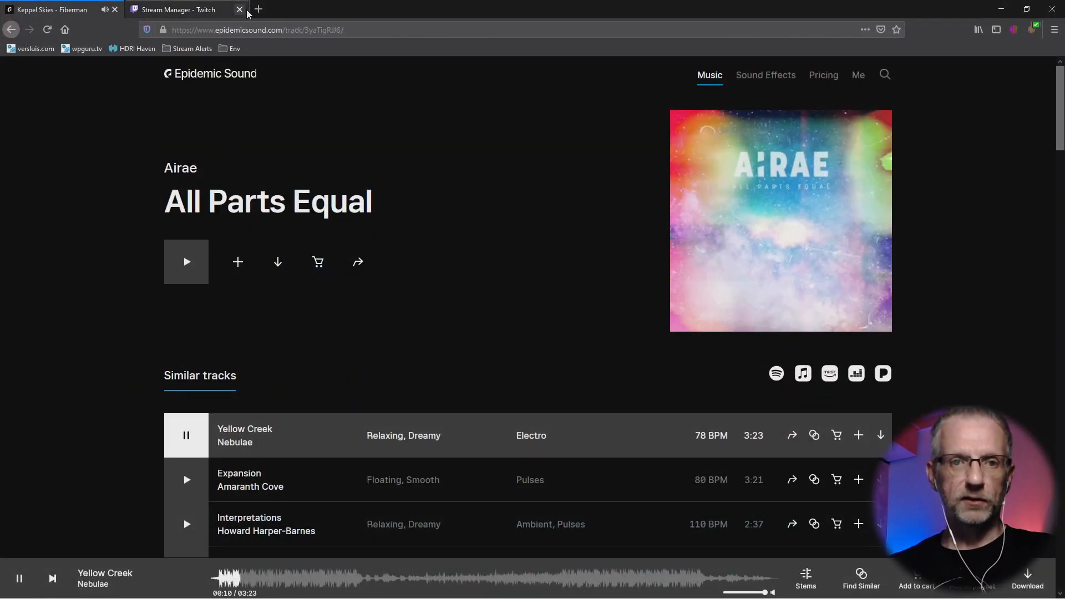
click(258, 9)
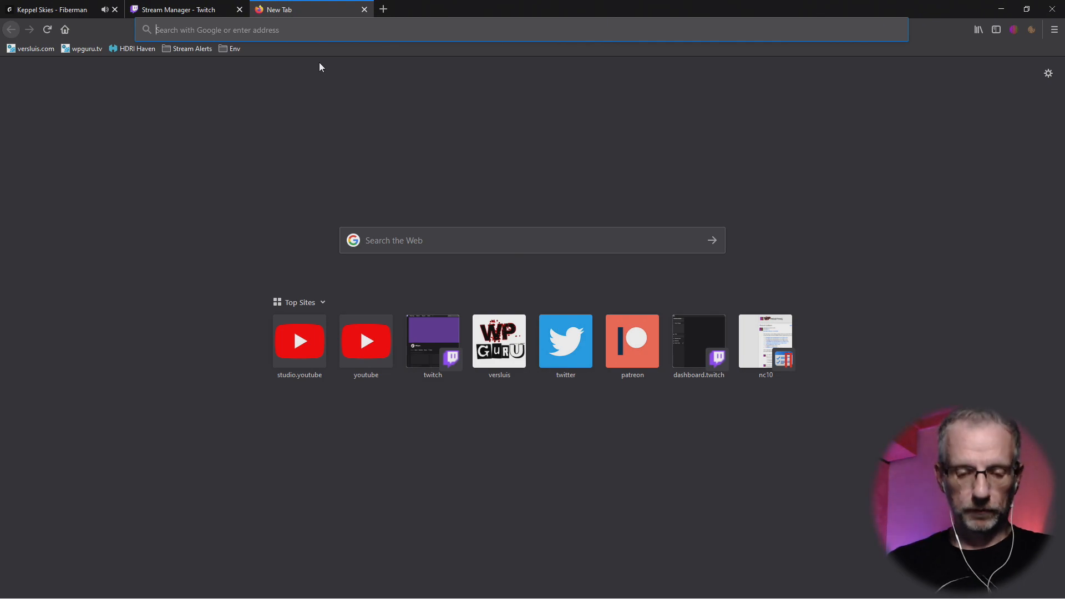
text(you)
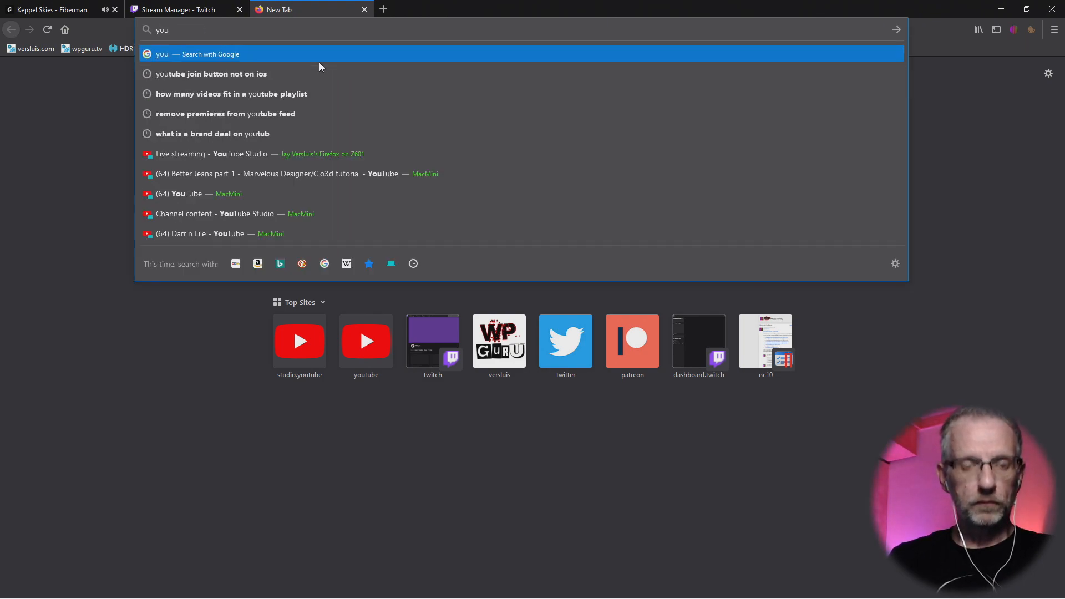
text(tube.com/)
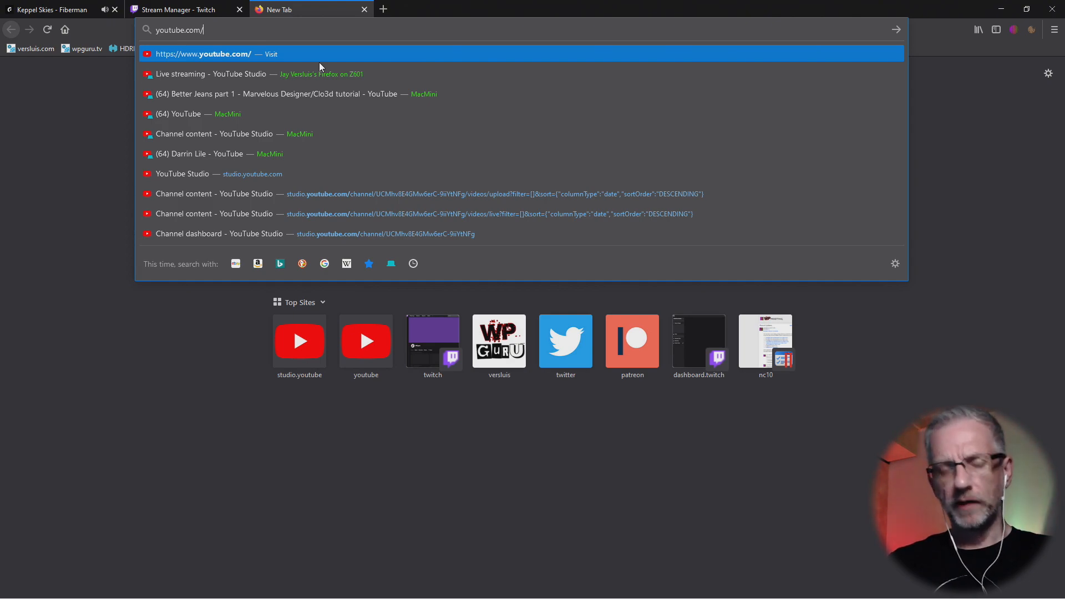
key(Return)
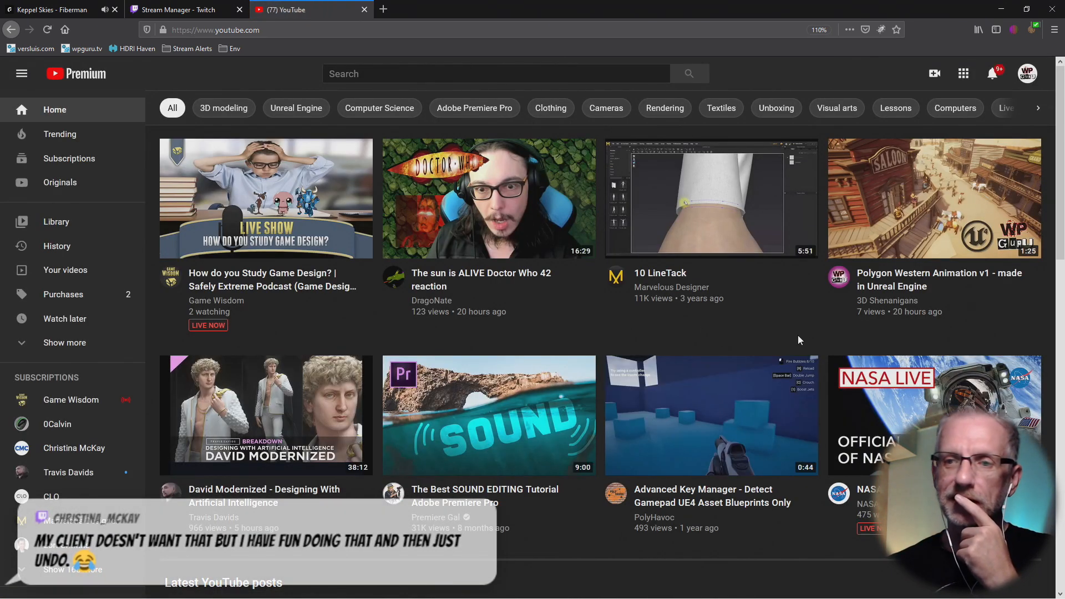
- Switch YouTube to the 3D Shenanigans account and open its channel page
click(1029, 74)
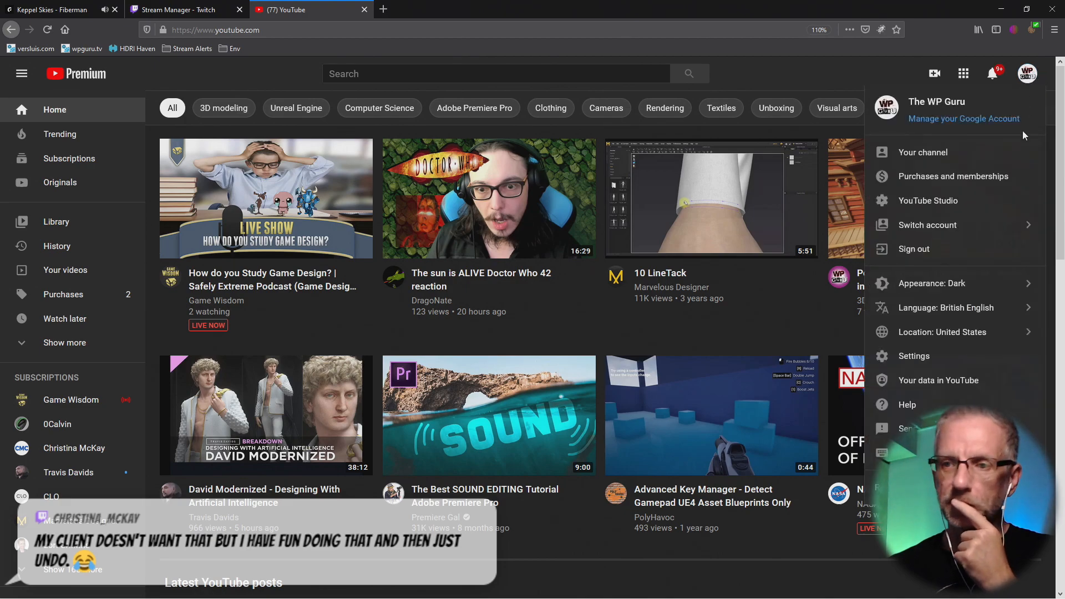
click(1002, 231)
click(964, 332)
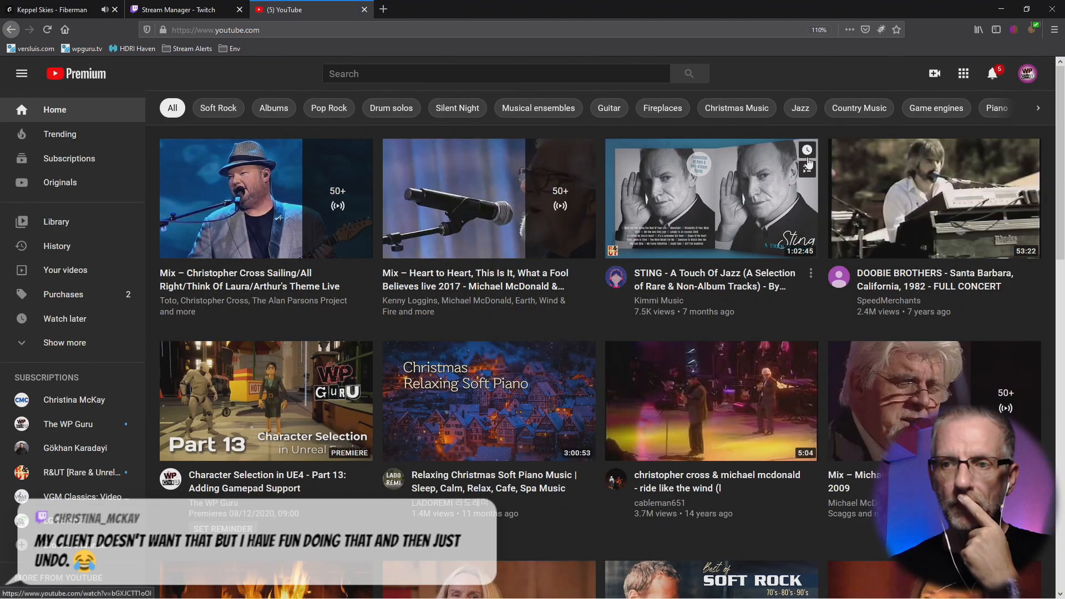
click(1027, 73)
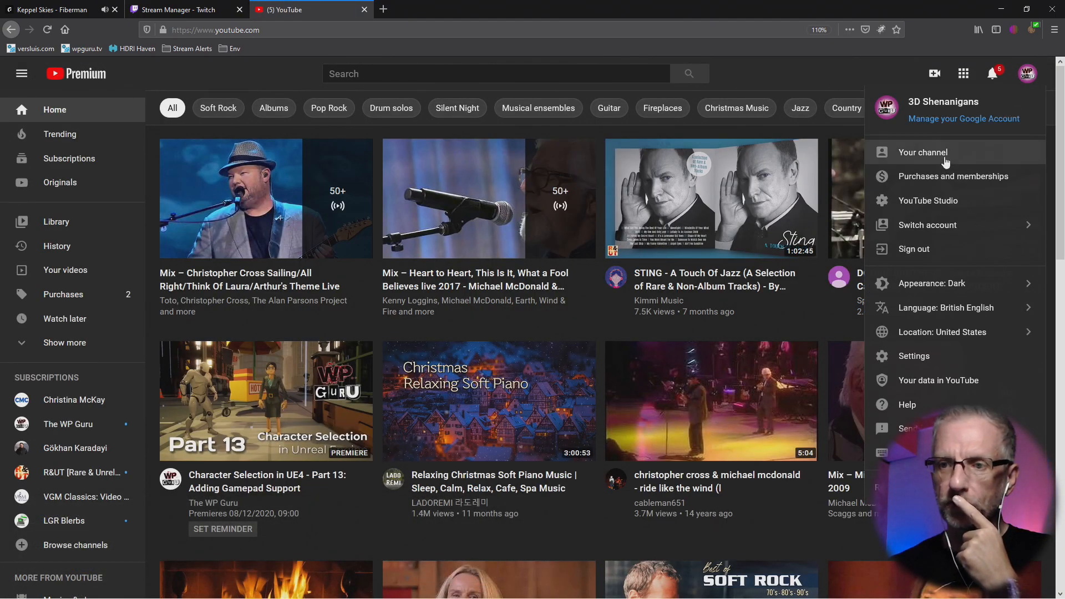
click(923, 152)
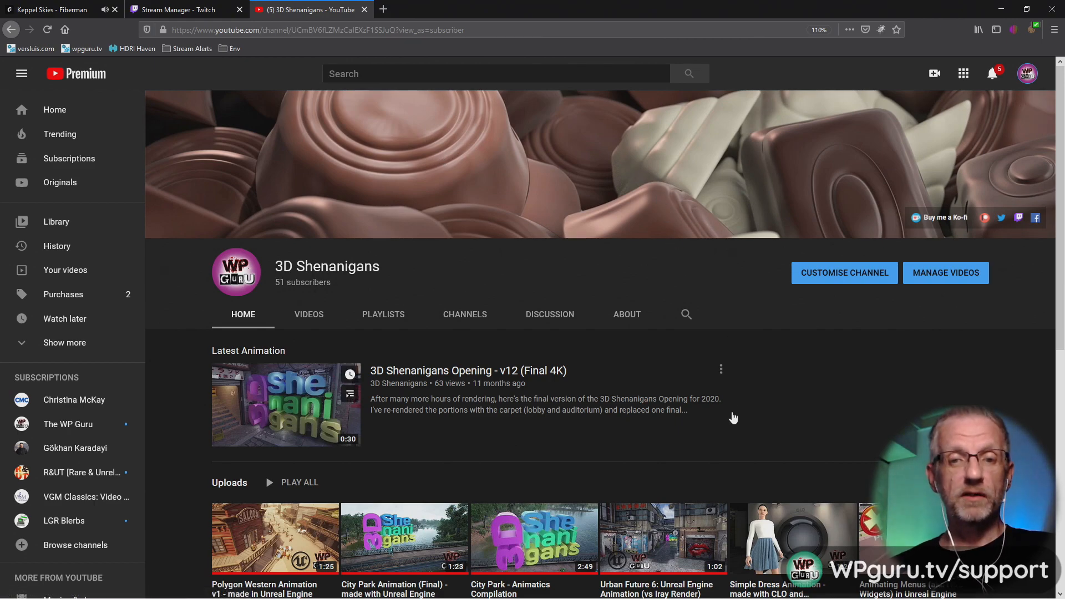
- Return to Unreal Engine, select the Logo-Flyout mesh in the scene, and display the project's asset folders
key(alt+Tab)
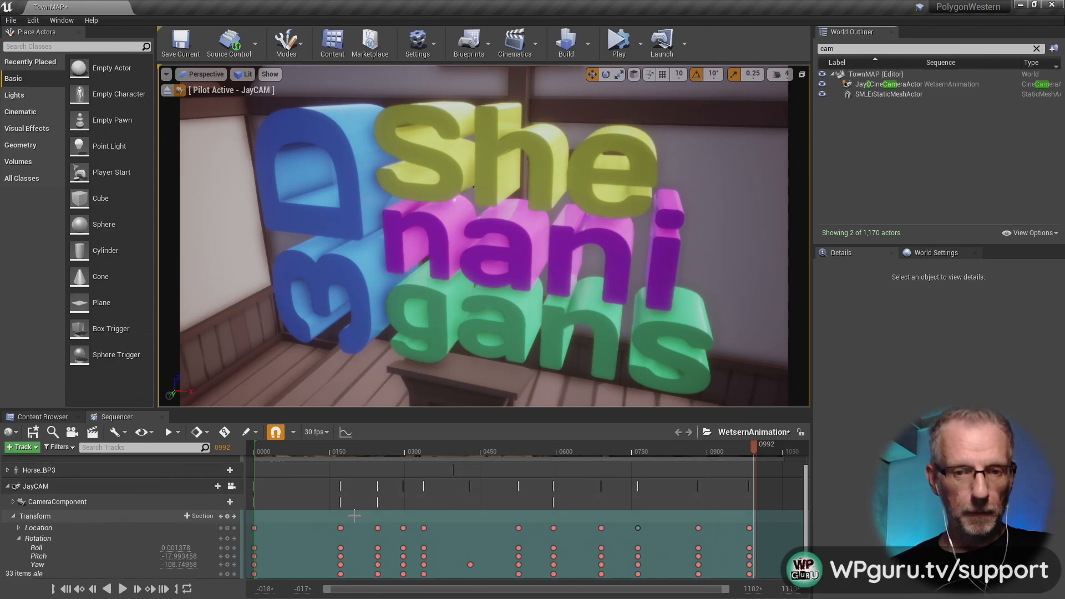
click(348, 191)
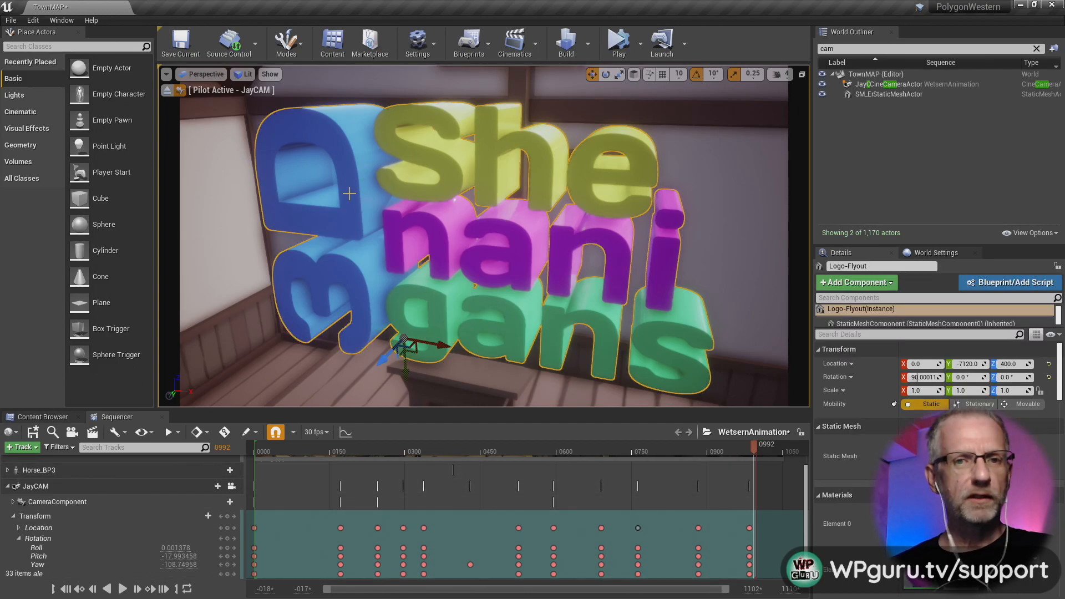
key(alt+Tab)
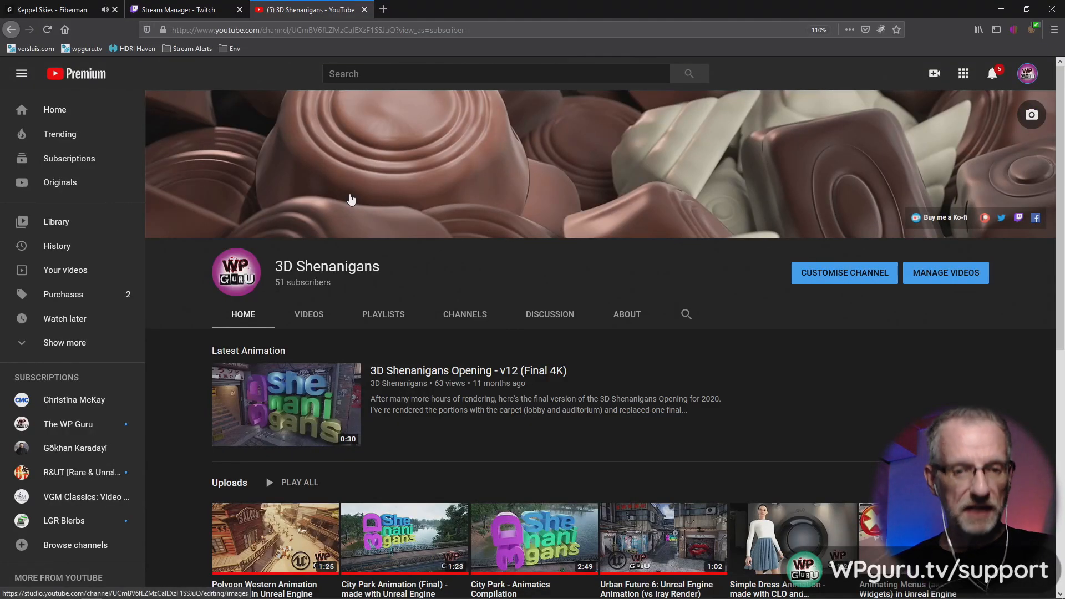
key(alt+Tab)
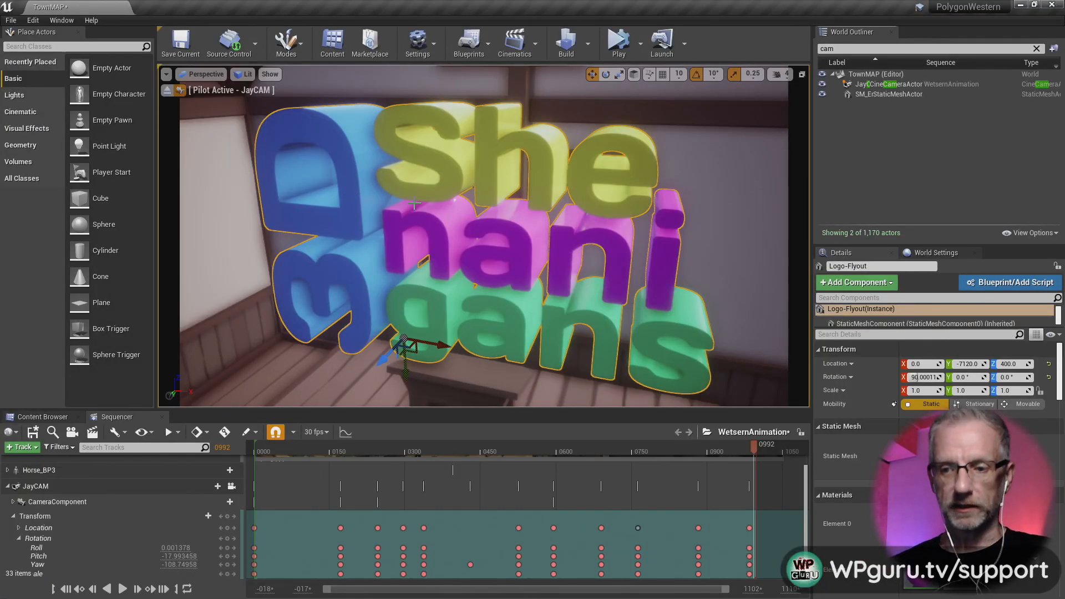
click(33, 418)
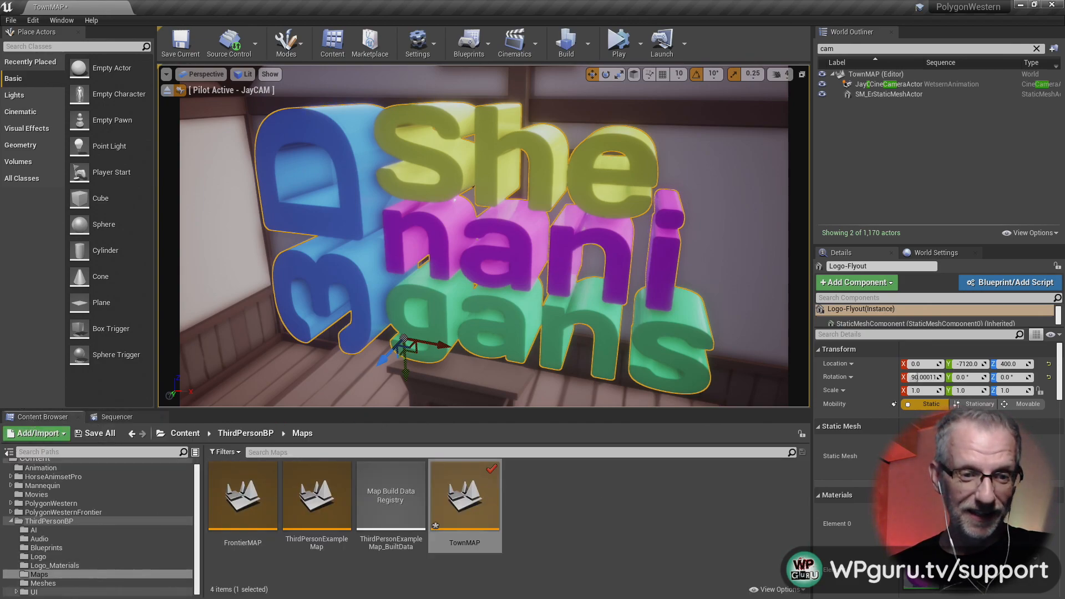
- Assign PinkMAT from the Logo_Materials folder to Element 3 of the Logo-Flyout mesh, the "3D" letters
click(81, 566)
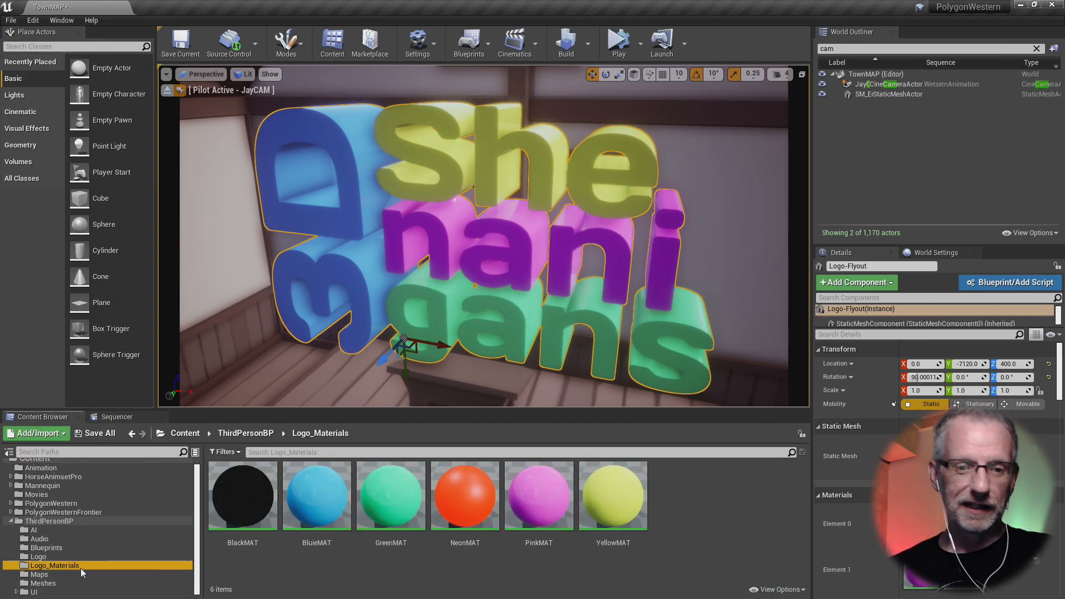
scroll(893, 368, down, 3)
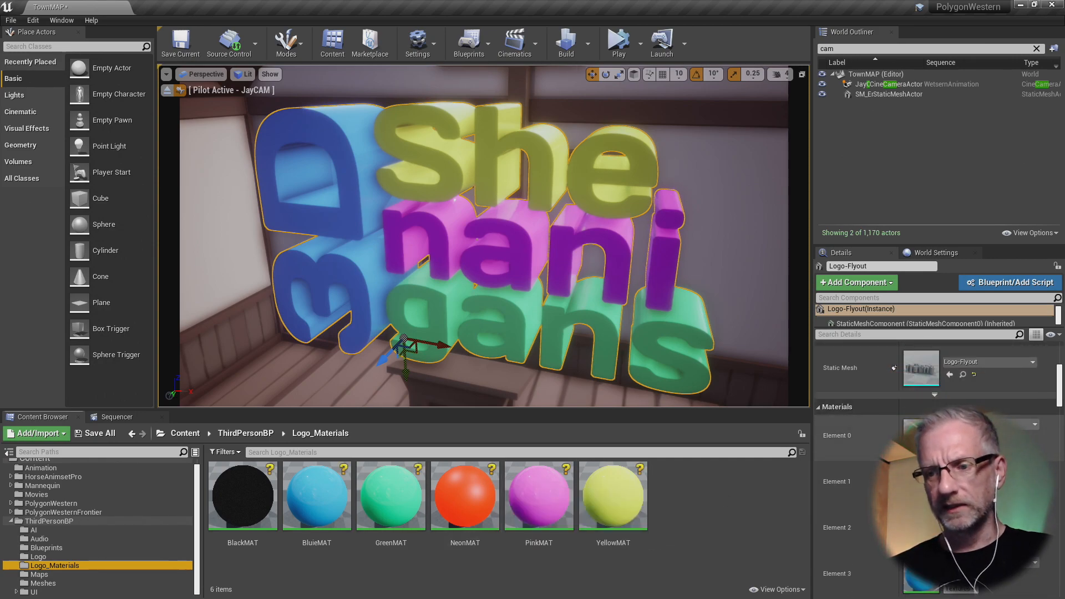
scroll(937, 443, down, 1)
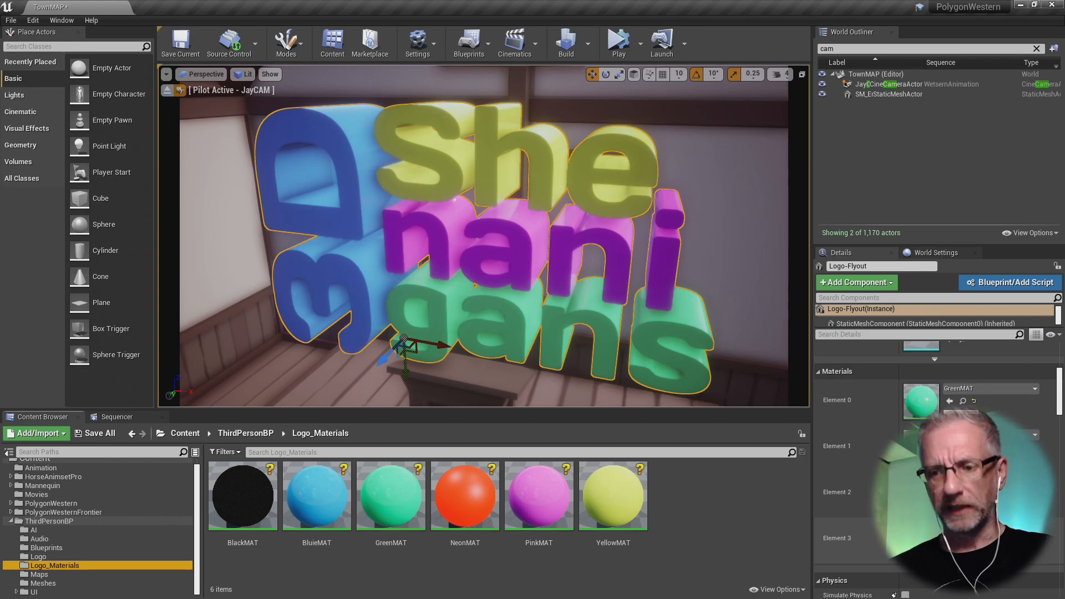
double_click(922, 540)
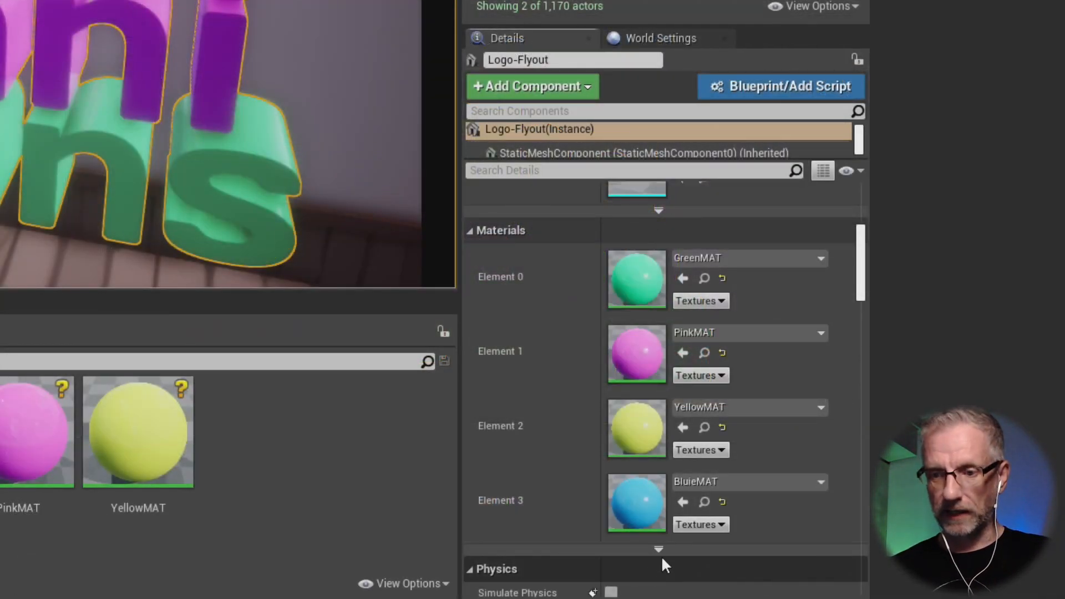
click(27, 444)
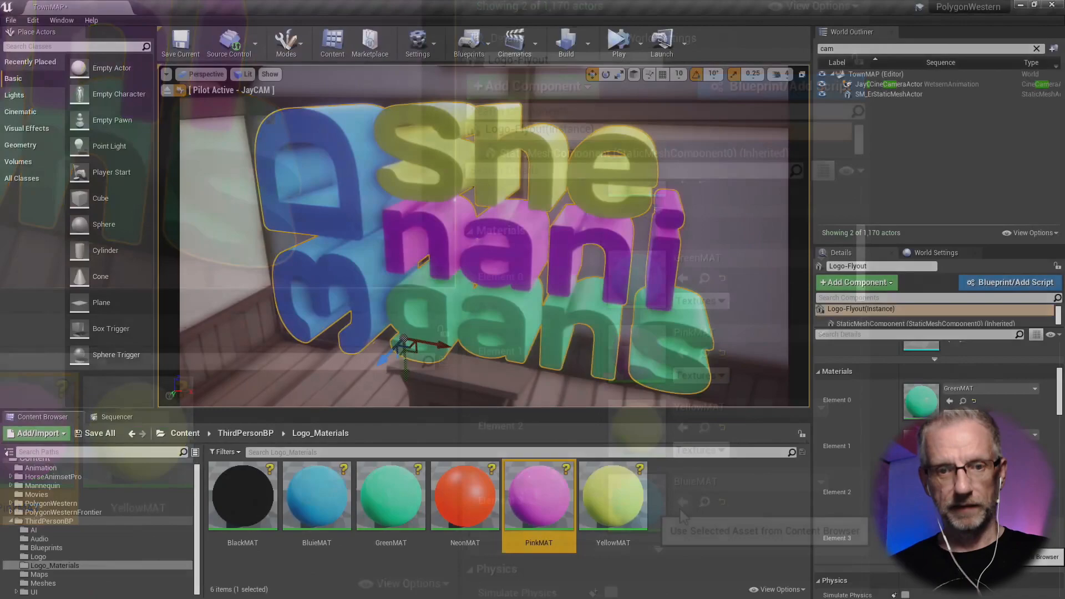
click(683, 502)
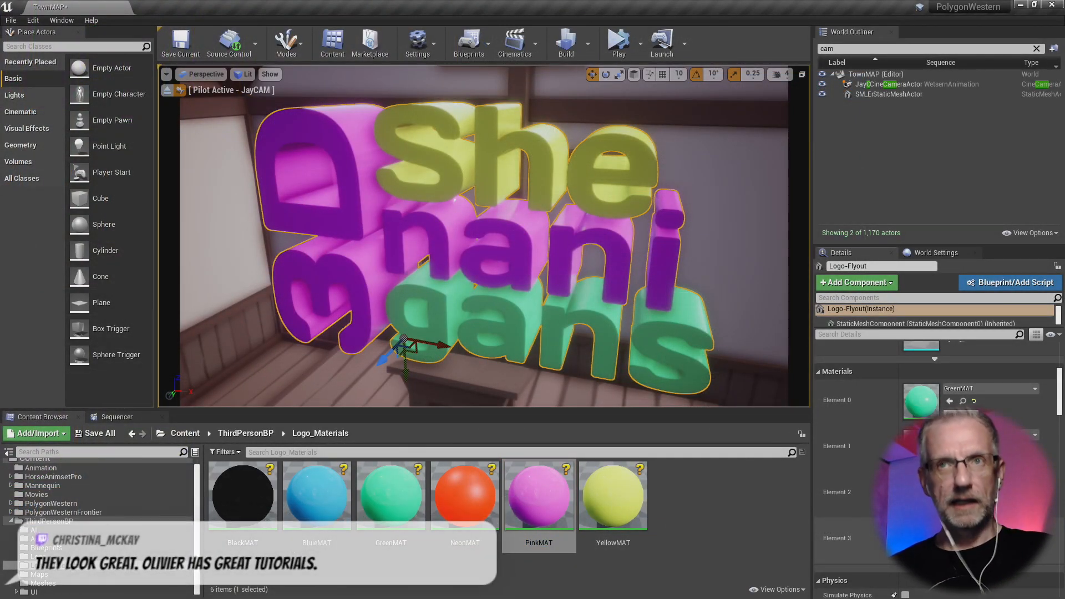
- Check the logo colours on the YouTube channel page in Firefox, return to Unreal Engine, and assign BluieMAT to the logo's Element 2
key(alt+Tab)
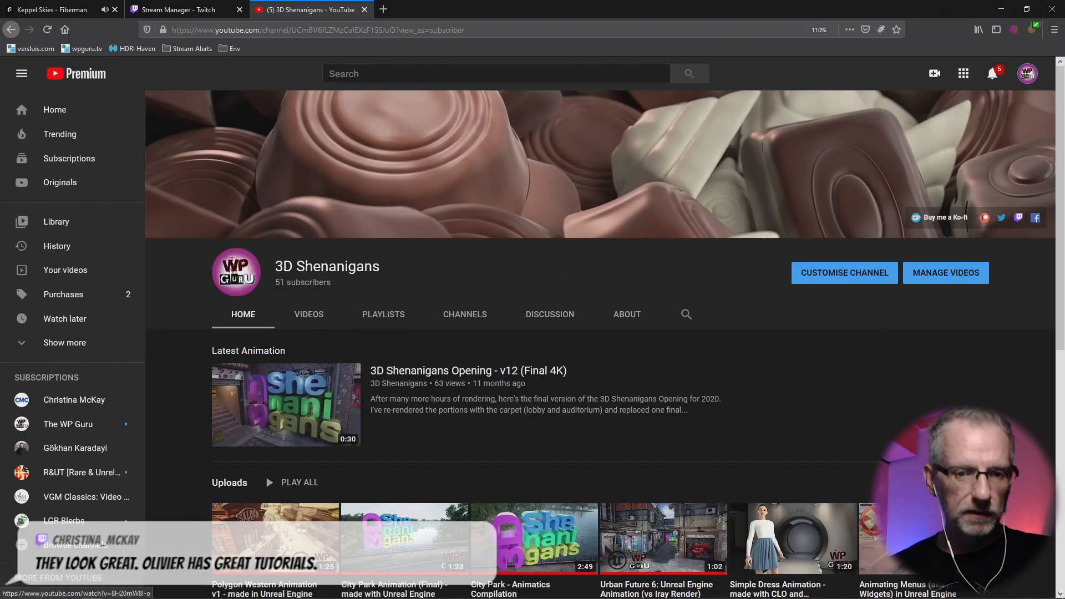
key(alt+Tab)
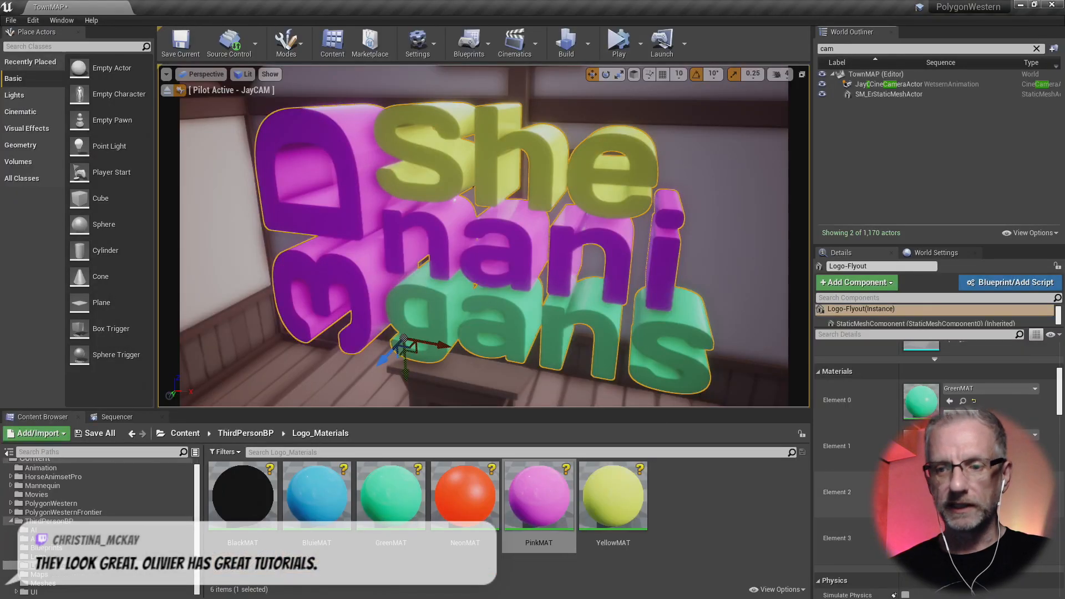
click(317, 495)
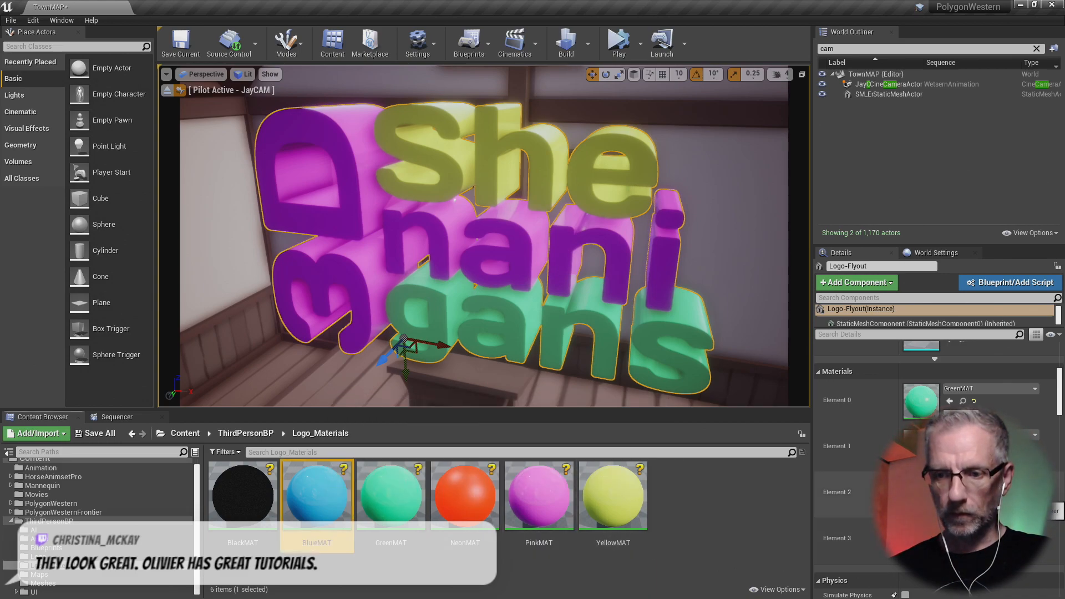
click(949, 493)
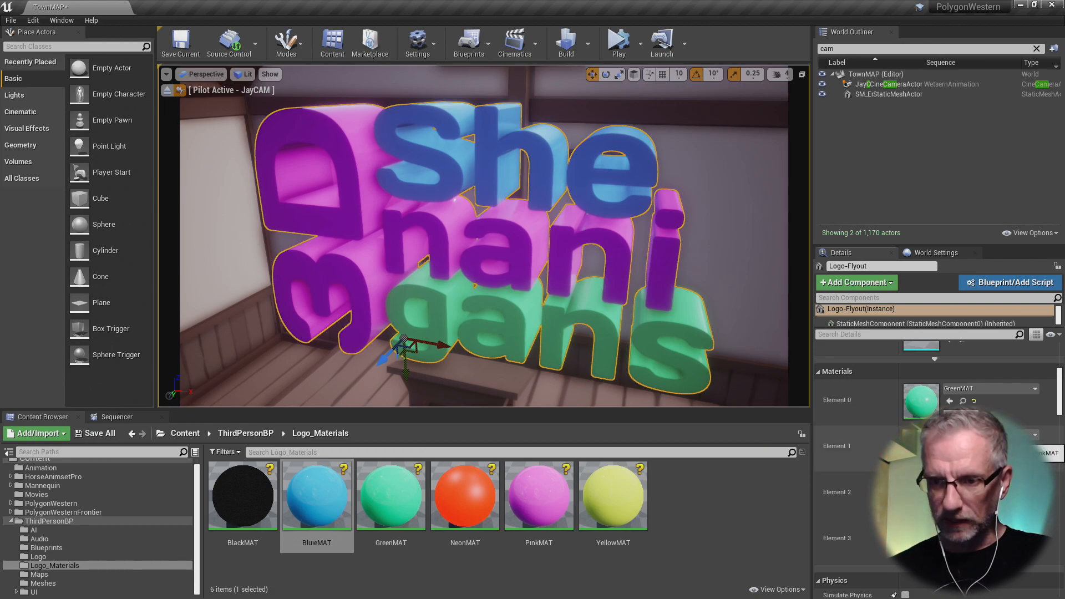
- Assign GreenMAT to Element 1 and YellowMAT to Element 0 of the Logo-Flyout mesh
click(398, 508)
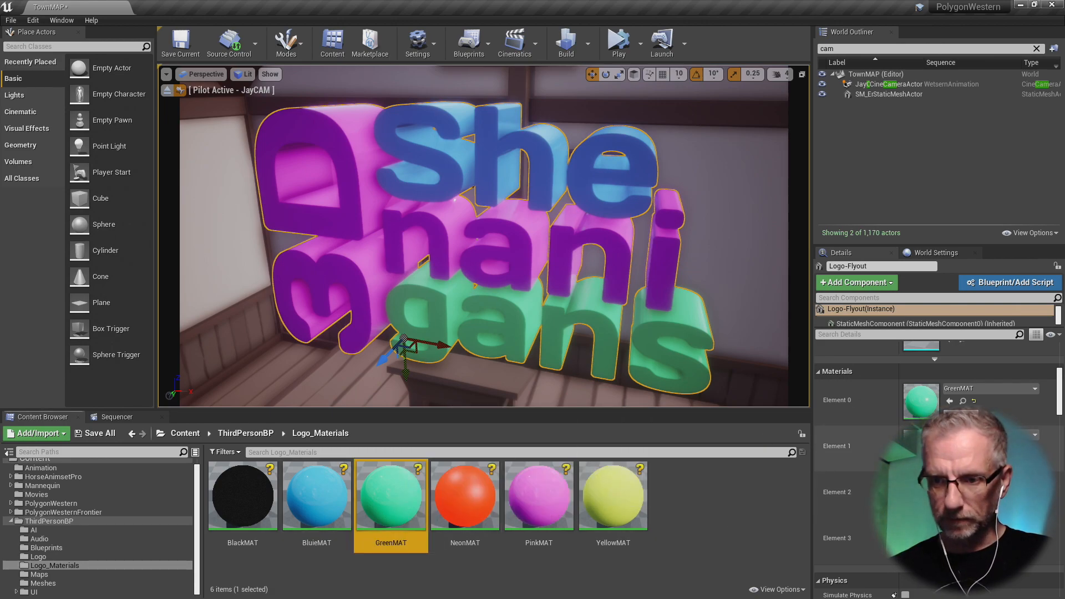
click(949, 447)
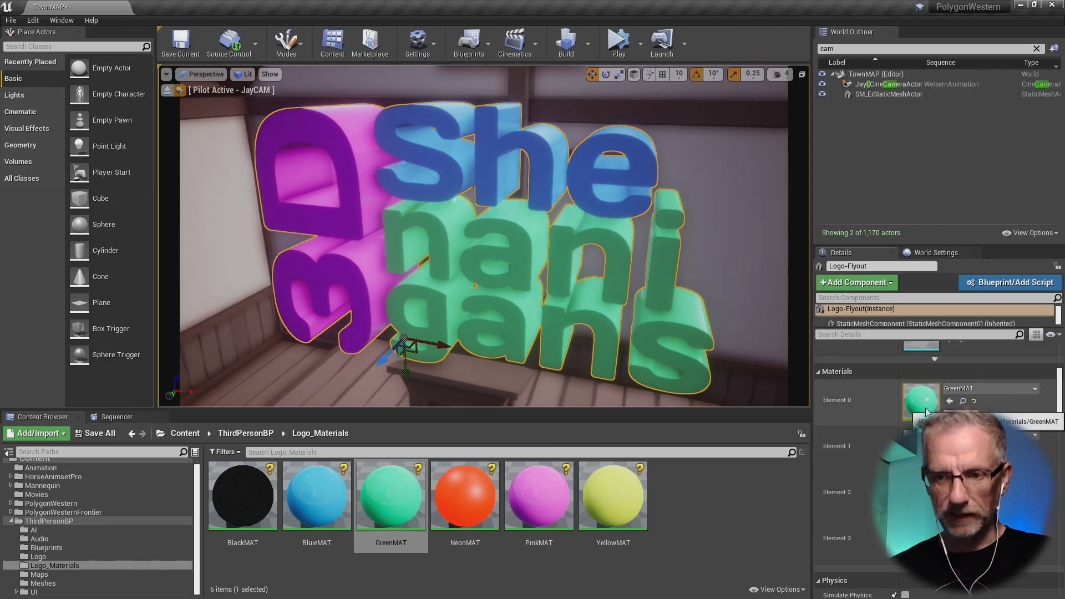
click(610, 503)
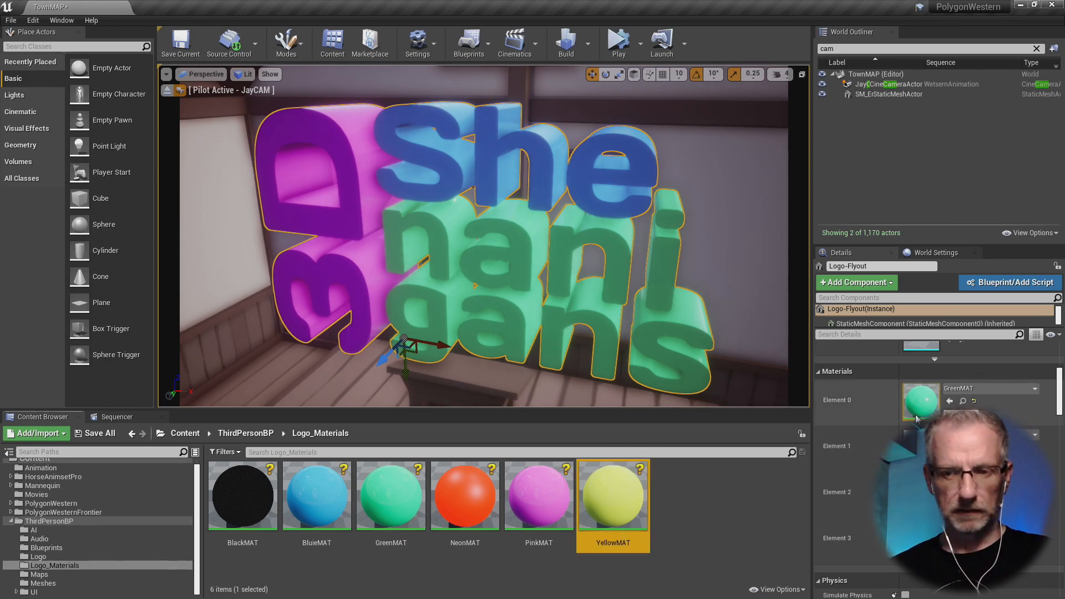
click(949, 401)
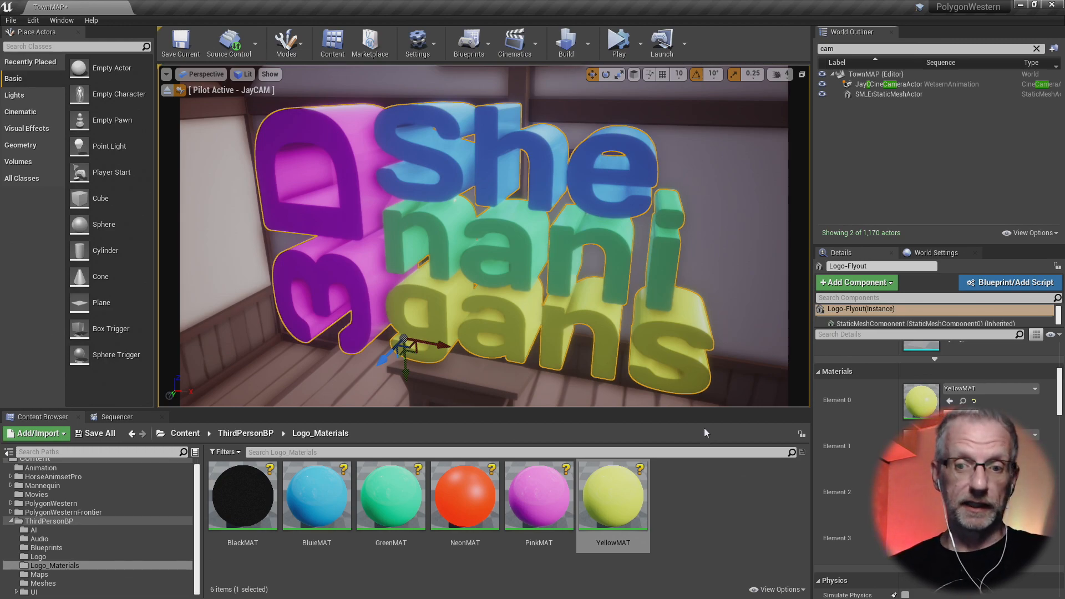
- Enlarge the viewport, collapse the JayCAM track in the WetsernAnimation sequence, and delete the Horse_BP3 track
mouse_move(711, 411)
mouse_down()
mouse_move(714, 444)
mouse_move(717, 430)
mouse_up()
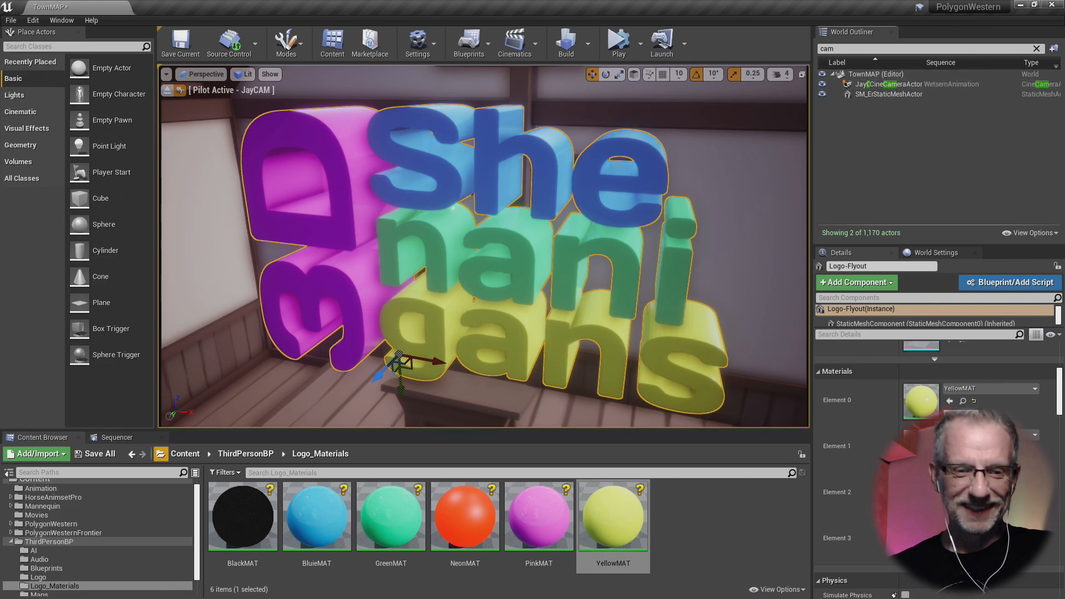
click(113, 437)
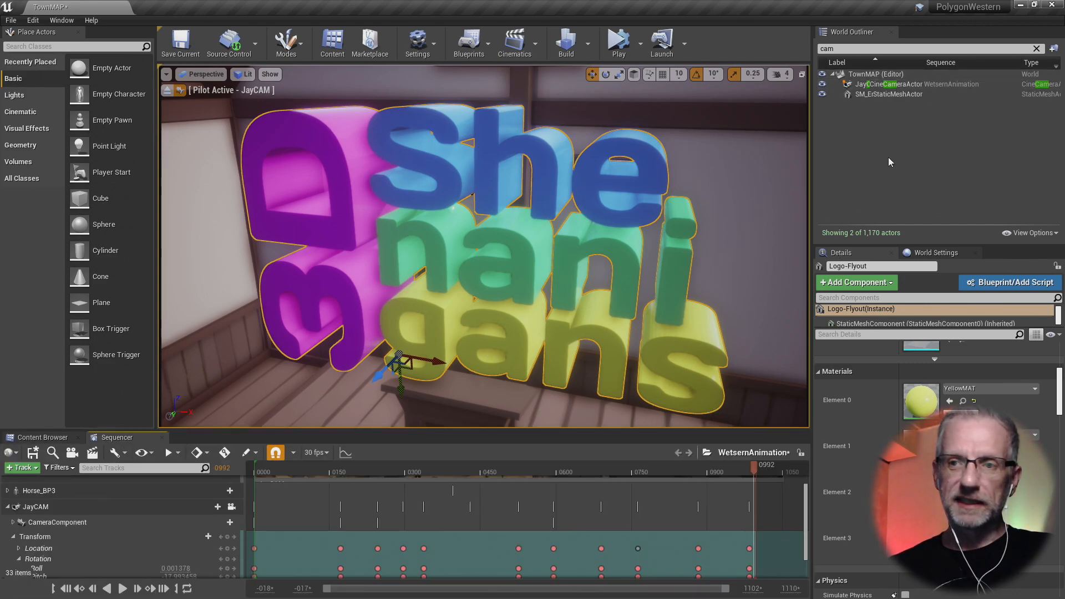
click(892, 48)
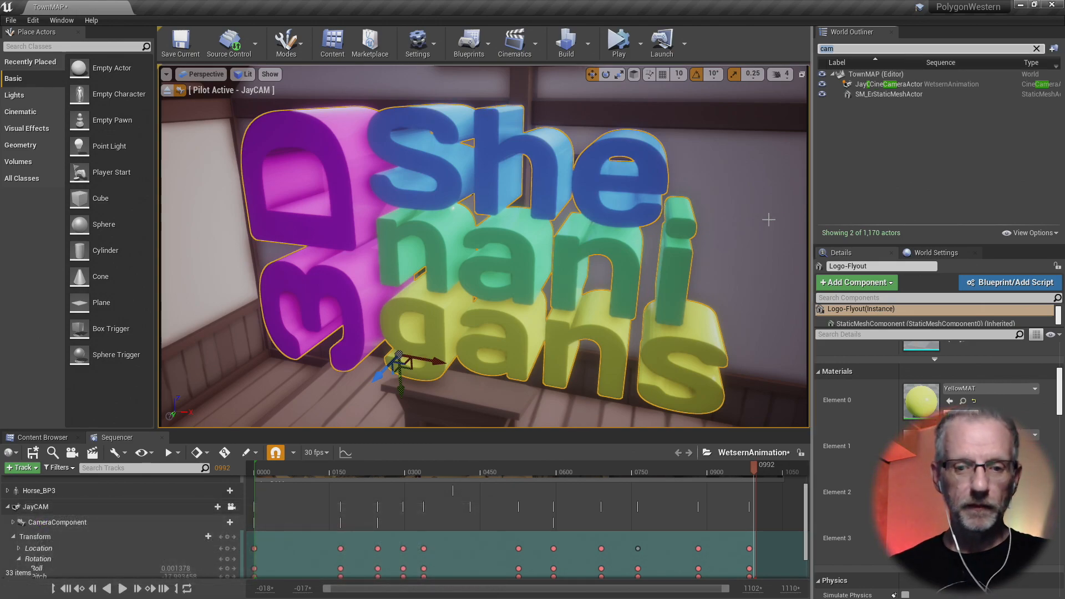
click(7, 507)
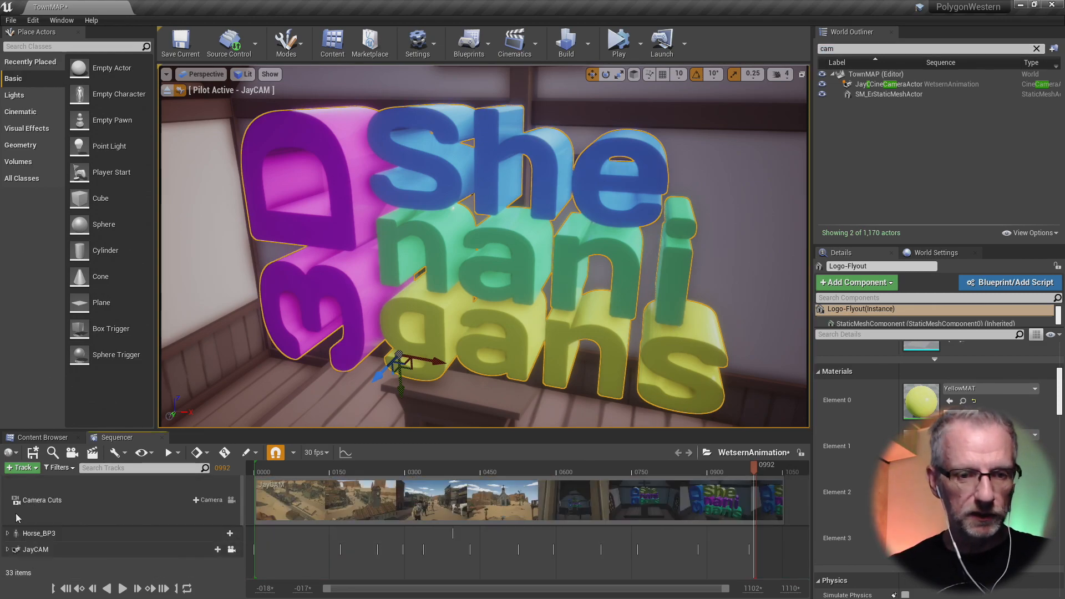
click(80, 520)
click(82, 533)
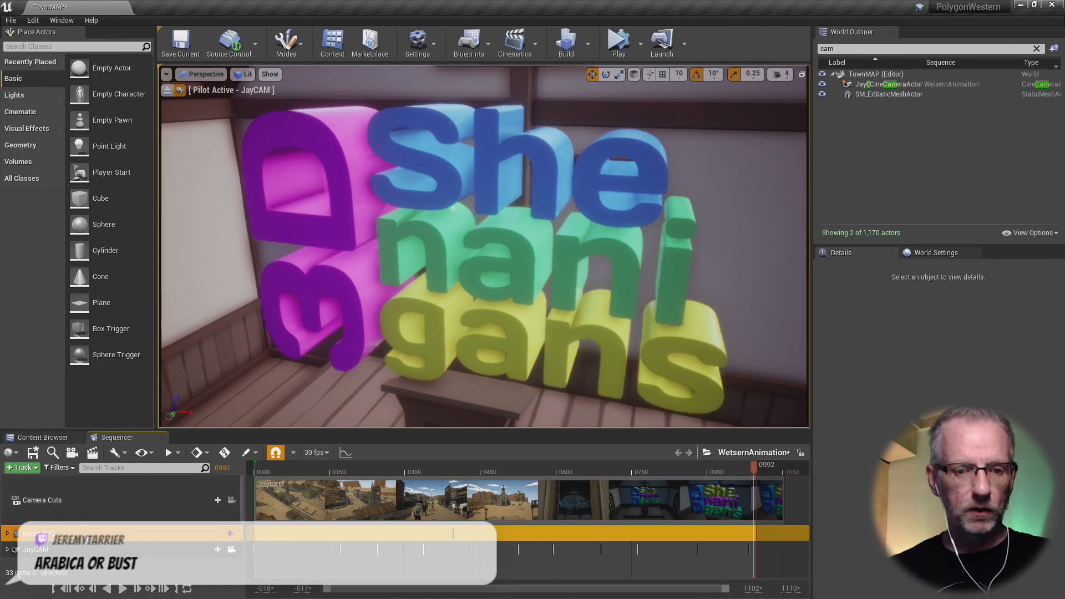
right_click(168, 539)
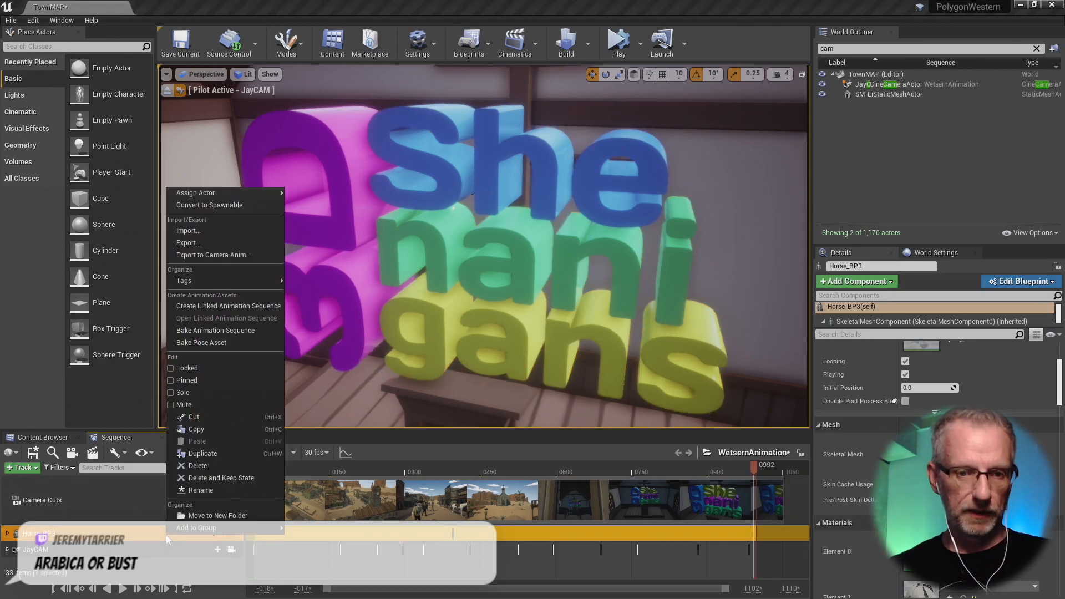
click(214, 465)
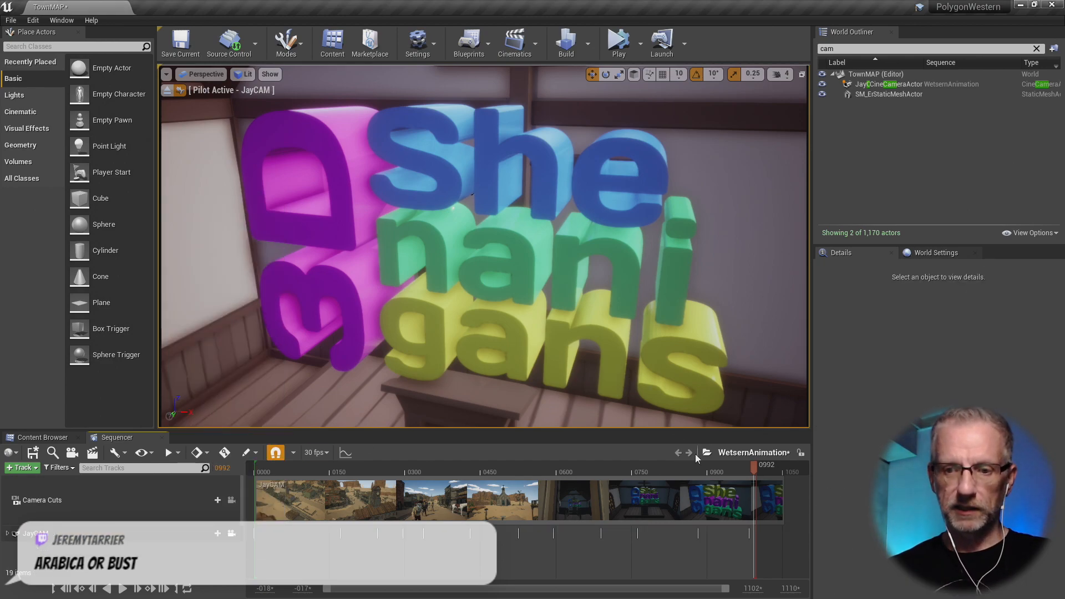
- Scrub the sequence back to the horses beside the saloon and park the playhead at frame 248
drag(757, 465, 381, 527)
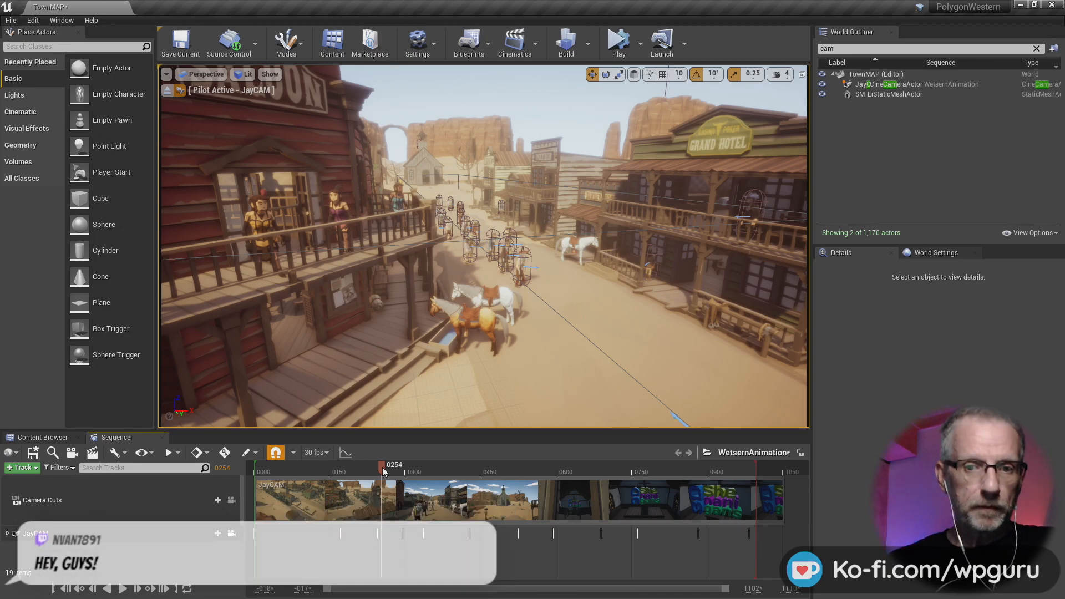
drag(381, 467, 385, 467)
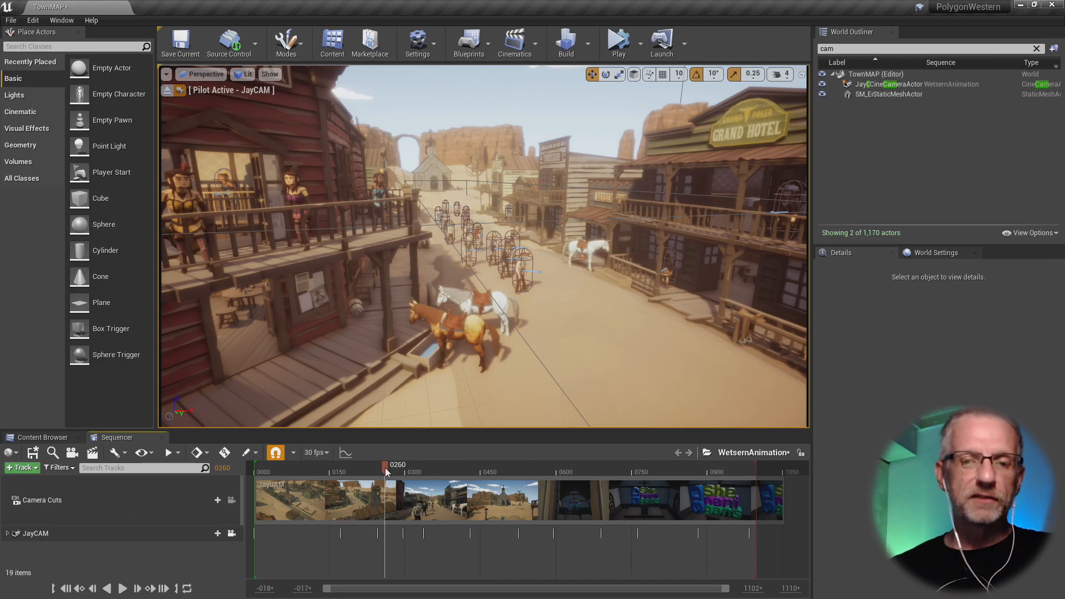
drag(385, 467, 381, 467)
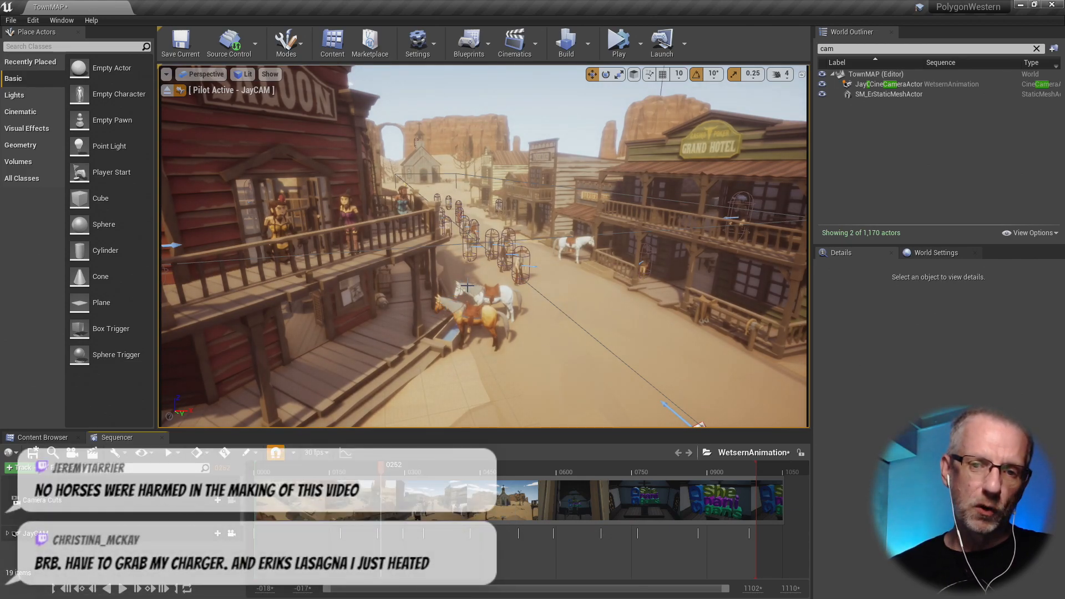
mouse_move(380, 470)
mouse_down()
mouse_move(392, 472)
mouse_move(378, 470)
mouse_up()
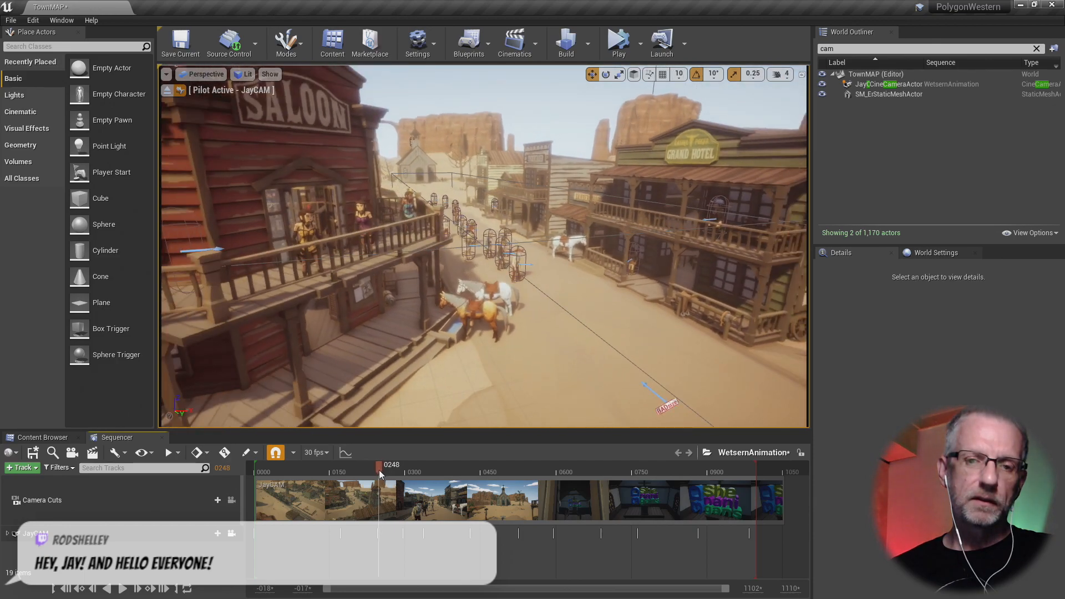
- Select the Horse_DrinksBP horse beside the saloon and assign MI_Hair_Low_Brown to its Element 3 material, enlarging the asset browser for access
click(459, 304)
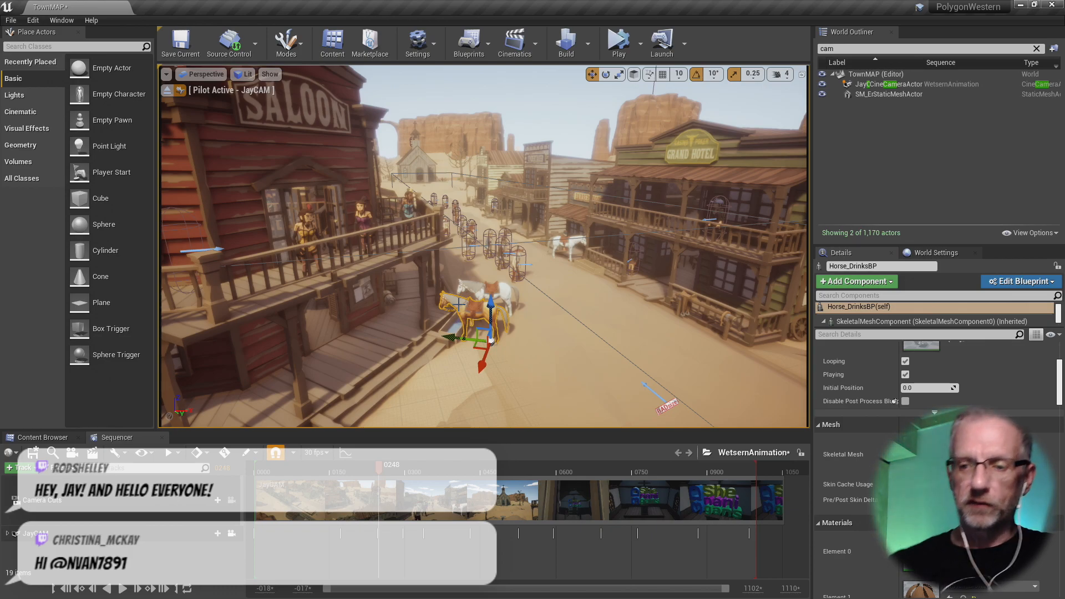
scroll(868, 419, down, 3)
scroll(867, 418, down, 2)
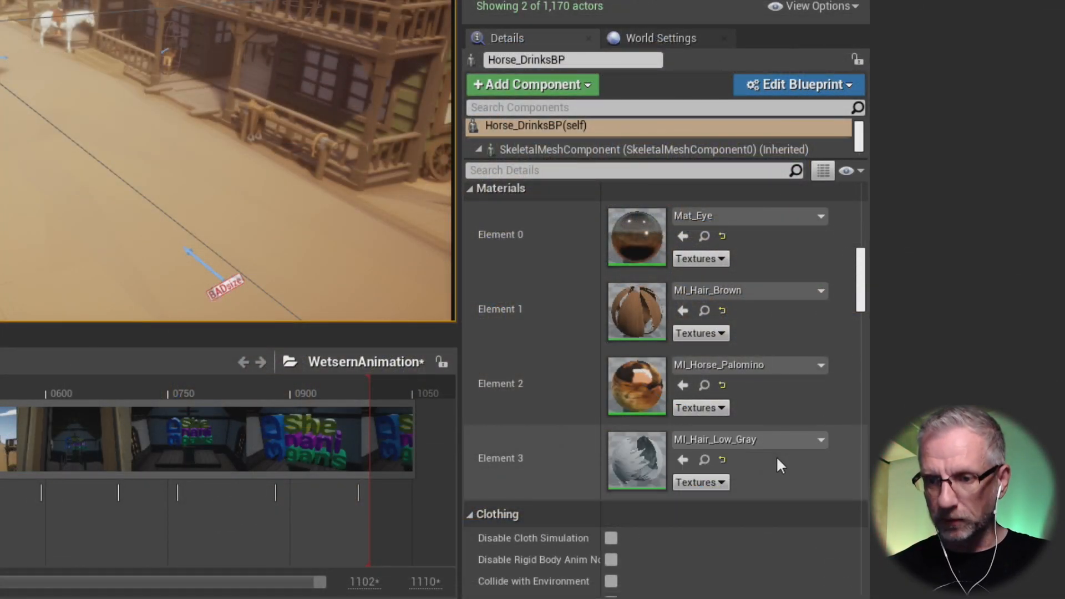
click(704, 459)
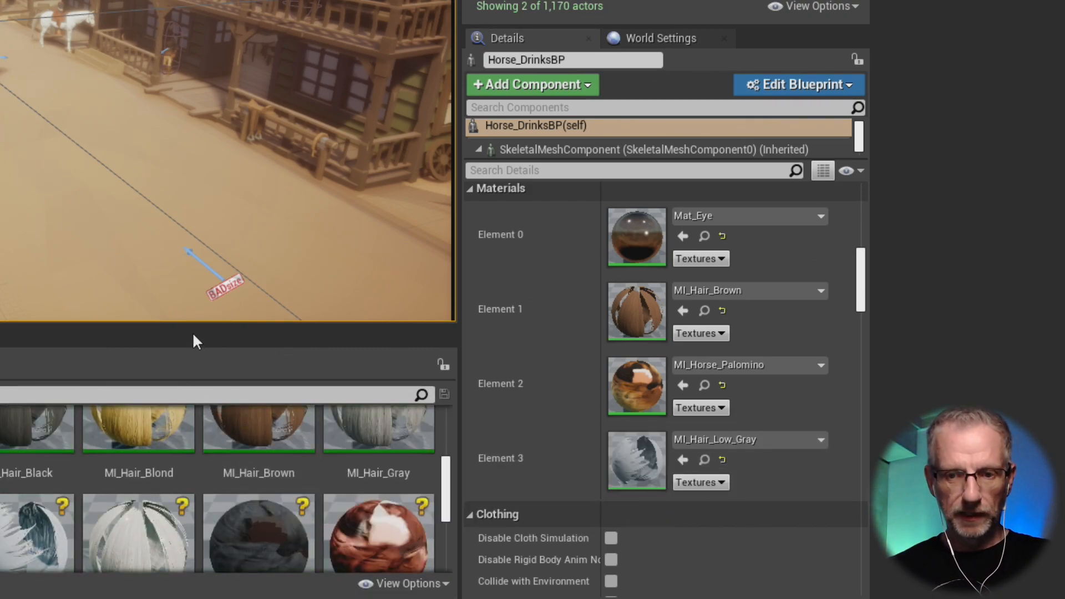
drag(195, 302, 178, 243)
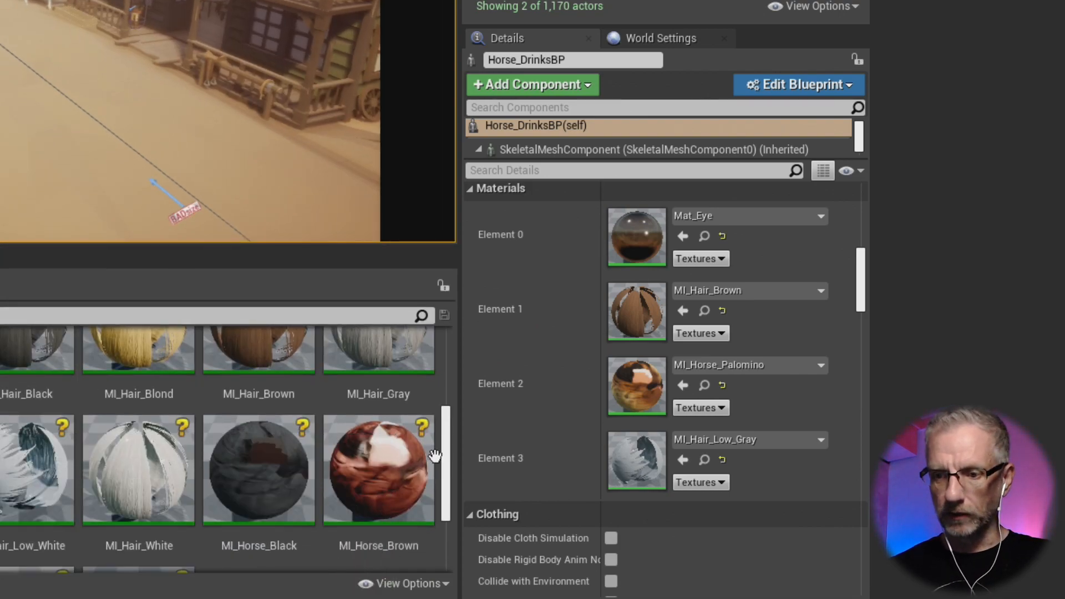
click(683, 459)
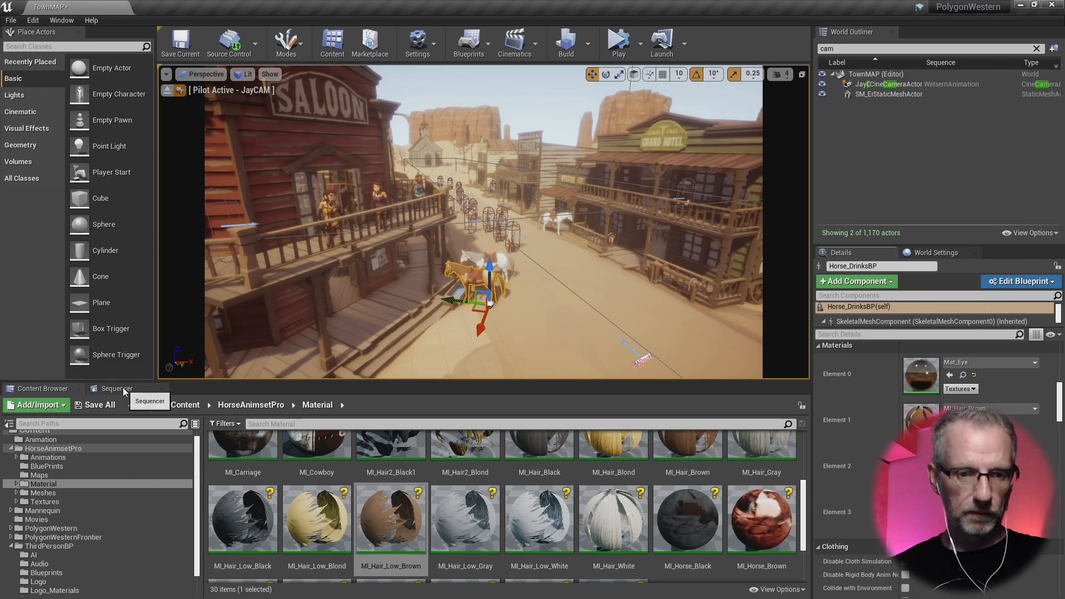
- Return to the sequence timeline and scrub around frame 249 to review the horses in the camera view
click(115, 388)
mouse_move(378, 422)
mouse_down()
mouse_move(358, 419)
mouse_move(396, 425)
mouse_move(375, 427)
mouse_up()
drag(376, 433, 379, 454)
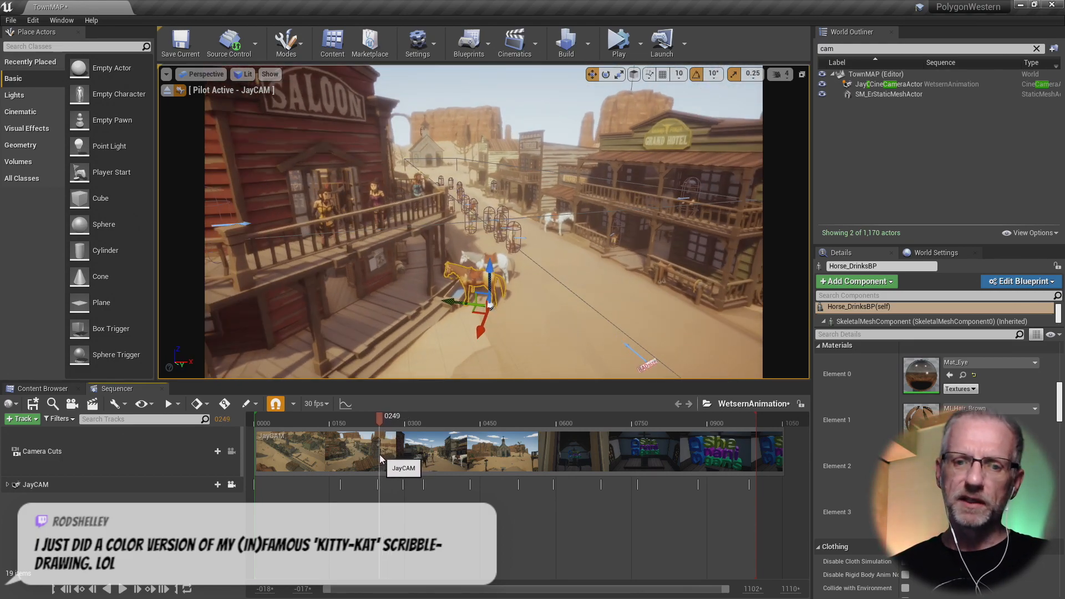
- Locate the horse's Element 3 material among the assets, search the Material folder for "Low", and scrub the sequence to frame 252
click(45, 389)
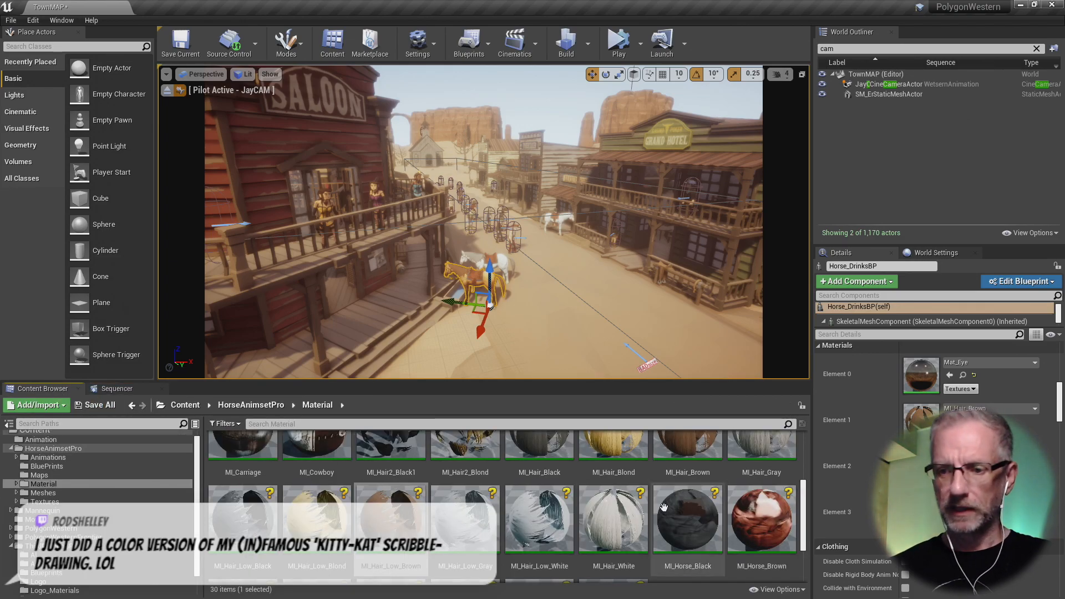
click(962, 513)
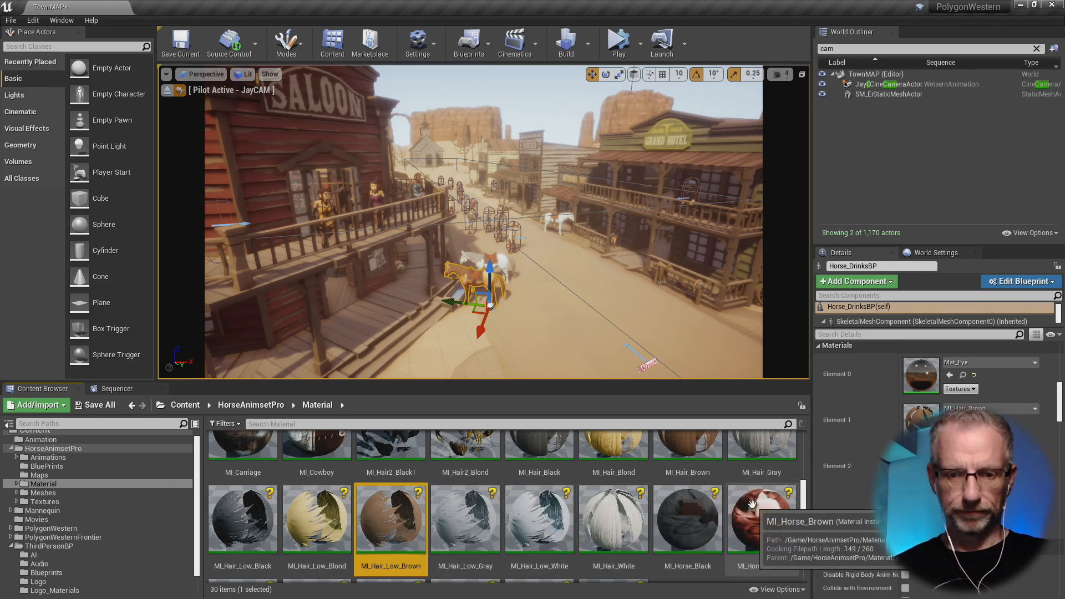
scroll(752, 504, up, 1)
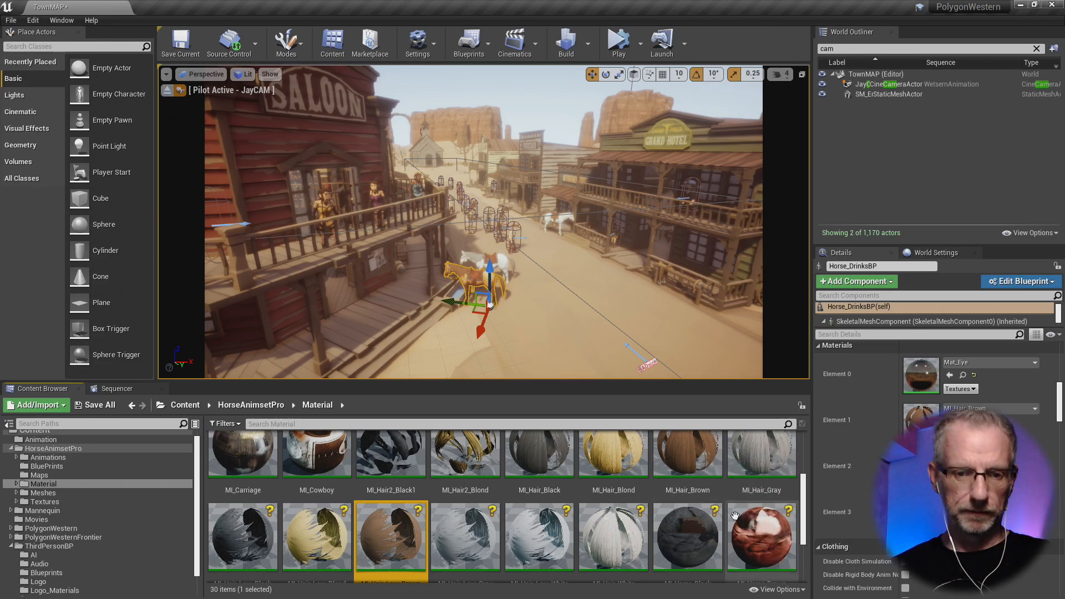
click(567, 425)
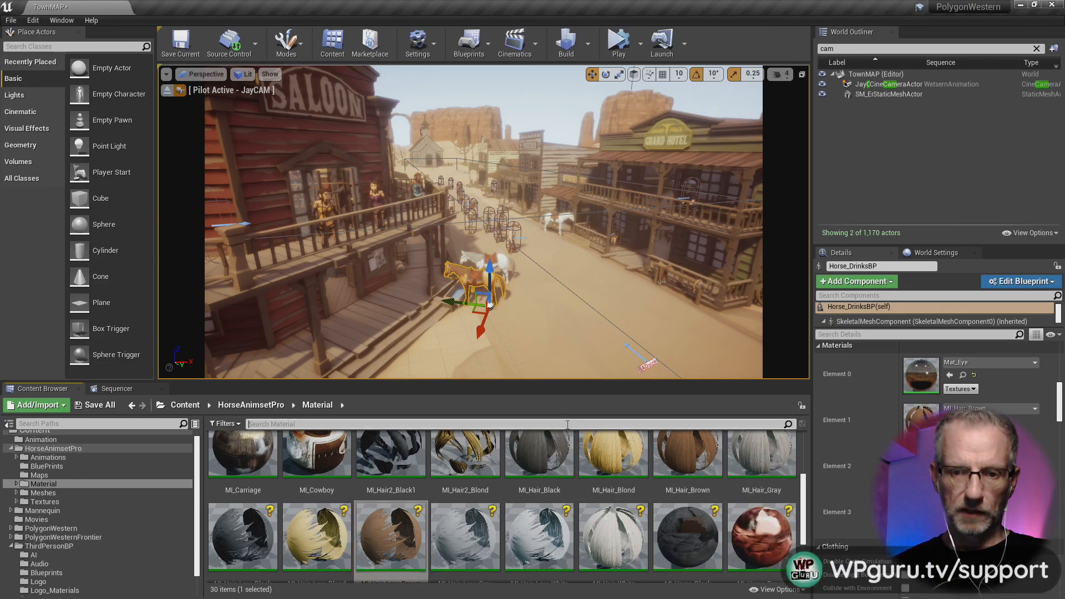
text(Low)
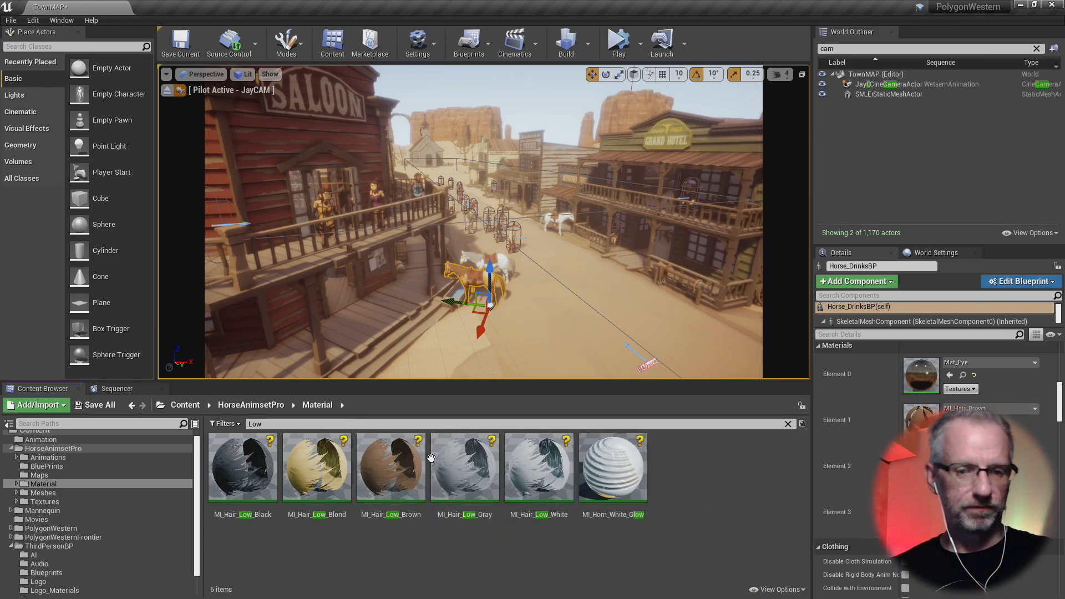
click(147, 387)
mouse_move(381, 417)
mouse_down()
mouse_move(368, 419)
mouse_move(394, 420)
mouse_move(380, 422)
mouse_up()
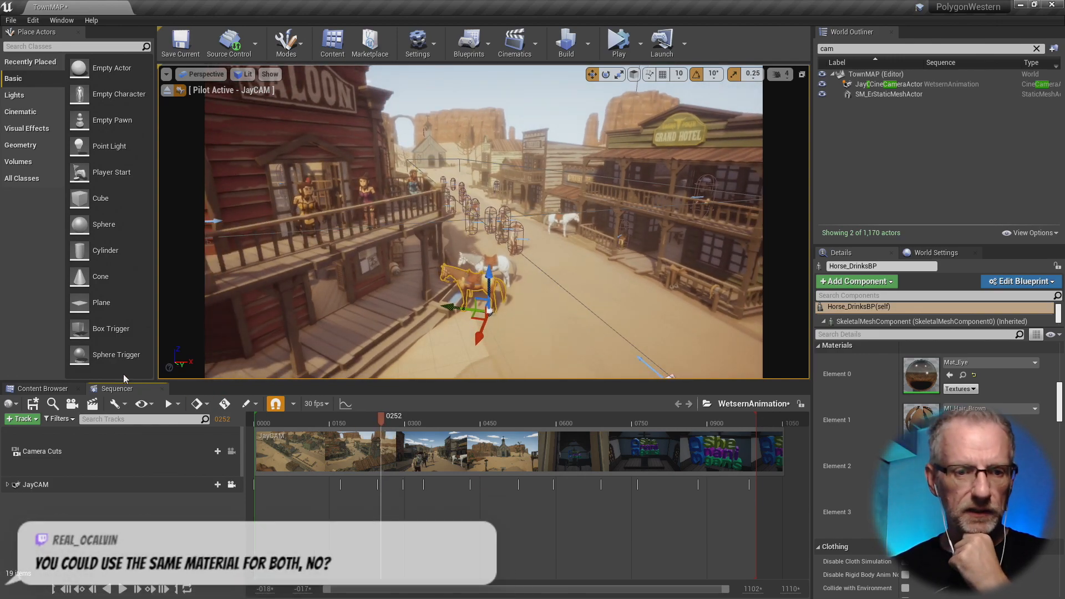
- Clear the material search, locate the horse's Element 1 material MI_Hair_Brown, and assign it to Element 3
click(57, 391)
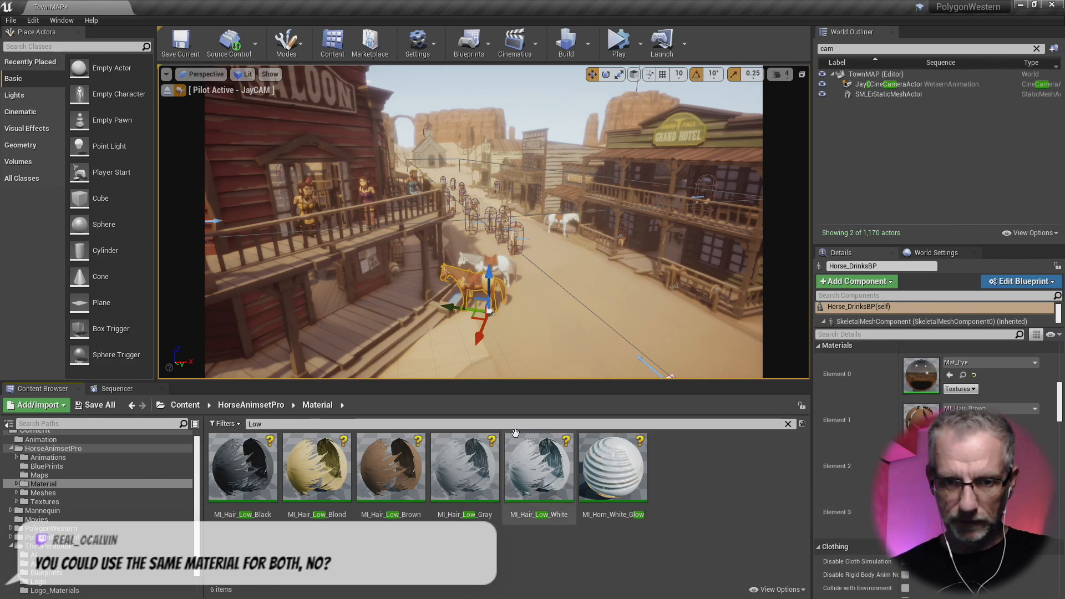
click(788, 424)
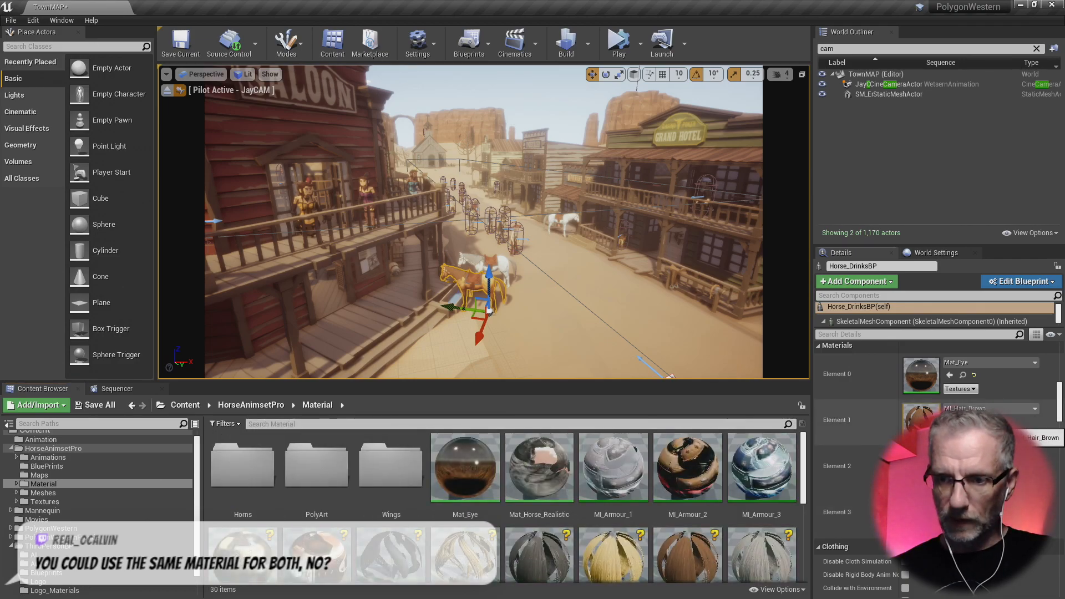
click(963, 421)
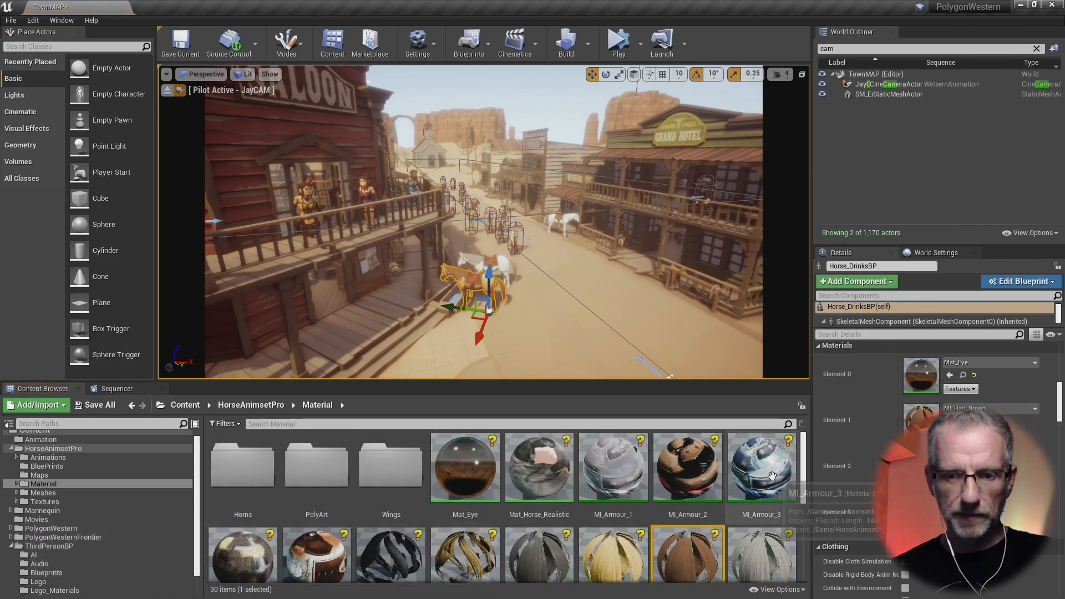
scroll(769, 499, down, 3)
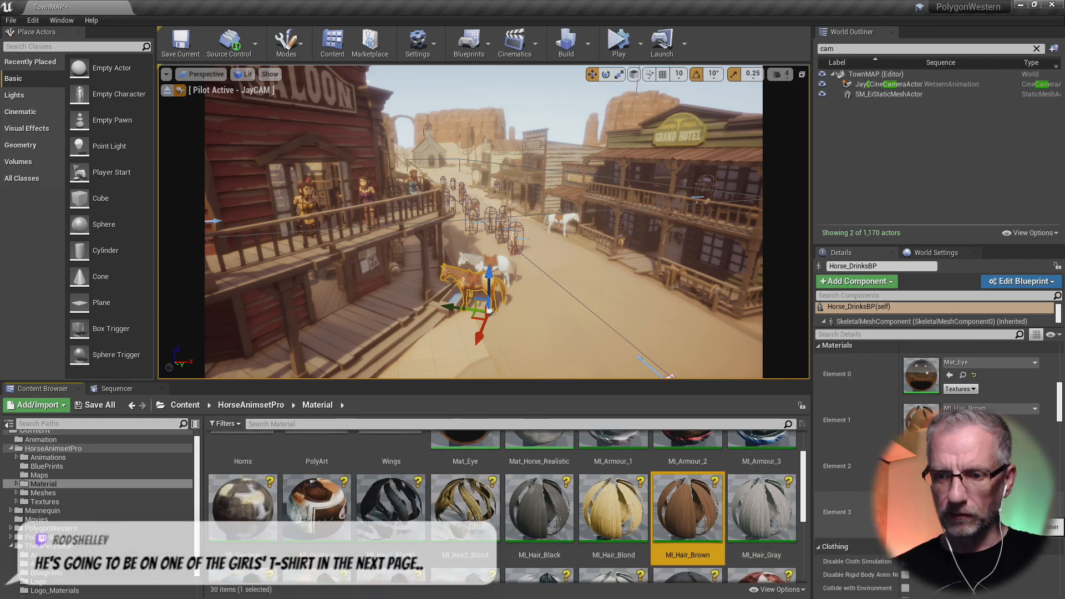
click(949, 513)
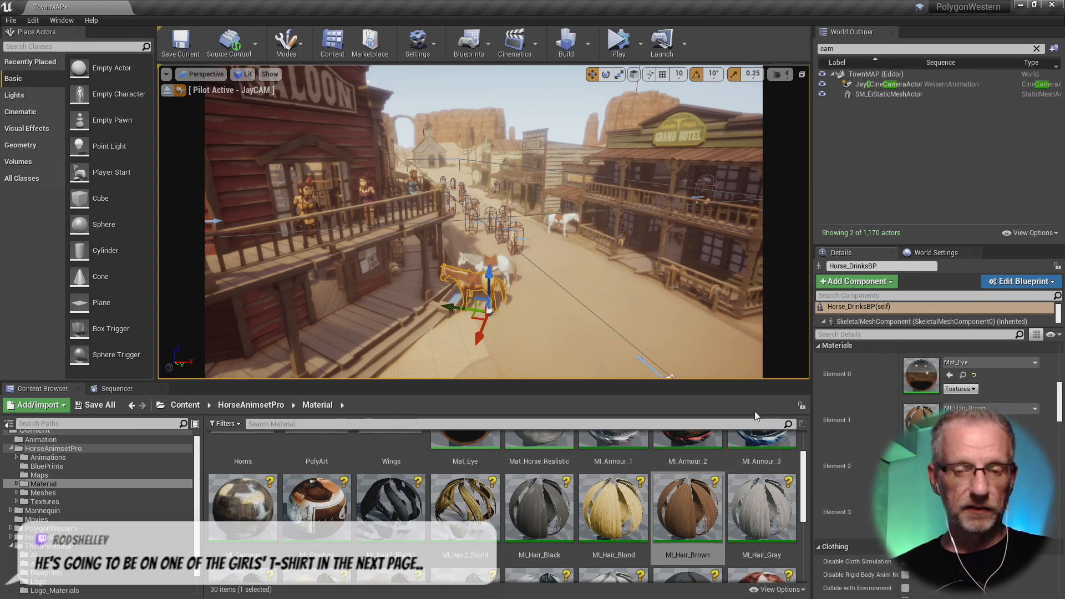
- Scrub the WetsernAnimation sequence forward to frame 266 and back to frame 251 to examine the horse's hair
click(129, 388)
mouse_move(383, 419)
mouse_down()
mouse_move(371, 419)
mouse_move(401, 422)
mouse_move(388, 424)
mouse_up()
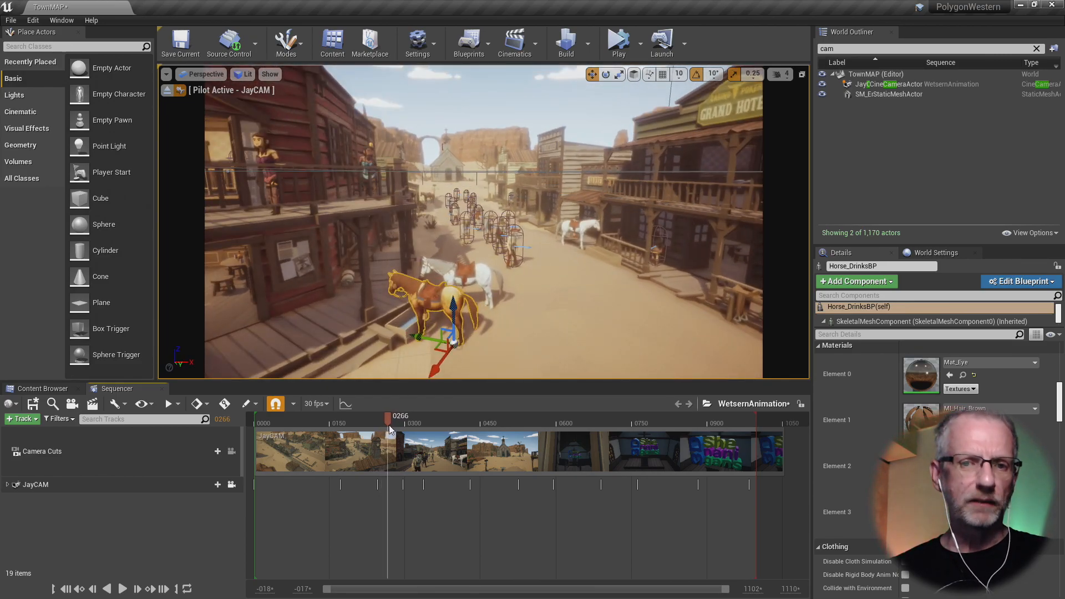
drag(388, 425, 381, 427)
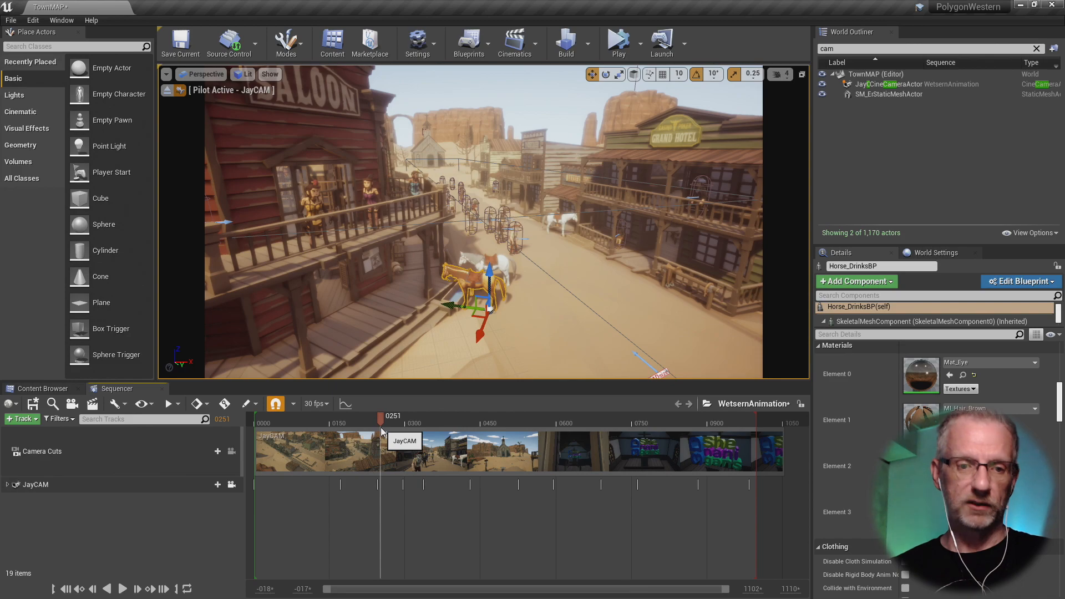
- Assign MI_Hair_Low_Brown to Element 3 of the Horse_DrinksBP horse and scrub the sequence to frame 244 to compare
click(43, 388)
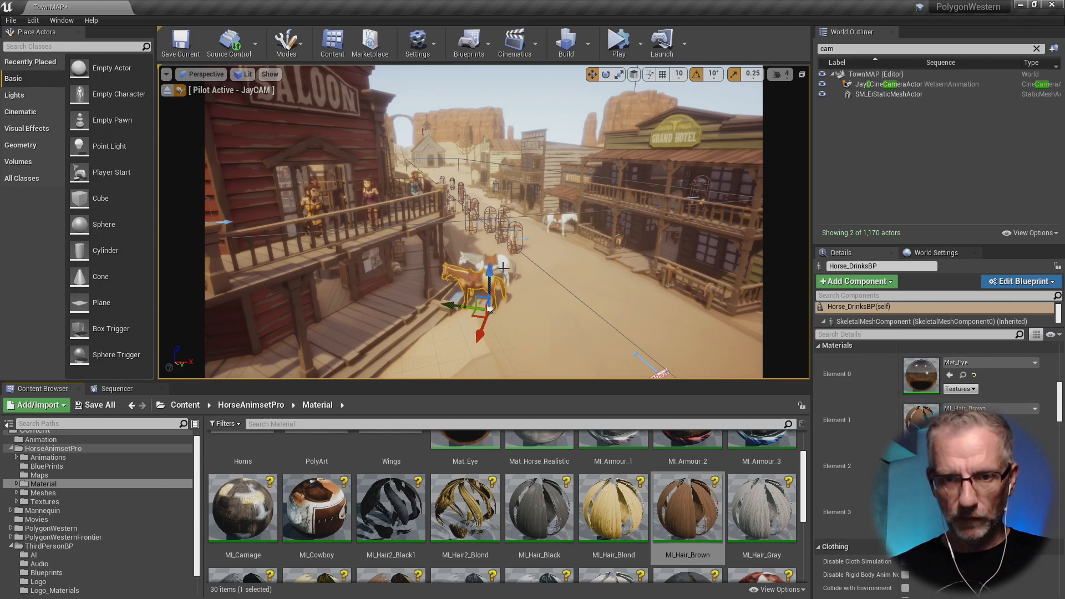
click(503, 268)
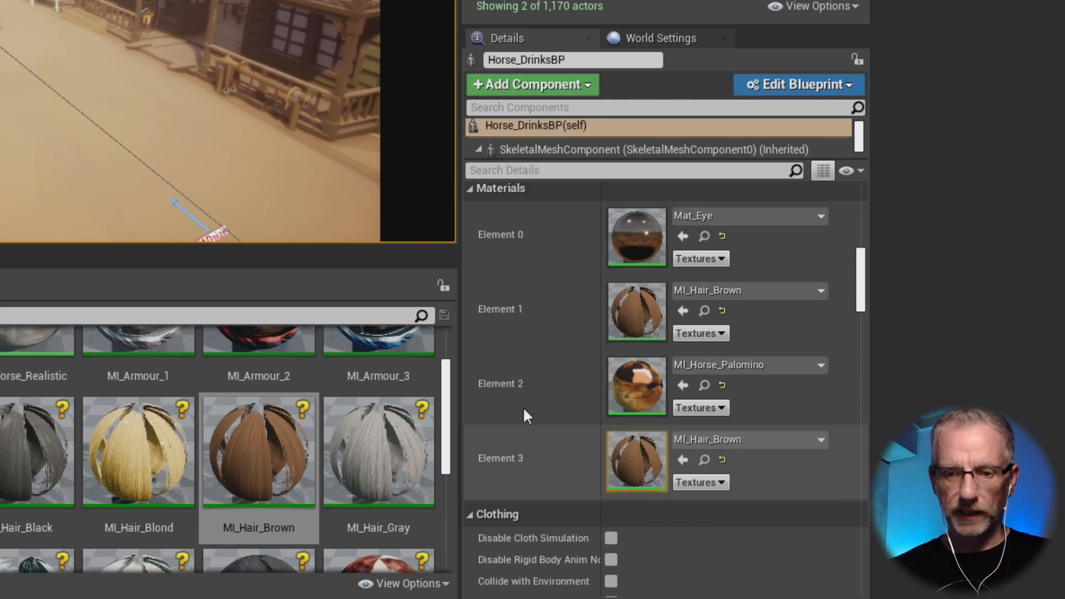
scroll(383, 433, down, 3)
scroll(382, 428, down, 1)
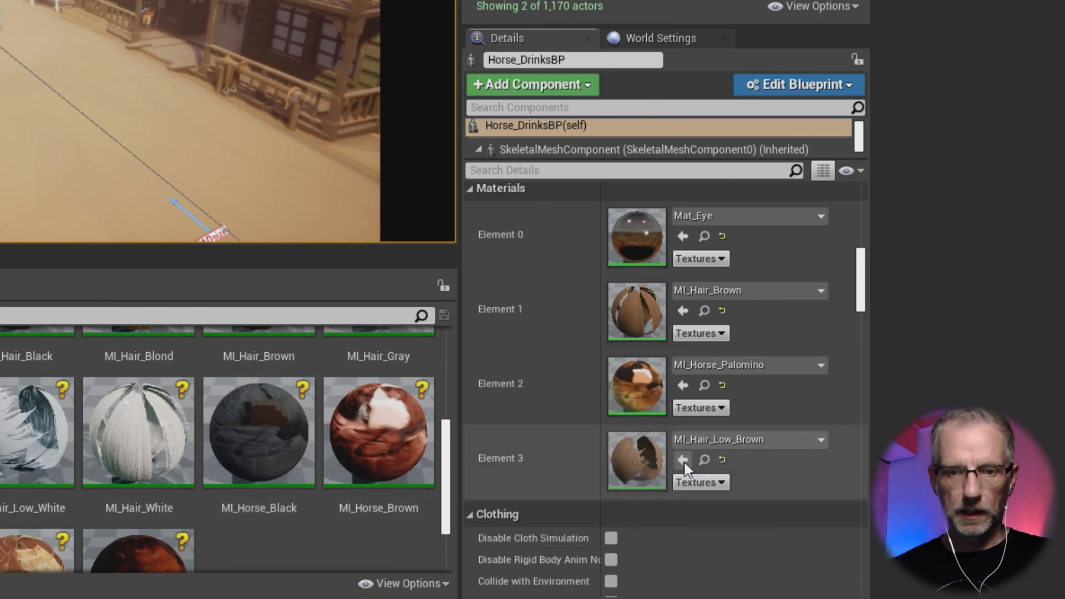
click(683, 459)
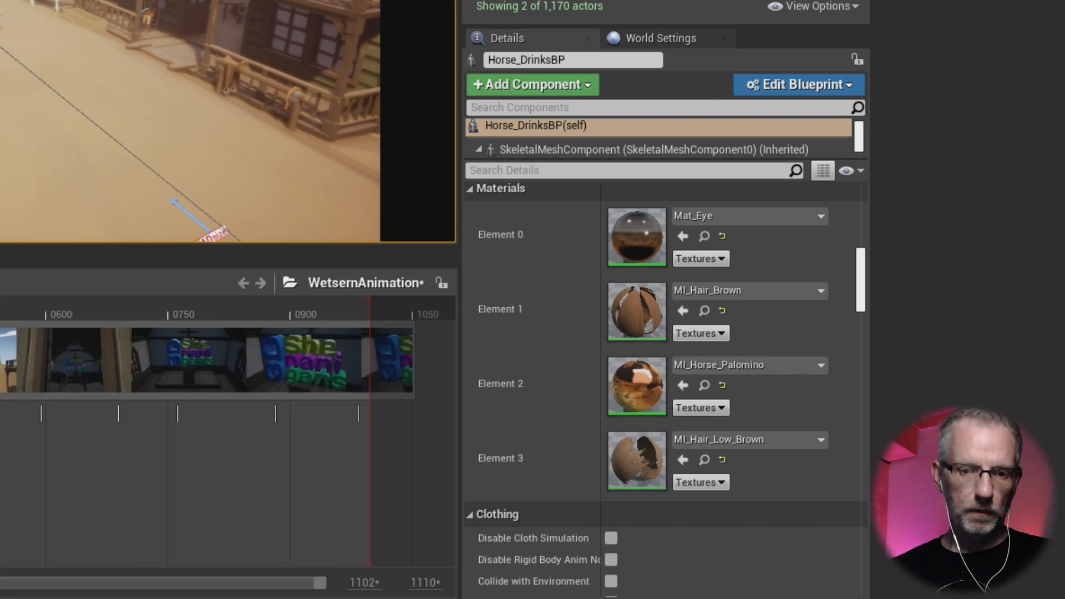
right_drag(221, 122, 186, 126)
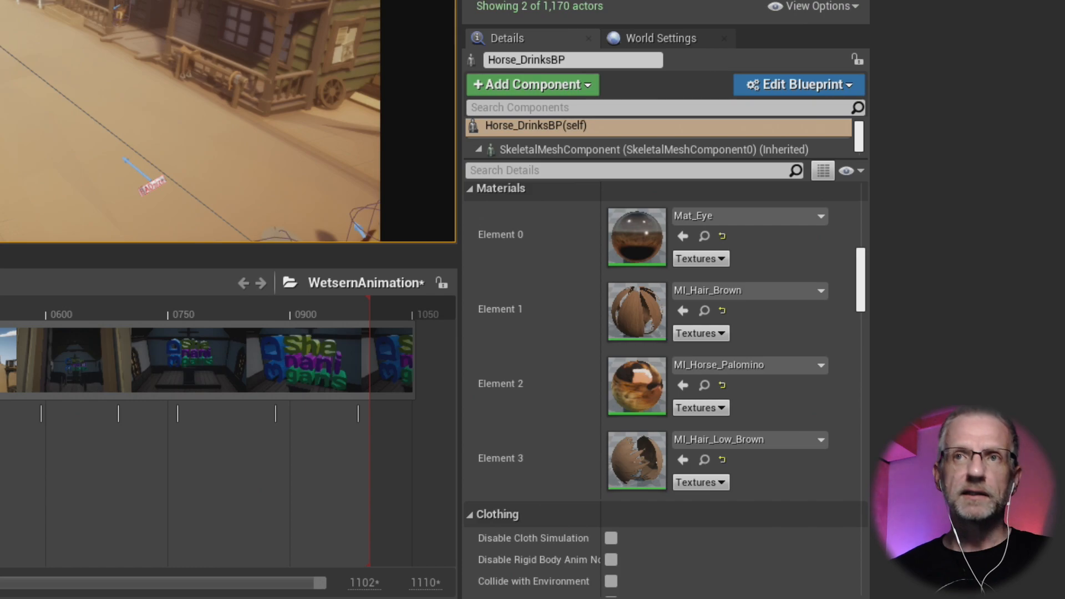
- Locate MI_Hair_Brown from Element 1, assign it to the horse's Element 3, and scrub the sequence forward to check it
click(1, 257)
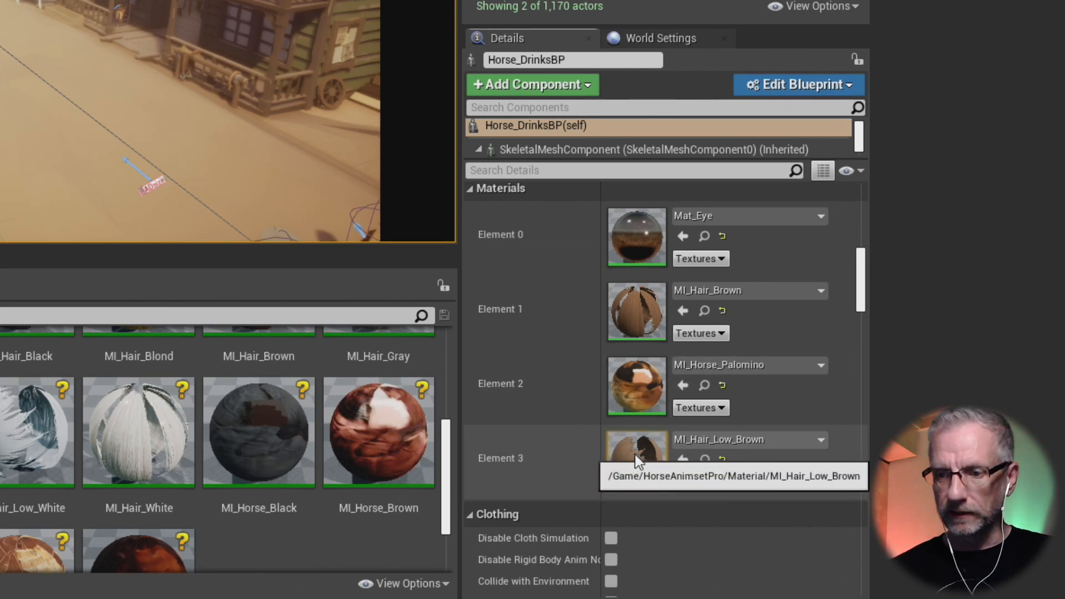
click(704, 314)
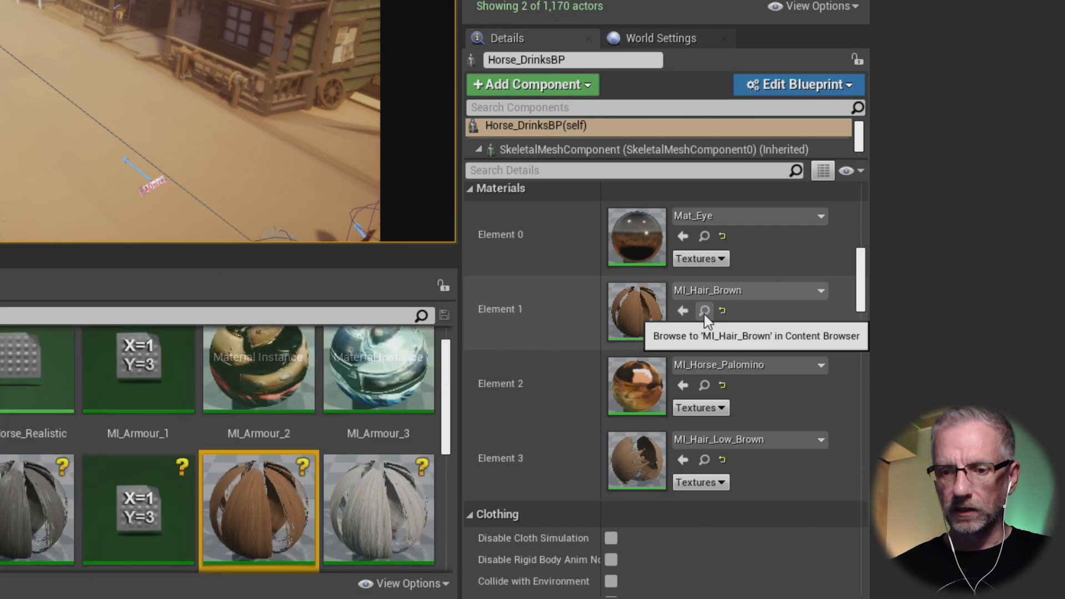
scroll(284, 517, down, 1)
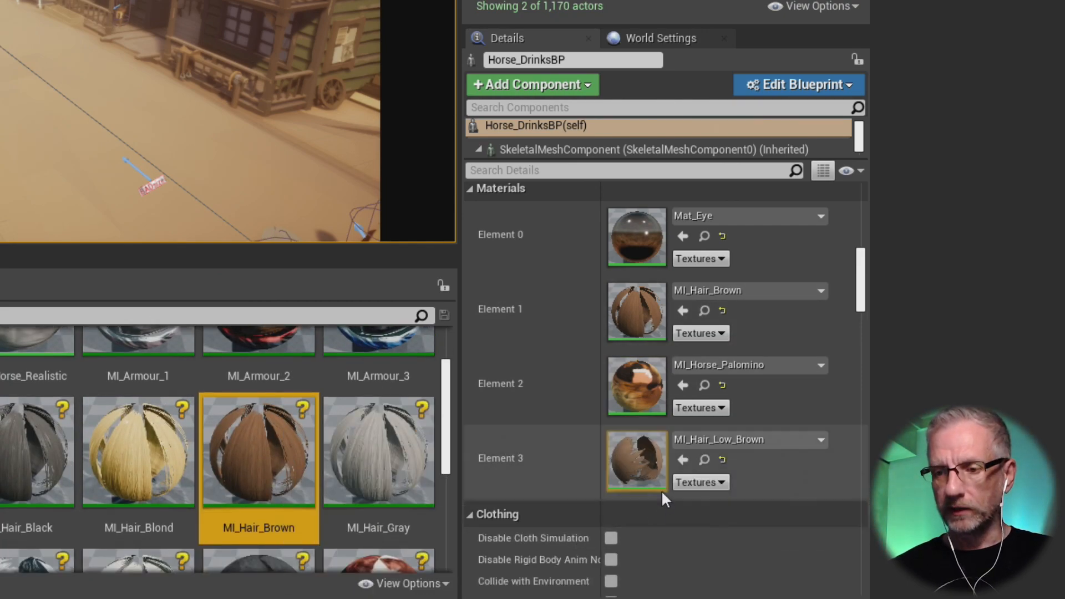
click(625, 456)
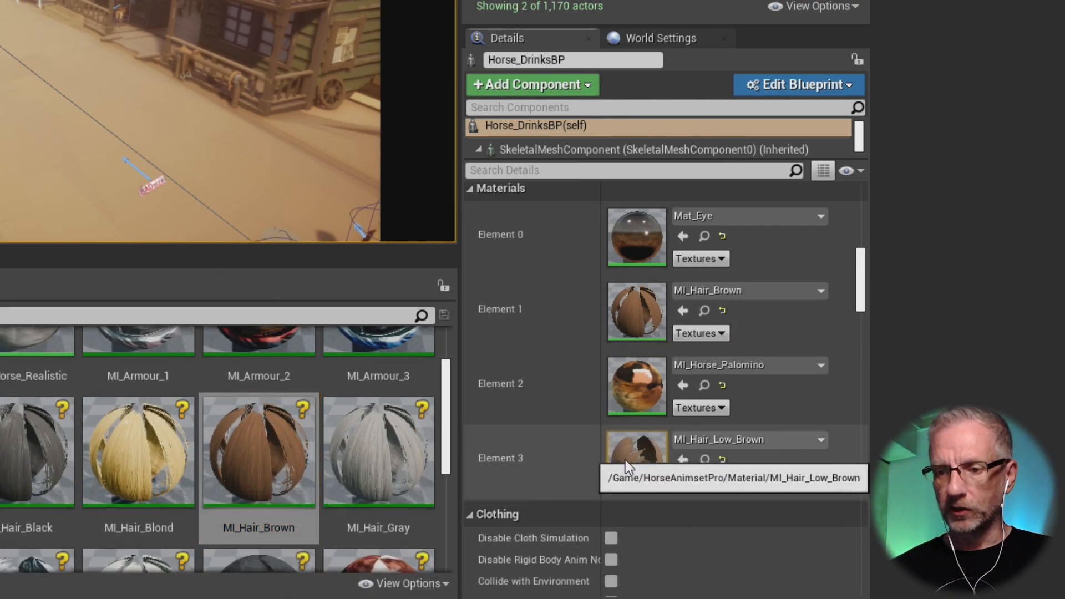
click(686, 460)
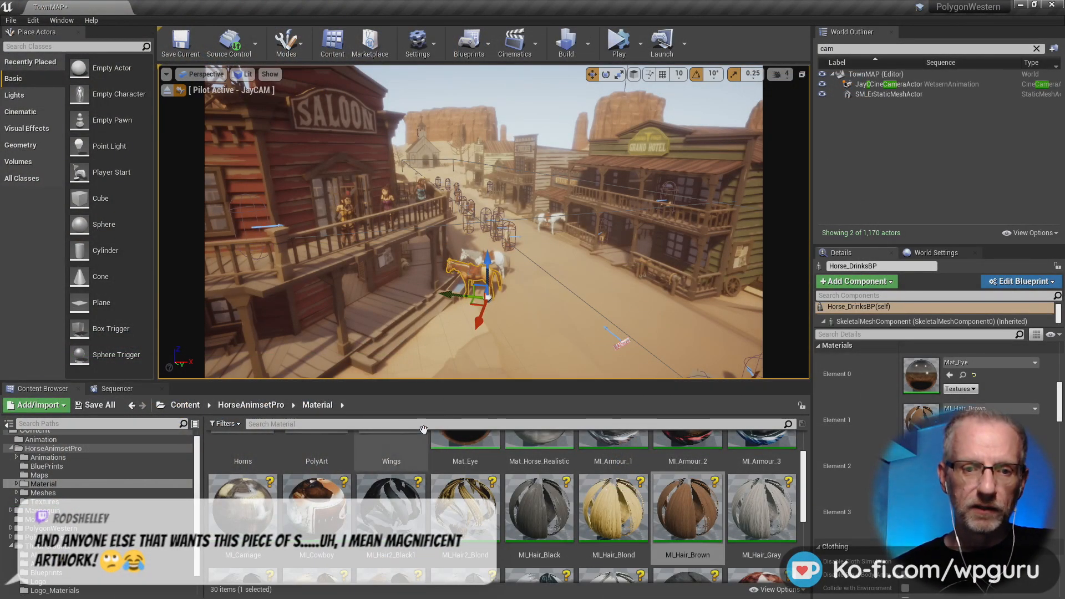
click(142, 387)
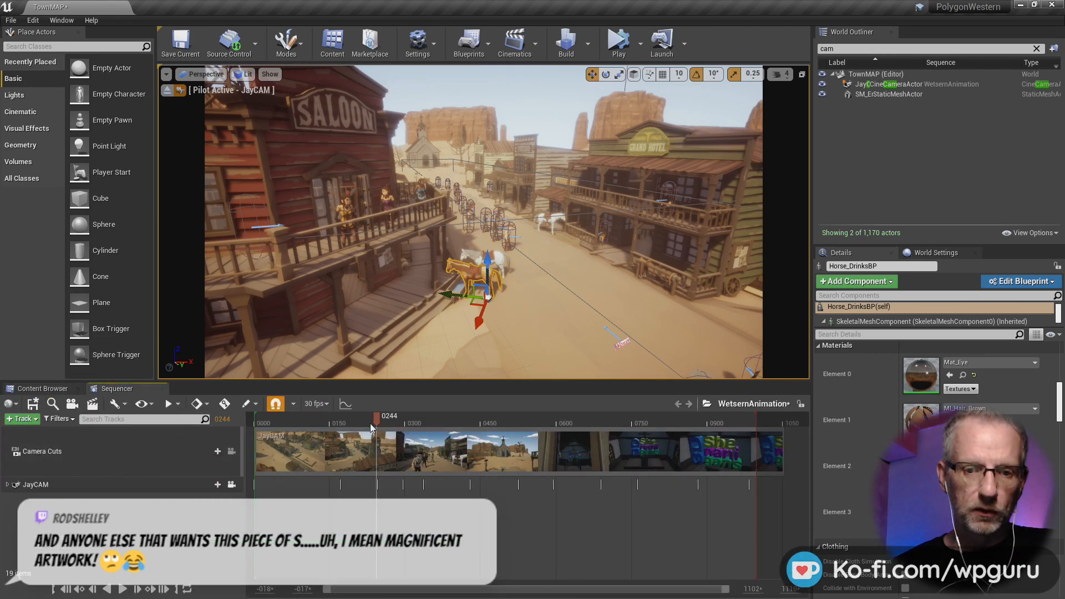
mouse_move(372, 420)
mouse_down()
mouse_move(395, 425)
mouse_move(384, 421)
mouse_up()
- Assign the MI_Hair2_Black1 material to Element 1 of the Horse_DrinksBP horse
click(43, 388)
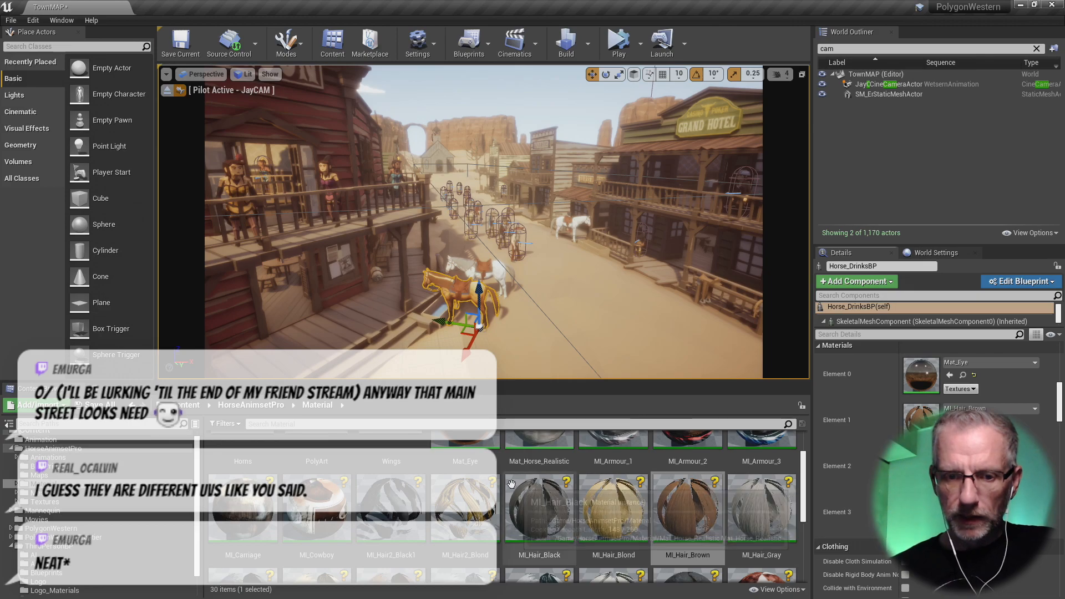
click(391, 508)
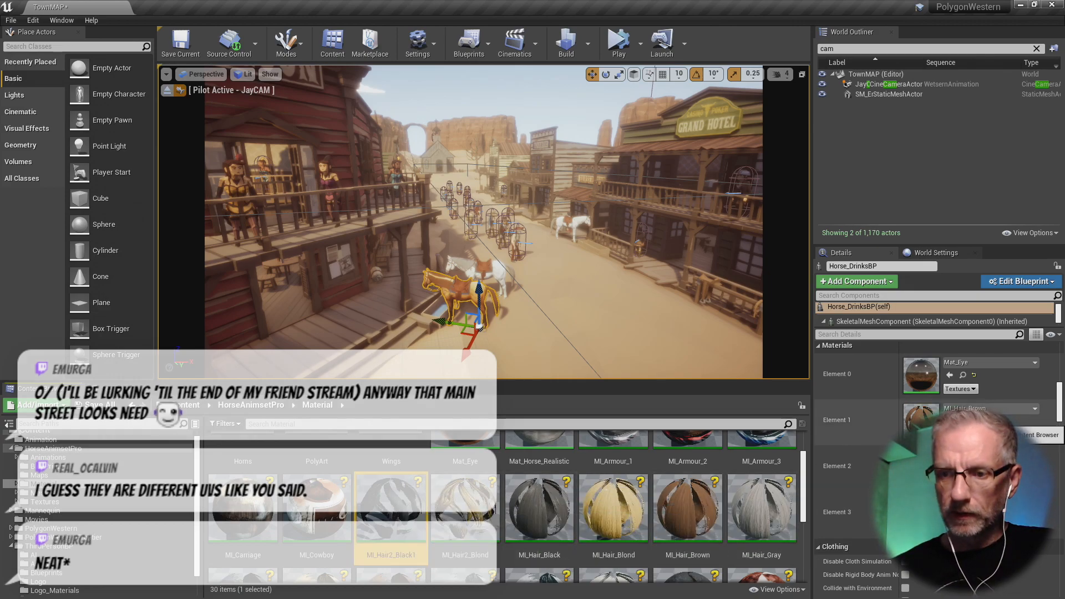
click(950, 422)
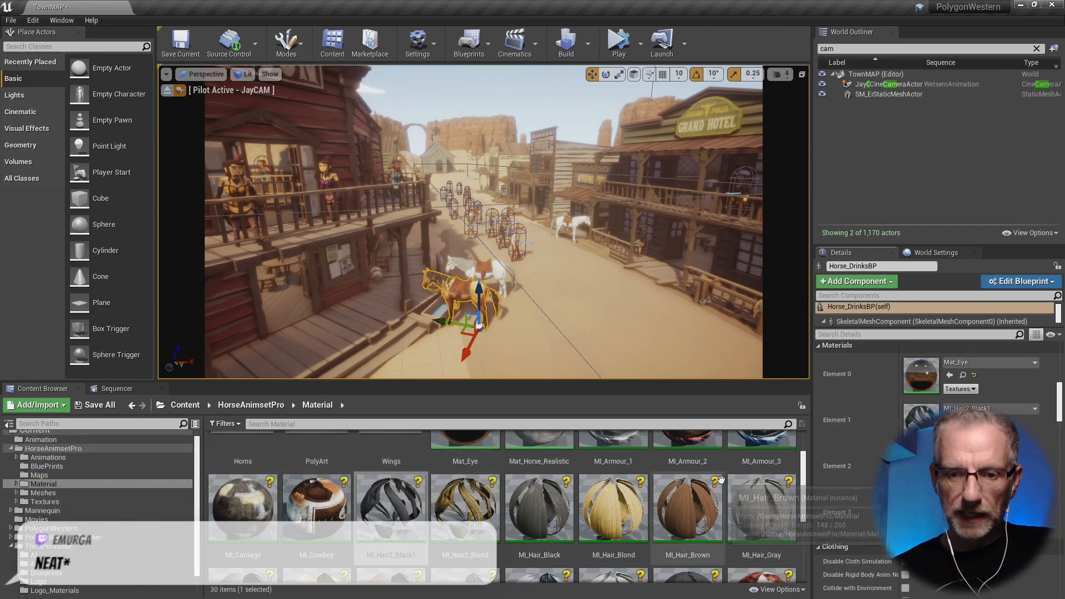
- Assign MI_Hair_Low_Black to the horse's Element 3 and scrub the sequence to frame 261 to review the black hair
scroll(721, 479, down, 2)
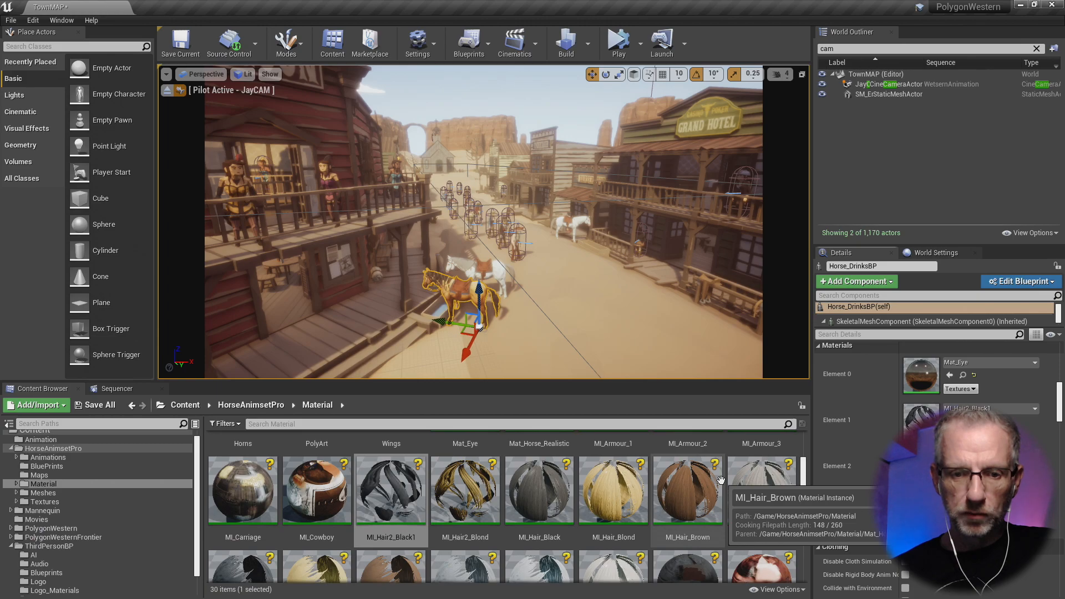
scroll(720, 479, down, 2)
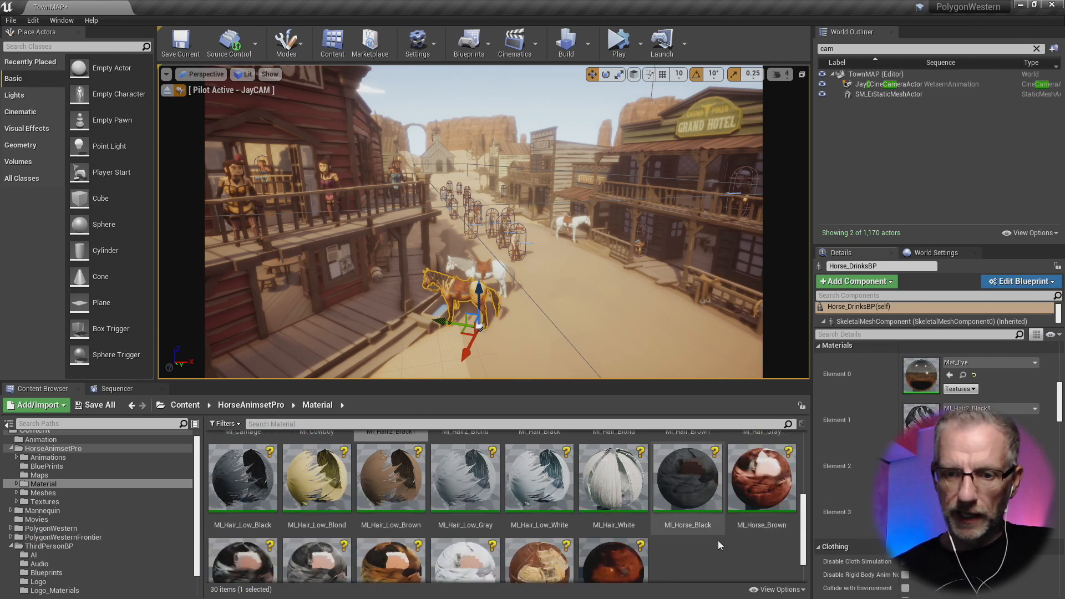
scroll(714, 549, up, 2)
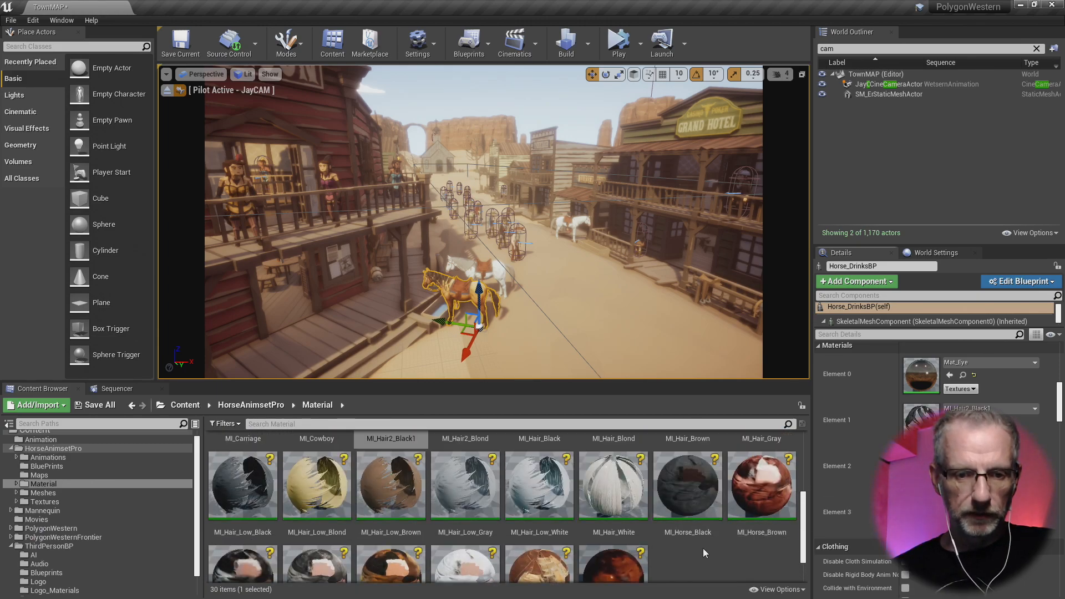
click(243, 484)
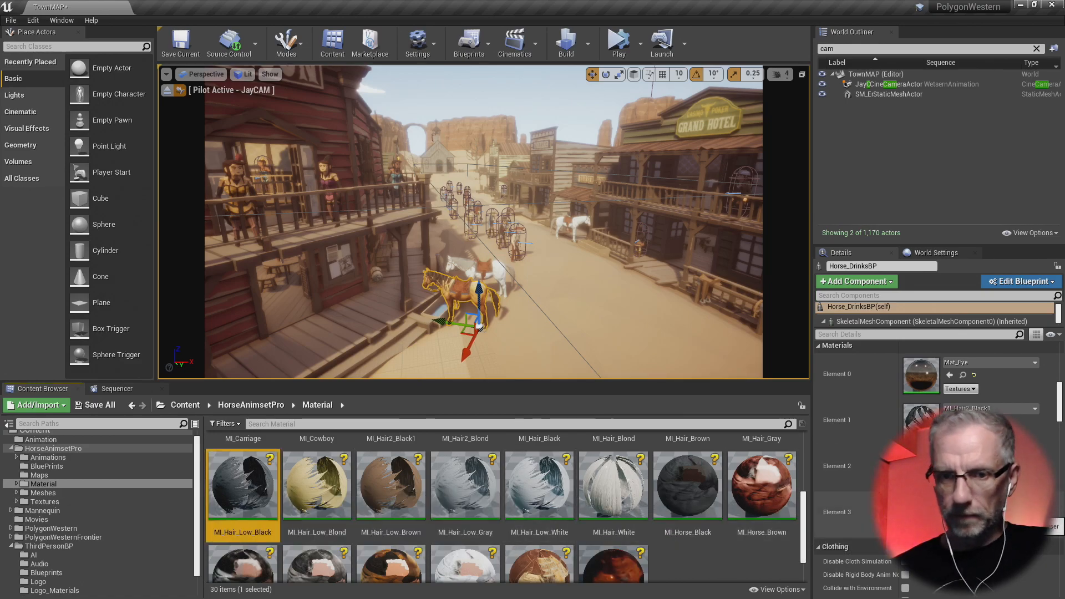
click(949, 513)
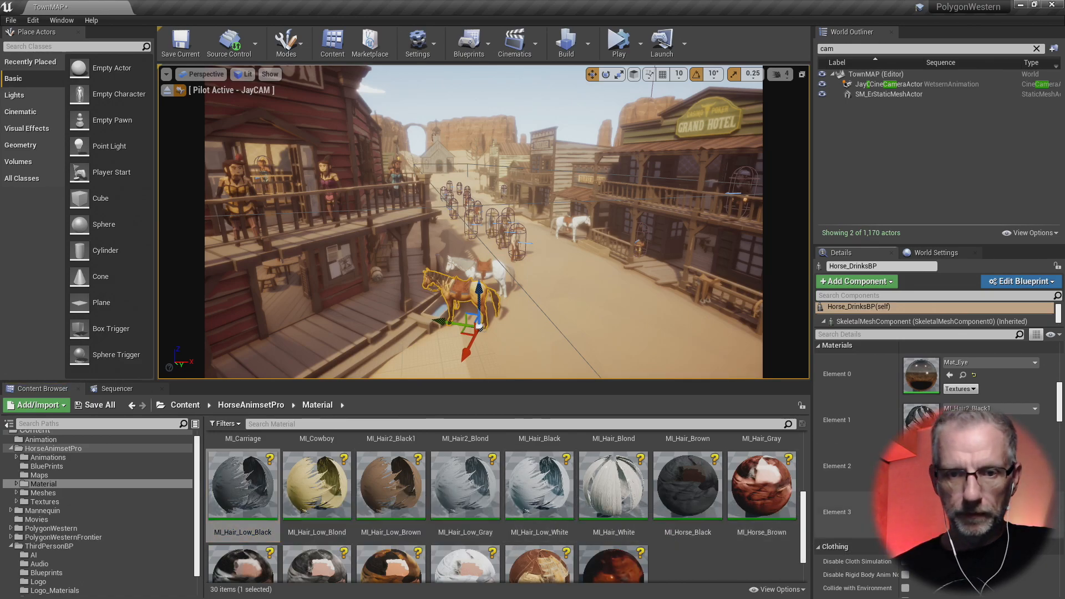
click(139, 388)
mouse_move(386, 419)
mouse_down()
mouse_move(374, 427)
mouse_move(389, 431)
mouse_up()
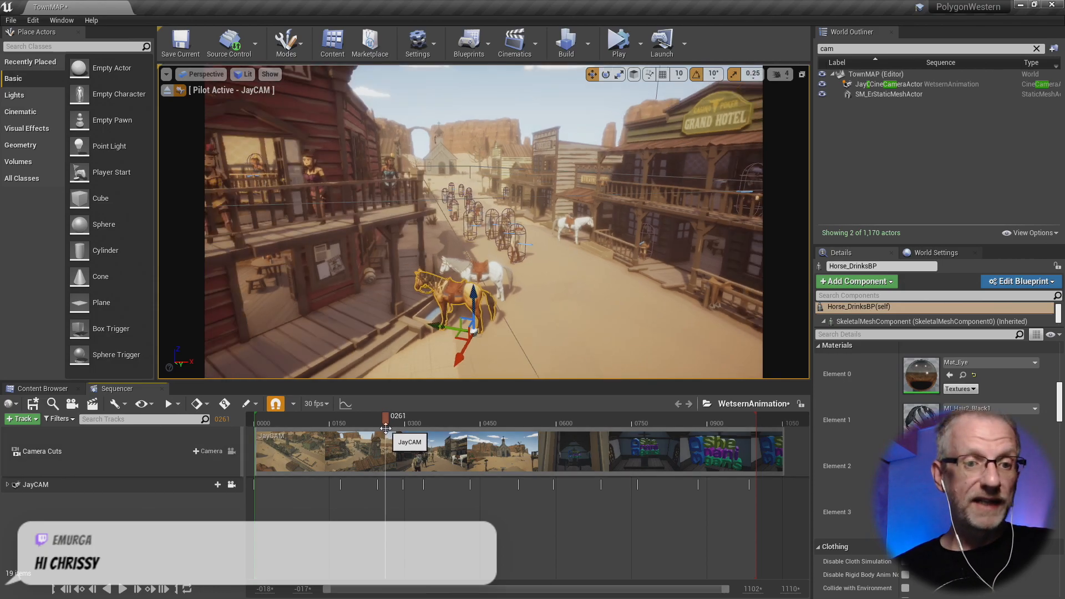
- Assign MI_Hair_White to Element 1 and MI_Hair_Low_White to Element 3 of the Horse_DrinksBP horse
click(43, 388)
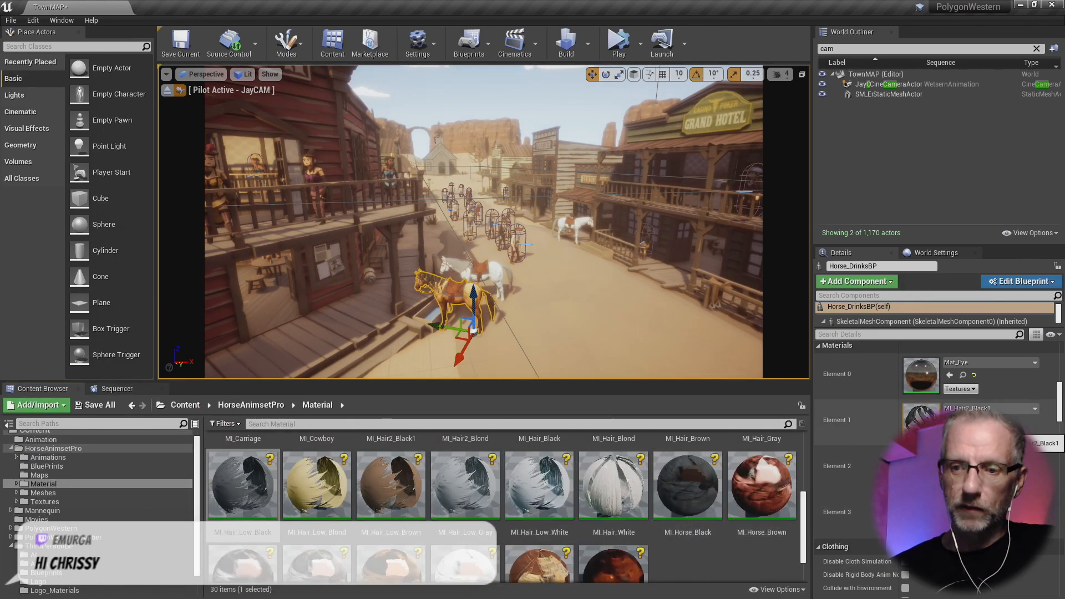
click(619, 495)
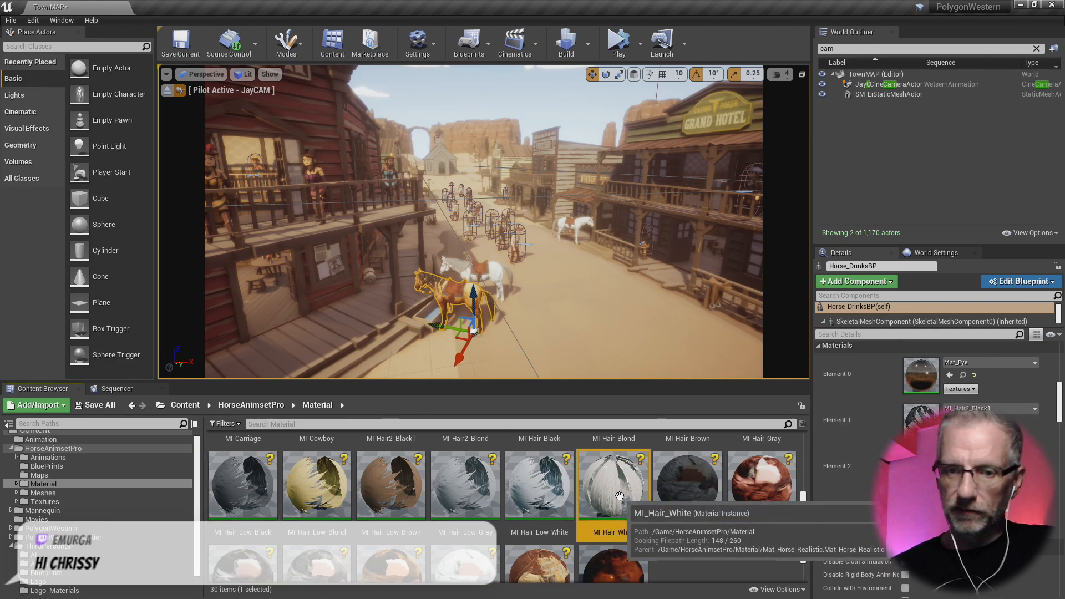
click(903, 420)
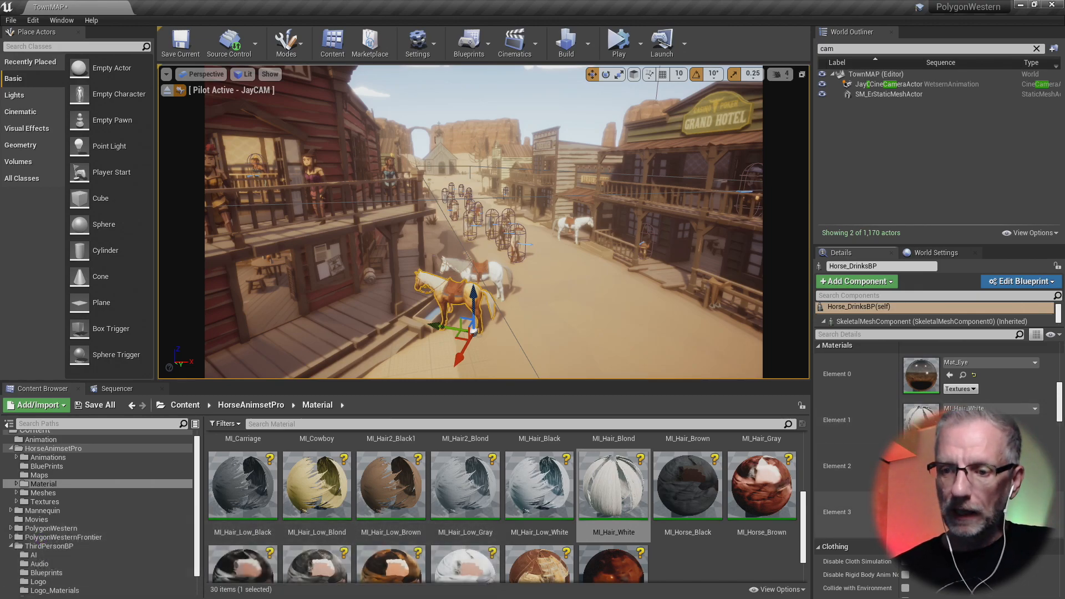
scroll(754, 544, down, 2)
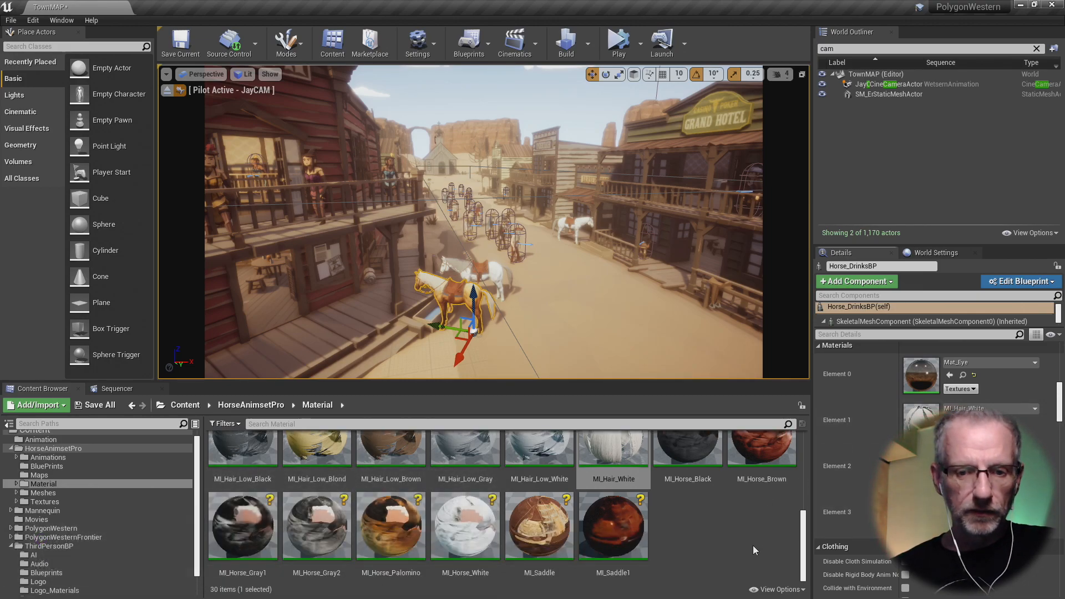
scroll(753, 545, up, 2)
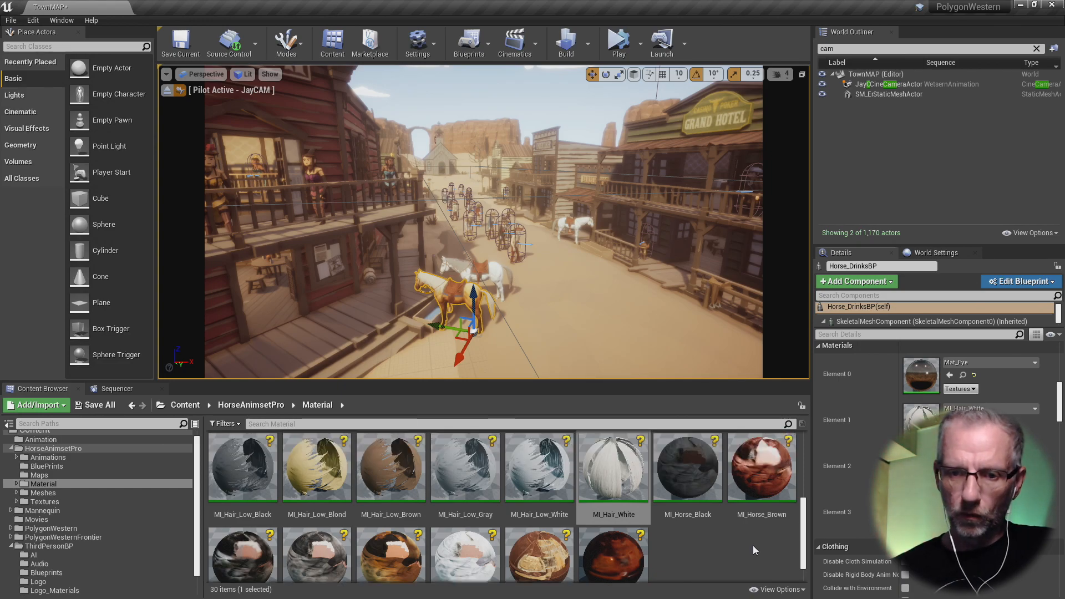
click(527, 498)
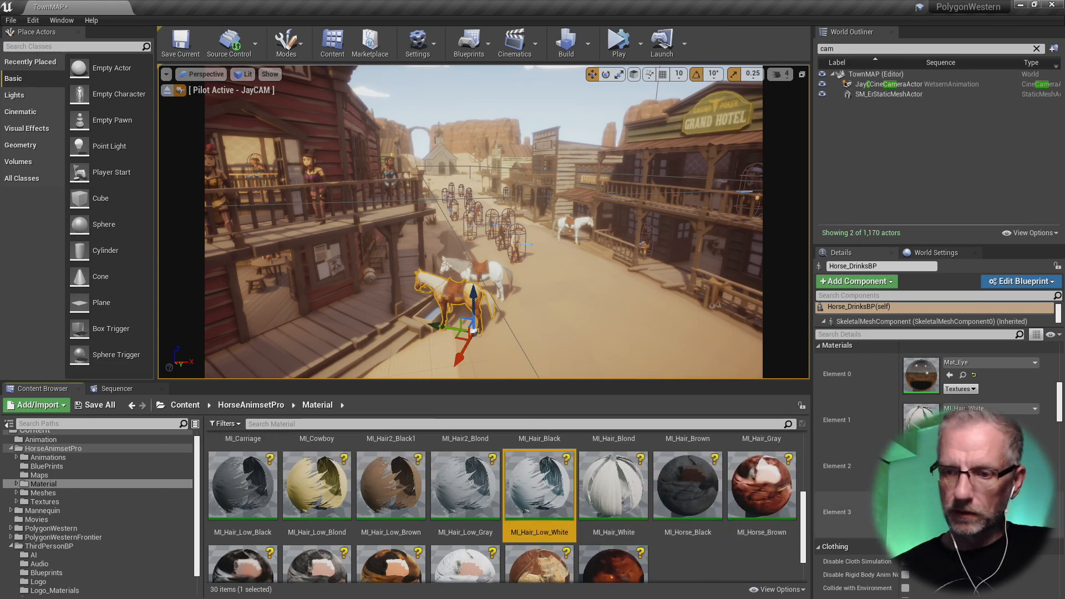
click(949, 513)
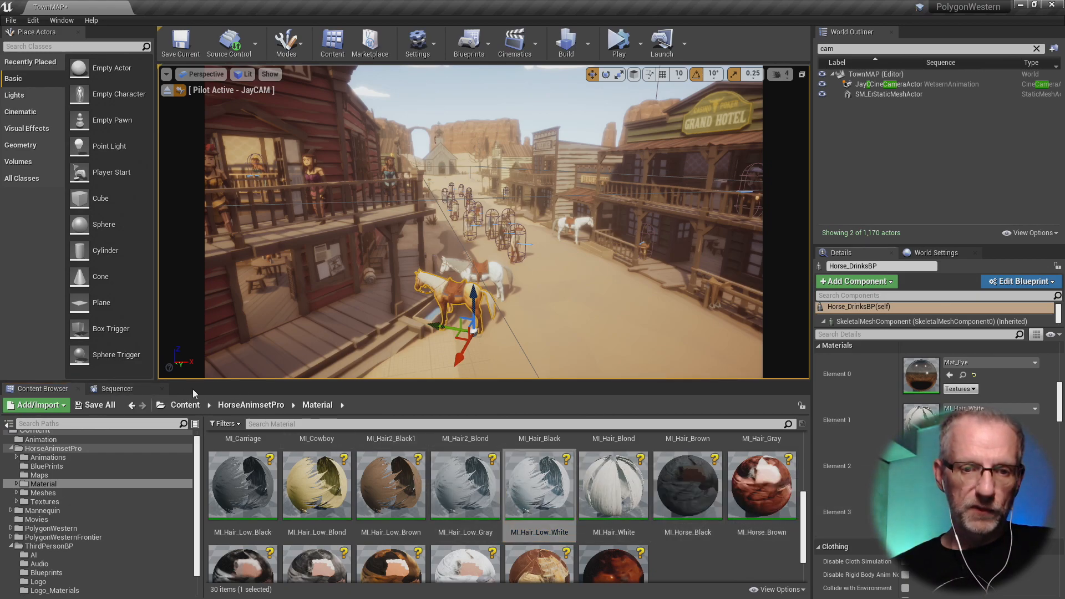
- Move the sequence to frame 446, select the Horse_DrinksBP2 horse by the Trading Post and assign MI_Hair_White to its Element 1
click(114, 389)
drag(388, 422, 479, 462)
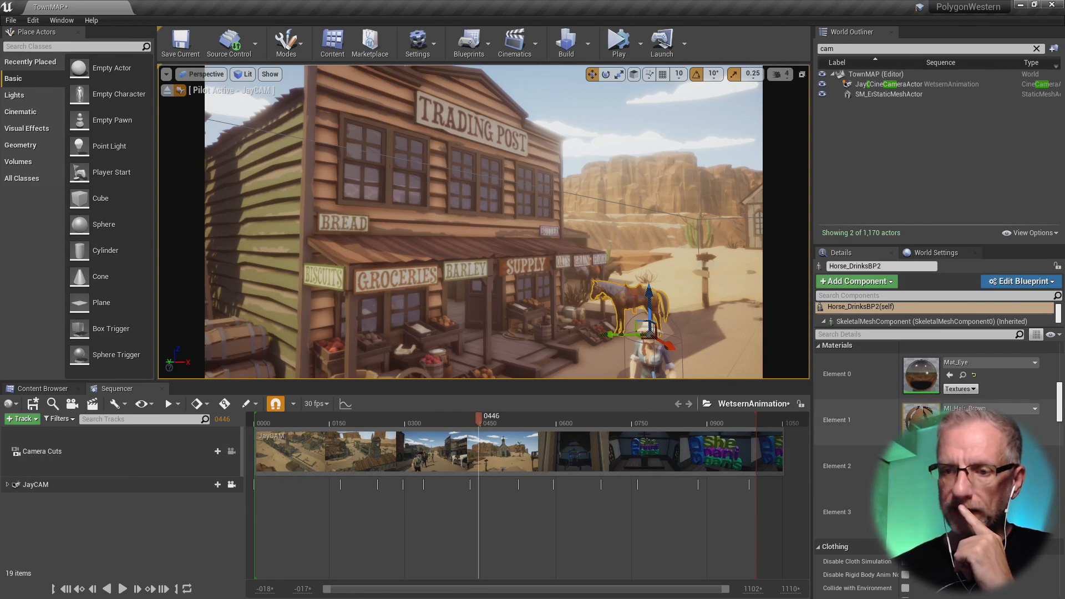
click(42, 388)
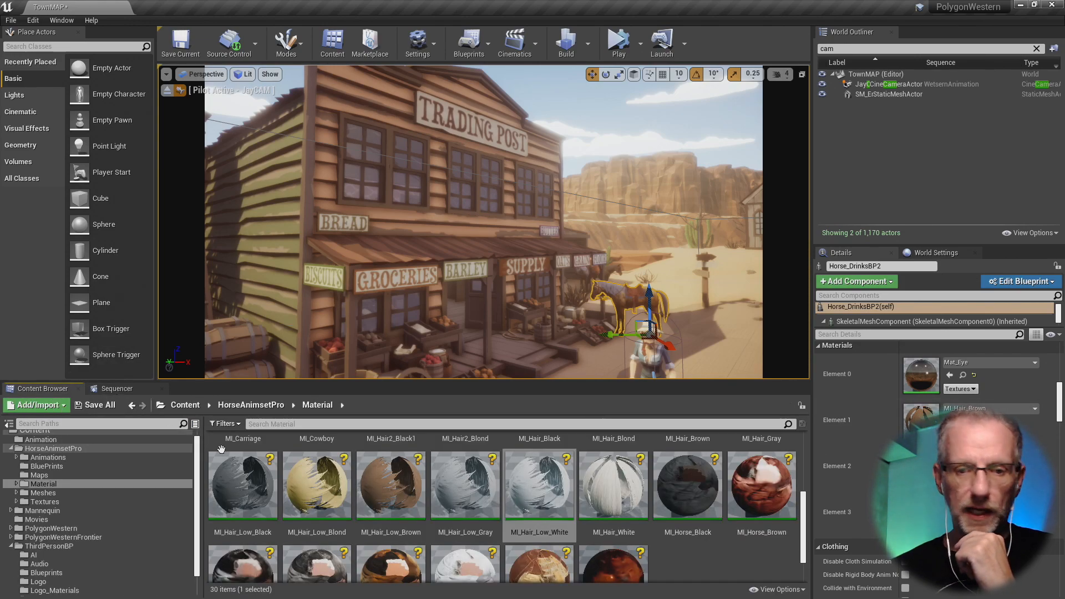
drag(613, 485, 920, 422)
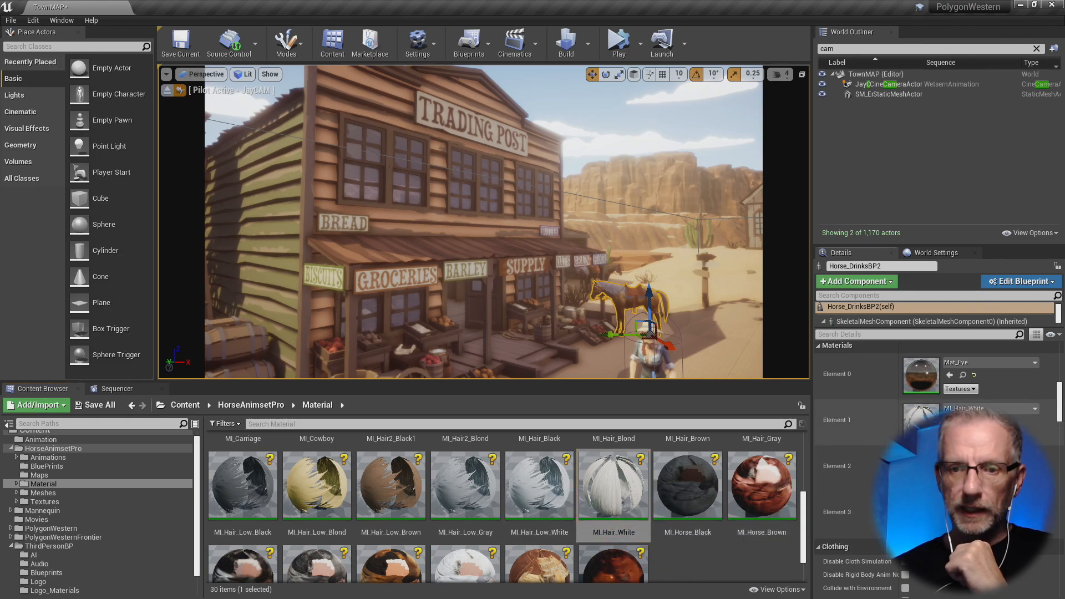
- Scrub through the sequence, play it full screen from the beginning to review it, and return the playhead to the start
click(132, 390)
drag(481, 421, 542, 441)
drag(546, 440, 255, 487)
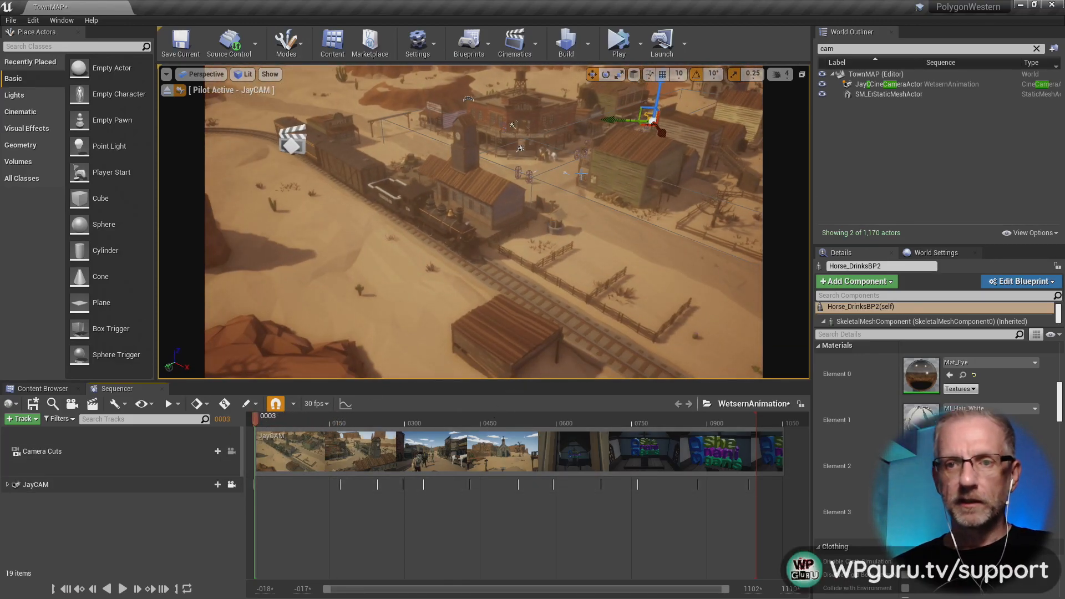
click(122, 589)
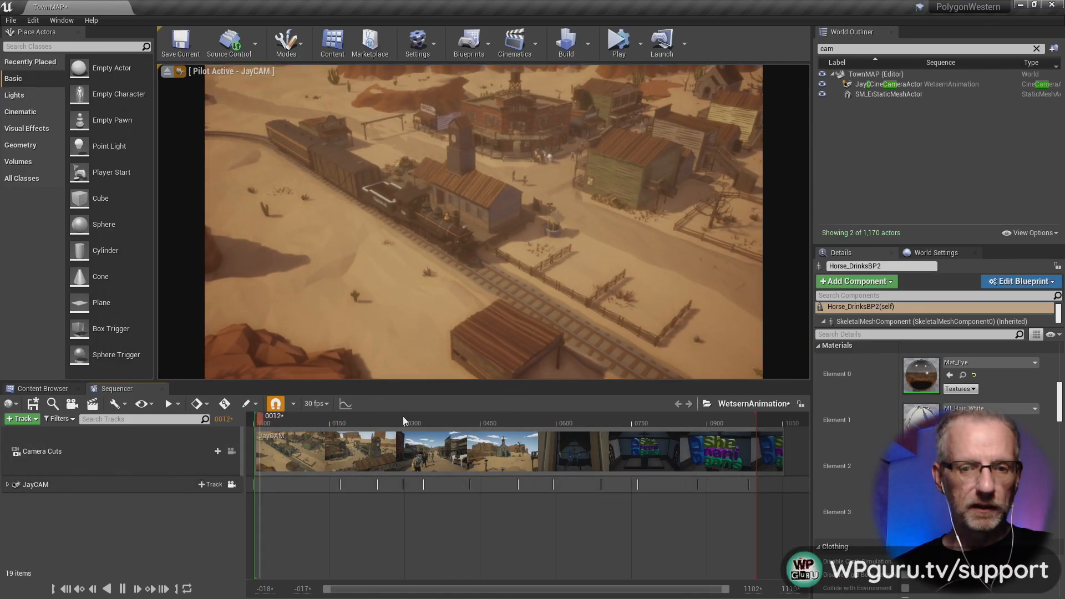
key(F11)
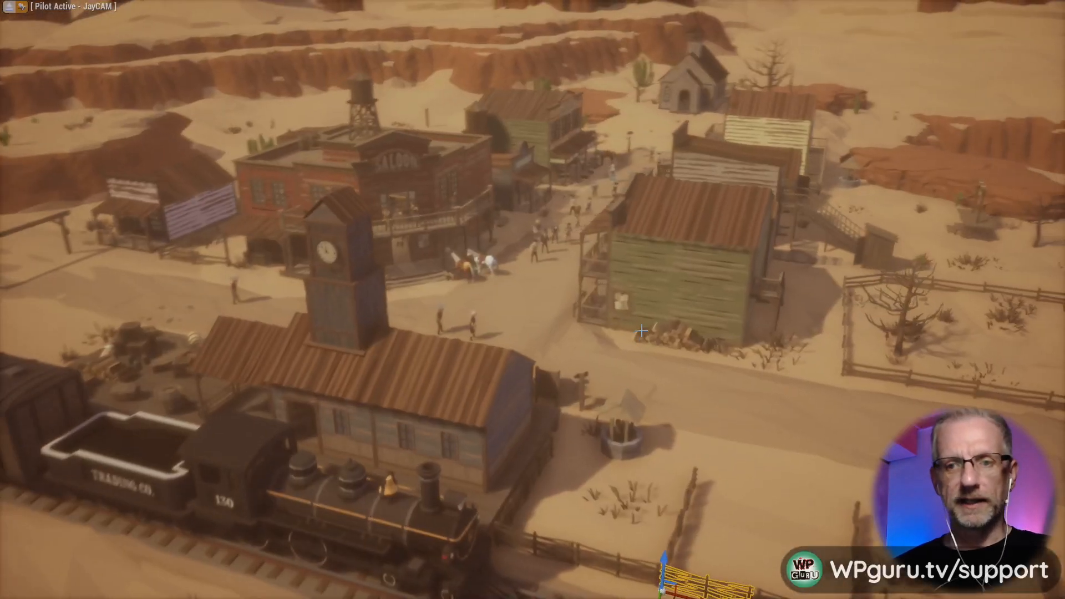
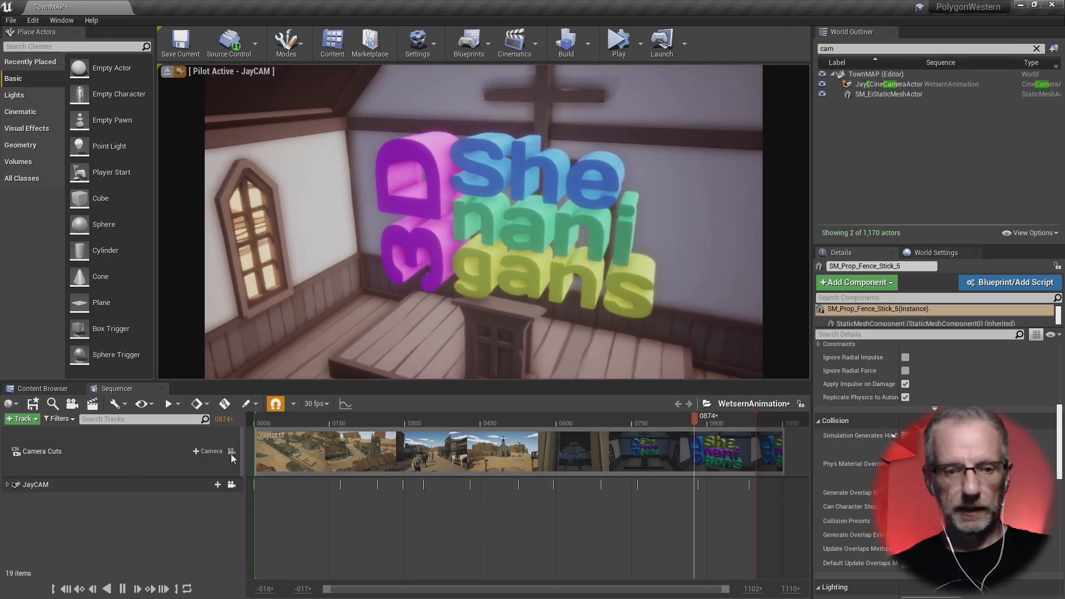
drag(690, 419, 252, 436)
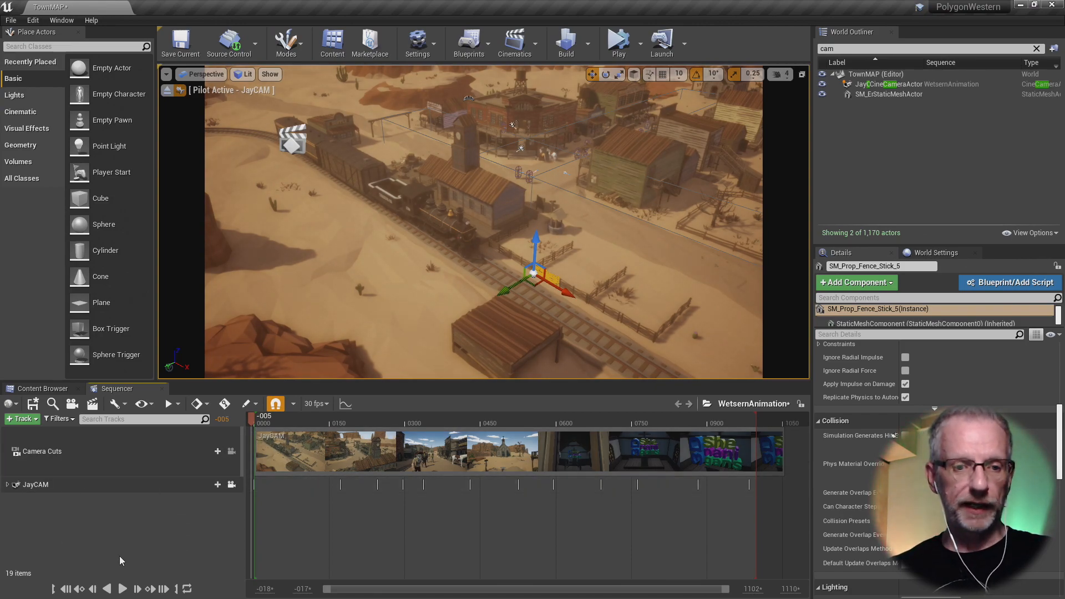
- Find the PostProcessVolume by filtering the level's actors for "post" and add it to the WetsernAnimation sequence
click(950, 48)
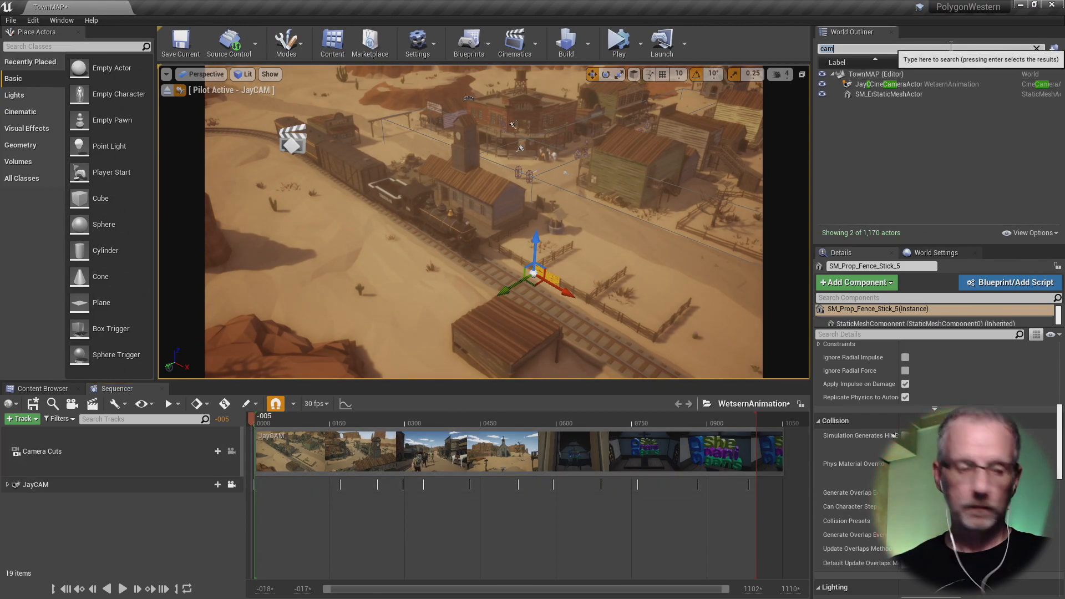
text(post)
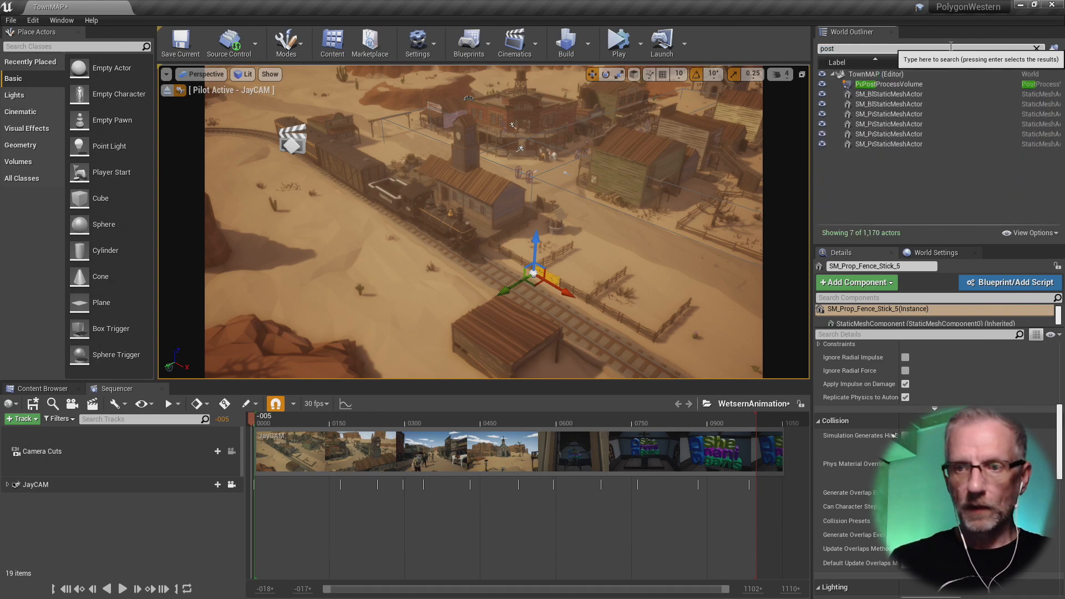
click(889, 84)
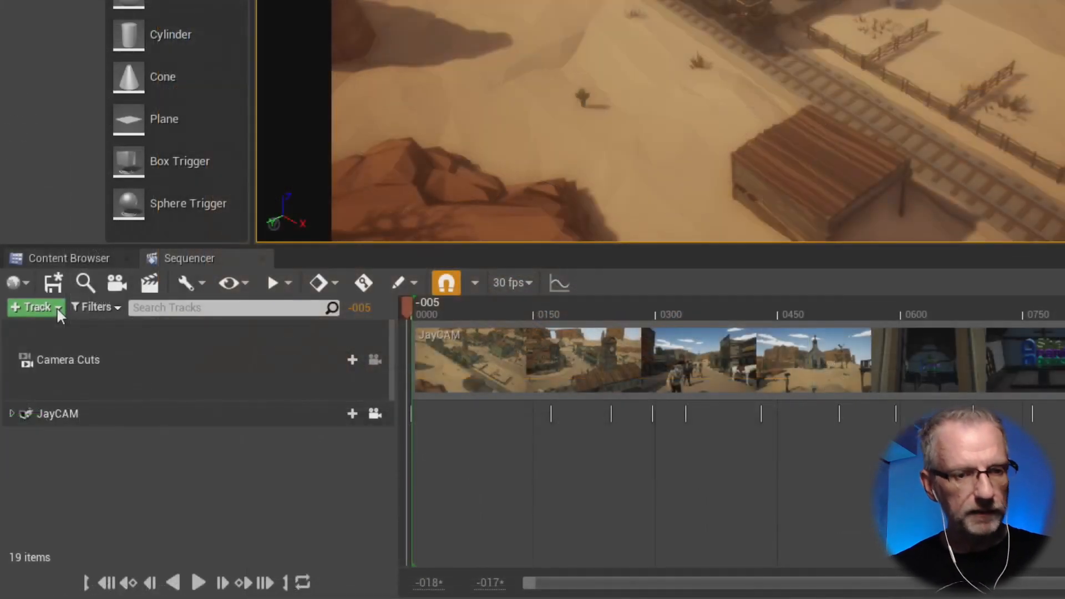
click(36, 419)
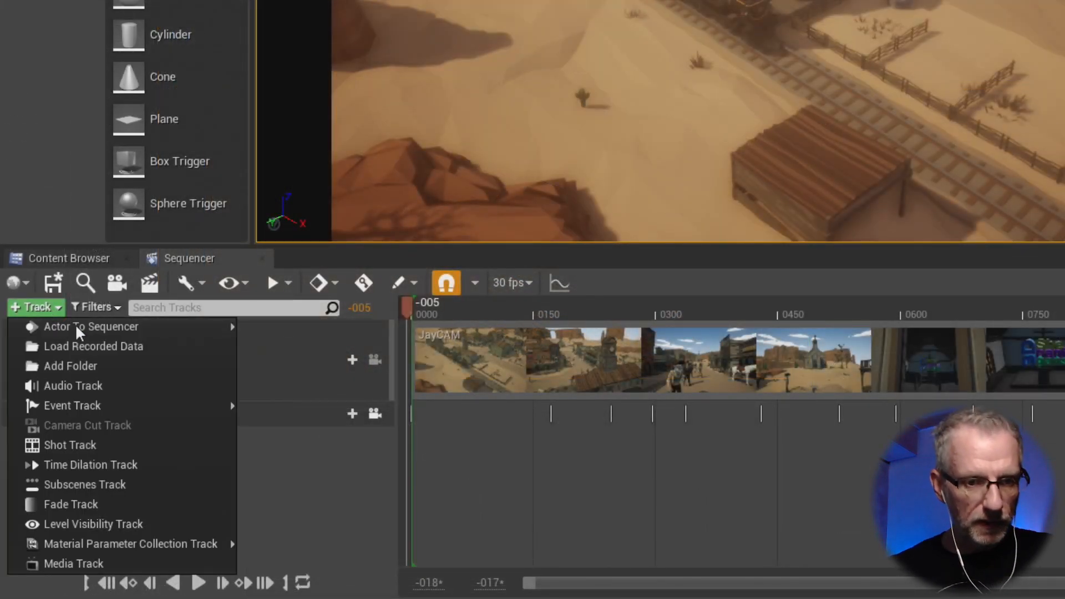
mouse_move(79, 437)
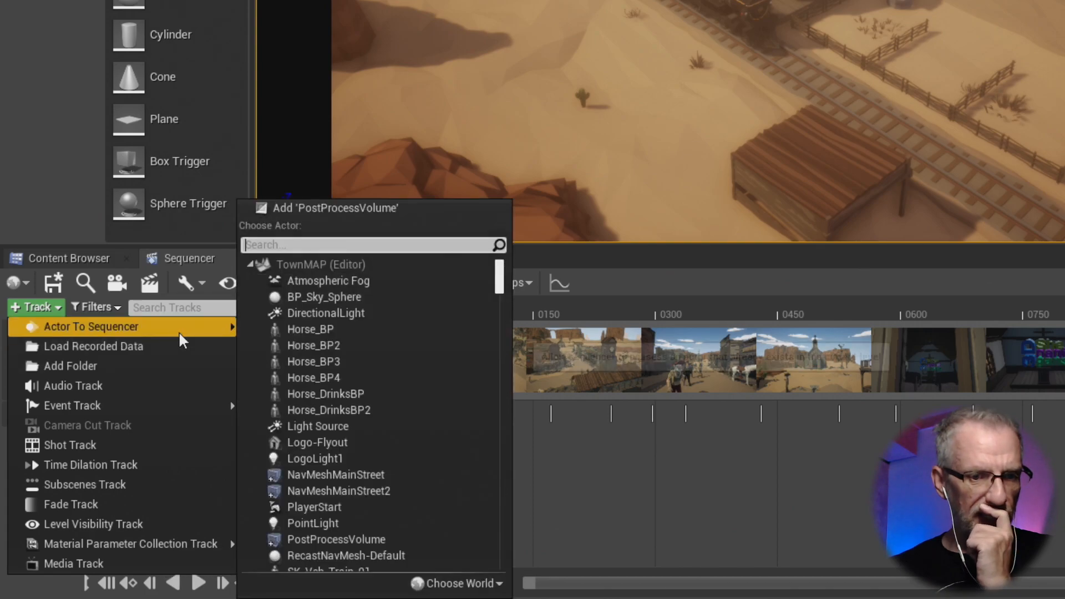
click(397, 209)
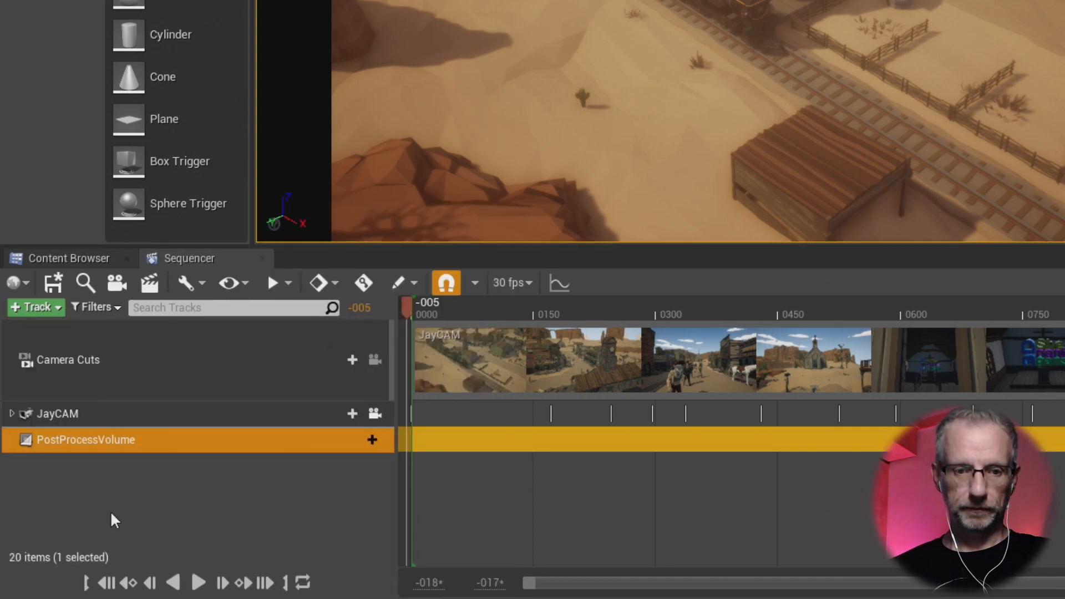
- Examine which properties of the PostProcessVolume can be animated in the sequence, including its Film and Lens settings
click(351, 438)
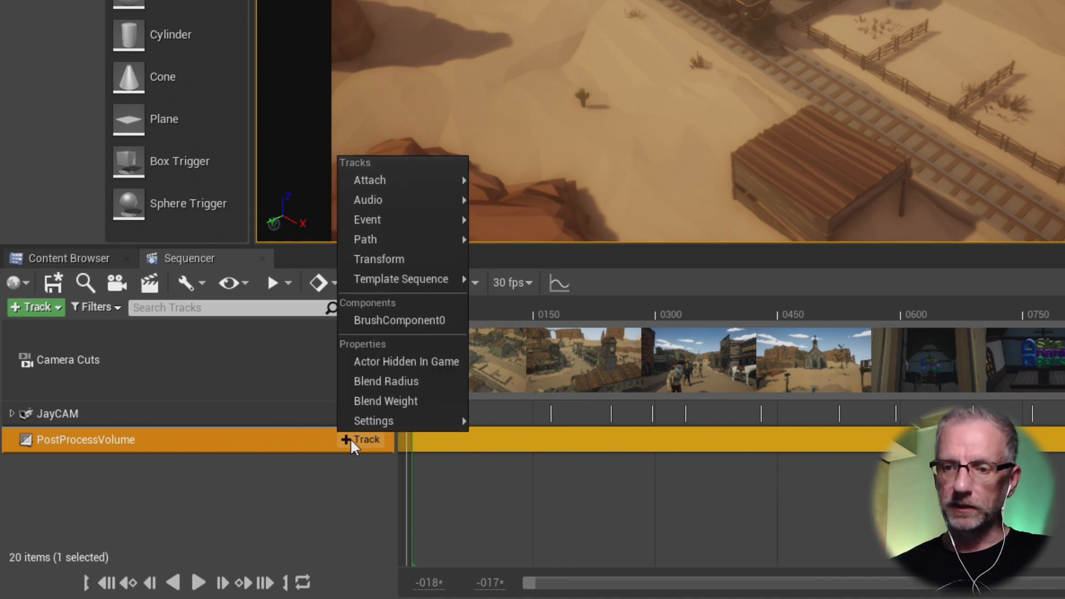
mouse_move(383, 421)
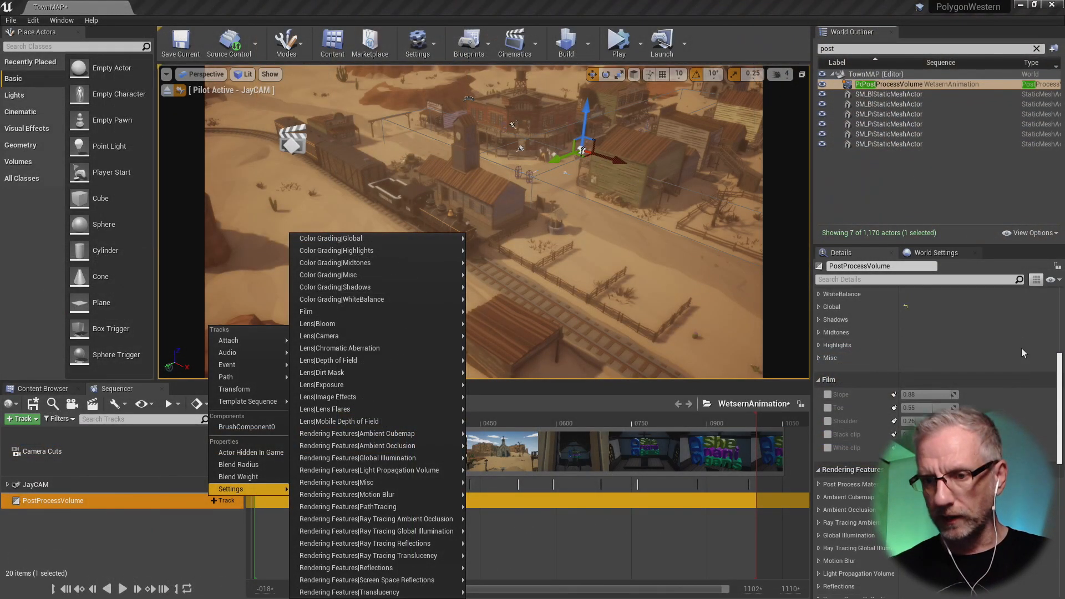
scroll(1020, 347, down, 3)
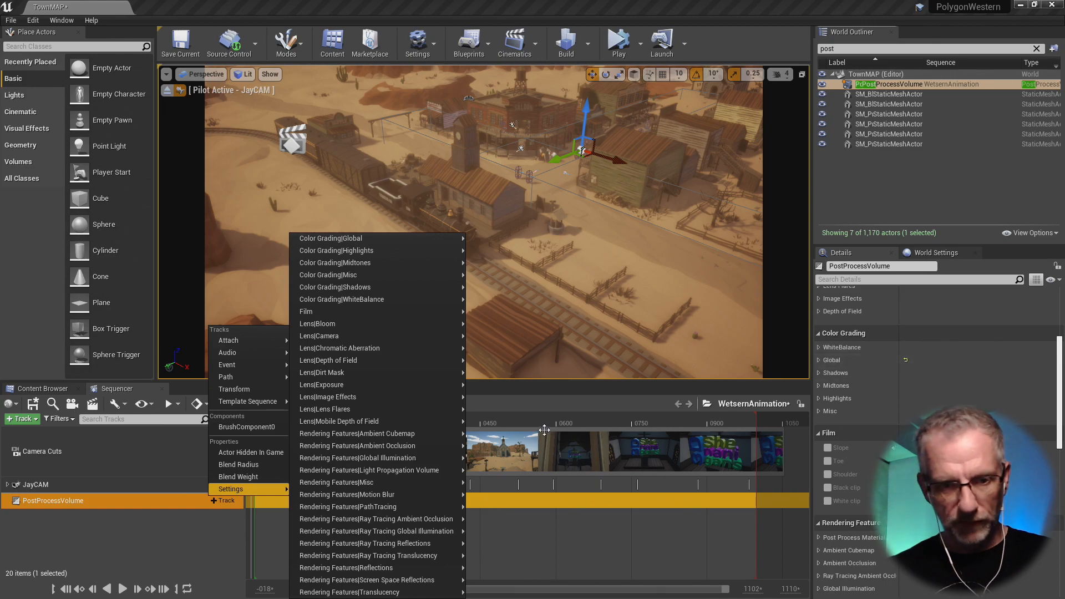
click(157, 561)
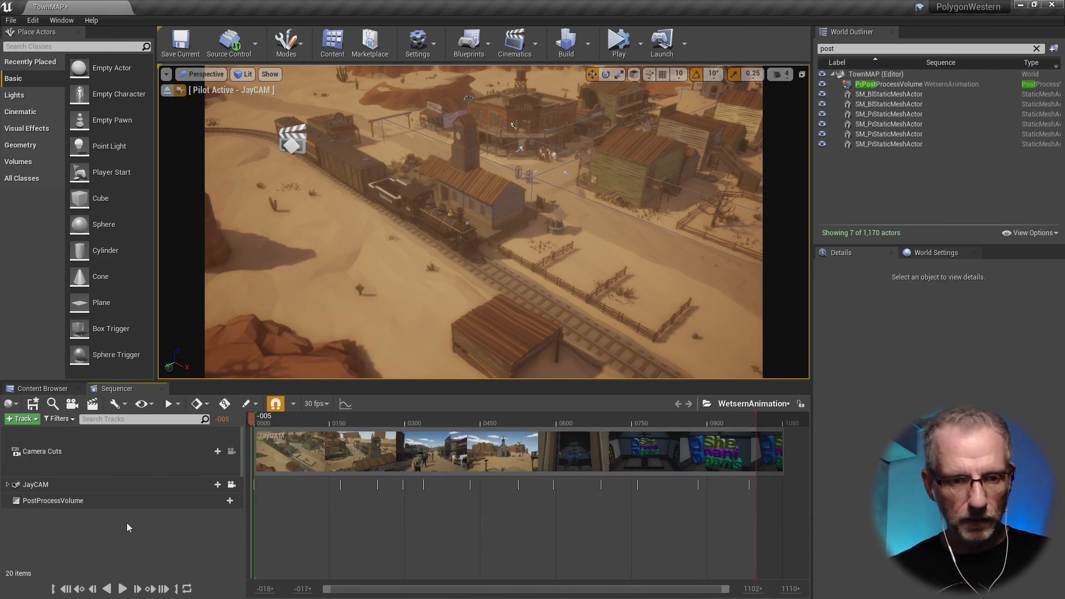
click(224, 501)
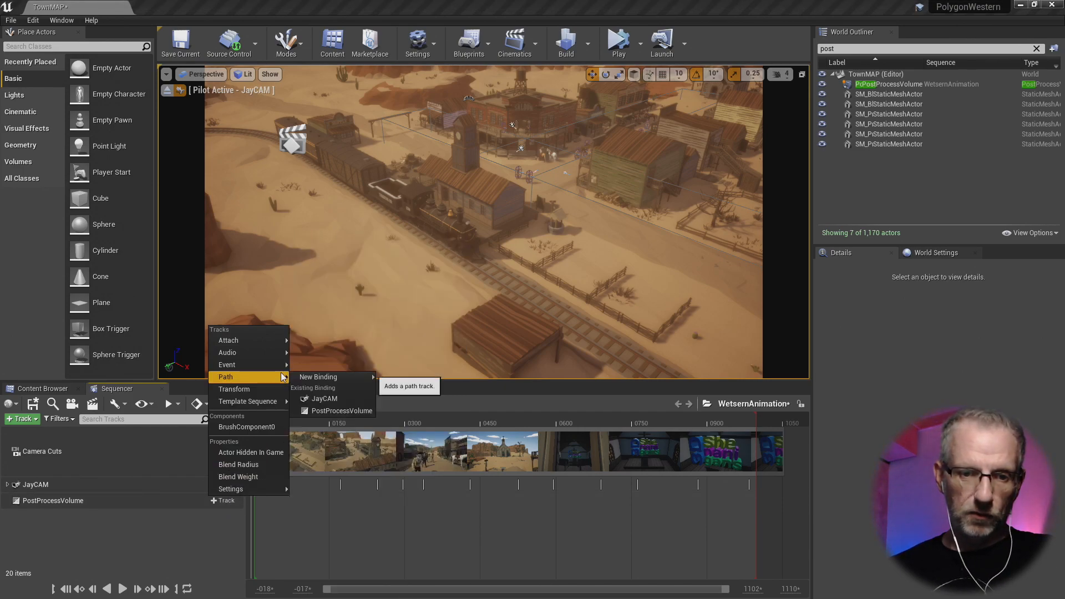
mouse_move(278, 406)
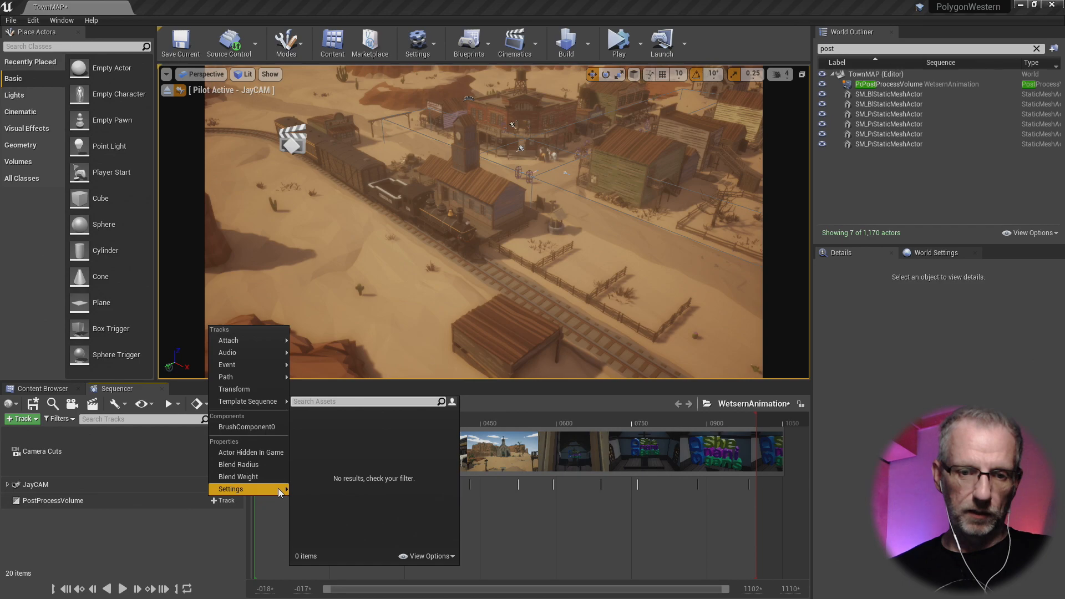
mouse_move(277, 489)
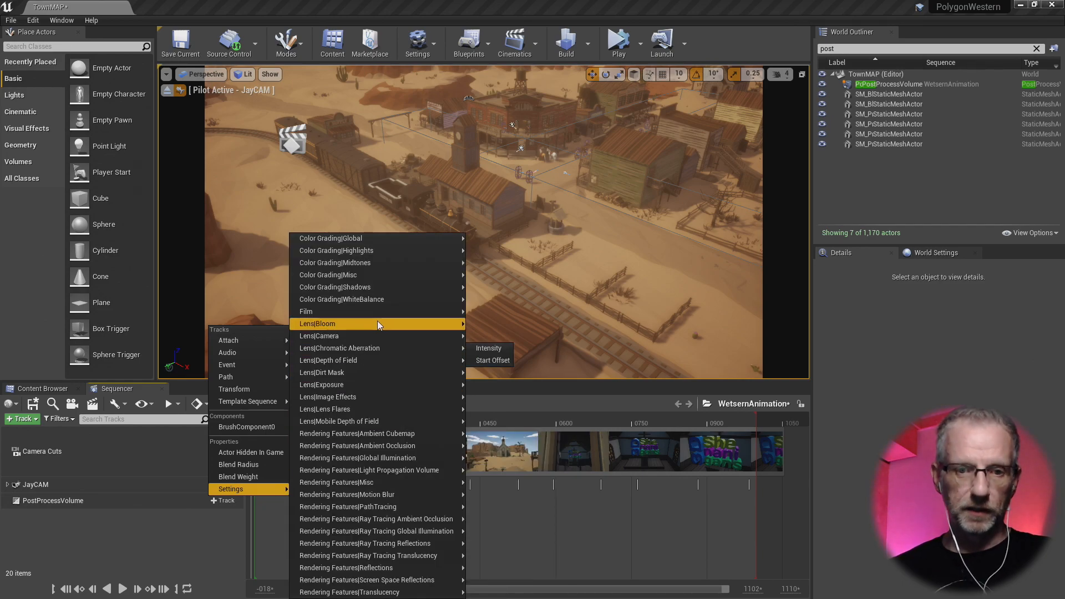
mouse_move(393, 312)
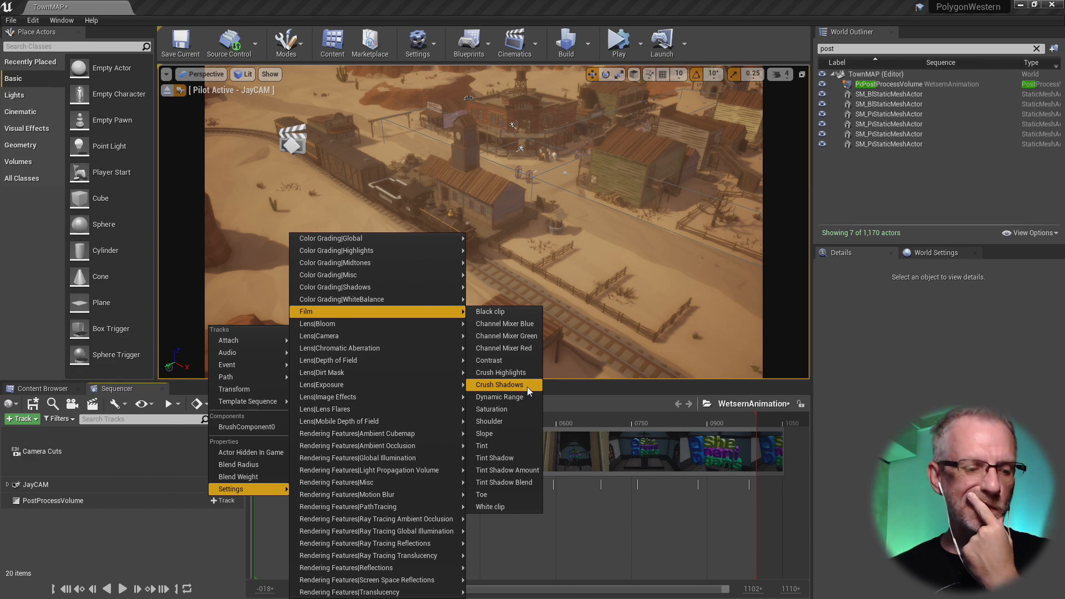
- Select the PostProcessVolume and look through its Film, global Color Grading and Lens Exposure settings for the adjusted values
click(942, 85)
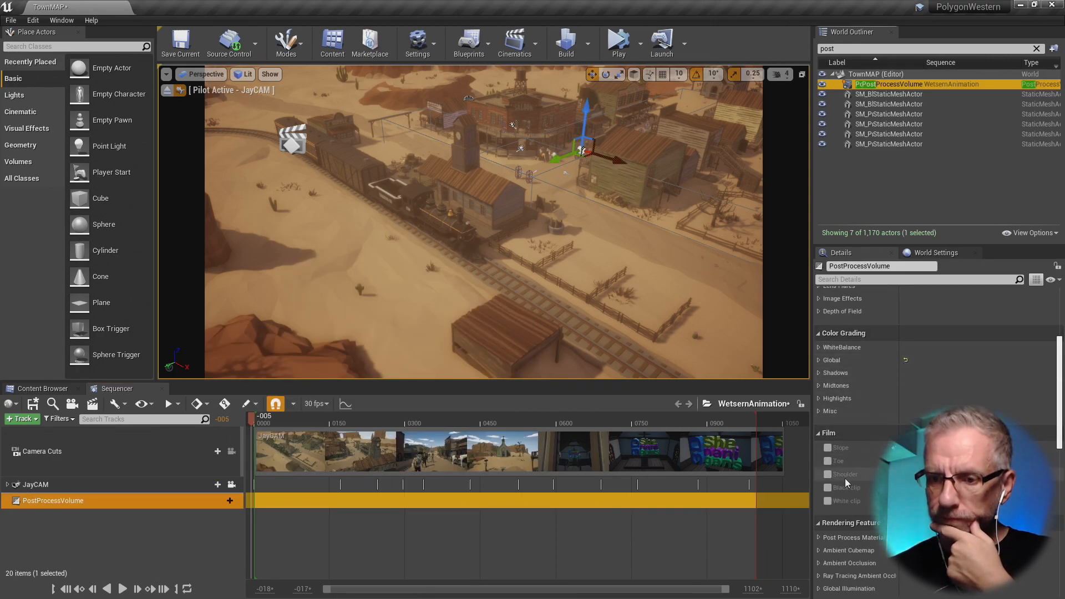
click(820, 434)
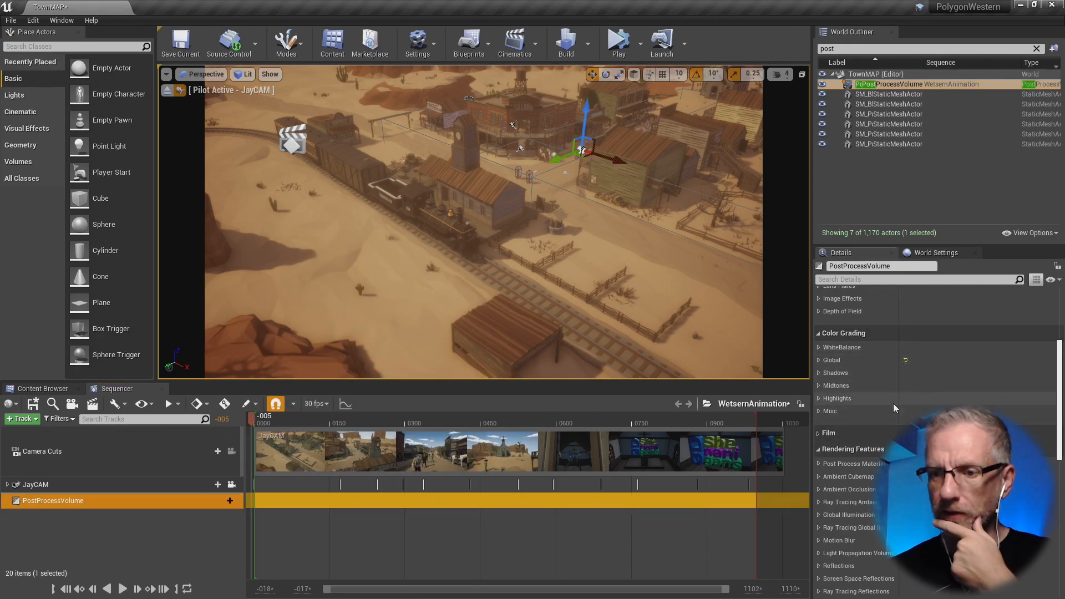
scroll(892, 403, up, 2)
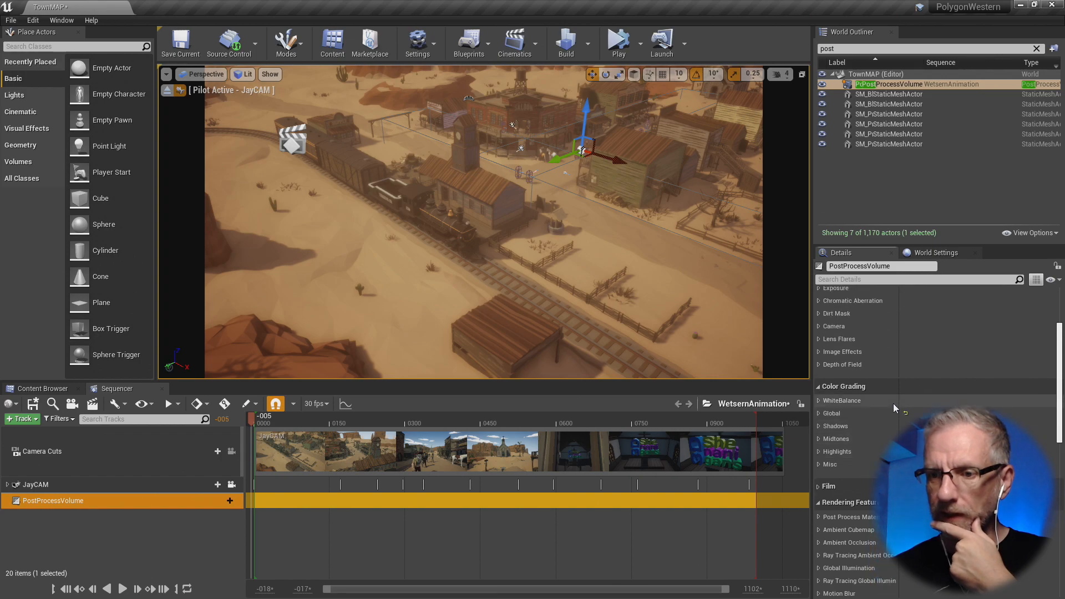
click(819, 413)
click(818, 413)
scroll(916, 377, up, 3)
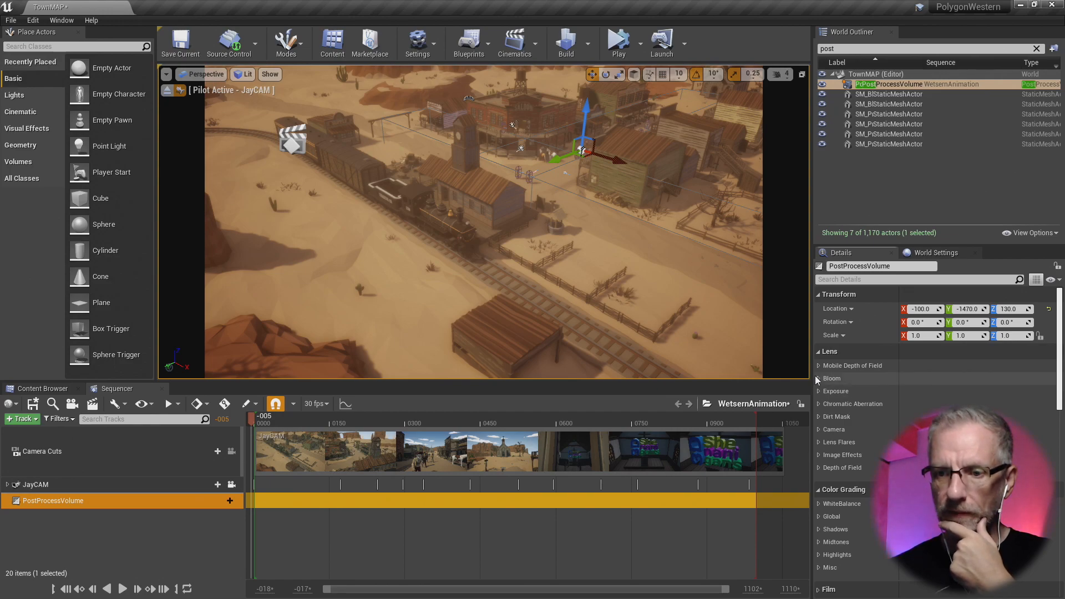
click(818, 392)
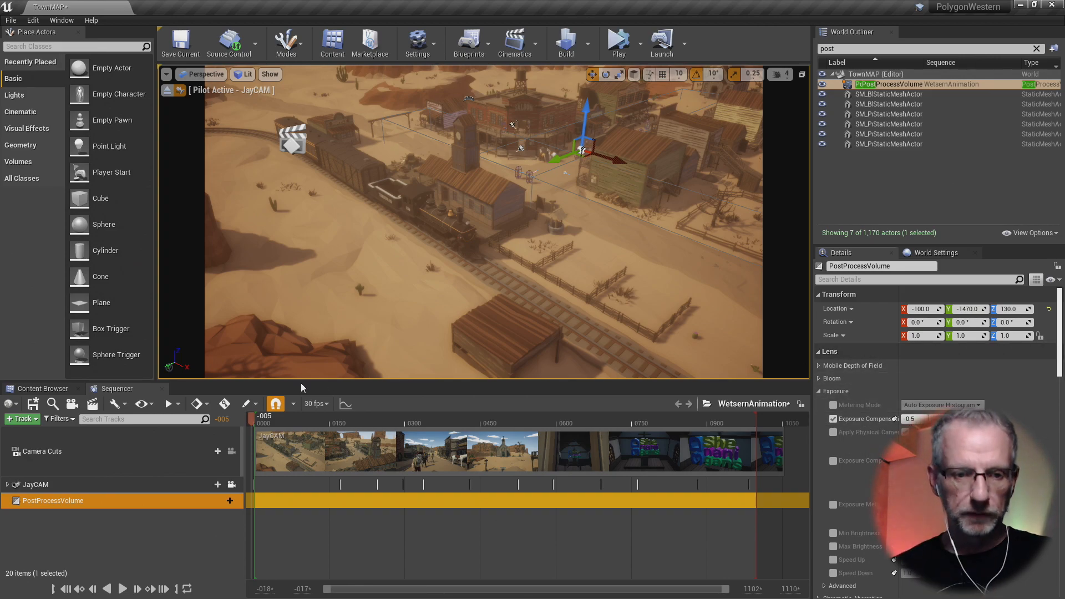
- Add an Exposure Compensation track to the PostProcessVolume in the sequence and key it at frame 0
click(225, 500)
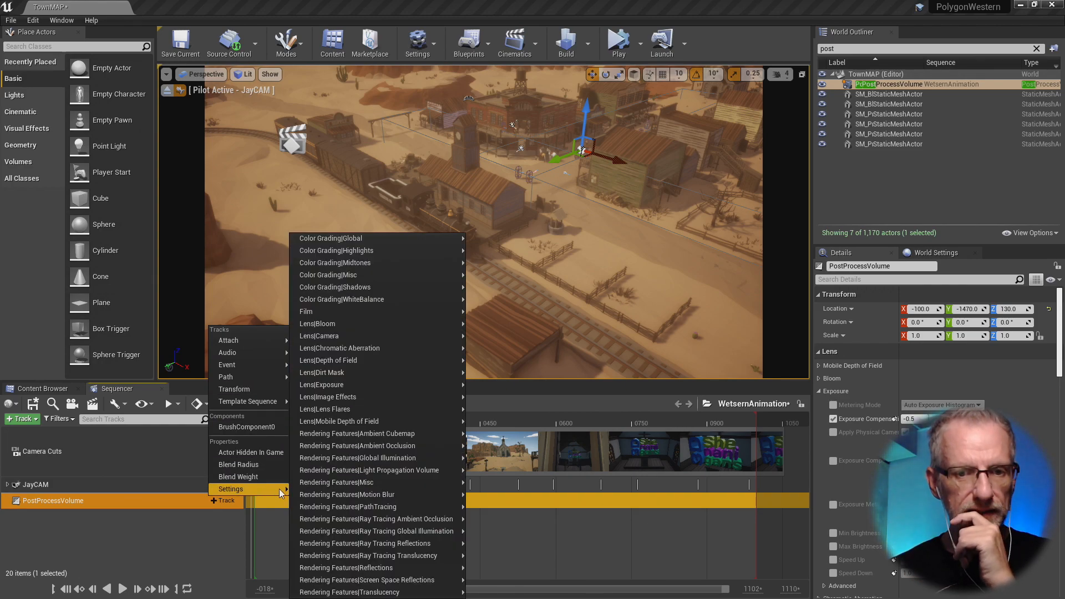
mouse_move(383, 386)
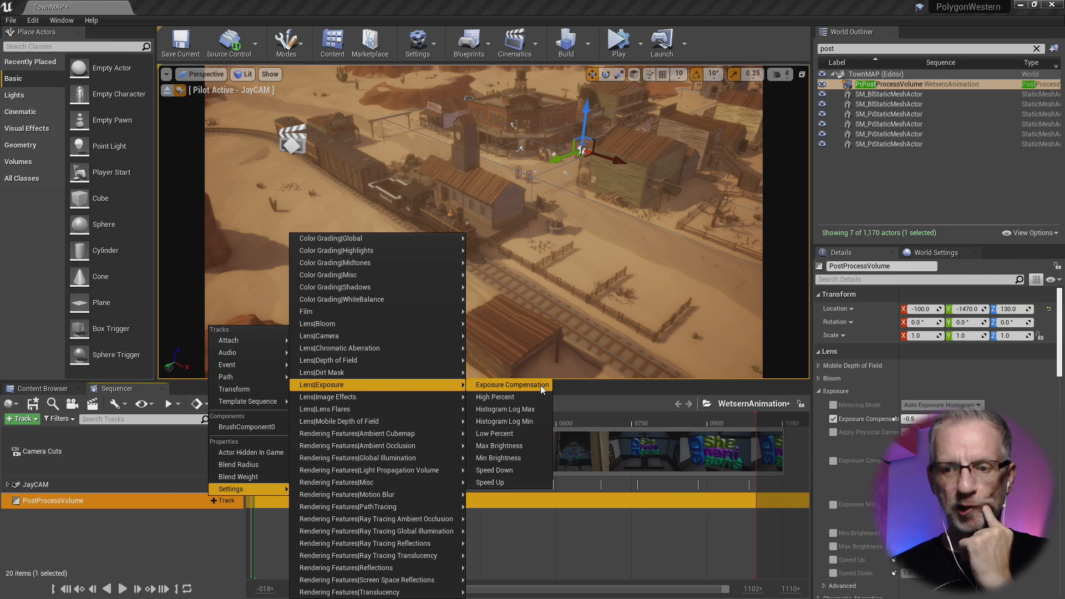
click(511, 385)
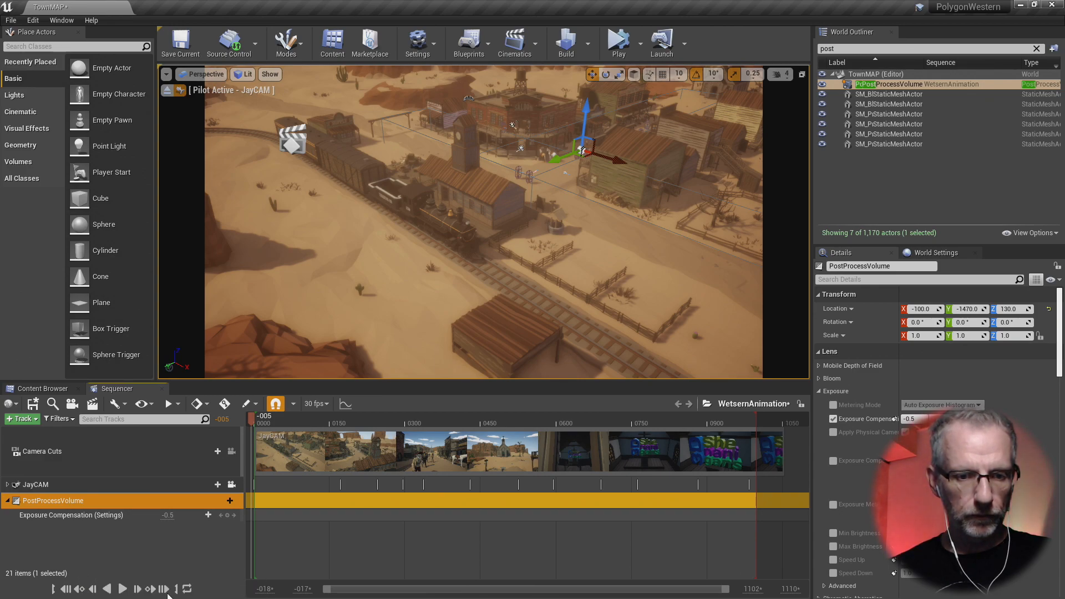
click(255, 424)
click(254, 425)
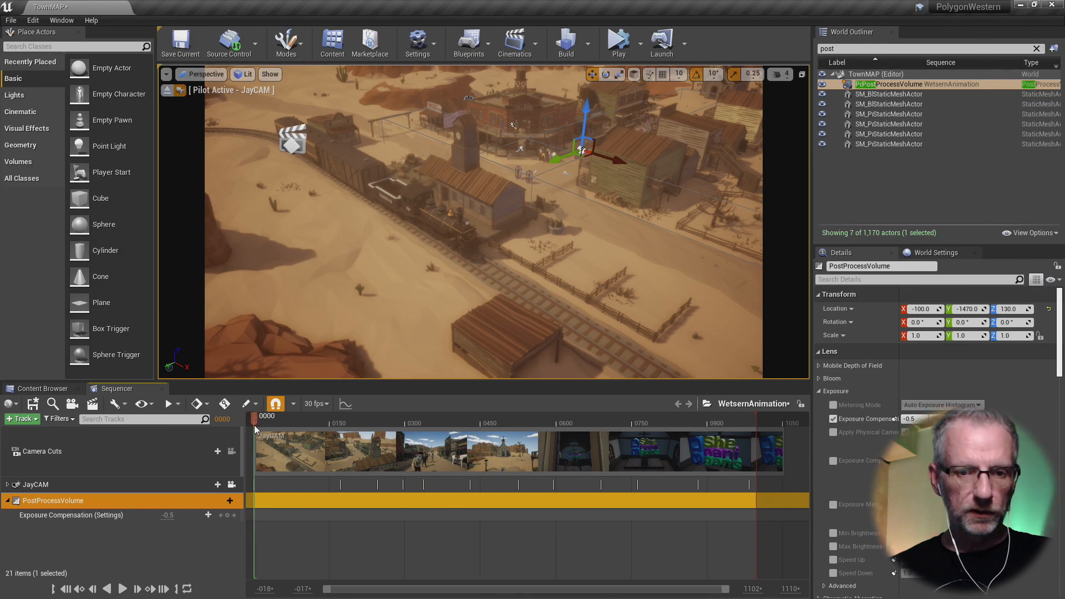
click(228, 514)
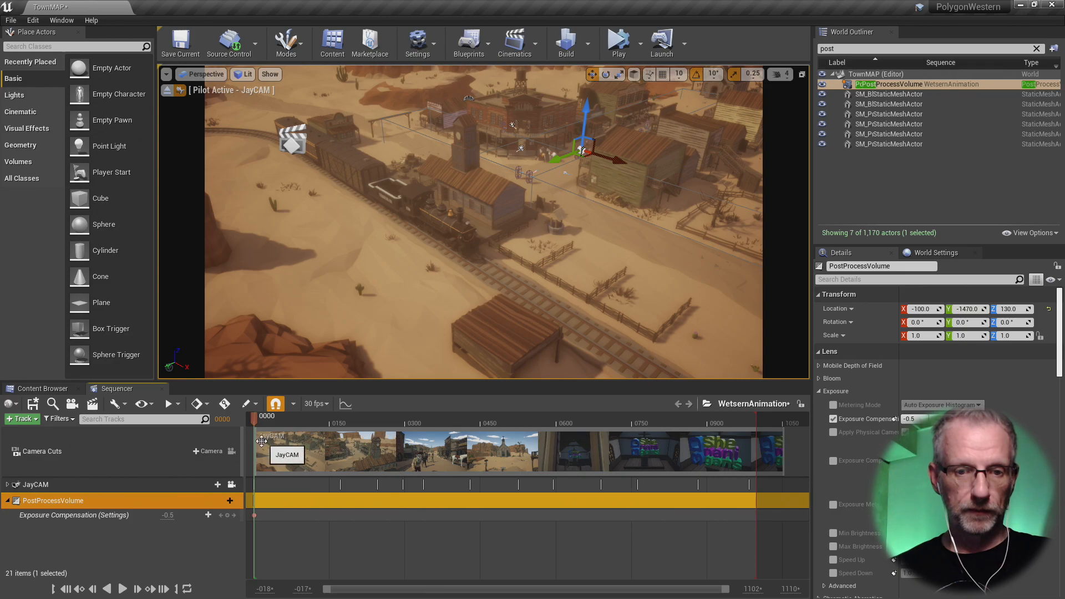
- Key the unchanged Exposure Compensation at frame 617 as the camera reaches the church door, and key it at -1.0 at frame 987
drag(308, 431, 584, 453)
drag(580, 454, 564, 459)
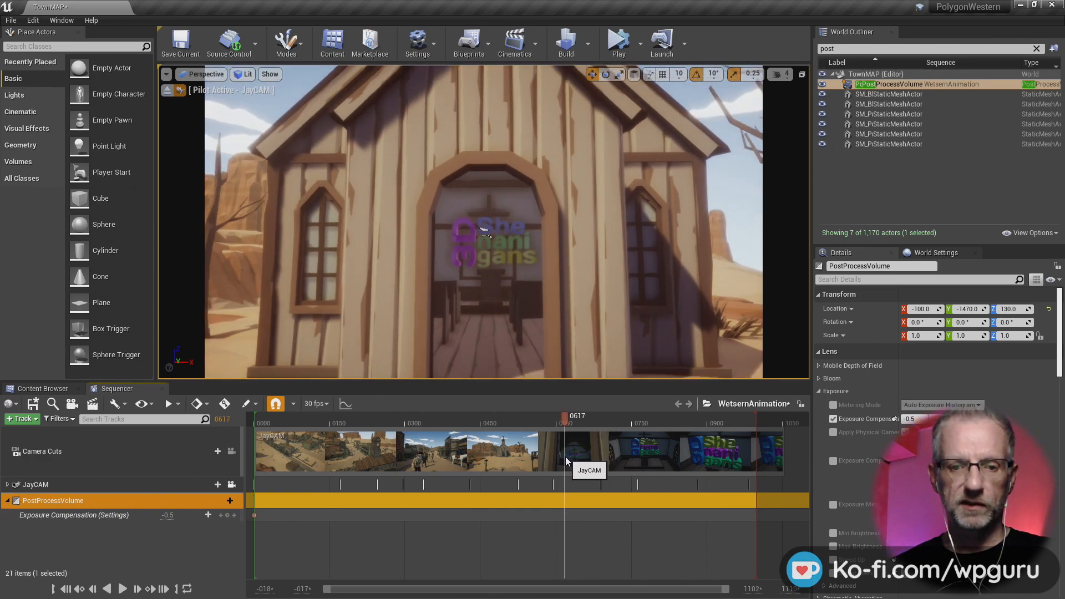
click(227, 514)
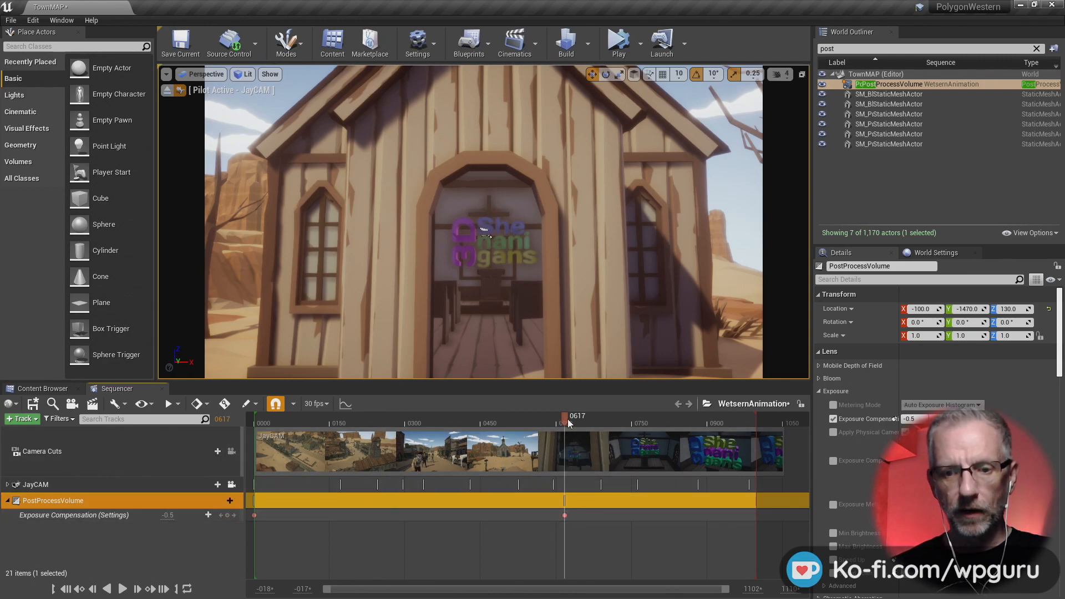
drag(567, 418, 750, 425)
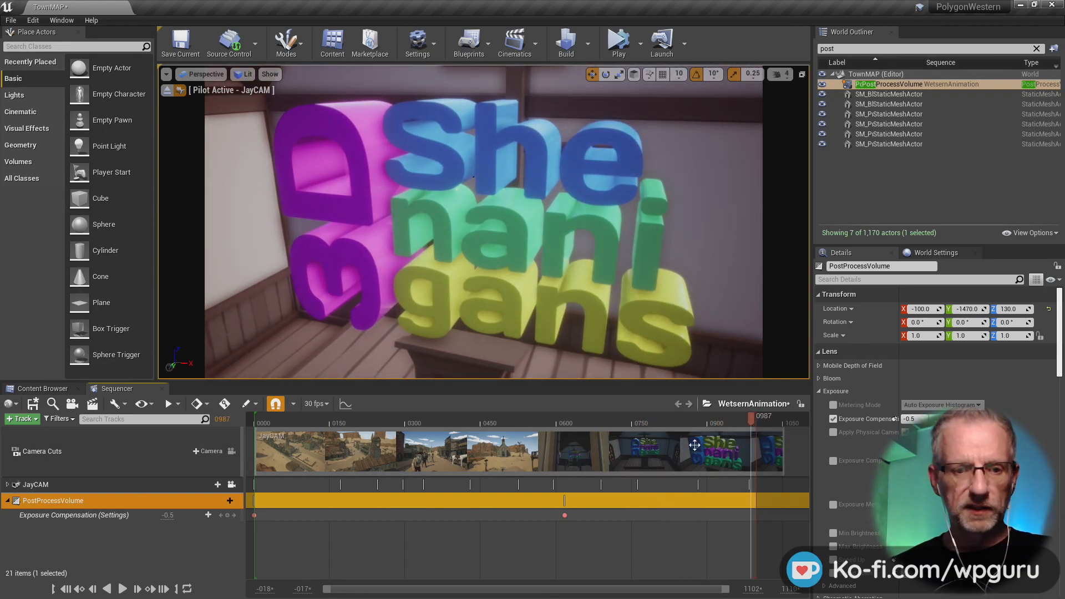
text(-)
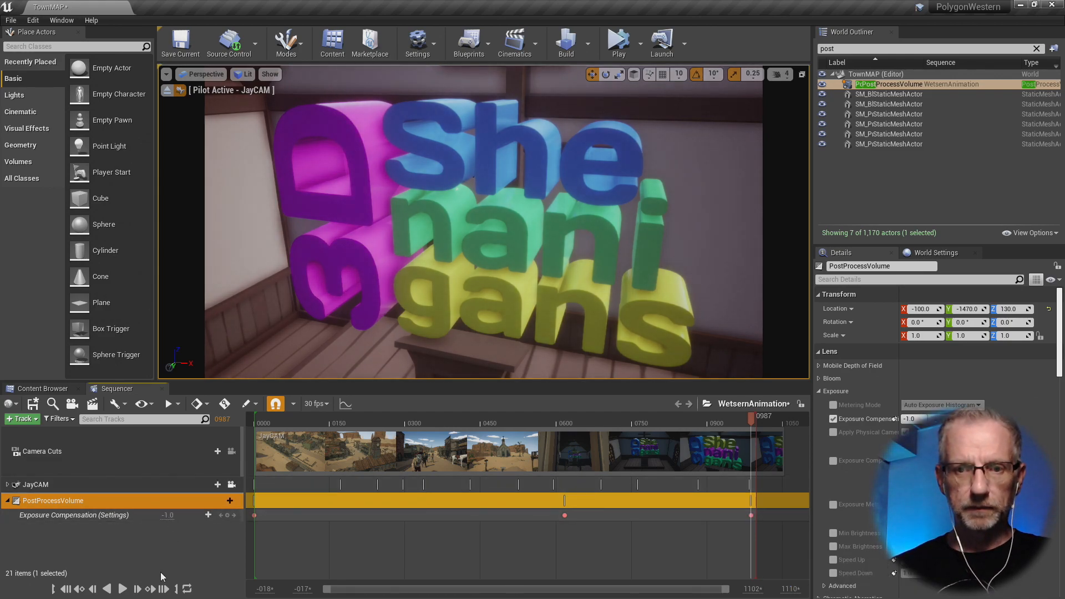
- Try Exposure Compensation values of -2 and -1.5 at frame 987
click(167, 516)
text(-2)
key(Return)
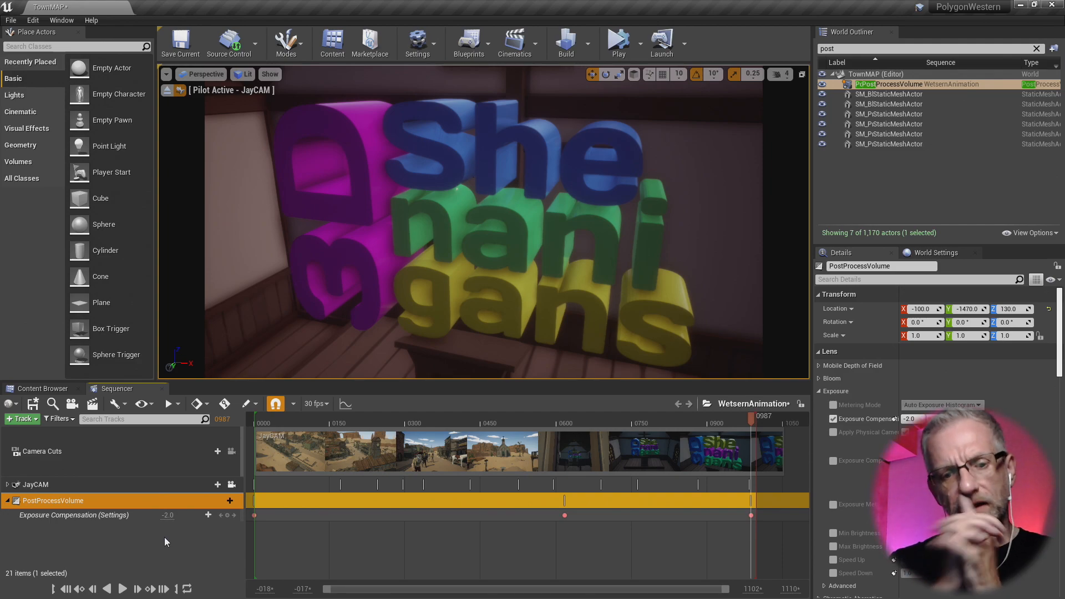
click(161, 513)
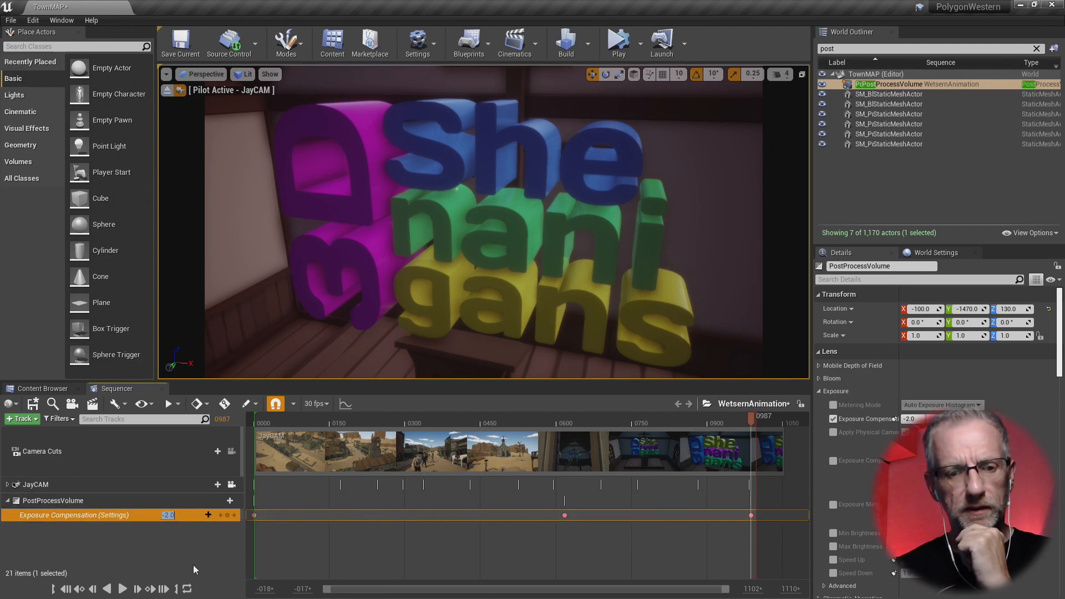
text(-1.5)
key(Return)
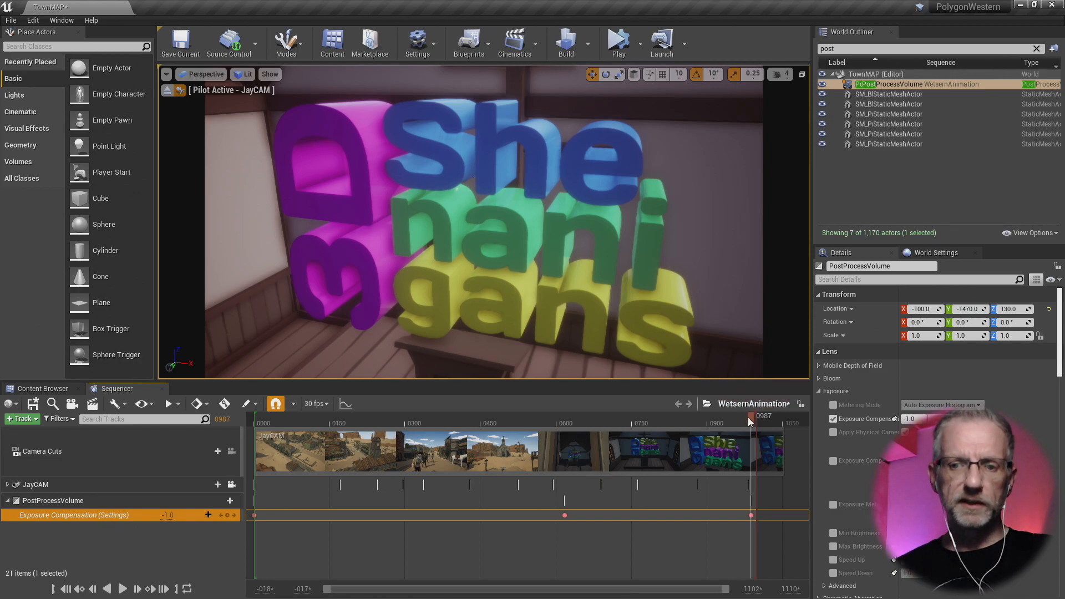
- Play the sequence from frame 541 into the church to review the exposure transition
drag(748, 417, 526, 445)
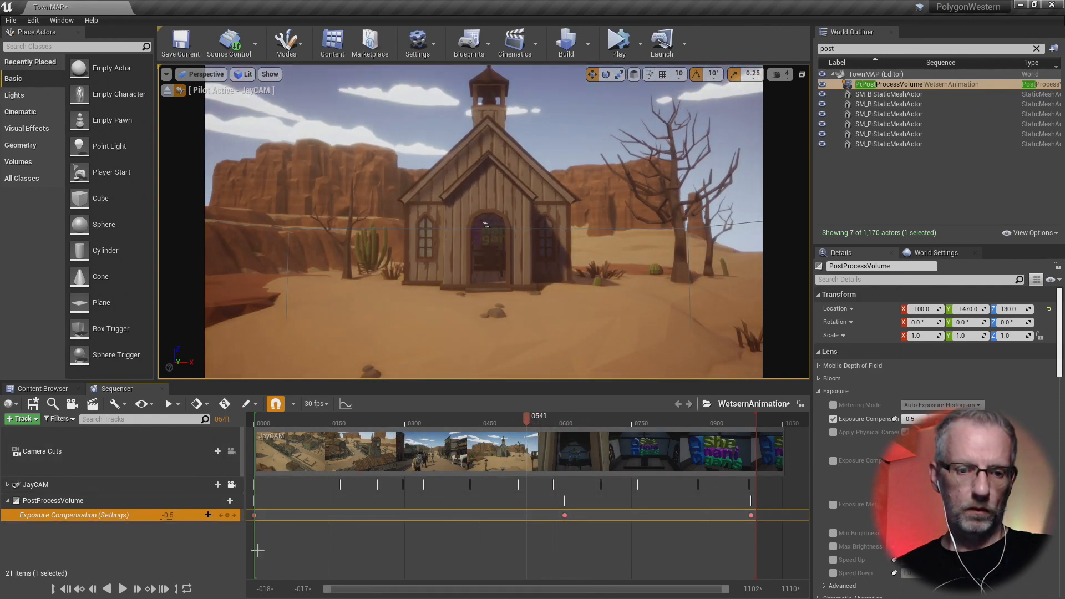
key(space)
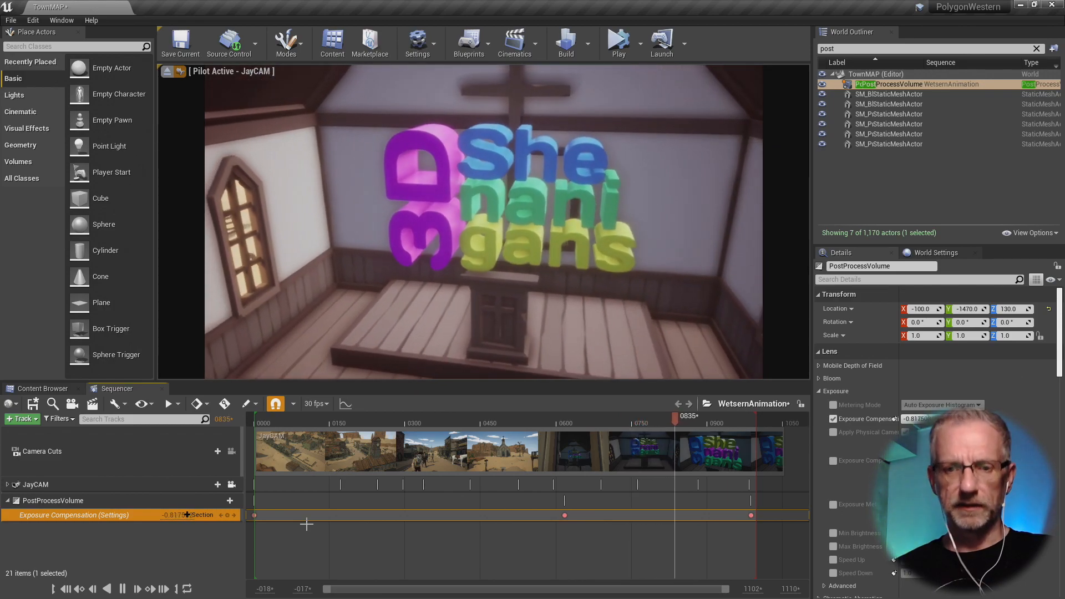
key(space)
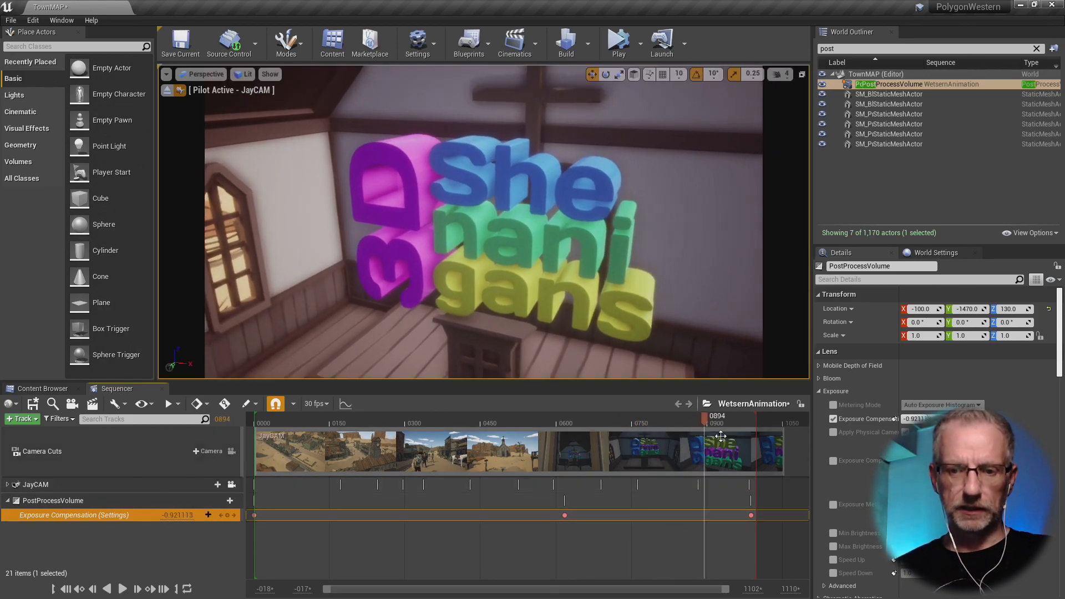
- Move the last Exposure Compensation key to frame 680 and replay the church entrance to check the exposure change
drag(706, 417, 610, 442)
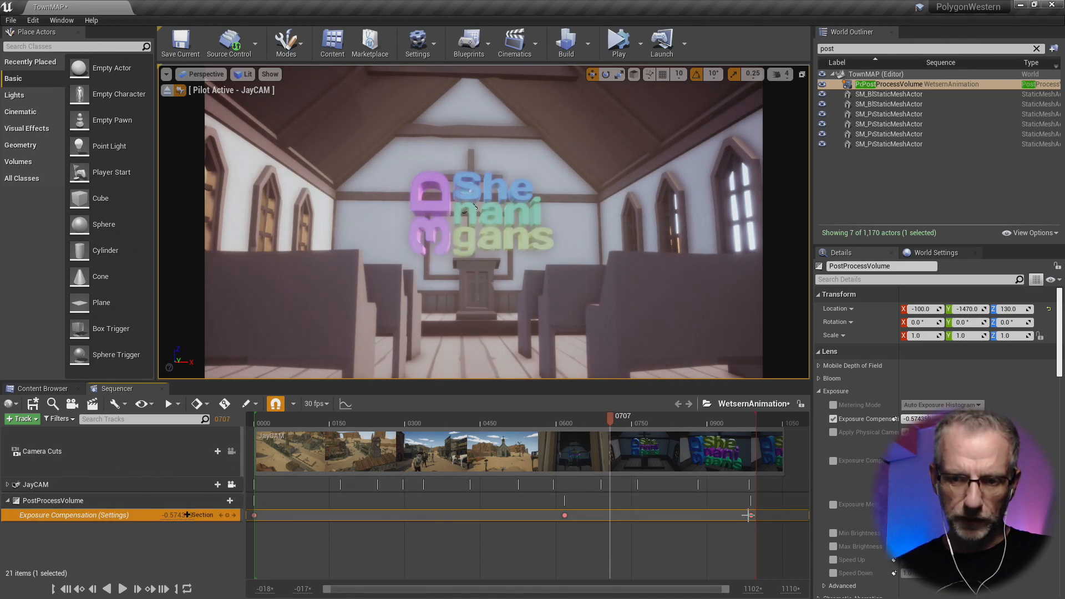
drag(750, 516, 596, 537)
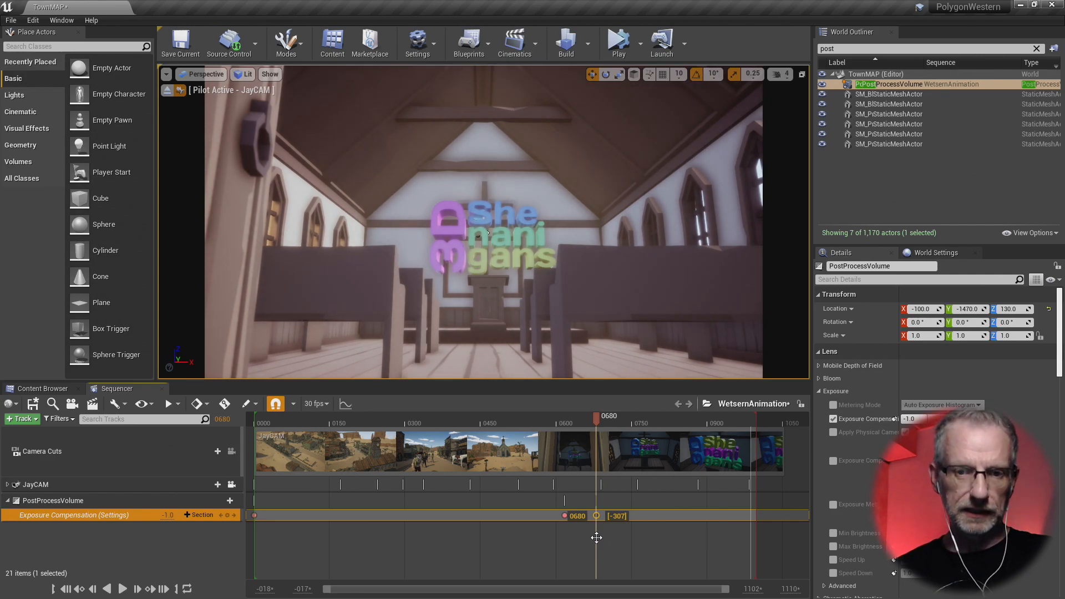
key(space)
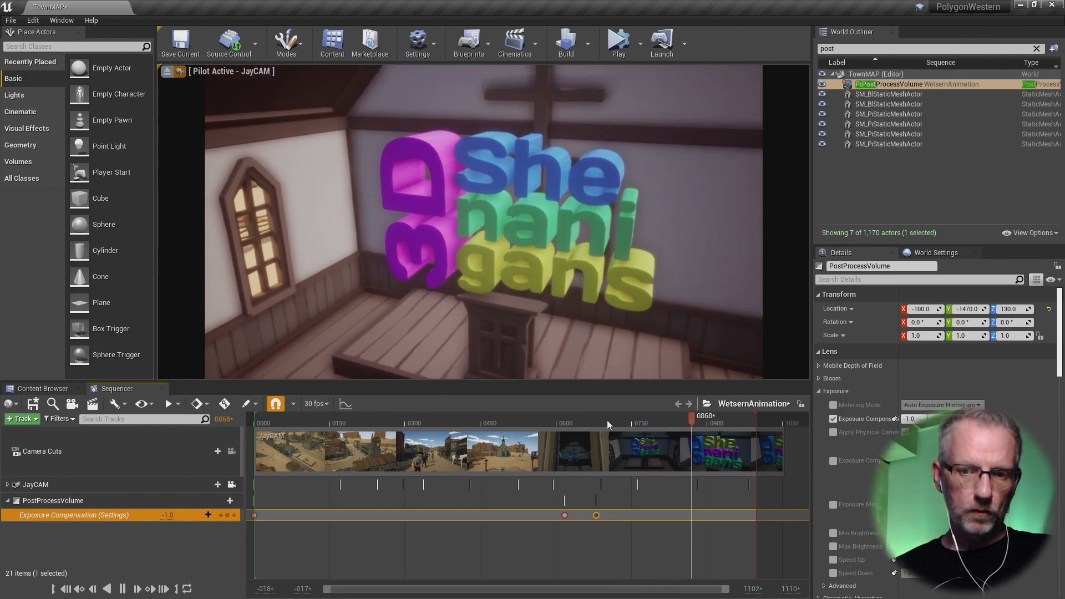
key(space)
drag(703, 416, 536, 461)
key(space)
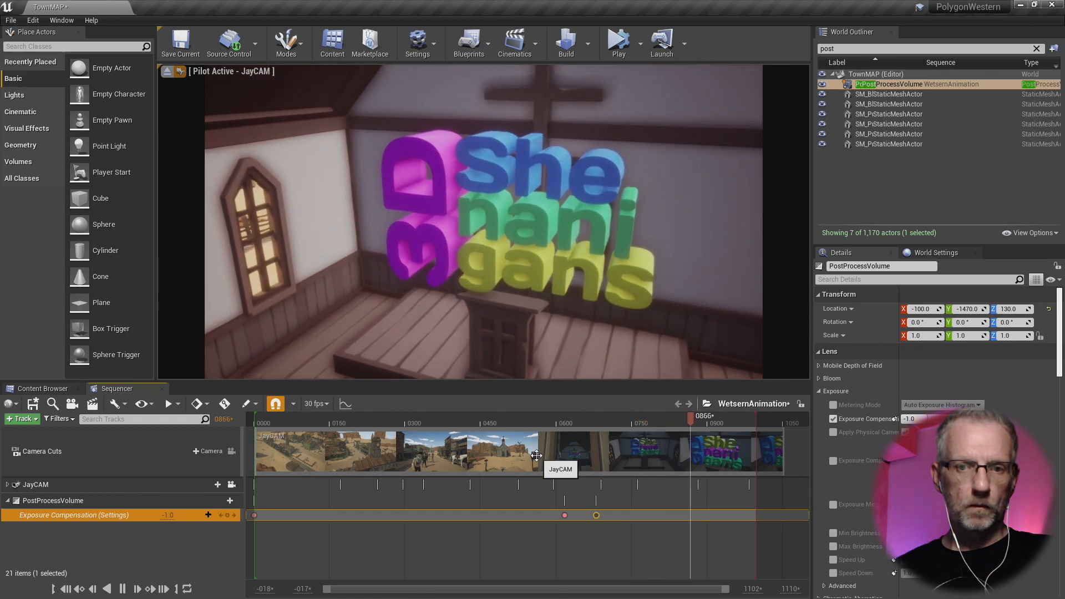
key(space)
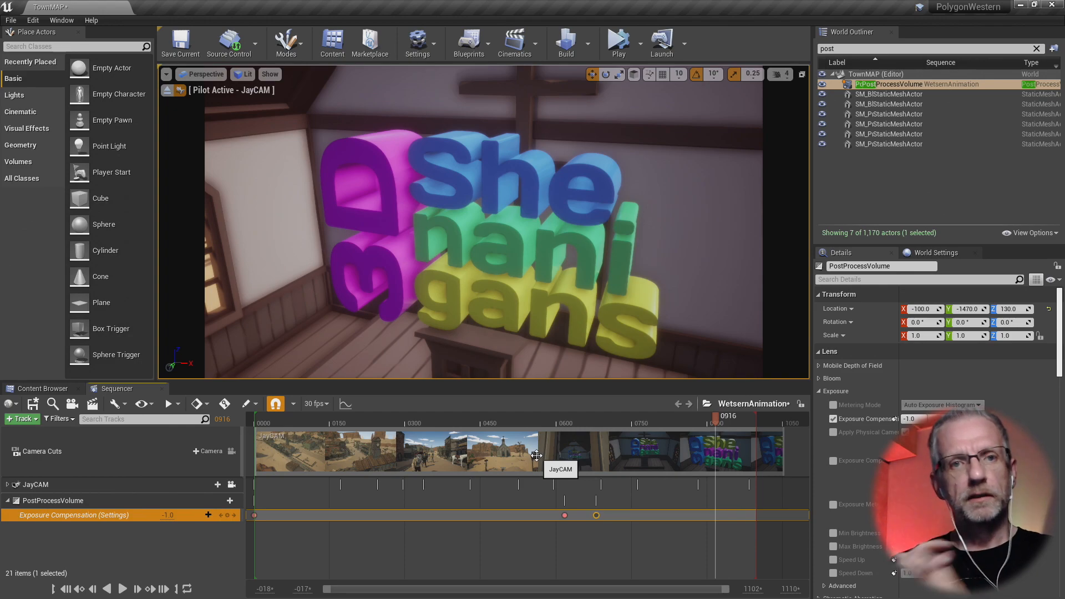
- Open PinkMAT from the ThirdPersonBP Logo_Materials folder and connect its Multiply output to Emissive Color
click(44, 387)
scroll(85, 541, down, 1)
click(71, 566)
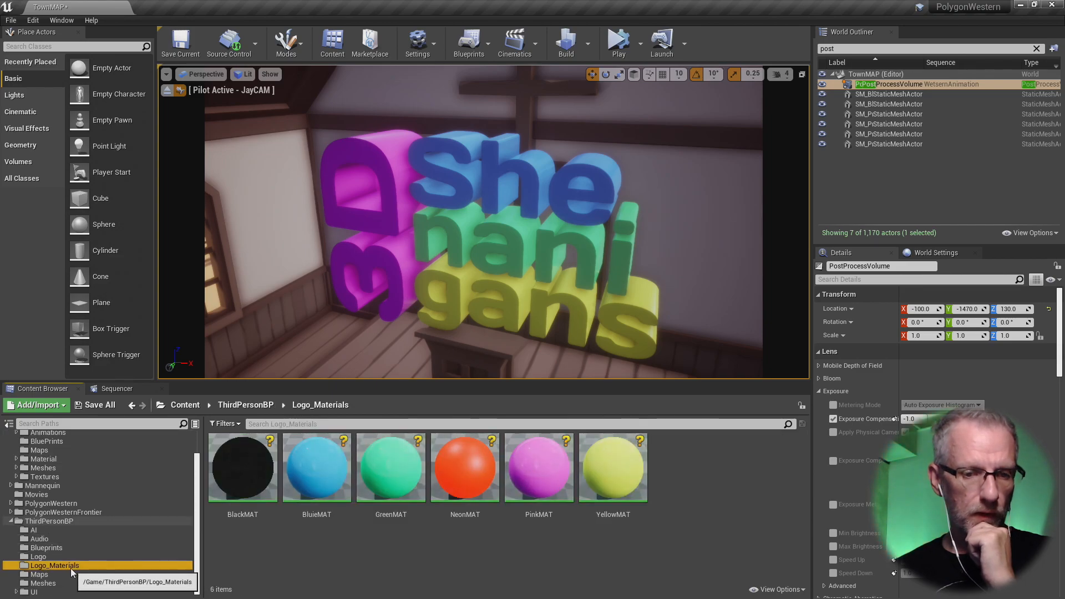
double_click(561, 472)
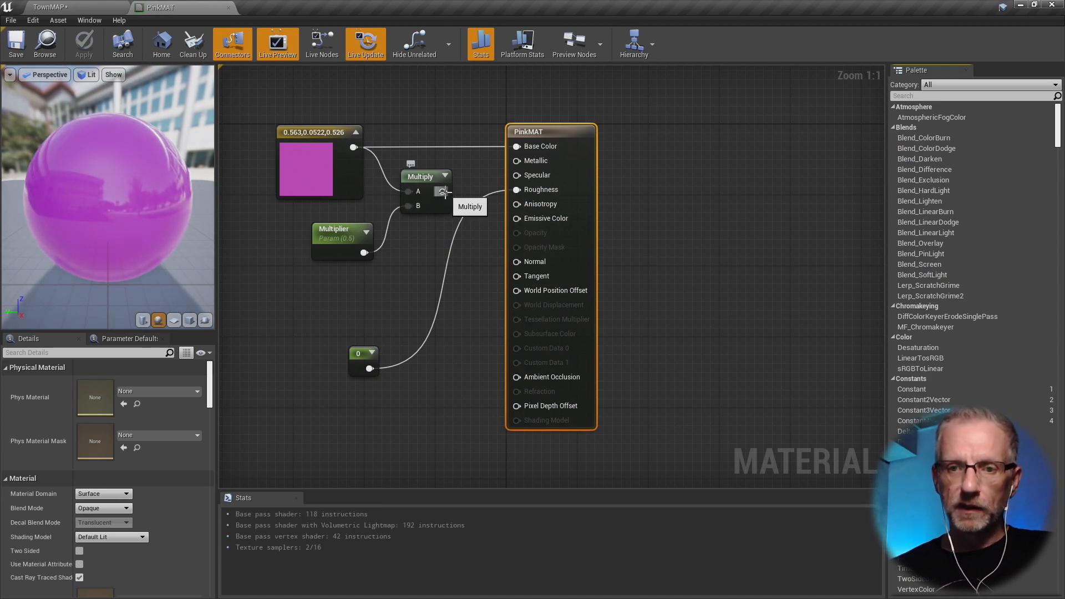
drag(442, 191, 516, 218)
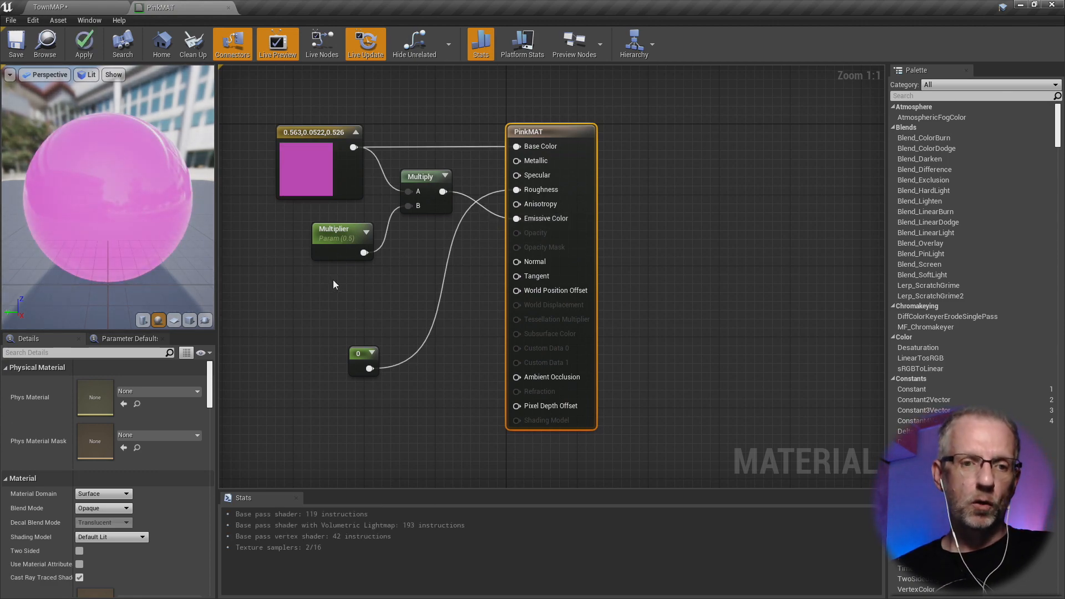
- Apply the PinkMAT changes and check the logo's glow in the TownMAP level
click(328, 230)
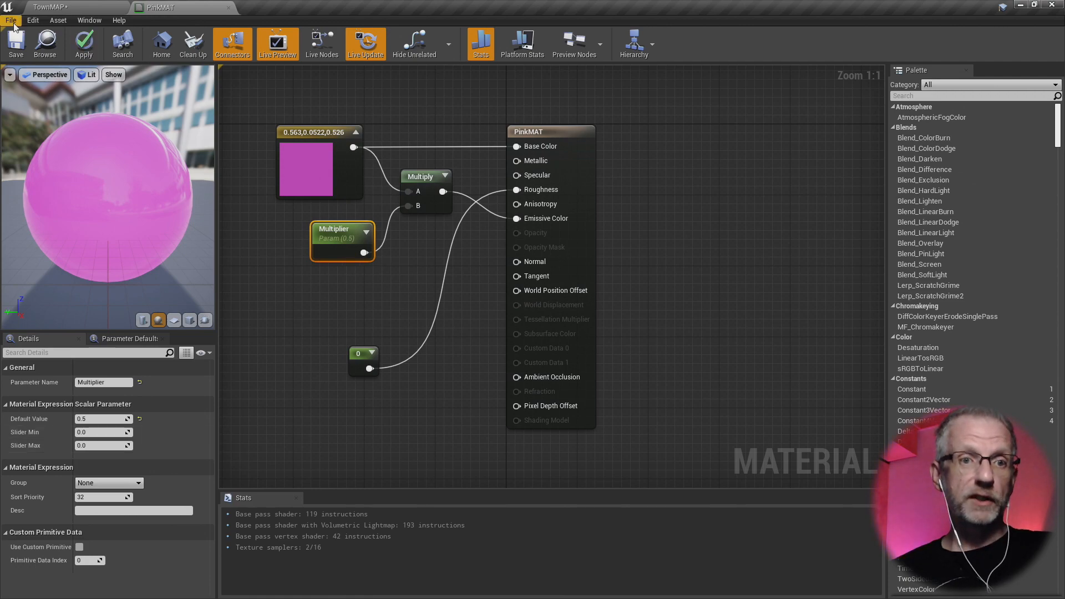
click(84, 49)
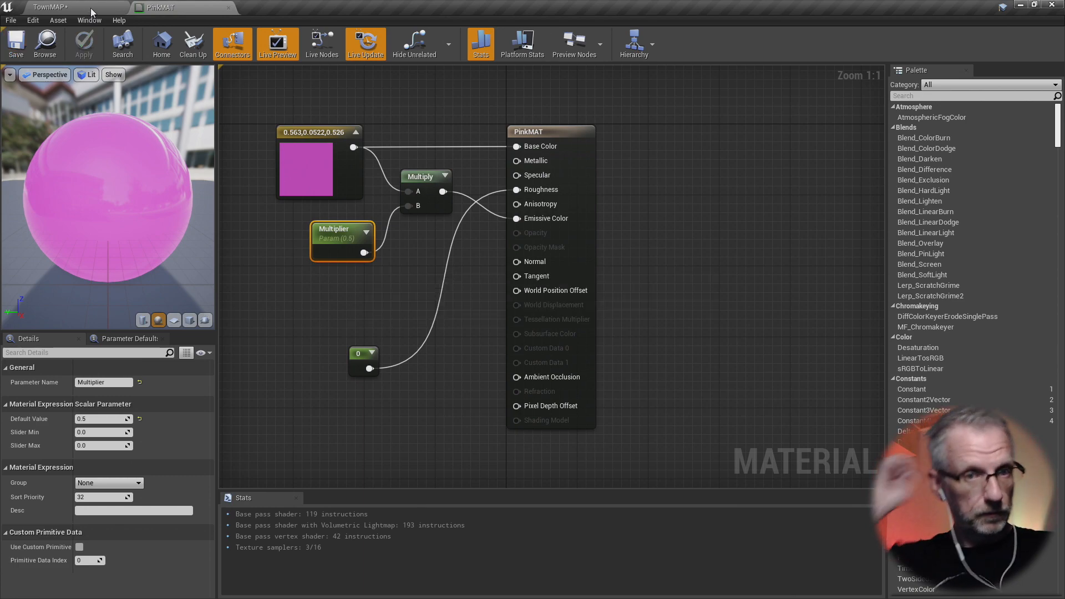
click(91, 8)
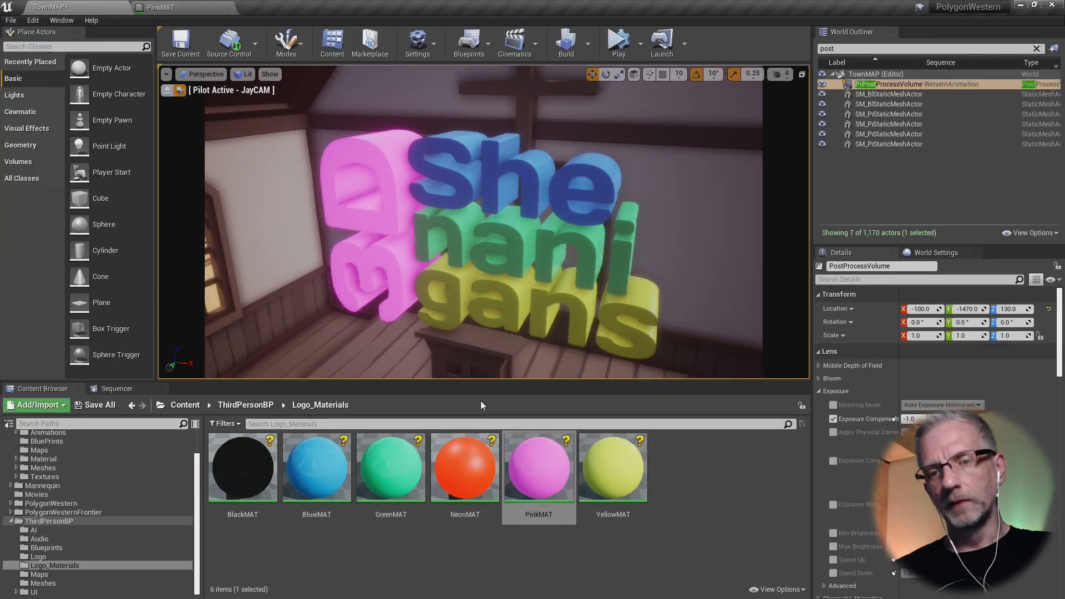
- Try PinkMAT with the Multiply node's B input unlinked, check the logo in the level, and reconnect the Multiplier parameter to B
click(203, 15)
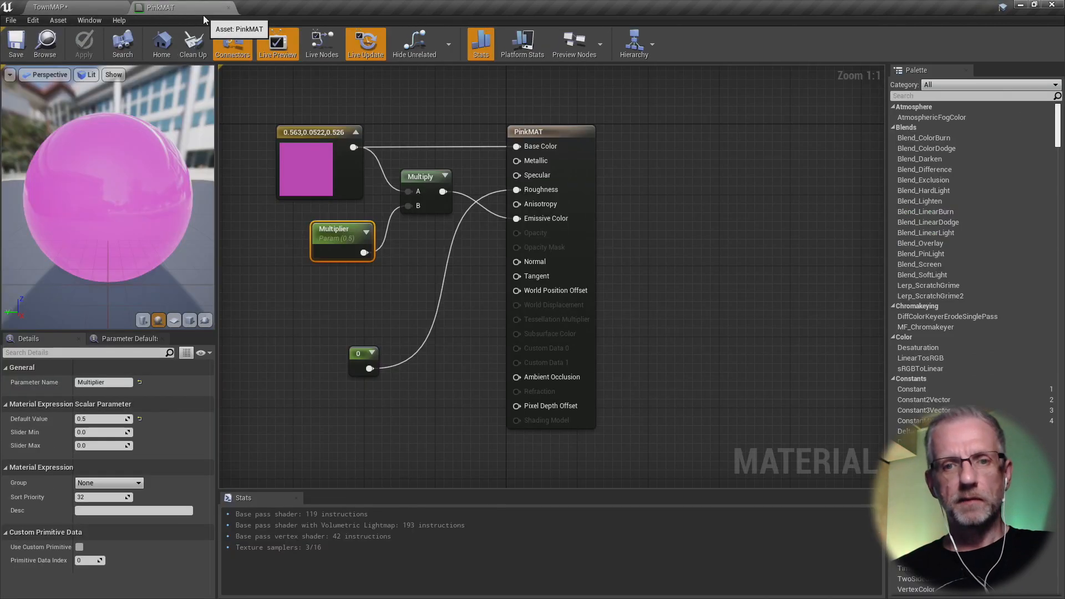
right_click(407, 209)
mouse_move(427, 249)
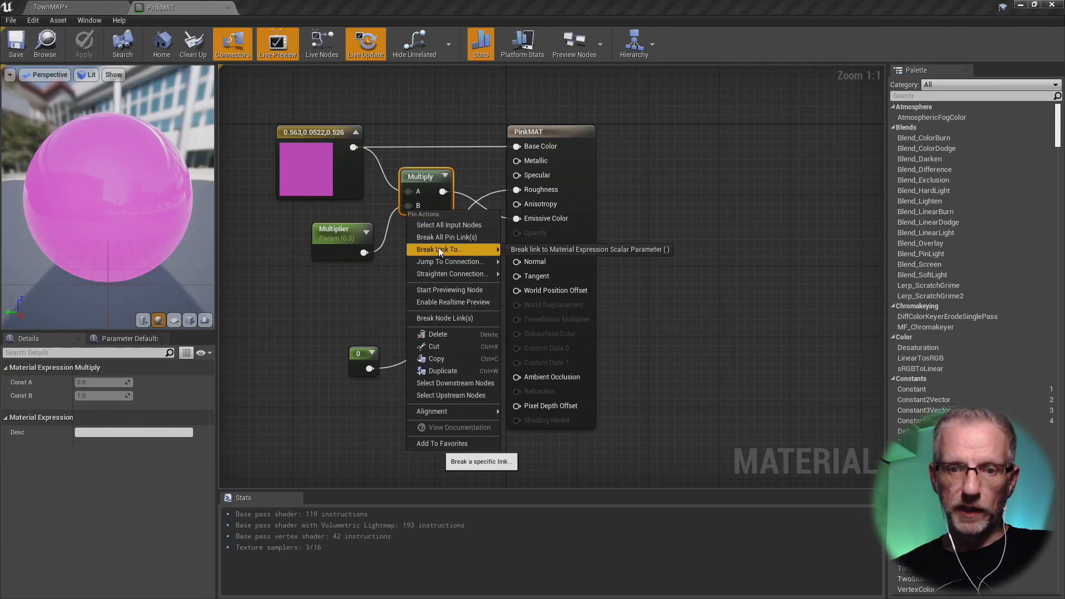
click(444, 239)
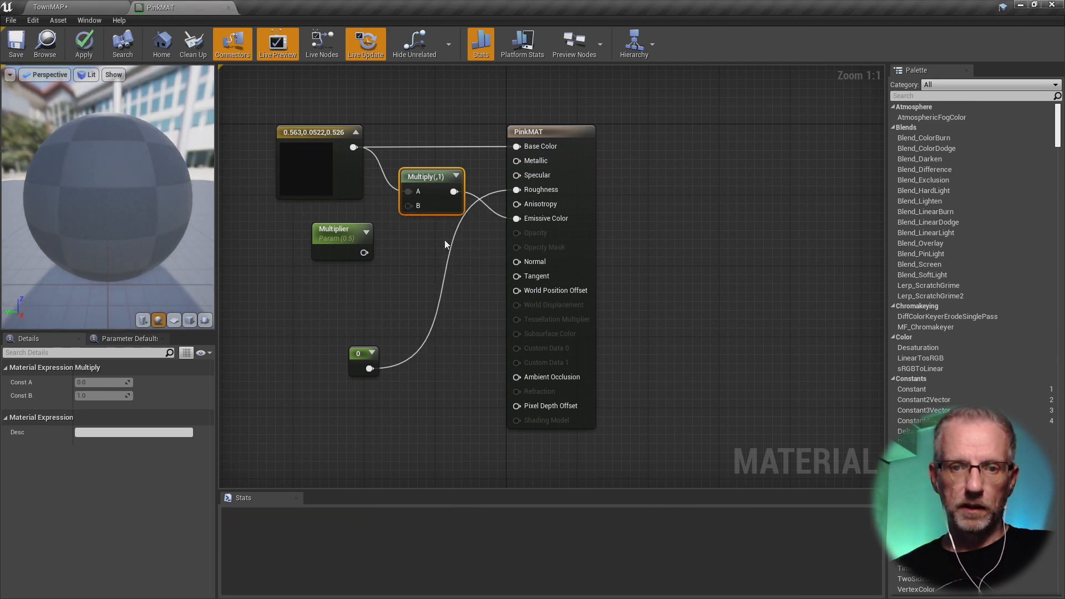
click(84, 49)
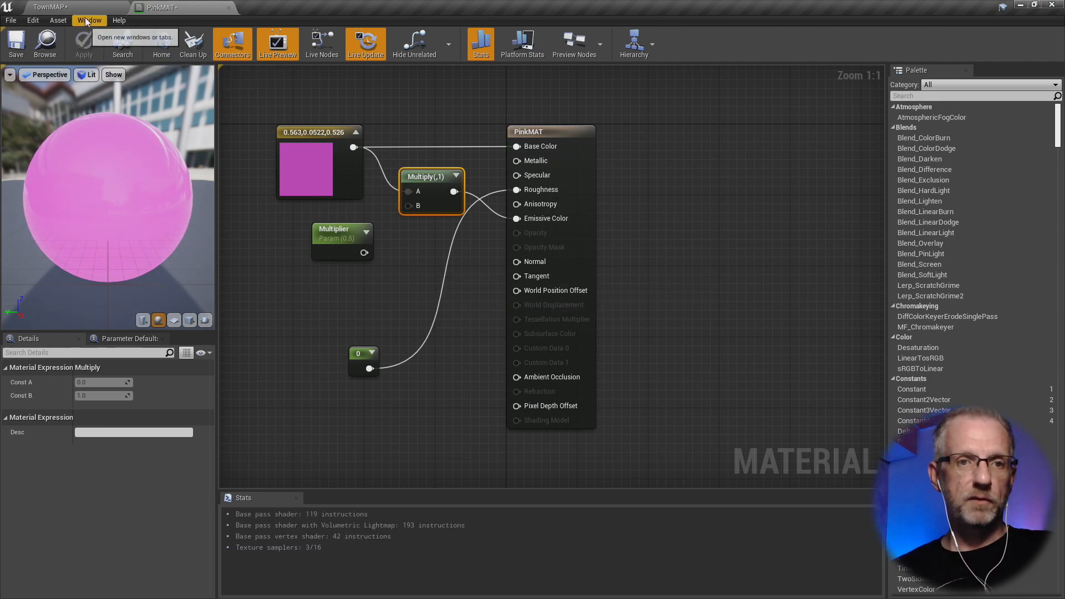
click(50, 7)
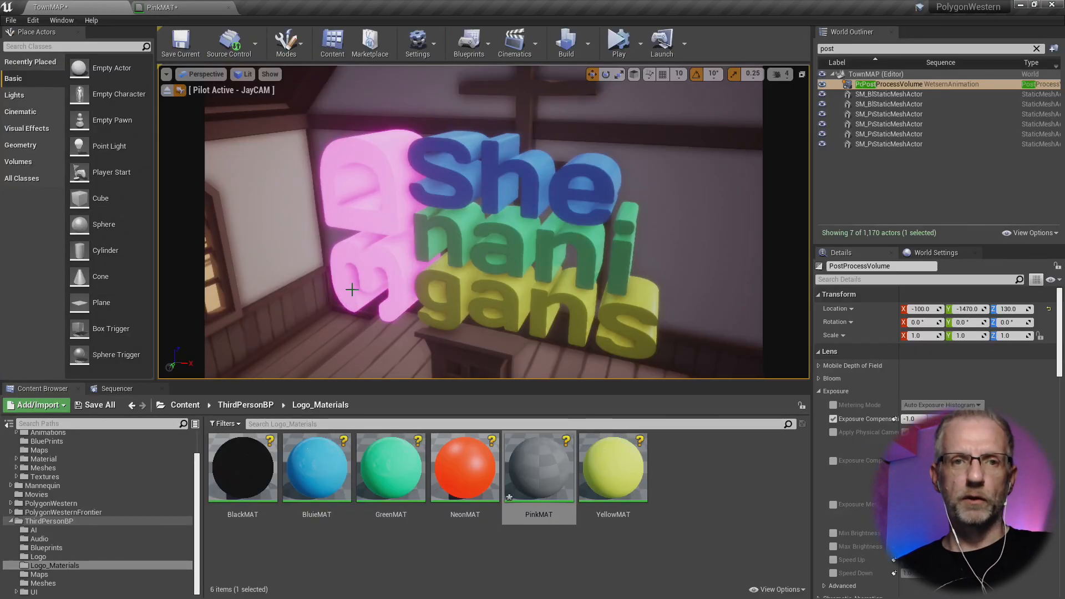
click(194, 8)
drag(364, 252, 407, 206)
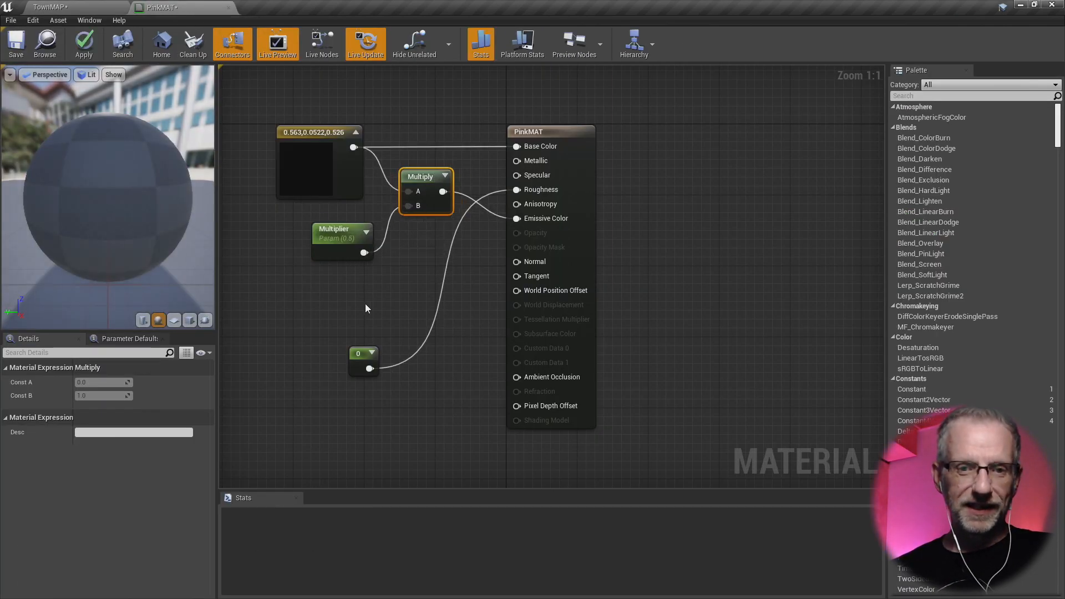
- Set the default value of PinkMAT's Multiplier parameter to 0.2
click(336, 251)
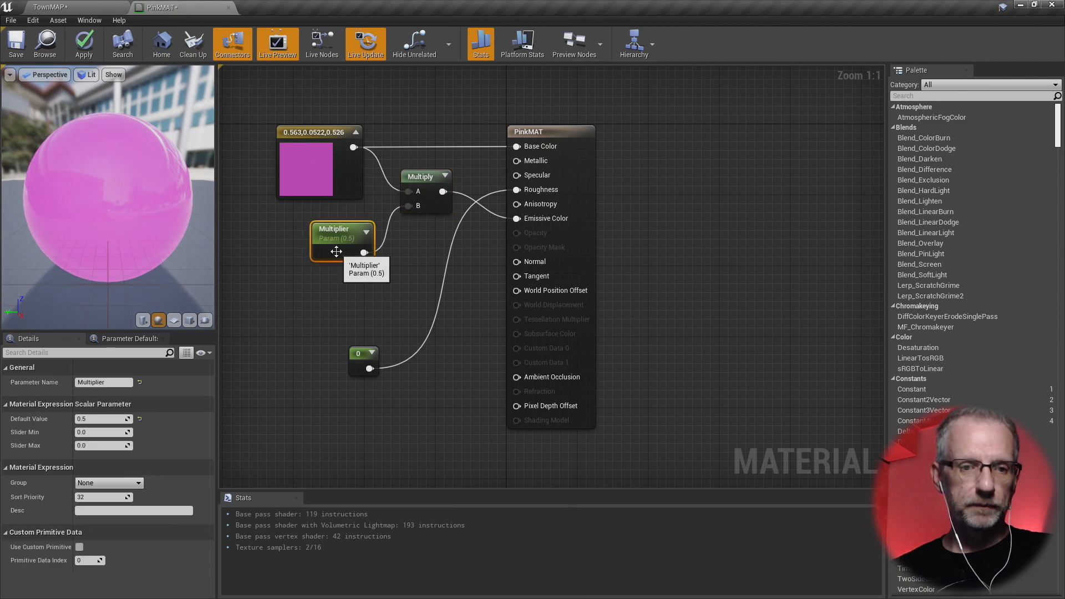
click(103, 419)
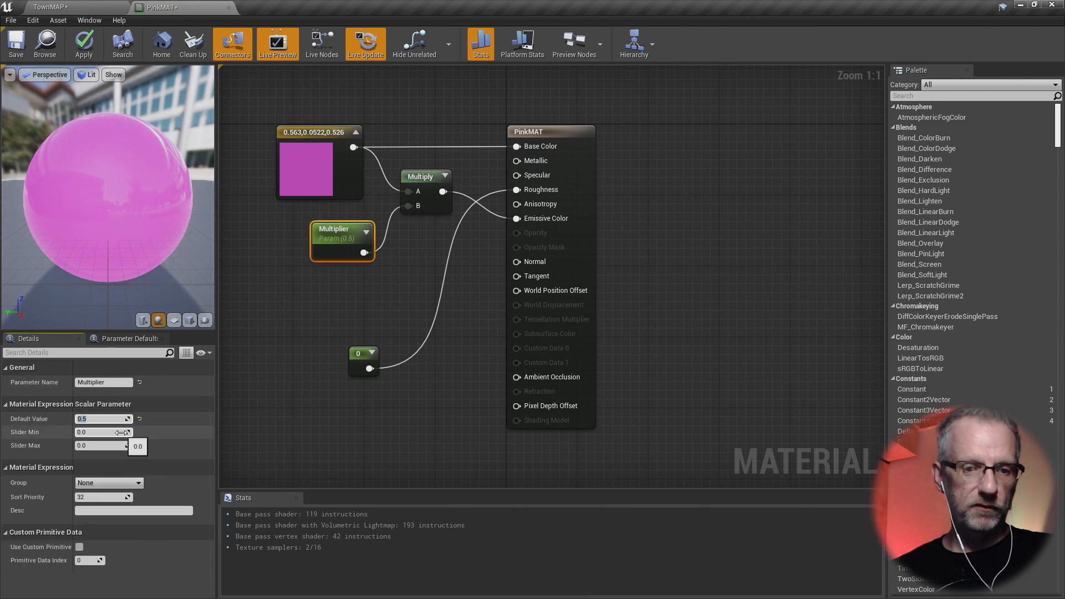
text(0.2)
key(Return)
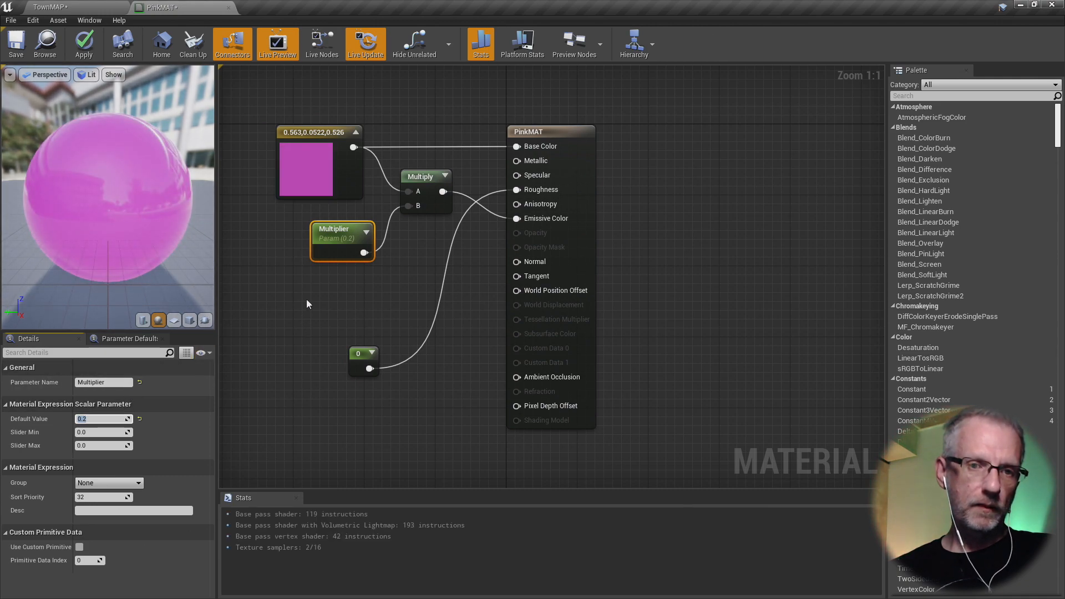
- Save PinkMAT and check the logo's glow in the TownMAP level
click(27, 54)
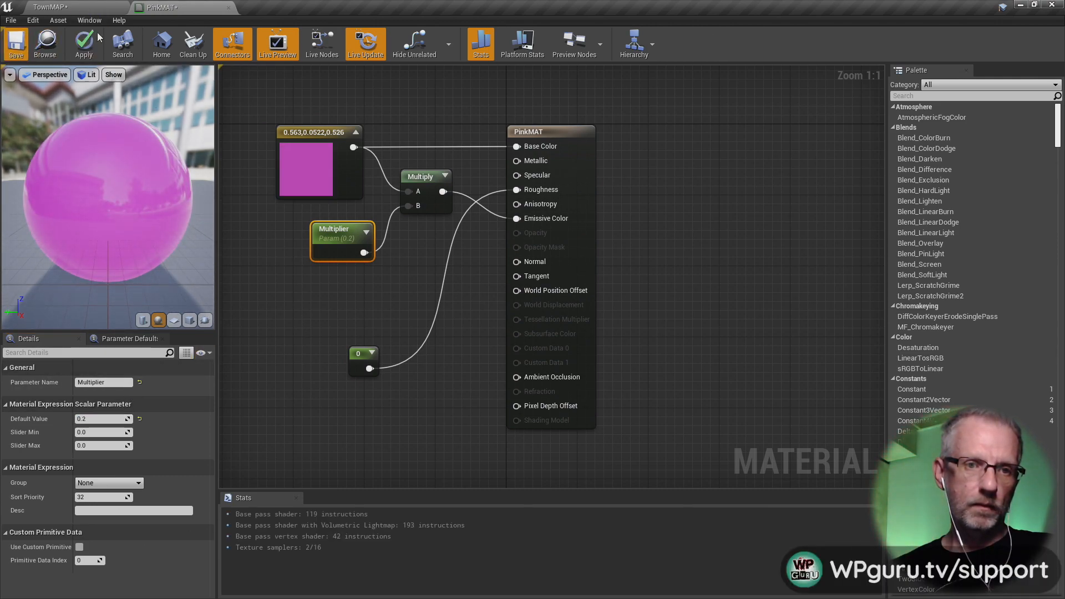
click(98, 3)
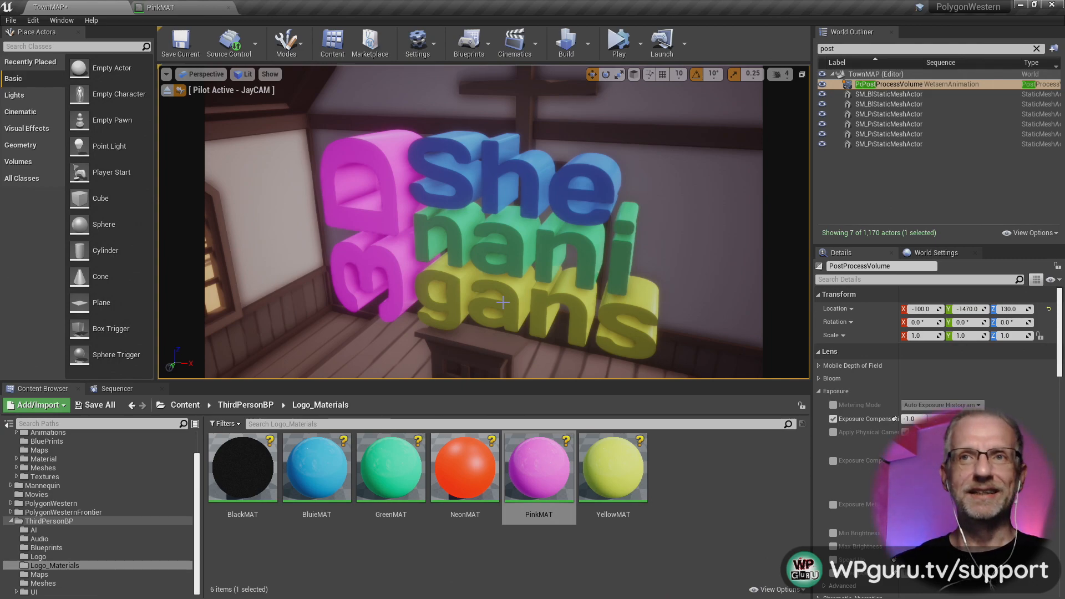
click(166, 8)
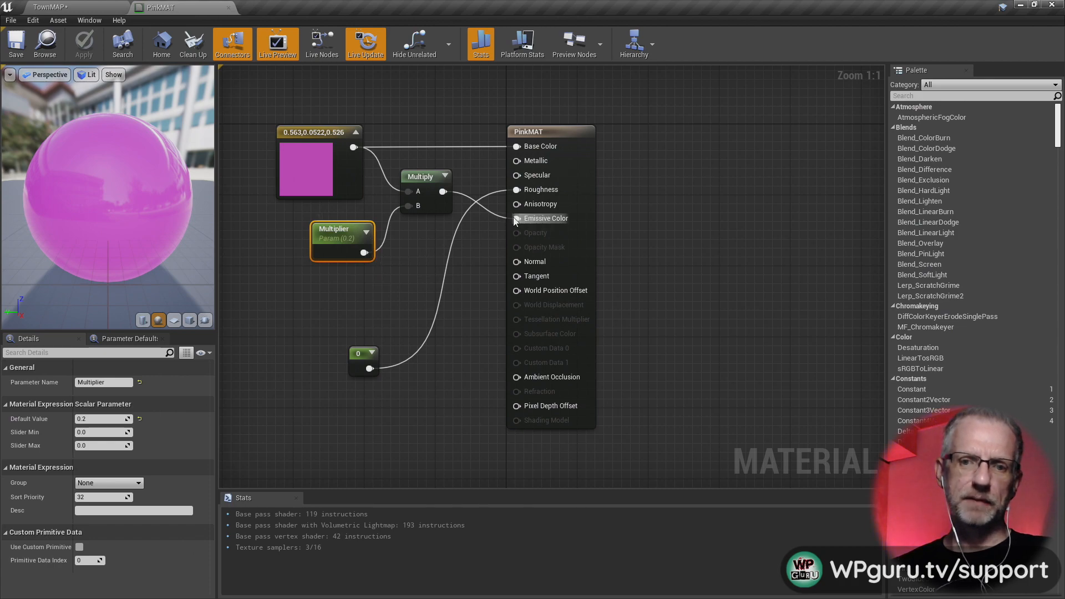
- Set the default value of PinkMAT's Multiplier parameter to 0.5
click(103, 419)
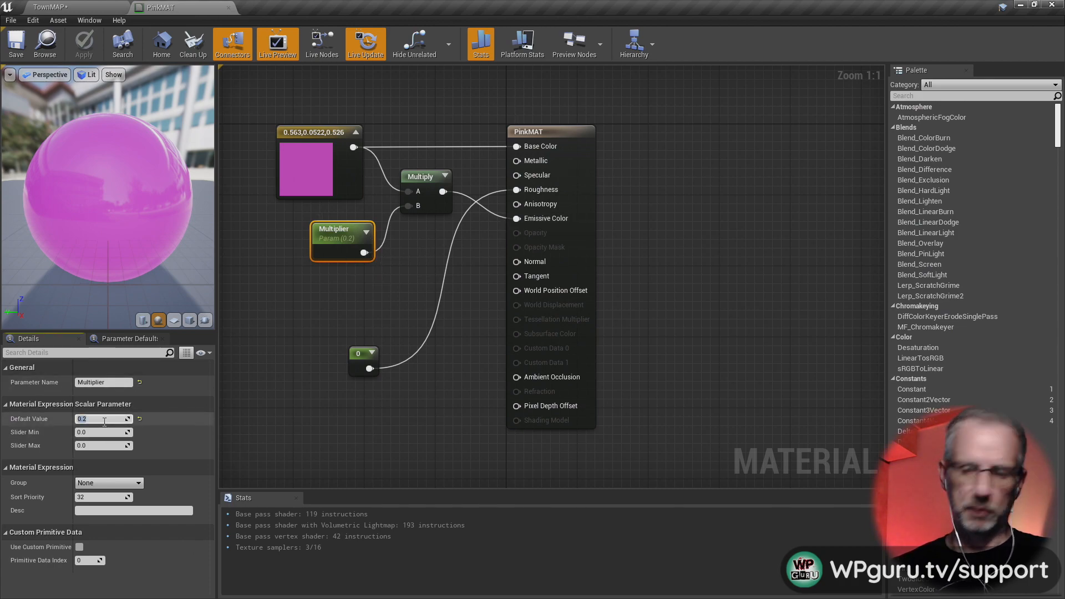
text(0.5)
key(Return)
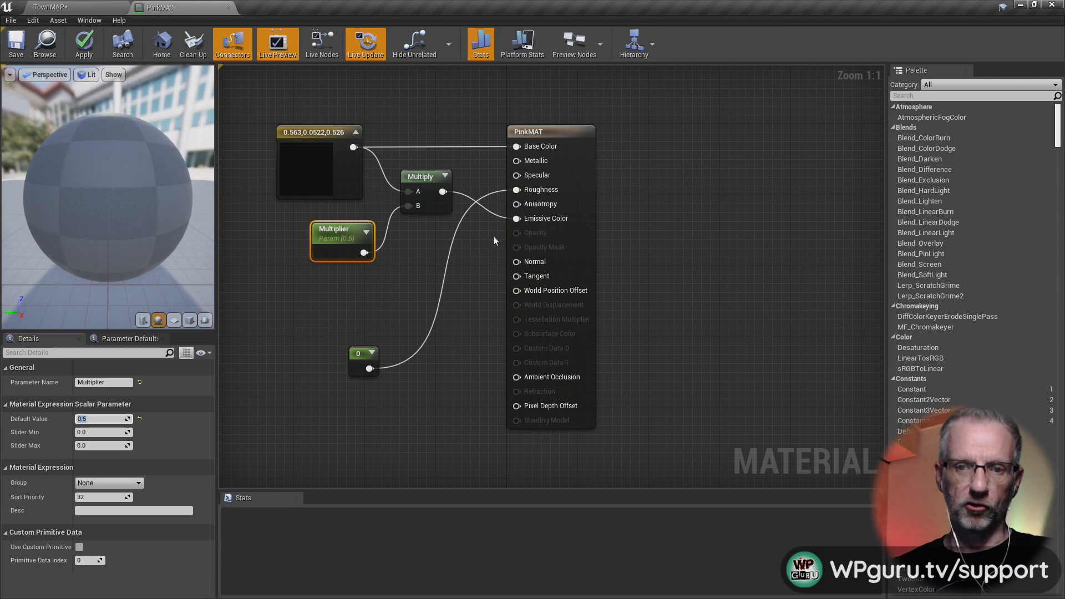
- Break the link into PinkMAT's Emissive Color input, then save and close the material
right_click(517, 218)
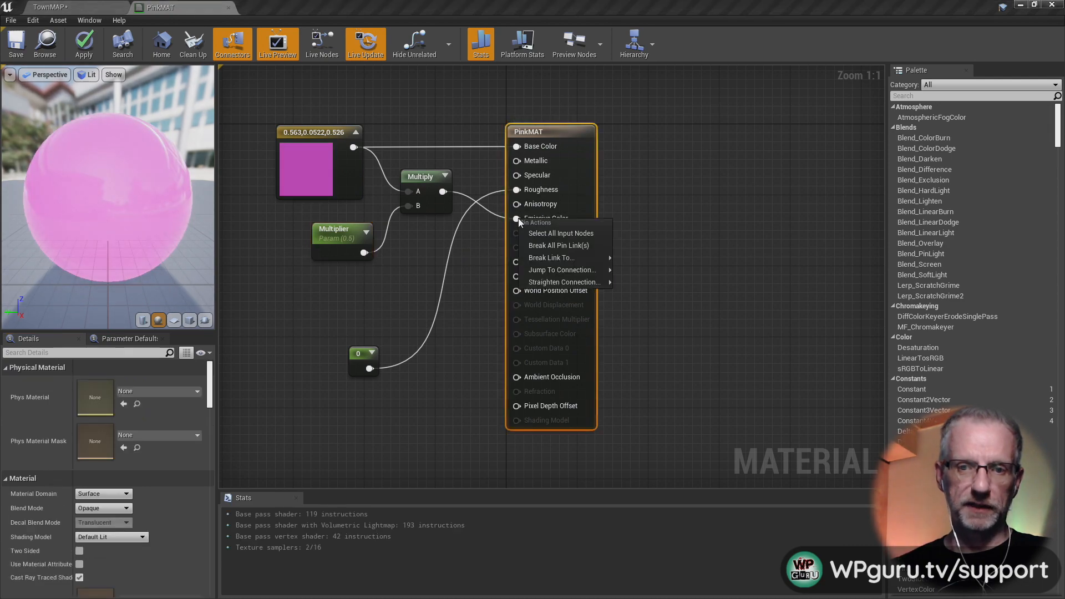
click(553, 245)
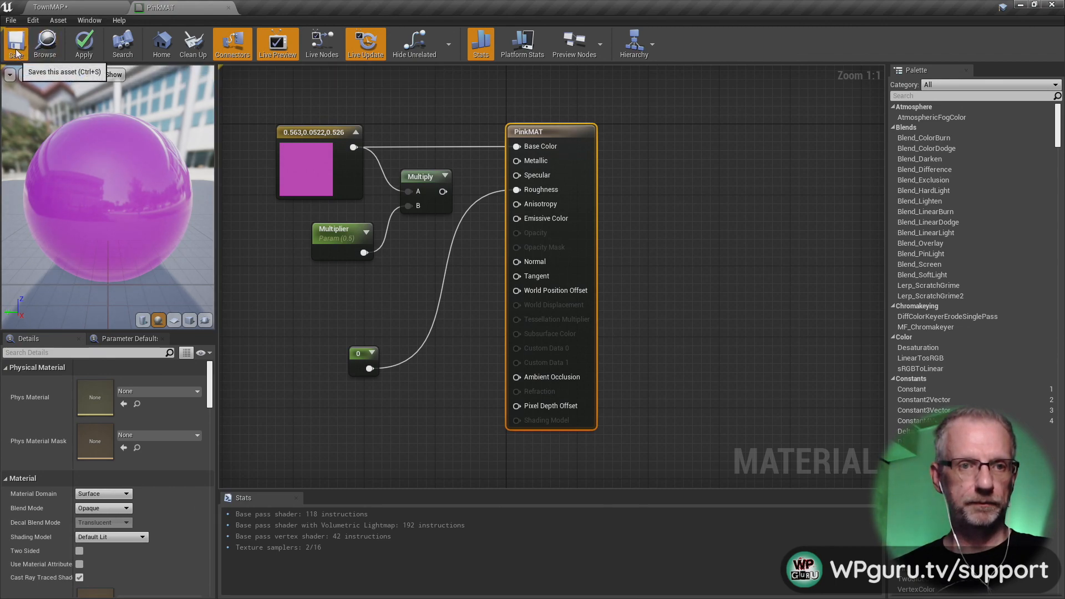
click(227, 7)
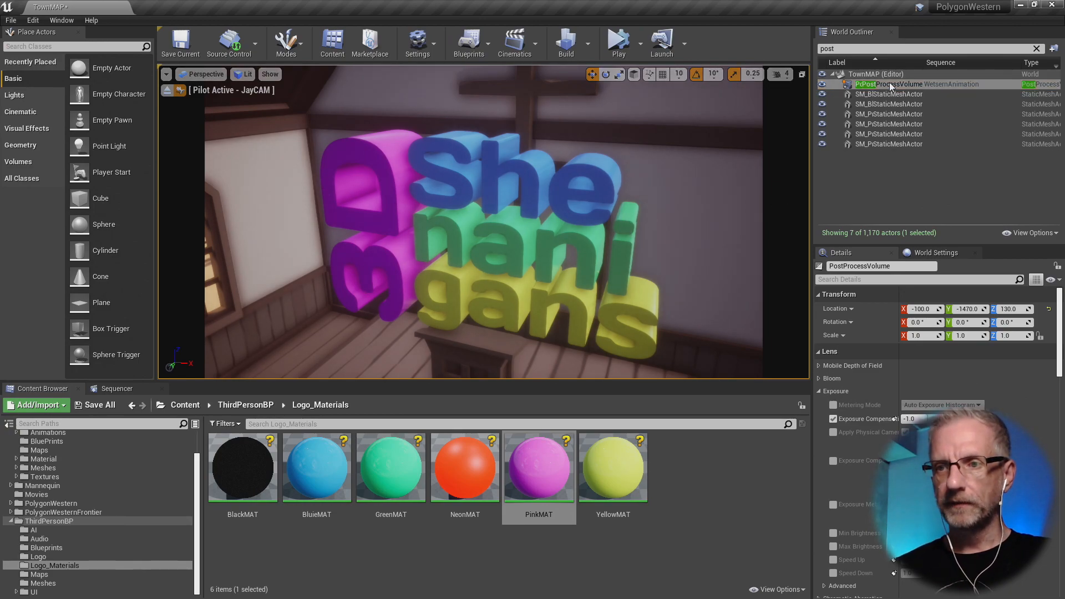
- Filter the level's actors for "point" and raise the light intensity of LogoLight1
click(880, 46)
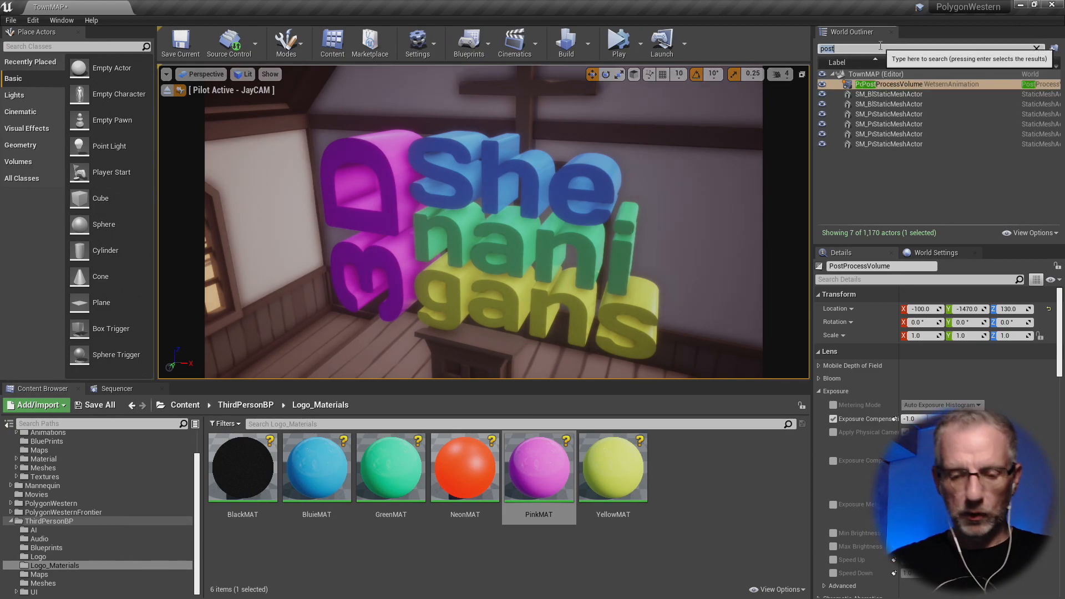
text(ppoint)
key(BackSpace)
key(BackSpace)
key(BackSpace)
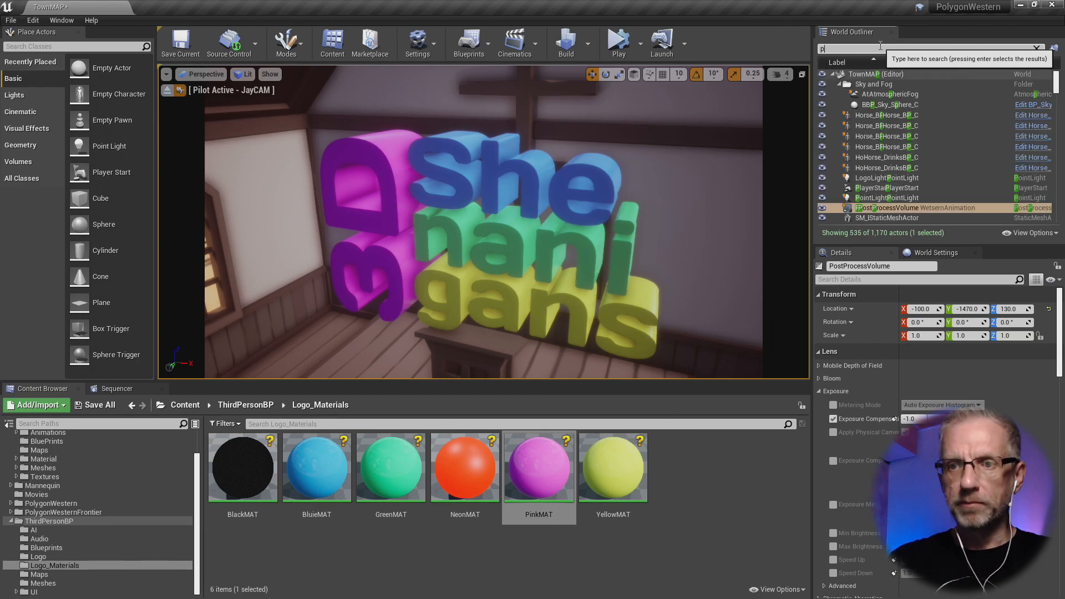
text(oint)
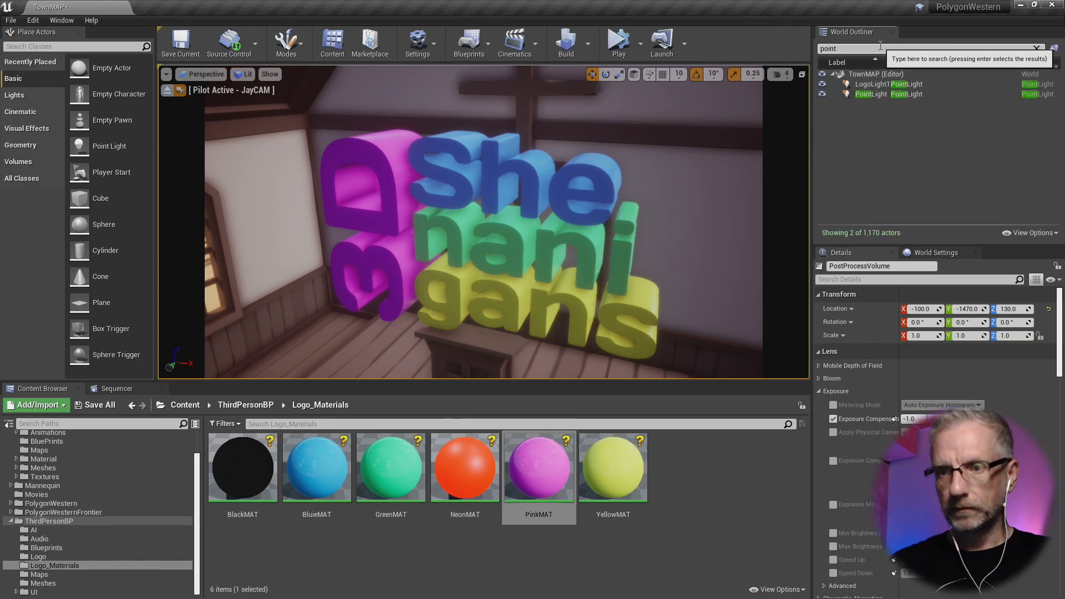
click(872, 85)
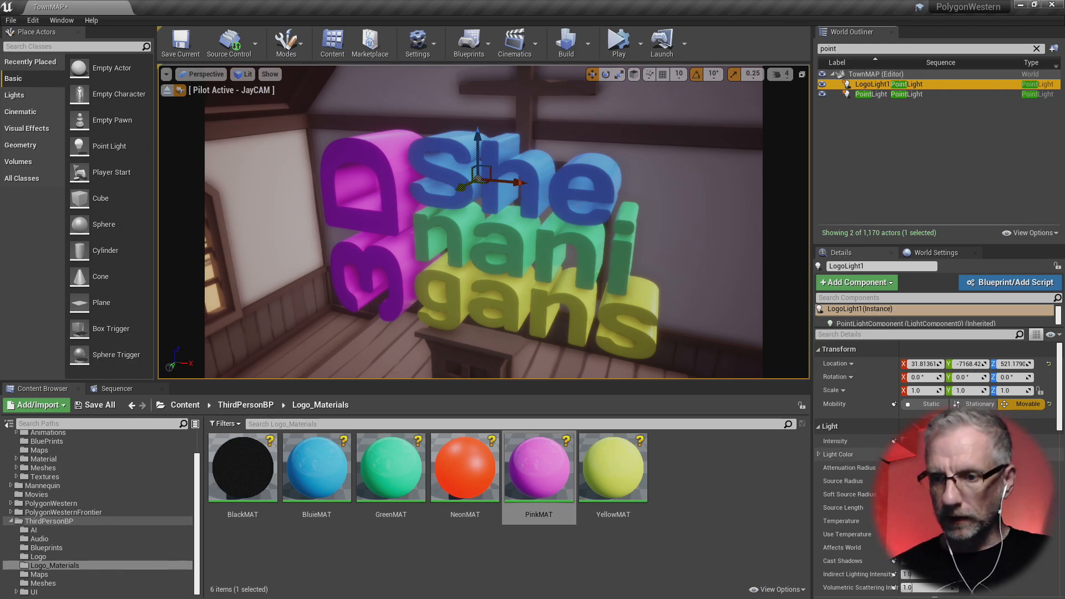
click(927, 441)
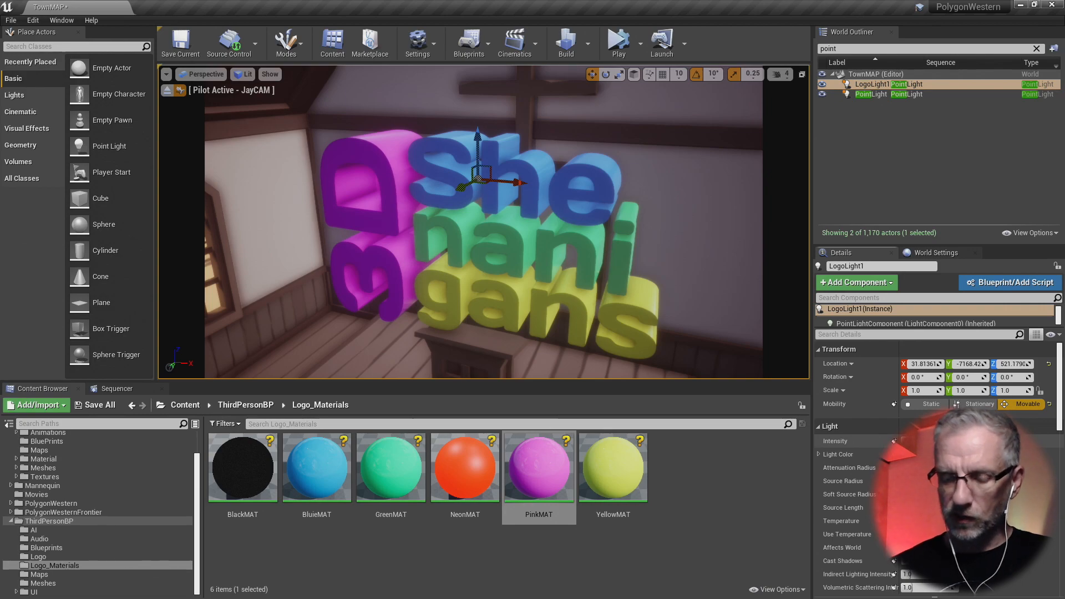
key(Return)
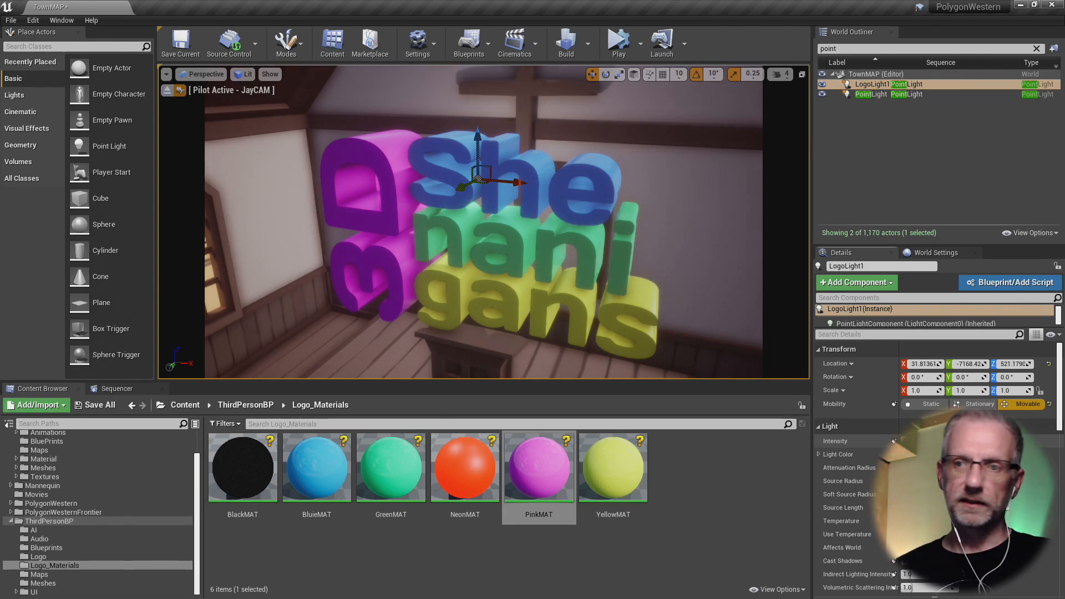
key(Return)
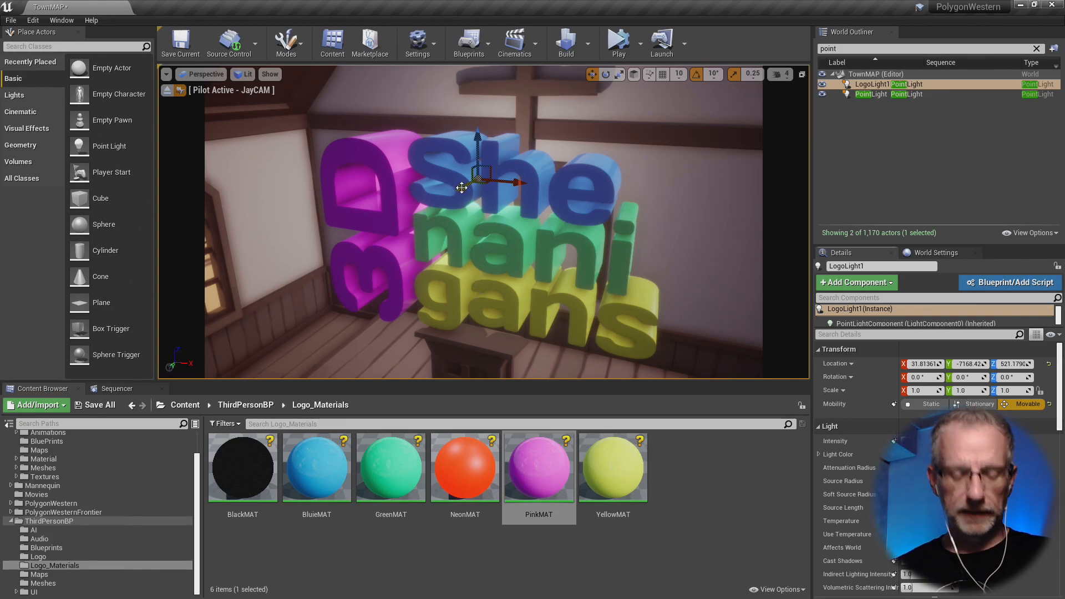
- Duplicate LogoLight1 and move the copy over to the pink "D", at about X -60, Y -7129
alt+drag(461, 188, 404, 299)
drag(421, 233, 514, 290)
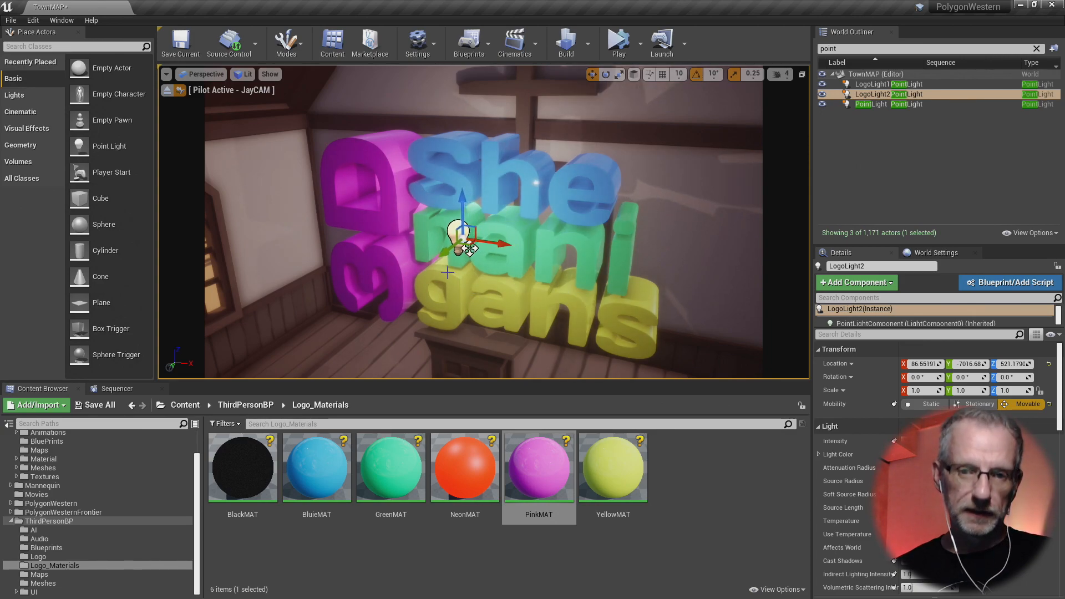
drag(448, 253, 490, 193)
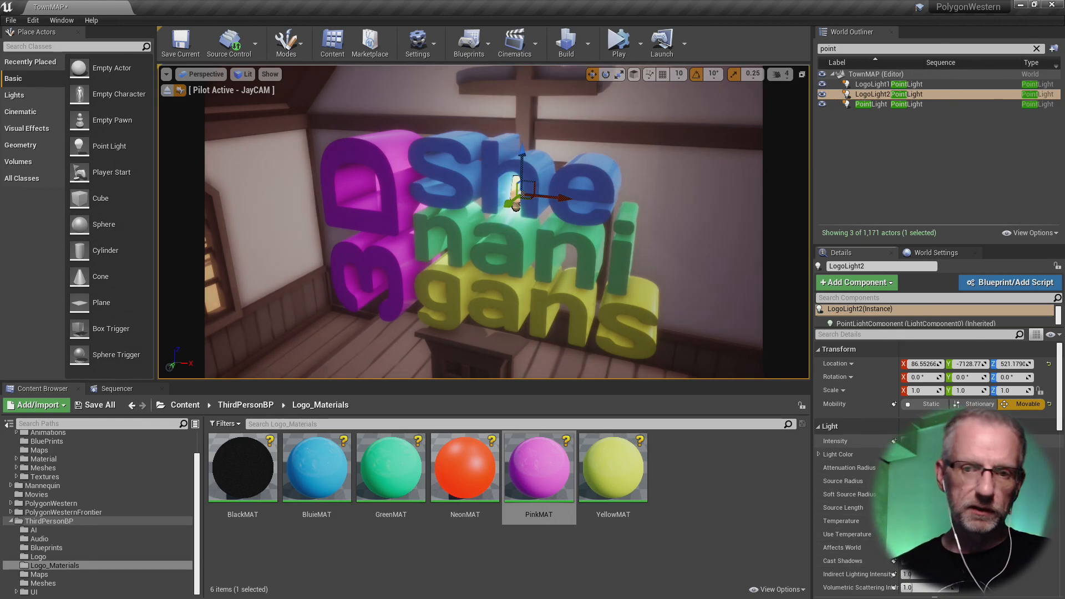
drag(566, 199, 555, 198)
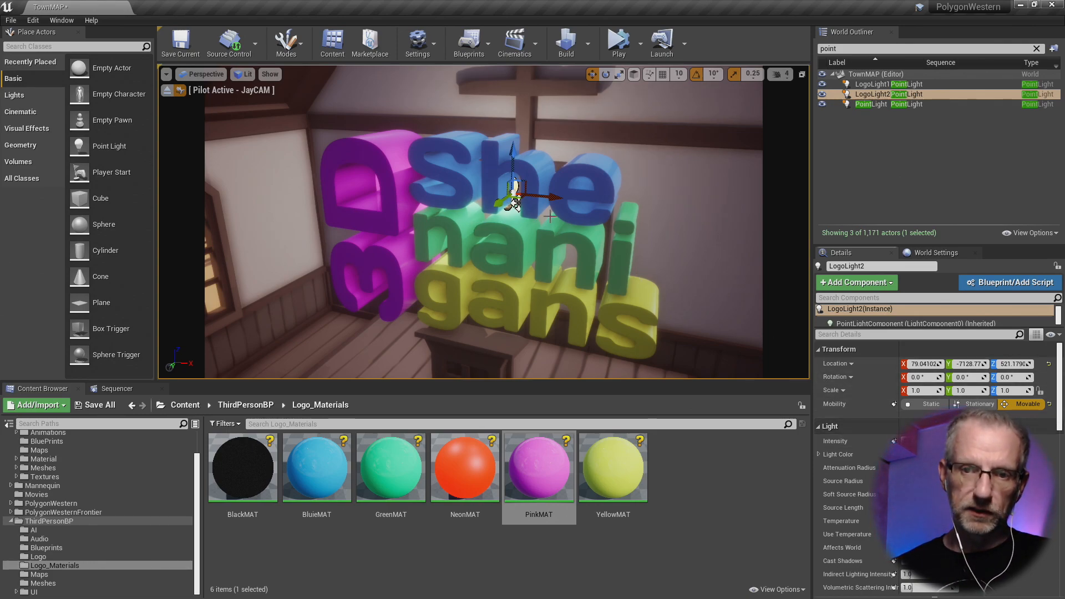
drag(551, 198, 391, 192)
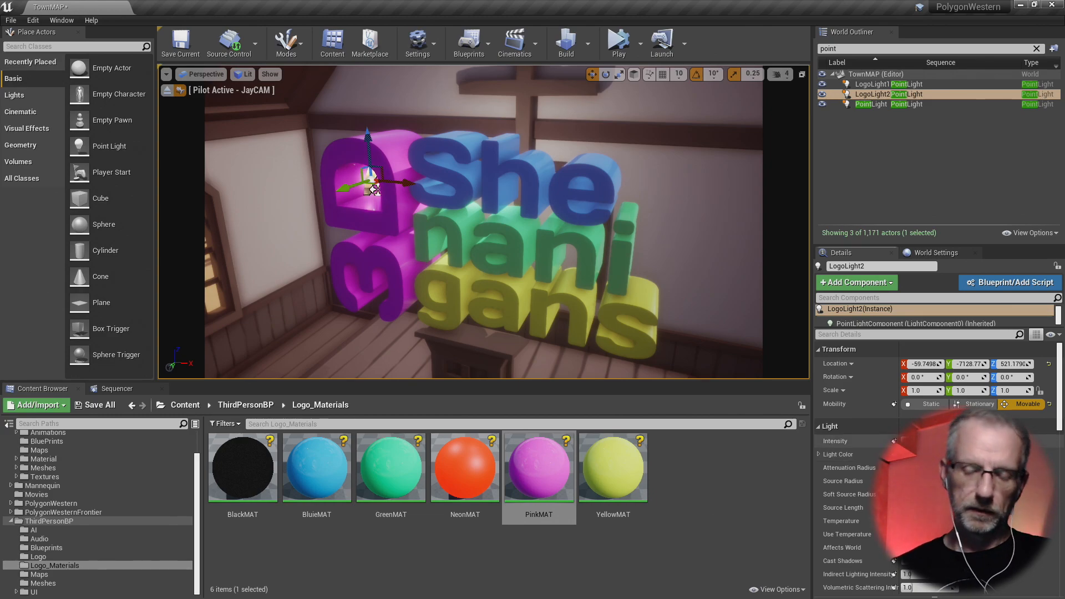
- Reposition LogoLight2 at the pink "D" of the logo, at about X -40, Y -7097, Z 522
drag(341, 190, 408, 183)
drag(346, 191, 308, 237)
drag(347, 205, 443, 221)
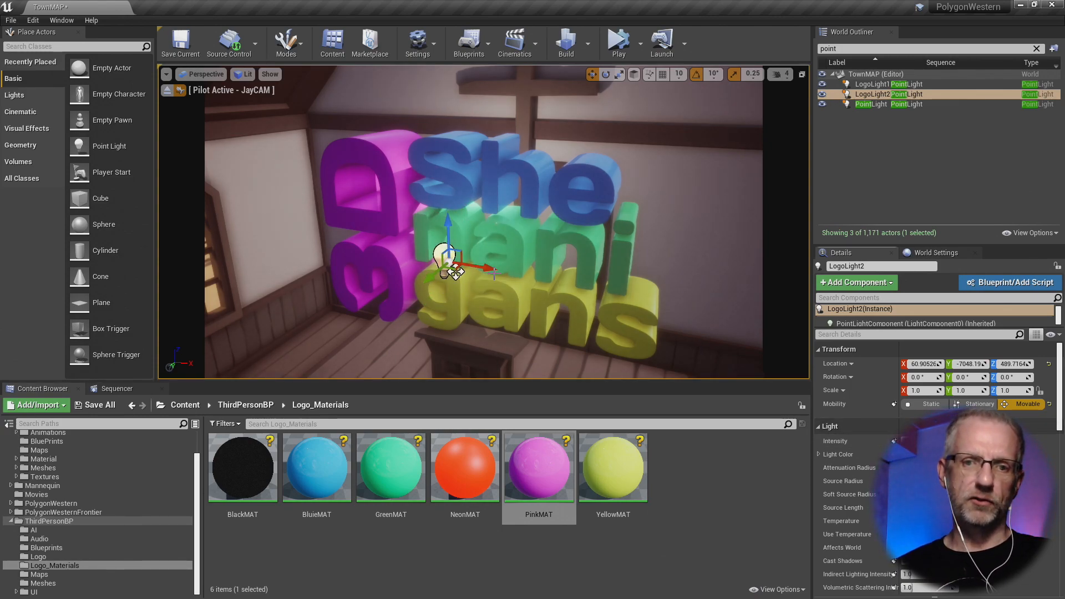
drag(494, 269, 364, 145)
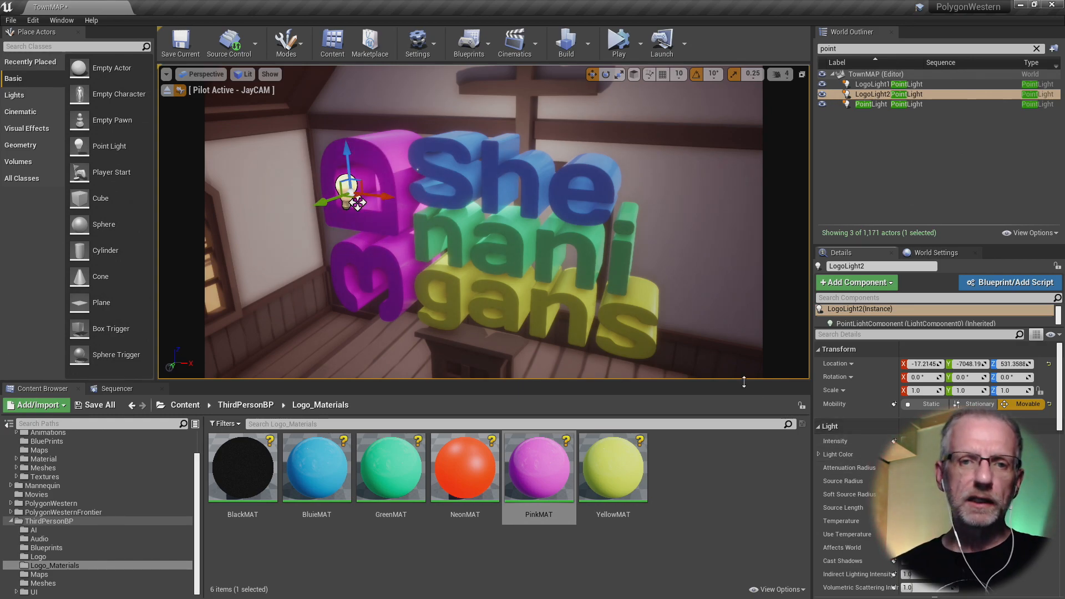
drag(357, 203, 357, 180)
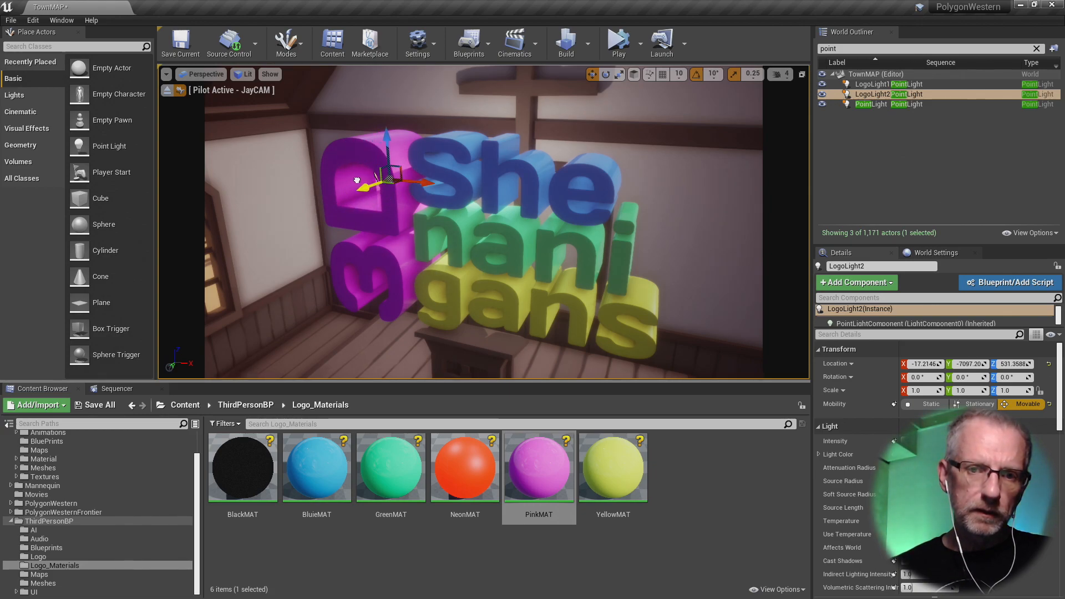
drag(422, 179, 374, 198)
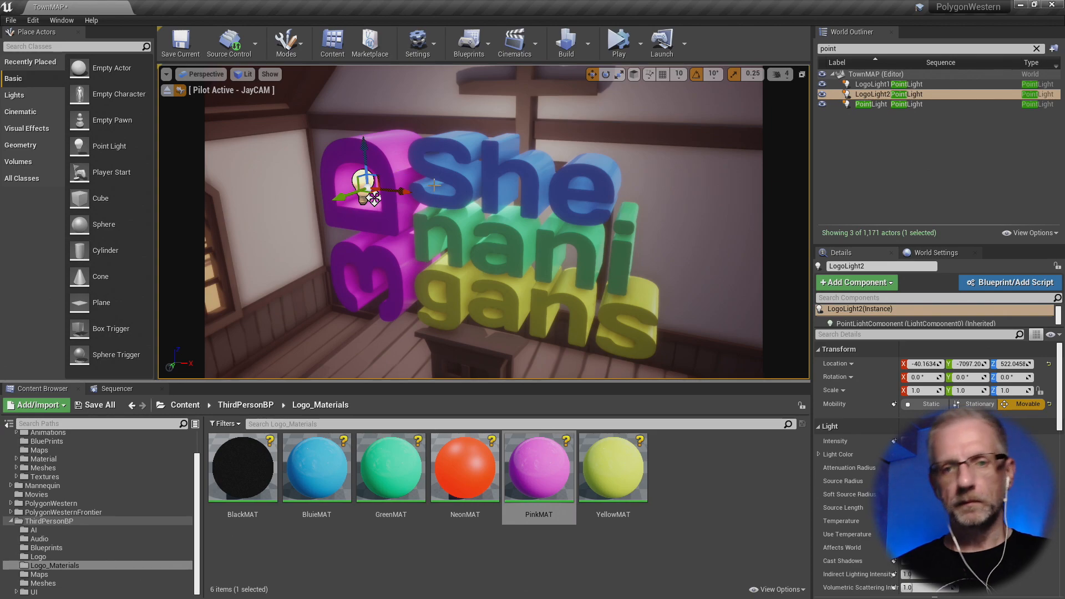
- Move LogoLight2 across to the "e" of "She", at about X 145, Z 535
drag(374, 198, 626, 204)
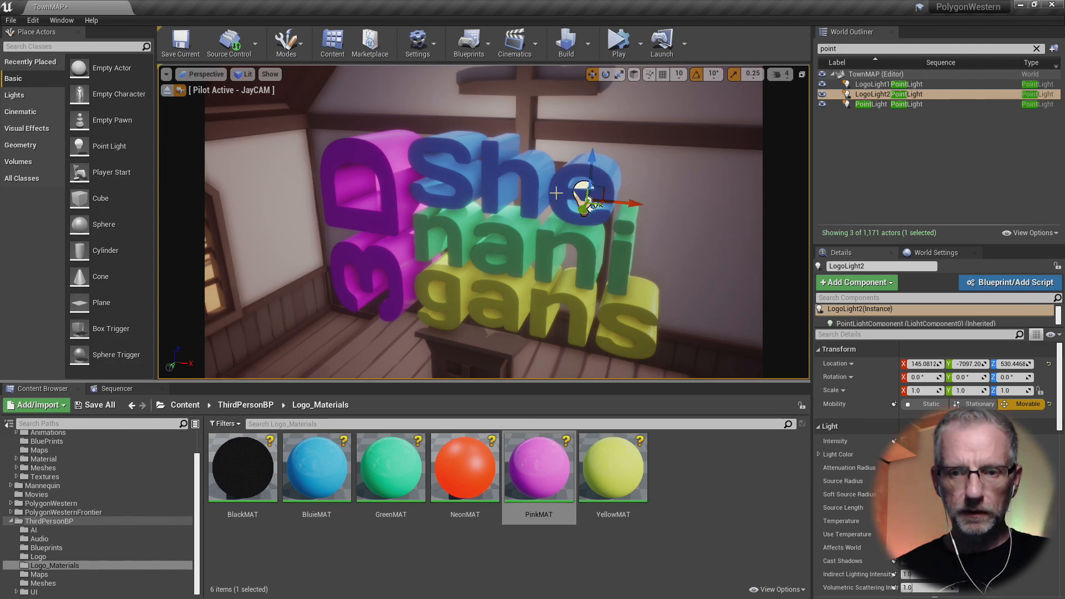
drag(589, 157, 590, 150)
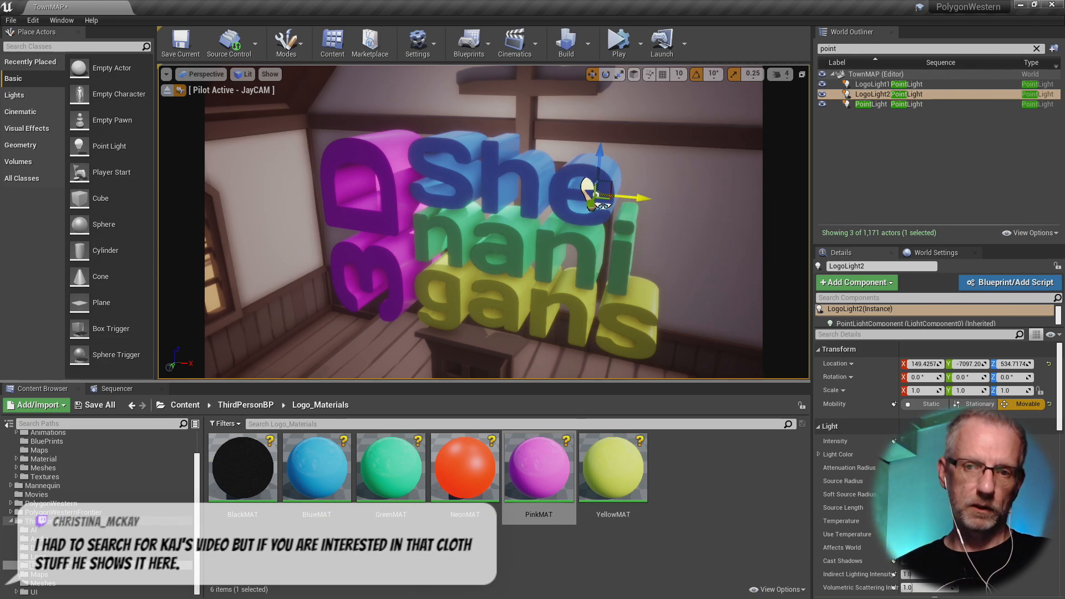
drag(635, 197, 615, 195)
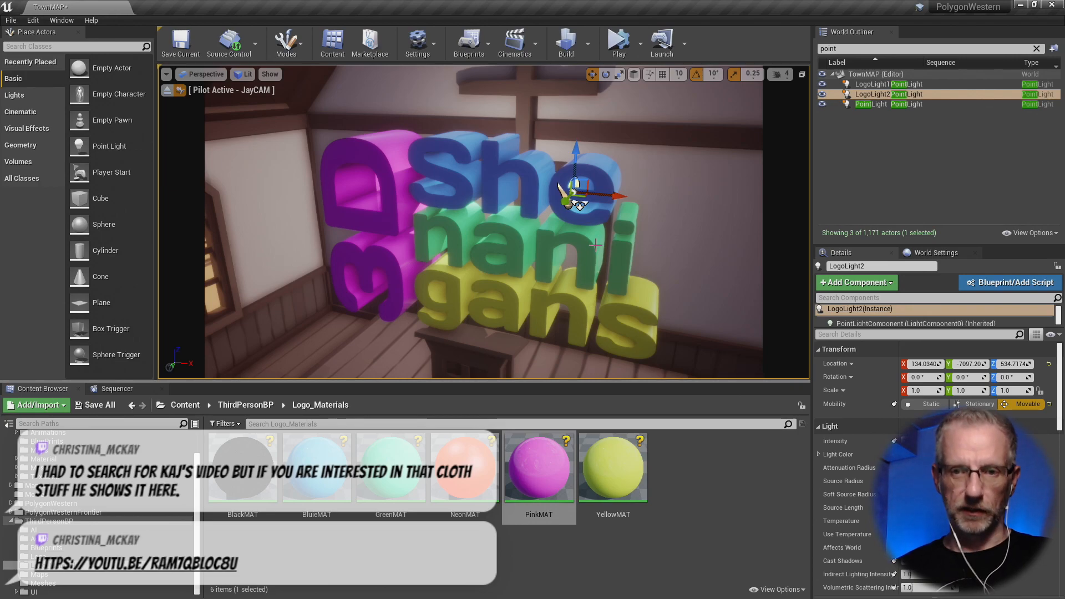
key(ctrl+z)
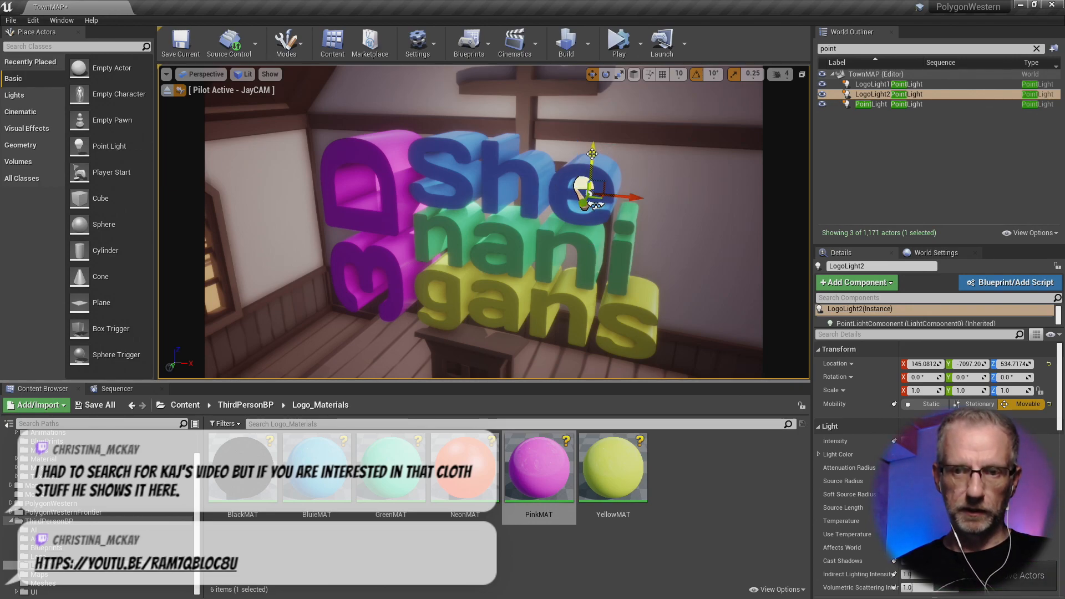
- Duplicate LogoLight2 downward to the second "n" of "nani", at about X 136, Z 483
alt+drag(591, 154, 573, 237)
drag(629, 276, 613, 274)
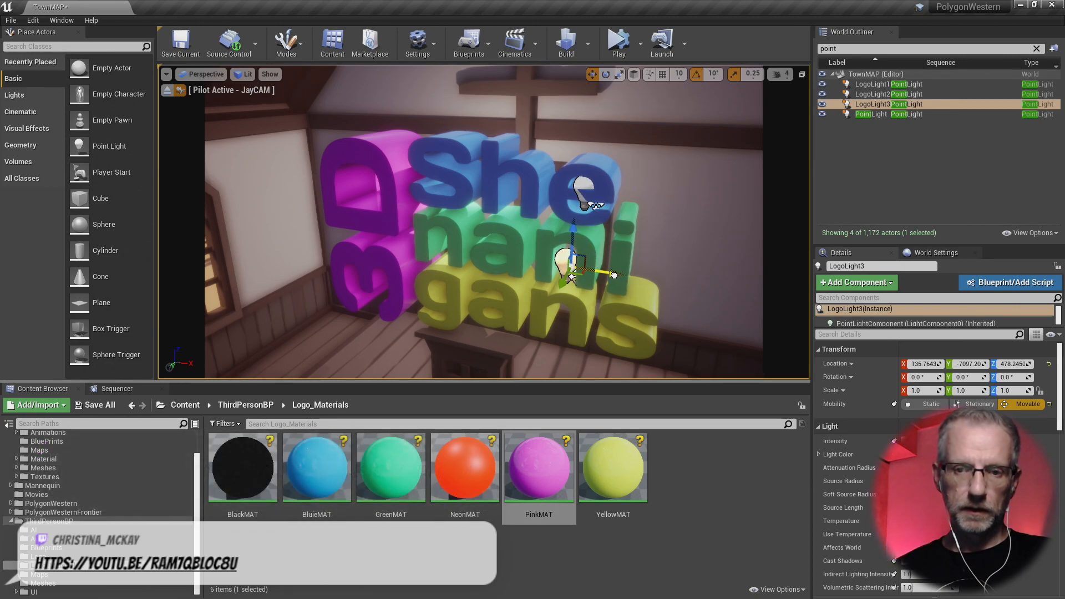
drag(572, 230, 571, 226)
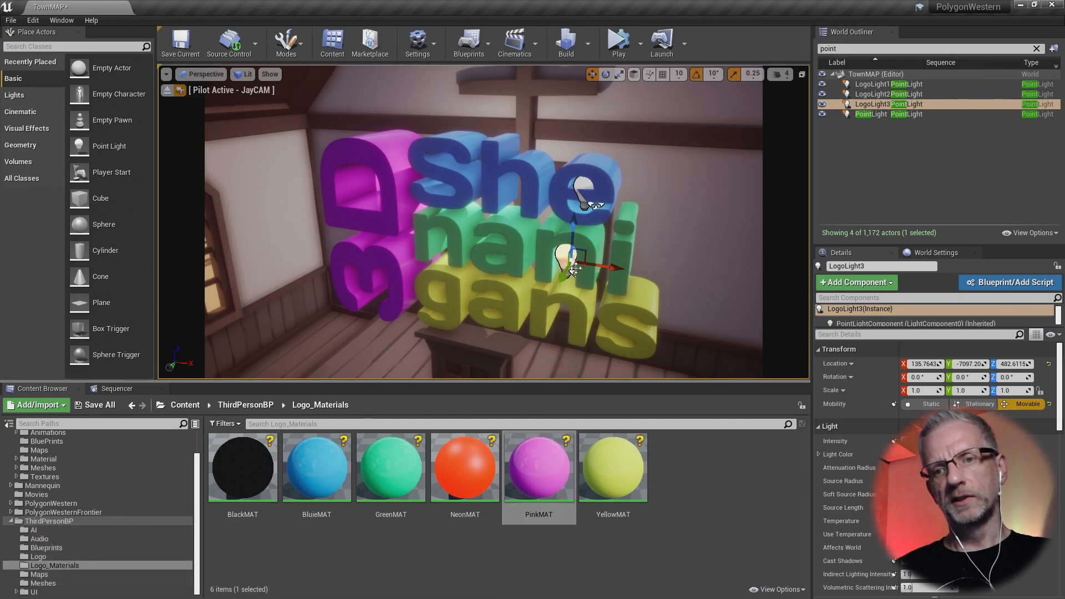
- Duplicate the light down to "gans" at about Z 433, across to the lower pink letter at about X -36, and once more down to about Z 420
alt+drag(574, 229, 555, 293)
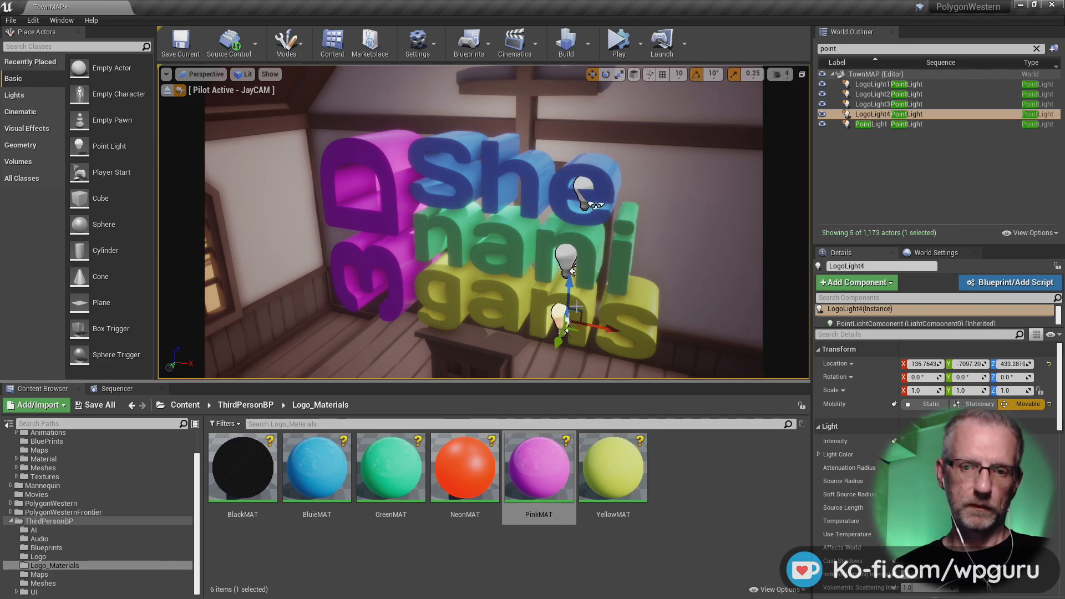
alt+drag(612, 328, 396, 314)
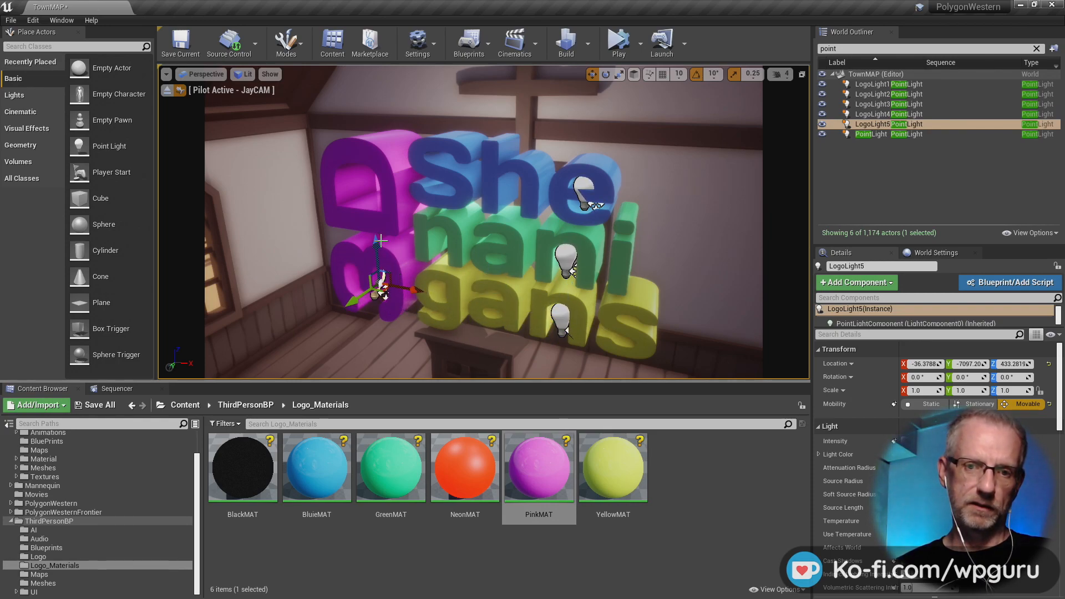
alt+drag(375, 248, 377, 260)
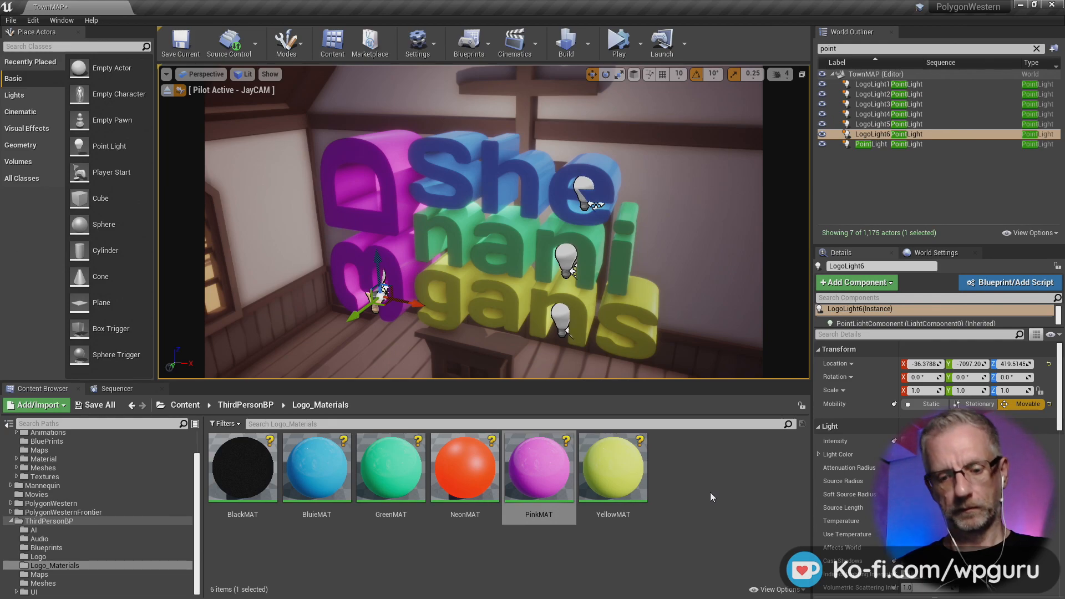
- Hide the editor icons and gizmos in the level view and enlarge the view of the lit logo
key(g)
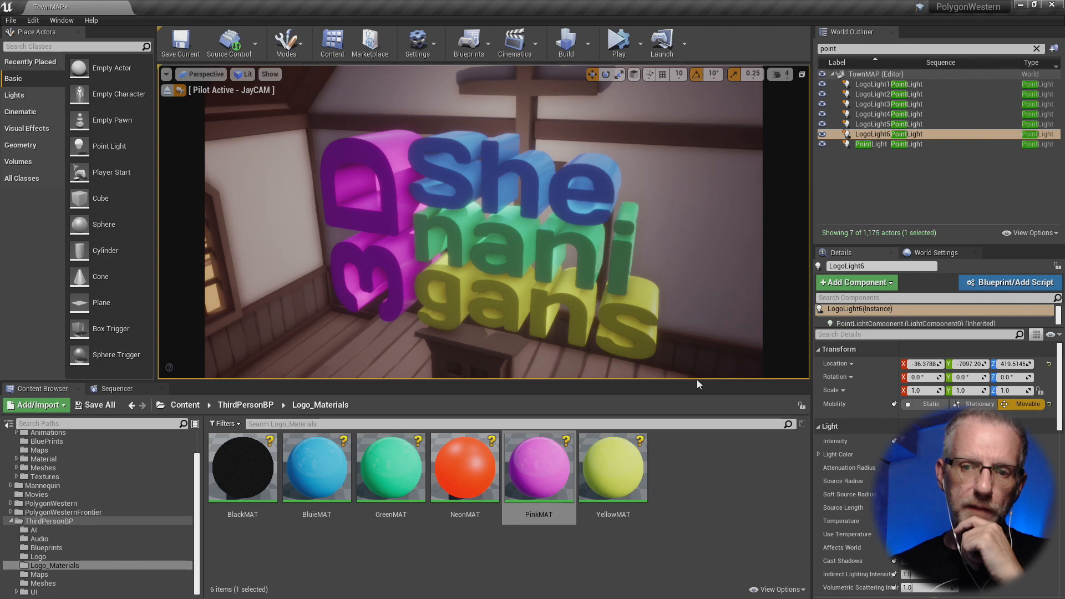
drag(697, 381, 702, 448)
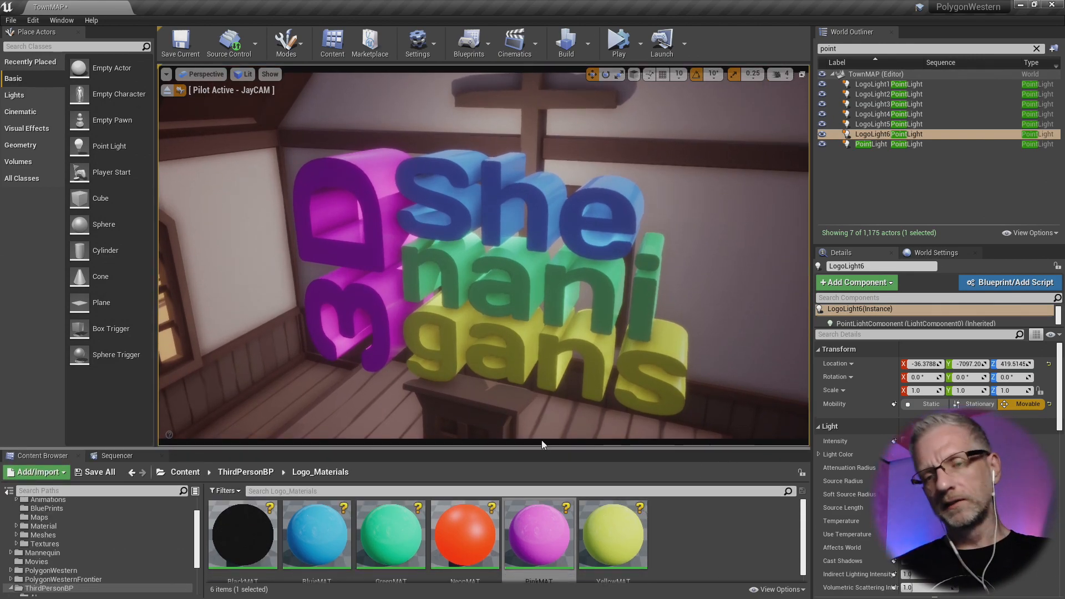
- Switch to the Western folder in File Explorer, play Western Animation FINAL.mp4 and mute its sound
key(super)
mouse_move(111, 592)
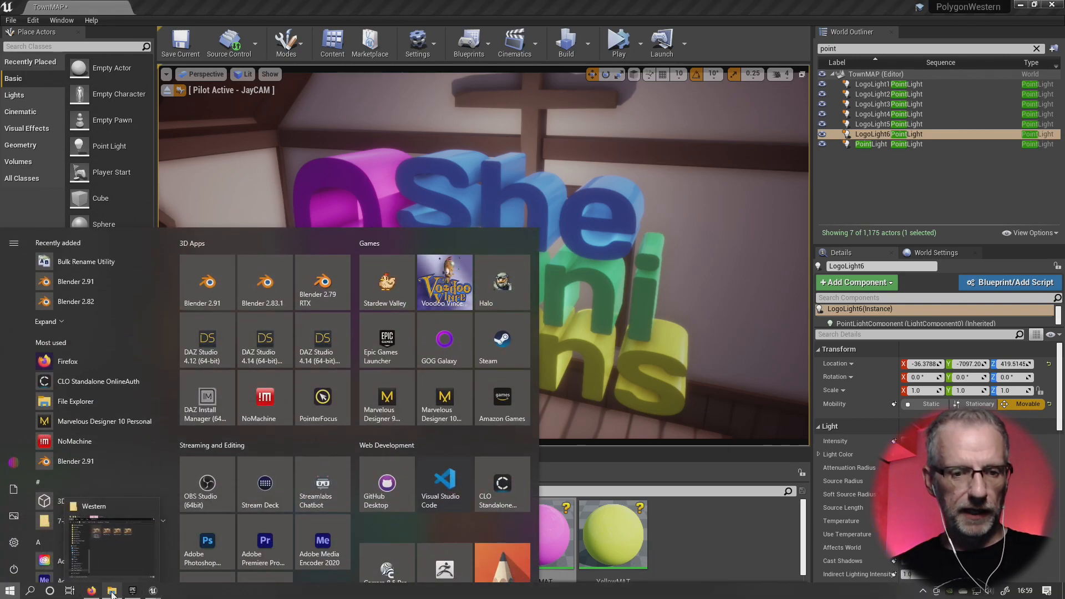
click(140, 559)
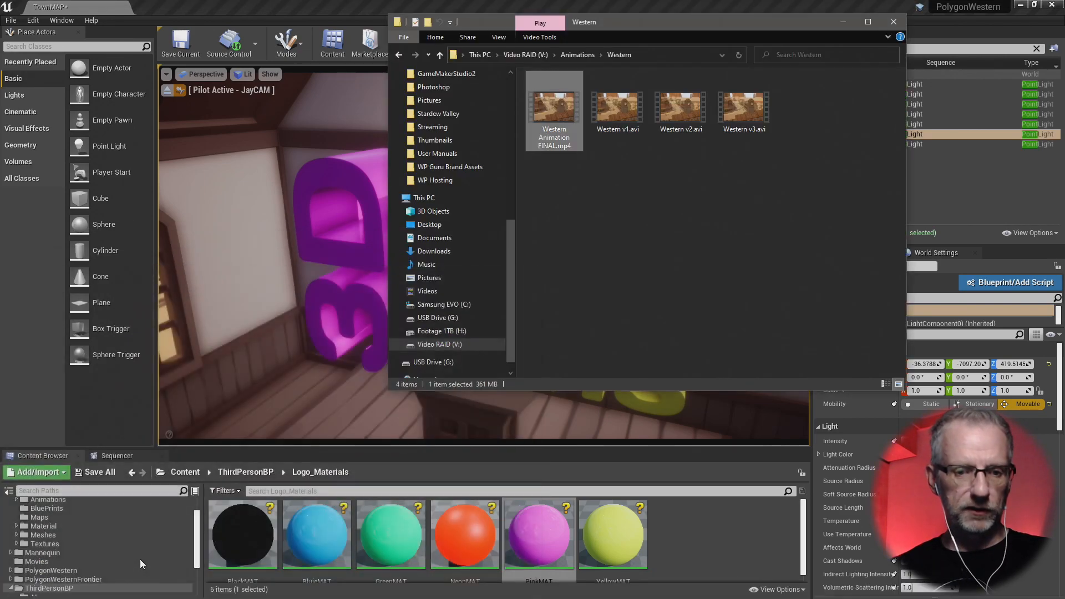
double_click(565, 105)
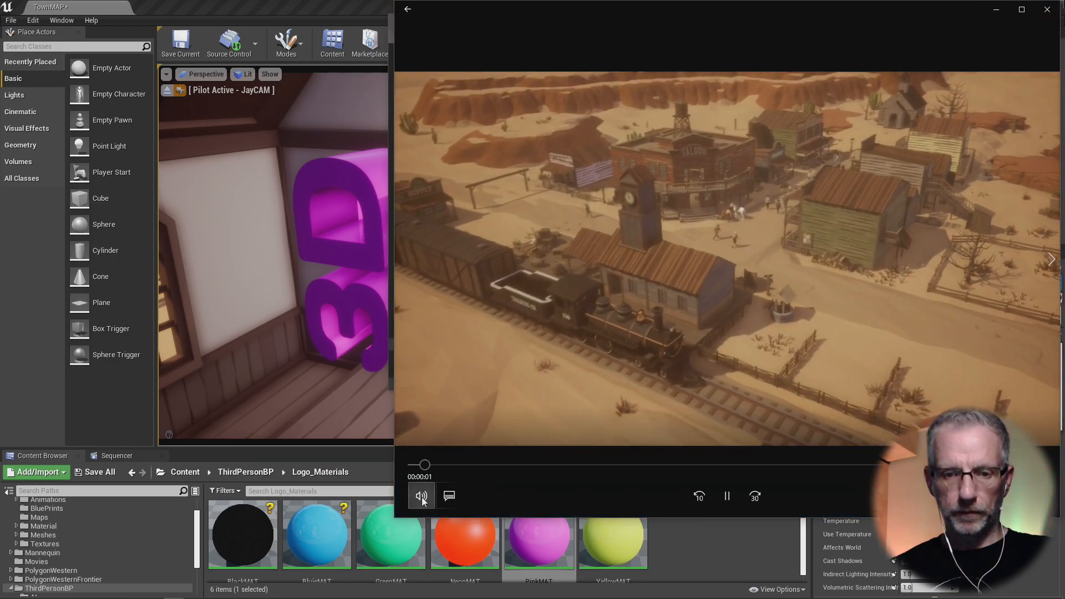
click(421, 495)
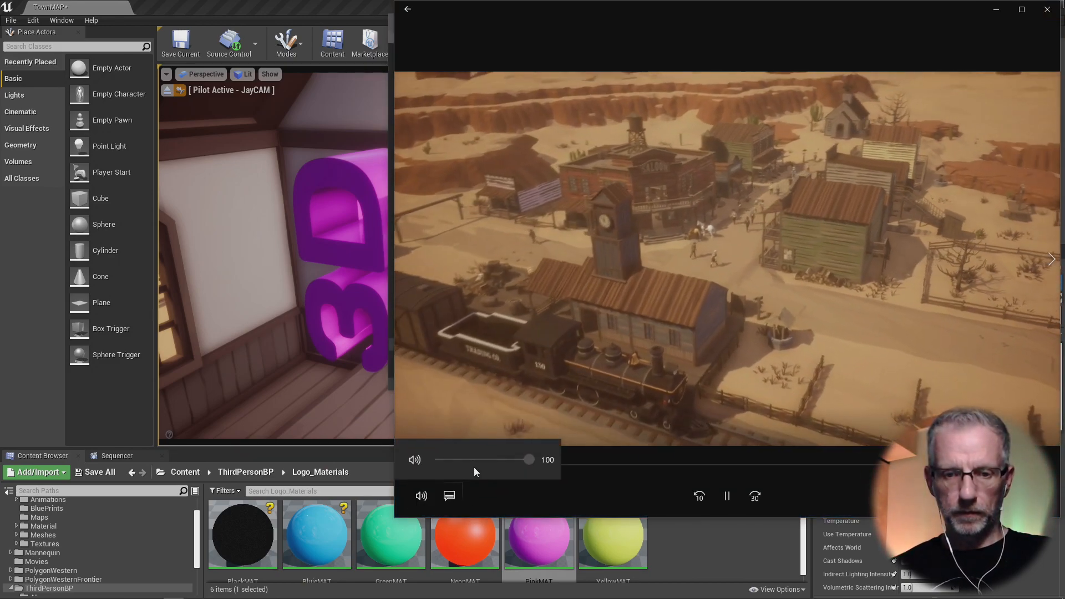
drag(528, 464, 417, 451)
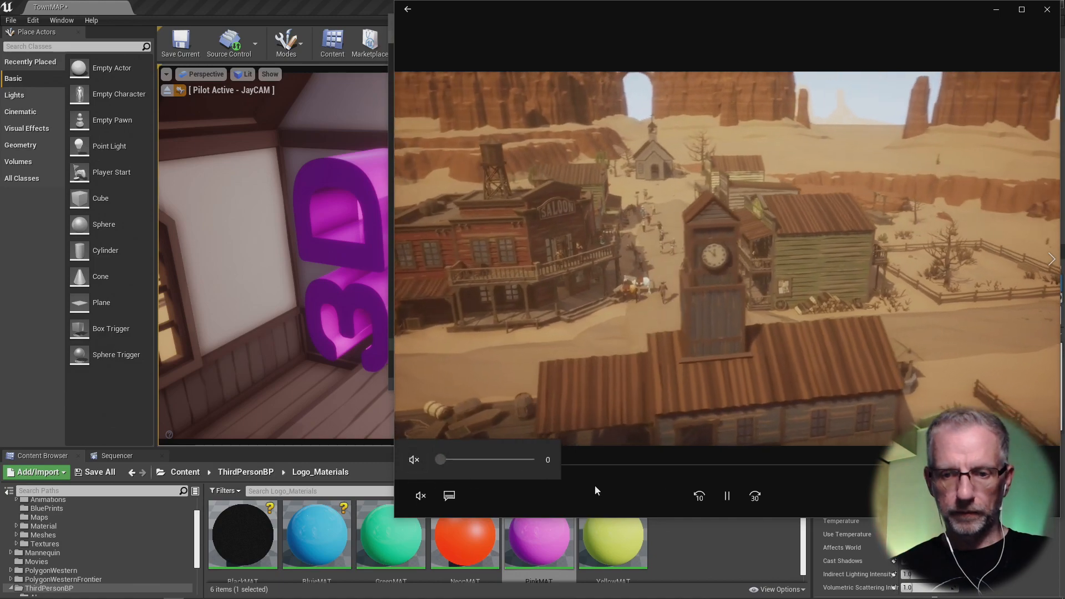
- Seek the video to the church-interior logo shot at 00:00:52 and pause it there
click(726, 488)
drag(684, 464, 799, 470)
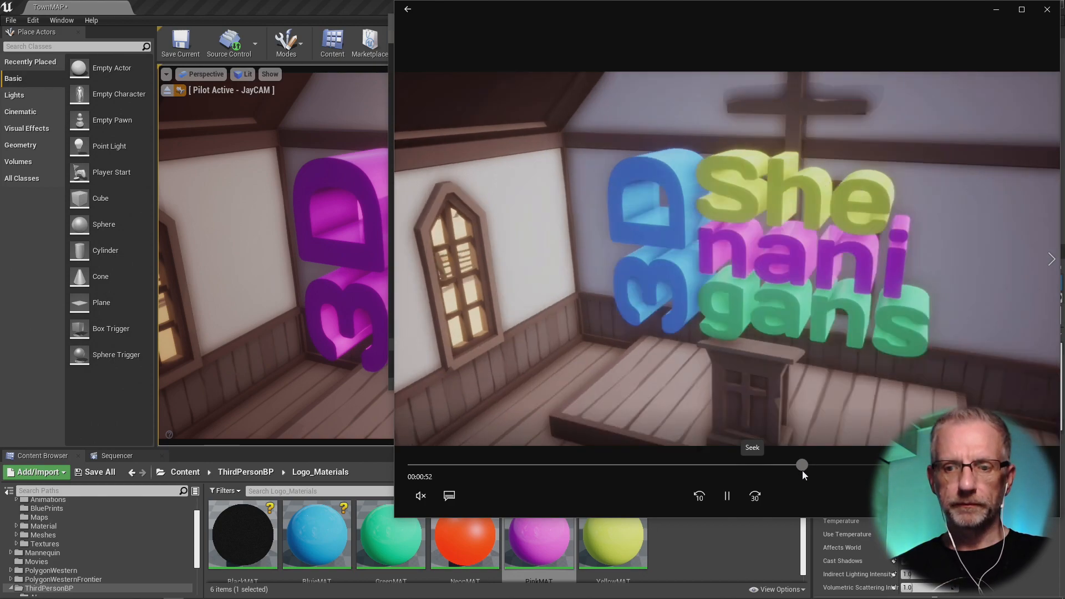
click(727, 496)
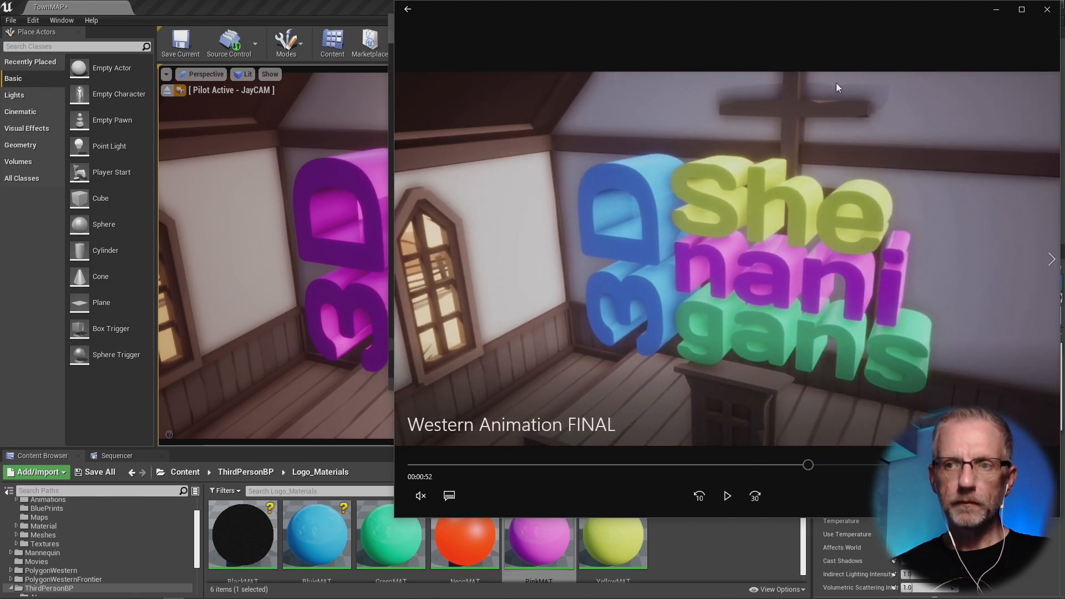
- Compare the paused video's logo lighting with the point-lit logo in the level view, and return to the Unreal Editor
drag(943, 10, 936, 250)
click(839, 25)
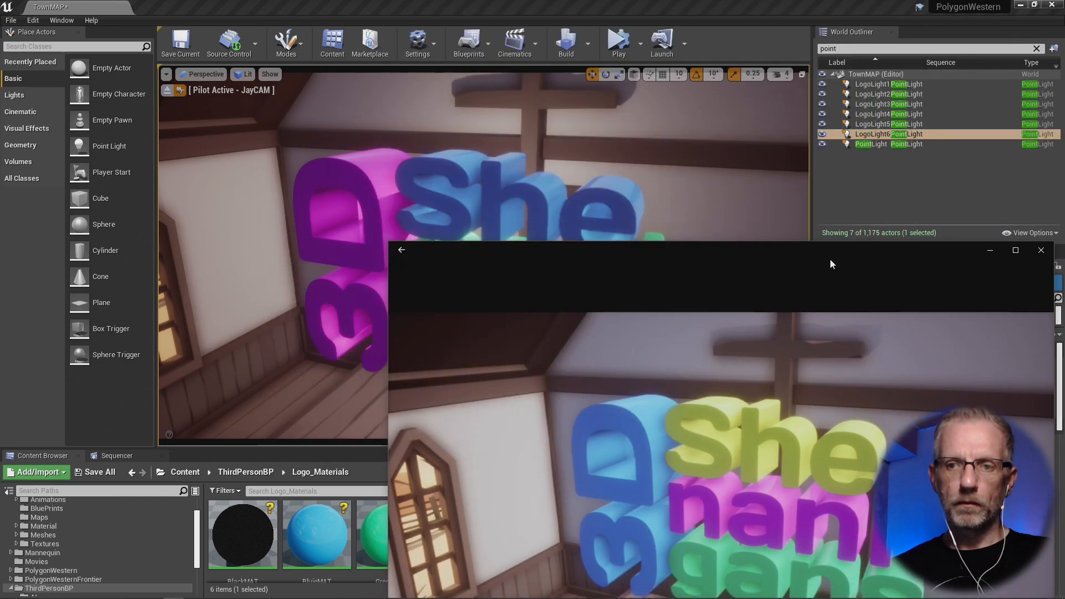
drag(833, 255, 821, 476)
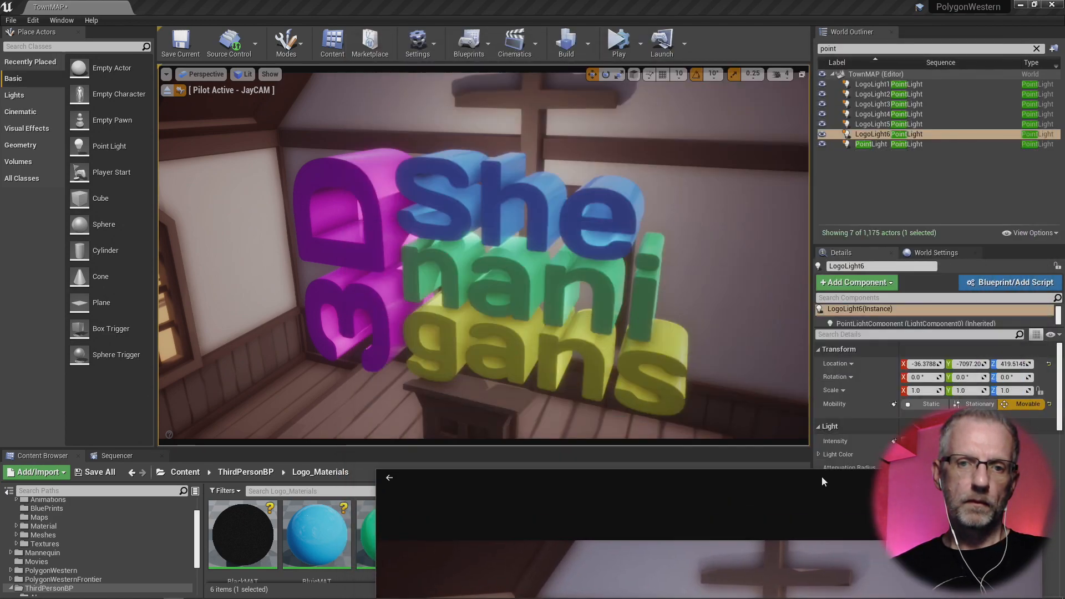
drag(822, 478, 803, 91)
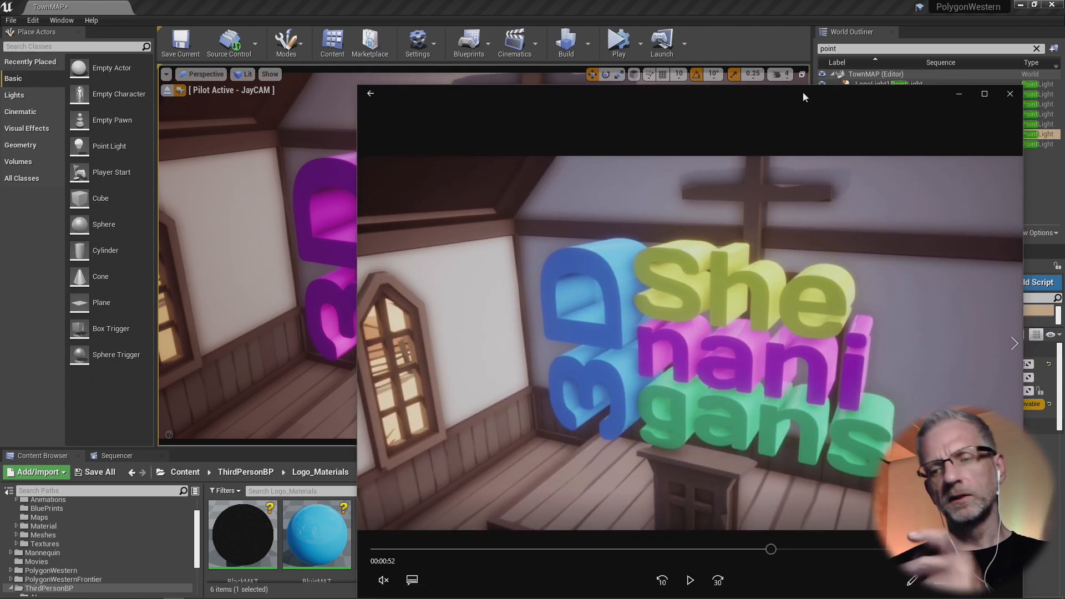
drag(803, 91, 782, 473)
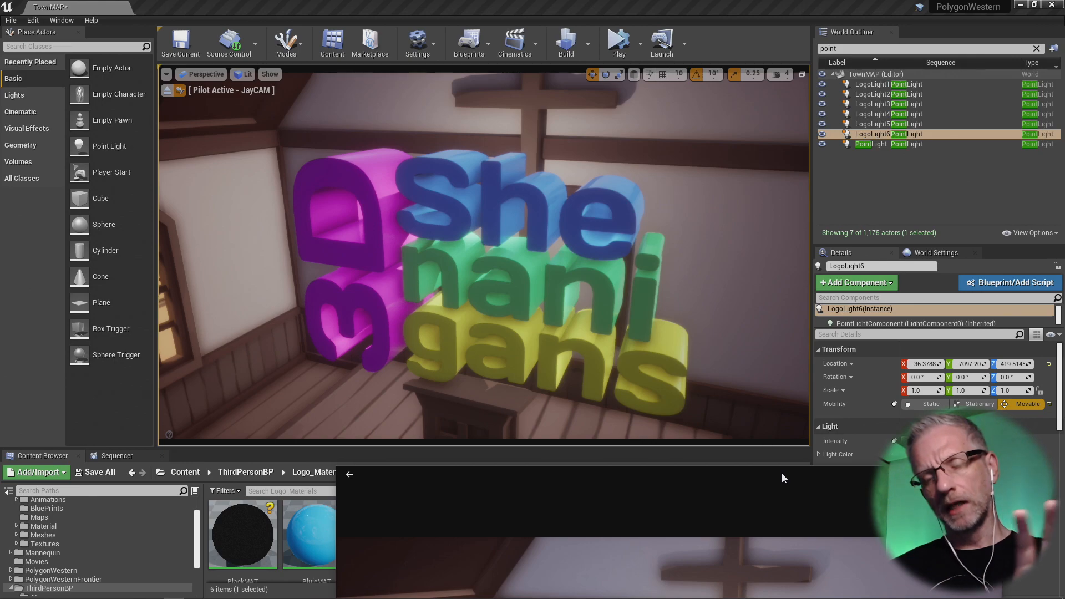
drag(781, 472, 781, 72)
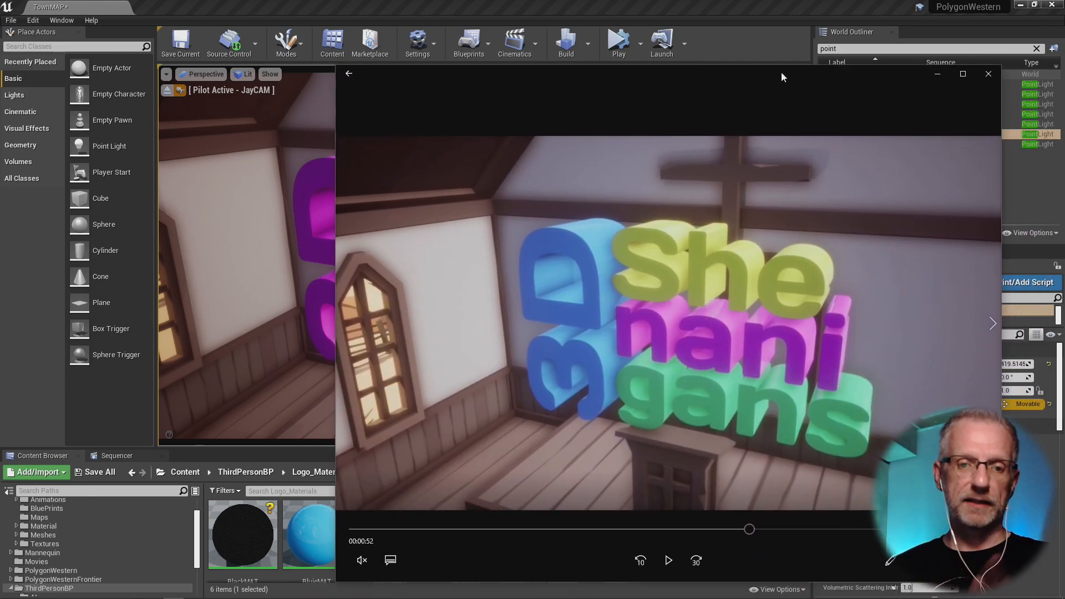
drag(781, 72, 792, 481)
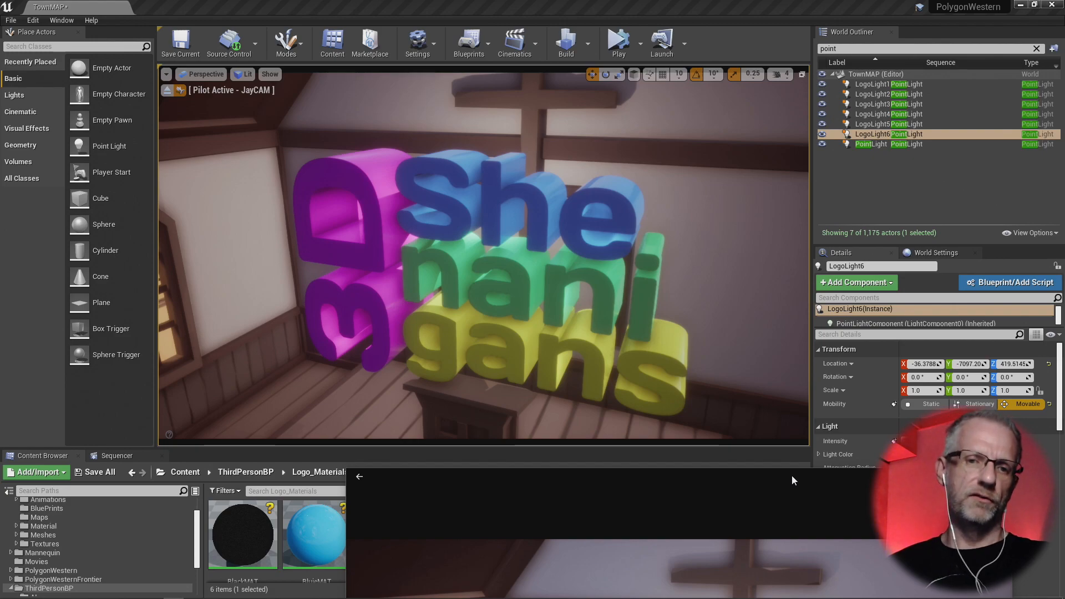
drag(792, 477, 784, 497)
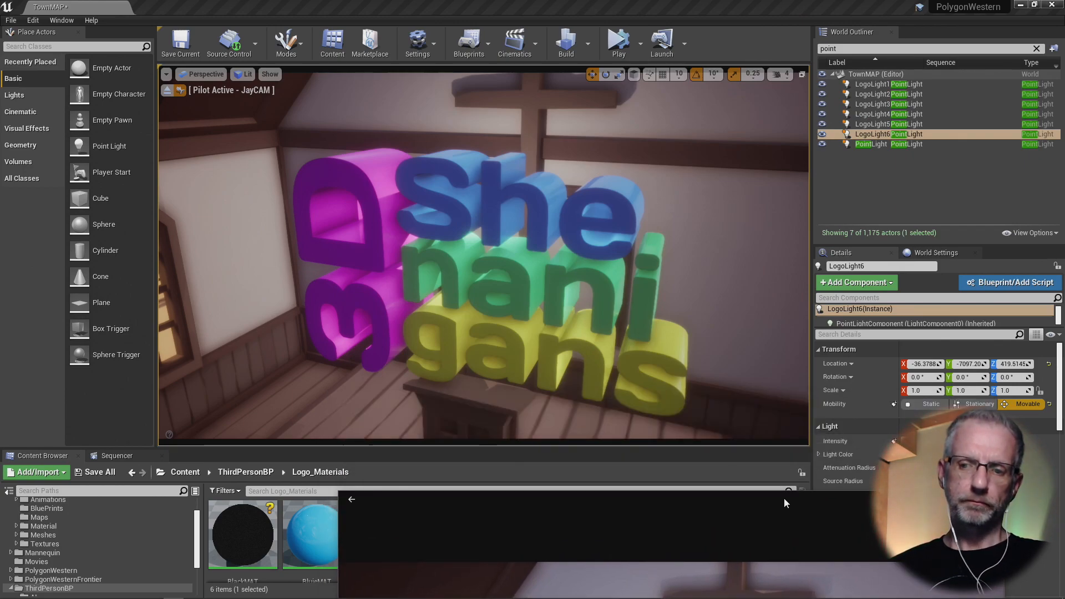
click(777, 462)
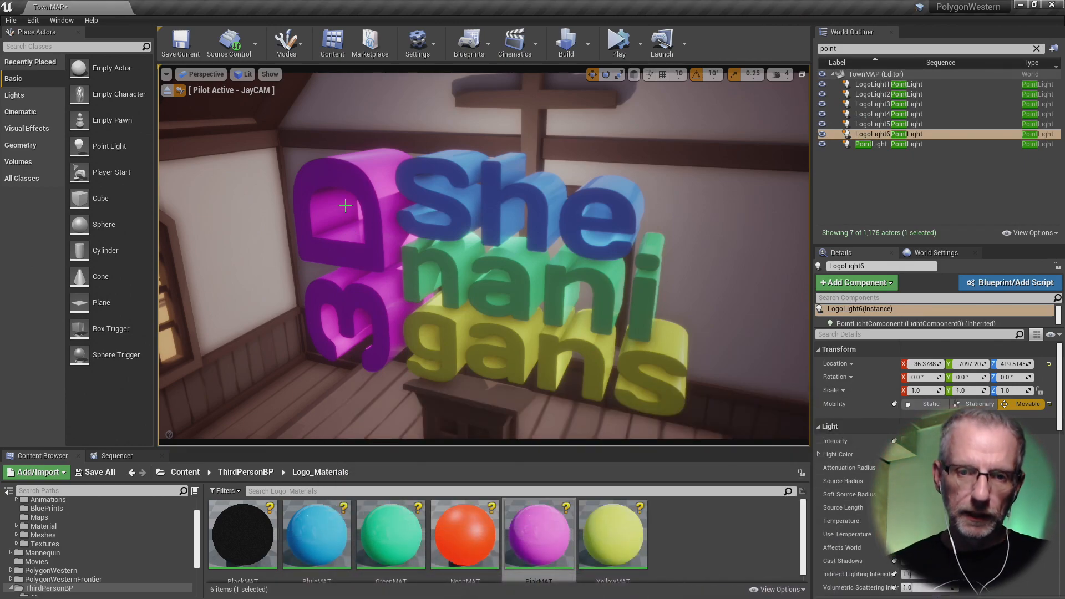
- Show the editor icons and duplicate LogoLight6 across and up beside the pink letters, at about X -104, Z 474
click(865, 135)
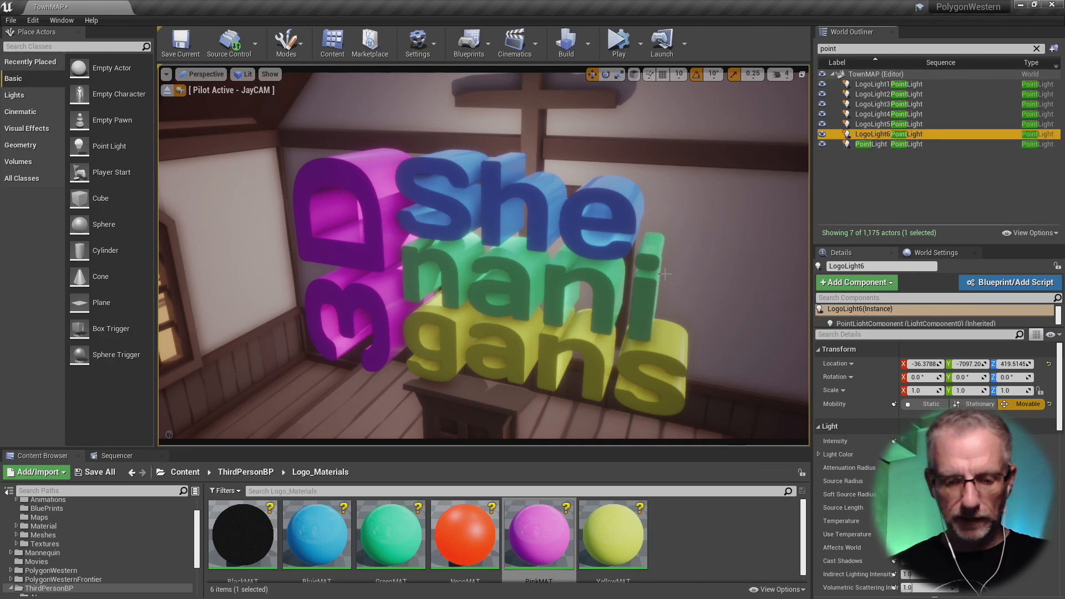
click(628, 296)
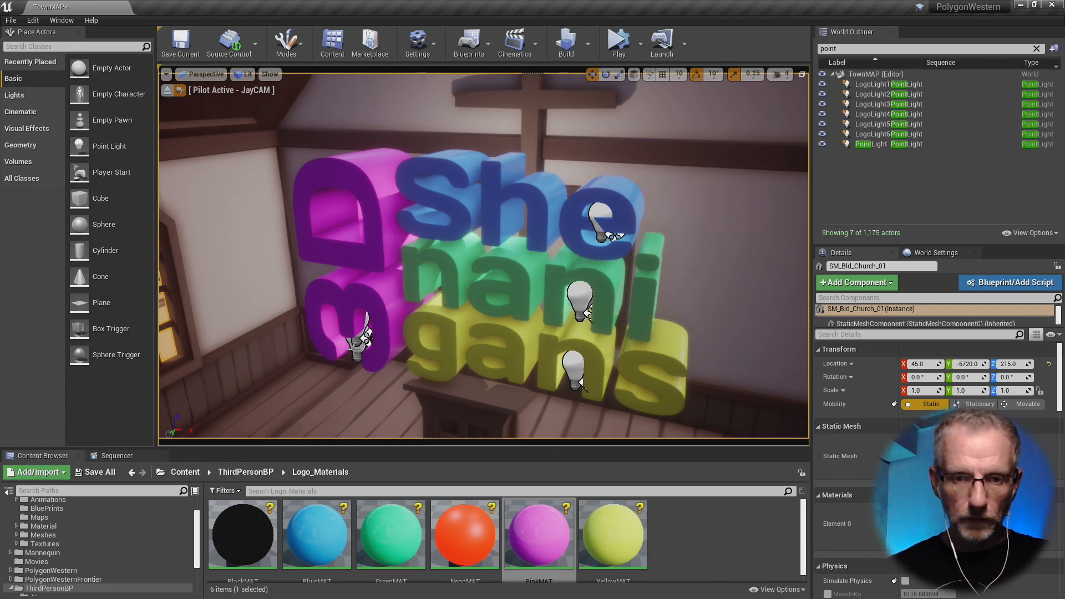
click(894, 135)
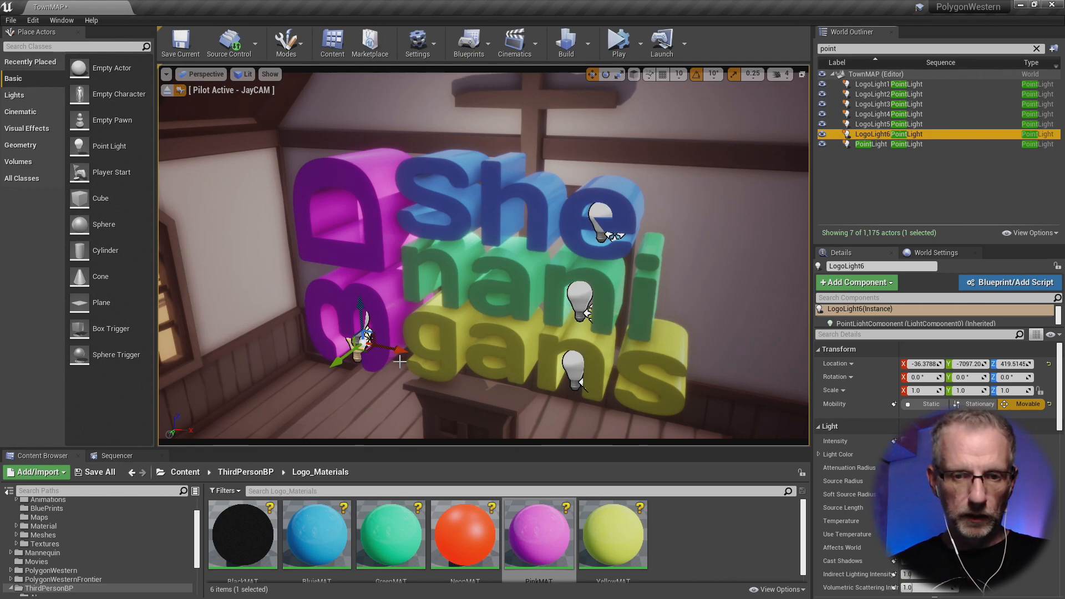
alt+drag(399, 361, 332, 347)
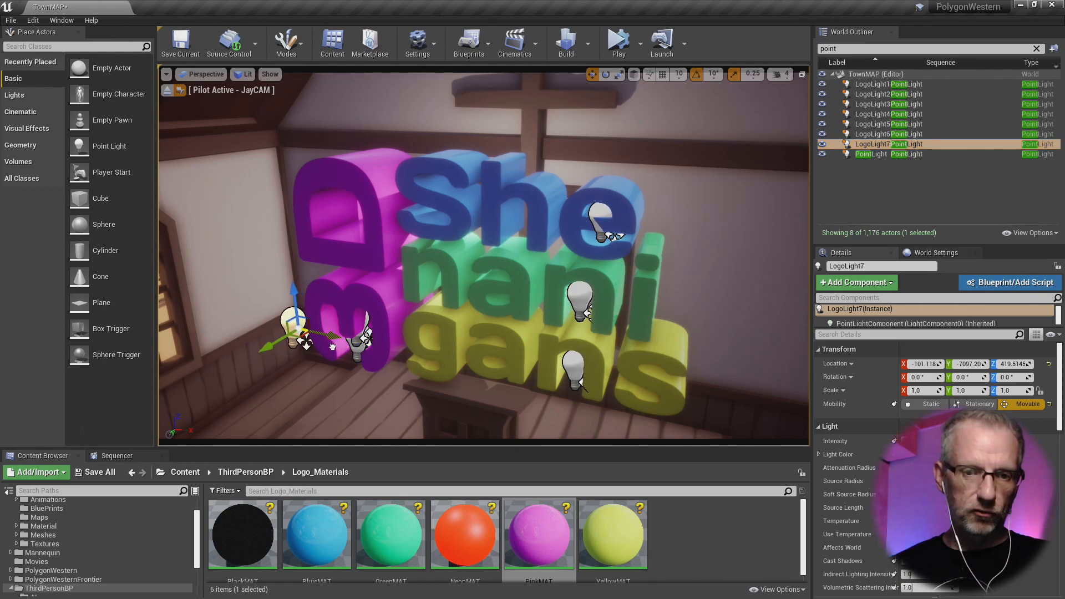
drag(299, 289, 311, 222)
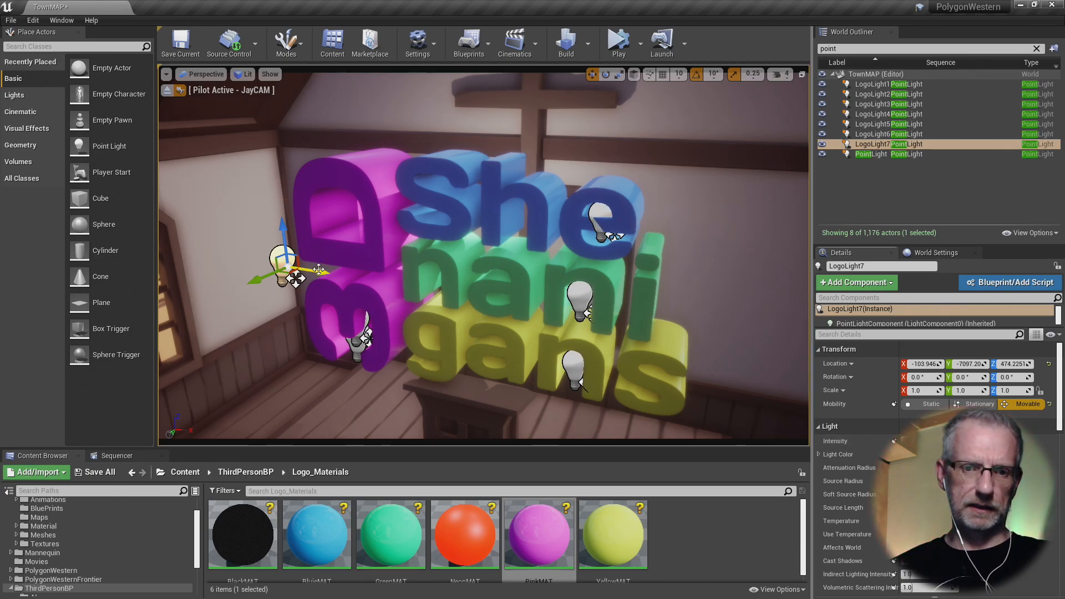
- Reposition LogoLight7 beside the pink letters to about X -88, Y -7082, Z 486
drag(259, 281, 281, 273)
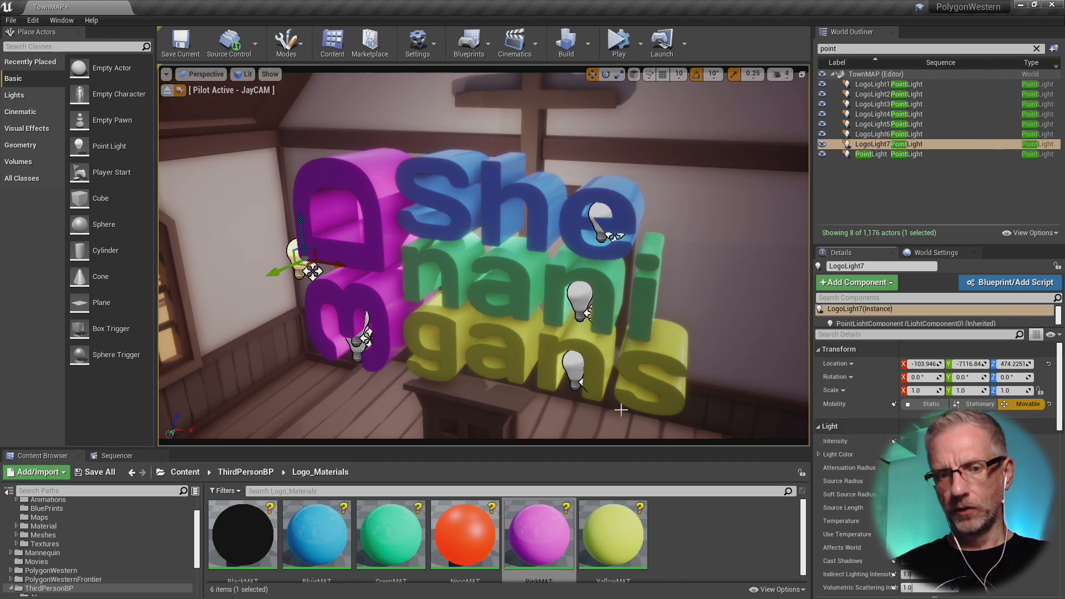
drag(273, 272, 234, 314)
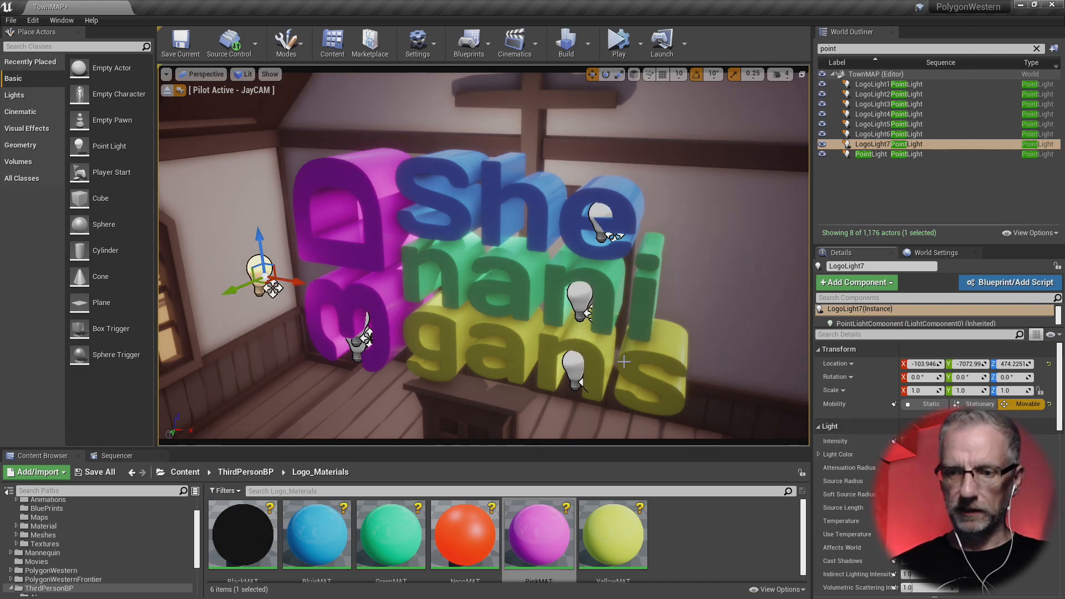
drag(227, 292, 256, 305)
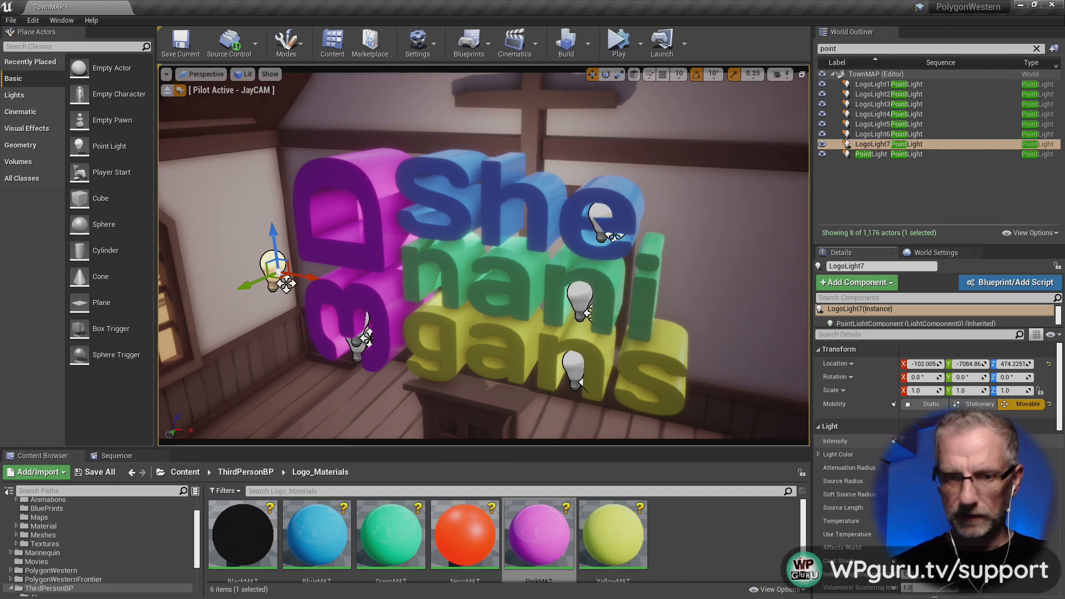
mouse_move(261, 288)
mouse_down()
mouse_move(278, 279)
mouse_move(256, 284)
mouse_up()
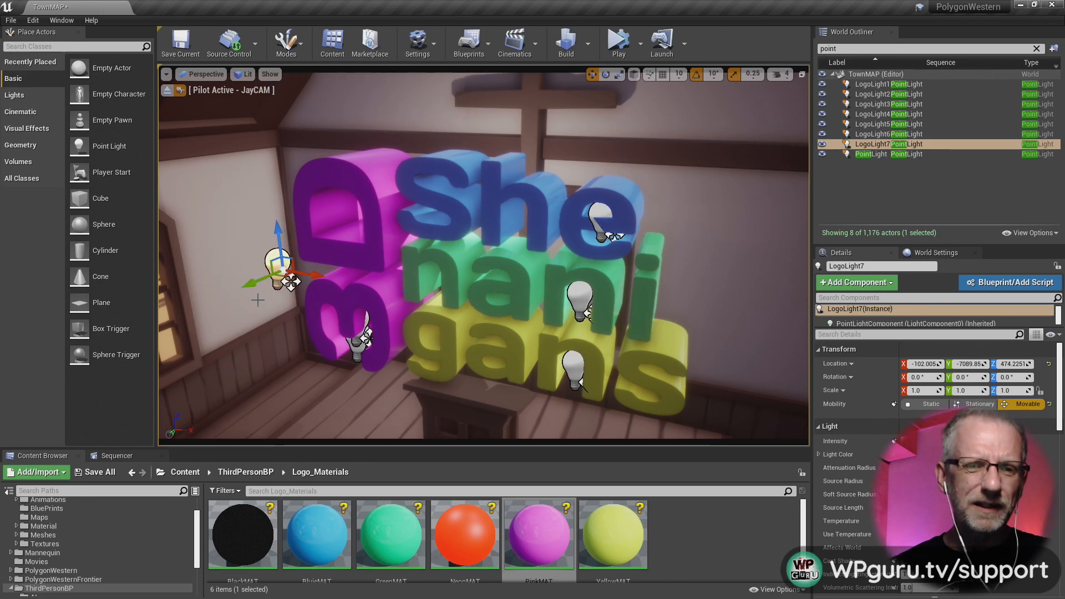
mouse_move(288, 225)
mouse_down()
mouse_move(292, 203)
mouse_move(300, 219)
mouse_up()
drag(308, 261, 258, 289)
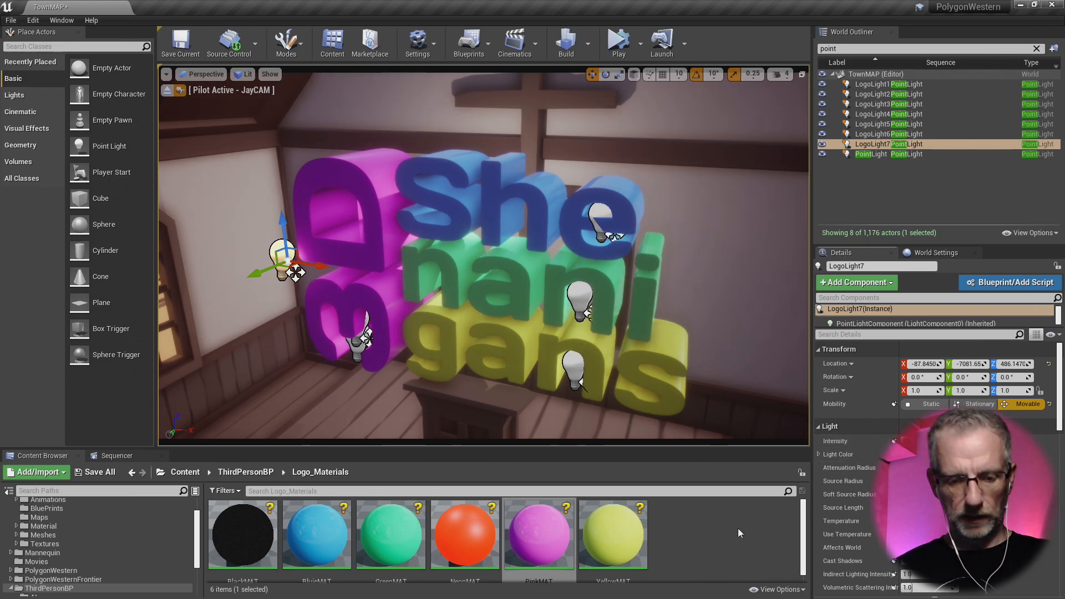
- Hide the editor icons to inspect the lighting on the logo and show them again
click(722, 352)
key(g)
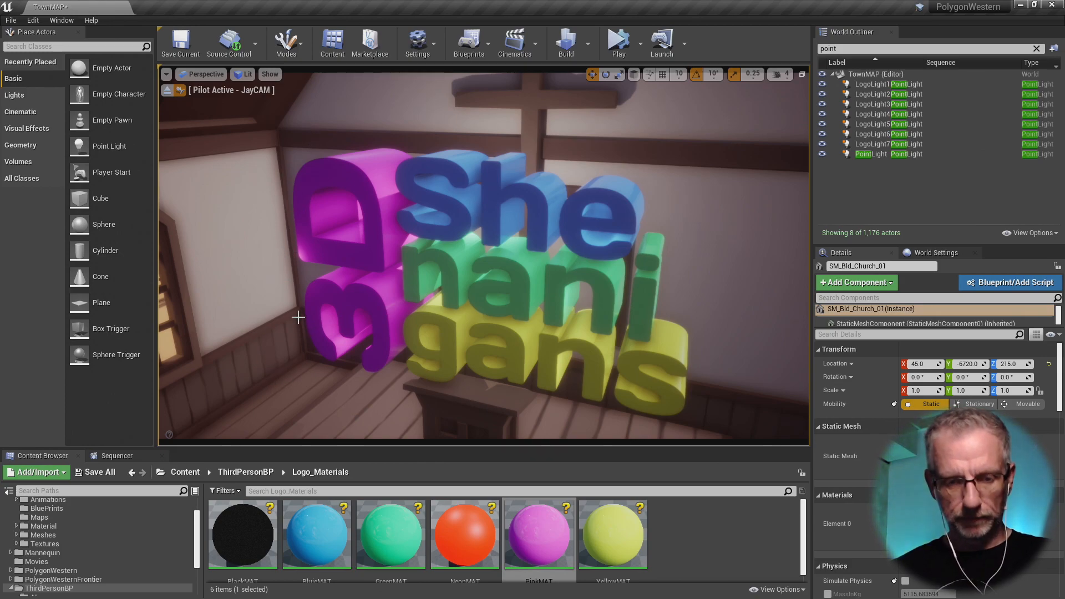
key(g)
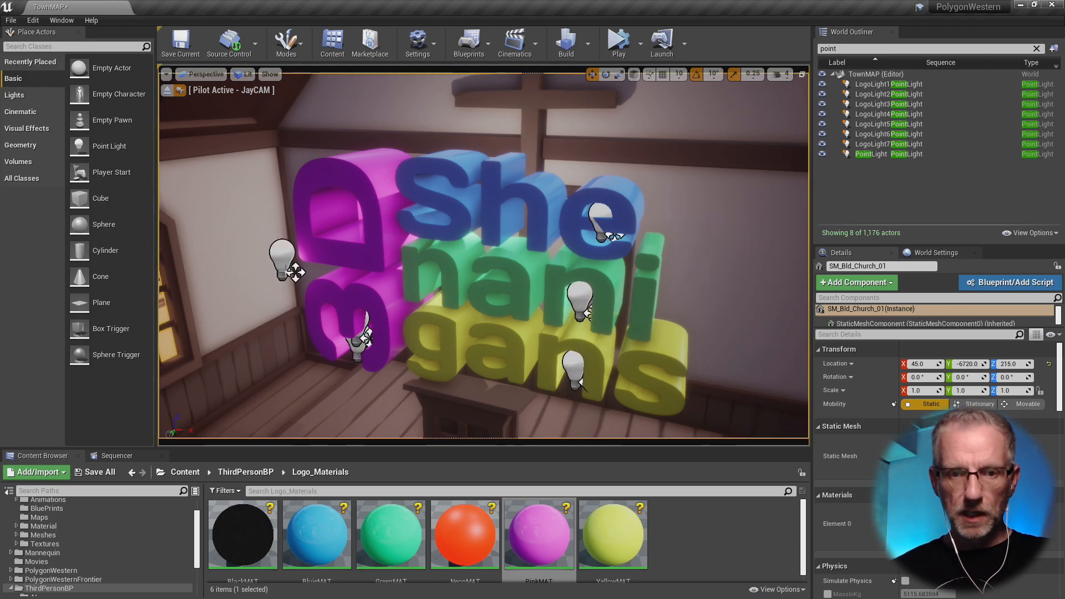
- Duplicate LogoLight7 above the original at about Y -7077, Z 551, and below it at about Y -7071, Z 402
click(888, 146)
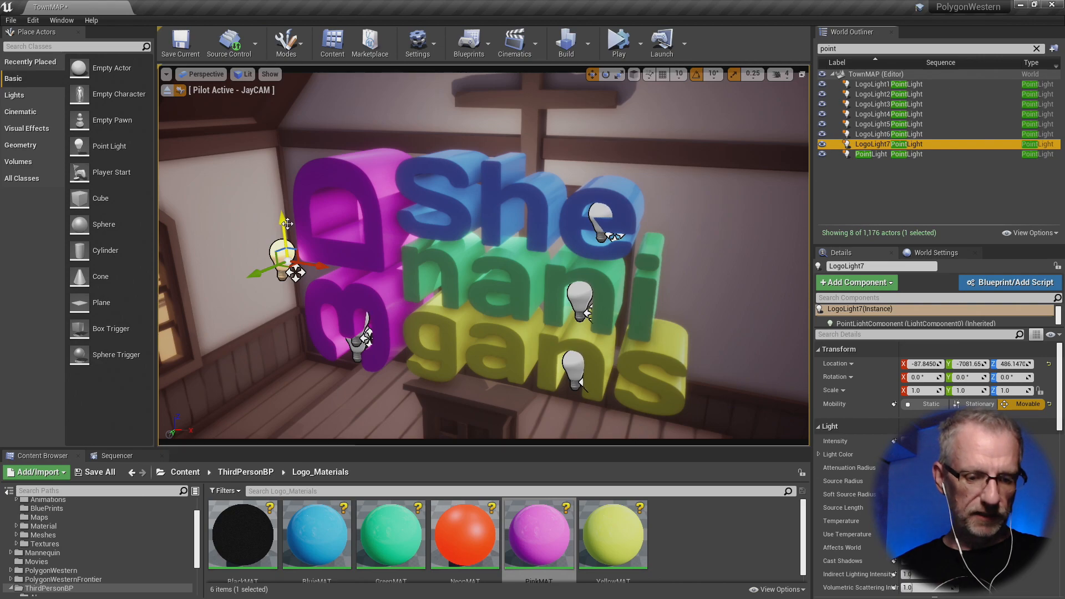
alt+drag(287, 223, 288, 206)
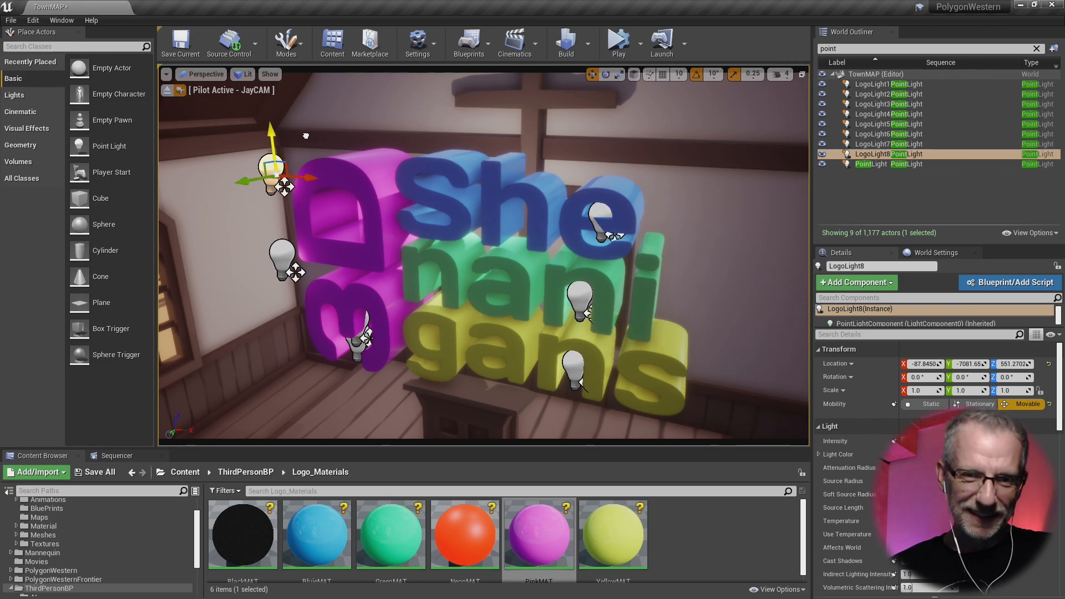
alt+drag(275, 133, 271, 221)
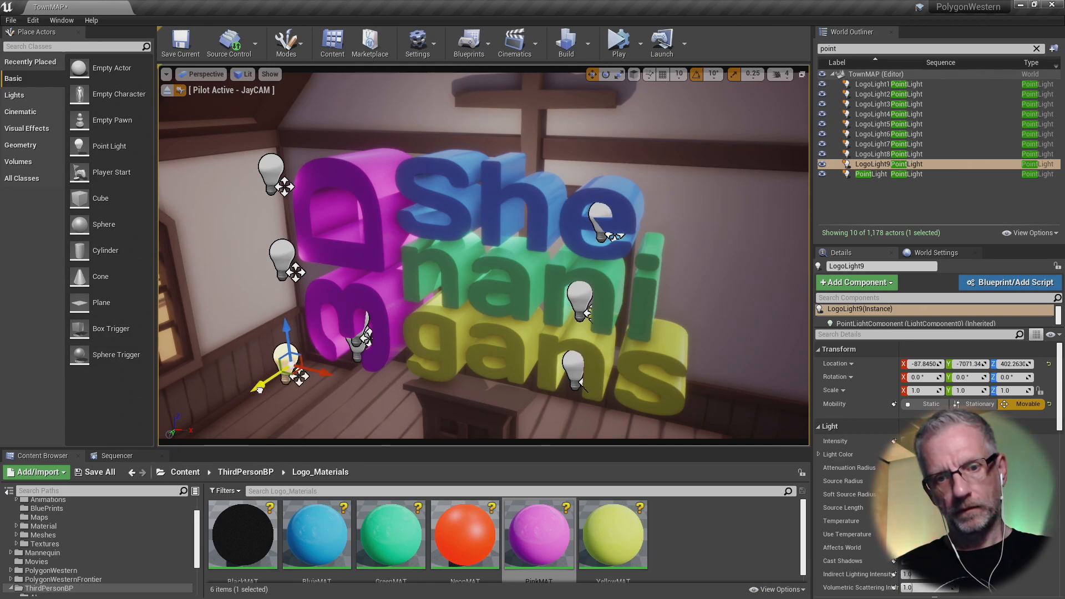
click(272, 166)
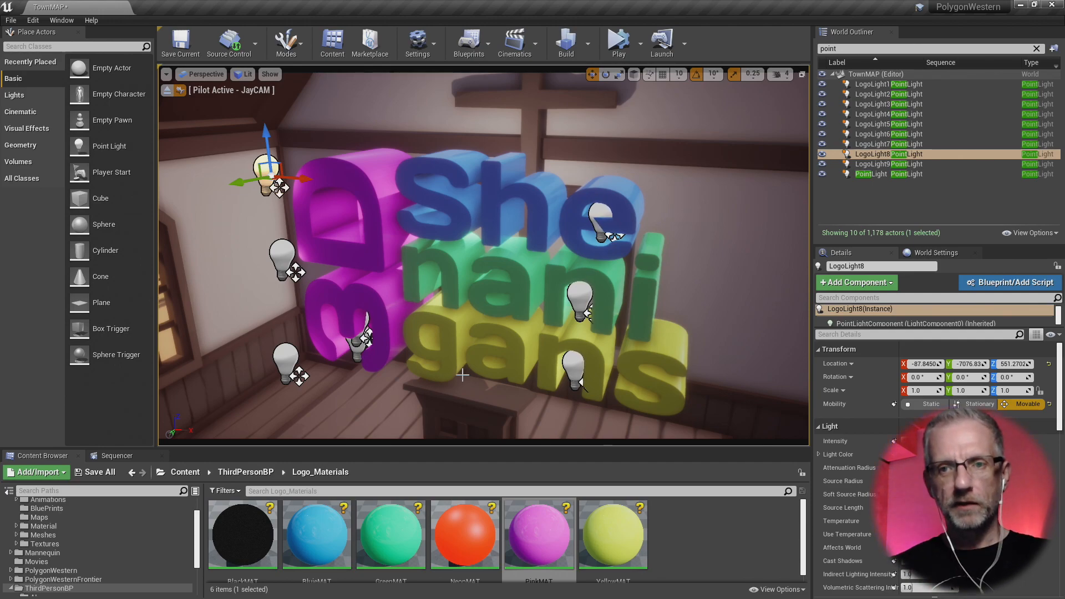
- Rewind the WetsernAnimation sequence to frame 0 and play it in the full-screen level view
click(118, 453)
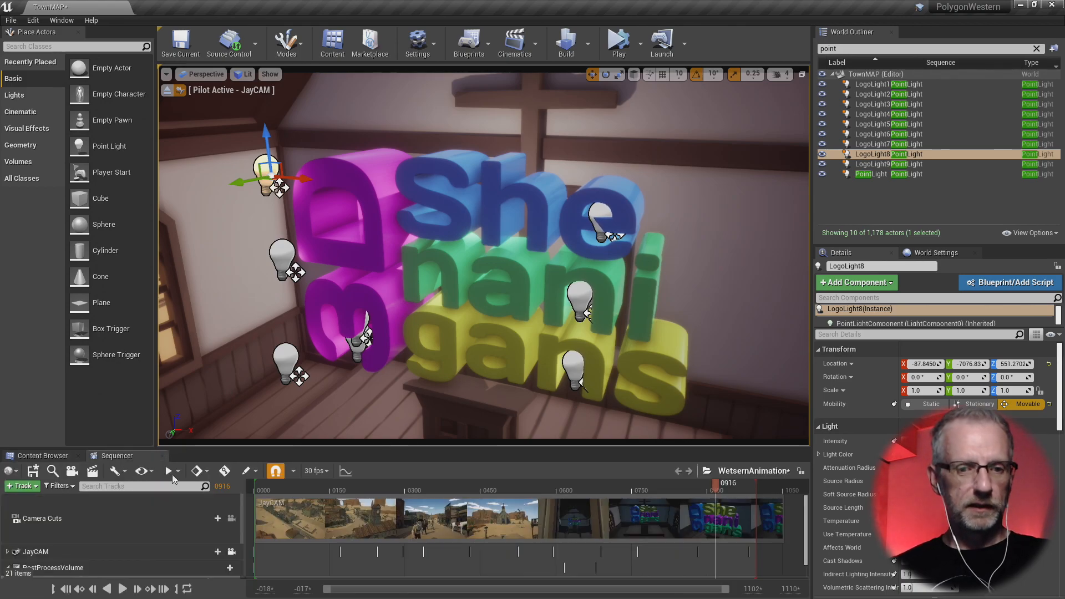
drag(713, 486, 252, 503)
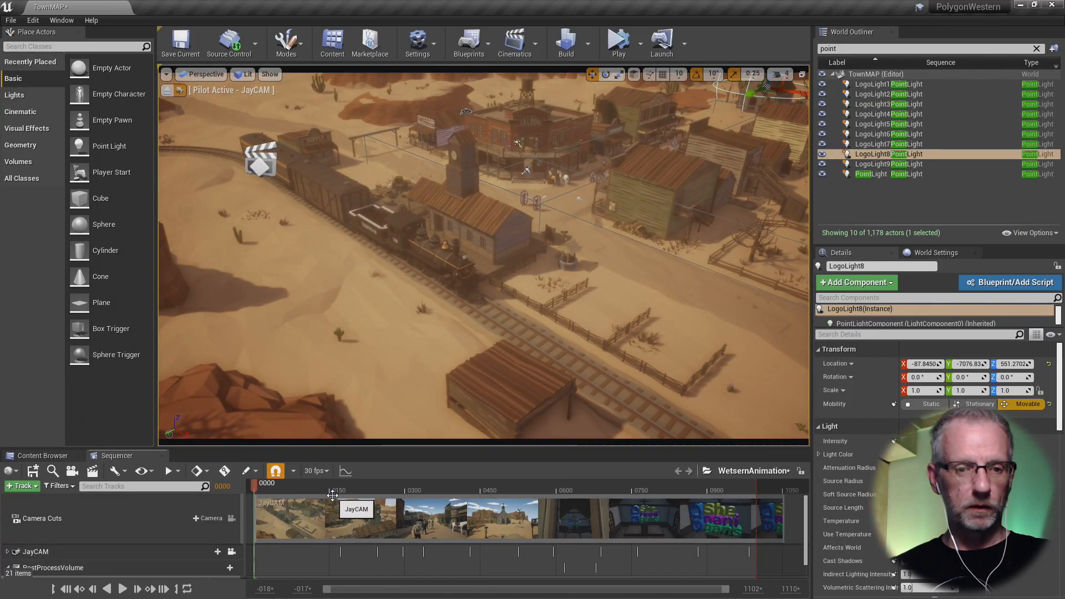
click(123, 588)
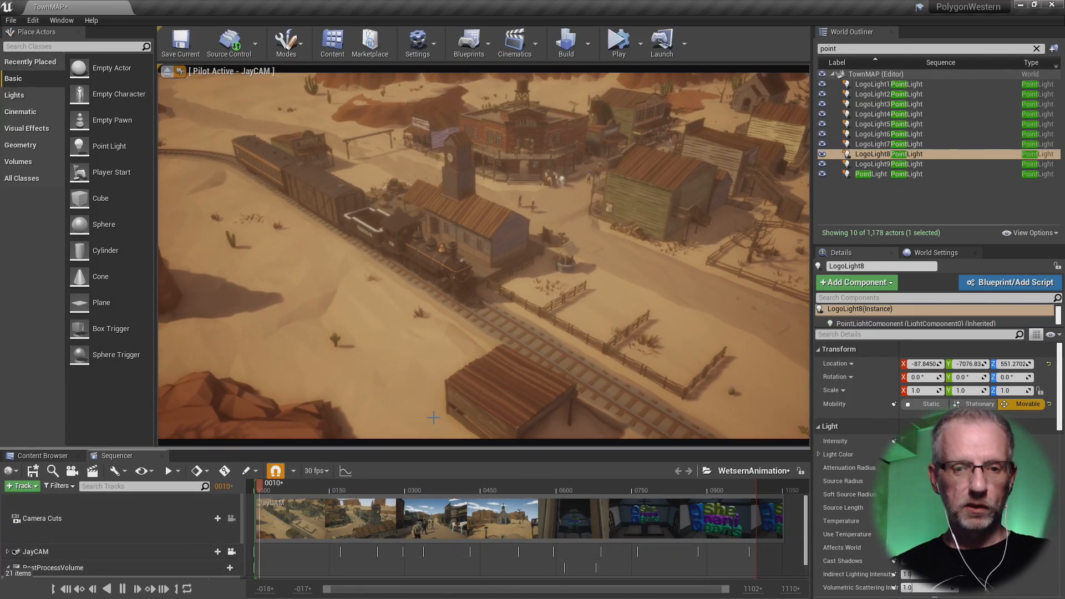
click(541, 357)
key(F11)
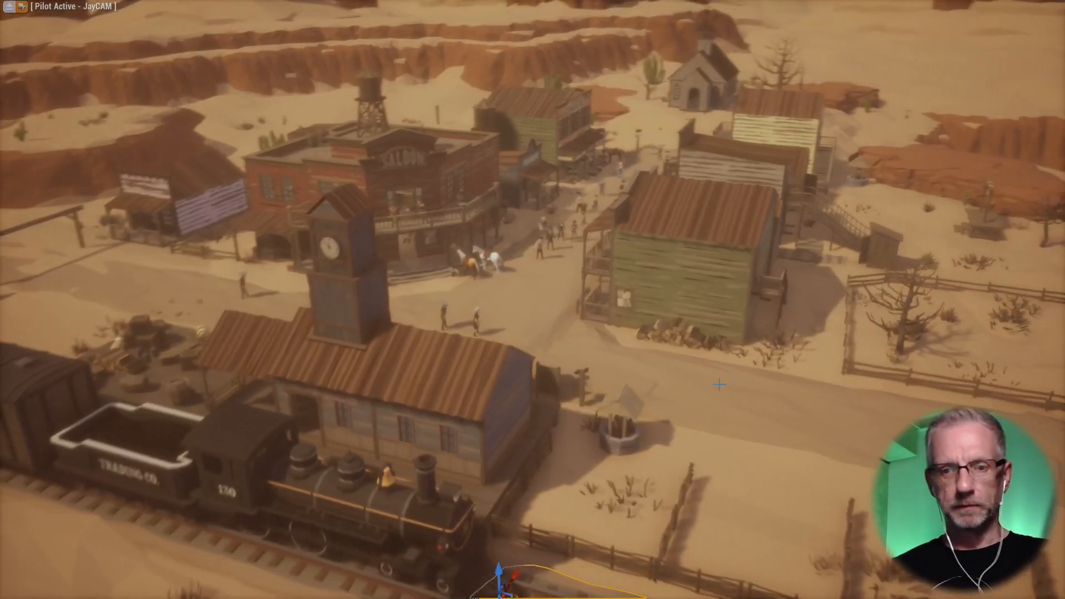
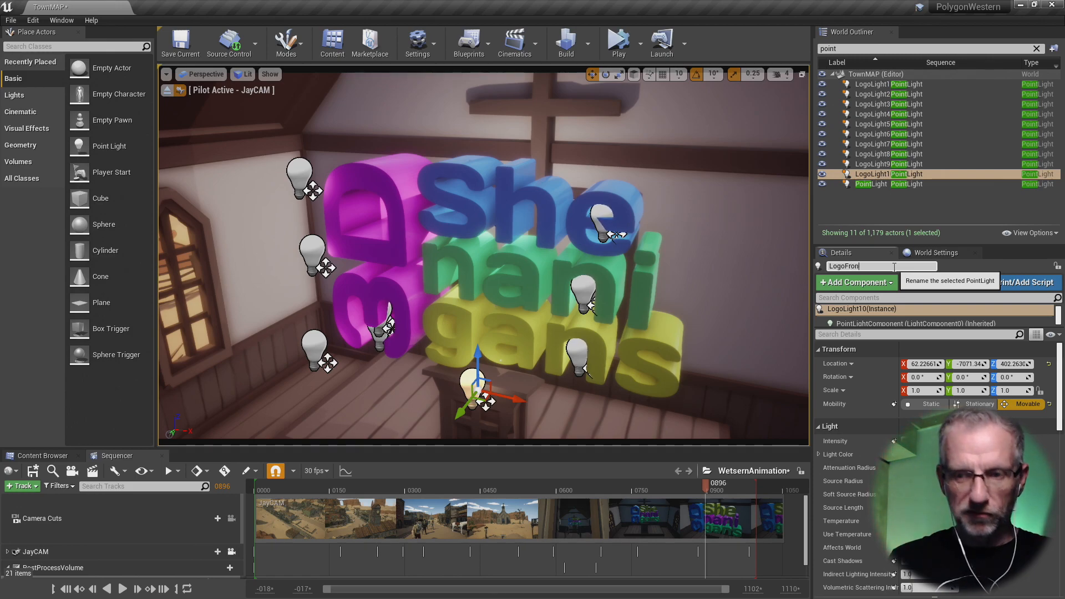
- Rename the duplicated point light LogoFrontLight and move it in front of the logo letters to about Y -6974, Z 516
key(Return)
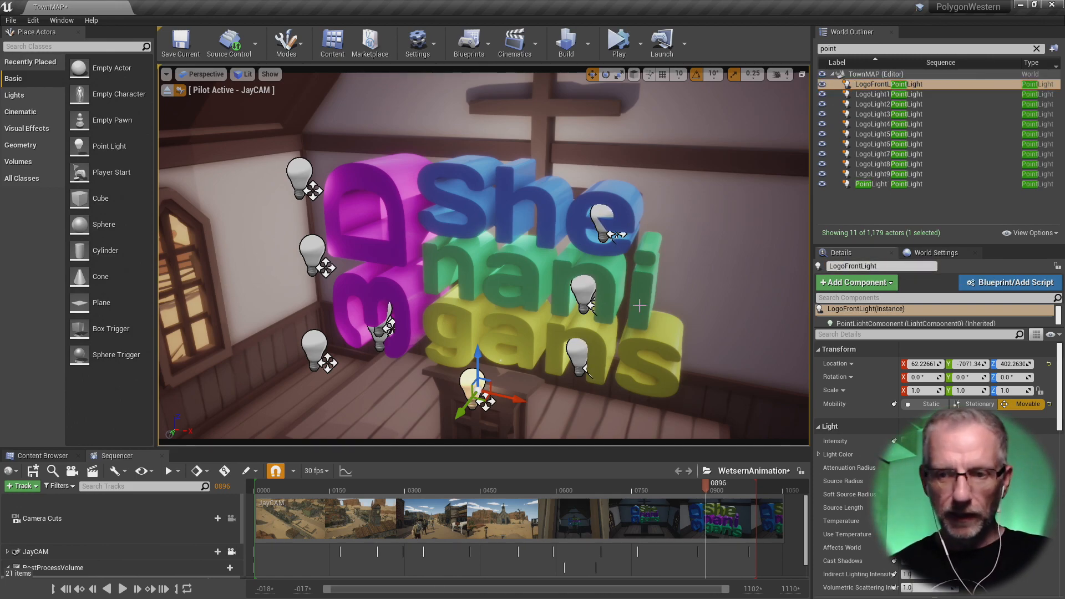
drag(477, 353, 468, 245)
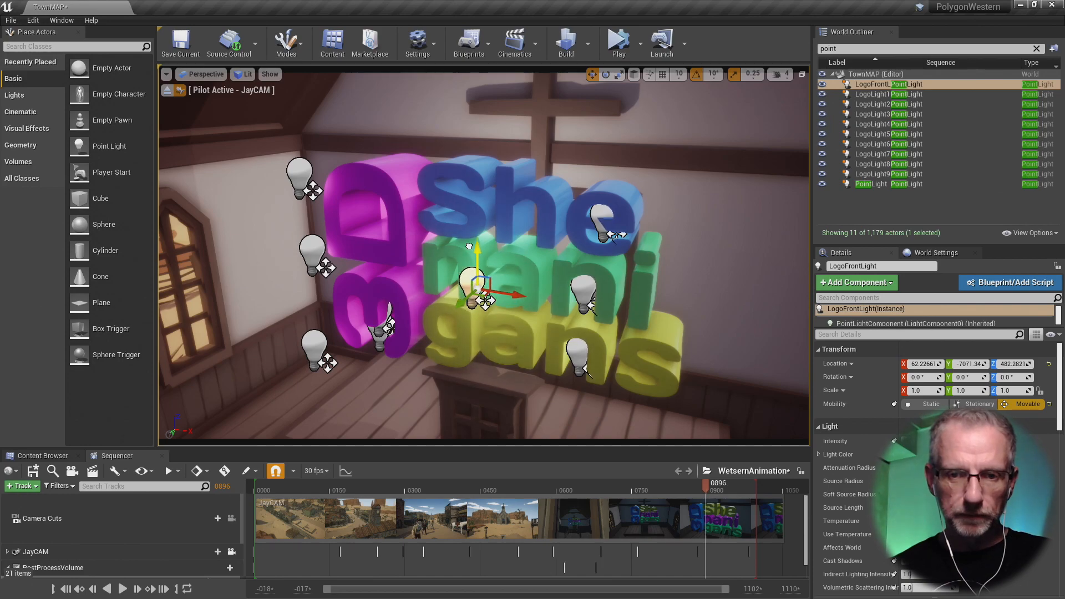
drag(460, 301, 397, 442)
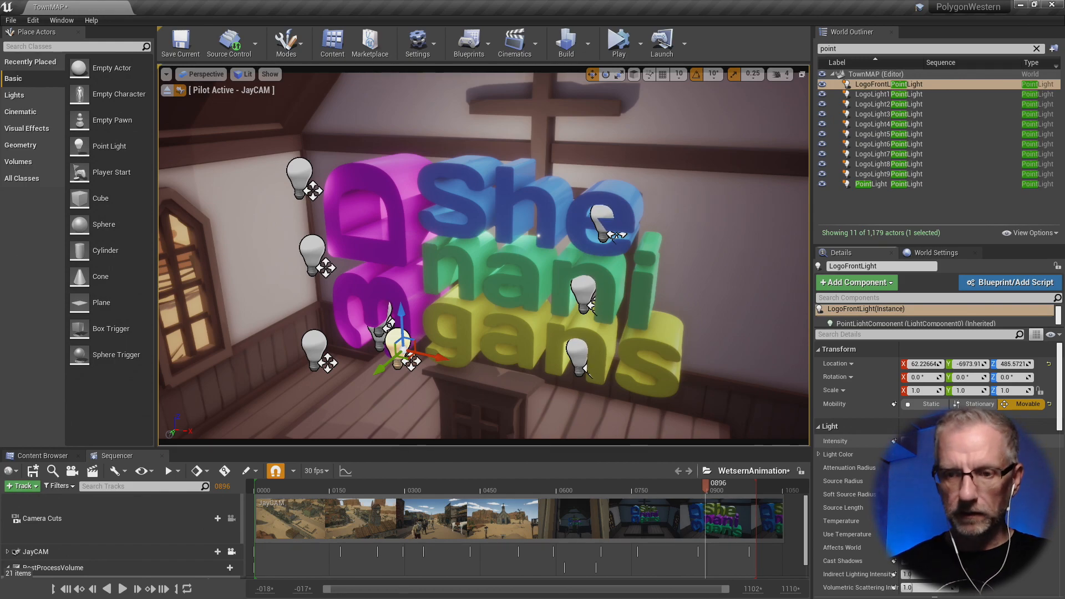
key(Return)
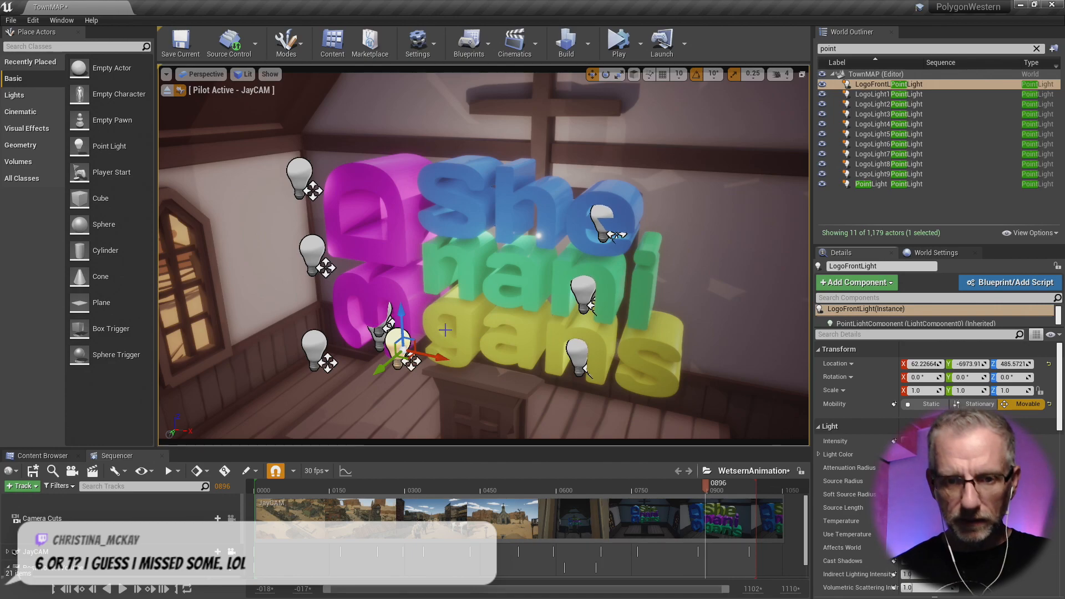
drag(413, 305, 415, 253)
drag(438, 303, 504, 315)
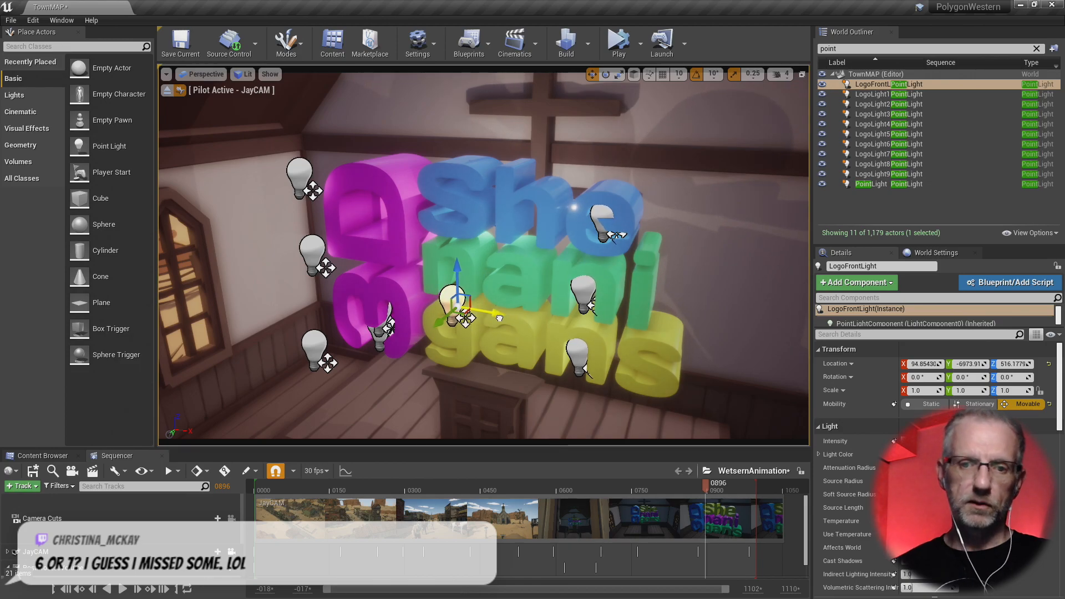
- Lower LogoFrontLight to about X 53, Z 420 as framed at frame 688, and rewind the sequence through frame 570 to frame 0
drag(706, 487, 601, 517)
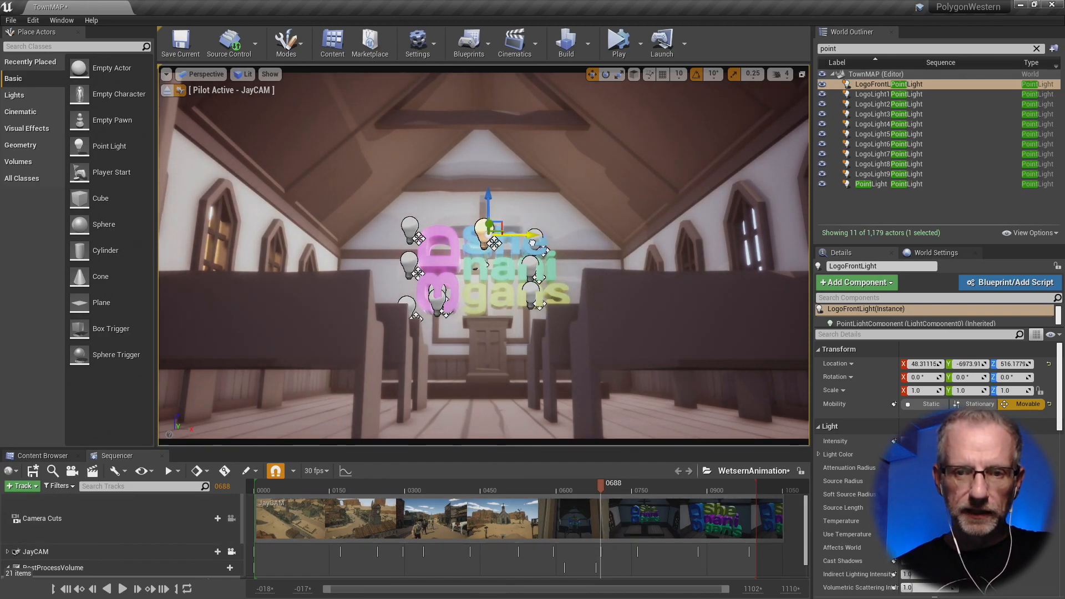
drag(491, 196, 488, 253)
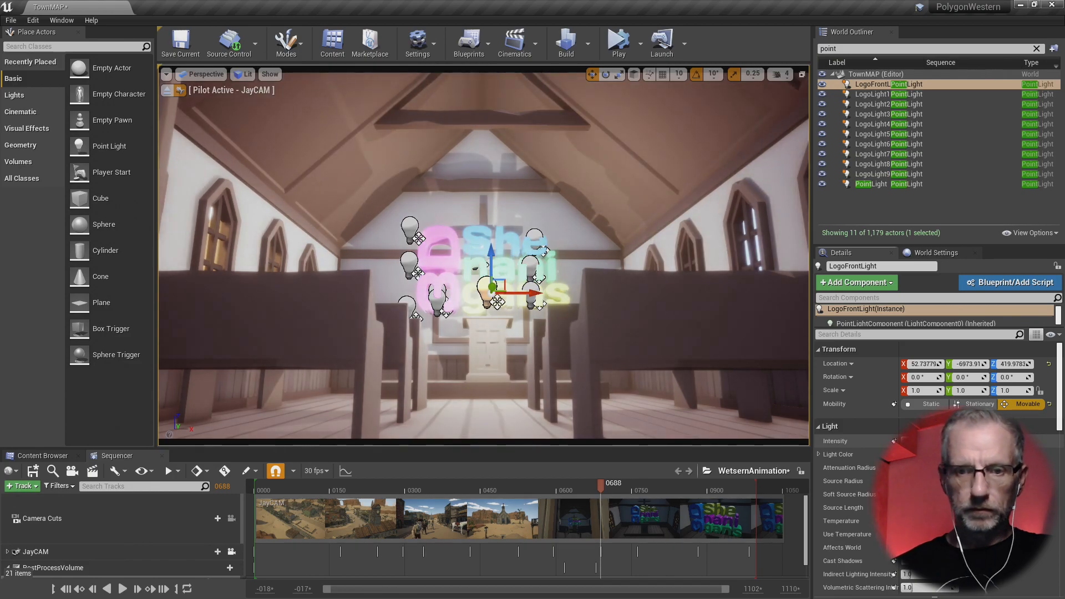
drag(601, 487, 542, 566)
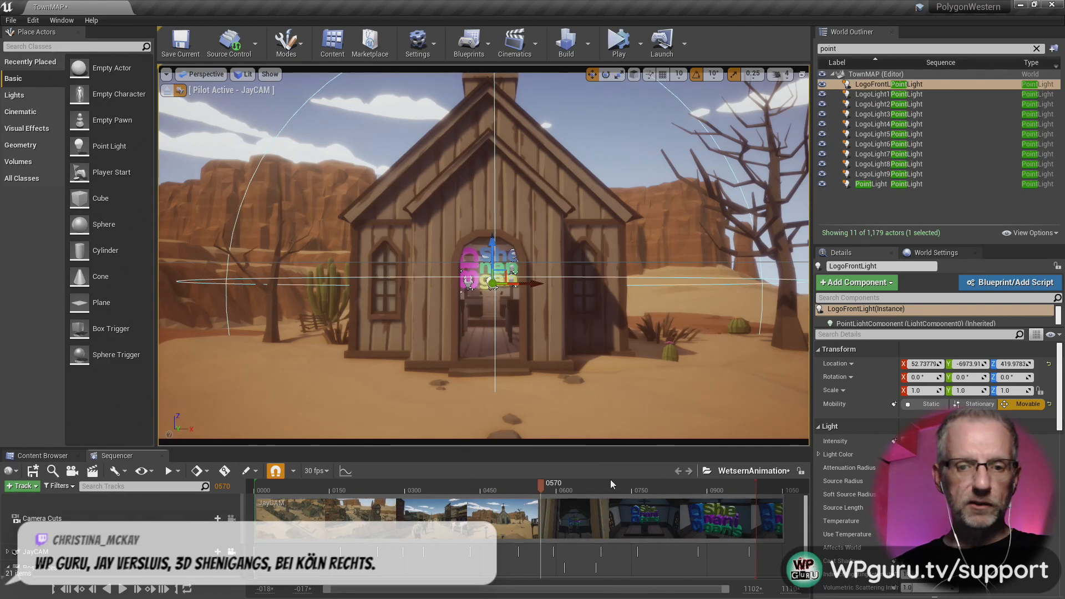
drag(538, 486, 256, 535)
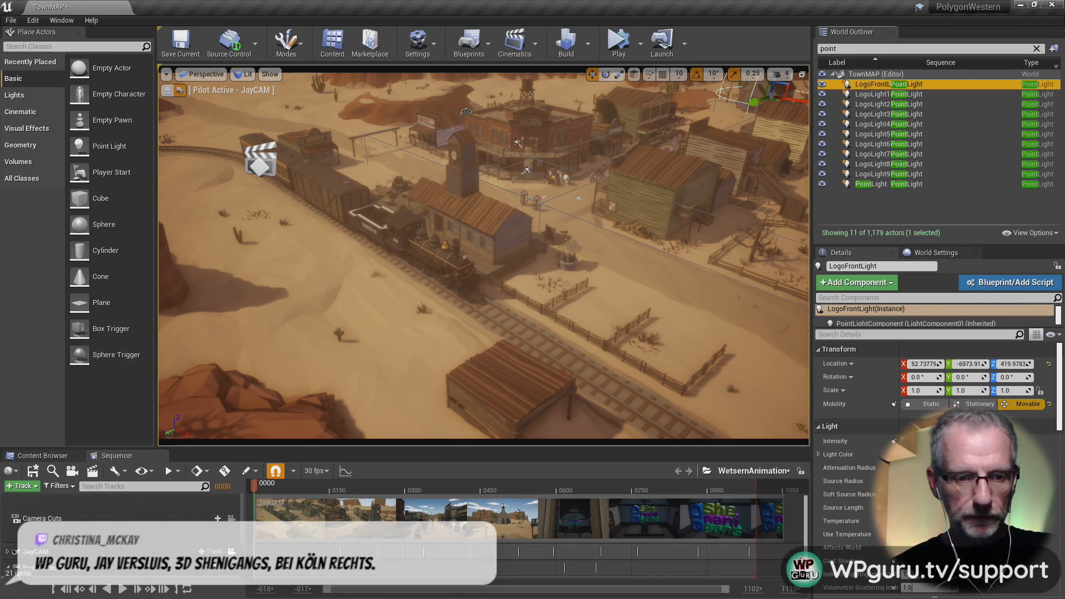
- Add the selected LogoFrontLight actor to the sequencer as a new track
scroll(18, 567, down, 1)
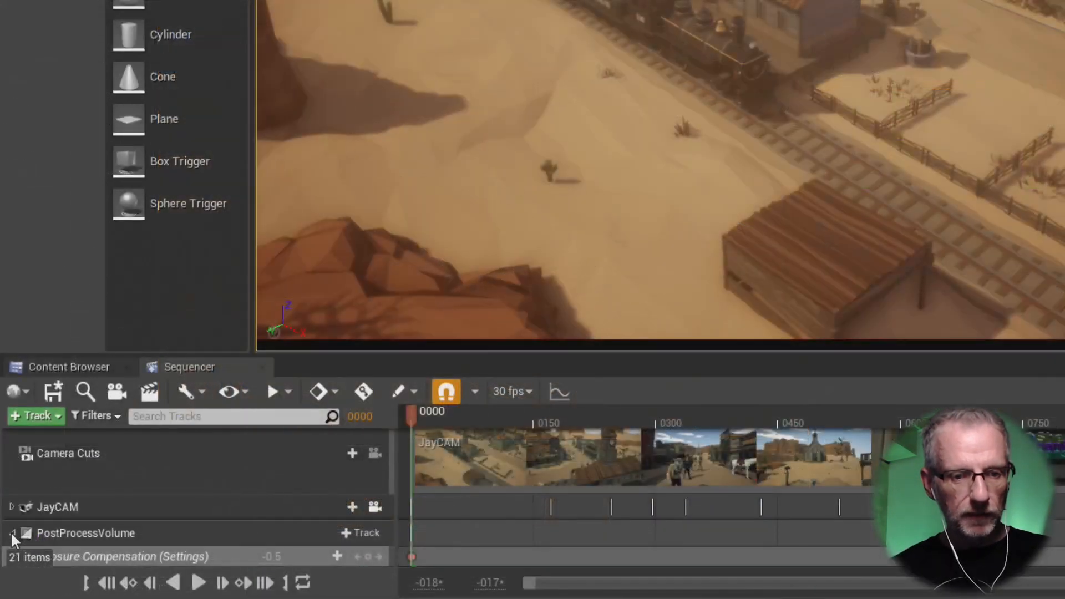
scroll(8, 552, up, 1)
click(54, 417)
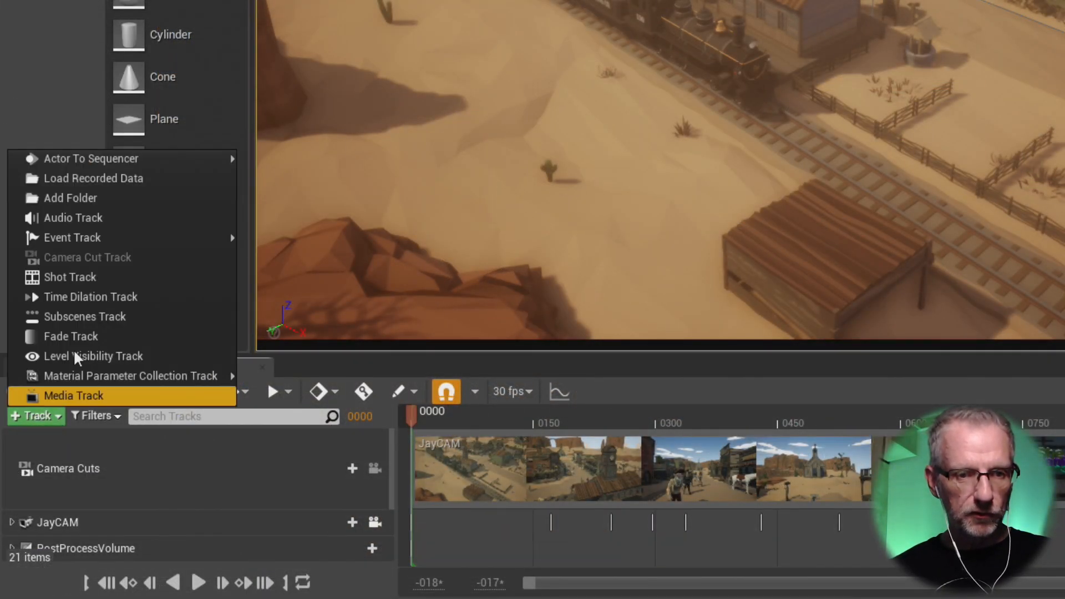
mouse_move(146, 161)
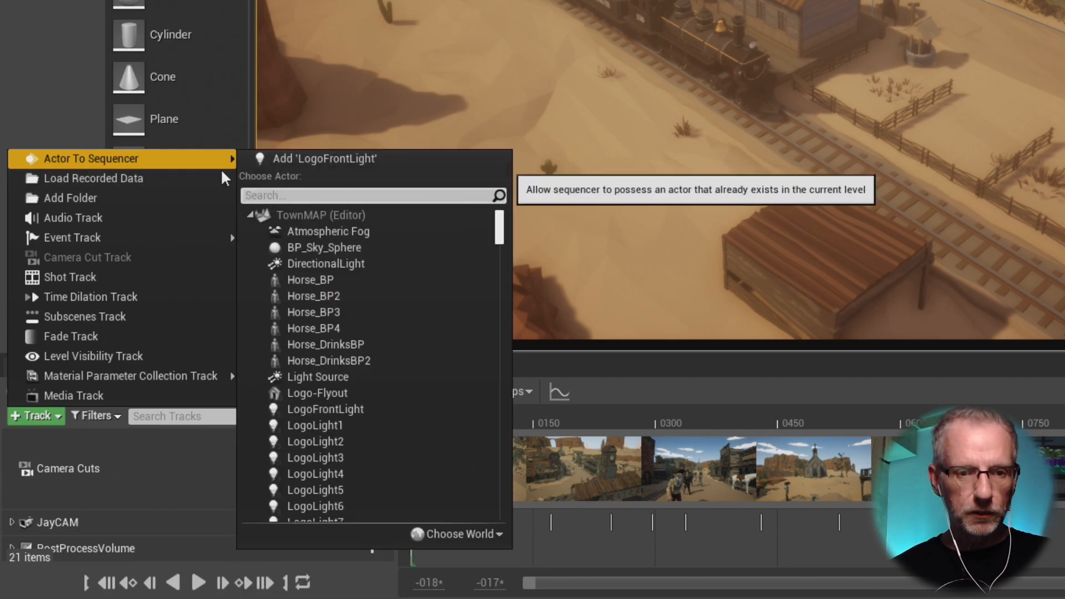
click(341, 161)
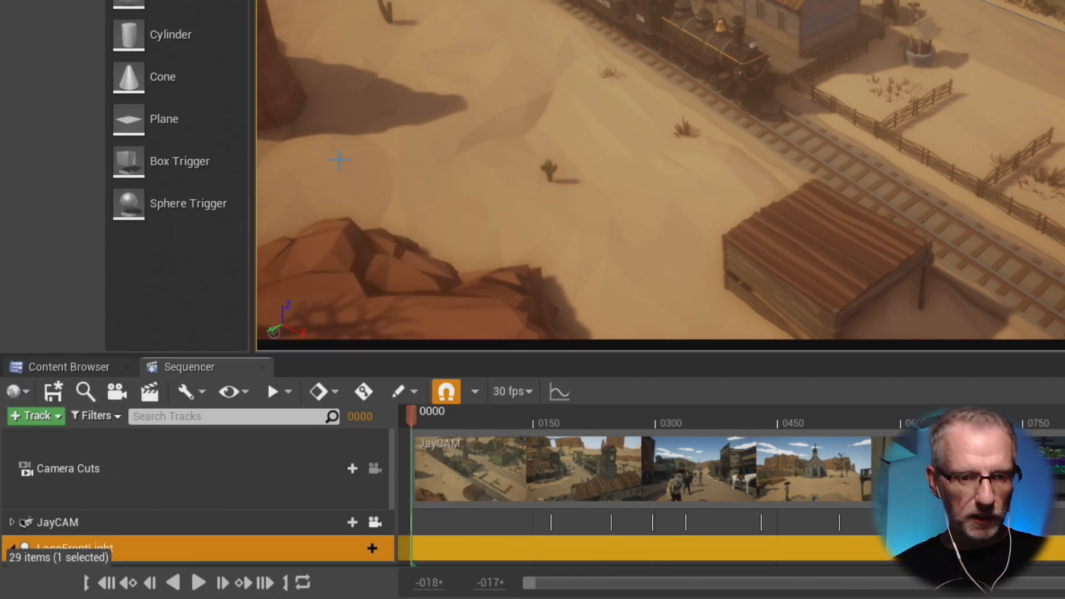
- Keyframe the LogoFrontLight's Intensity at frame 0 and at frame 622, keeping 5000 at both
scroll(312, 549, down, 3)
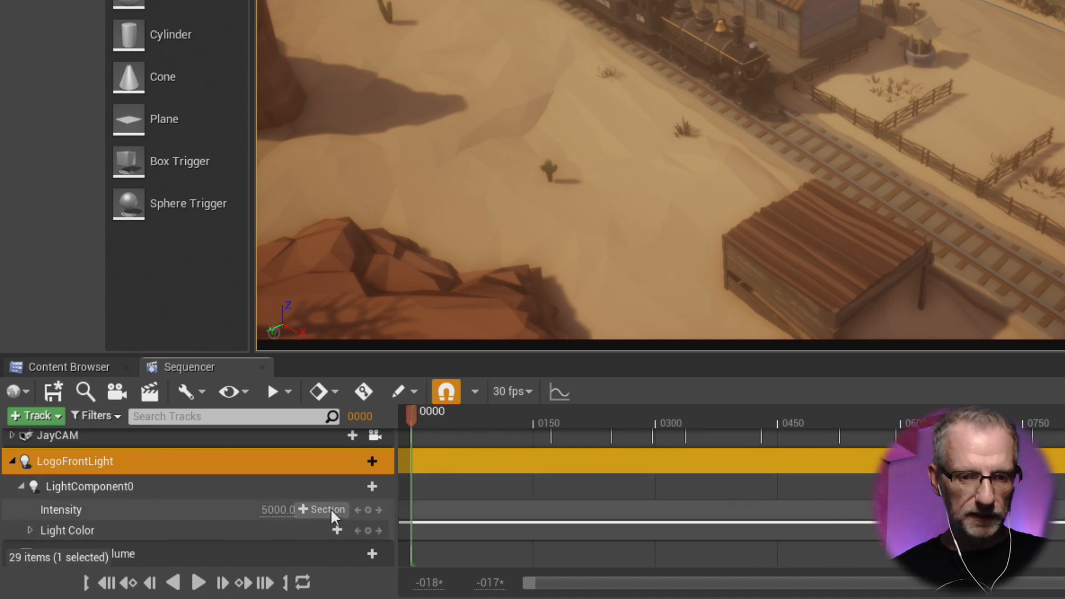
click(368, 509)
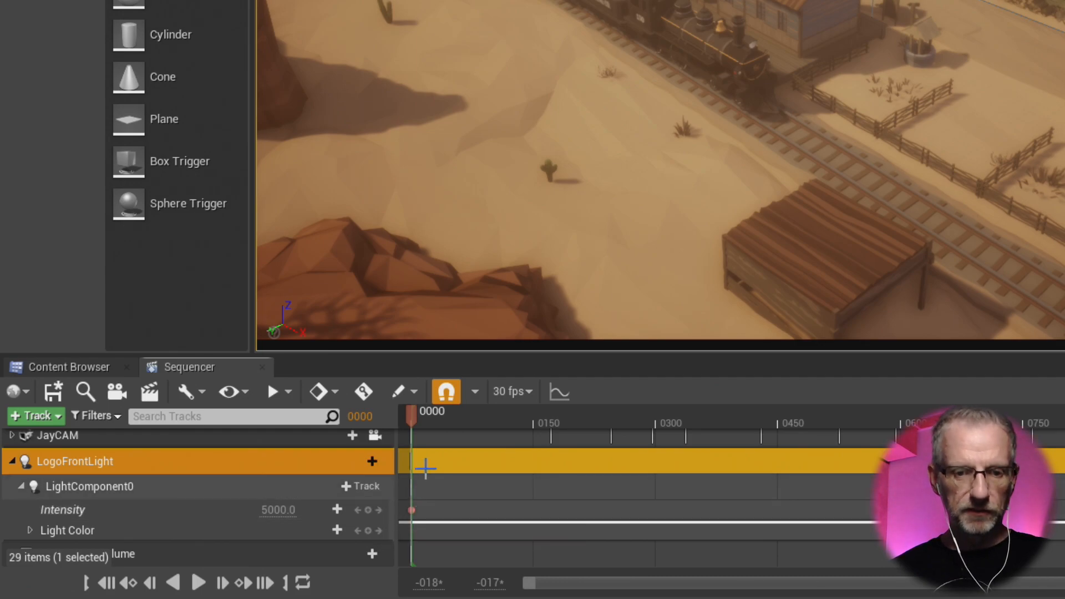
drag(410, 424, 919, 444)
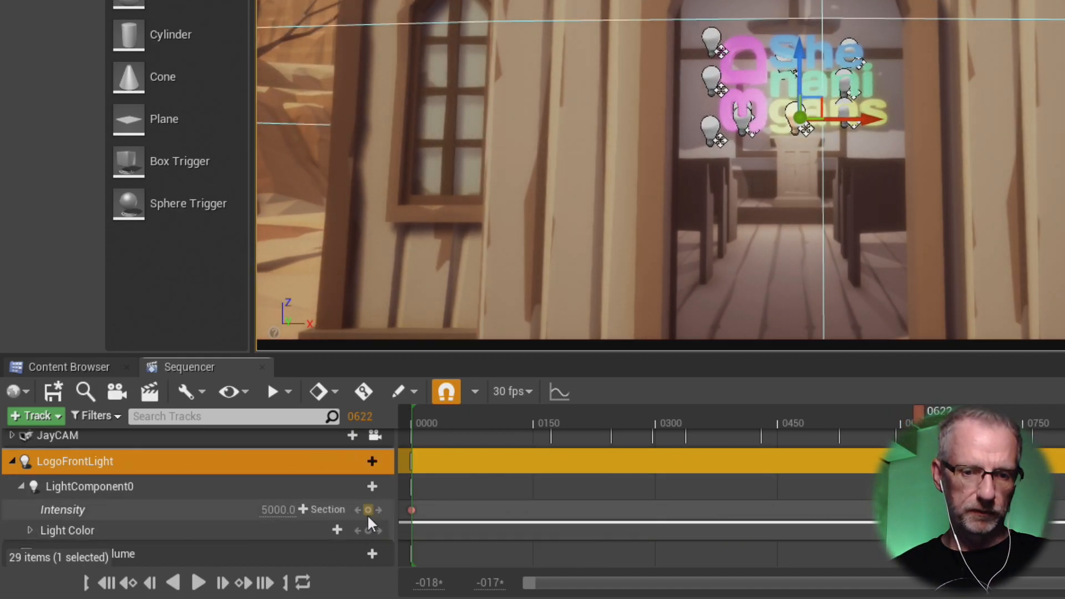
drag(922, 416, 989, 416)
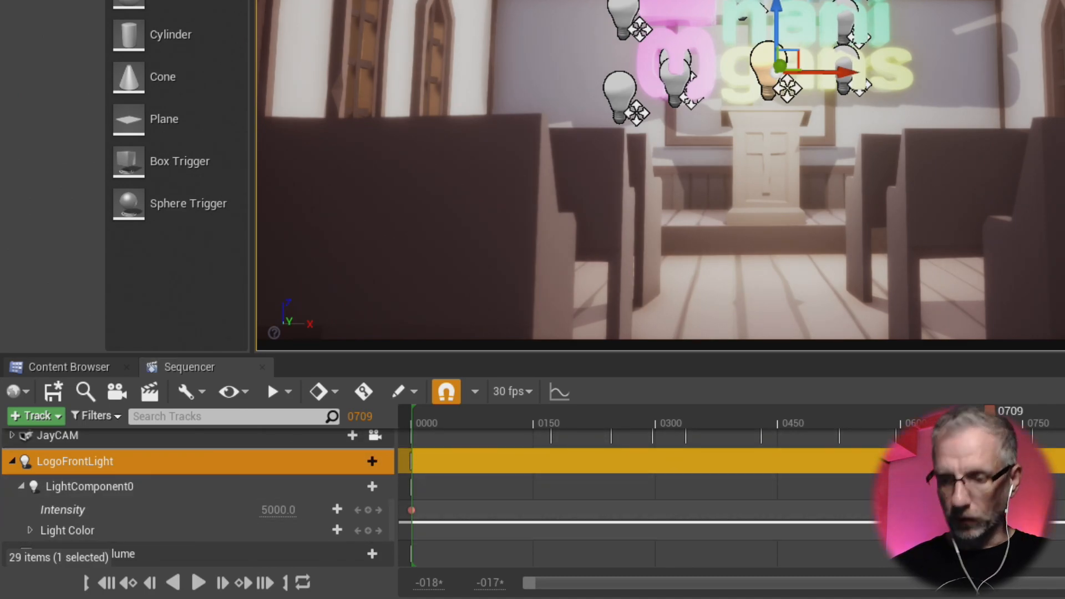
key(Return)
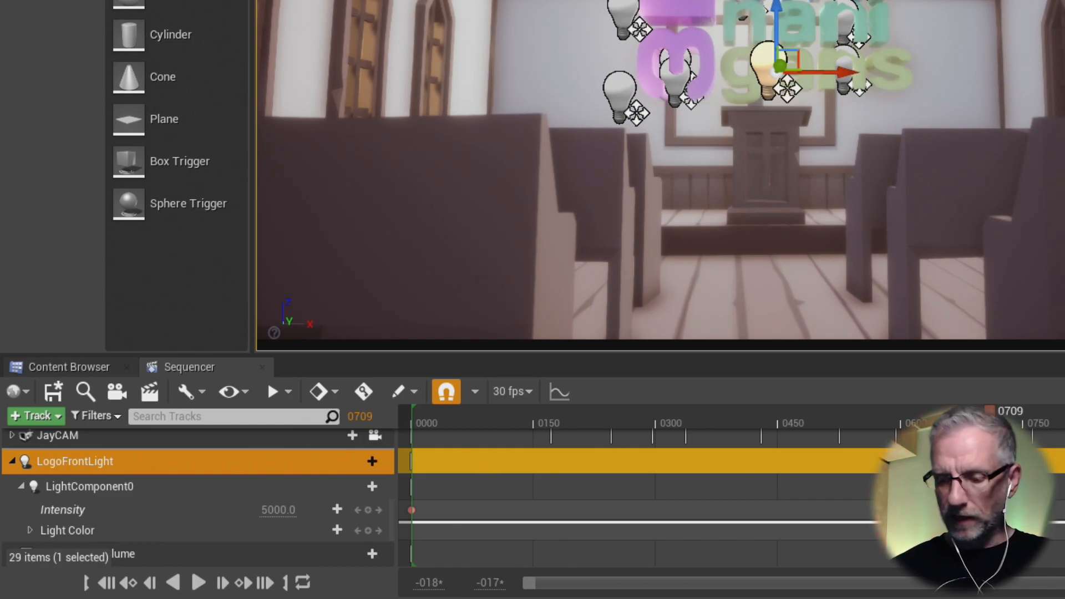
key(Return)
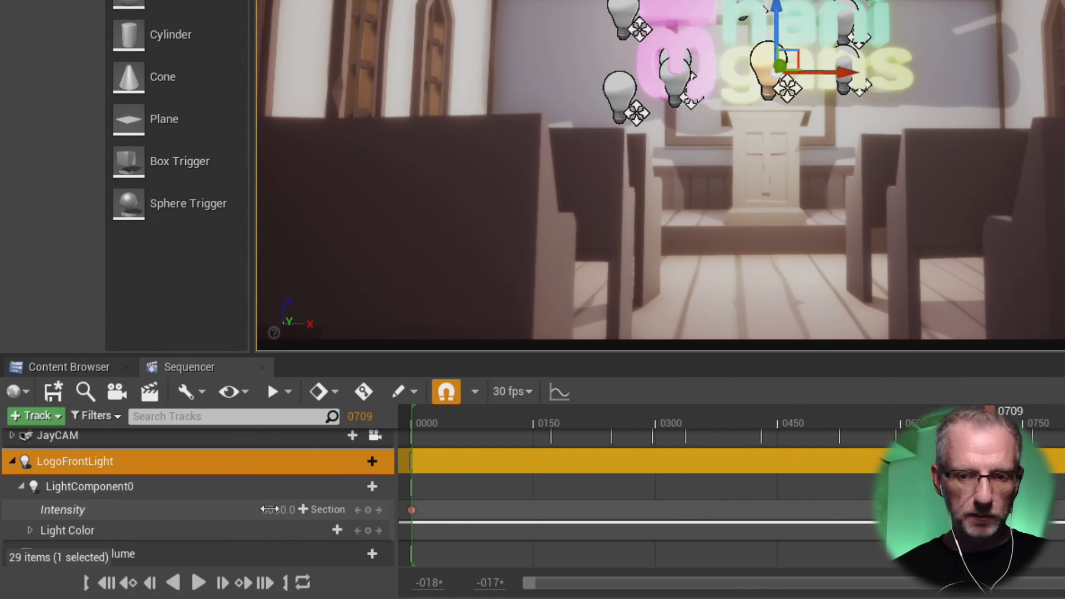
- Keyframe the LogoFrontLight's Intensity at 0 on frame 805
drag(989, 411, 1064, 426)
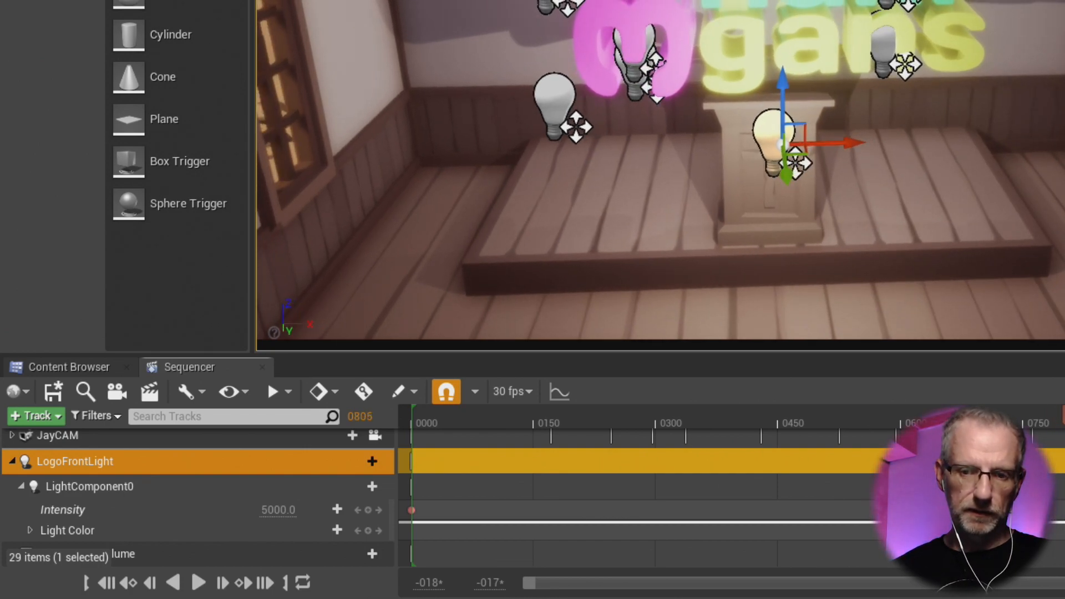
click(279, 510)
text(5)
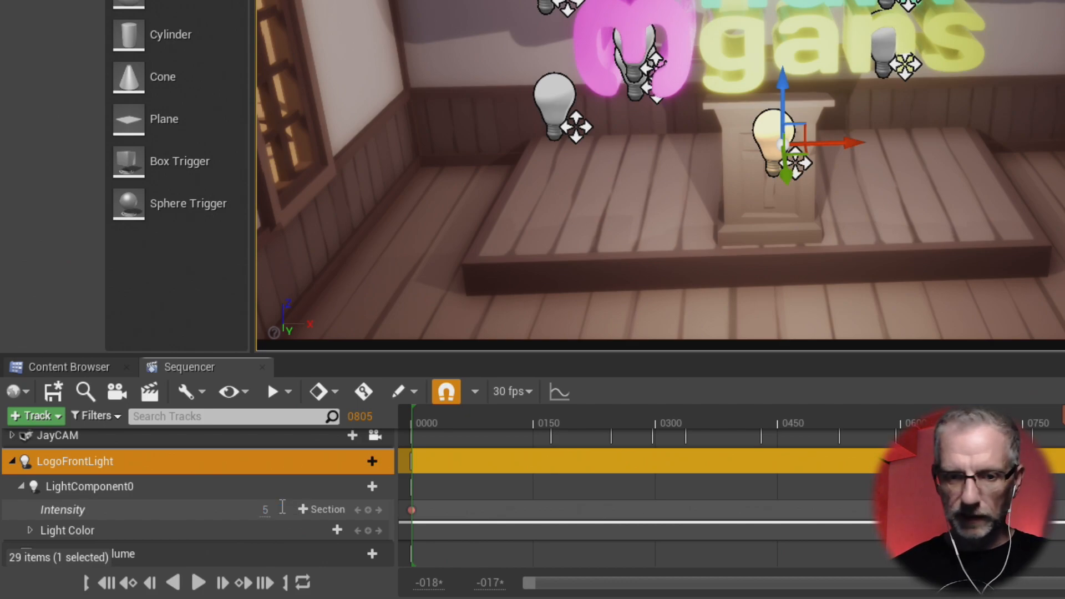
key(Return)
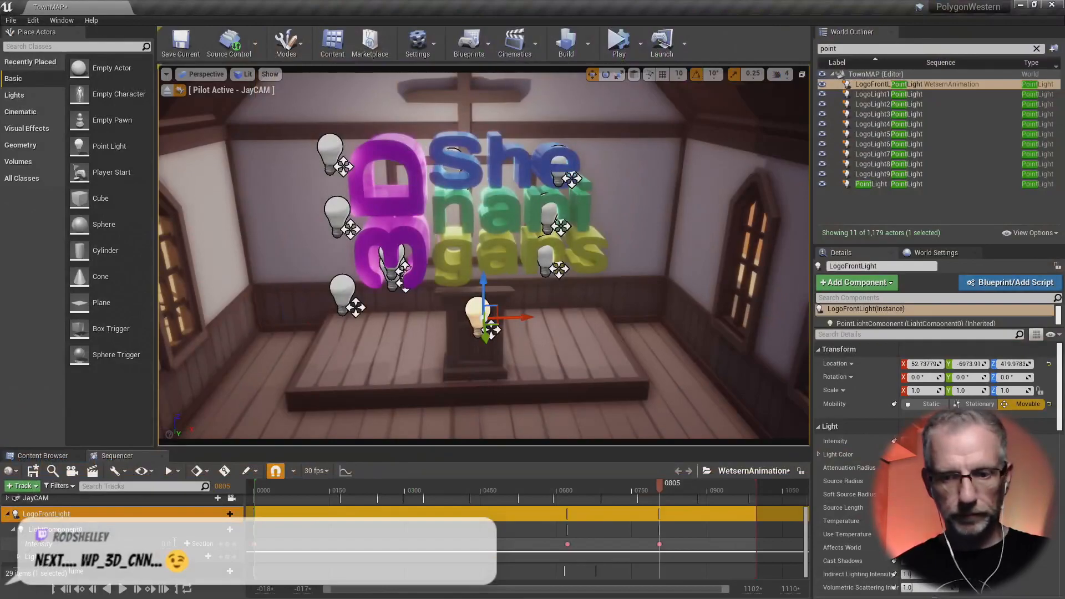
- Play back the light's fade during the move into the church and shift the last Intensity key earlier to about frame 768
drag(624, 486, 524, 507)
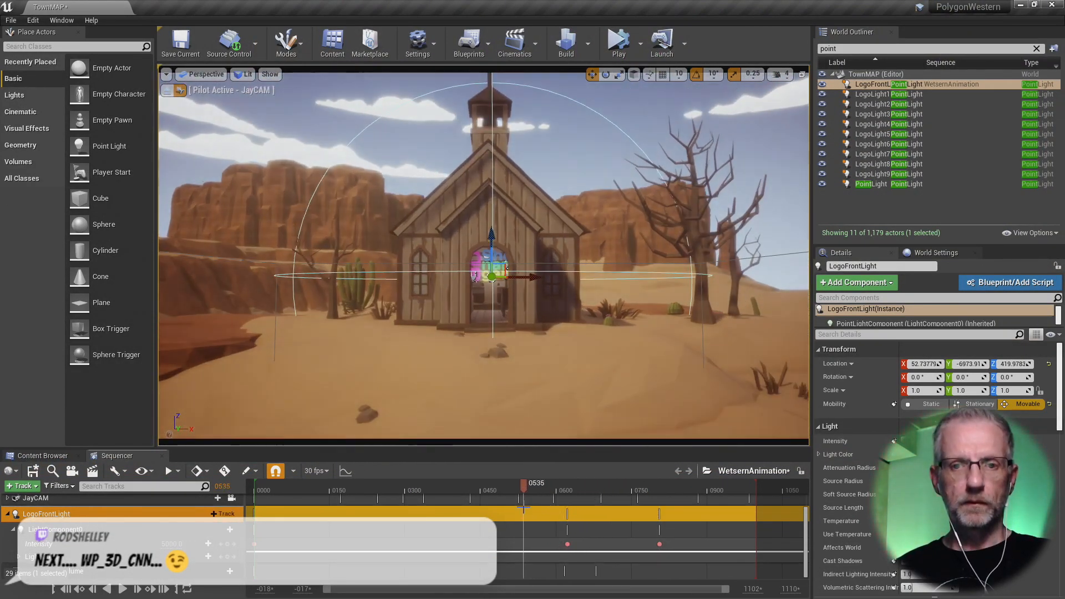
key(space)
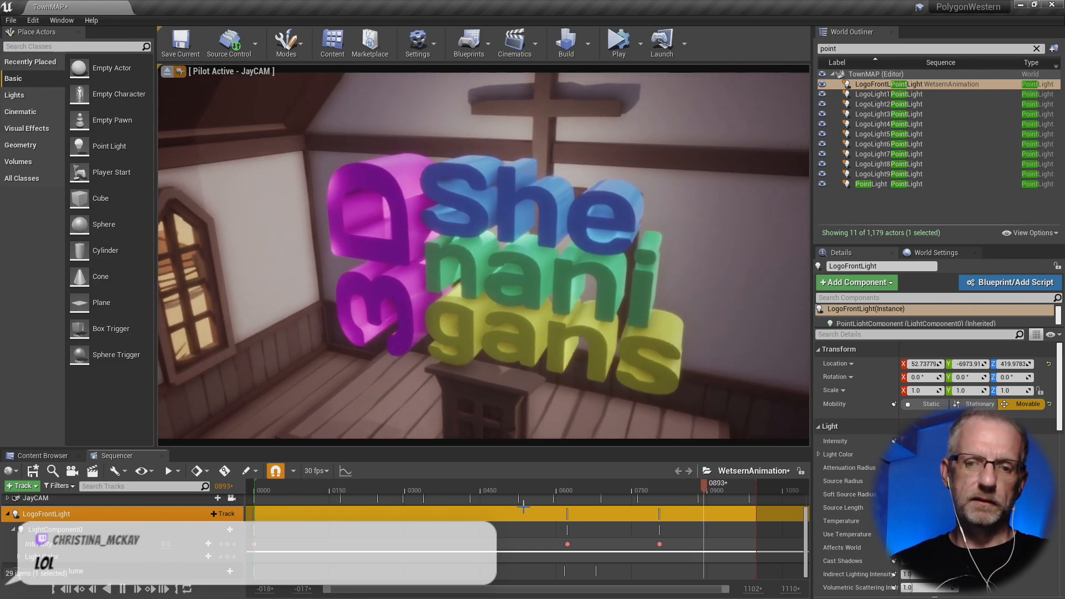
drag(703, 484, 493, 506)
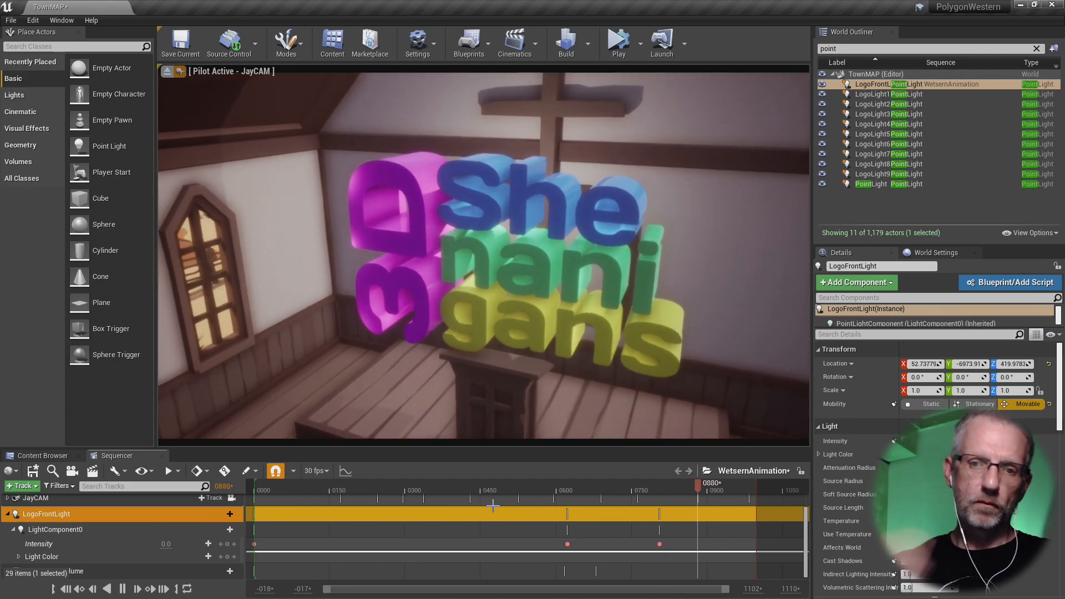
key(space)
drag(704, 488, 548, 496)
key(space)
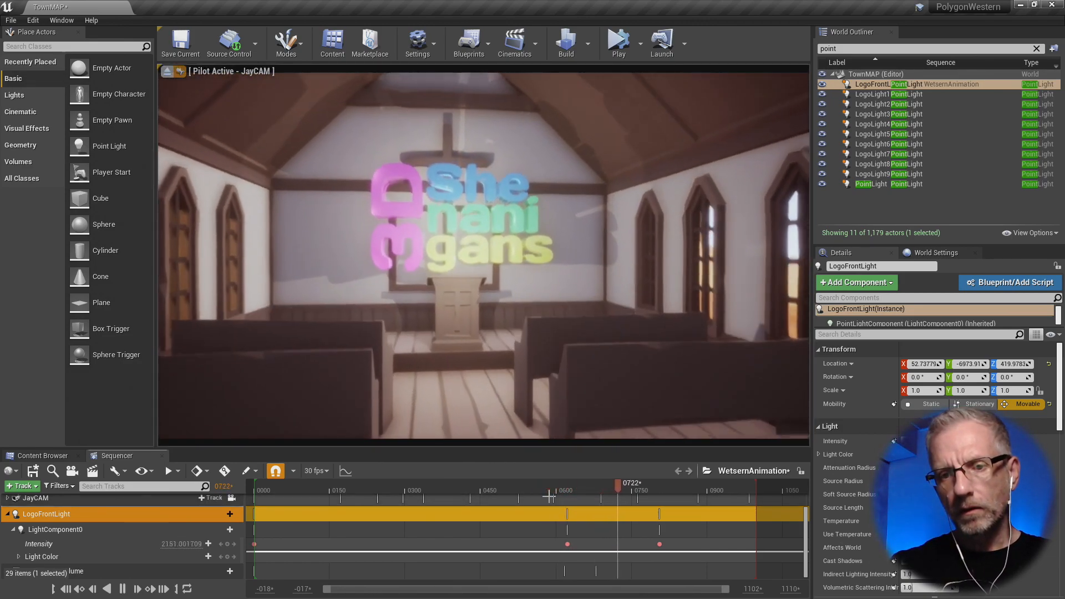
key(space)
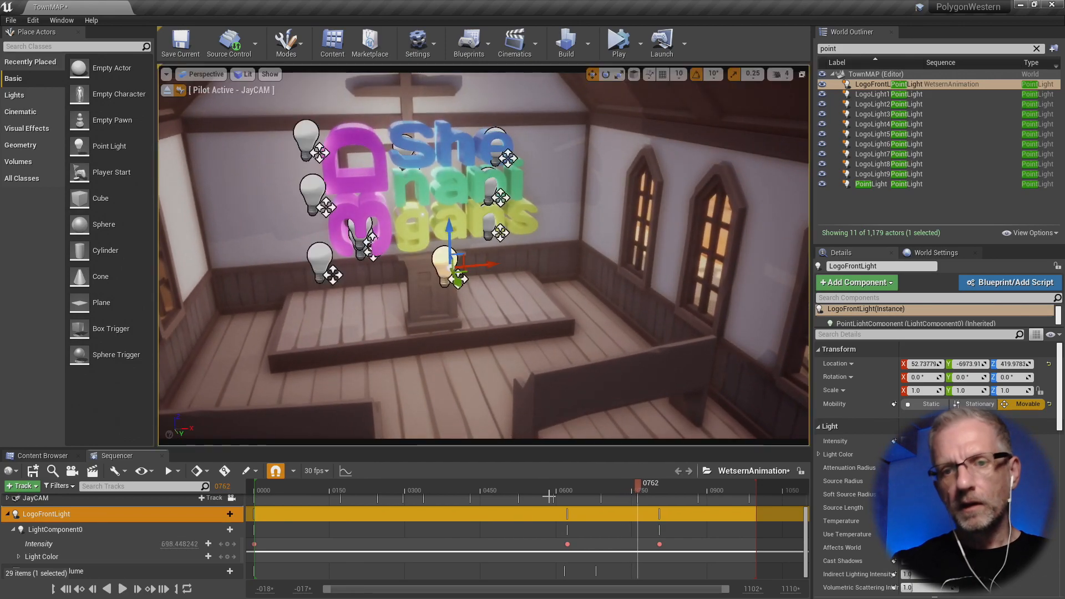
drag(660, 545, 641, 545)
- Replay the sequence from the trading post shot through the logo close-up to check the retimed light fade
click(517, 481)
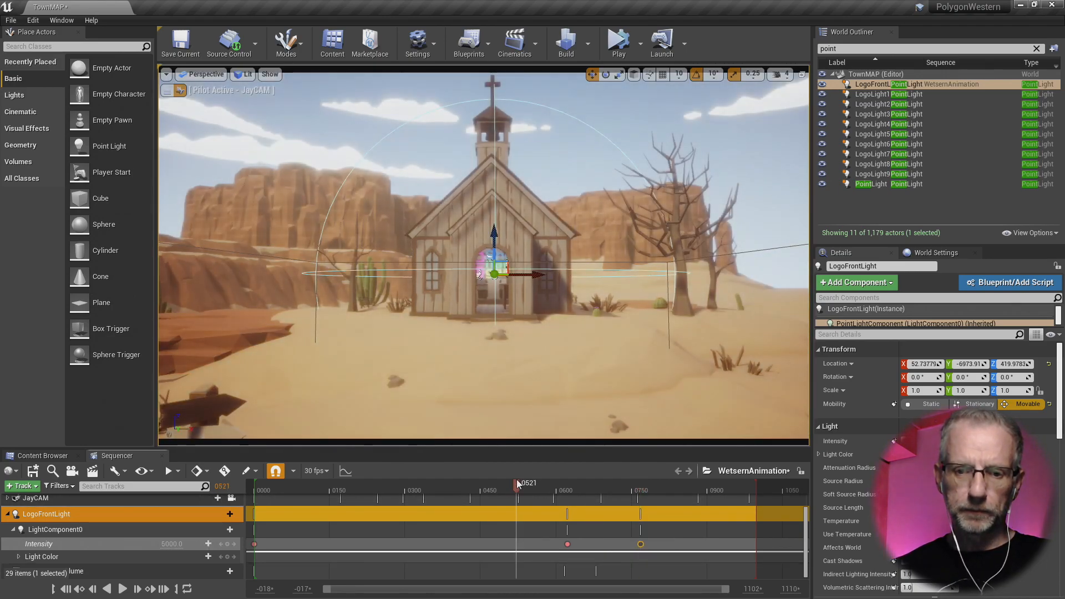
key(space)
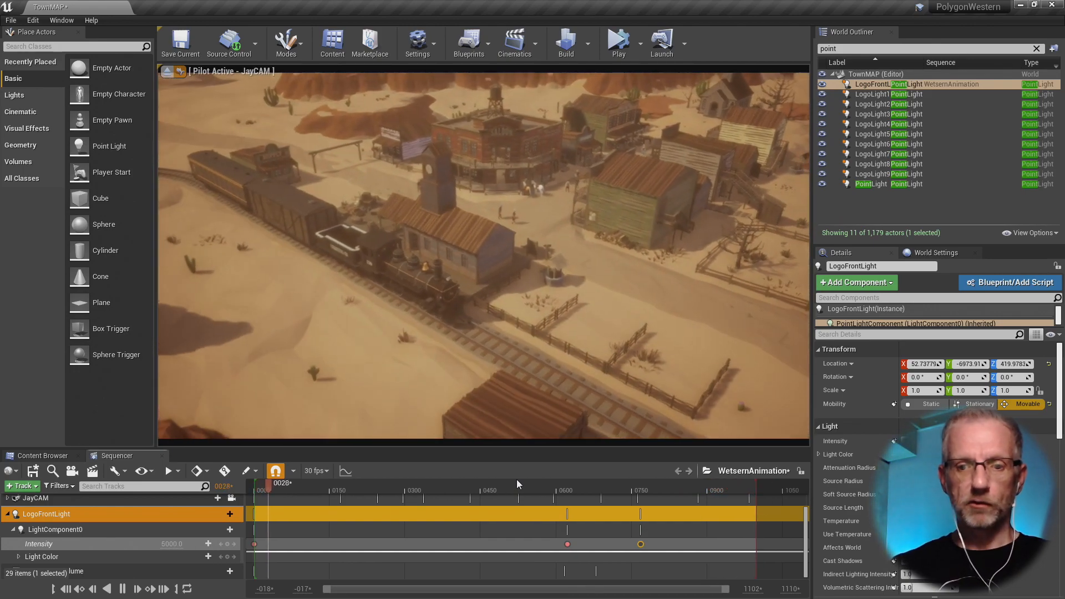
key(space)
drag(668, 490, 472, 486)
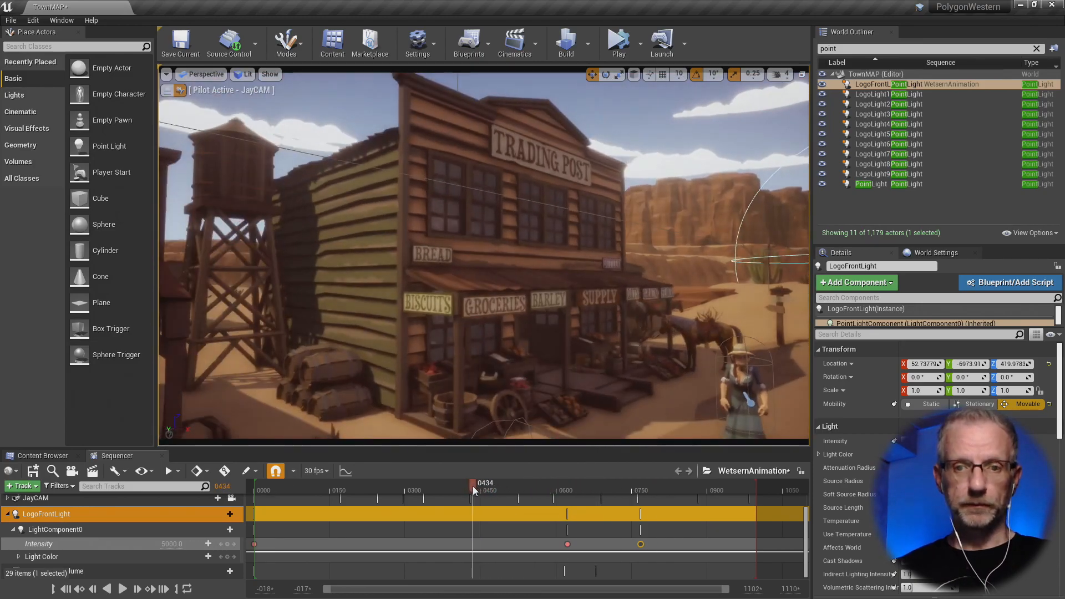
key(space)
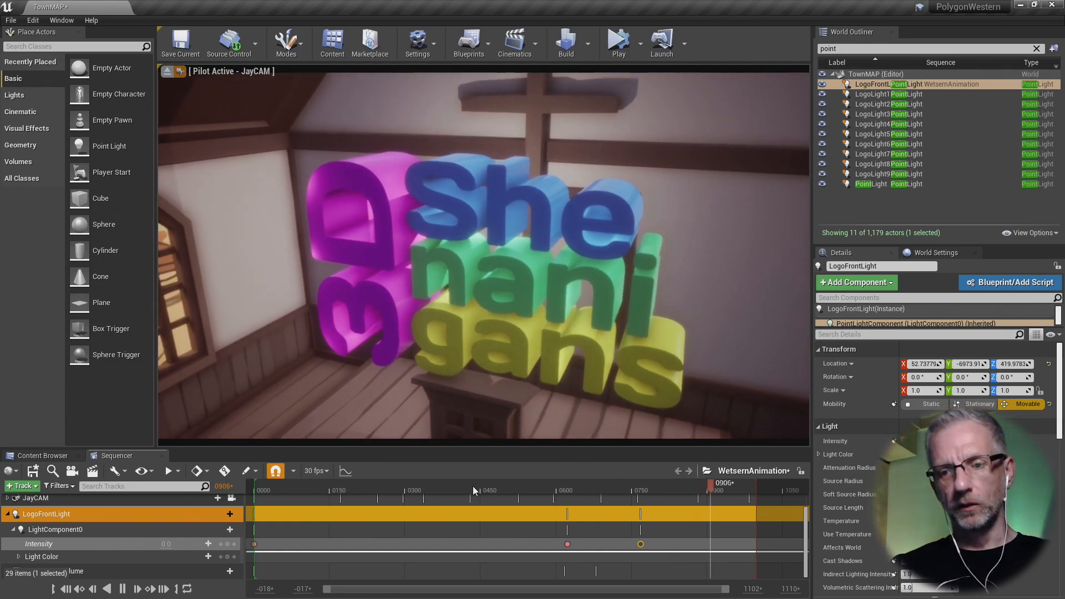
key(space)
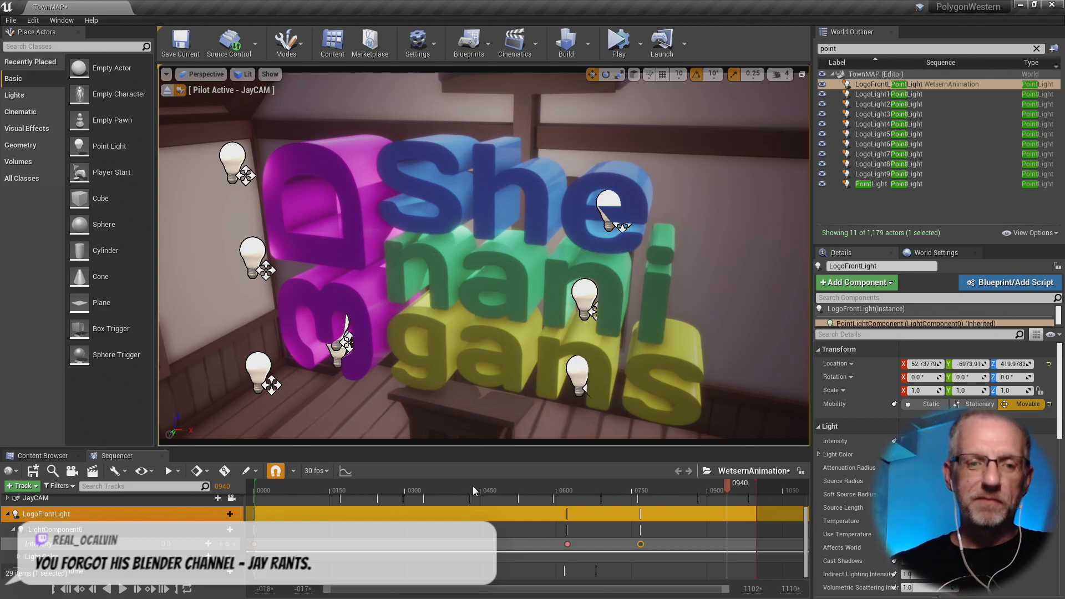
- Switch to Firefox and look through the 3D Shenanigans YouTube channel's uploads, season highlights and list of other channels
key(super)
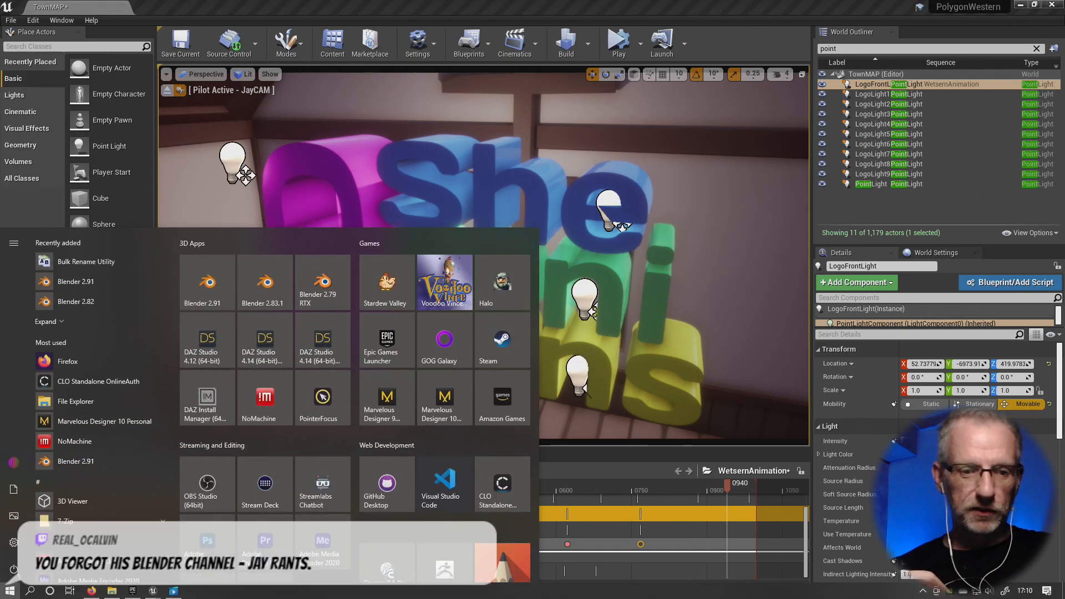
click(91, 591)
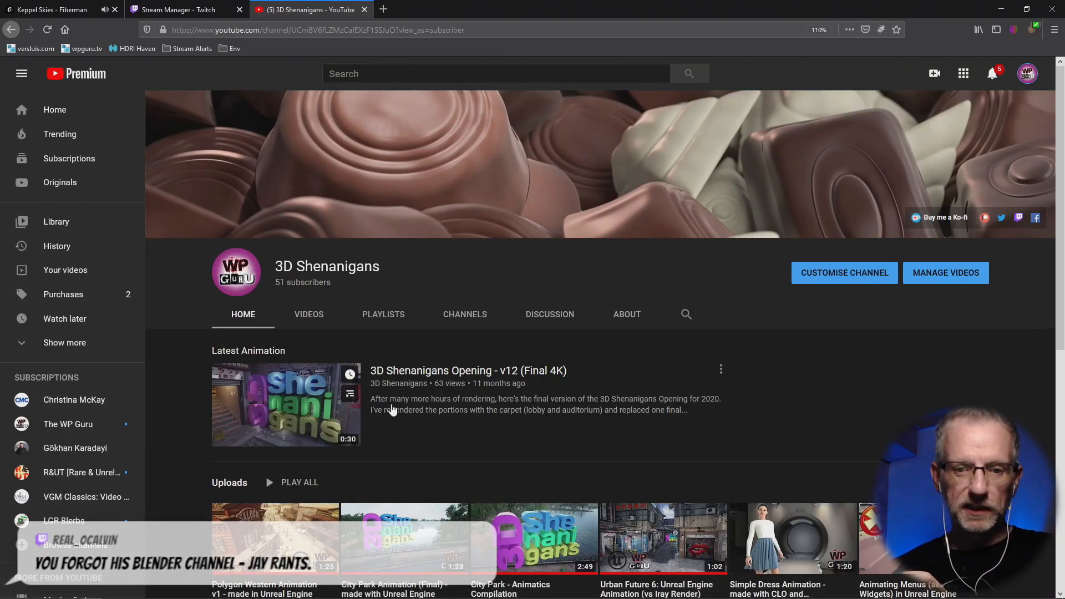
scroll(392, 409, down, 7)
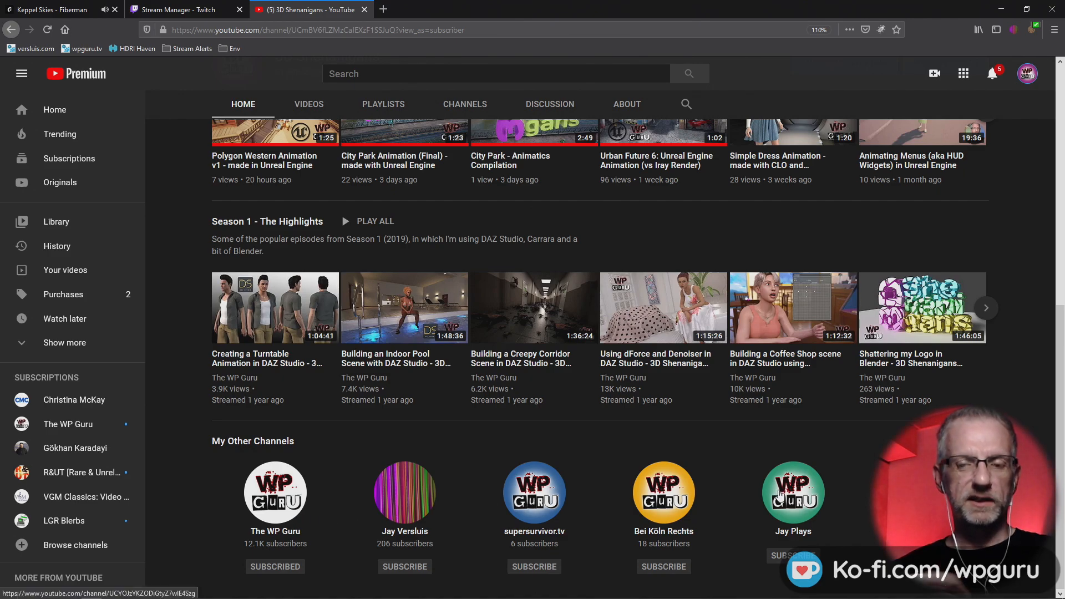
scroll(779, 497, up, 8)
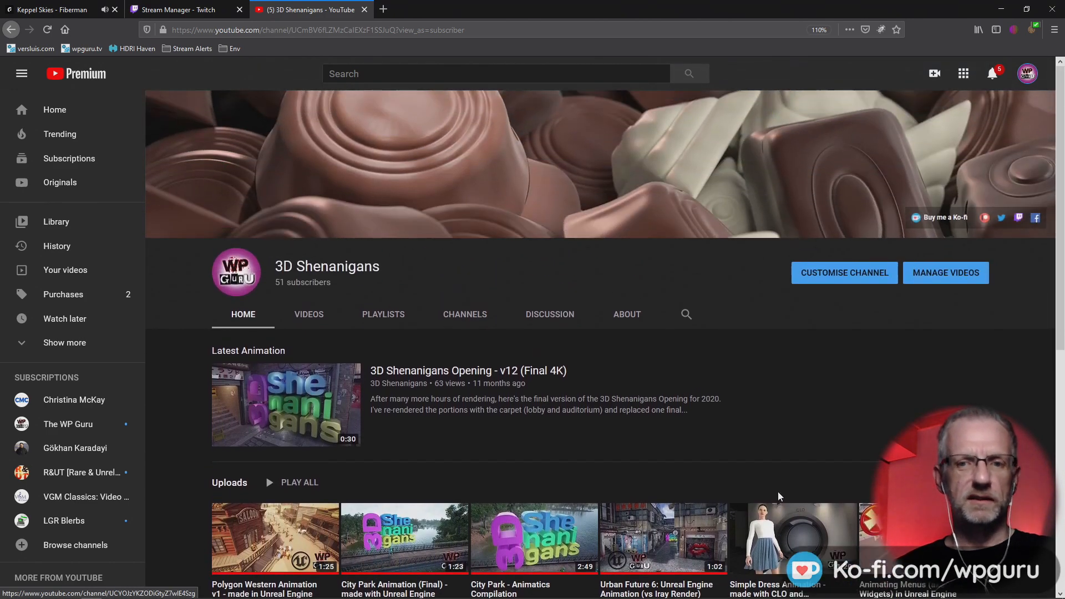
scroll(731, 523, down, 8)
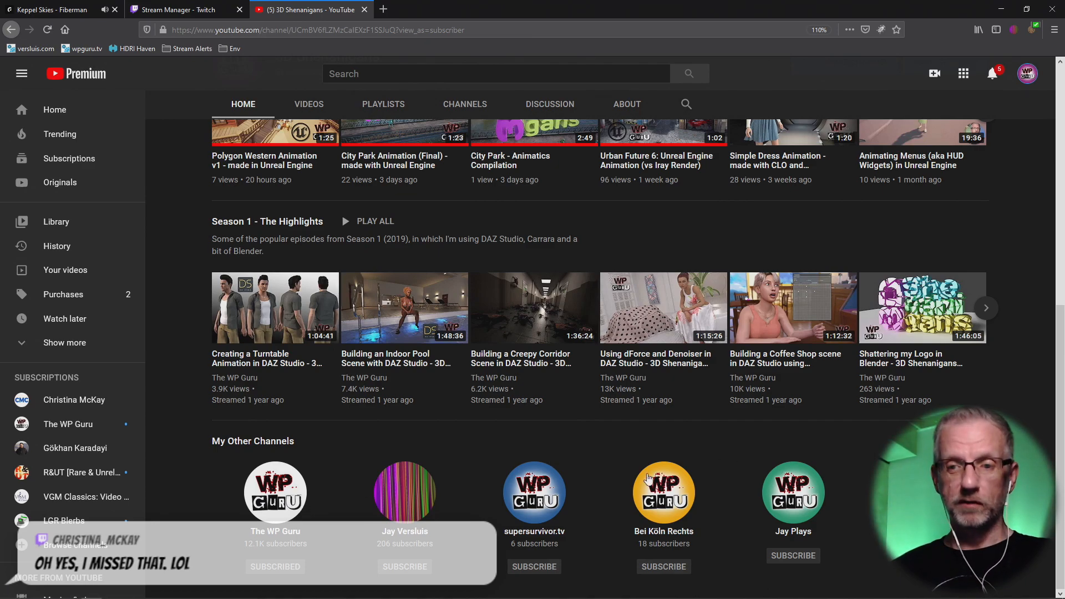
scroll(624, 490, up, 8)
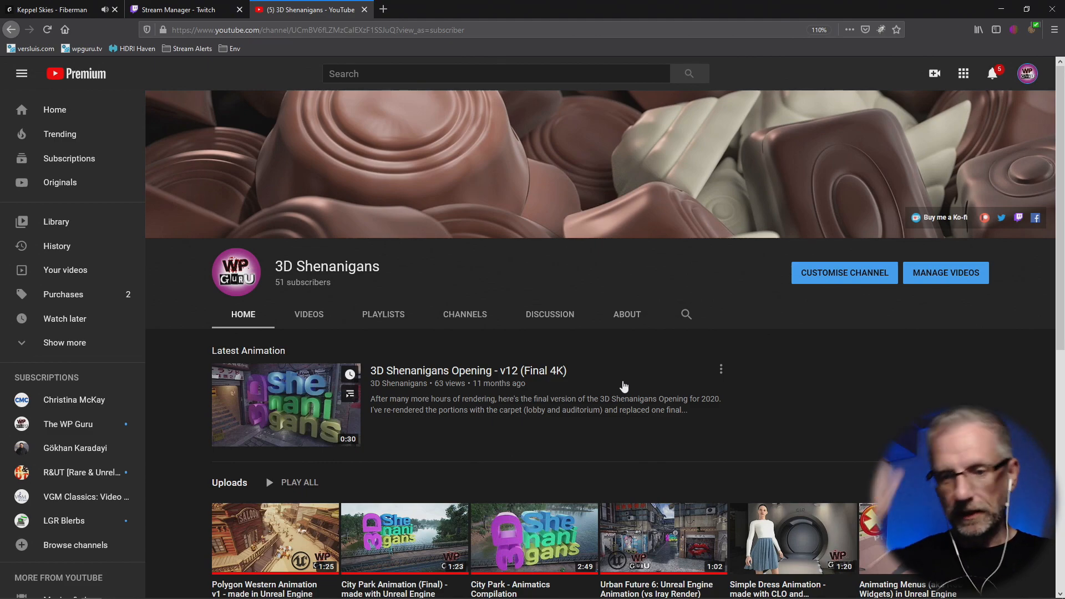
scroll(624, 385, down, 5)
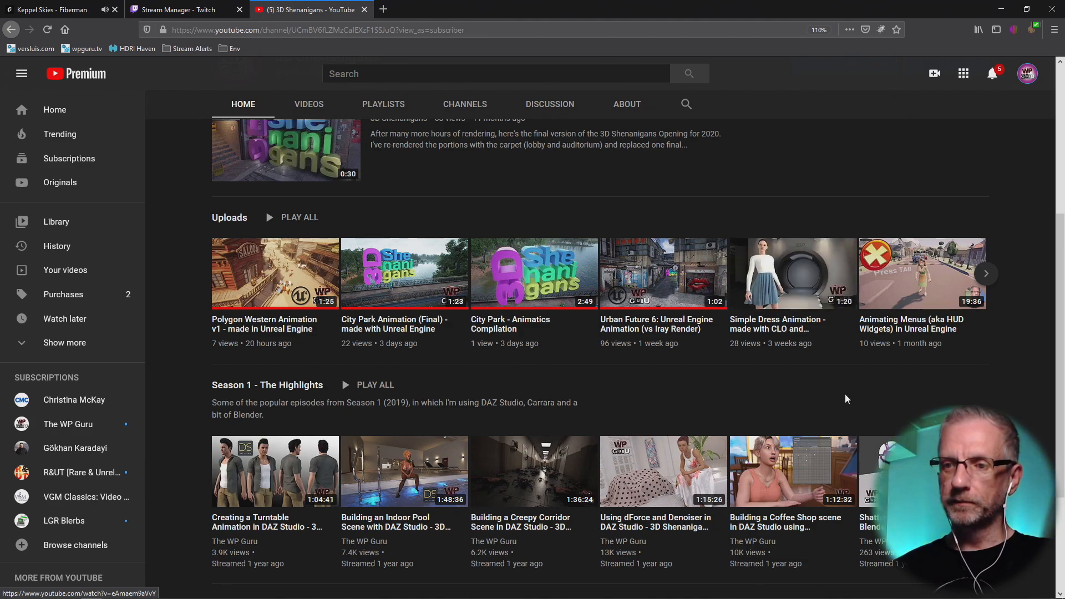
scroll(805, 428, up, 3)
scroll(805, 428, down, 6)
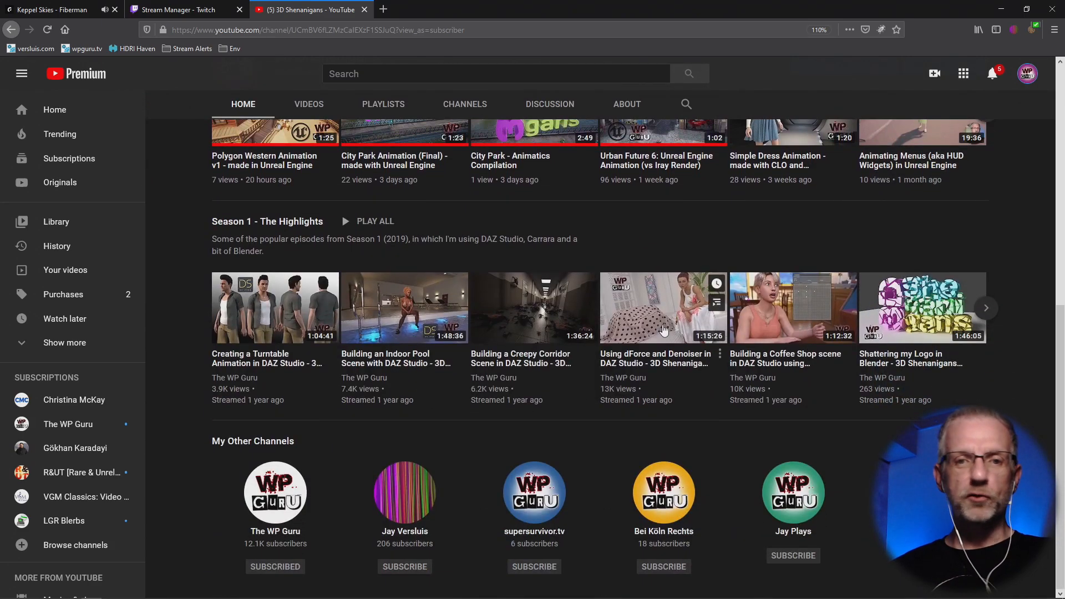
scroll(500, 438, up, 6)
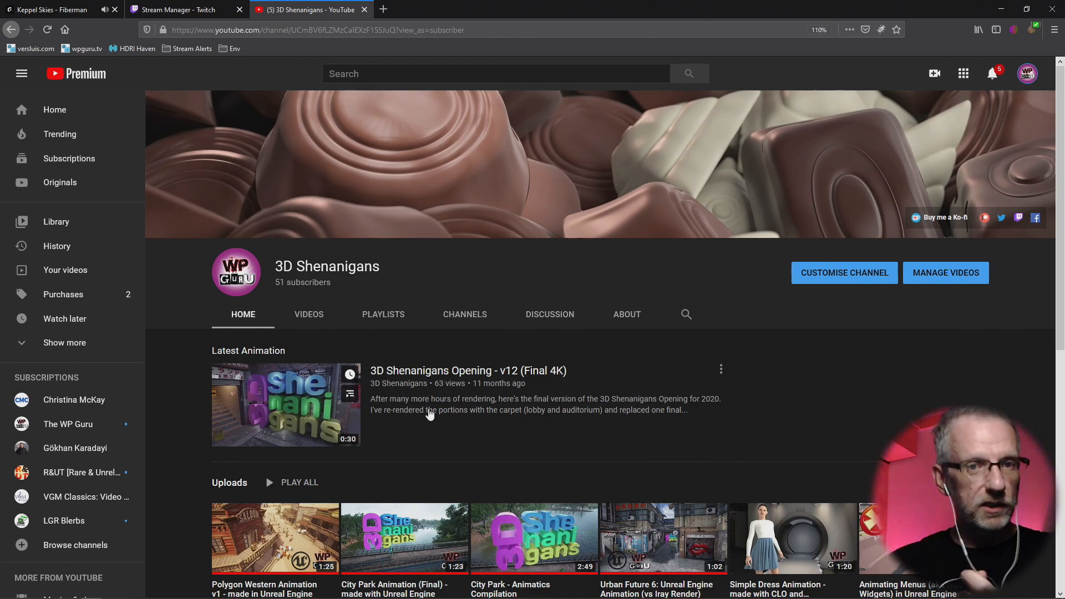
scroll(454, 410, down, 5)
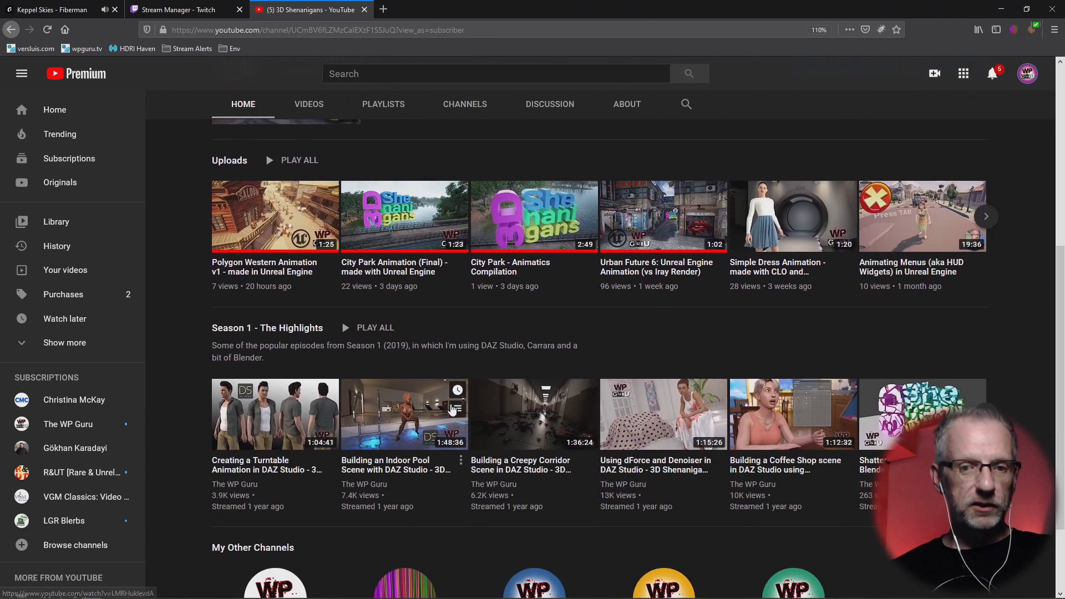
scroll(450, 410, up, 3)
scroll(450, 409, up, 3)
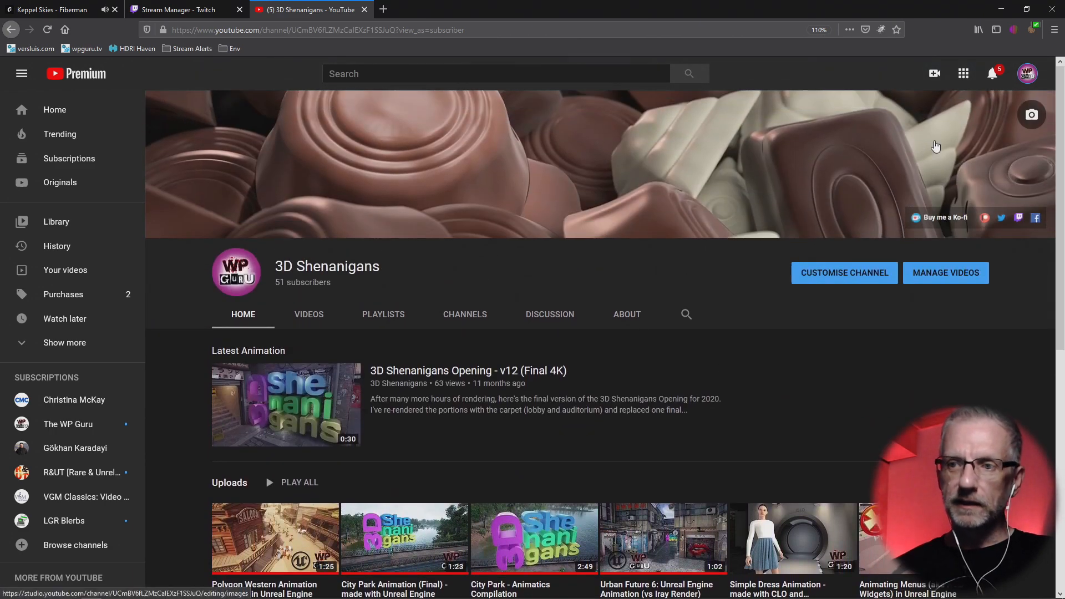
- Open the channel's Layout customisation in YouTube Studio and bring up its featured sections
click(1027, 75)
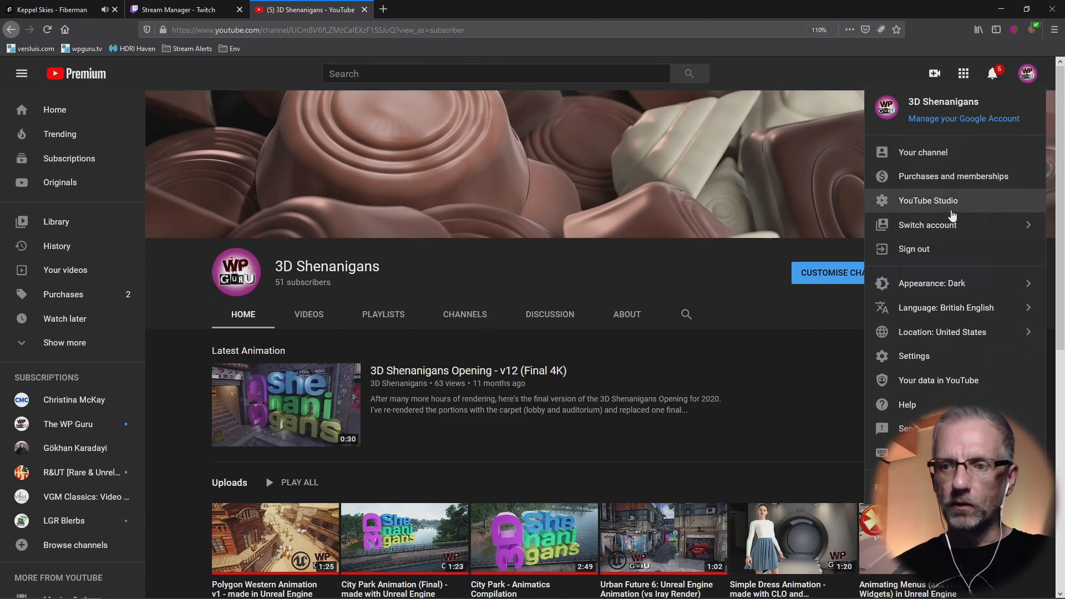
click(948, 208)
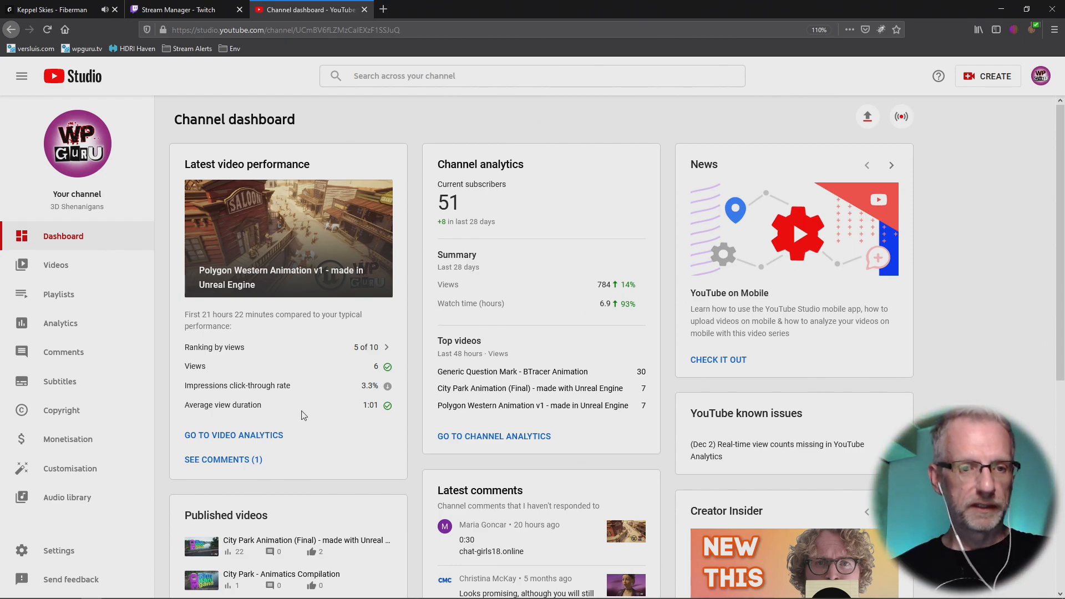
click(60, 482)
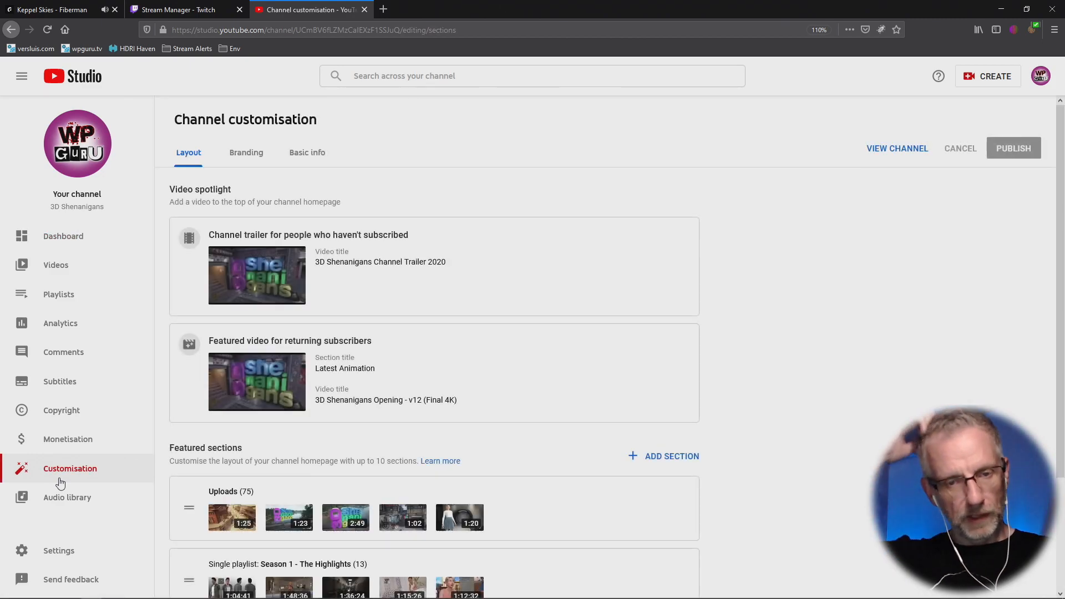
scroll(519, 419, down, 3)
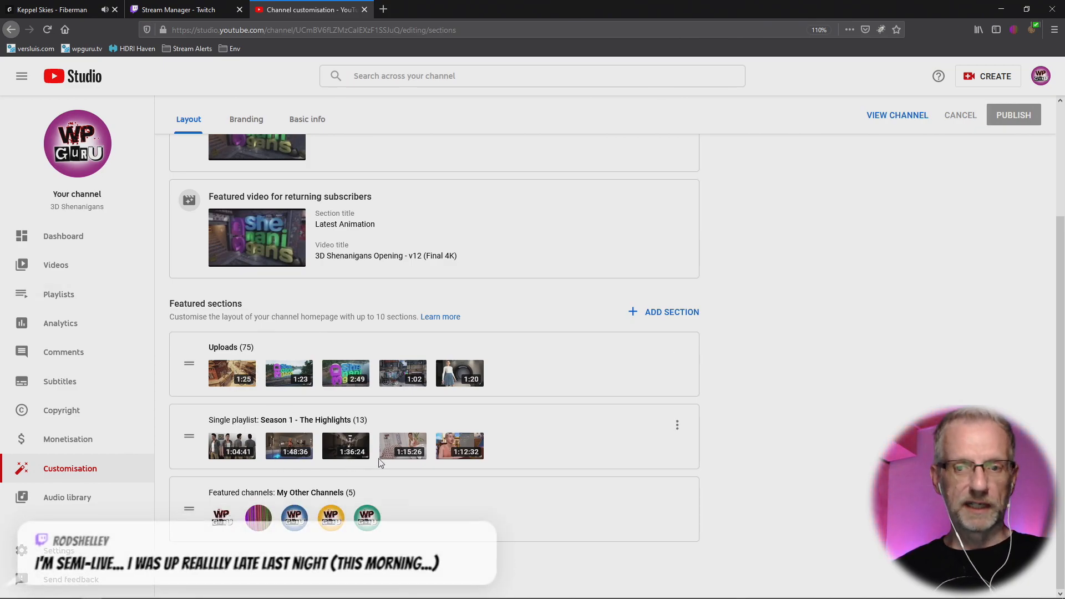
- Try out a Popular uploads section placed directly below Uploads in the featured sections, and remove it again
click(676, 311)
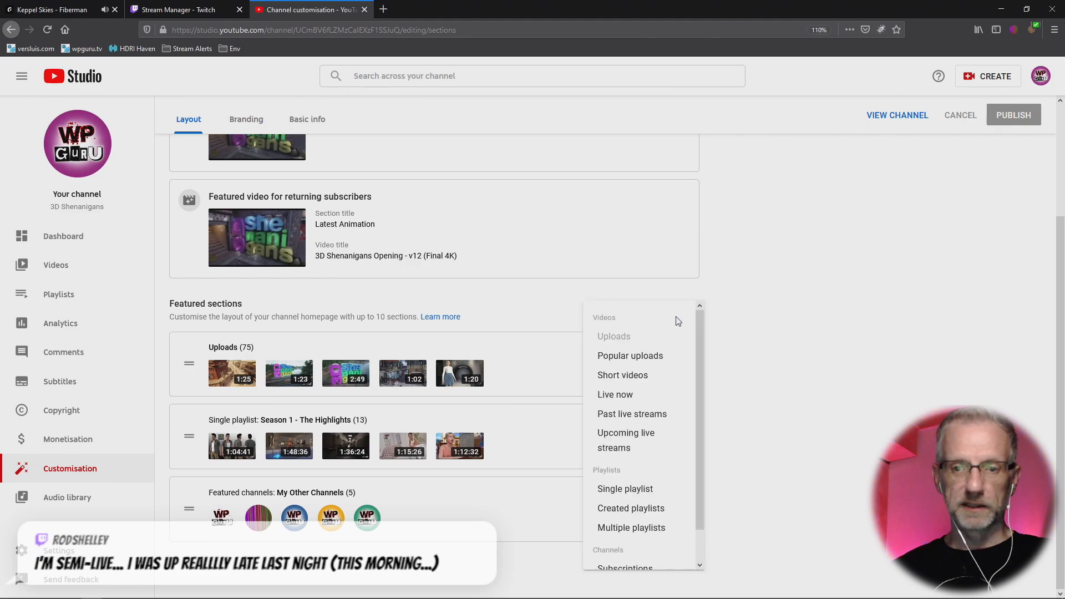
click(661, 363)
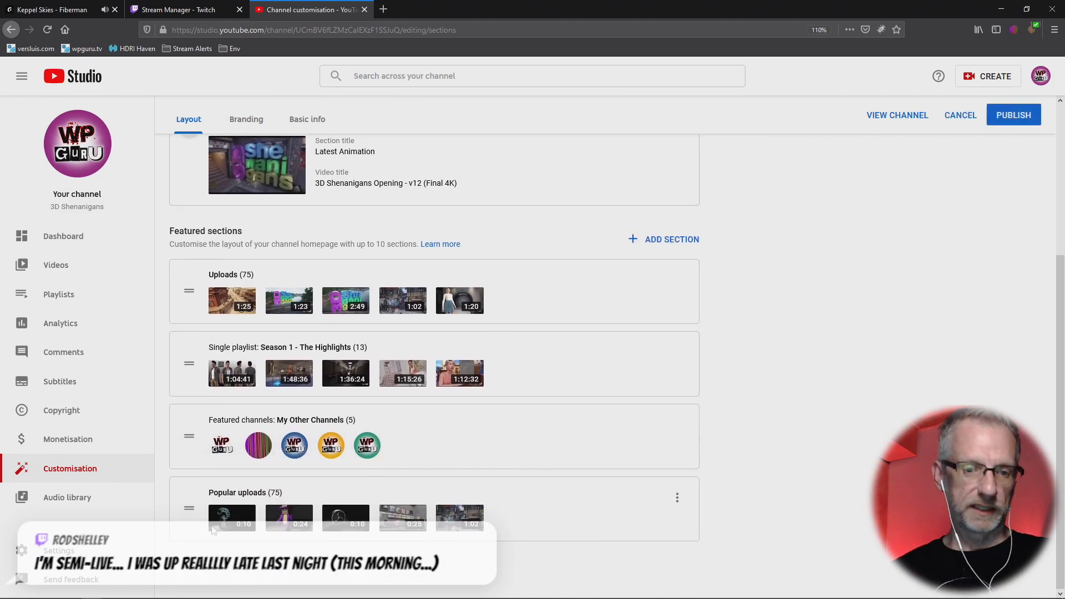
drag(187, 488, 187, 335)
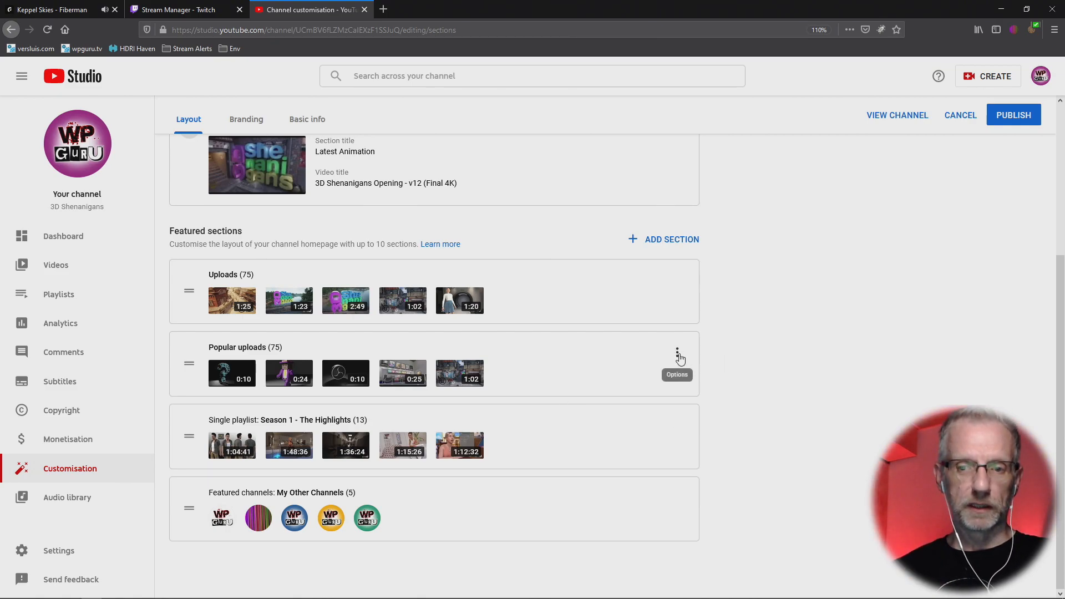
click(677, 355)
click(710, 363)
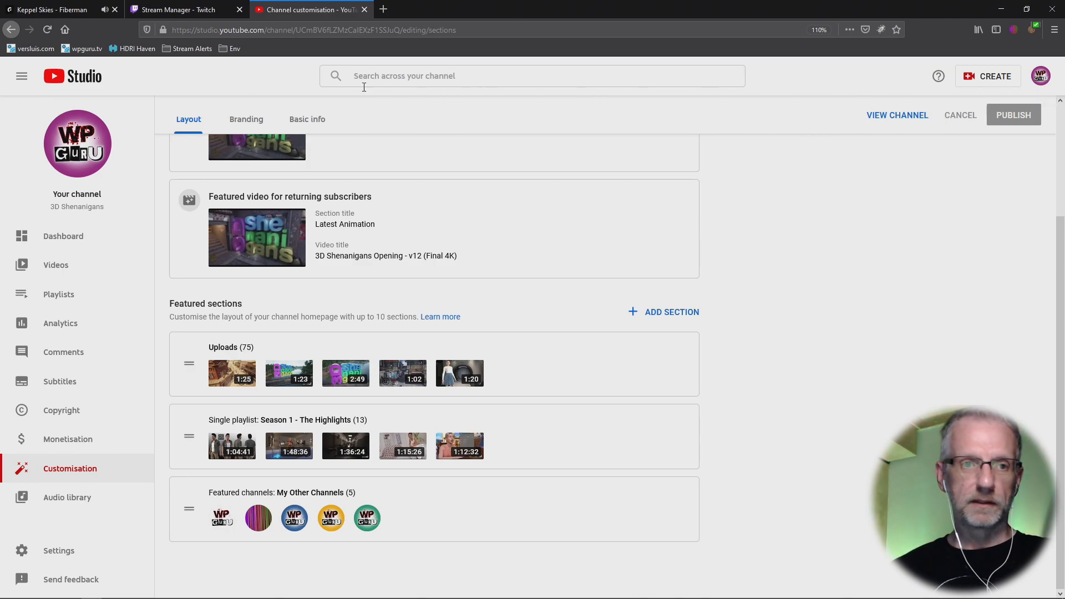
- Return to the public 3D Shenanigans channel page and open The WP Guru from its list of other channels
click(1042, 78)
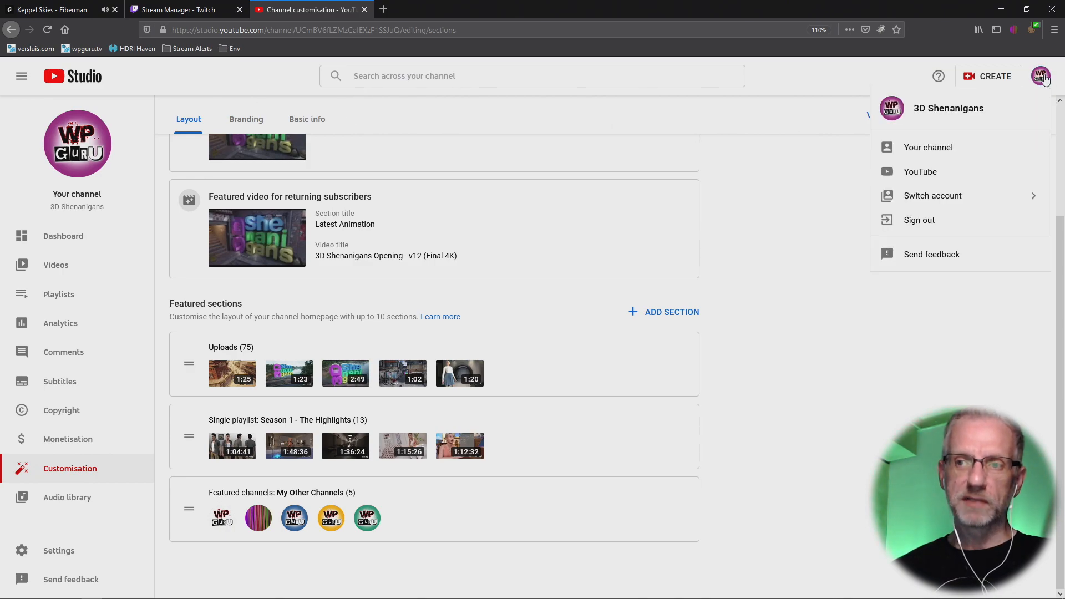
click(929, 148)
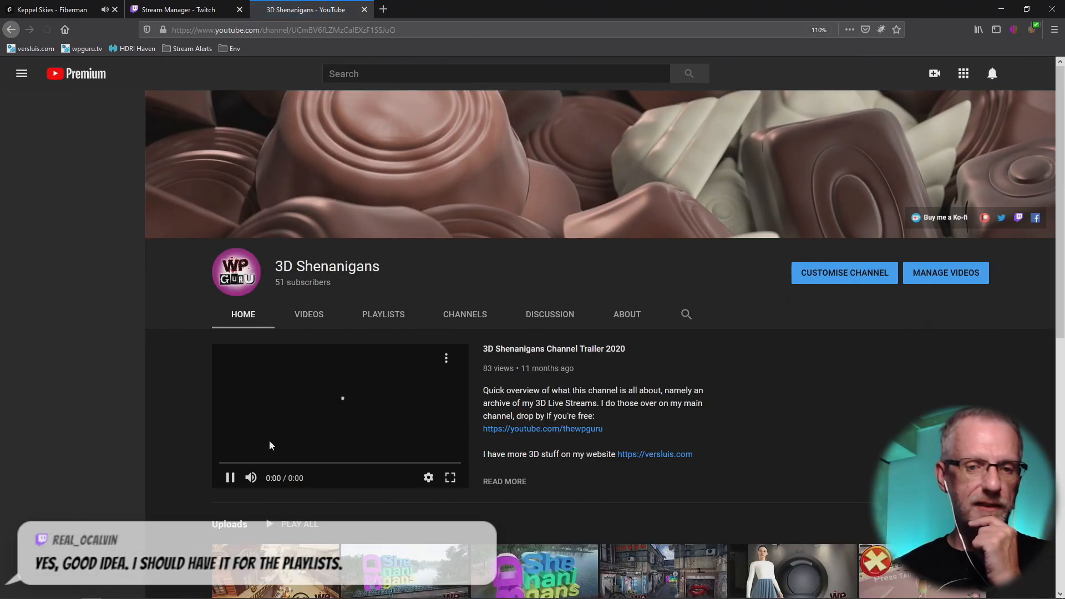
scroll(250, 446, down, 8)
click(264, 512)
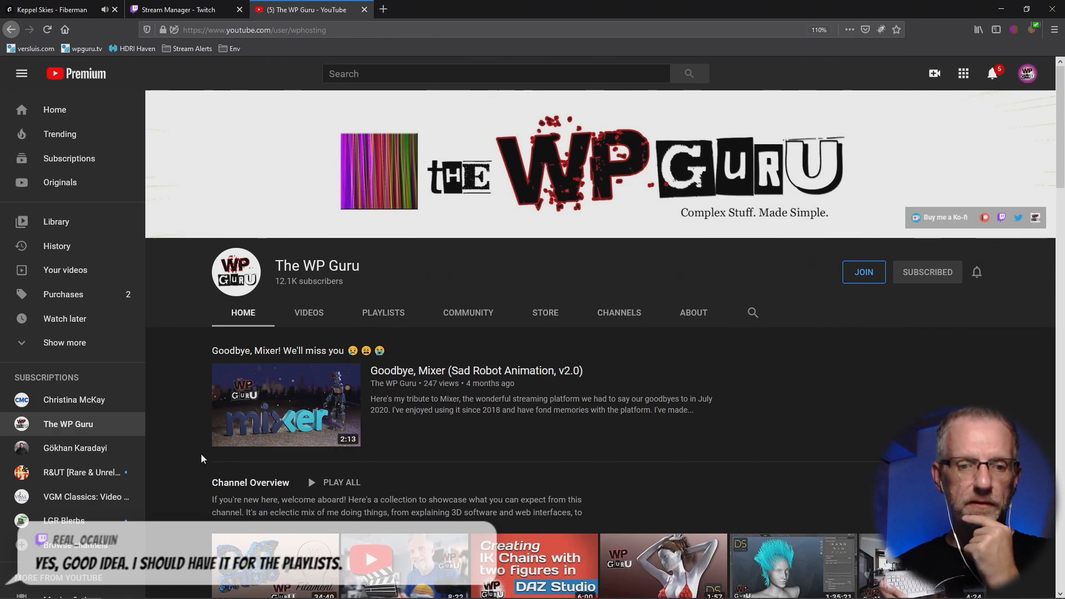
- Look through The WP Guru channel's homepage, covering its popular uploads, live streams, course playlists, animations and other channels
scroll(201, 454, down, 3)
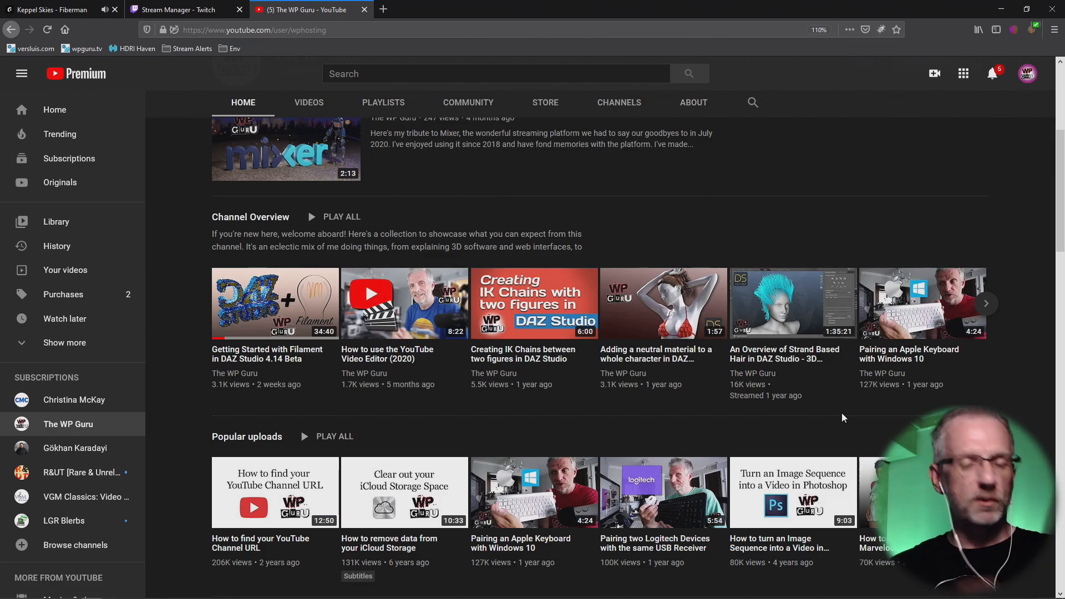
scroll(985, 406, down, 5)
scroll(985, 406, down, 7)
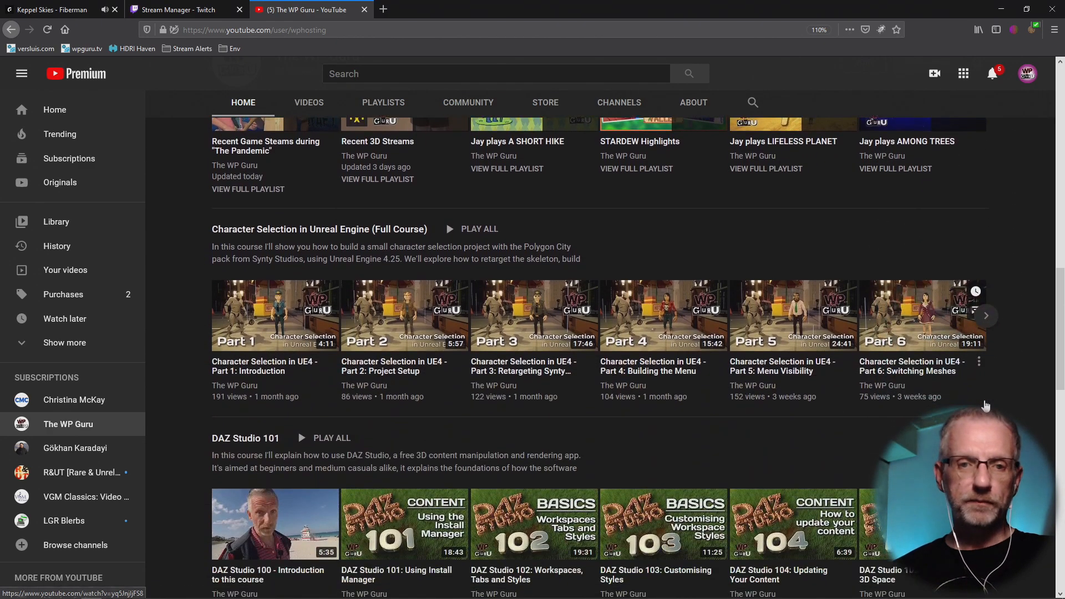
scroll(985, 406, down, 12)
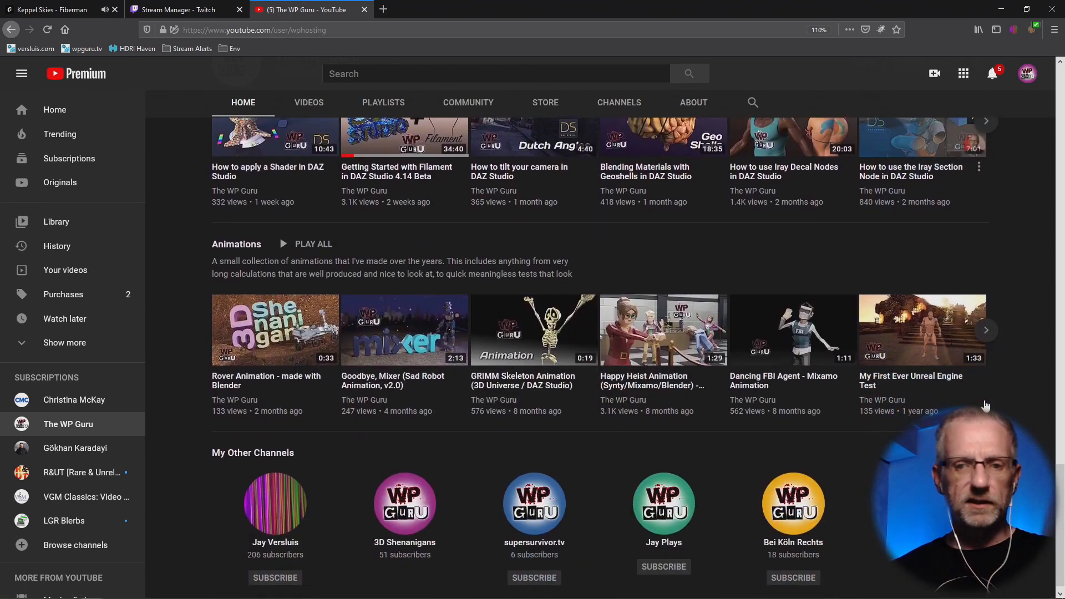
scroll(985, 406, up, 2)
scroll(985, 406, up, 20)
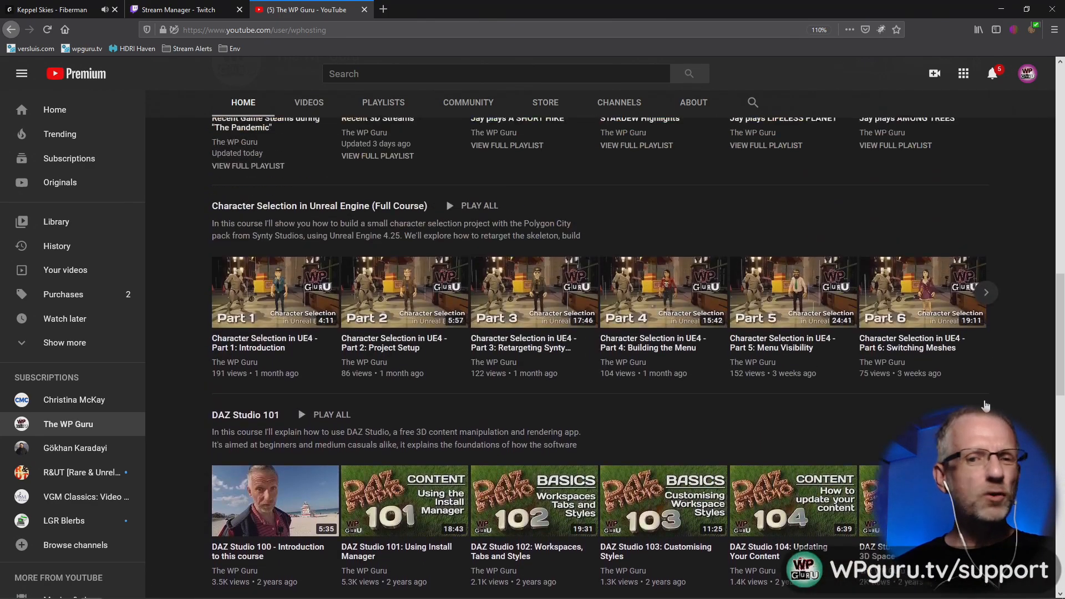
scroll(985, 406, up, 2)
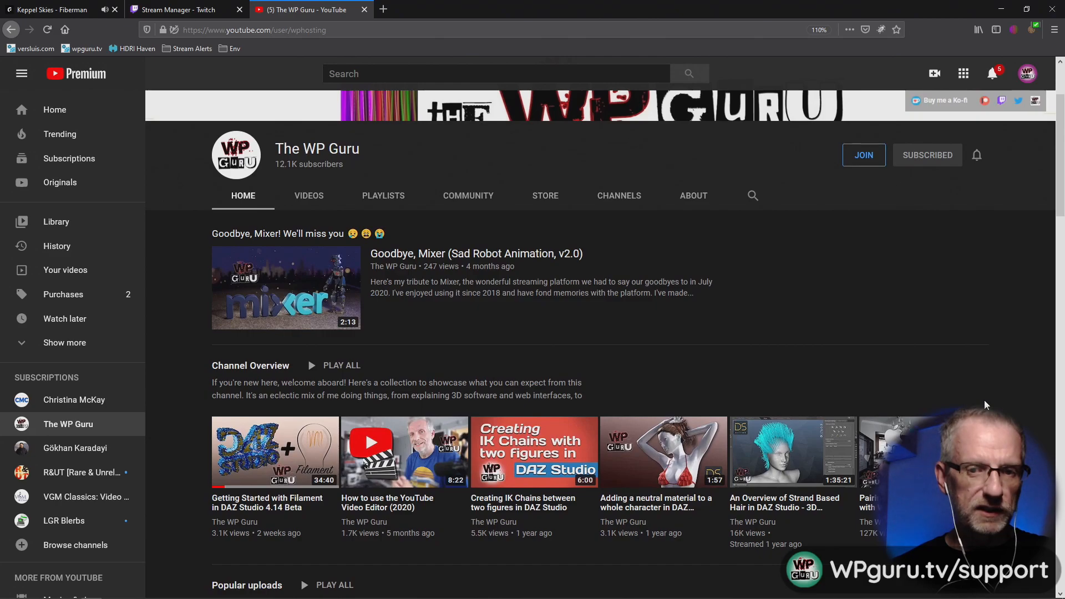
scroll(984, 405, down, 3)
scroll(984, 405, down, 10)
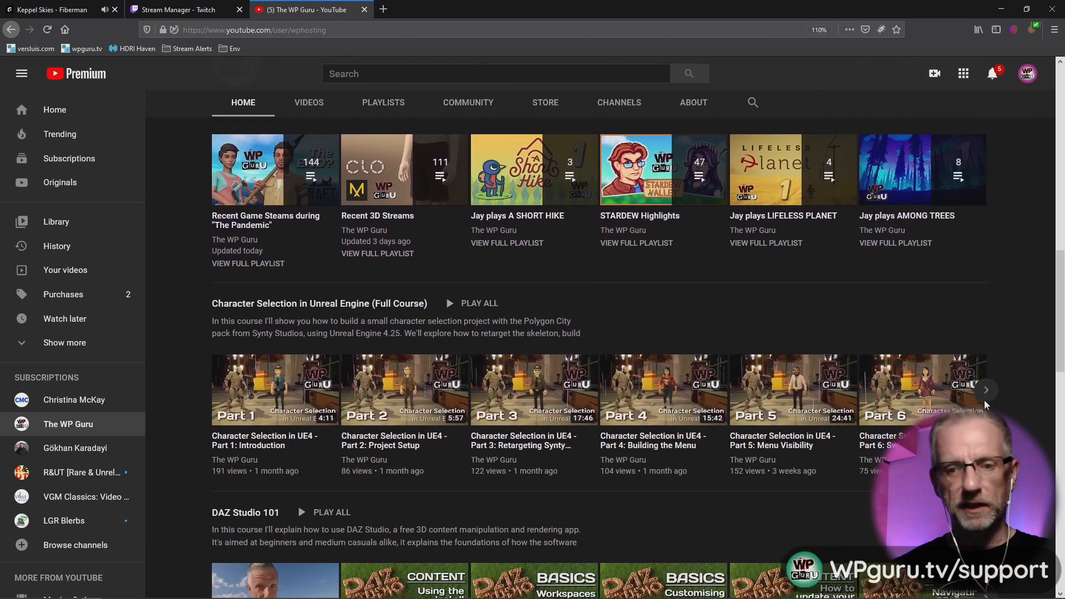
scroll(985, 406, down, 10)
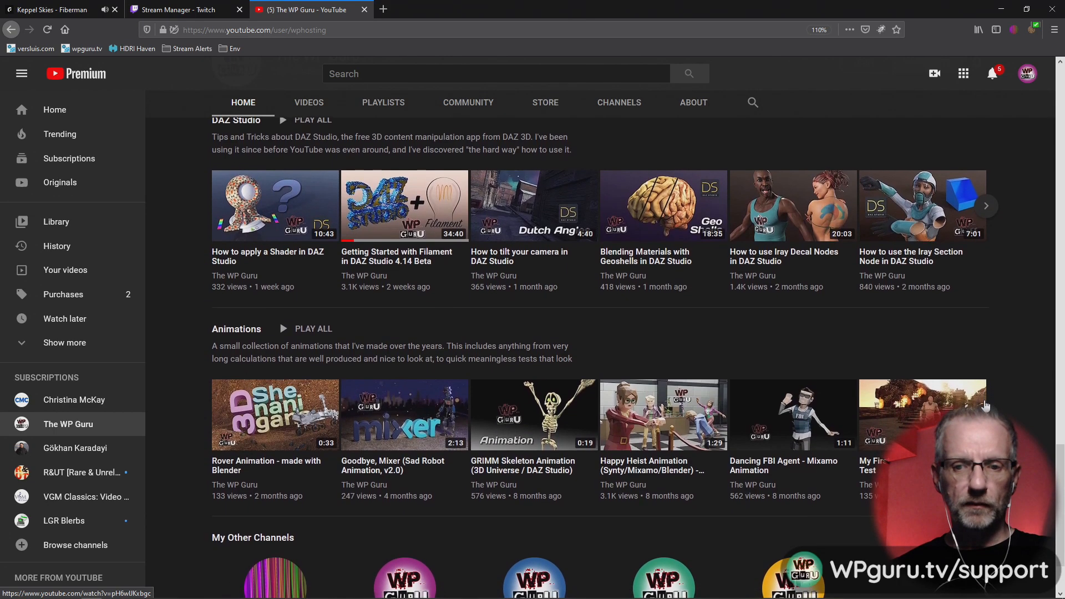
scroll(464, 363, up, 1)
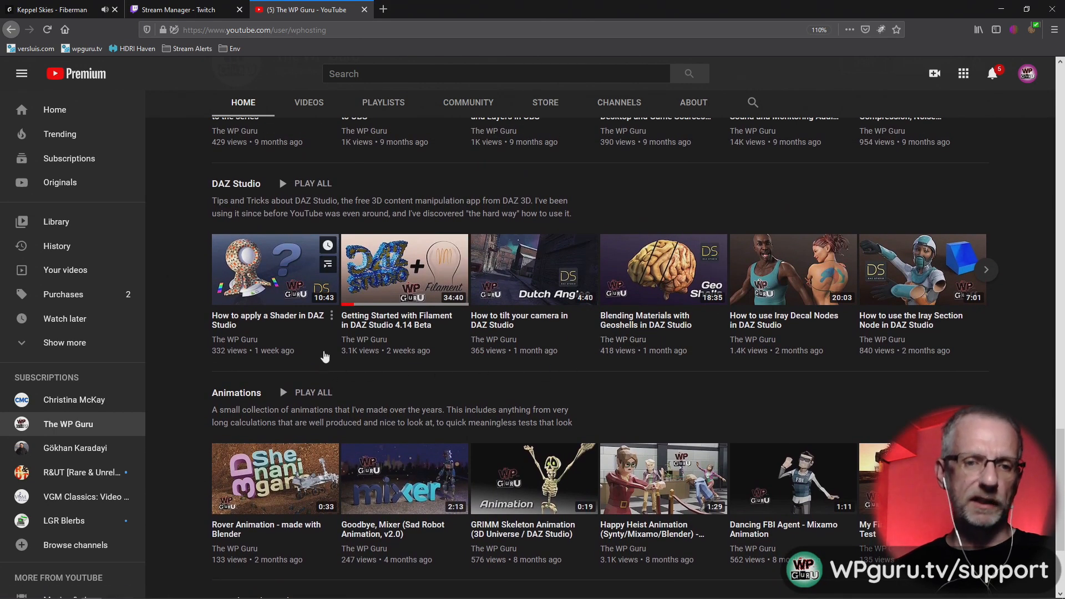
scroll(325, 356, up, 5)
scroll(325, 357, up, 4)
scroll(162, 394, down, 2)
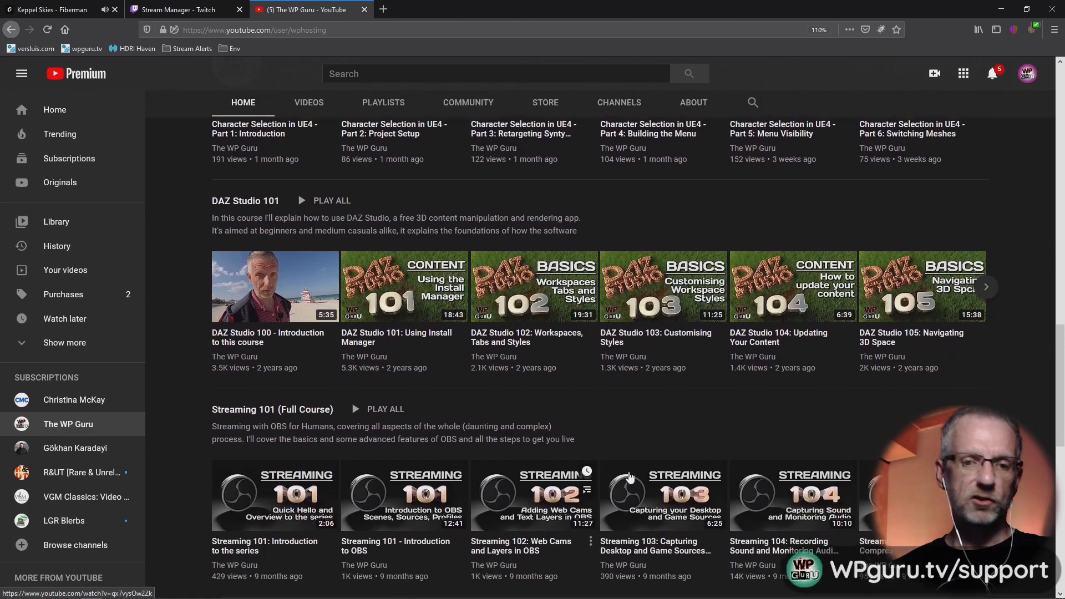
scroll(193, 464, up, 5)
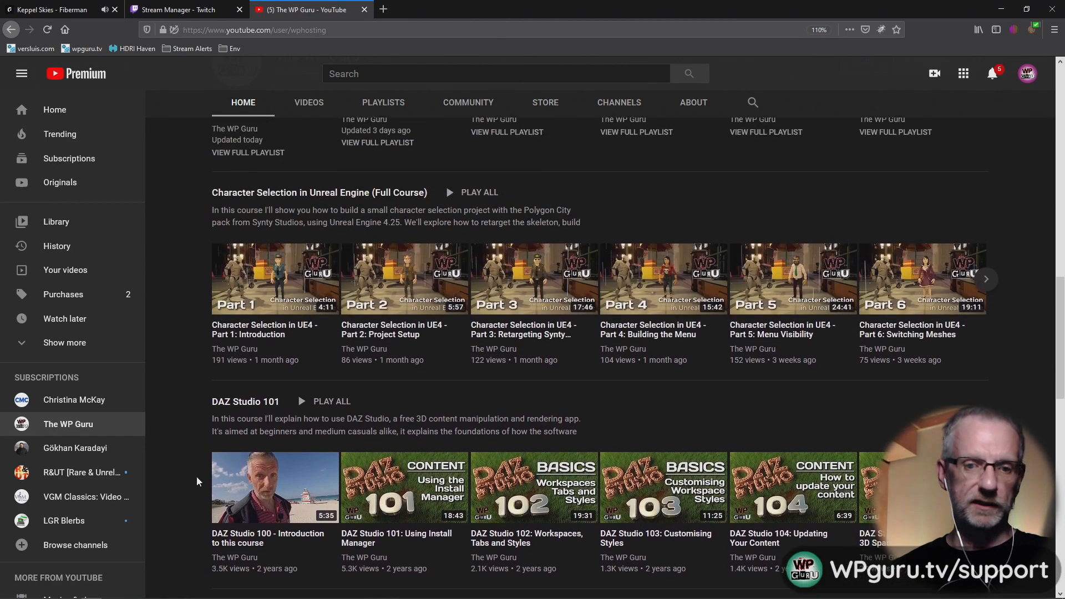
scroll(195, 478, up, 5)
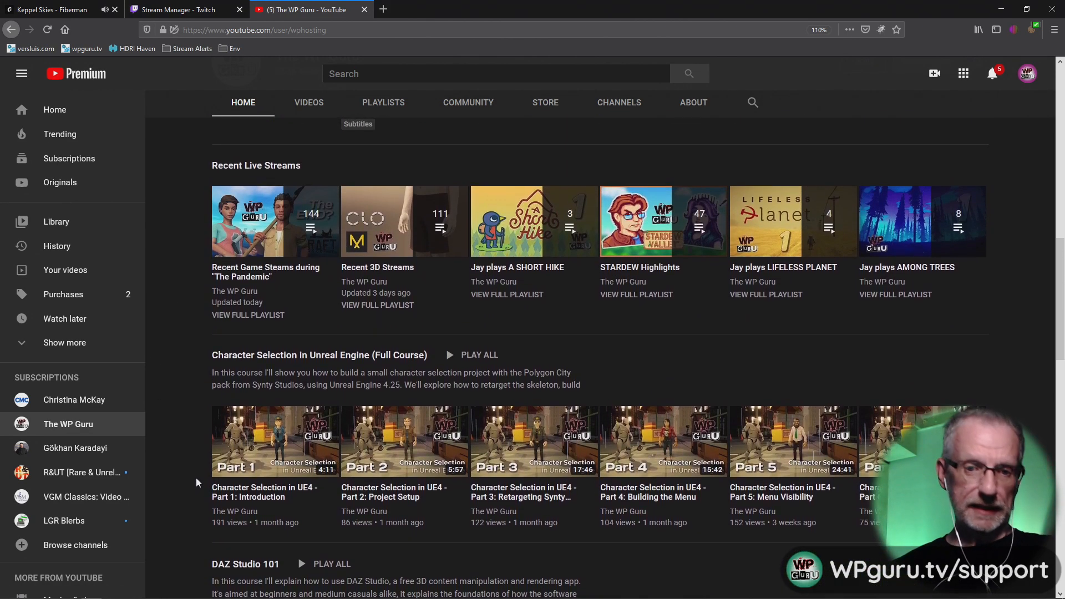
scroll(174, 460, up, 8)
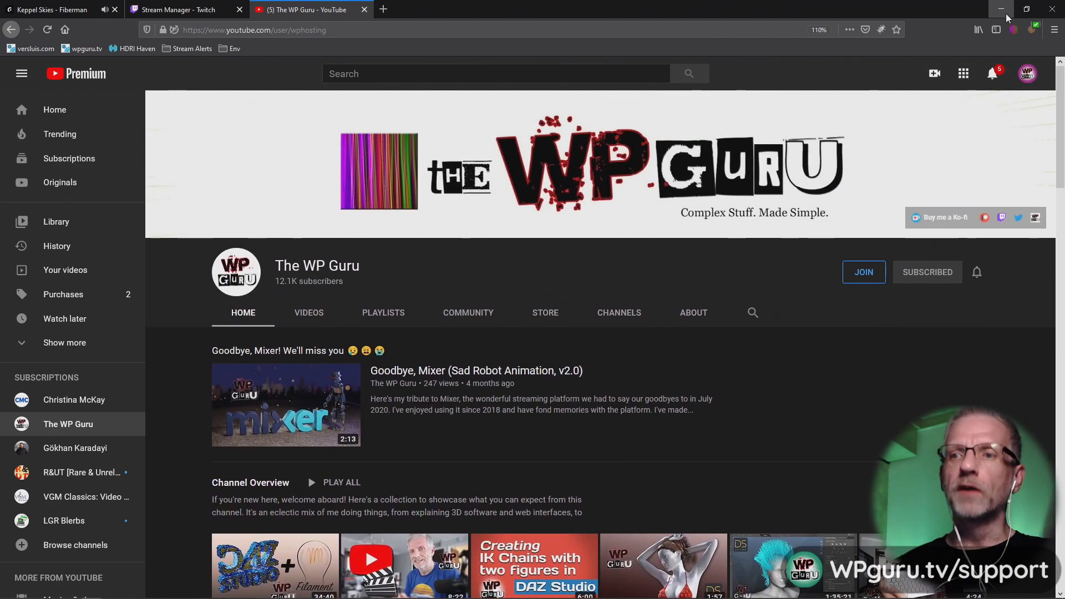
- Switch back to Unreal Editor and move the sequence's playhead to frame 60, in the opening shot with the train
click(1004, 8)
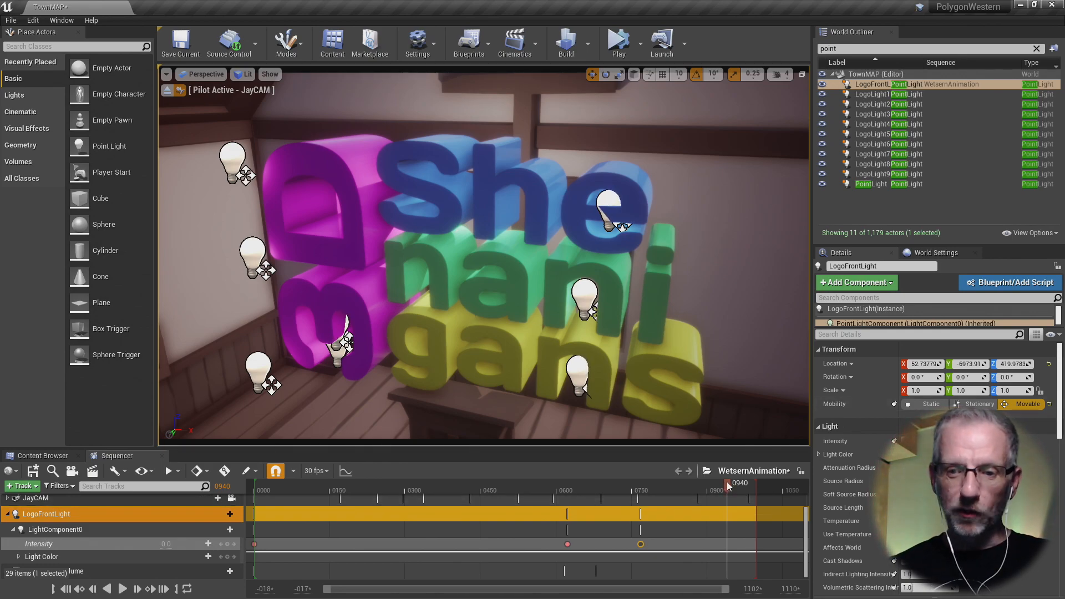
drag(728, 487, 284, 532)
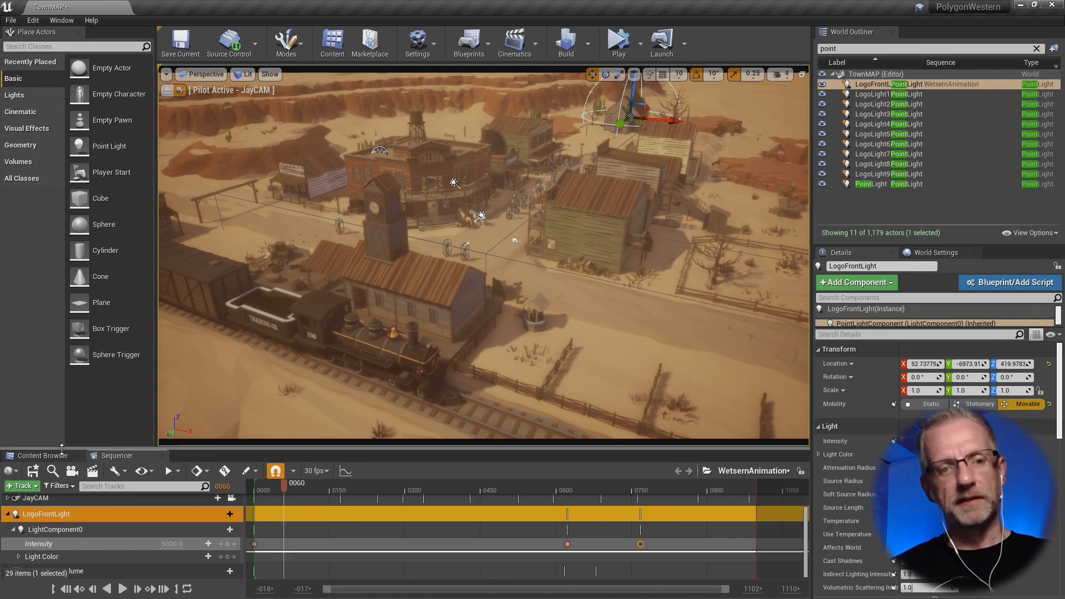
- Enlarge the Content Browser and open the FX folder of the PolygonWestern content
click(44, 459)
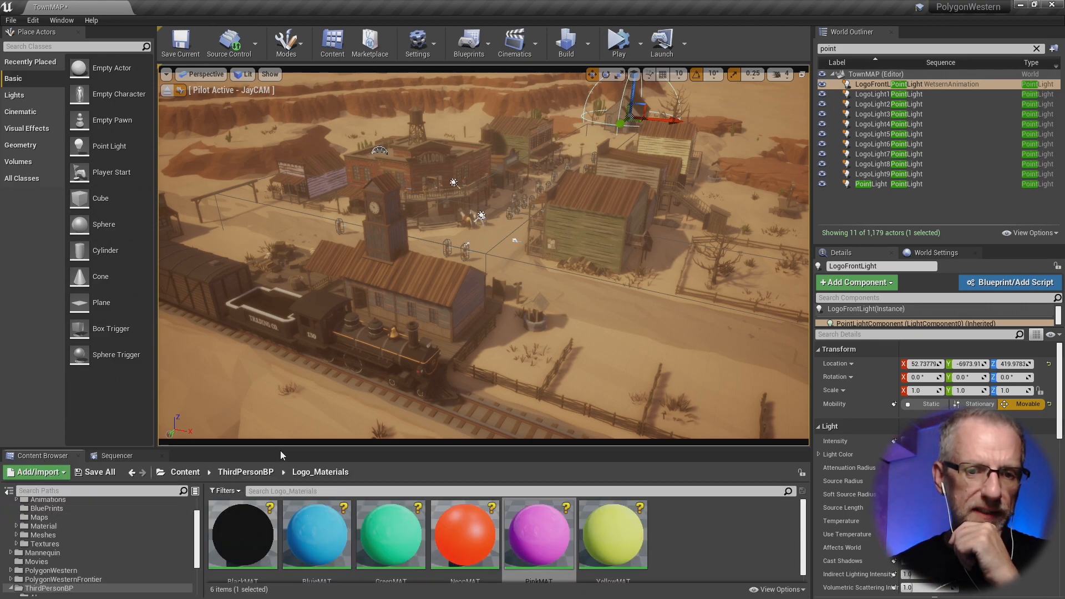
drag(285, 443, 285, 378)
click(11, 504)
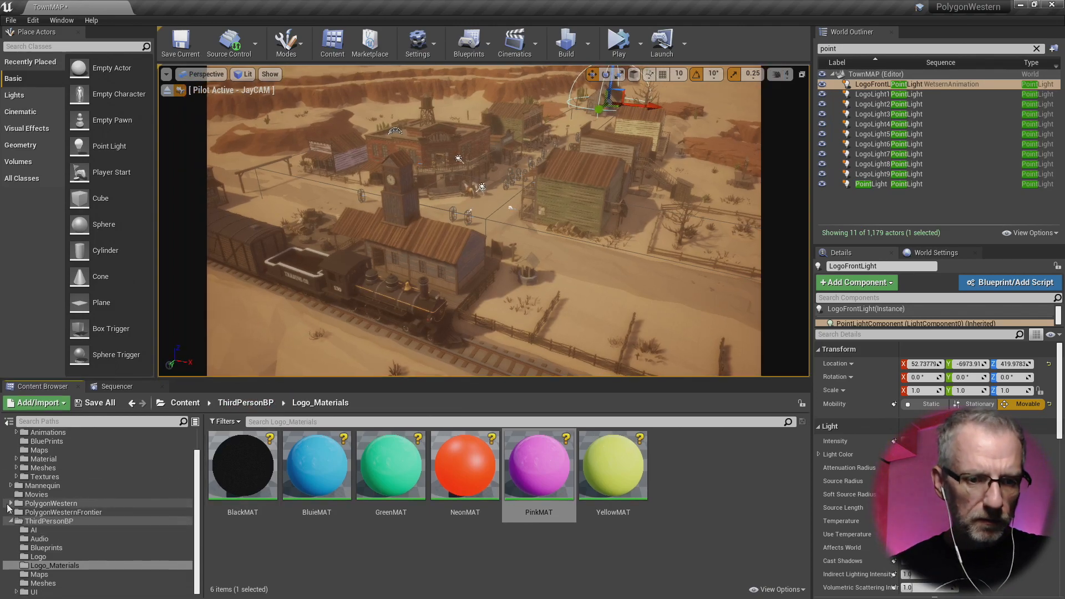
click(11, 504)
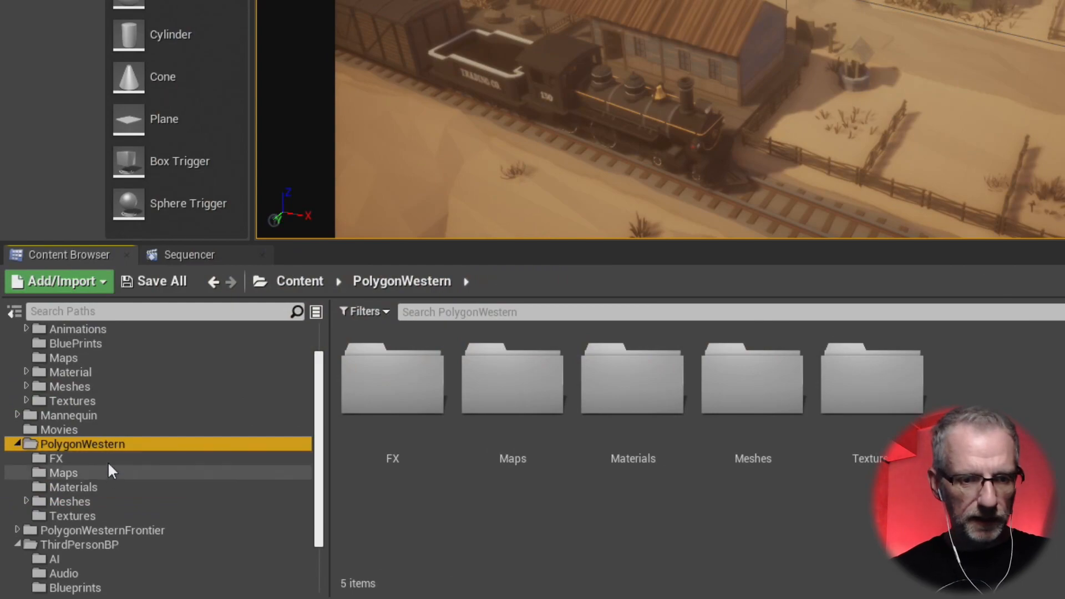
click(108, 458)
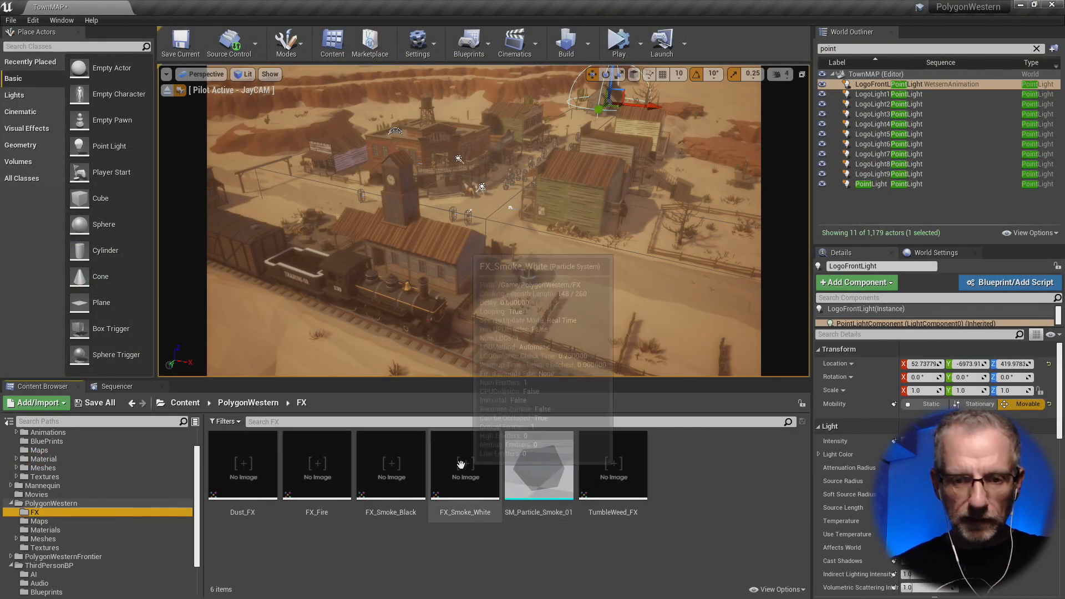
- Place the FX_Smoke_White particle effect in the level beside the locomotive, at about X 259, Y 1063, Z 84
drag(468, 467, 450, 342)
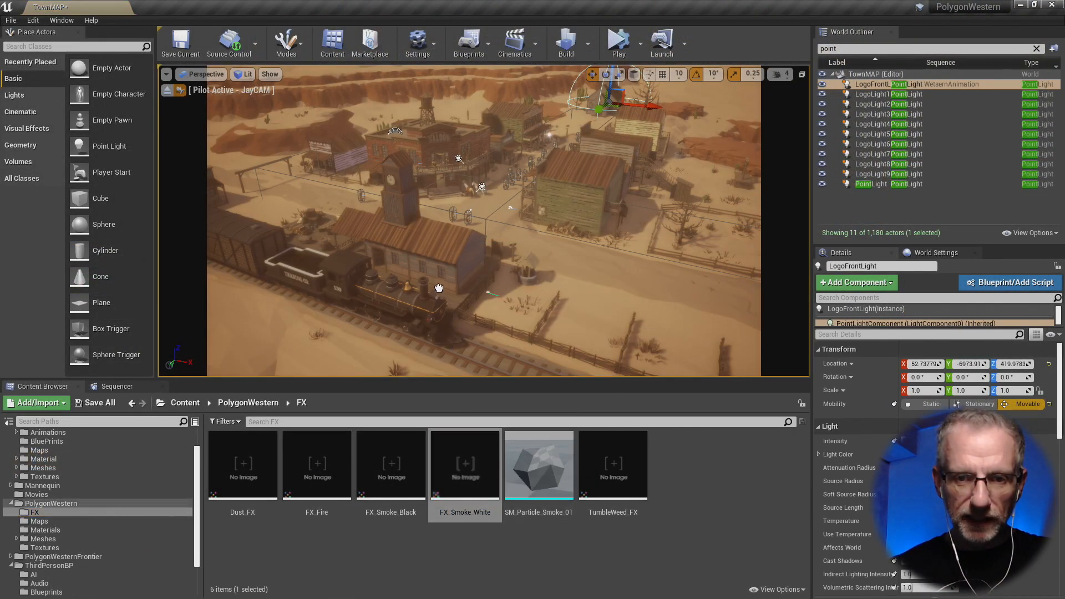
drag(425, 281, 461, 295)
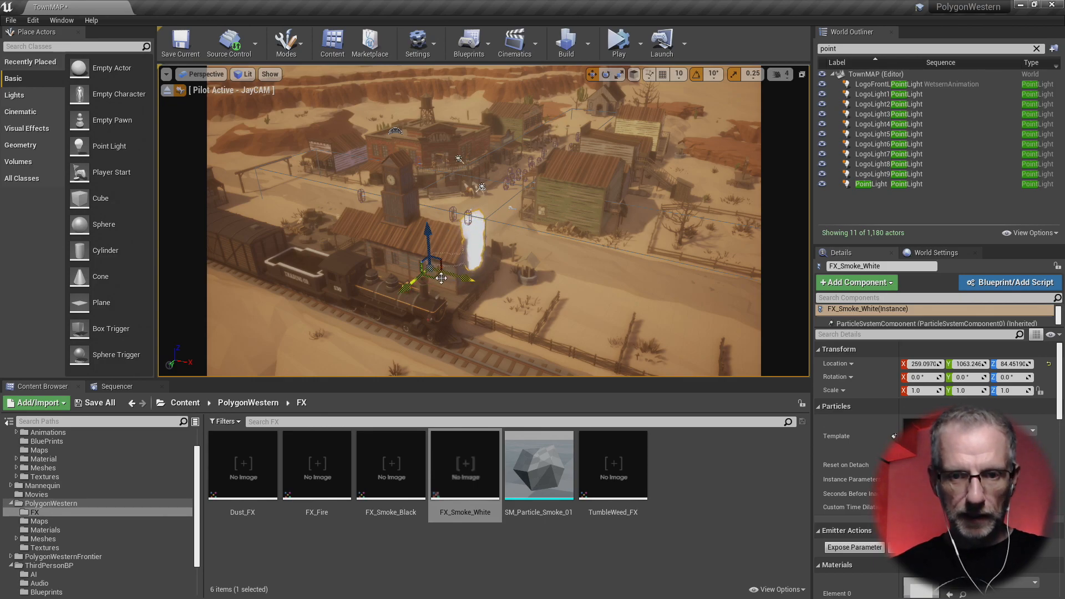
key(f)
scroll(488, 270, down, 5)
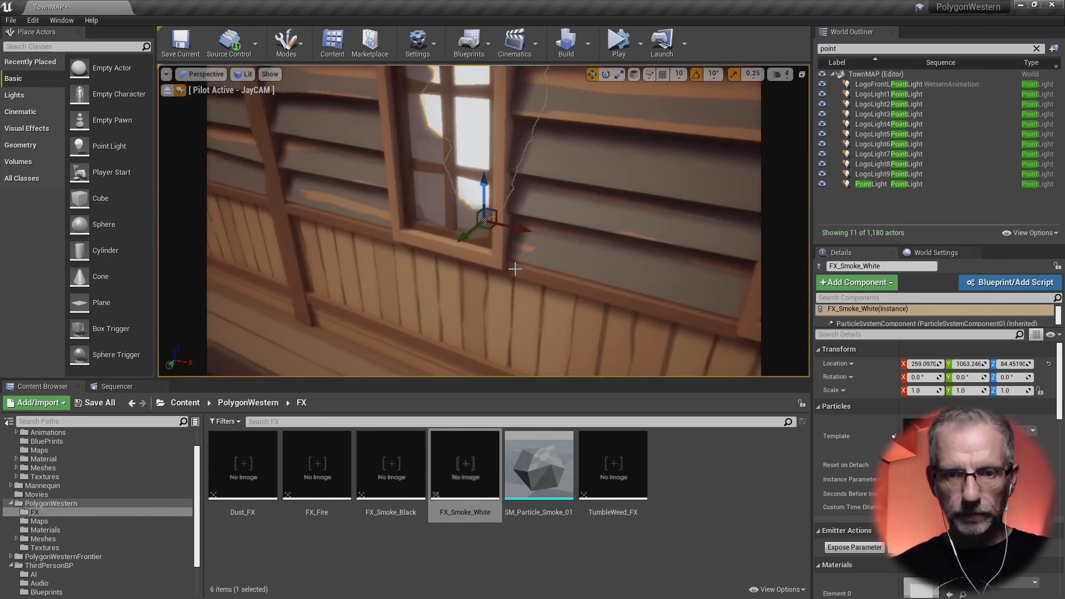
scroll(514, 270, down, 3)
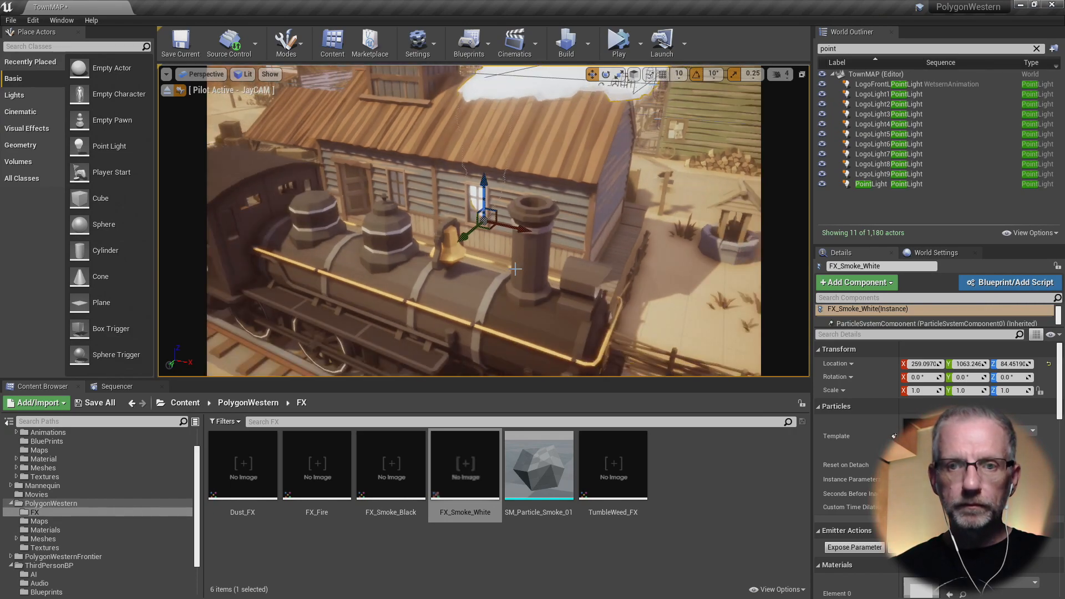
scroll(468, 238, down, 2)
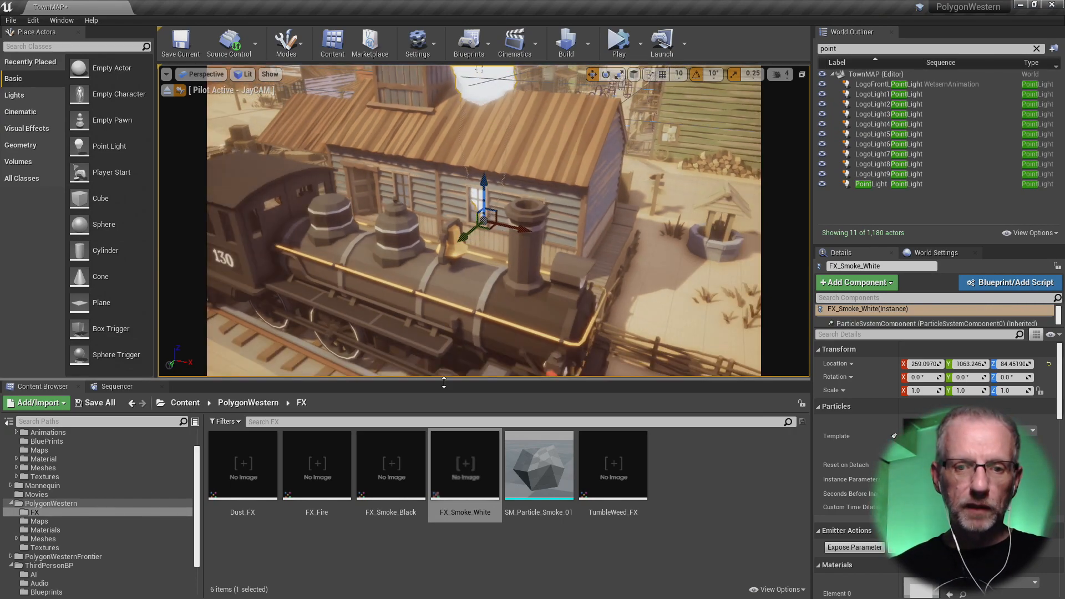
- Enlarge the viewport area and raise the smoke emitter towards the locomotive's chimney opening, to about X 570, Y 1382, Z 364
drag(445, 383, 444, 451)
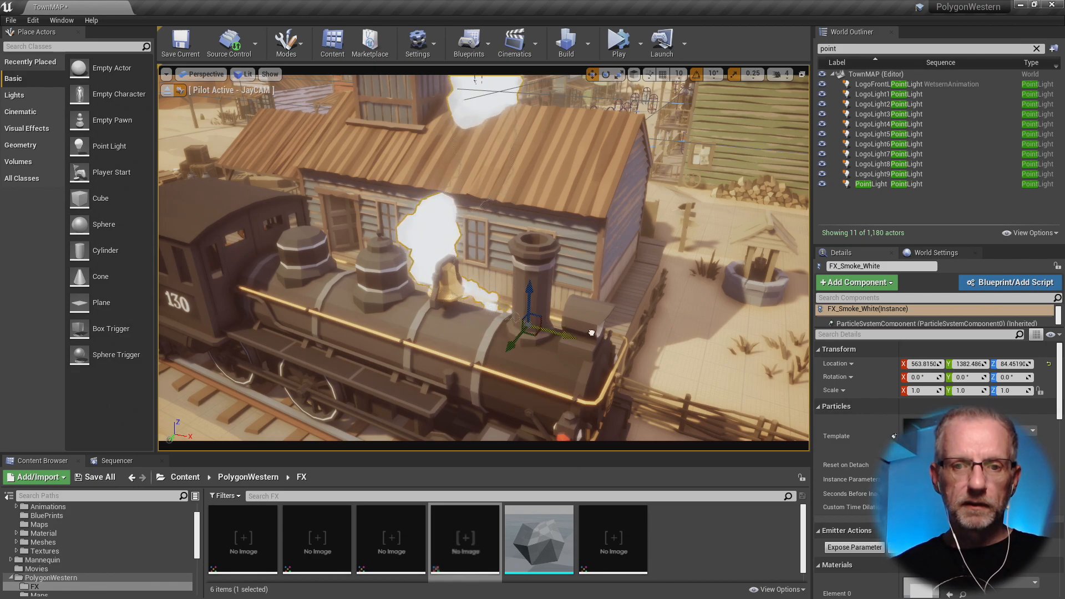
drag(537, 260, 552, 183)
scroll(552, 183, up, 3)
scroll(552, 183, down, 6)
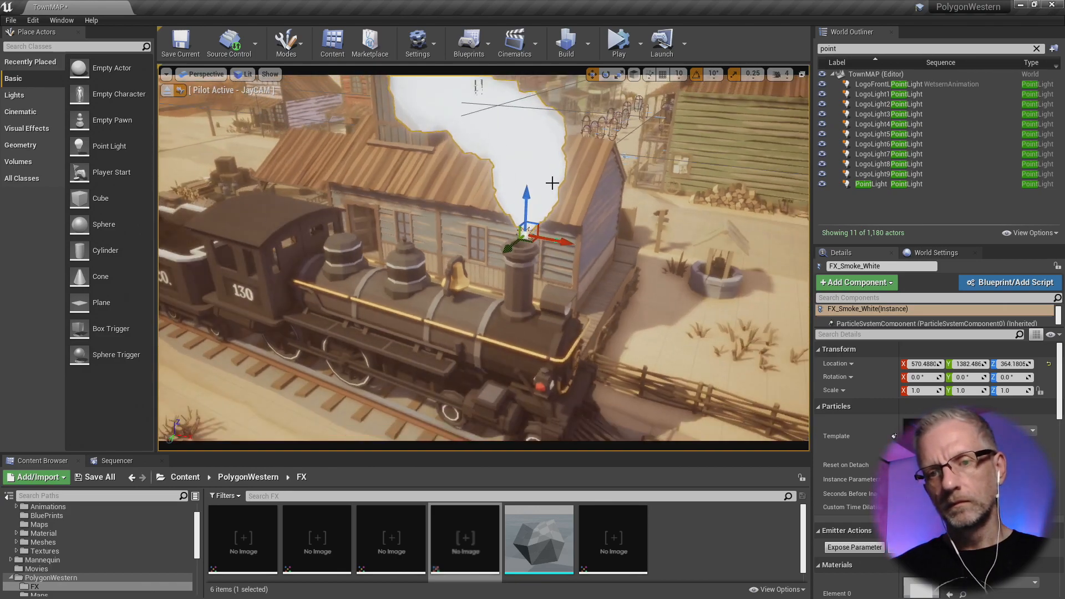
scroll(552, 183, down, 2)
scroll(594, 216, down, 3)
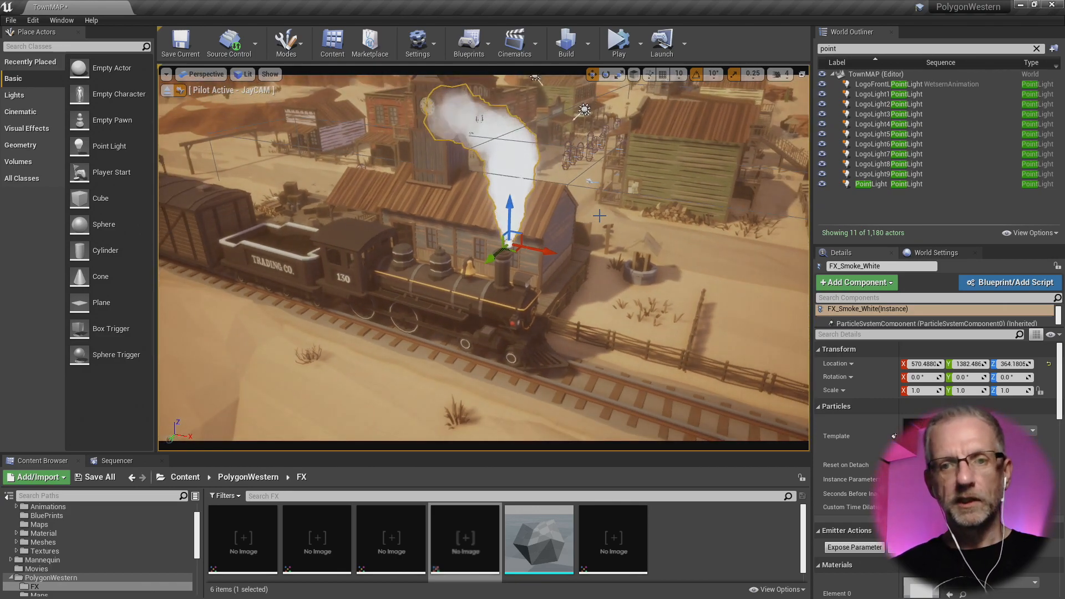
- Reposition the smoke emitter from an overhead view to just behind the chimney's rim, at about X 689, Y 1785, Z 515
alt+drag(598, 218, 455, 283)
alt+drag(638, 208, 607, 215)
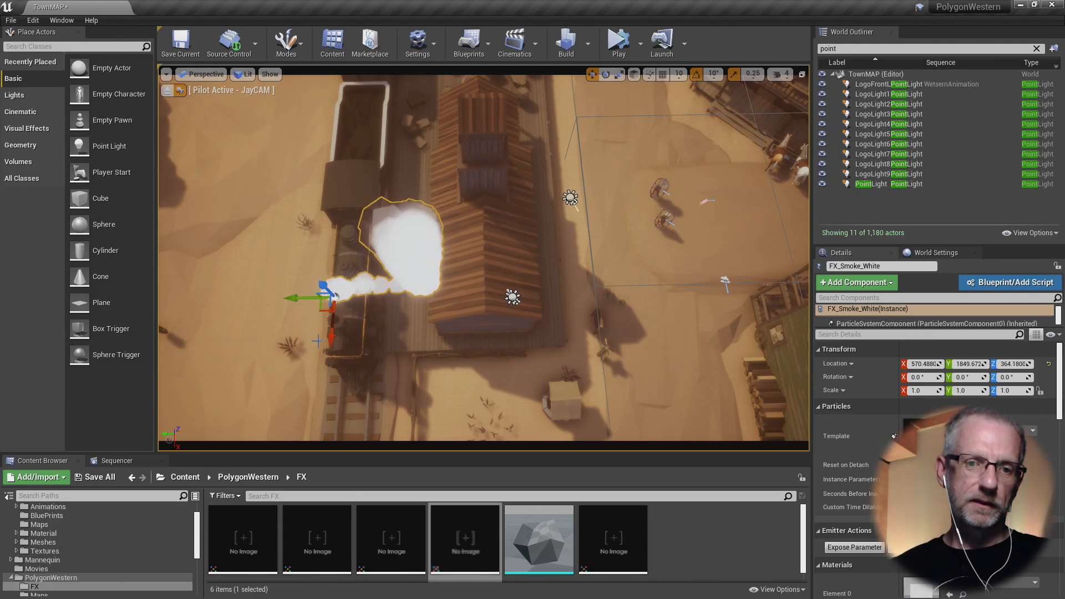
drag(333, 336, 332, 362)
key(f)
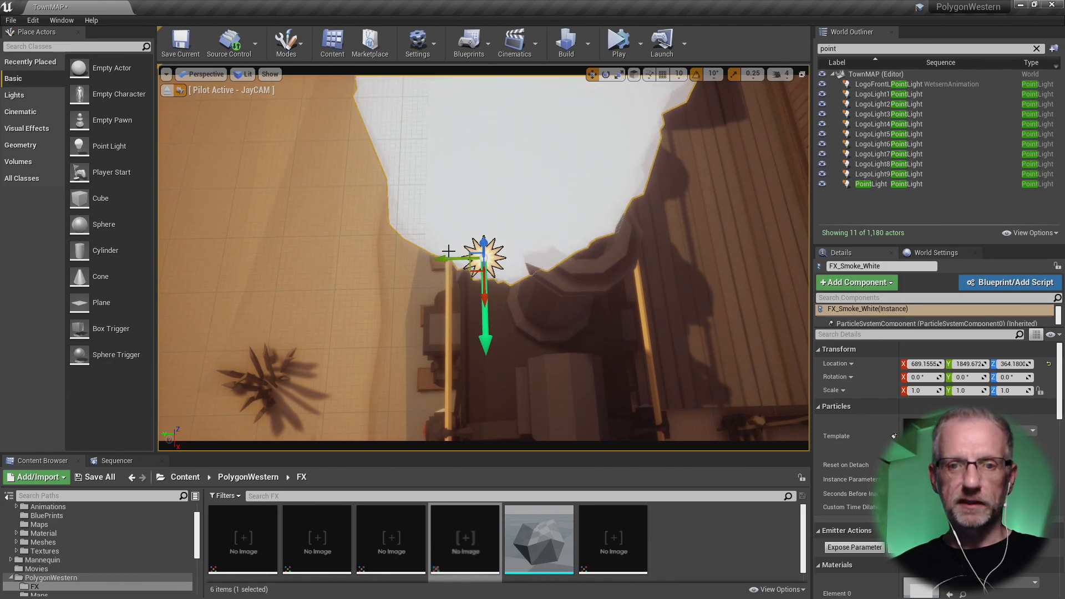
drag(443, 259, 535, 256)
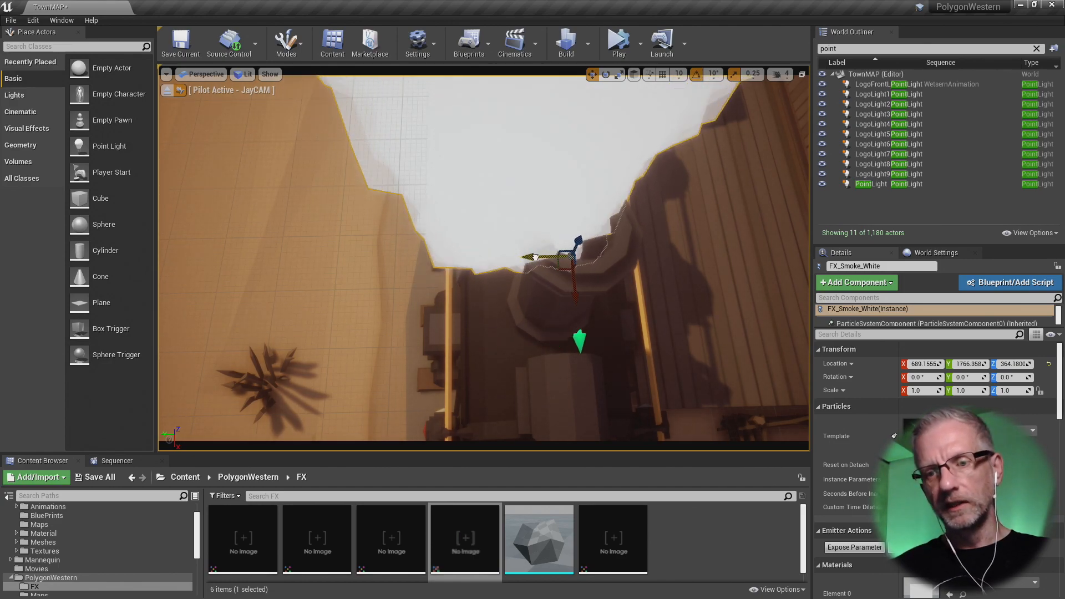
alt+drag(571, 288, 595, 68)
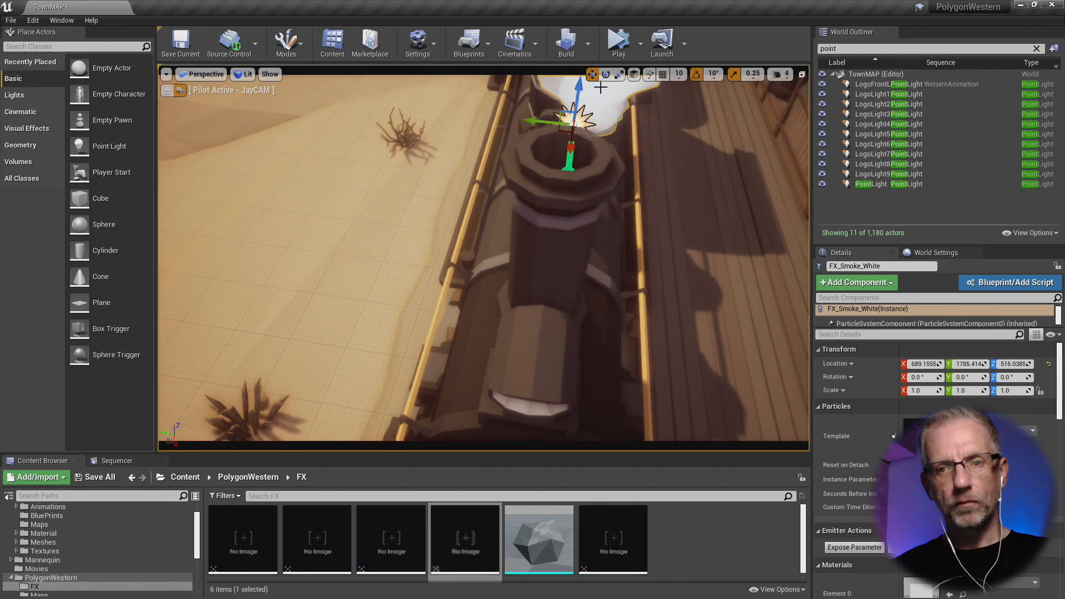
- Centre the smoke emitter over the chimney opening, at about X 734 and Y 1794
right_drag(597, 169, 488, 158)
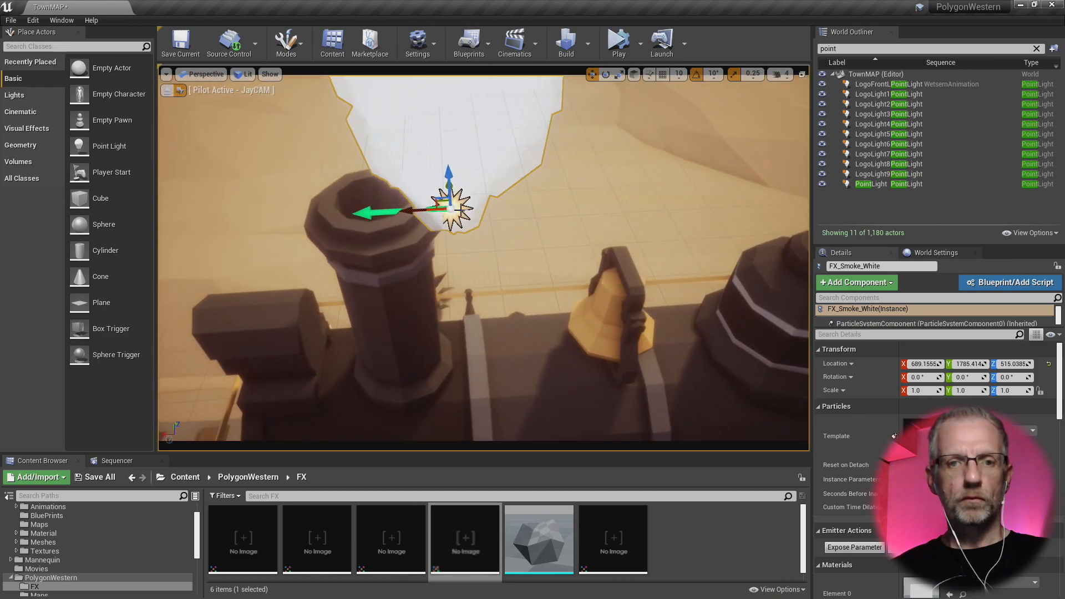
mouse_move(340, 209)
mouse_down()
mouse_move(438, 208)
mouse_move(332, 211)
mouse_up()
right_drag(333, 211, 351, 288)
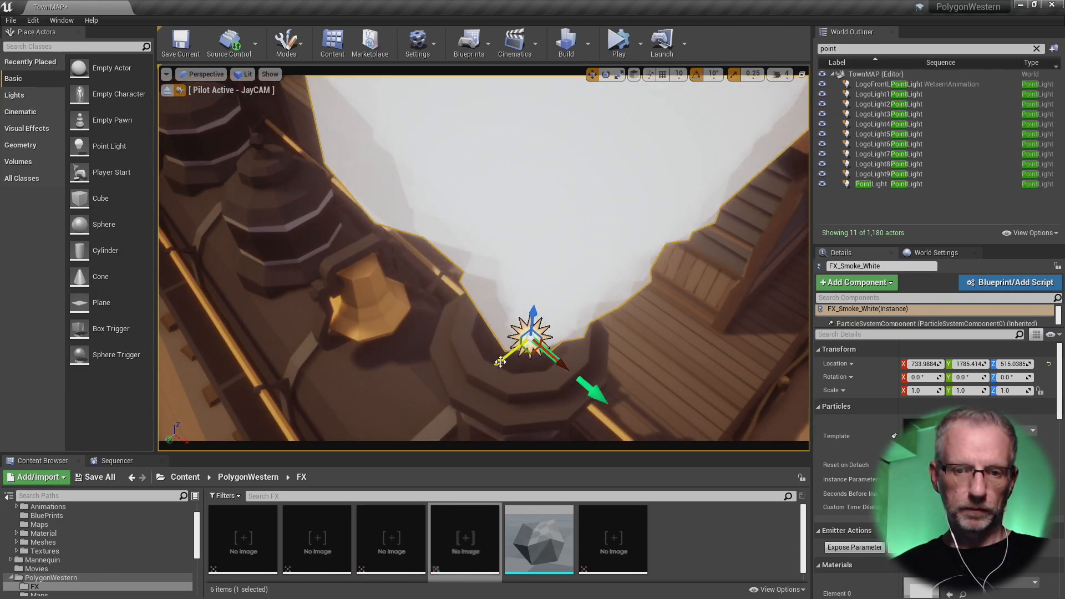
scroll(477, 368, down, 5)
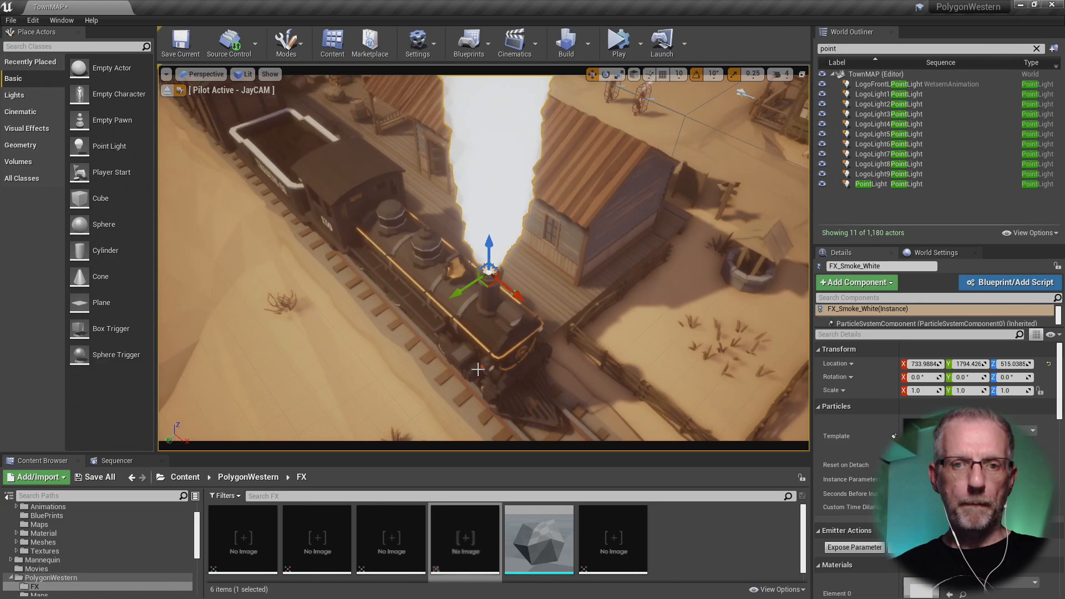
- Scale the smoke emitter vertically to a Z scale of -1.25, checking the plume against the whole train
alt+drag(477, 369, 576, 313)
alt+drag(427, 369, 391, 314)
scroll(408, 361, down, 5)
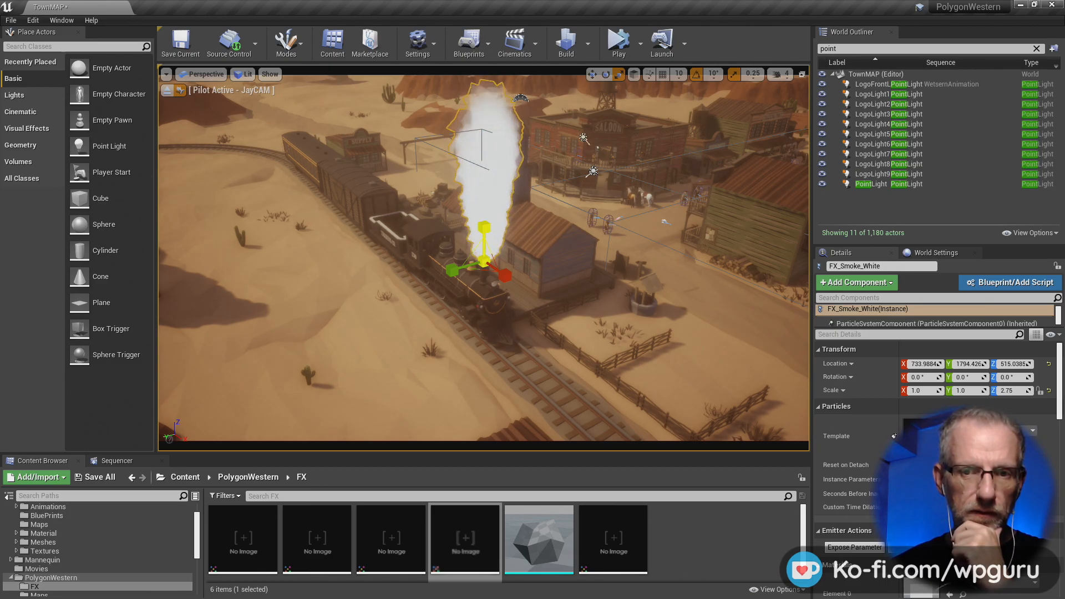
mouse_move(484, 227)
mouse_down()
mouse_move(484, 200)
mouse_move(485, 238)
mouse_up()
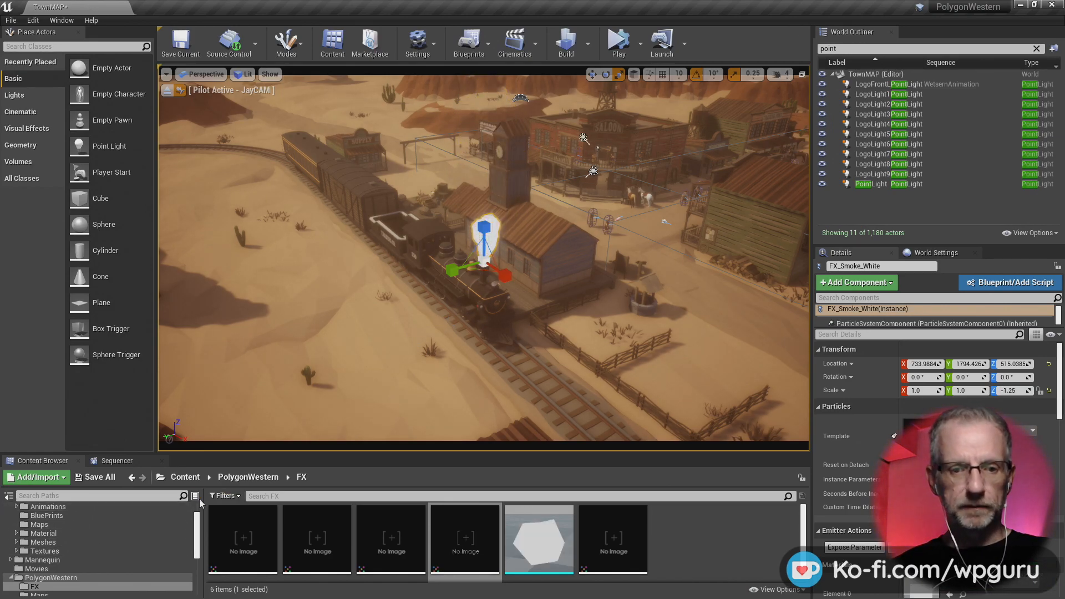
- Return the sequence to frame -16 in the Sequencer and play the animation through to about frame 459
click(116, 460)
click(258, 491)
drag(258, 494, 243, 495)
click(629, 341)
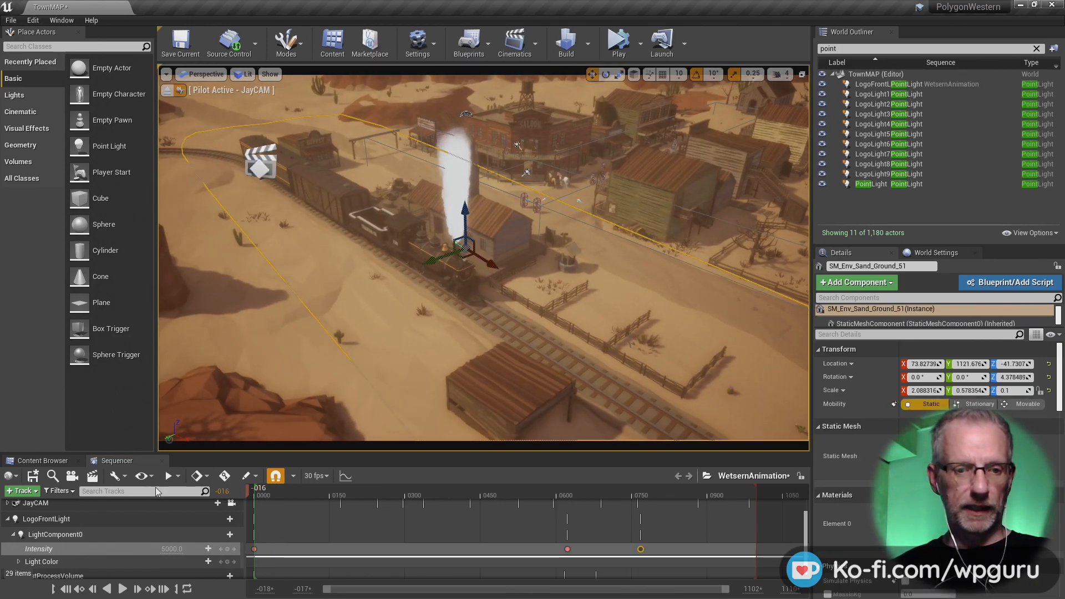
click(122, 589)
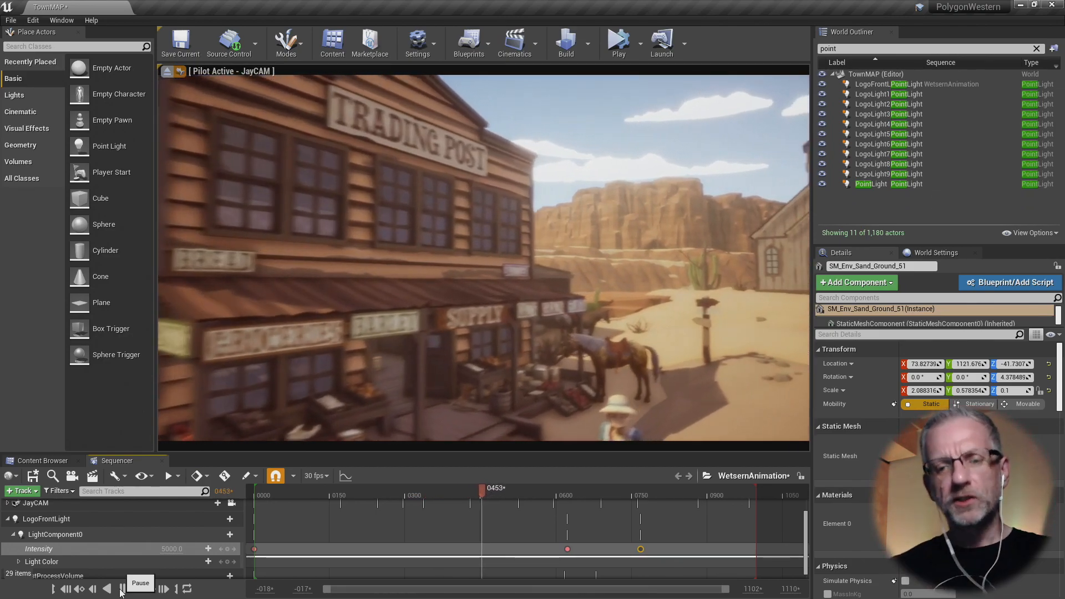
click(122, 589)
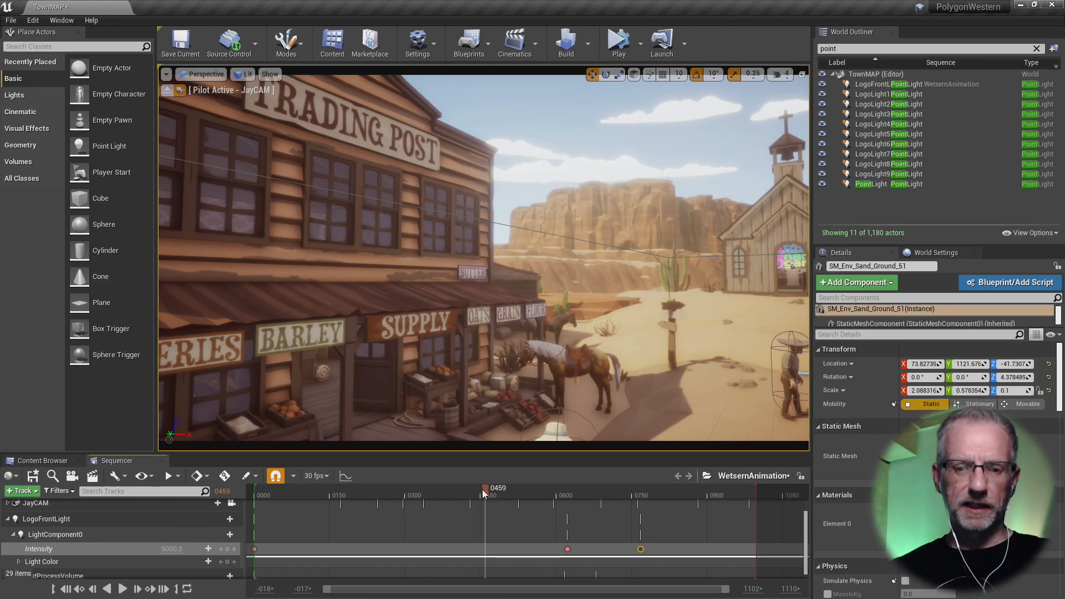
- Move the playhead to frame 25, undo the accidental ground move, and select the white smoke emitter by filtering the World Outliner for "fx"
drag(482, 489, 268, 497)
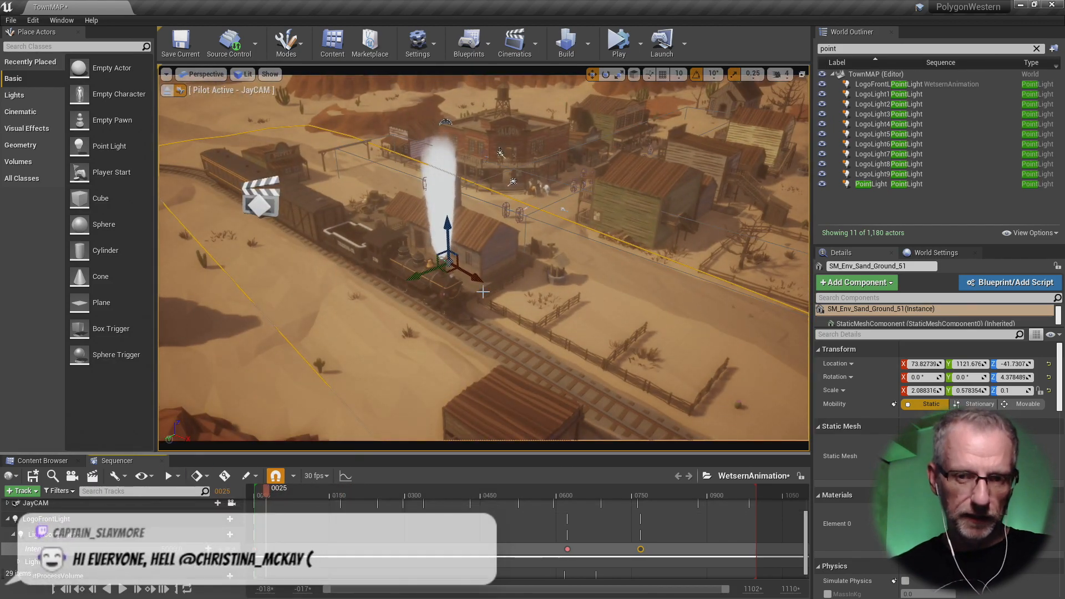
drag(480, 279, 302, 172)
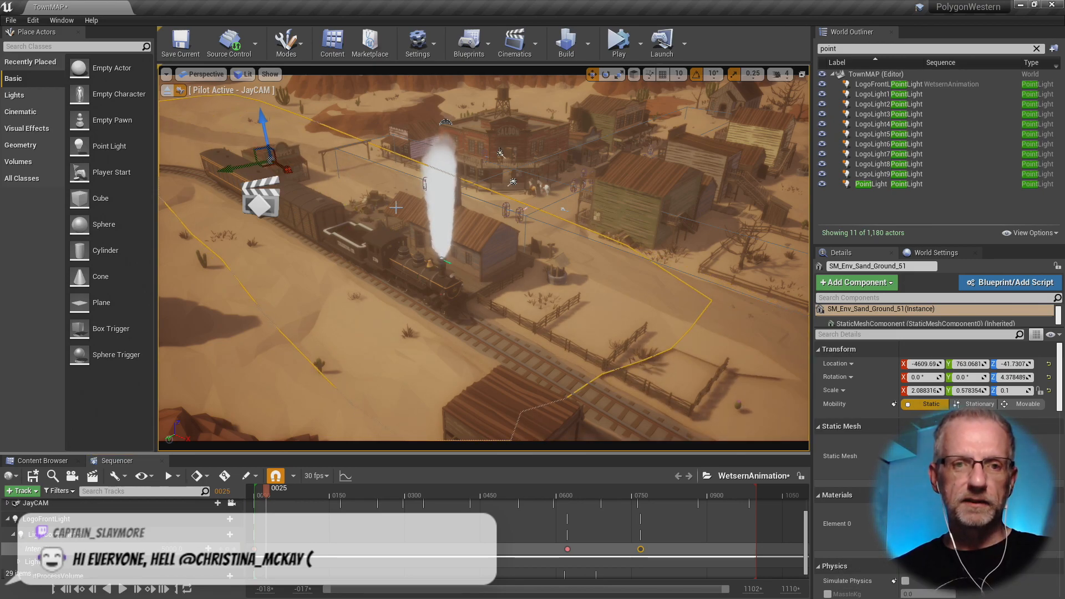
key(ctrl+z)
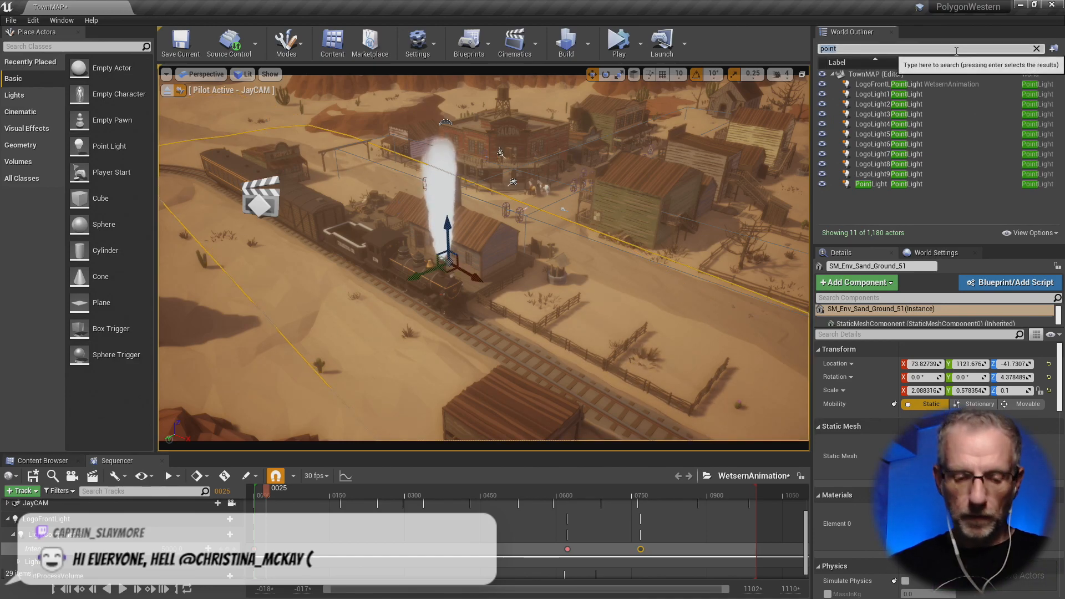
text(fx)
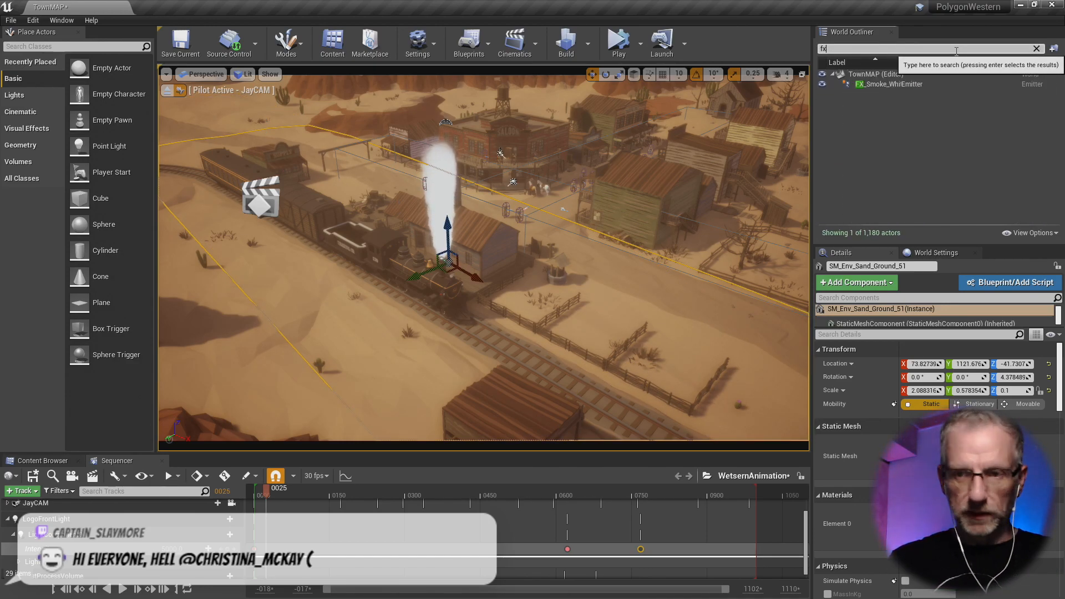
click(947, 86)
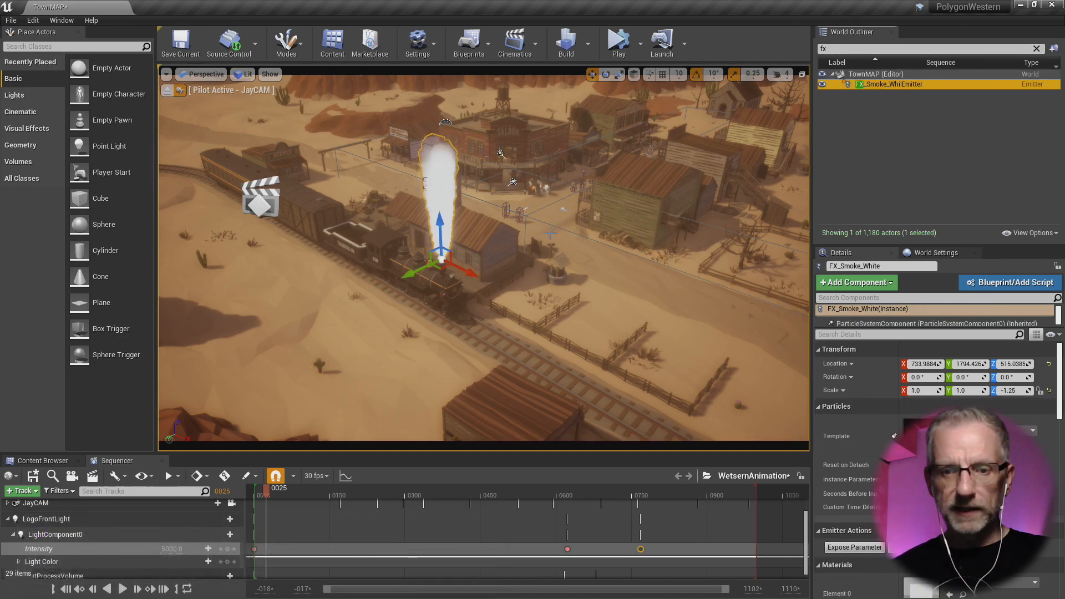
- Slide the smoke emitter back and forth along the train's X direction to test the smoke trail, returning it to the chimney
drag(476, 276, 335, 240)
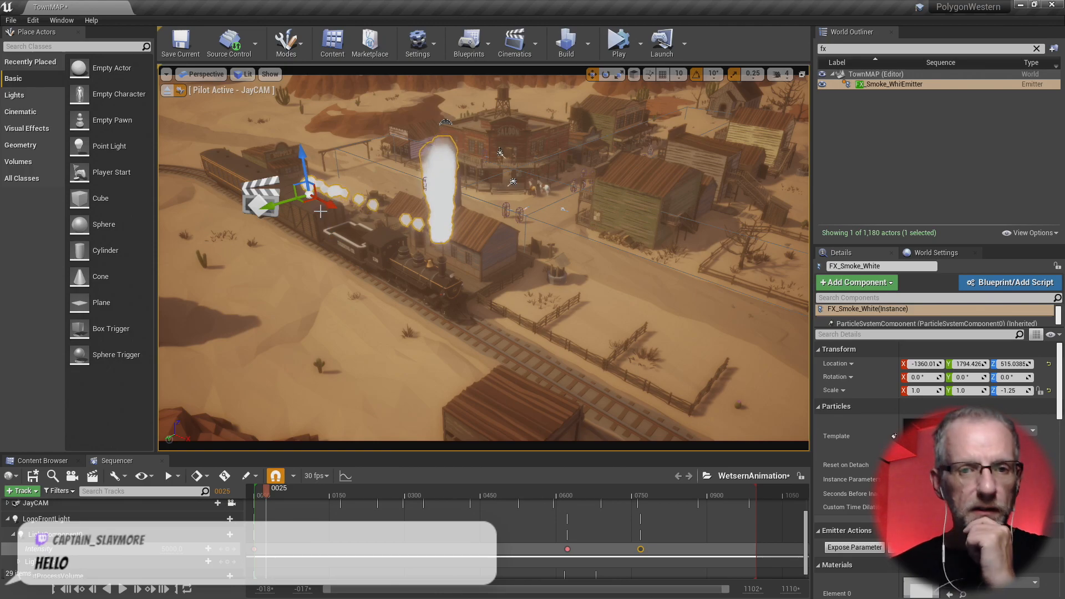
drag(330, 205, 397, 250)
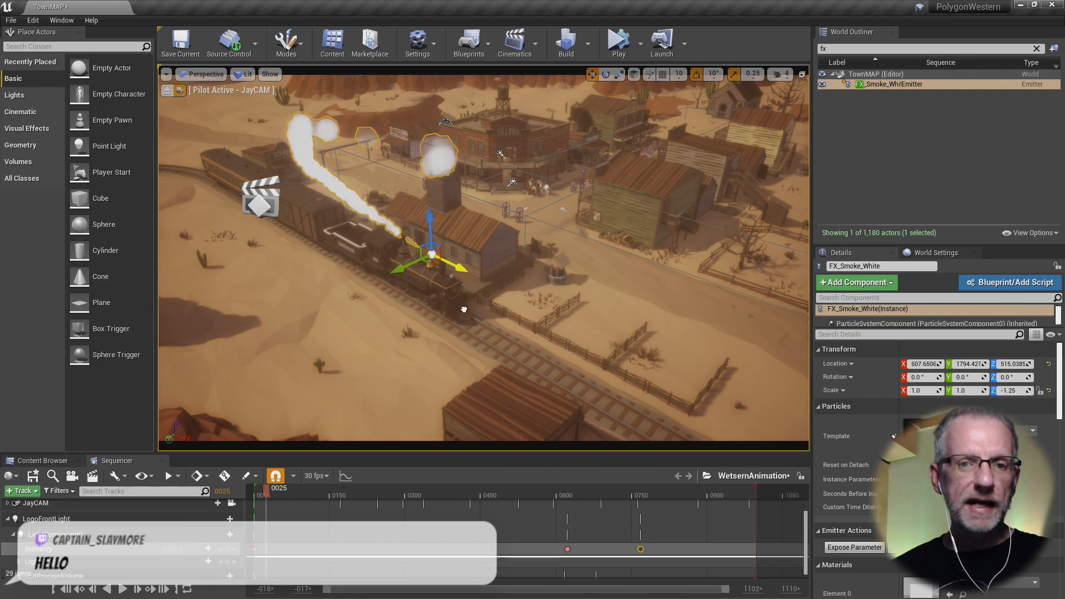
drag(516, 348, 474, 382)
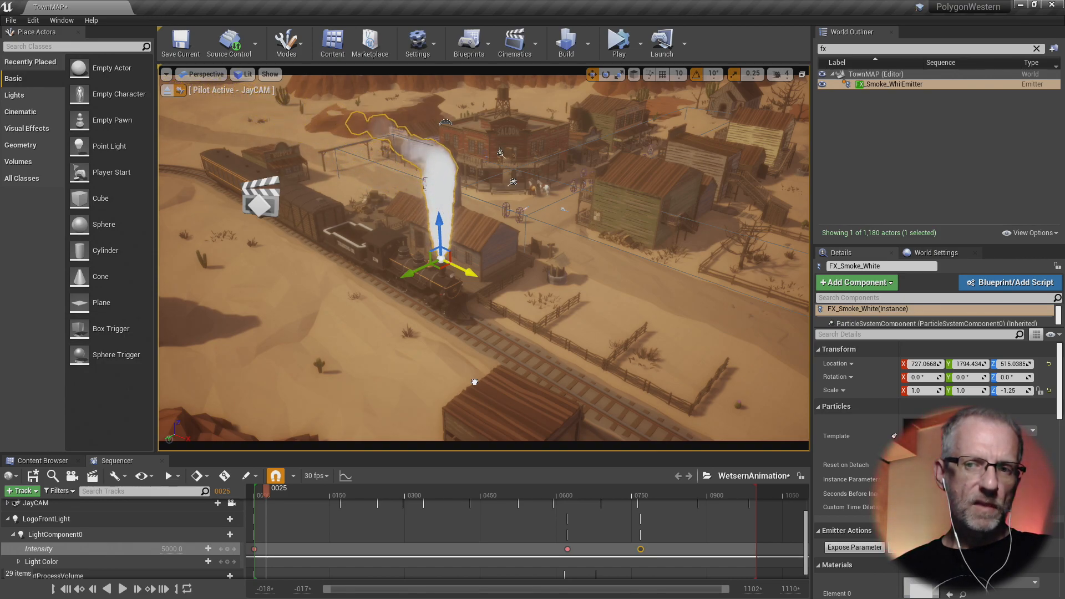
drag(474, 382, 415, 340)
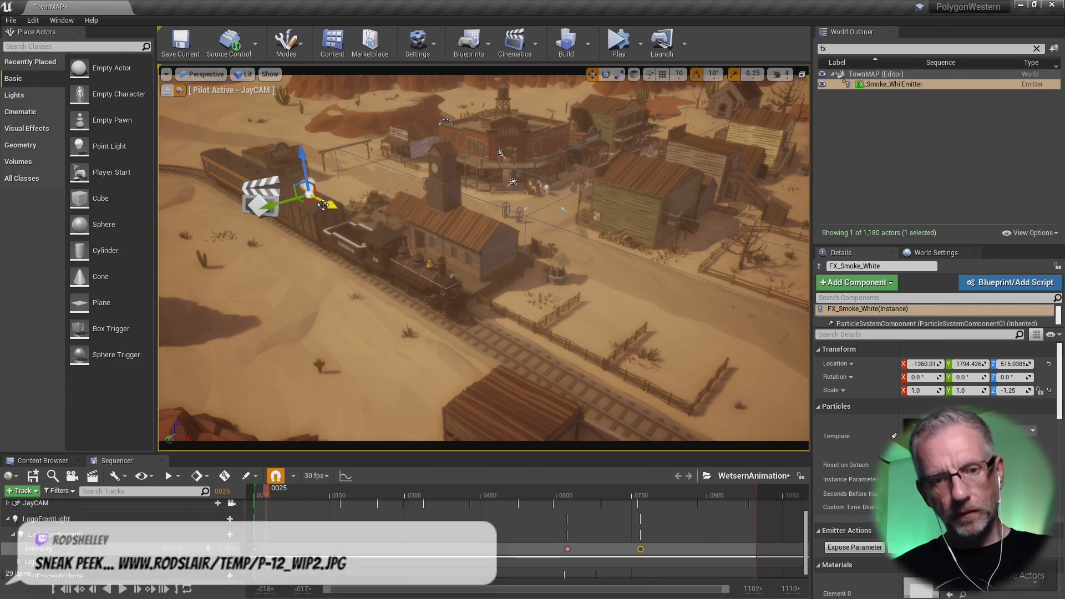
drag(332, 207, 430, 271)
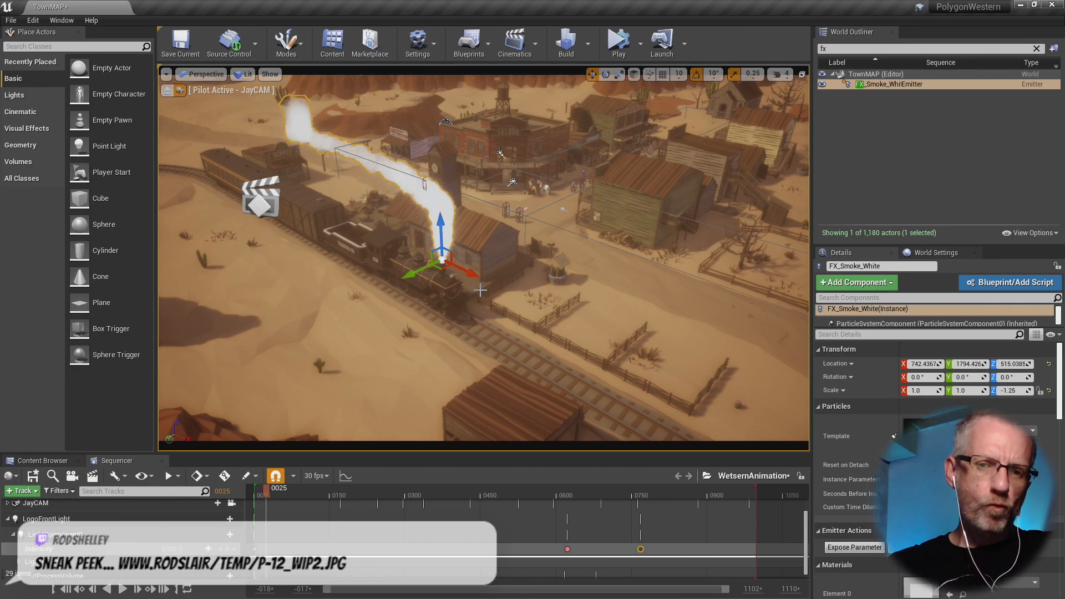
- Fine-tune the smoke emitter's position over the chimney to about X 730
key(f)
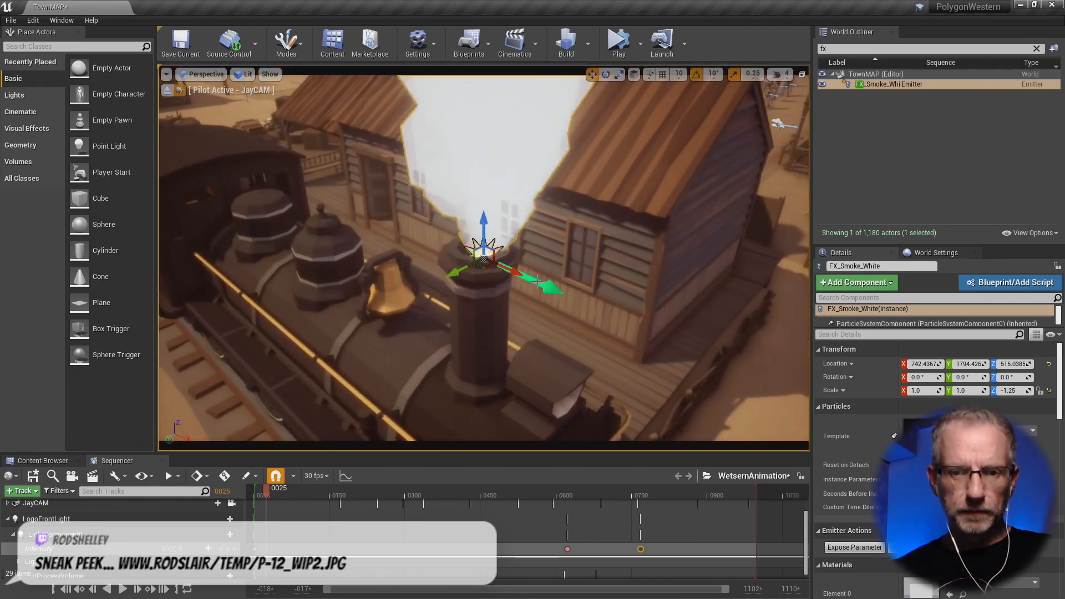
mouse_move(515, 274)
mouse_down()
mouse_move(503, 269)
mouse_move(604, 288)
mouse_move(388, 294)
mouse_move(513, 267)
mouse_up()
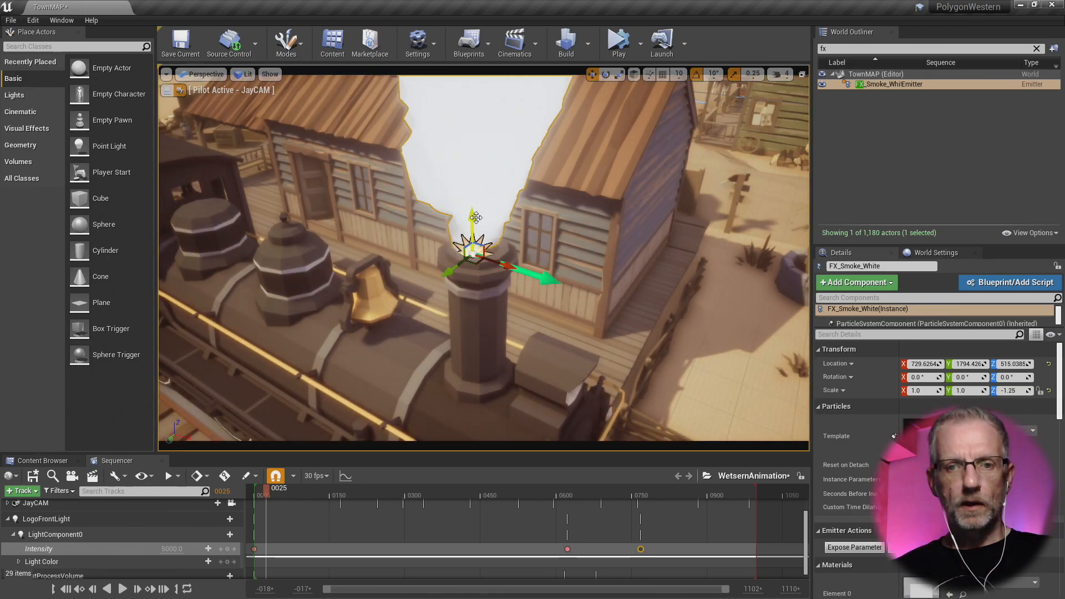
- Try lowering the smoke emitter below the chimney top to about Z 290, and undo the move
drag(479, 242, 479, 389)
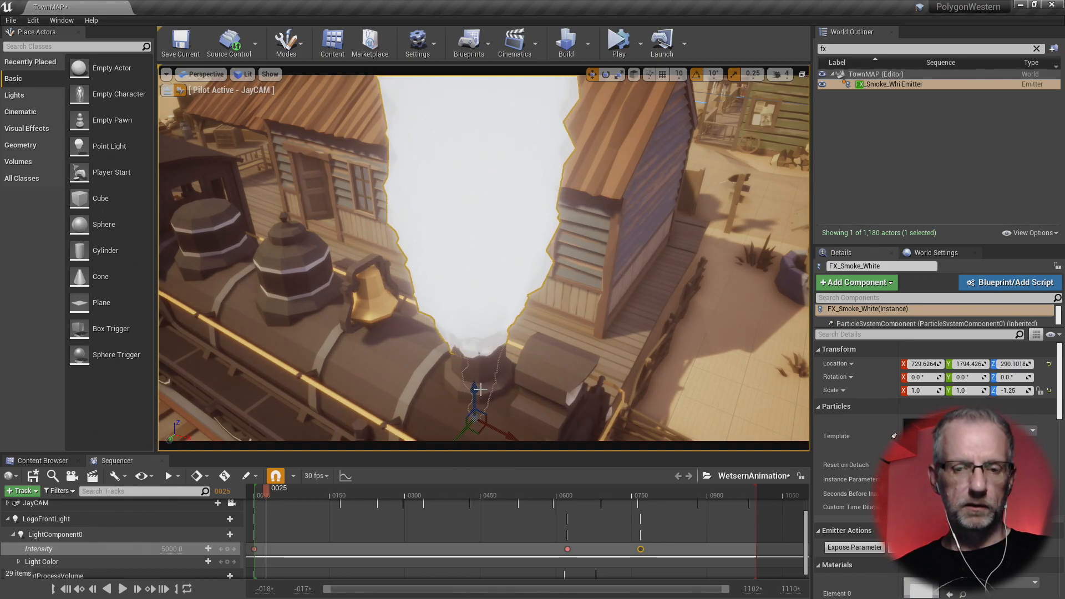
scroll(490, 364, down, 8)
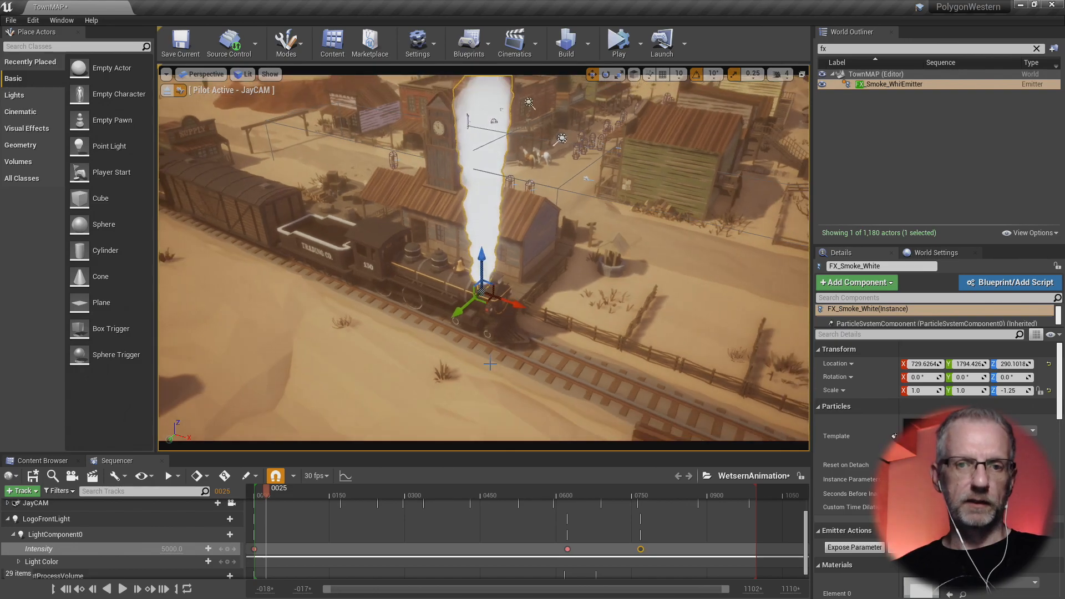
key(ctrl+z)
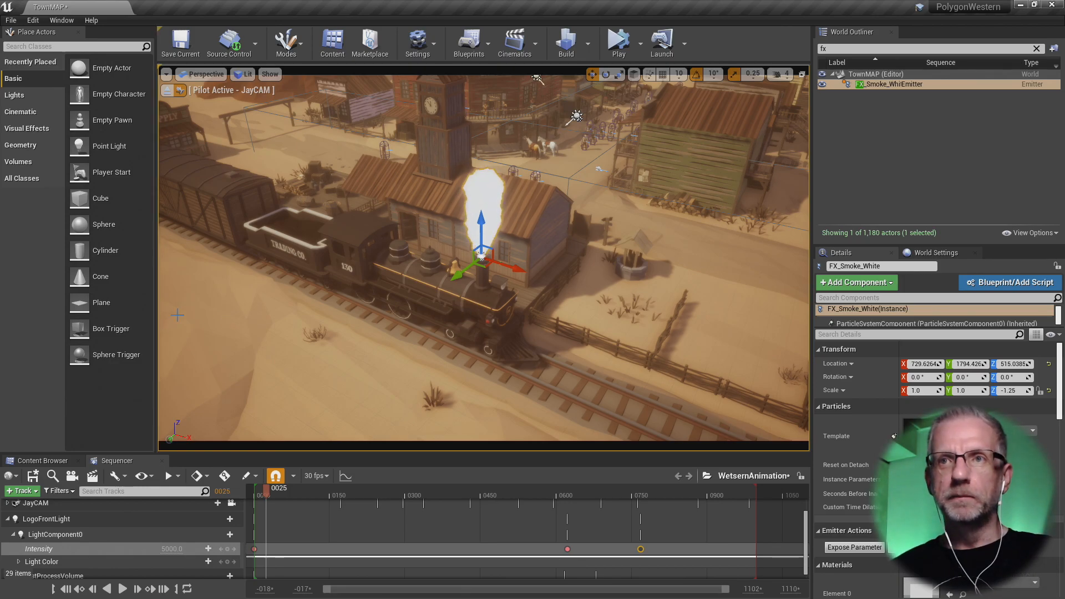
- Inspect the Dust_FX and TumbleWeed_FX particle systems from the FX folder in the particle editor, then close both
click(42, 461)
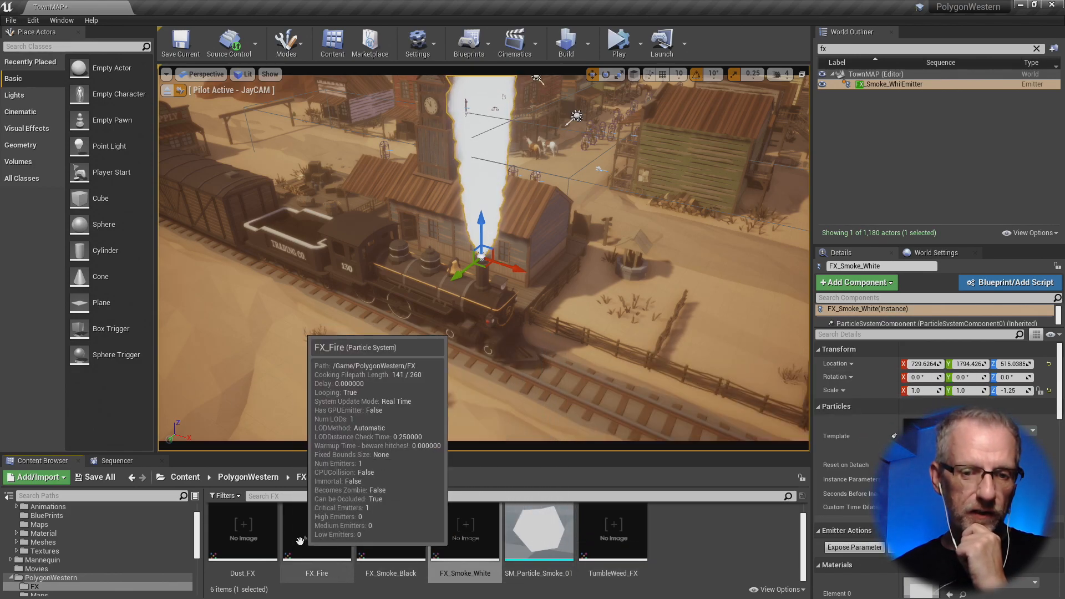
double_click(233, 548)
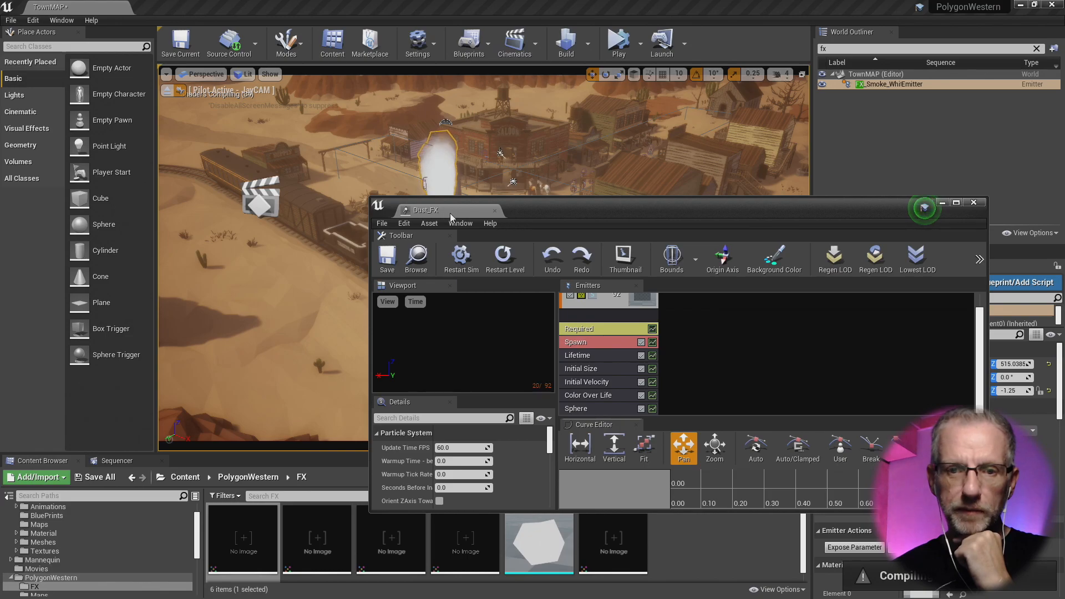
click(494, 210)
drag(217, 23, 172, 12)
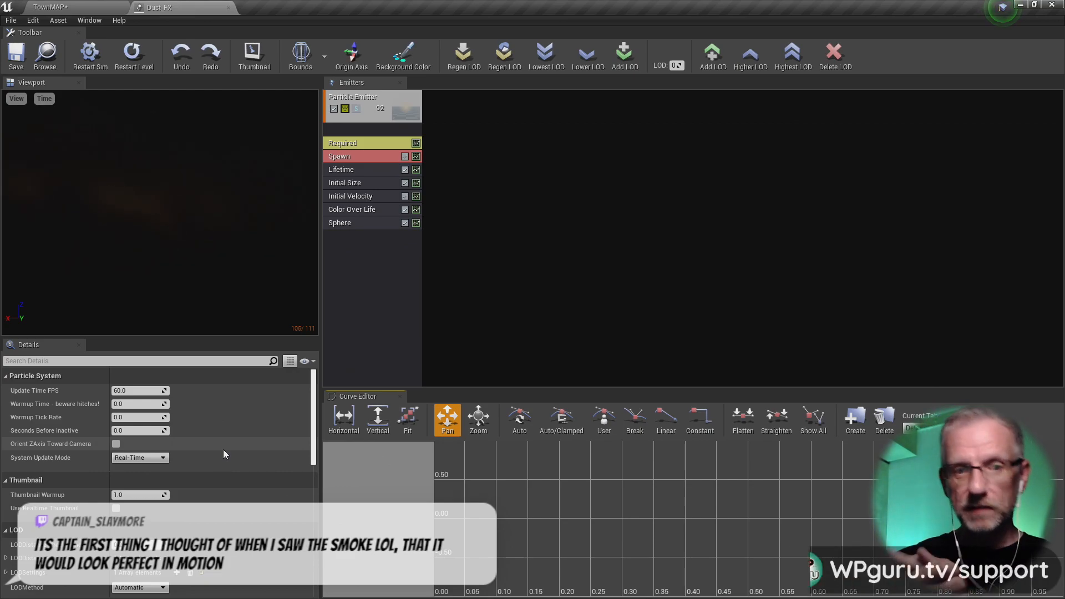
click(108, 6)
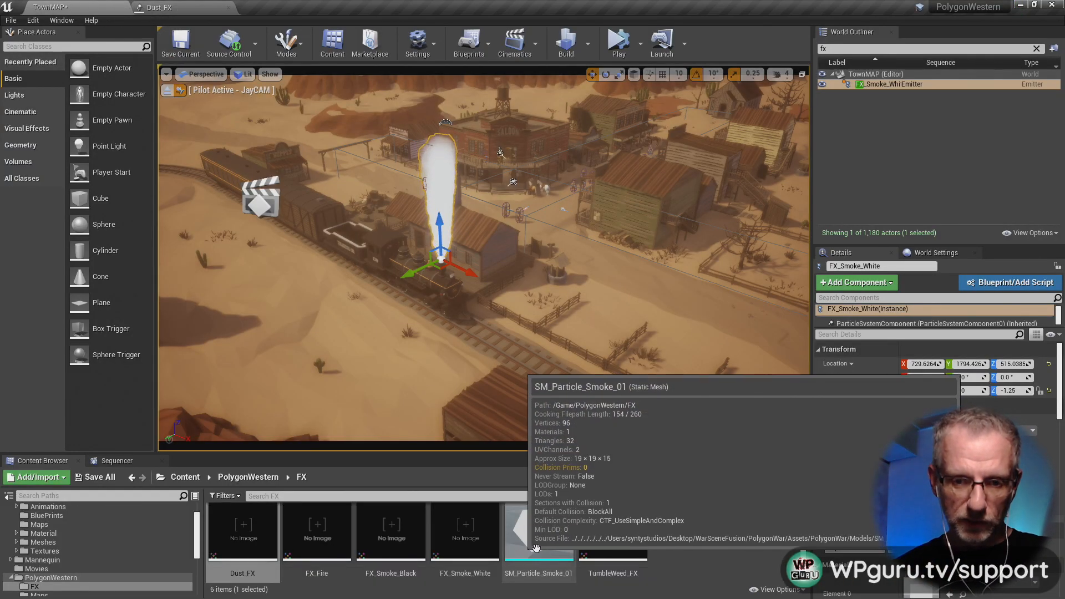
double_click(602, 538)
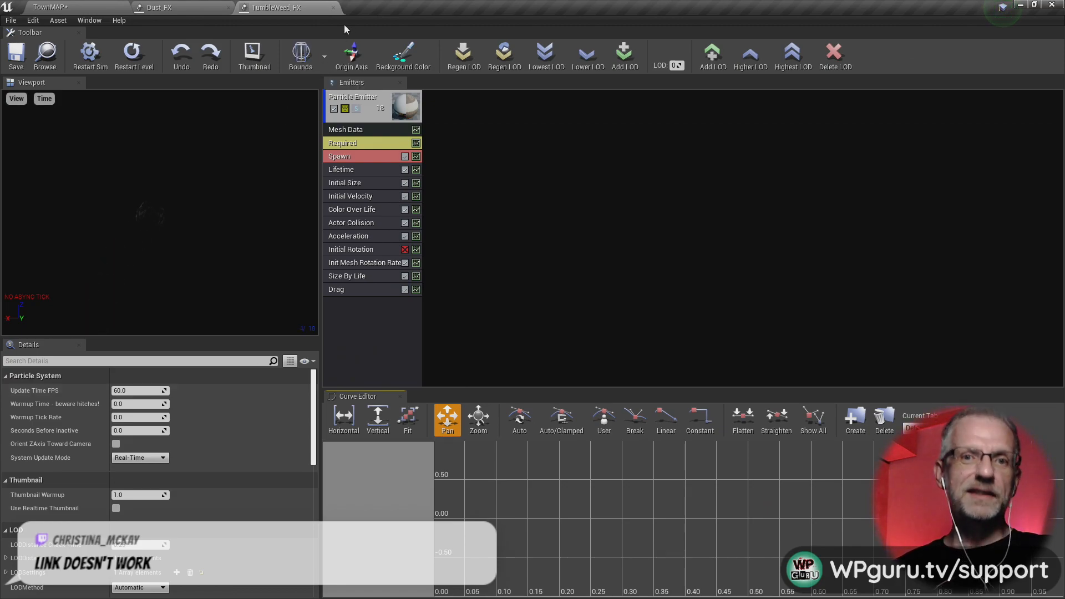
click(333, 7)
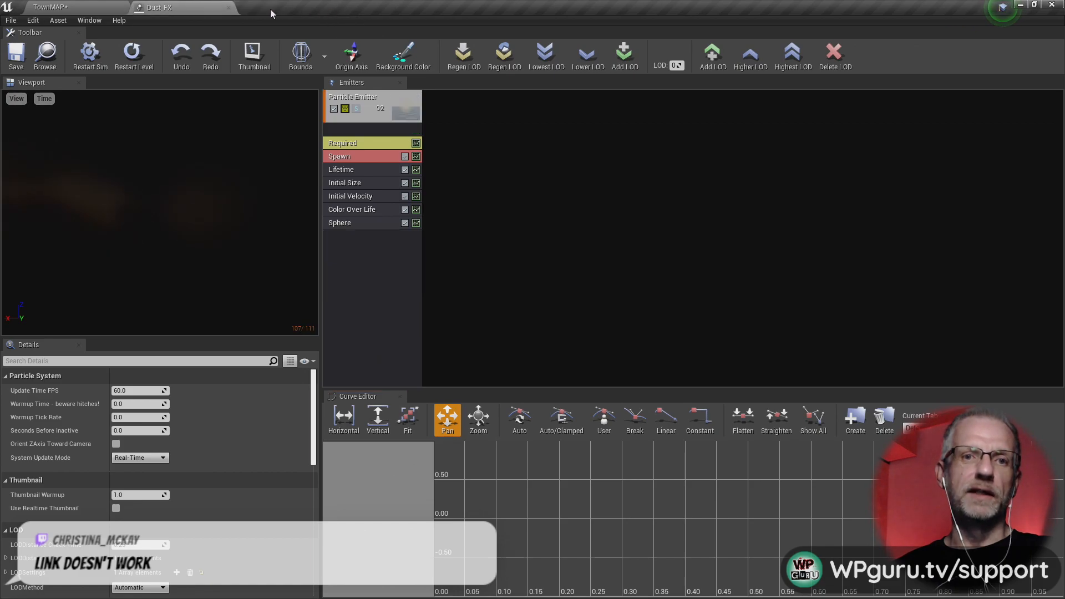
click(228, 8)
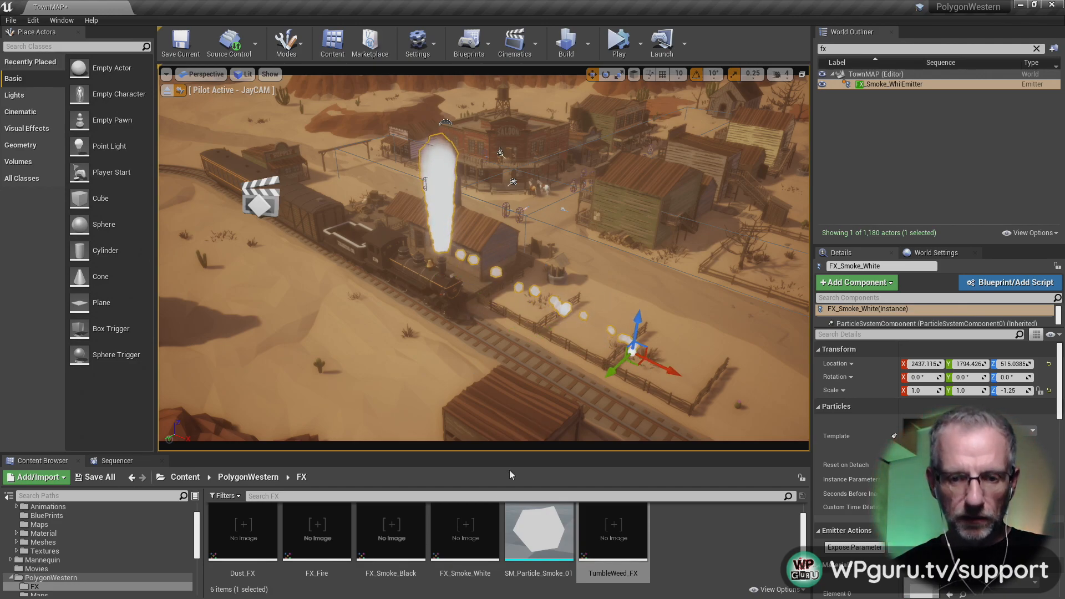
- Try the Dust_FX particle system as chimney smoke, placing it at about X 802, Y 1855, Z 550
drag(248, 541, 437, 290)
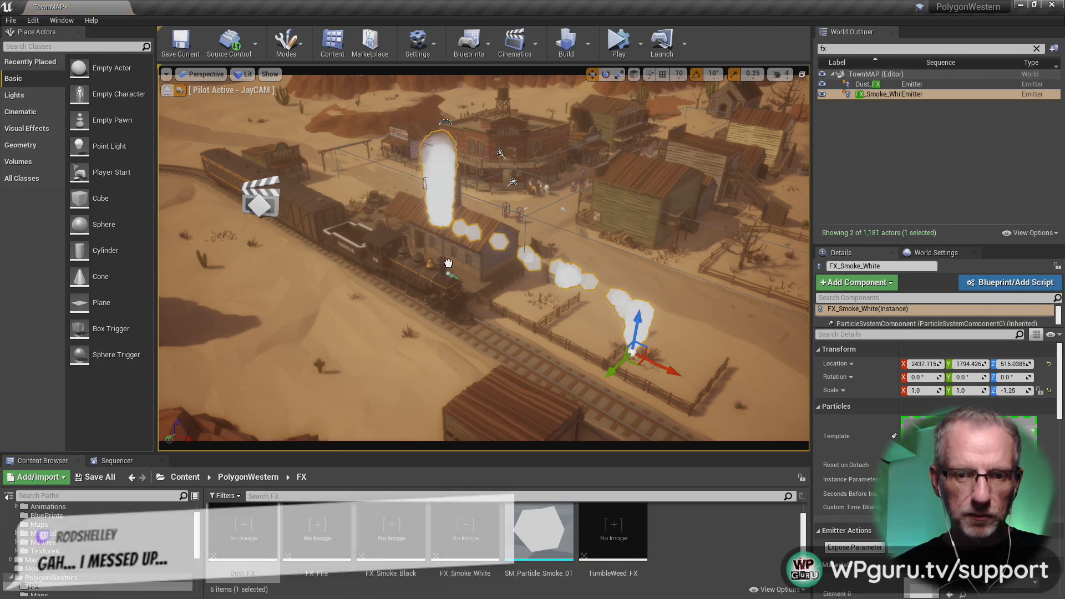
click(441, 264)
key(f)
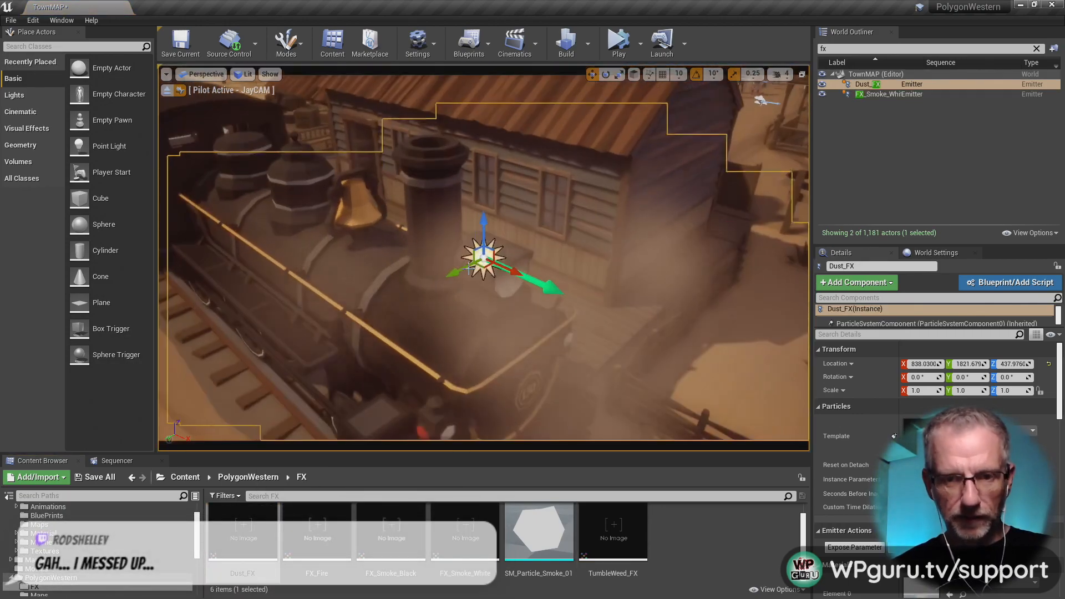
drag(495, 220, 461, 84)
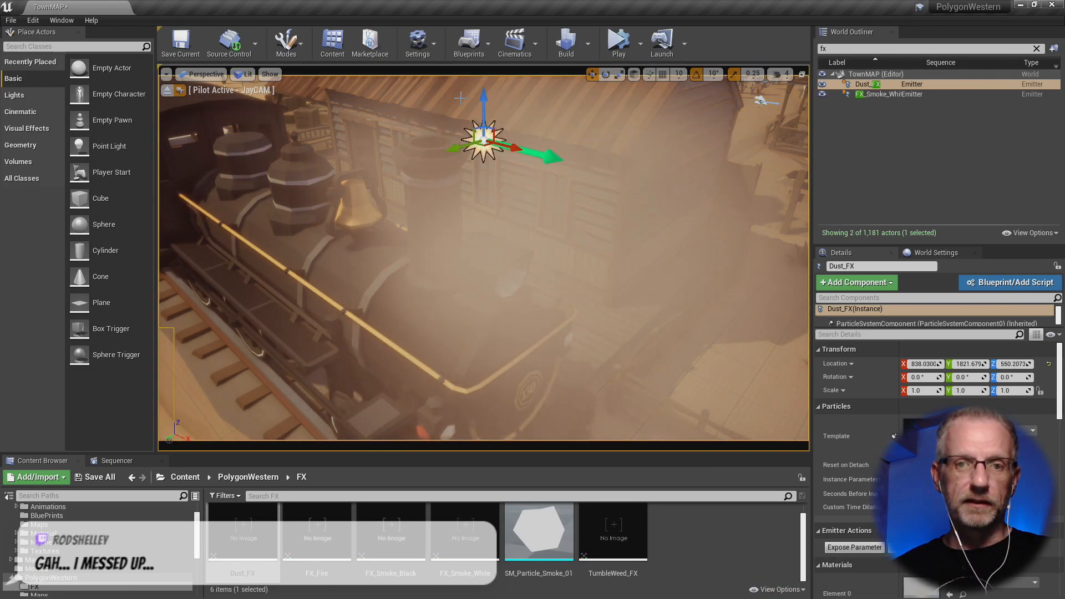
mouse_move(452, 146)
mouse_down()
mouse_move(413, 168)
mouse_move(450, 145)
mouse_up()
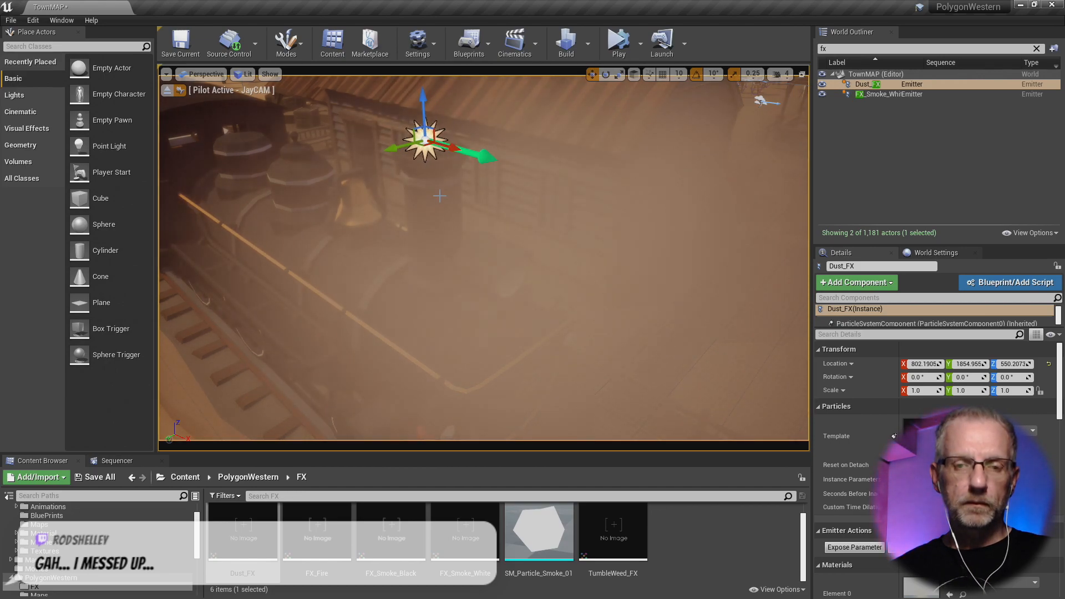
scroll(439, 196, down, 10)
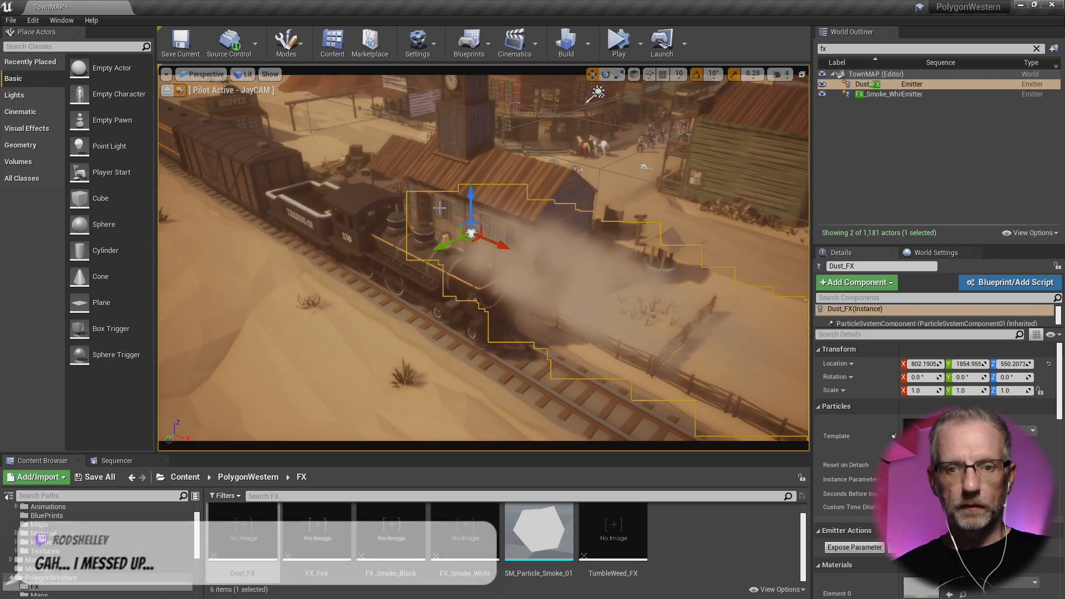
mouse_move(439, 196)
alt+mouse_down()
mouse_move(657, 198)
mouse_move(468, 194)
mouse_move(439, 211)
alt+mouse_up()
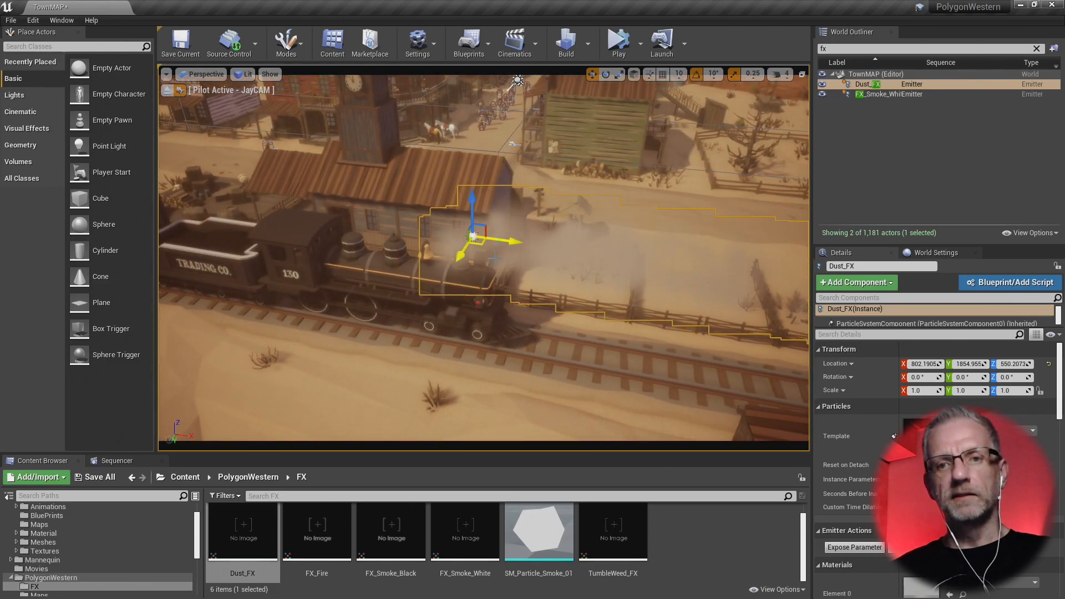
right_drag(471, 244, 490, 293)
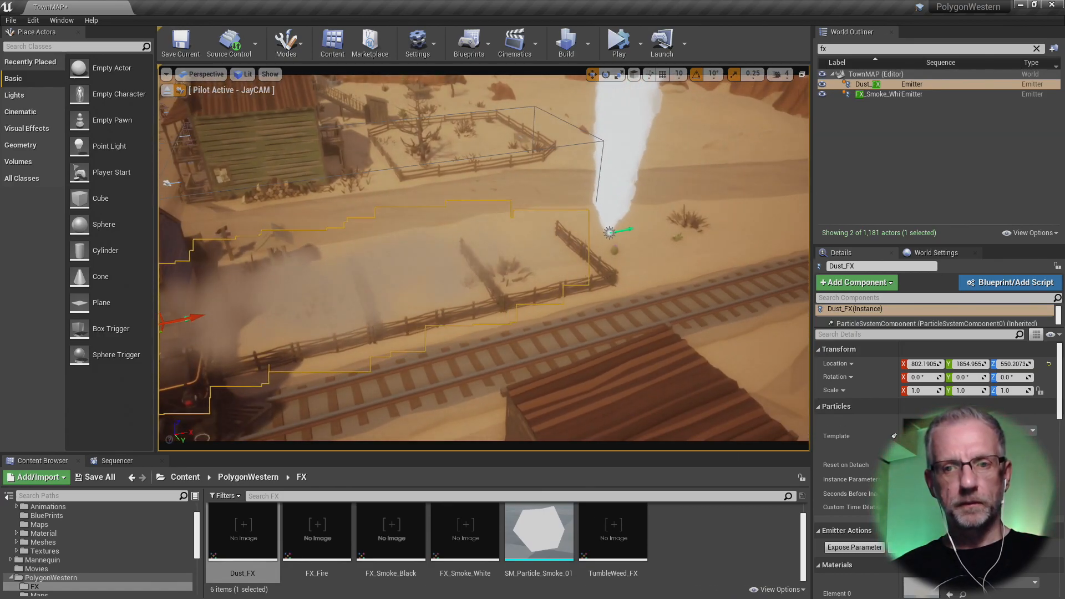
- Set the white smoke emitter's scale to 0.5 on all three axes and delete the Dust_FX emitter
click(614, 174)
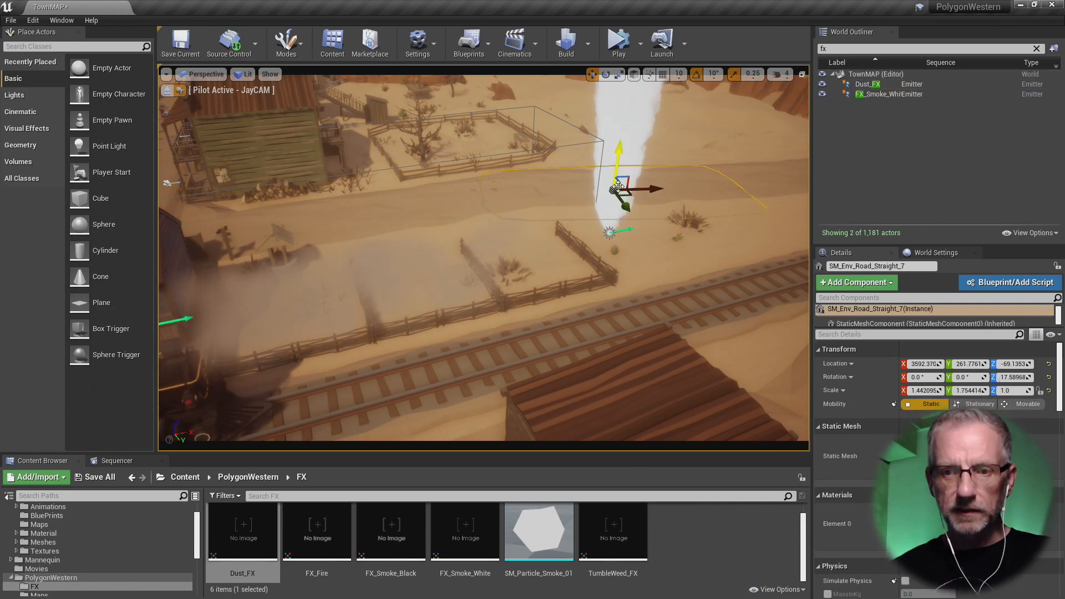
click(615, 135)
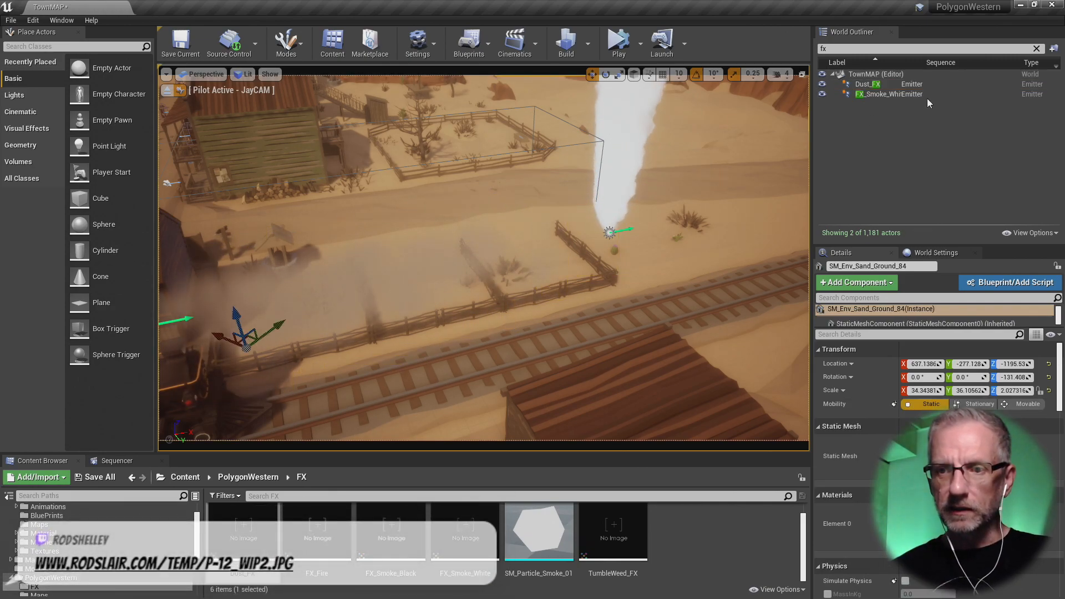
click(886, 95)
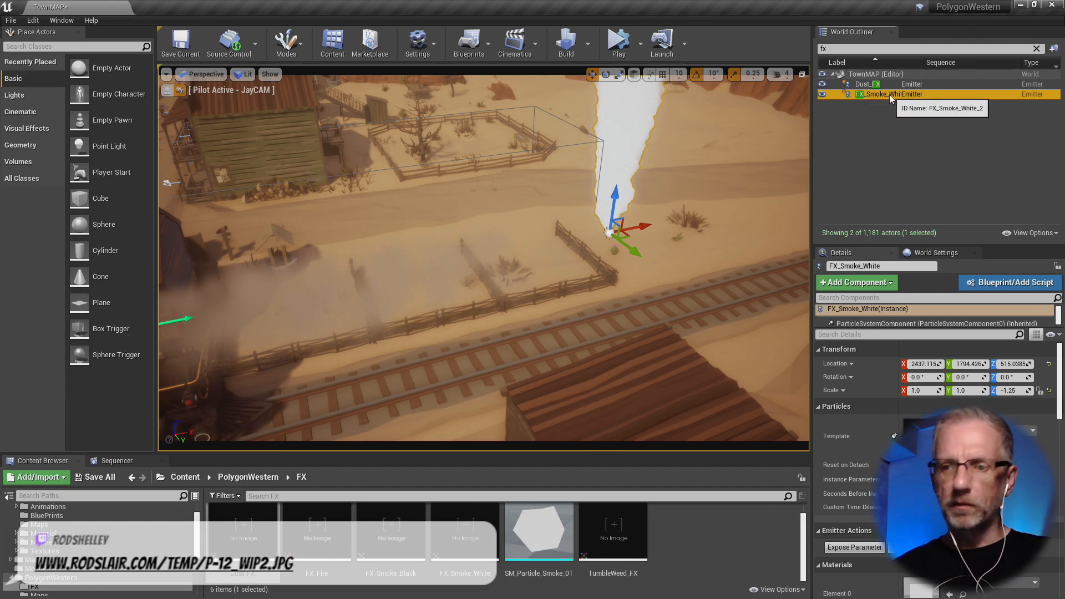
click(921, 390)
text(0.5)
key(Tab)
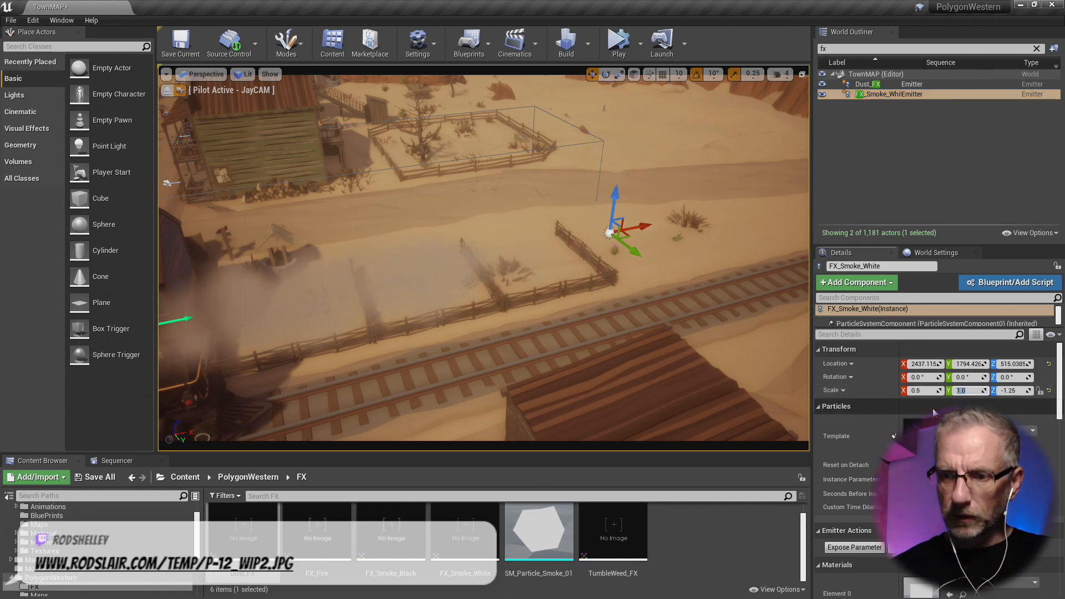
text(0.5)
key(Tab)
text(0.5)
key(Return)
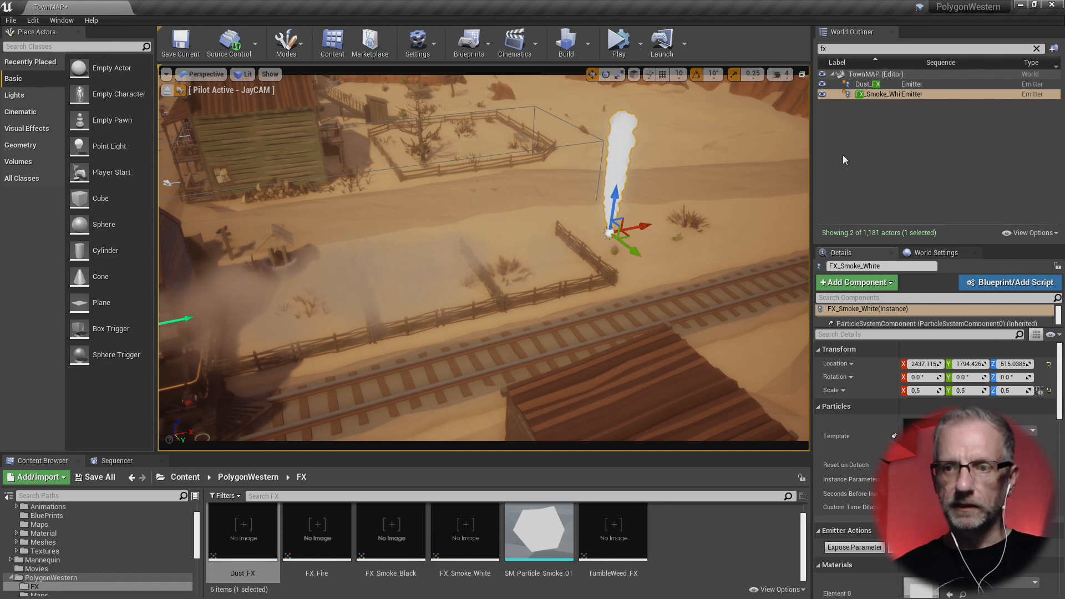
click(867, 84)
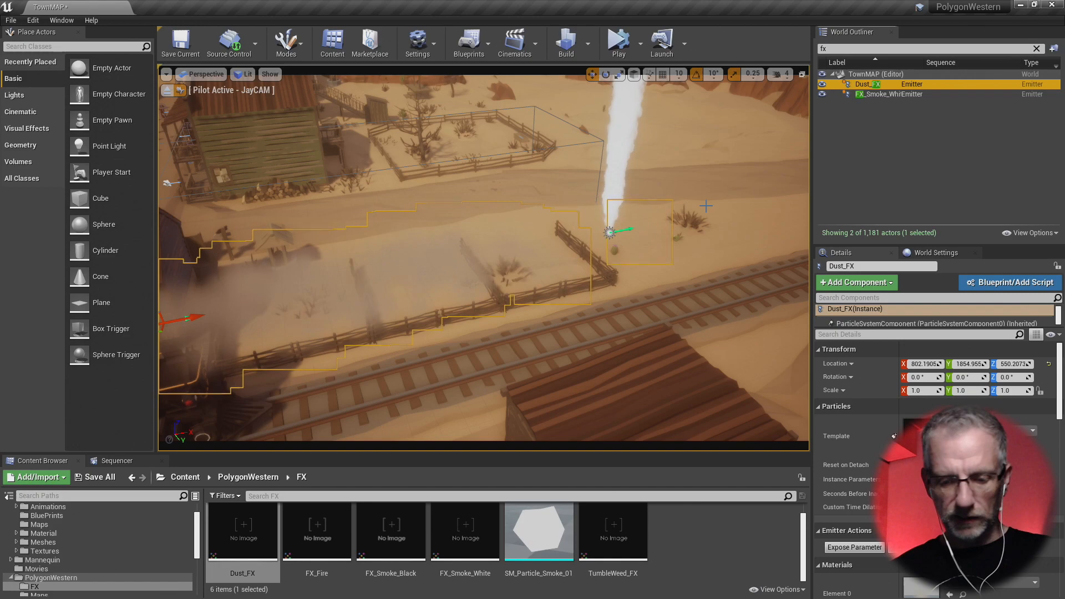
key(Delete)
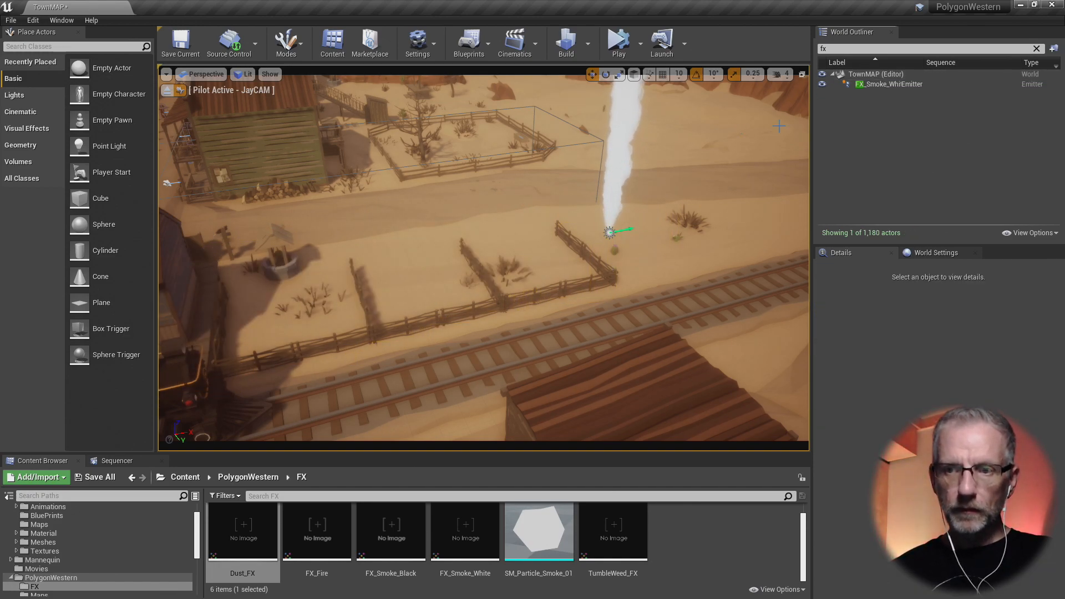
- Move the white smoke emitter back over the locomotive's chimney at about X 723 and scale it to 0.3 on all axes
click(887, 84)
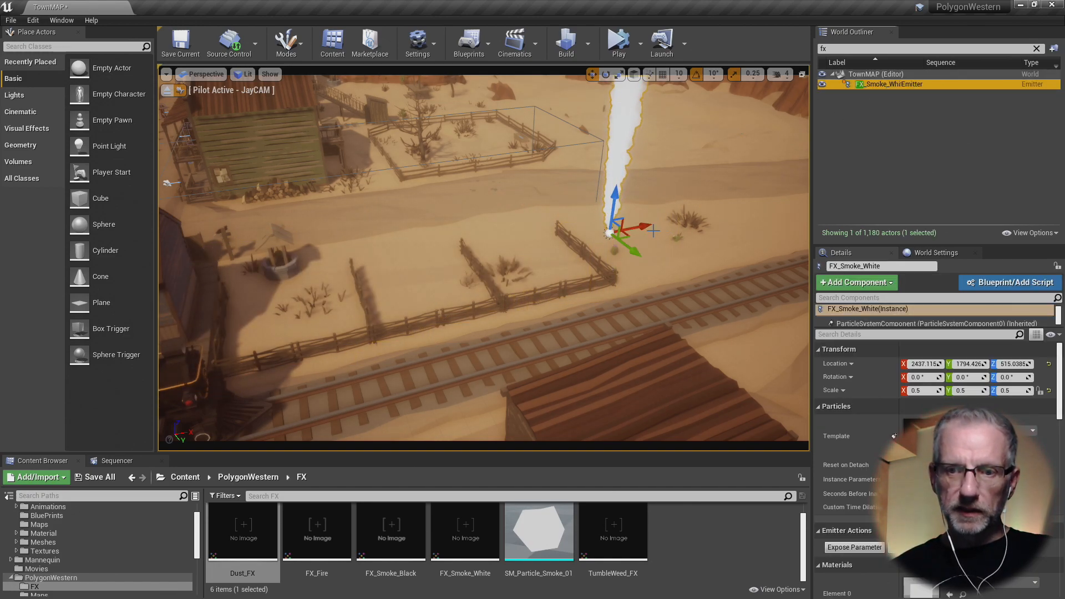
drag(321, 297, 208, 332)
alt+drag(478, 336, 355, 277)
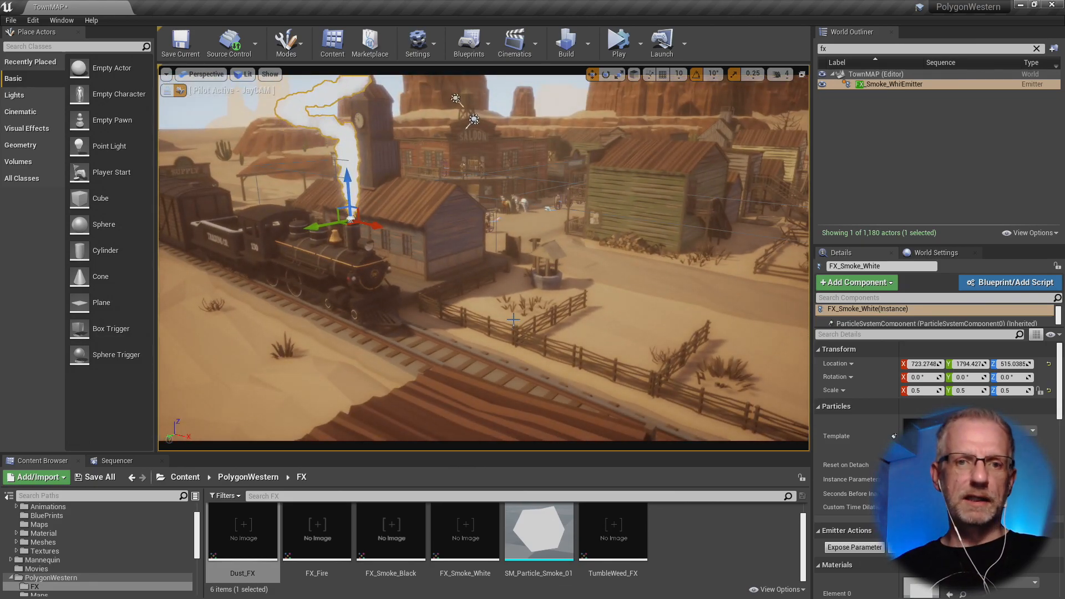
scroll(470, 285, down, 5)
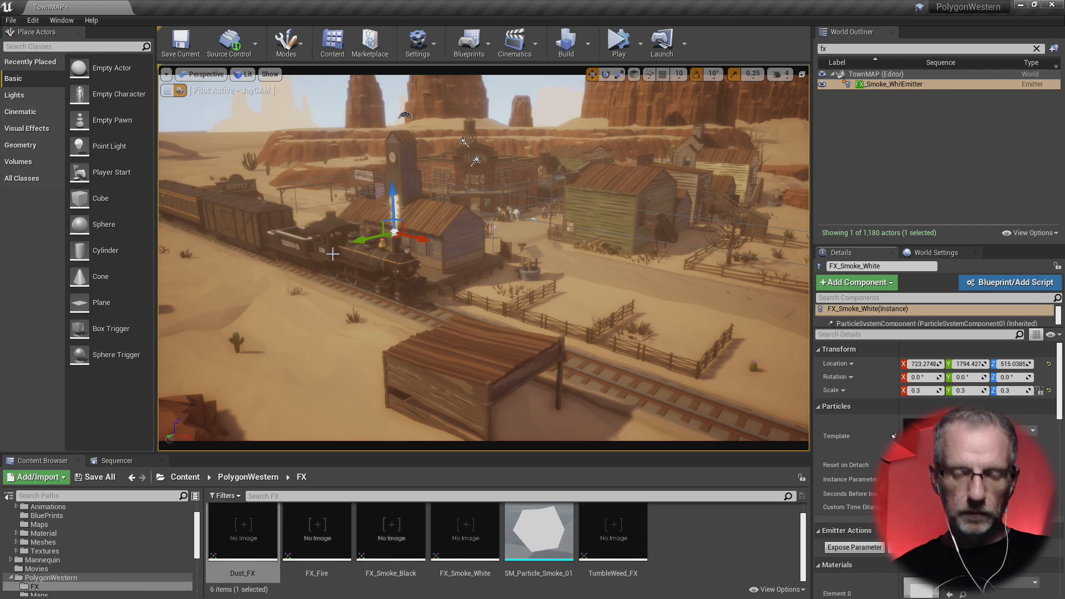
- Place the Dust_FX particle system on the open sand beside the saloon
key(f)
right_drag(484, 258, 566, 301)
key(s)
key(w)
key(a)
key(w)
key(w)
key(e)
mouse_move(333, 253)
right_down()
mouse_move(343, 263)
mouse_move(316, 261)
mouse_move(333, 254)
right_up()
key(w)
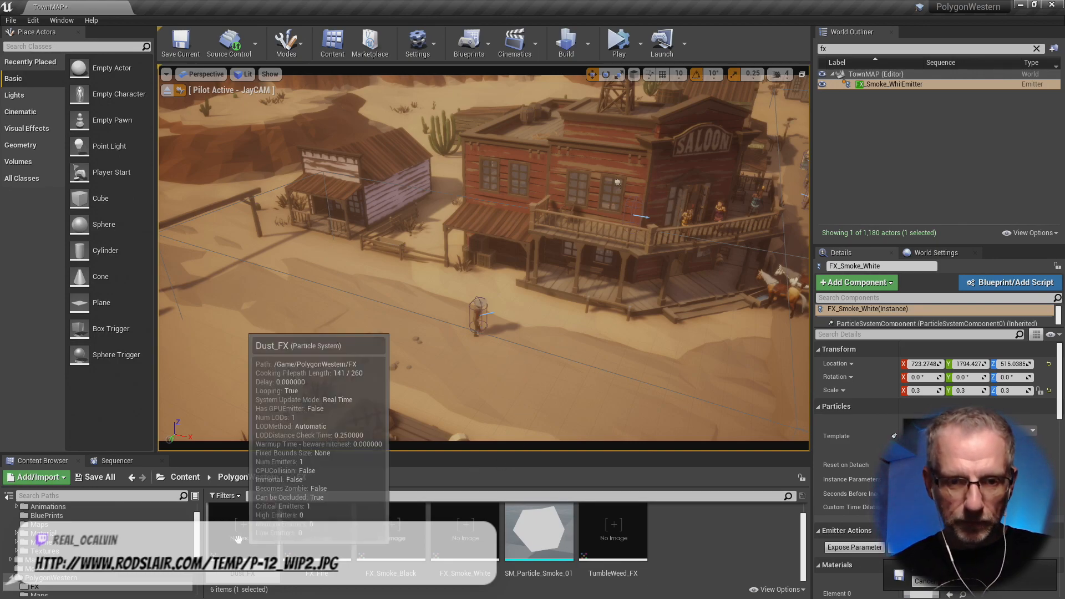
drag(247, 529, 277, 283)
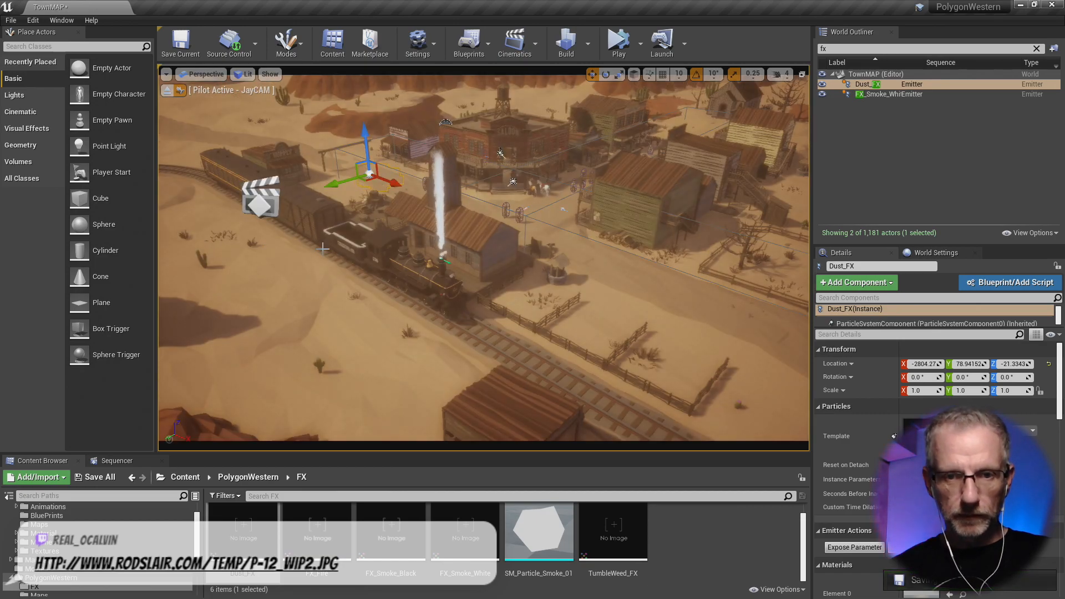
- Move the dust emitter onto the ground in front of the saloon at about X -1650, Y -397
key(w)
mouse_move(377, 175)
right_down()
mouse_move(356, 167)
mouse_move(360, 175)
mouse_move(345, 182)
mouse_move(376, 176)
right_up()
drag(283, 211, 367, 233)
right_drag(295, 209, 335, 208)
right_drag(423, 134, 501, 129)
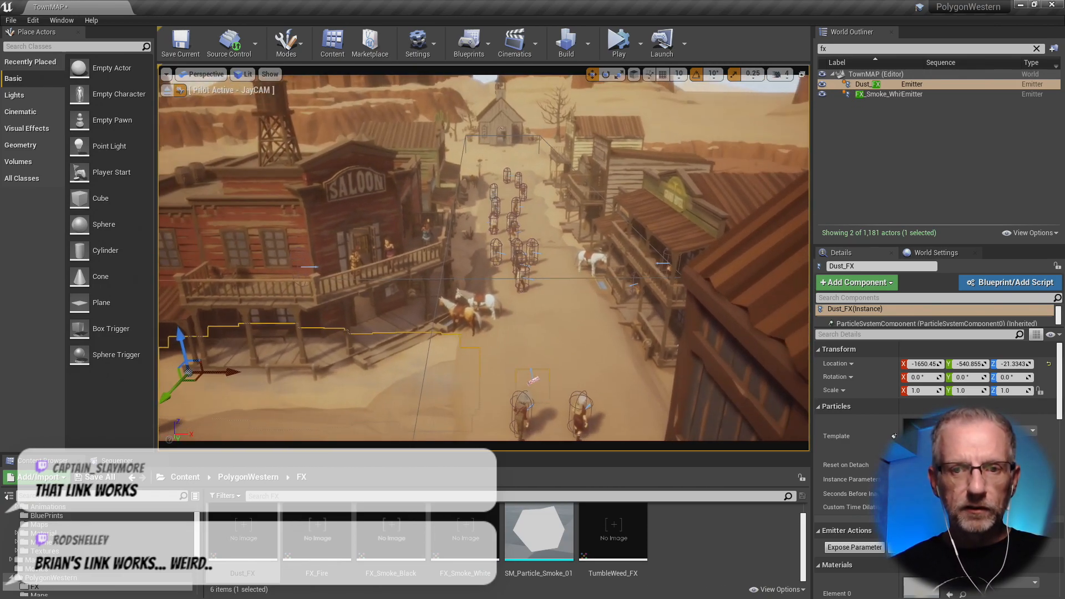
right_drag(296, 215, 264, 270)
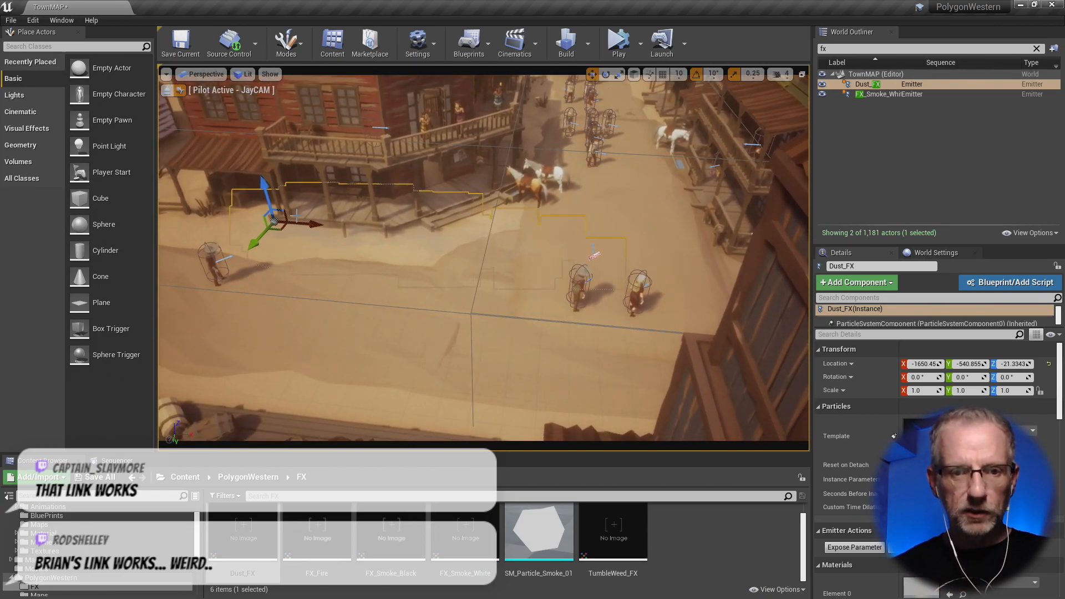
drag(250, 244, 221, 305)
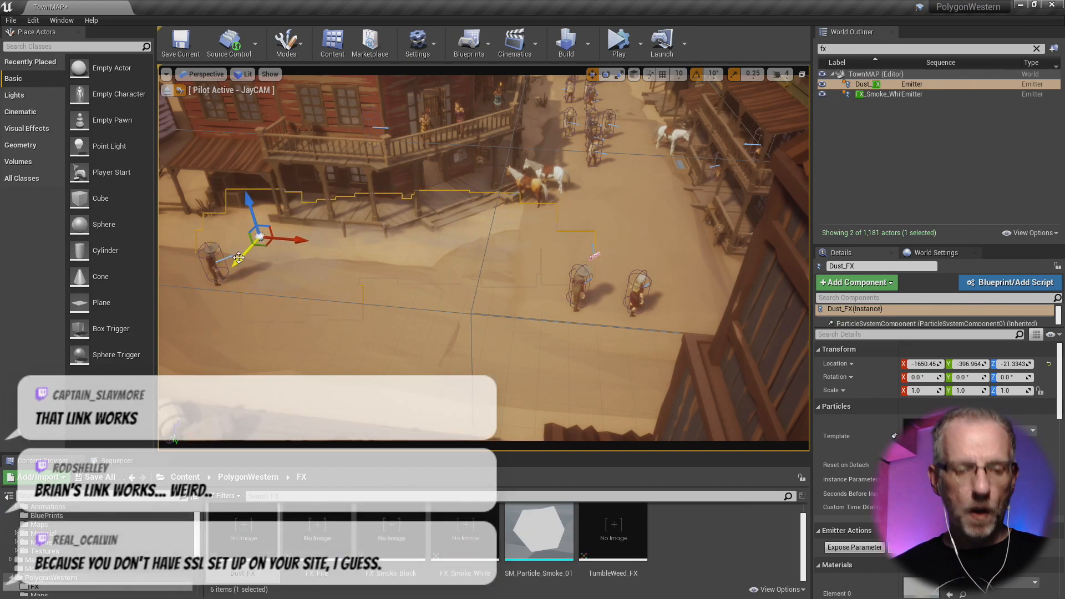
- Duplicate the dust emitter along the main street to the far side of the Trading Post, at about Y -4713
alt+drag(260, 236, 329, 151)
alt+drag(337, 108, 391, 49)
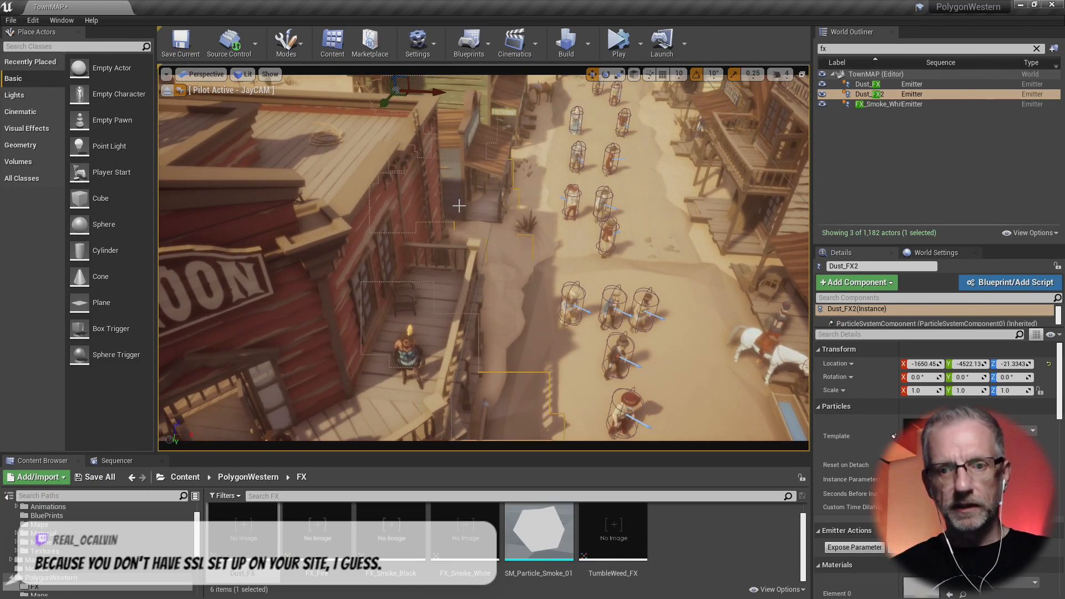
right_drag(473, 218, 317, 209)
key(w)
key(d)
key(w)
key(e)
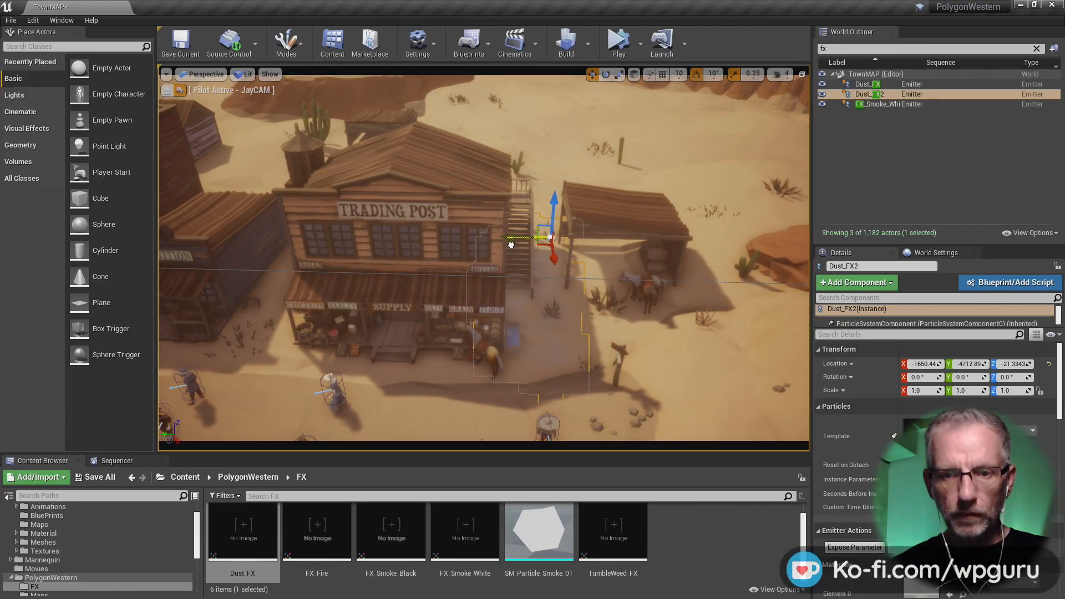
- Duplicate the second dust emitter back along the street to about Y -3156, near the Ammunition shop, and select the copy
alt+drag(511, 239, 259, 252)
click(259, 252)
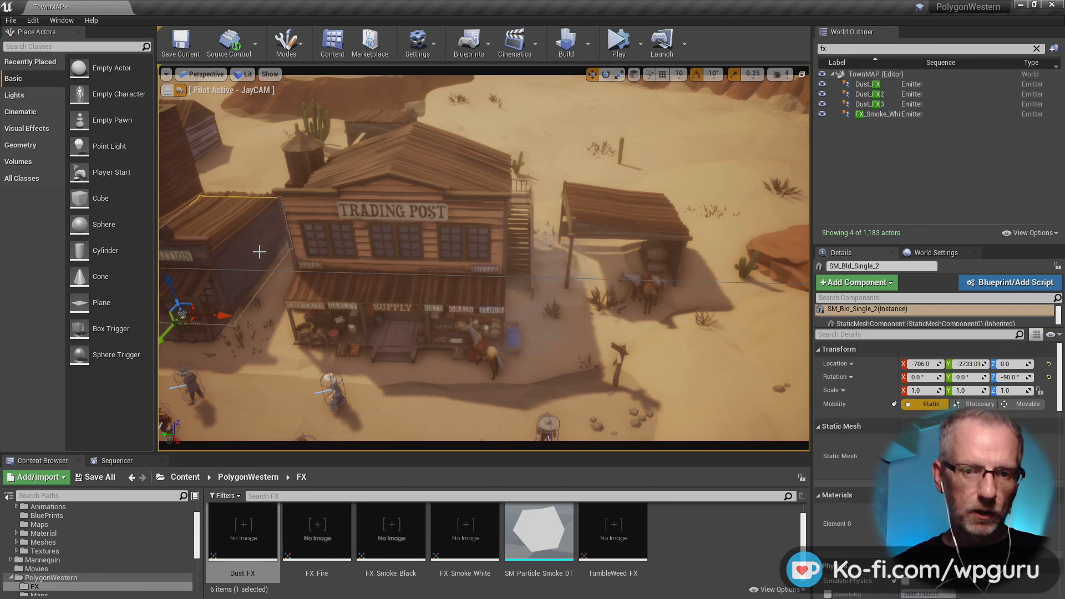
click(869, 104)
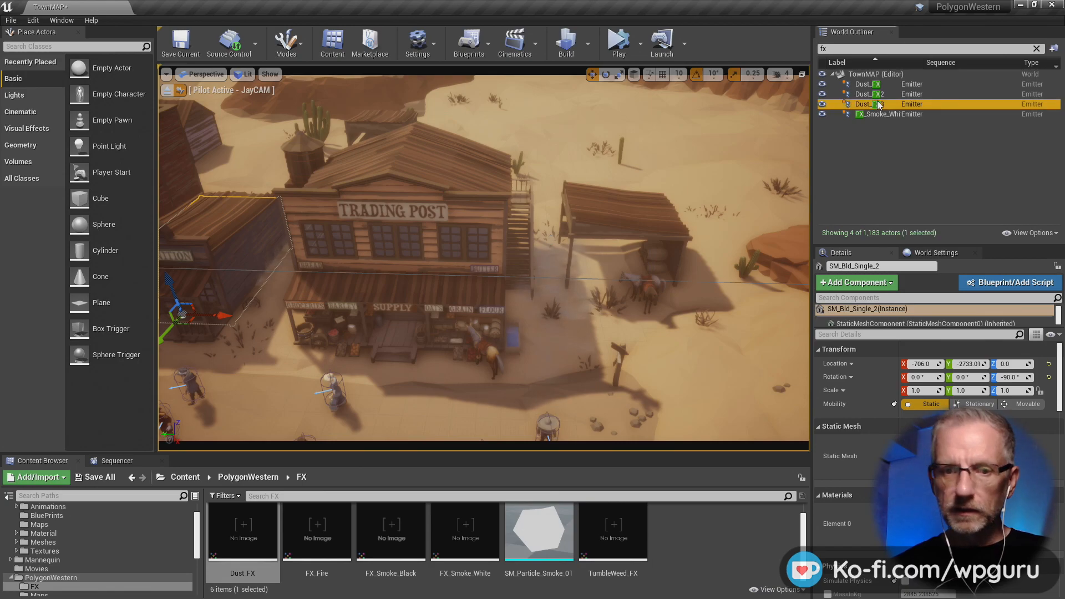
key(f)
- Move the third dust emitter into the gap between the Ammunition shop and Trading Post at about X -779, and raise it to about Z 347
right_drag(483, 261, 361, 235)
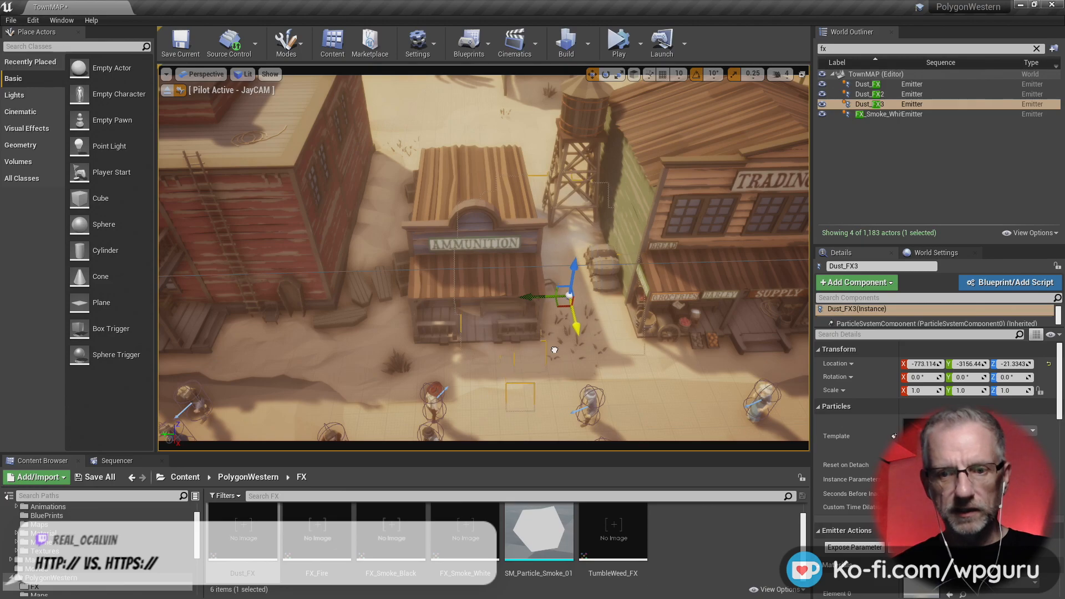
right_drag(553, 348, 609, 323)
drag(488, 260, 489, 135)
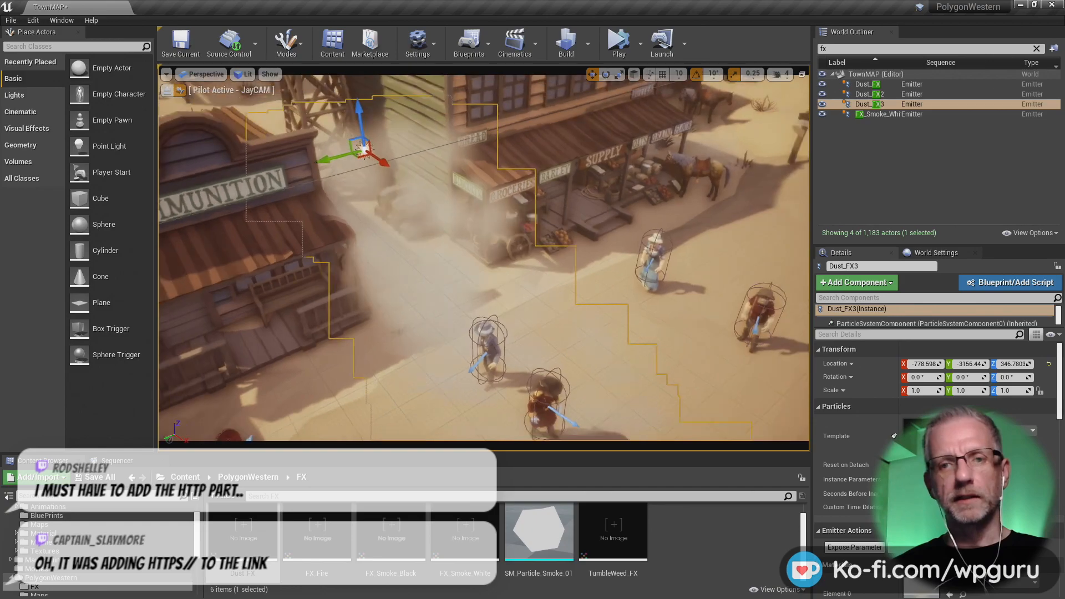
- Raise the dust emitter in front of the saloon to about Z 214
right_drag(483, 258, 478, 247)
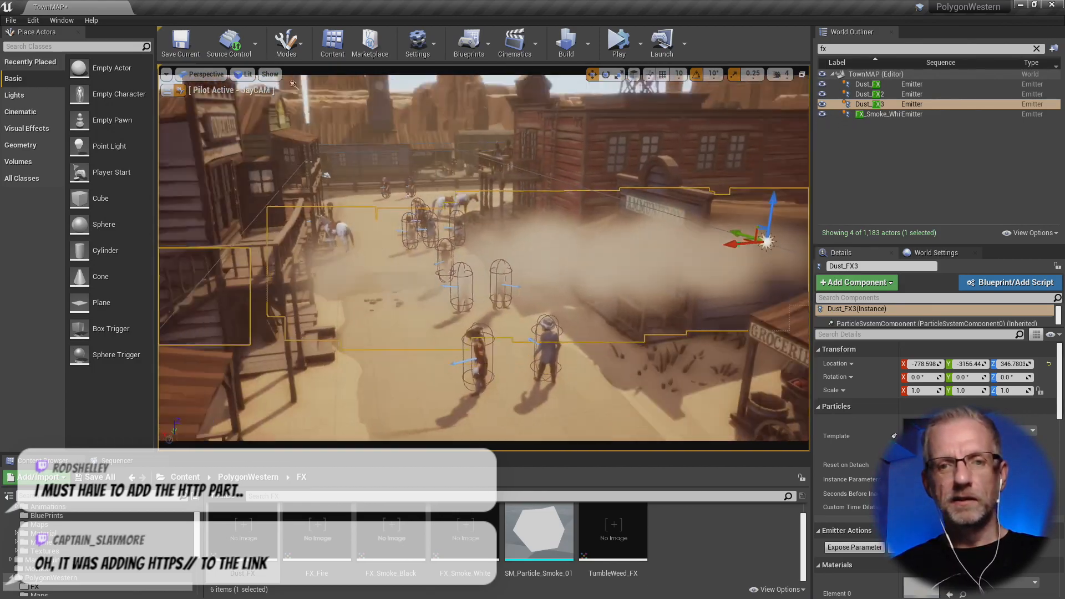
mouse_move(484, 258)
right_down()
mouse_move(467, 257)
mouse_move(485, 246)
right_up()
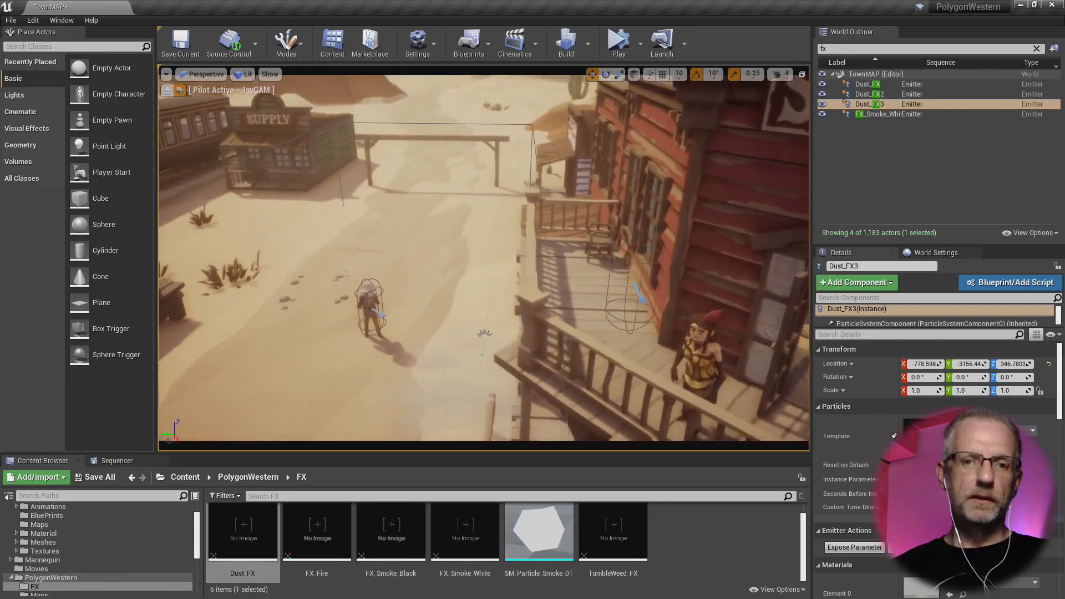
click(868, 84)
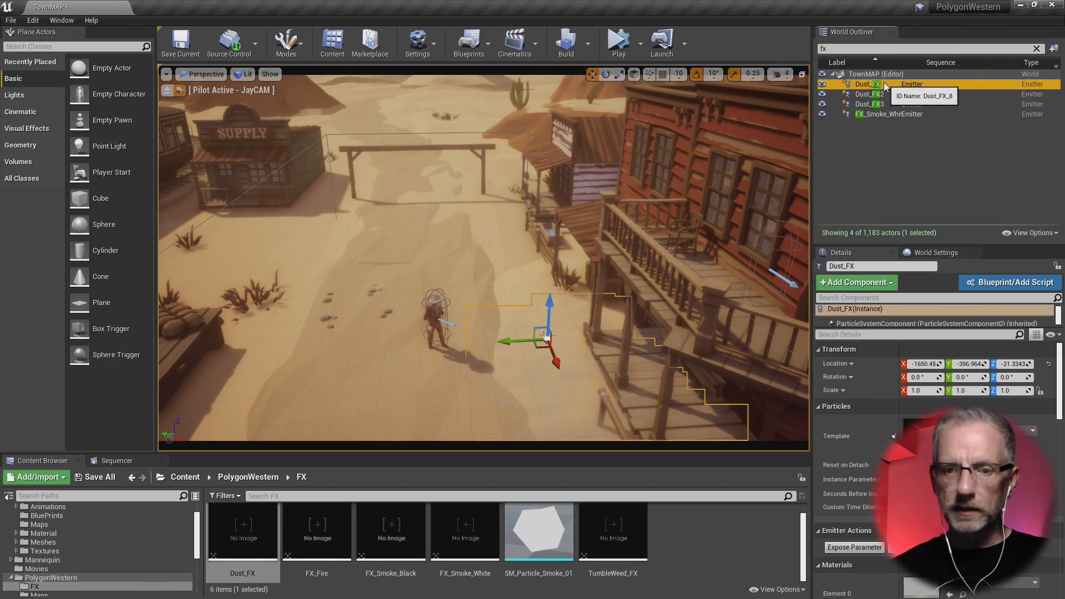
click(552, 304)
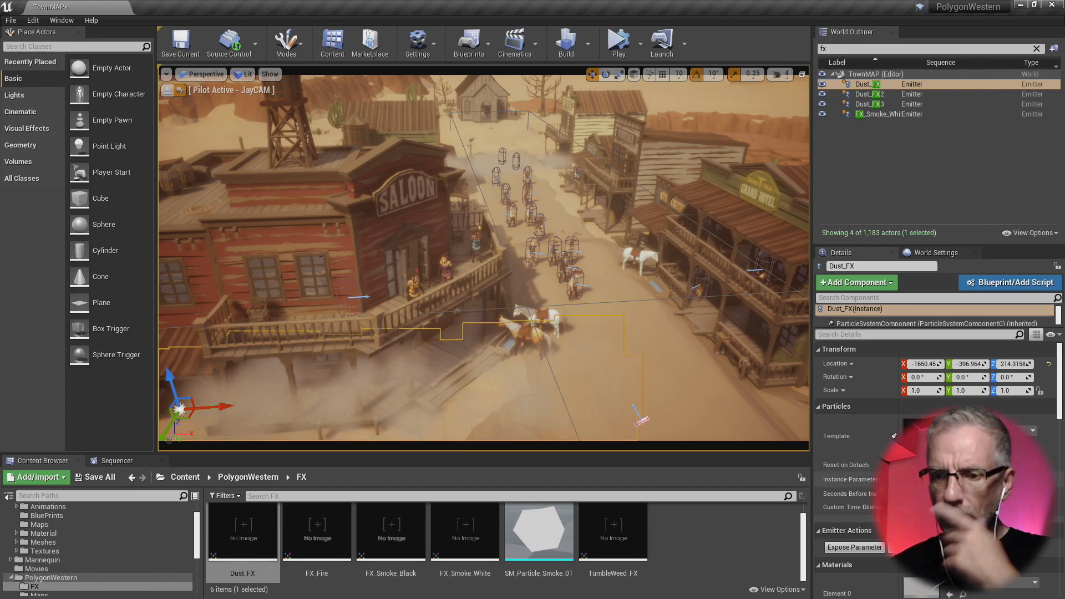
- Examine the saloon dust emitter's detail properties for settings that control the effect
scroll(894, 435, down, 5)
scroll(893, 348, down, 10)
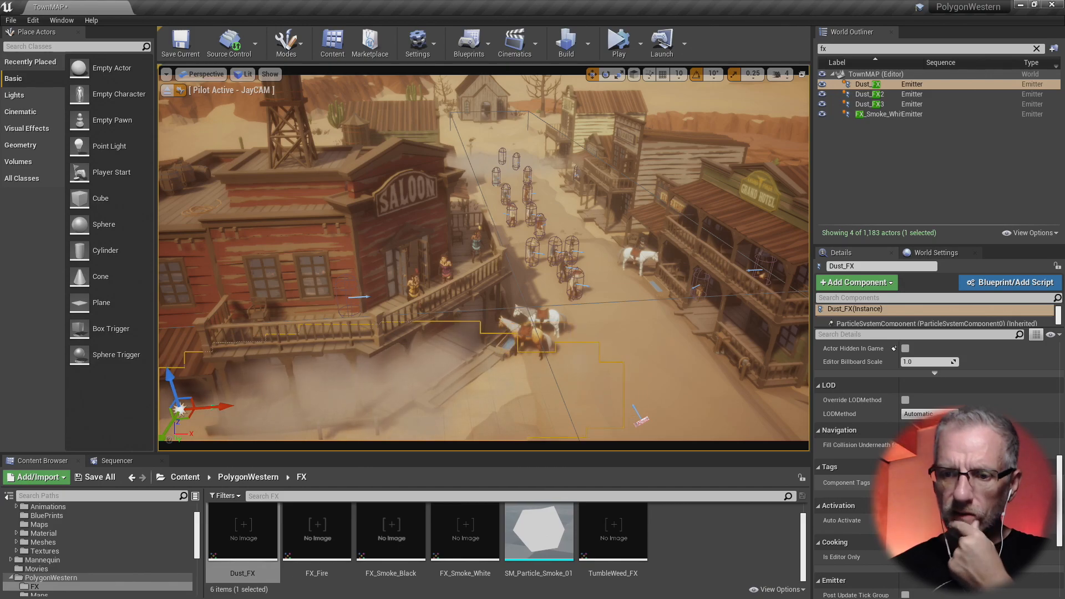
scroll(894, 431, down, 3)
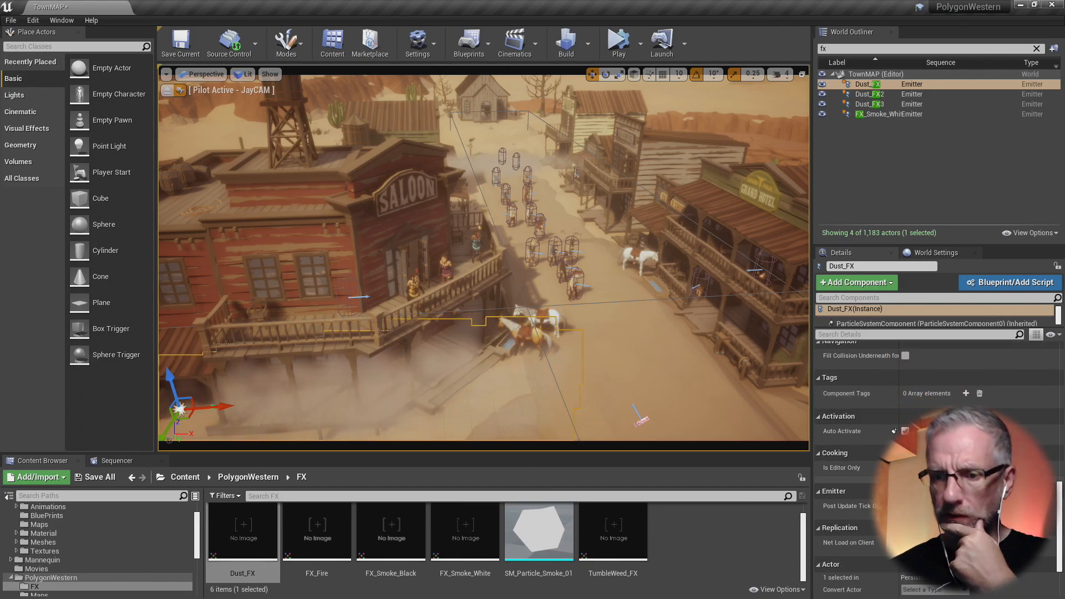
scroll(893, 431, down, 3)
scroll(893, 431, up, 10)
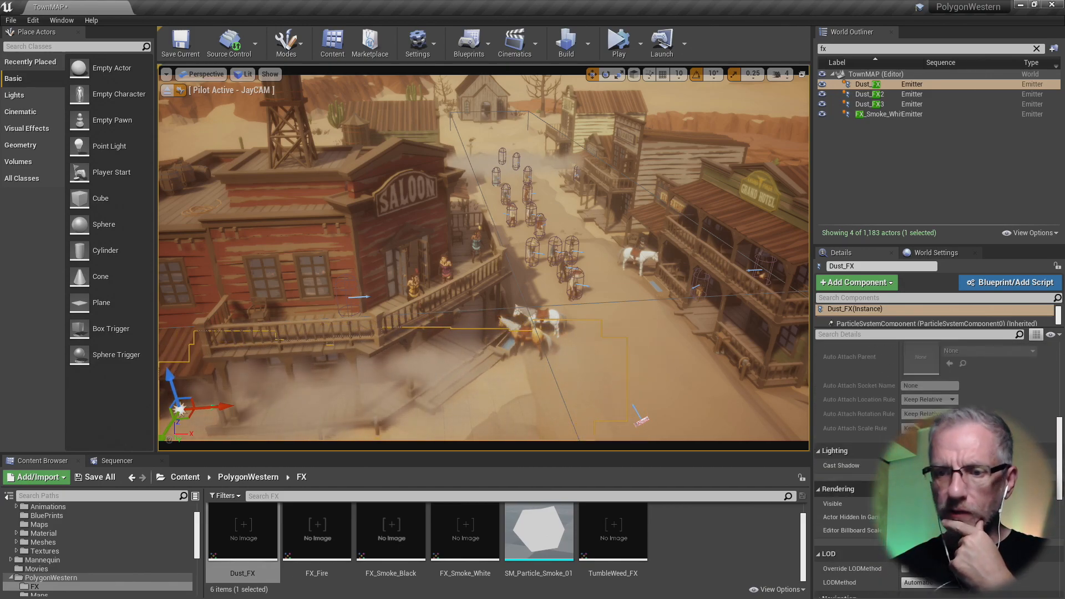
scroll(893, 436, up, 5)
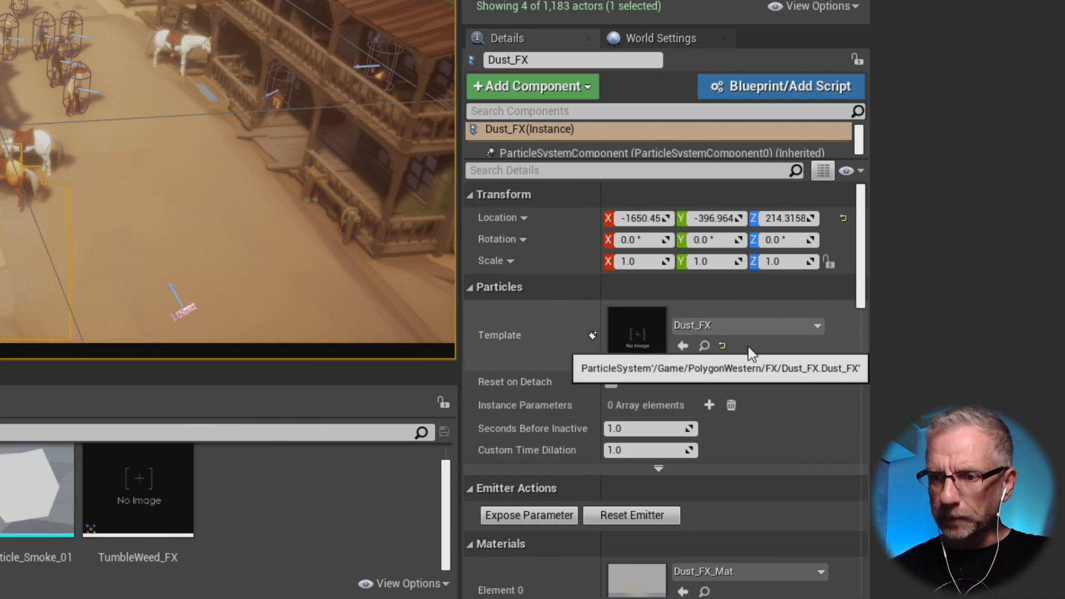
scroll(748, 350, down, 10)
scroll(748, 345, down, 13)
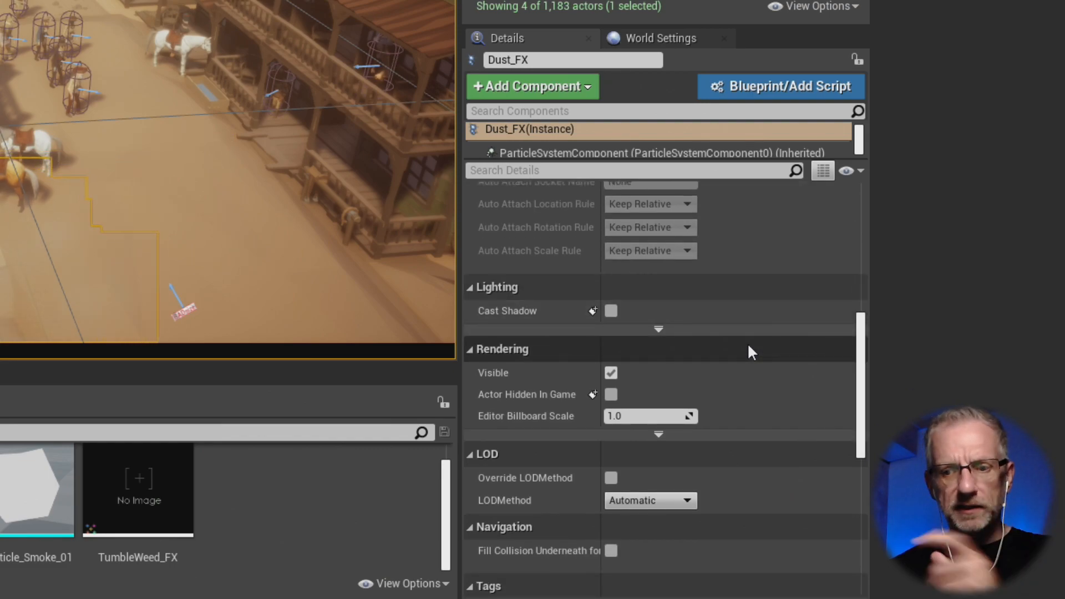
scroll(748, 346, down, 5)
scroll(748, 346, down, 5)
scroll(748, 350, down, 8)
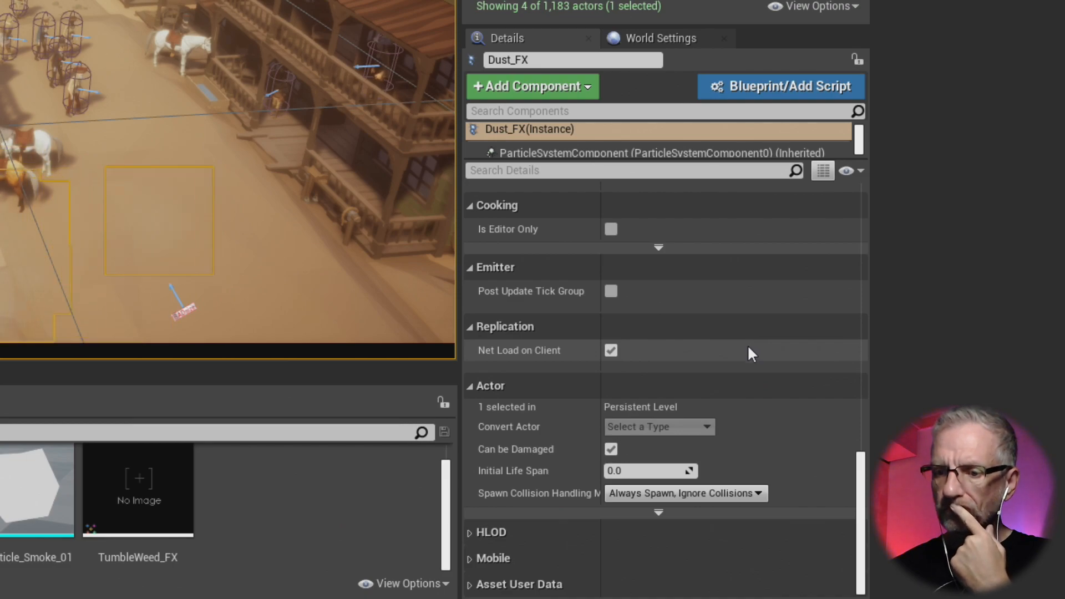
scroll(743, 355, up, 20)
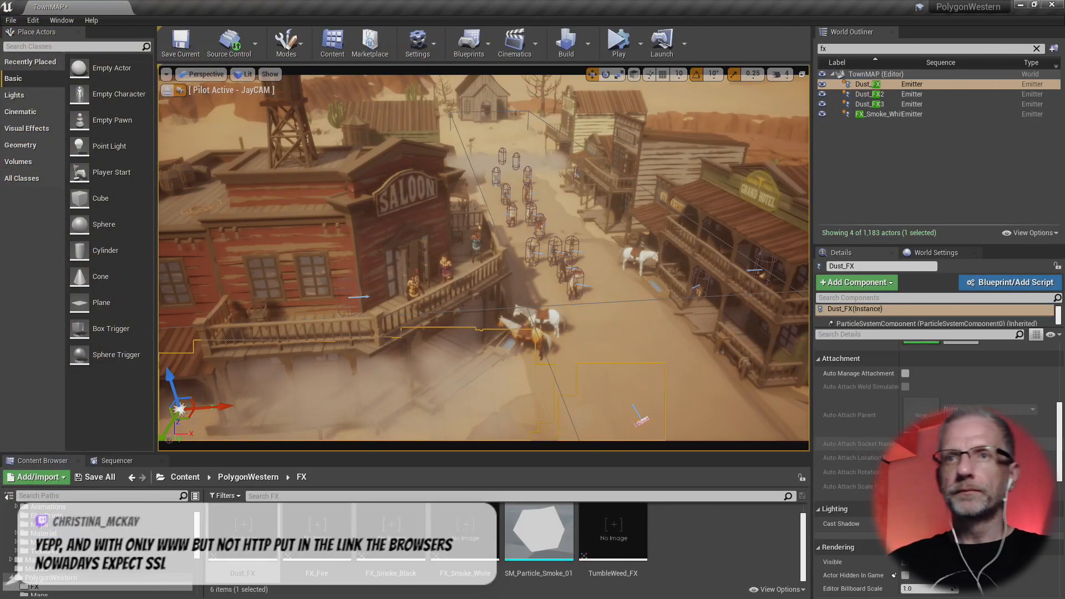
scroll(893, 436, up, 10)
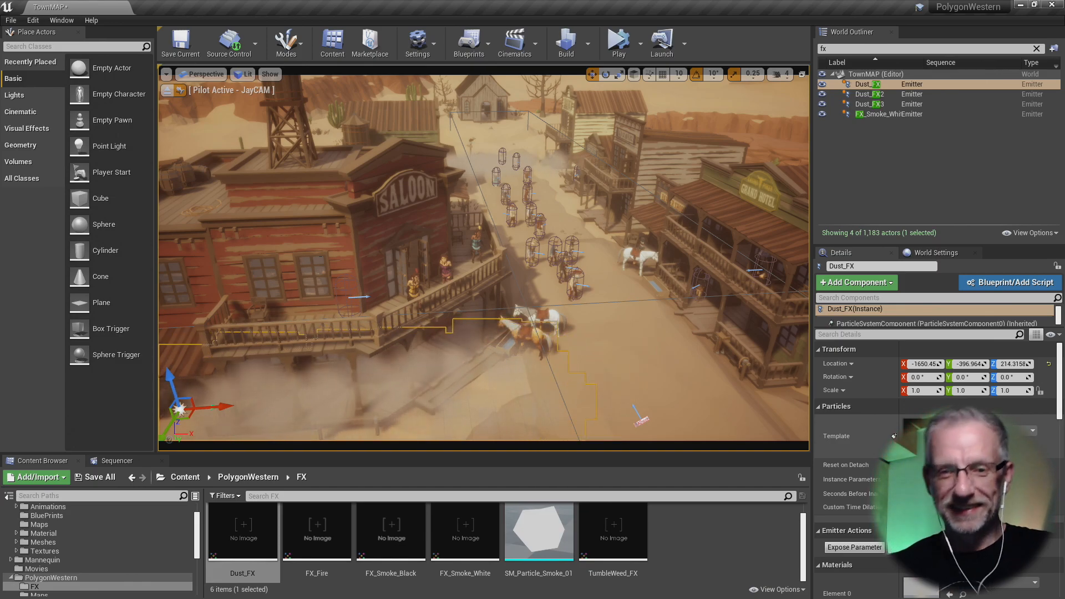
- Delete all three dust emitters from the level, keeping the locomotive's white smoke emitter
right_drag(751, 364, 654, 370)
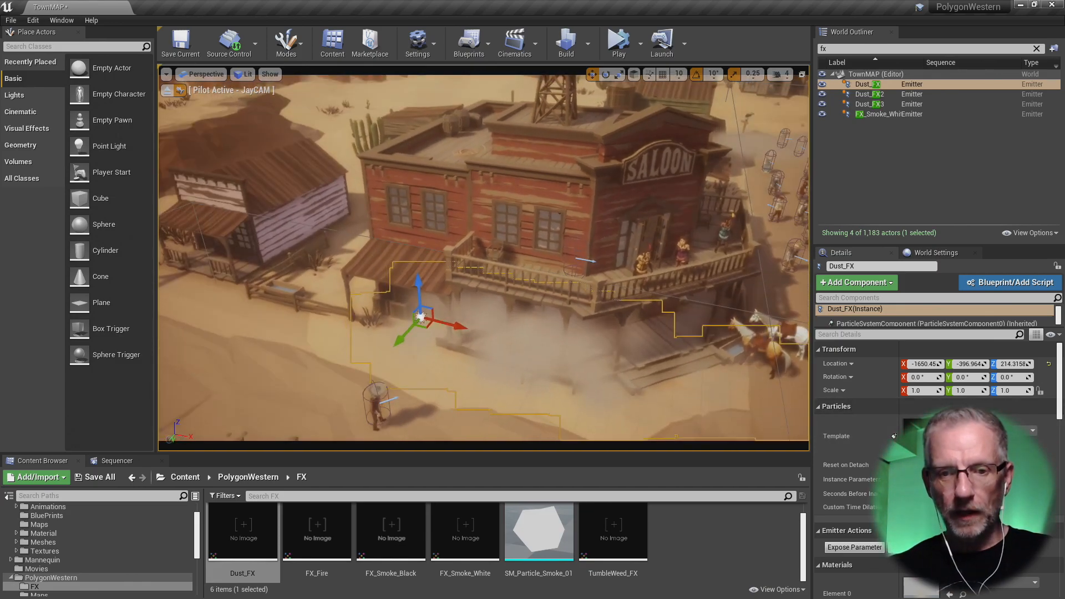
drag(419, 284, 420, 364)
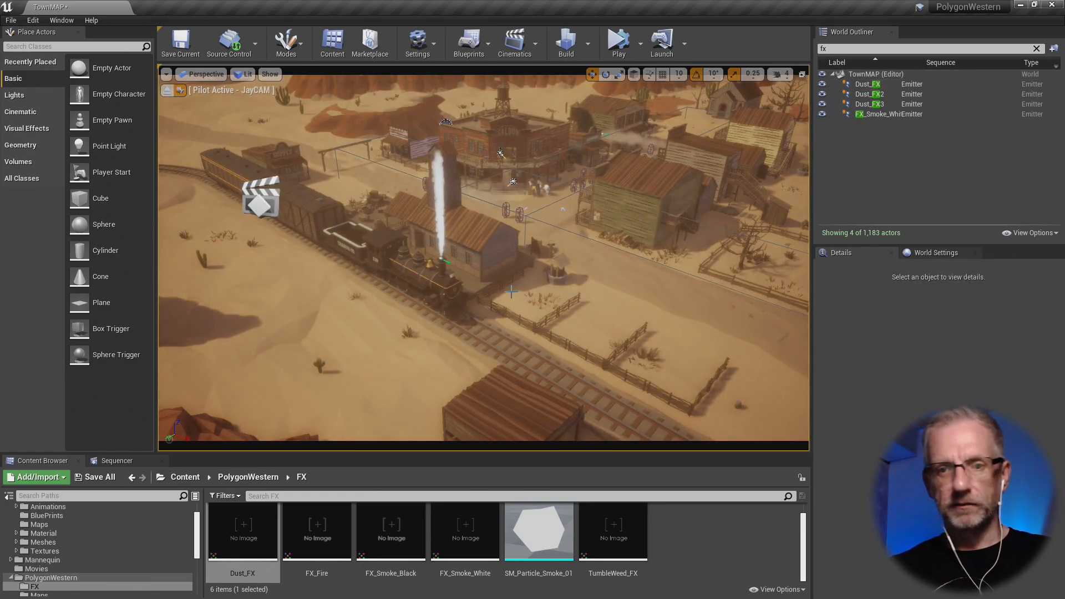
click(893, 104)
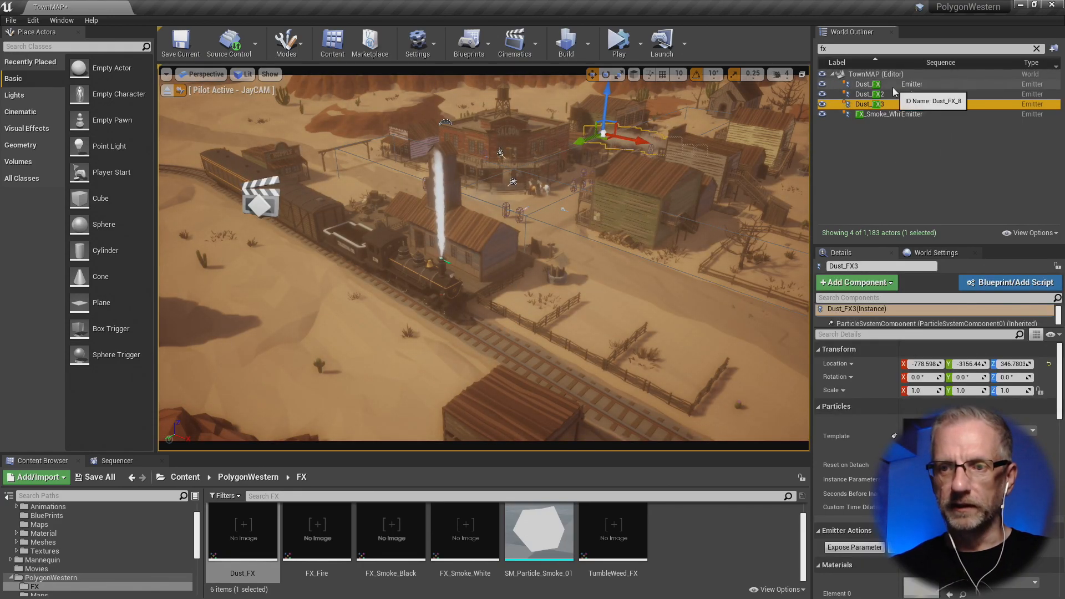
shift+click(892, 86)
key(Delete)
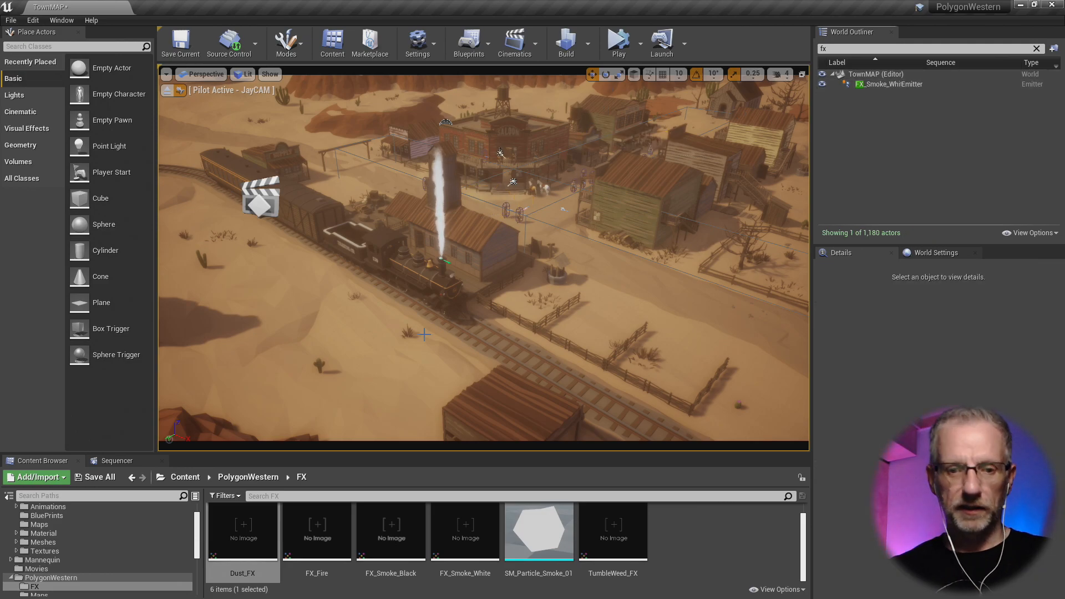
- Place a TumbleWeed_FX emitter on the main street at about X 139, Y -198, and raise it to about Z 110
click(589, 544)
drag(589, 544, 586, 434)
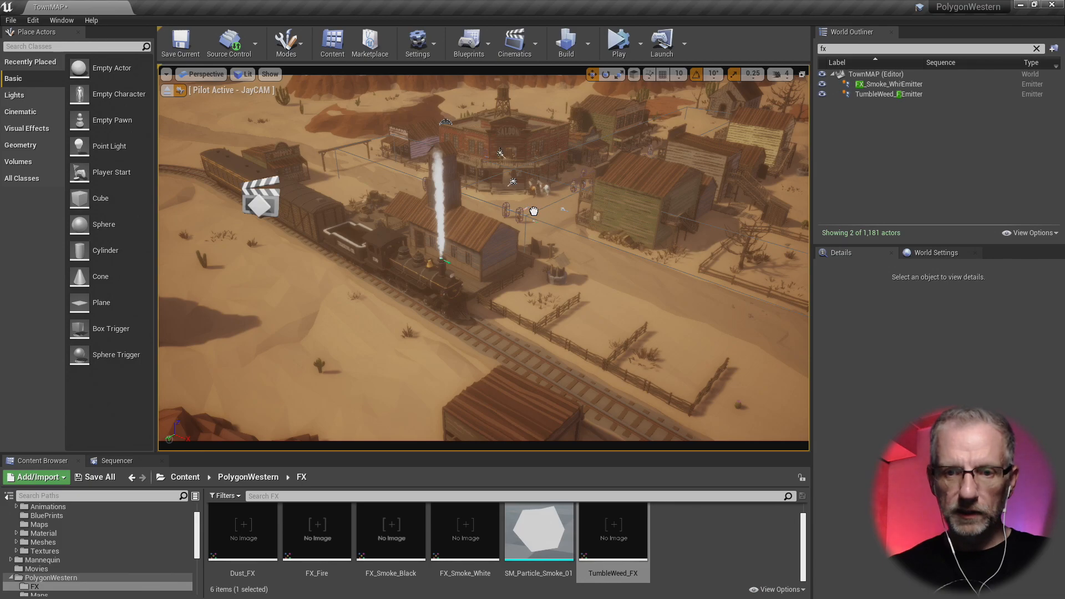
drag(533, 211, 533, 213)
key(f)
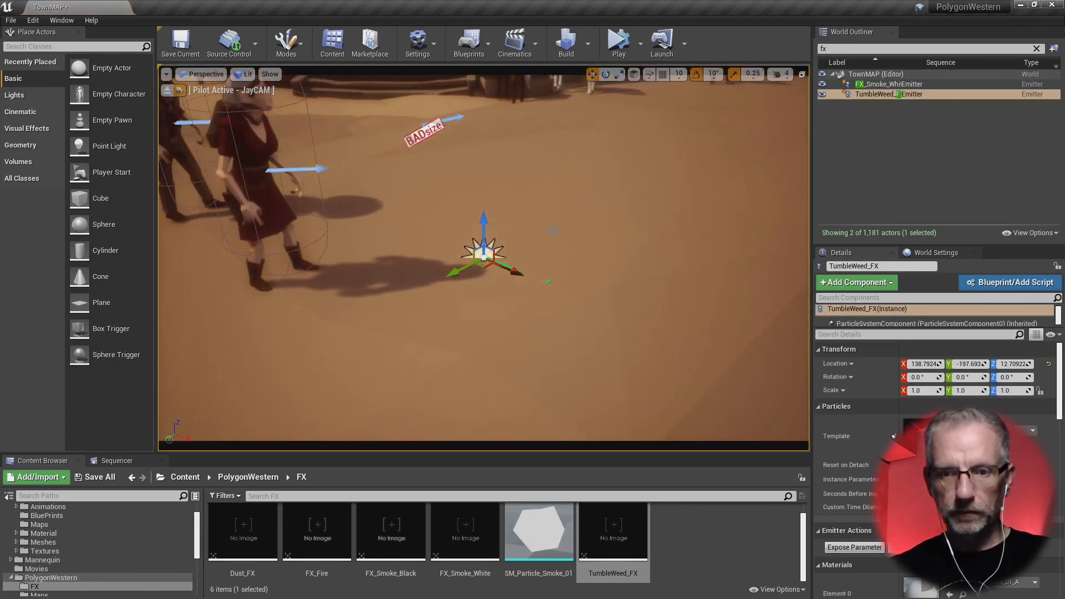
drag(484, 227, 484, 130)
- Move the tumbleweed emitter along the X axis to about X -2972, off to the saloon's side of the street
key(s)
right_drag(513, 137, 488, 108)
key(a)
key(s)
key(d)
key(w)
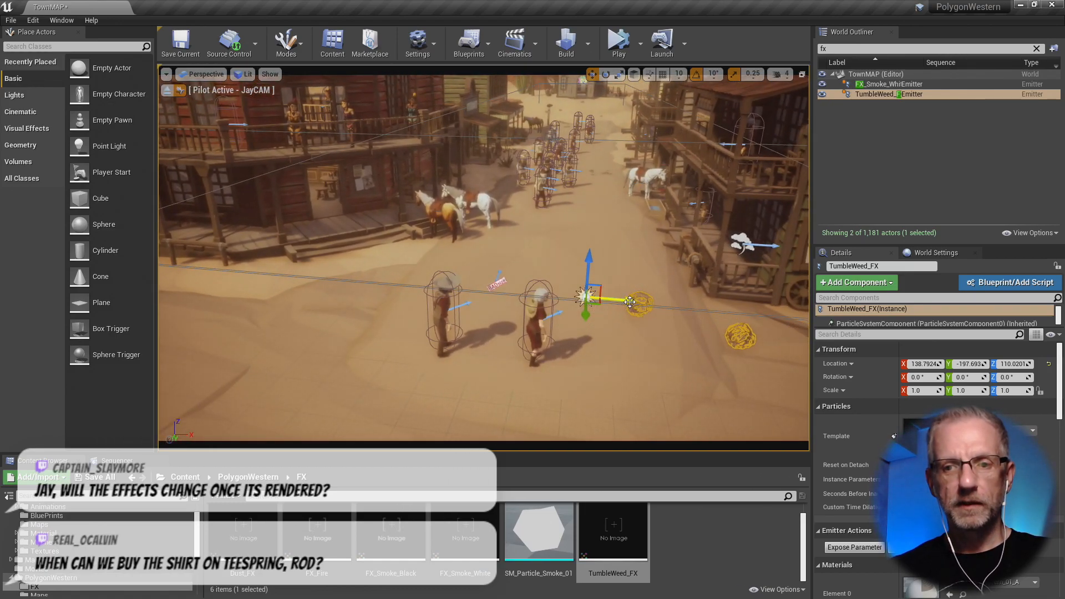
shift+drag(294, 273, 194, 265)
mouse_move(294, 273)
shift+mouse_down()
mouse_move(307, 273)
mouse_move(205, 268)
mouse_move(298, 273)
shift+mouse_up()
- Place a second TumbleWeed_FX emitter near the red rocks beside the church at about X -1234, Y -5672, Z 386
right_drag(647, 311, 612, 339)
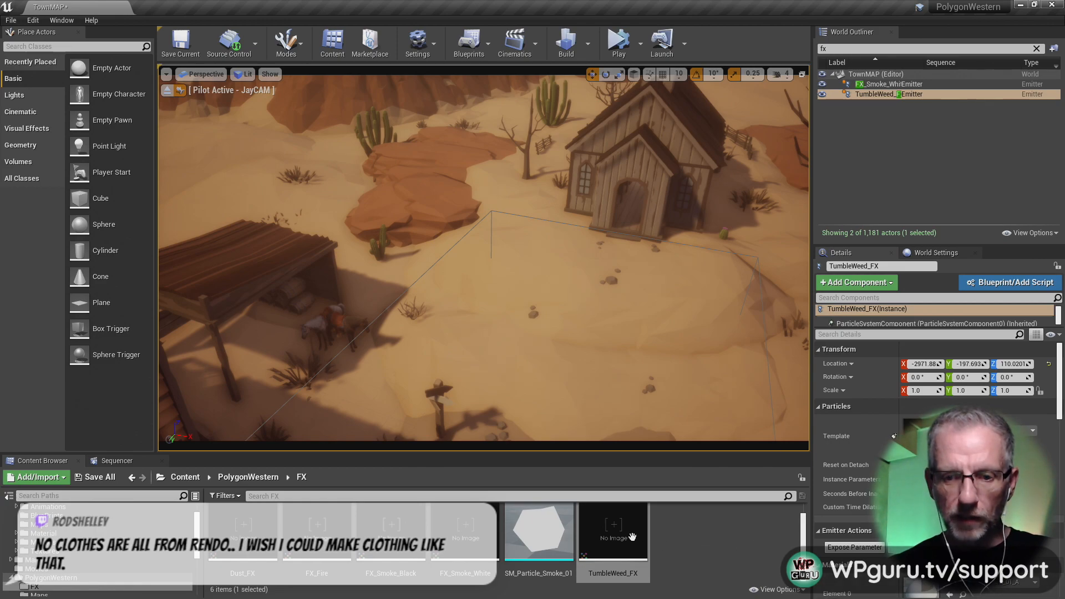
drag(633, 536, 351, 254)
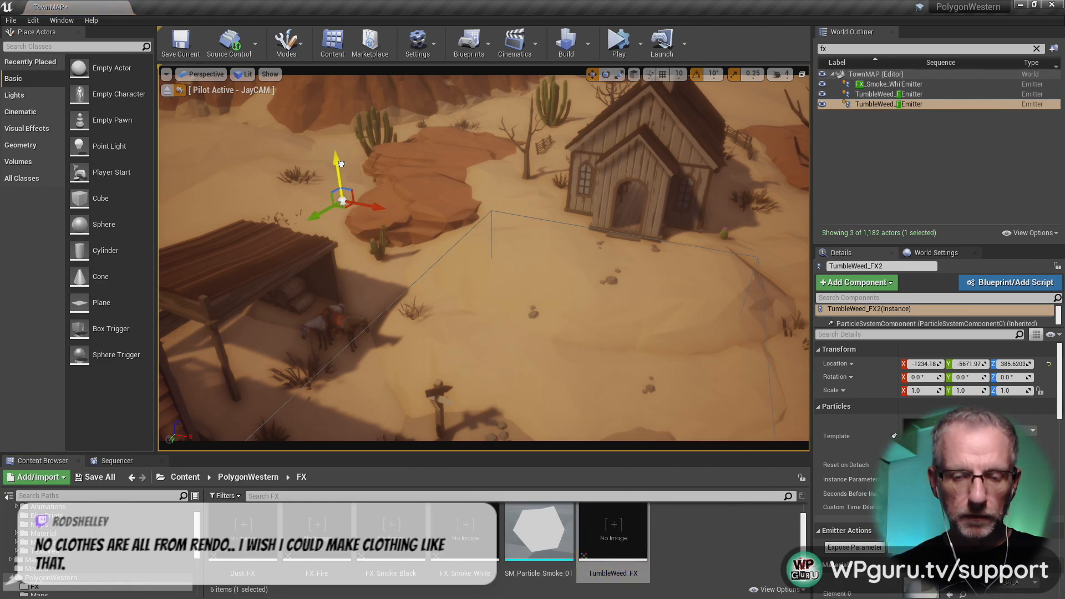
right_drag(351, 254, 387, 238)
key(s)
key(s)
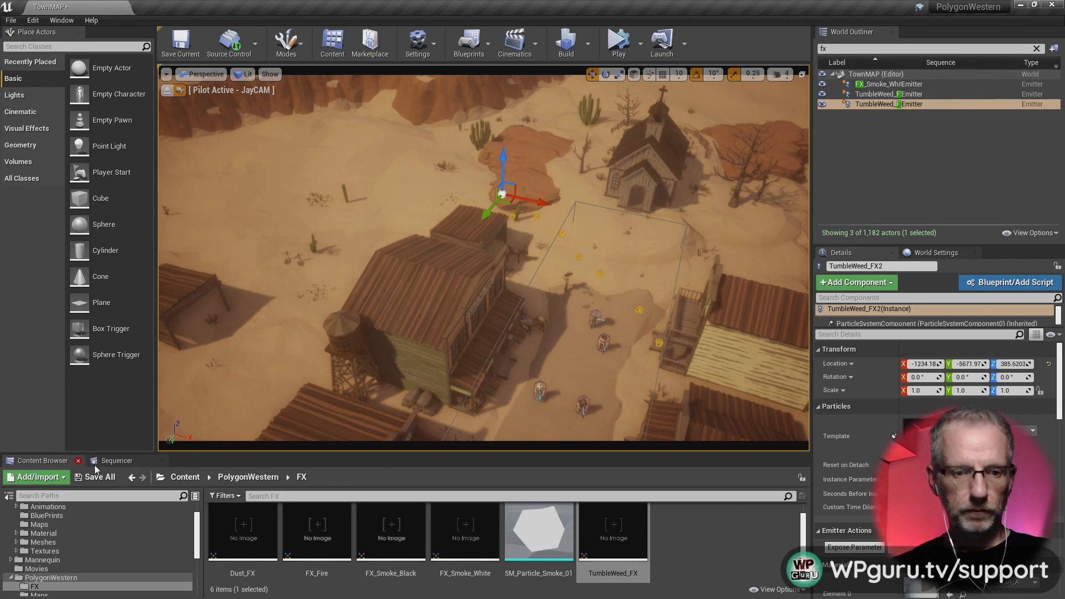
- Play the WetsernAnimation sequence from frame 3 and review it in full screen through to the logo shot in the church
click(115, 461)
mouse_move(265, 493)
mouse_down()
mouse_move(382, 502)
mouse_move(255, 511)
mouse_up()
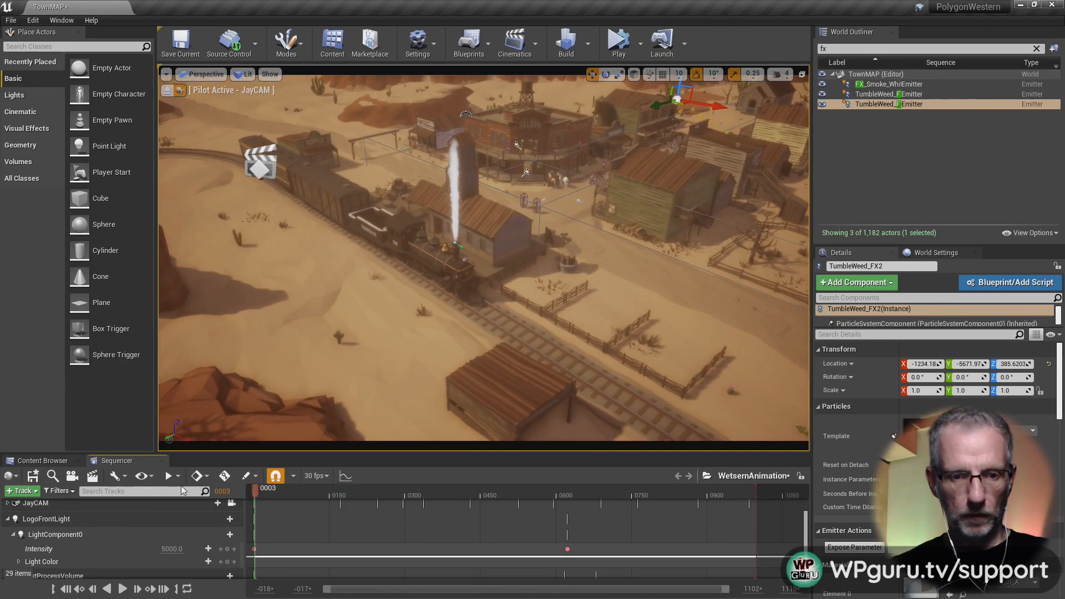
click(123, 588)
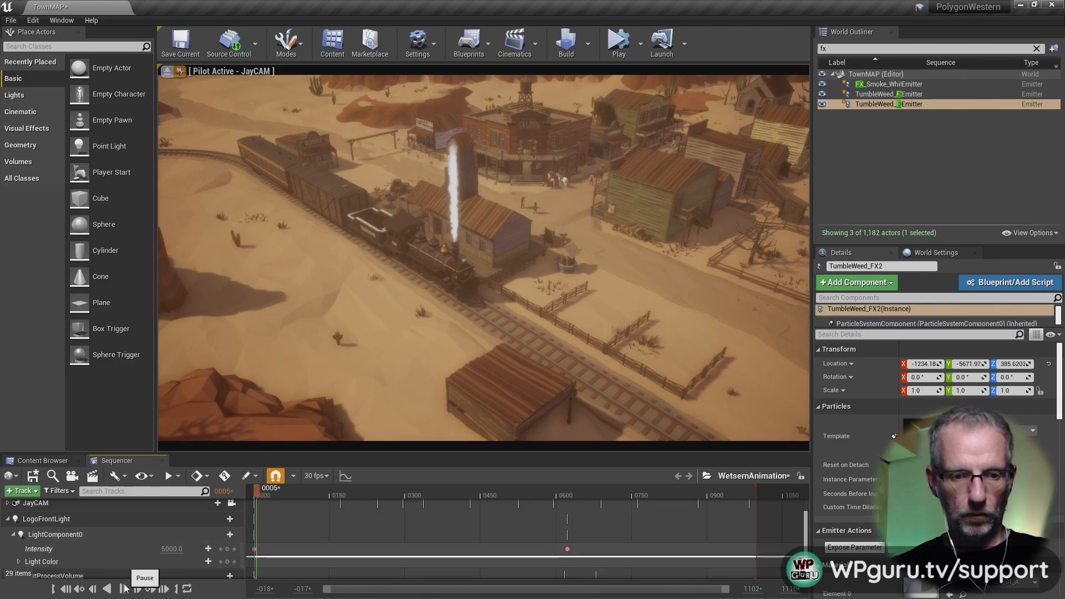
click(613, 367)
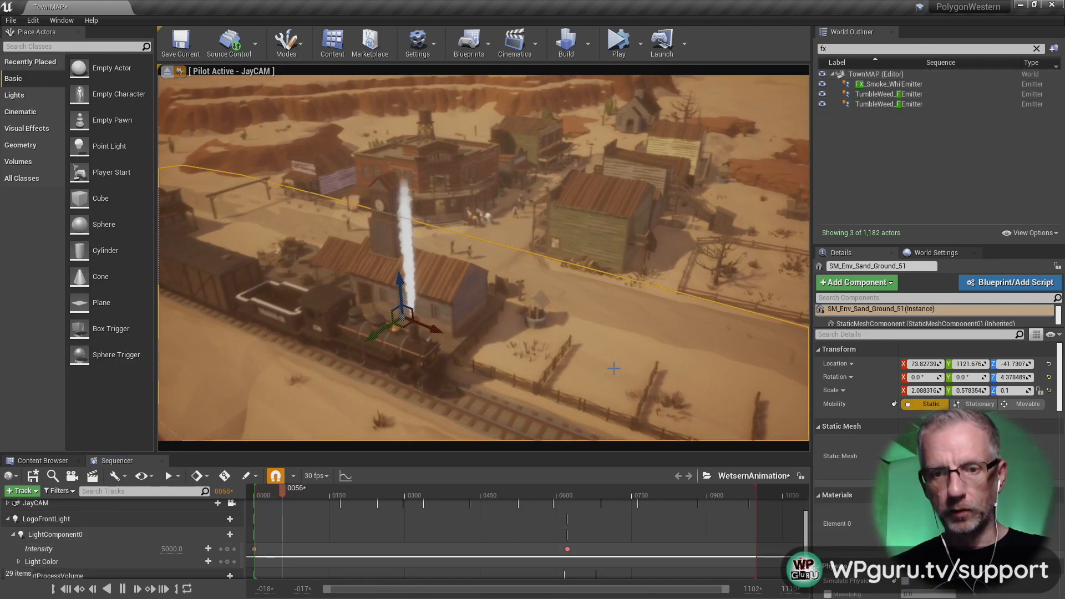
key(F11)
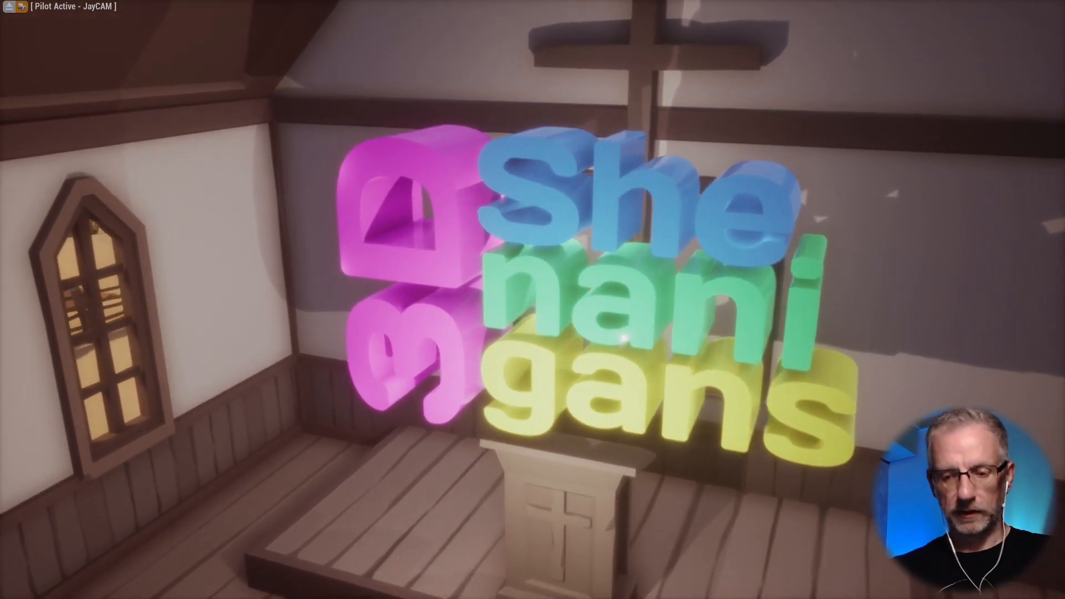
key(F11)
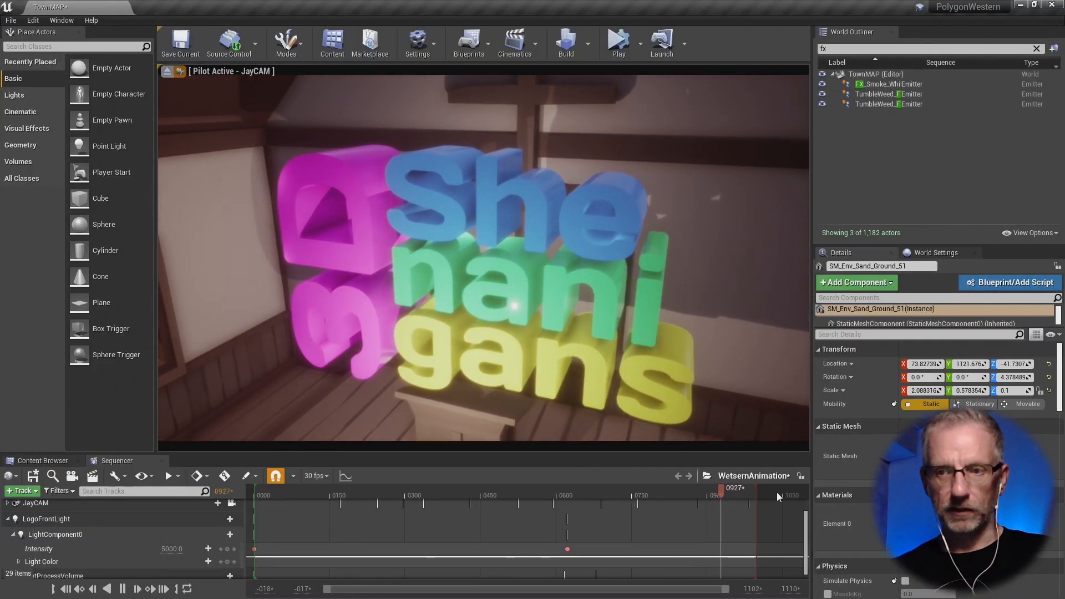
- Key the LogoFrontLight's intensity to 0 at frame 759
drag(749, 492, 626, 500)
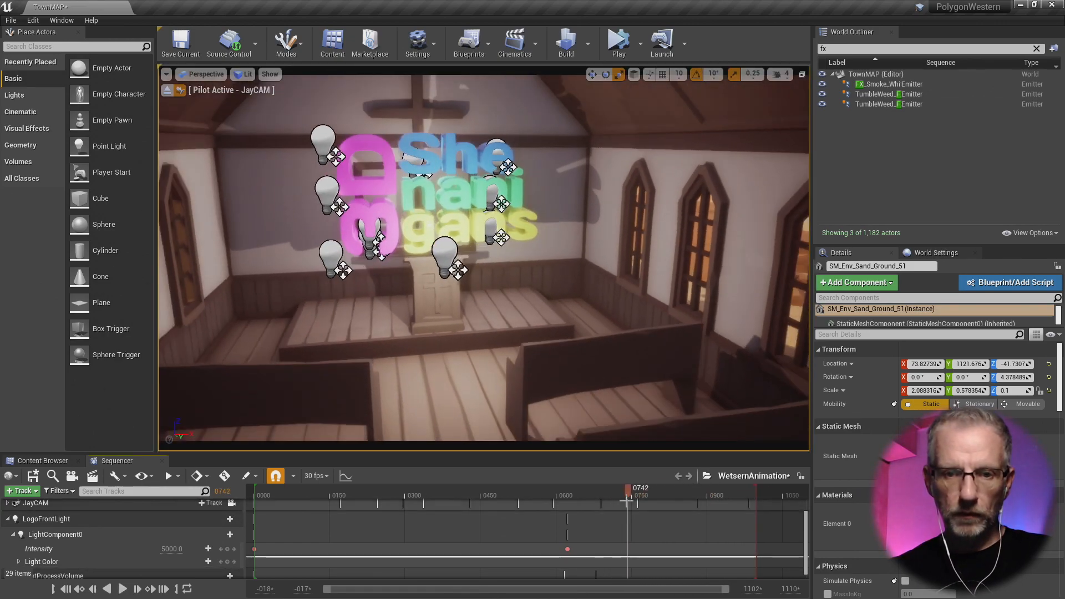
click(450, 248)
mouse_move(625, 493)
mouse_down()
mouse_move(698, 493)
mouse_move(543, 502)
mouse_move(636, 511)
mouse_up()
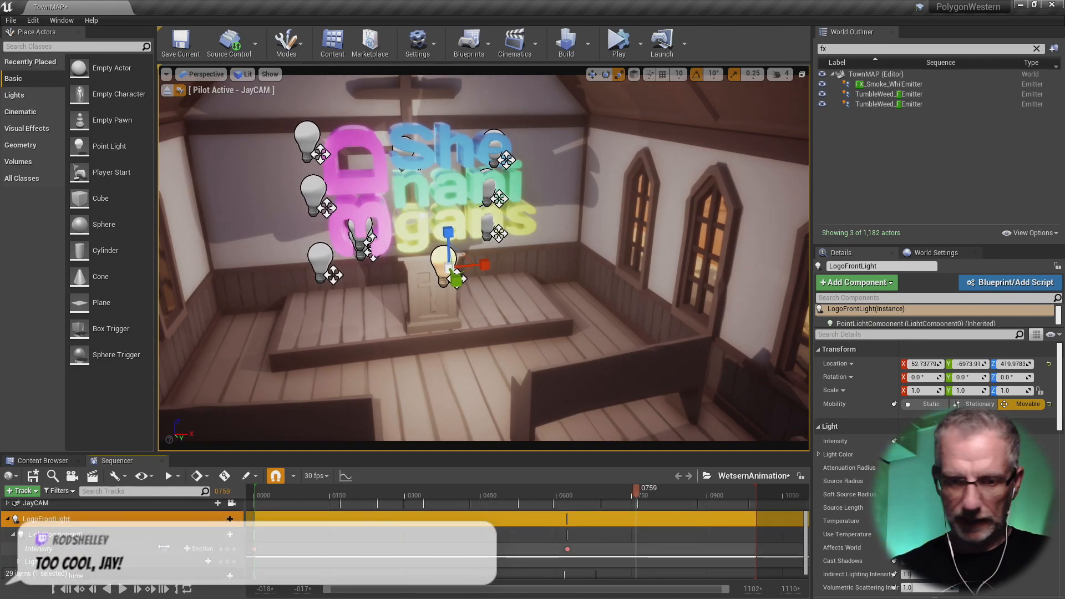
text(0)
key(Return)
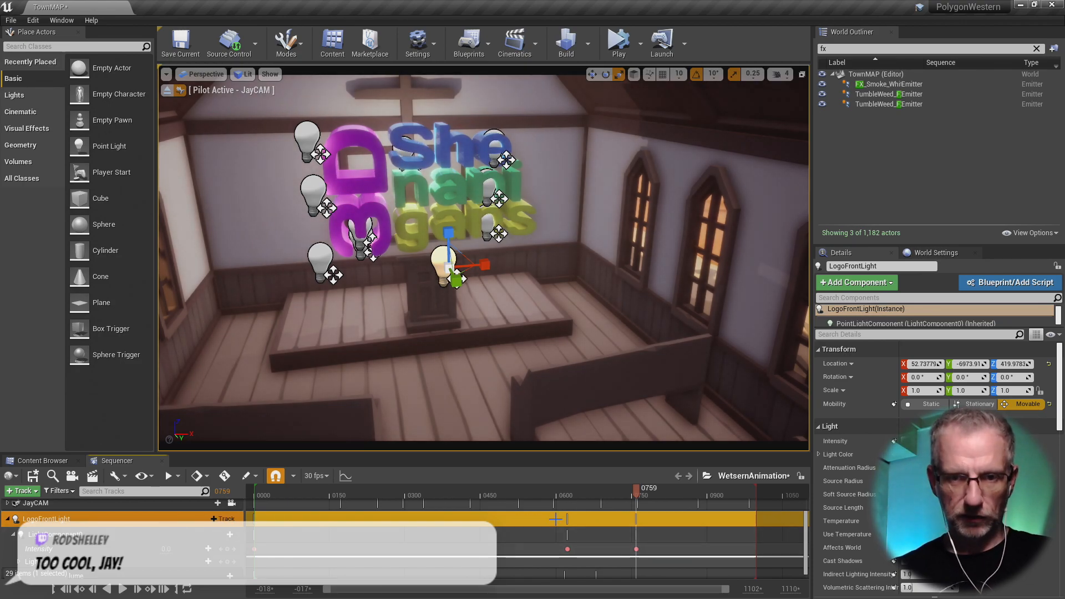
- Play the sequence from frame 584 to check the front light's fade on the logo inside the church
drag(637, 492, 555, 493)
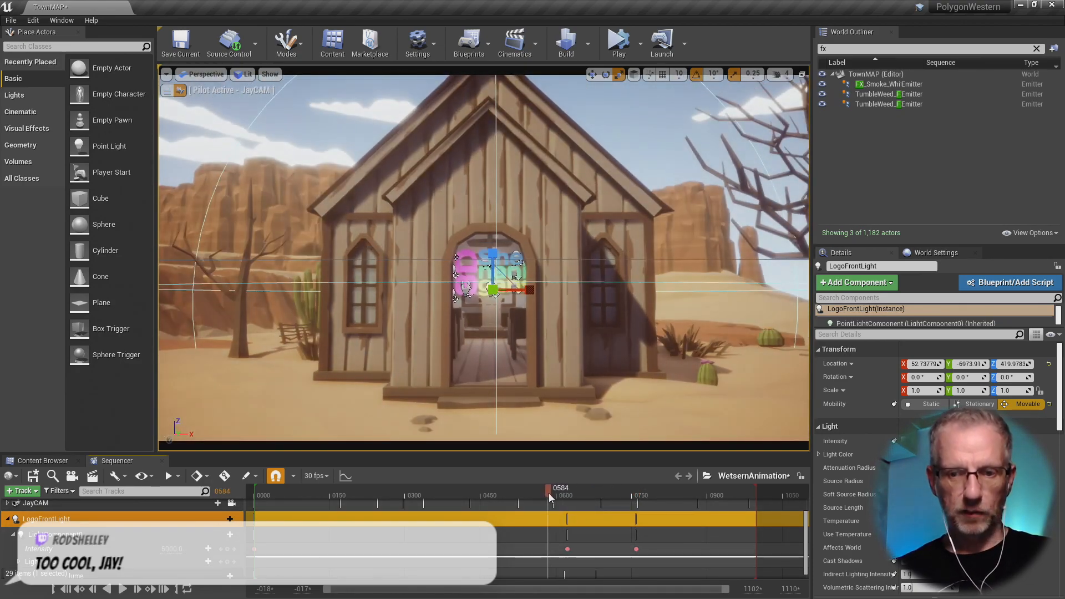
key(space)
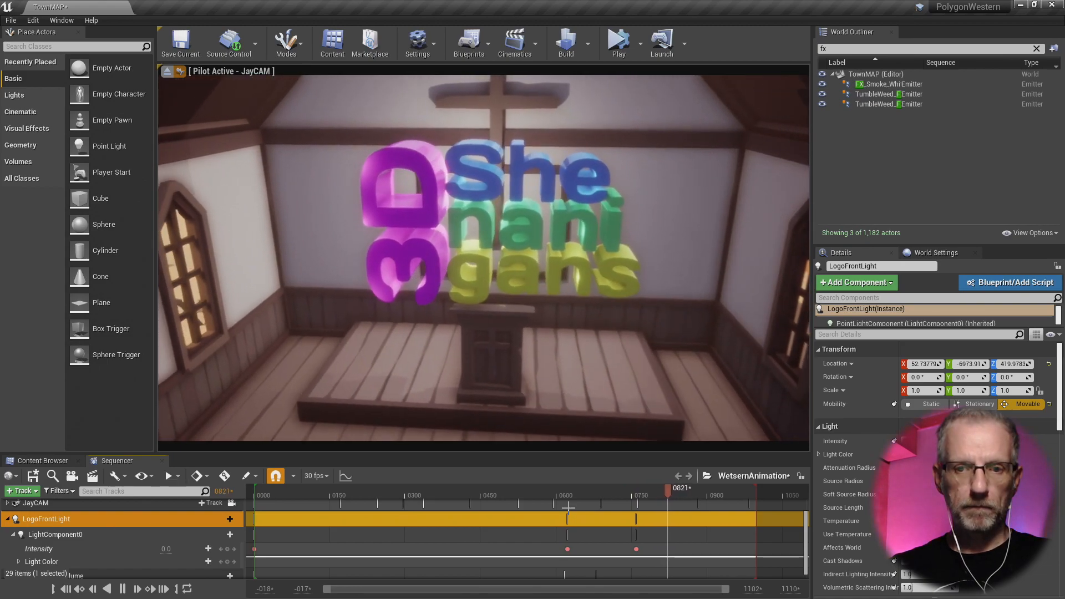
key(space)
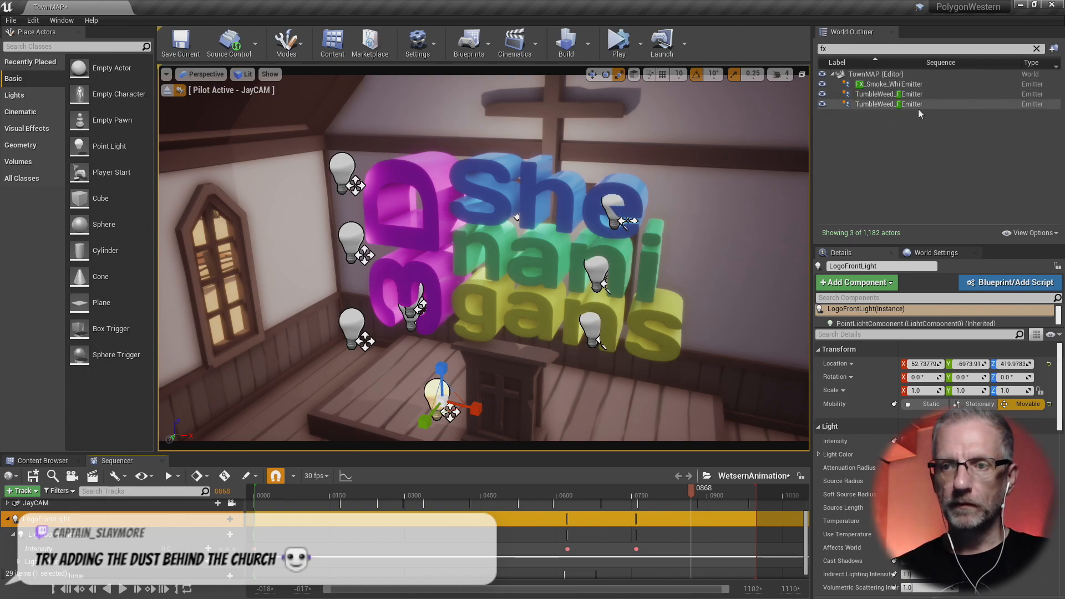
- Duplicate the TumbleWeed_FX2 emitter and place the copy behind the town at about X -1234, Y -6187, Z 594
right_drag(591, 386, 278, 333)
key(s)
key(d)
key(s)
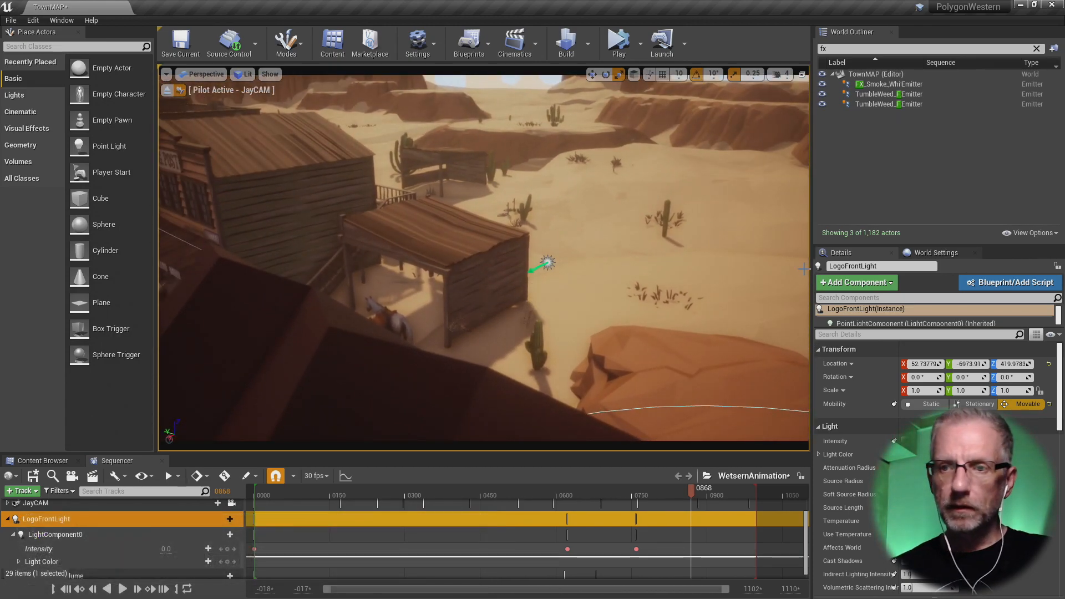
click(861, 104)
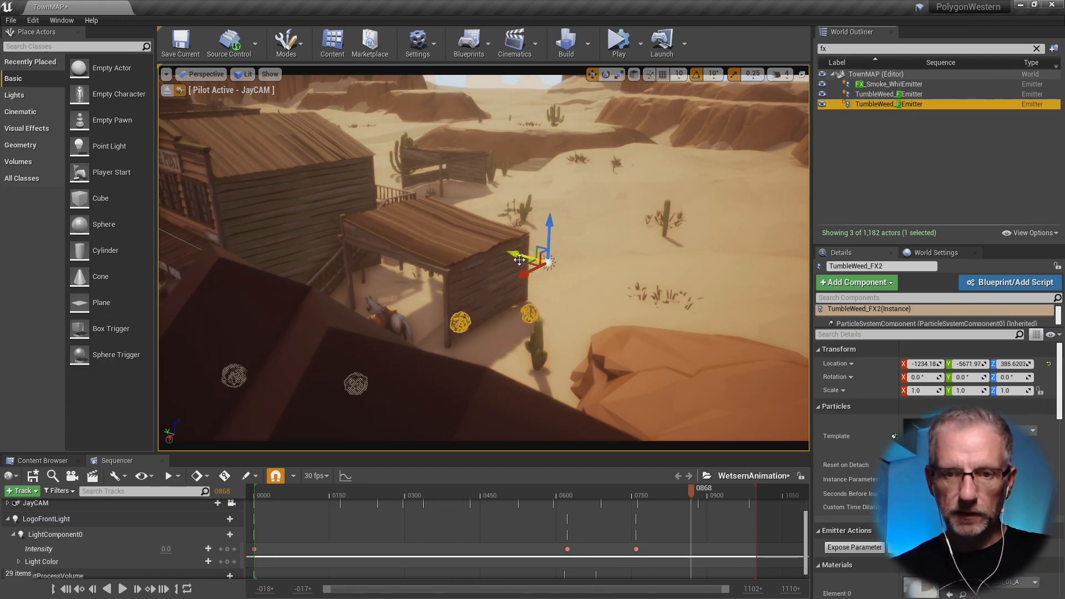
alt+drag(515, 255, 547, 267)
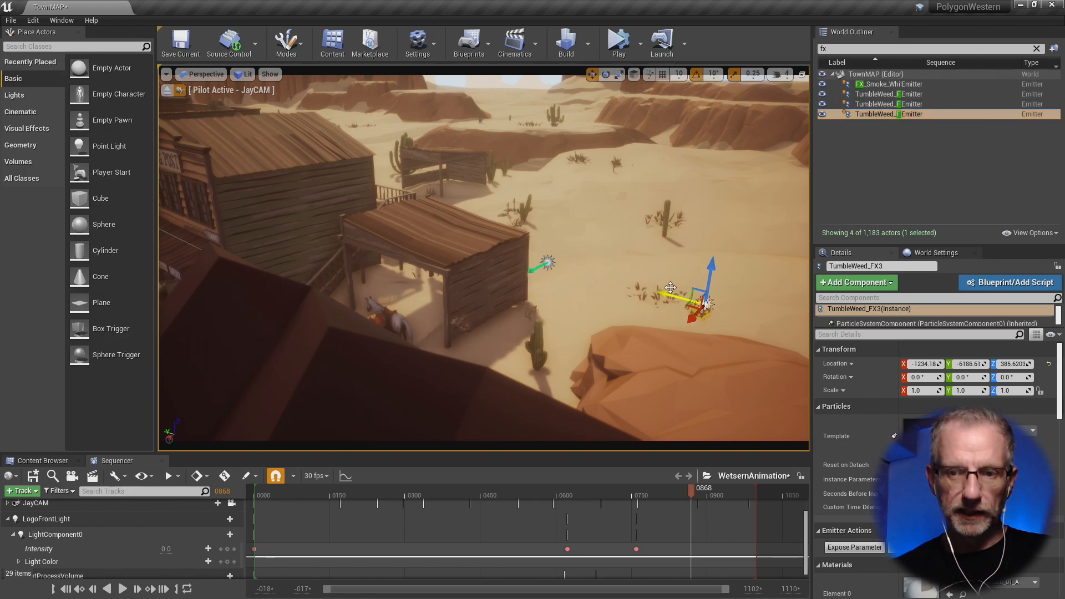
drag(706, 266, 692, 186)
- Shift the new TumbleWeed_FX3 emitter to about Y -6048 and delete the original TumbleWeed_FX emitter
right_drag(692, 187, 833, 204)
right_drag(632, 244, 571, 242)
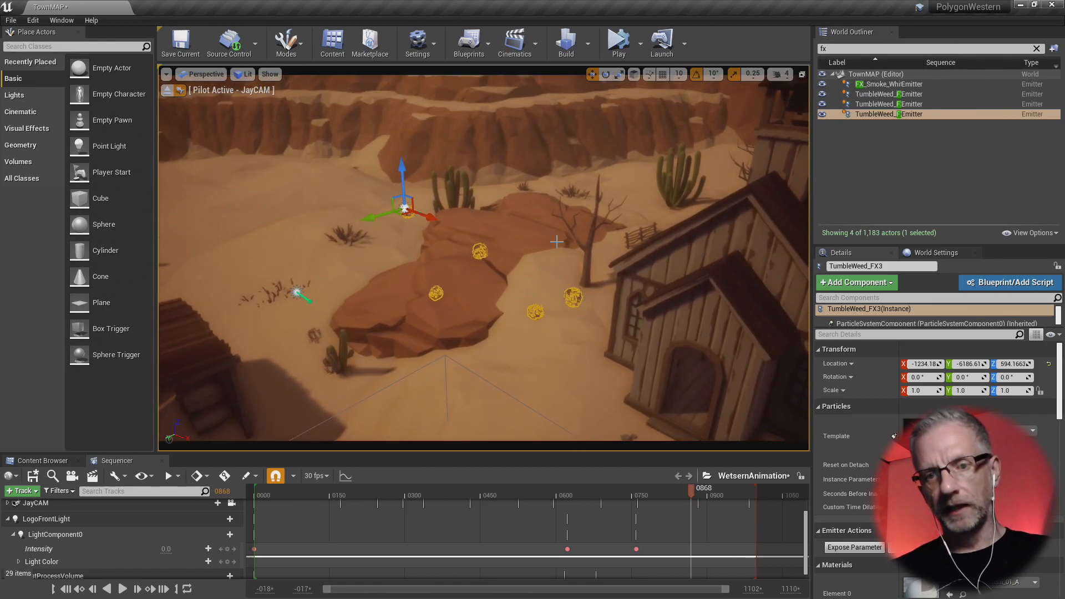
drag(370, 218, 357, 222)
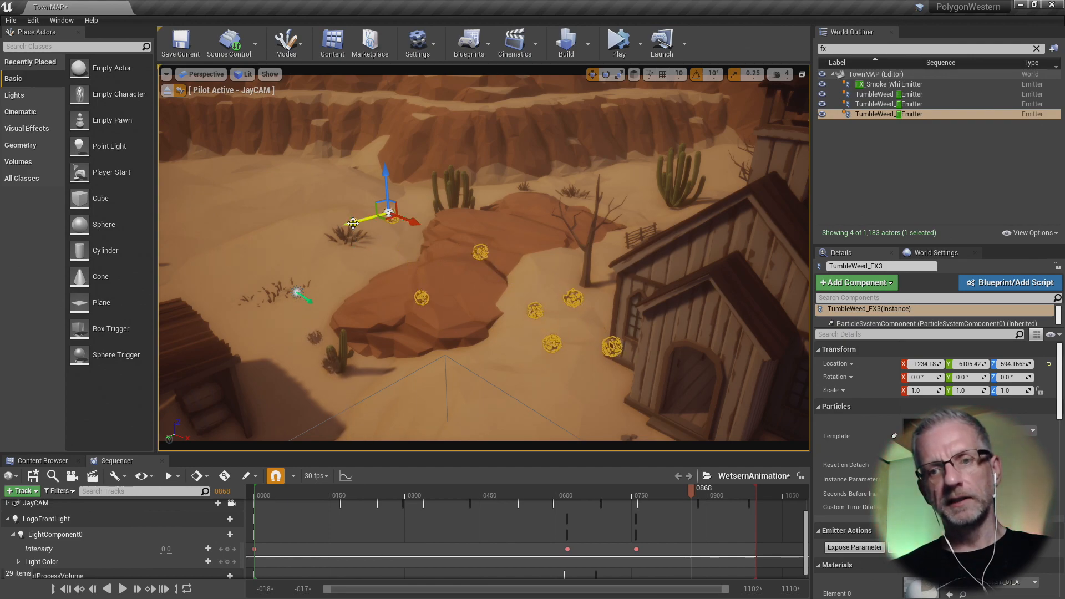
right_drag(340, 229, 365, 228)
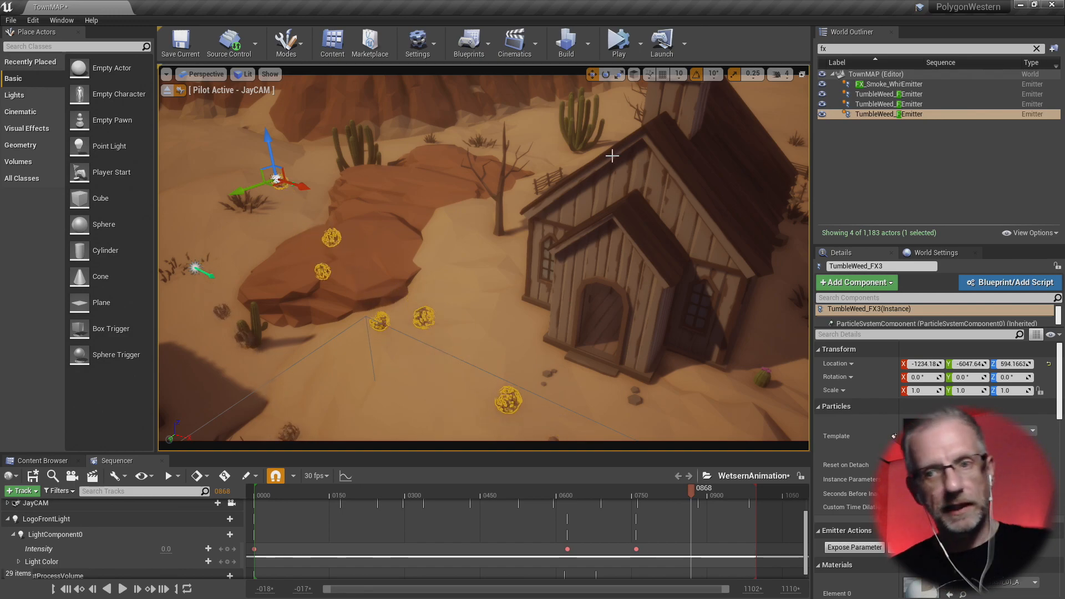
click(873, 94)
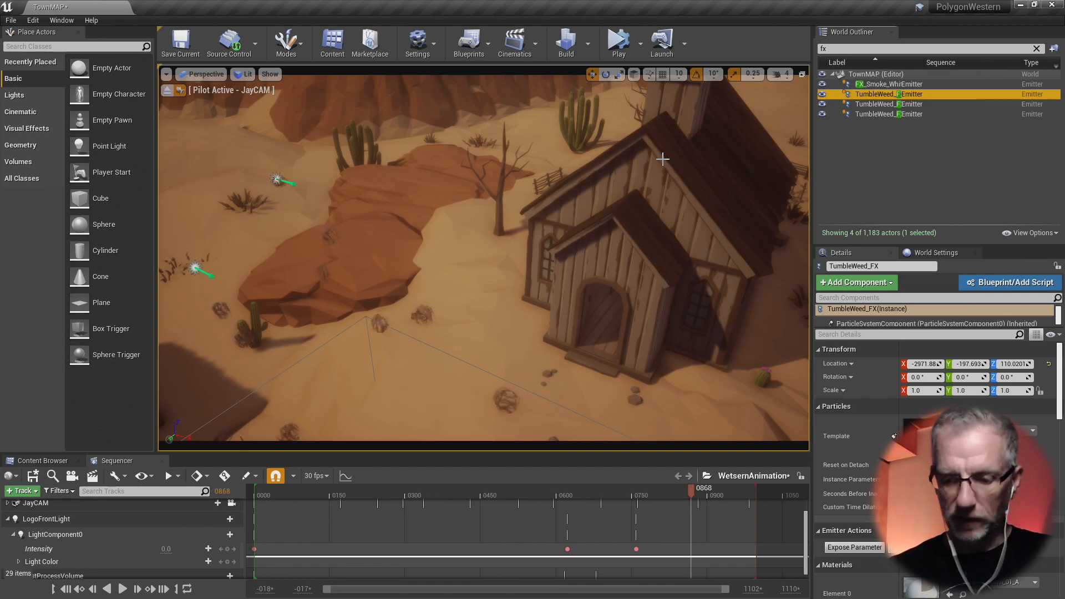
key(Delete)
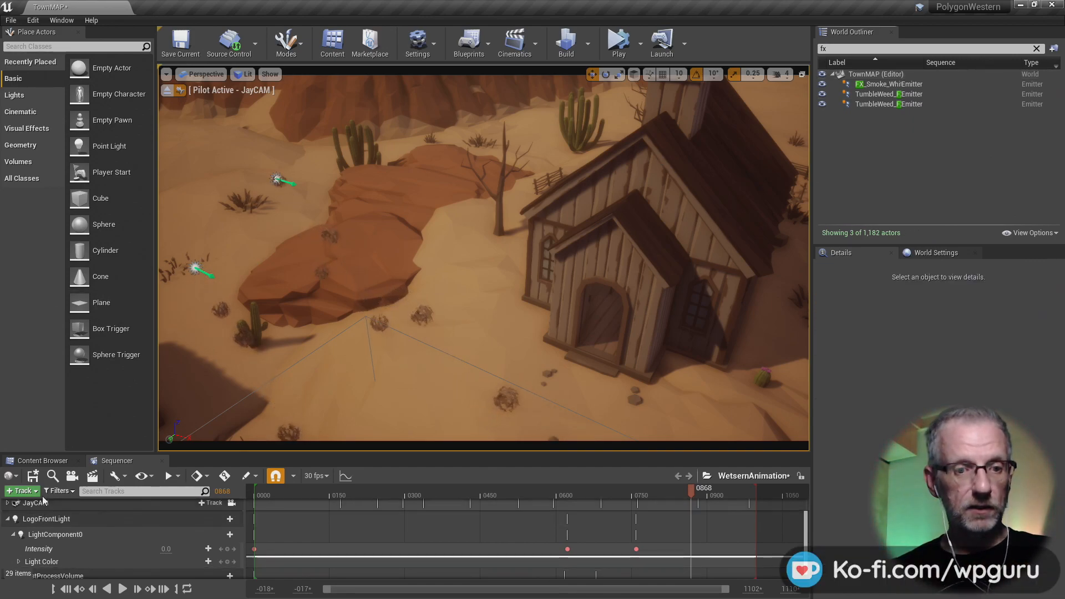
- Place a Dust_FX emitter over the red rocks beside the church at about X -1917, Y -7456, Z 448
click(50, 459)
right_drag(522, 389, 336, 366)
key(w)
key(s)
key(d)
right_drag(612, 309, 601, 312)
key(s)
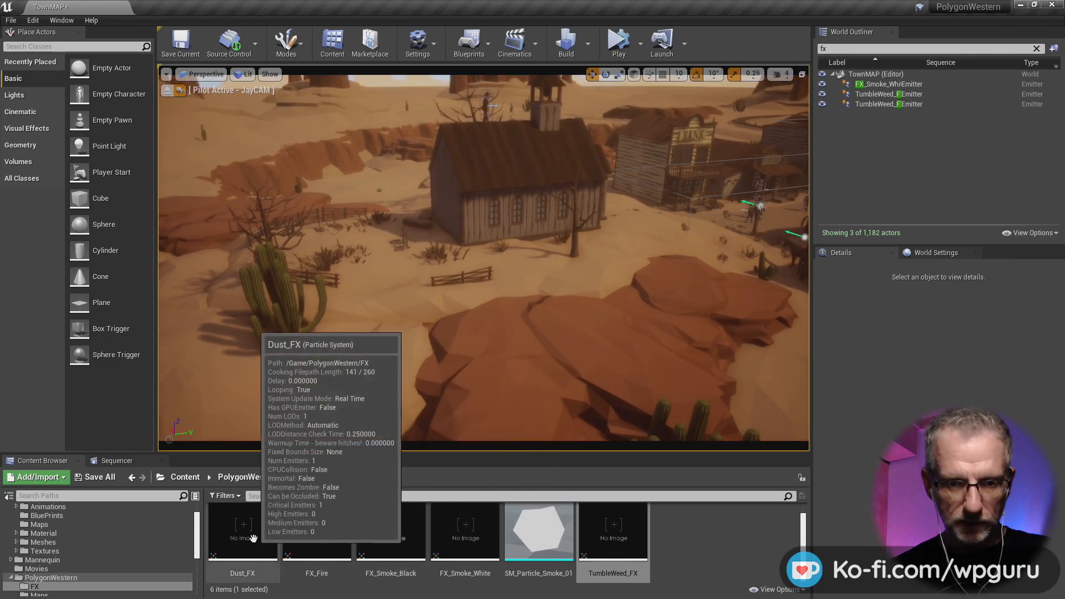
drag(251, 538, 405, 432)
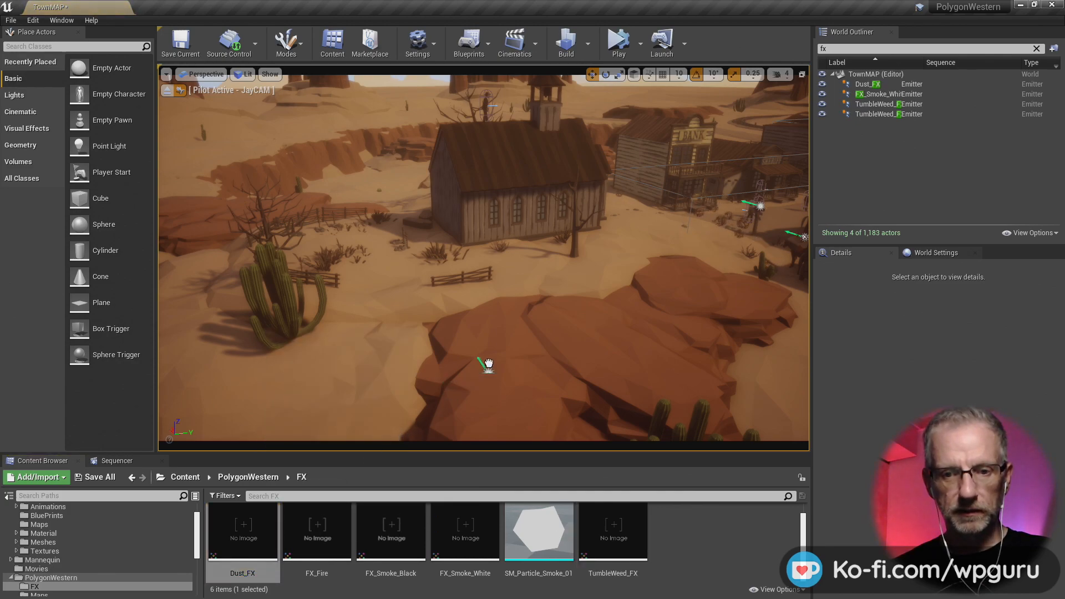
click(524, 349)
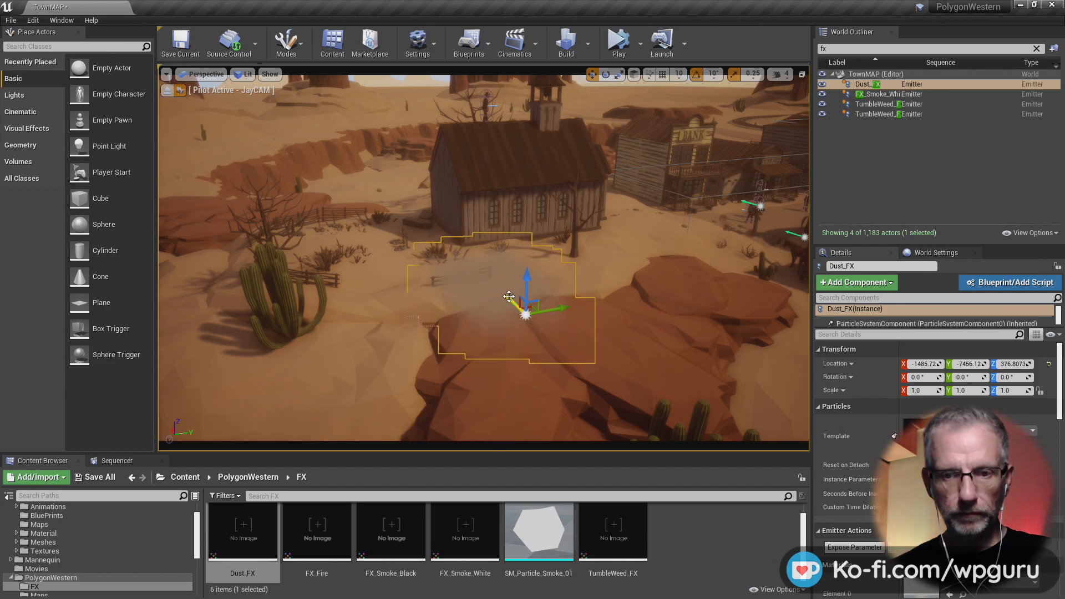
drag(572, 361, 591, 311)
right_drag(591, 311, 632, 284)
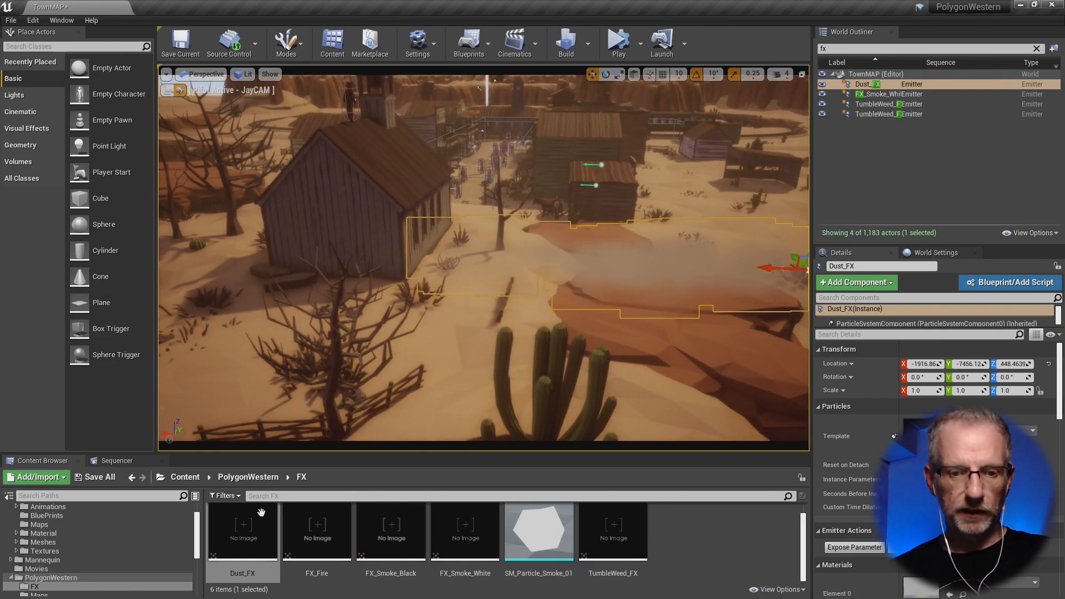
- Place a second Dust_FX emitter behind the church at about X -1205, Y -7900, Z 635
drag(261, 509, 398, 368)
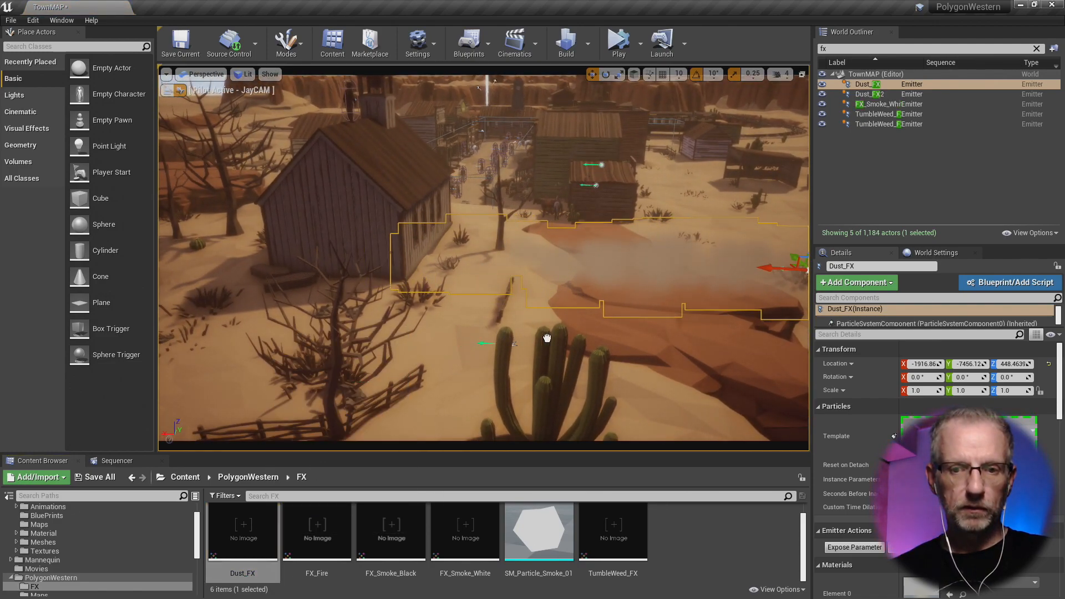
drag(618, 368, 617, 375)
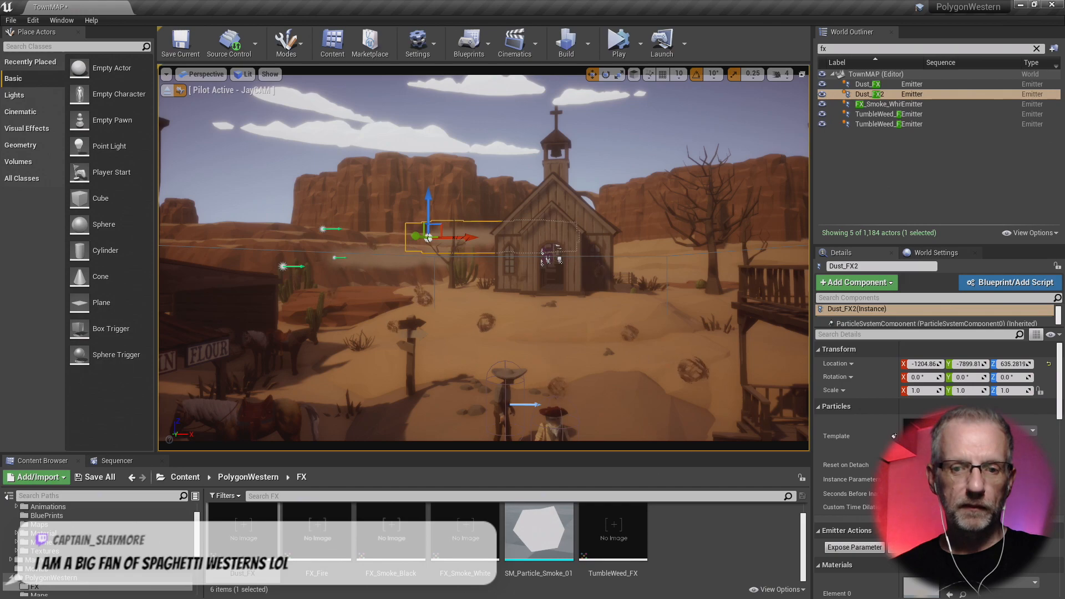
right_drag(521, 342, 526, 344)
- Return to the sequence timeline and save all changed assets and levels
click(115, 461)
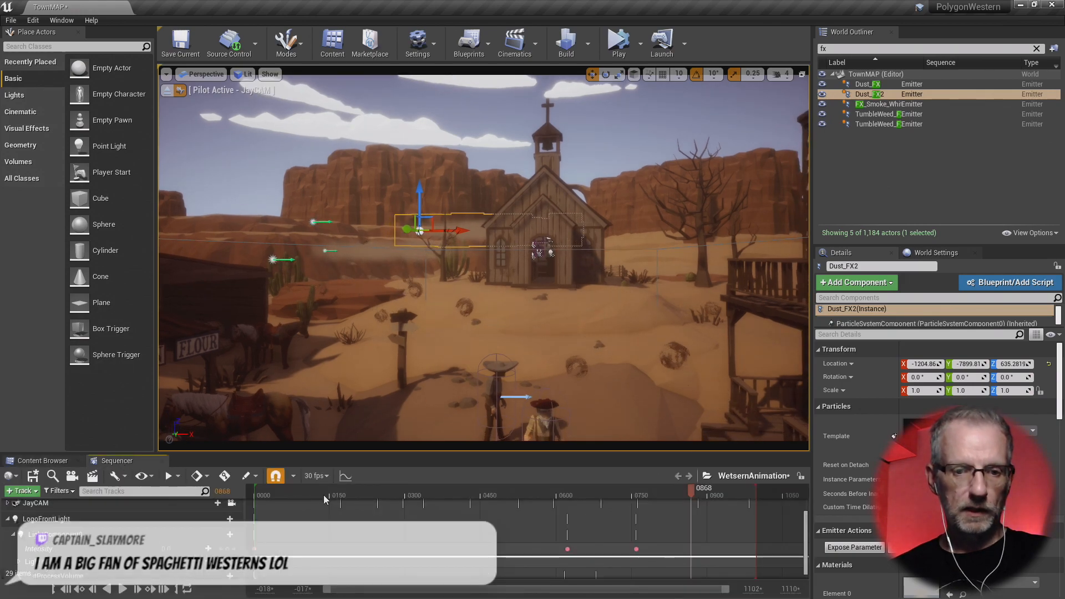
click(10, 20)
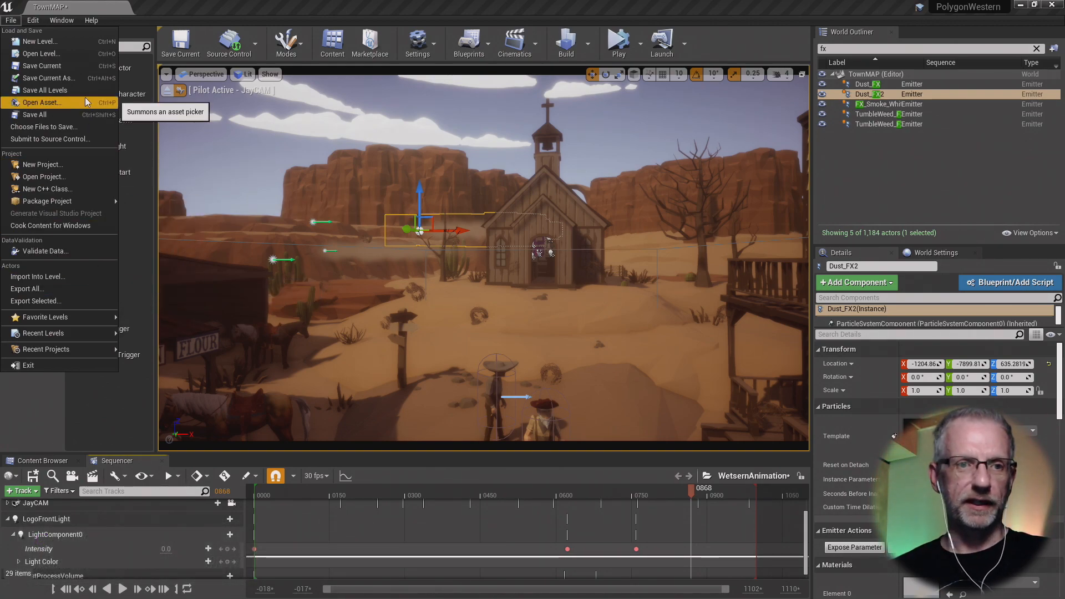
click(83, 114)
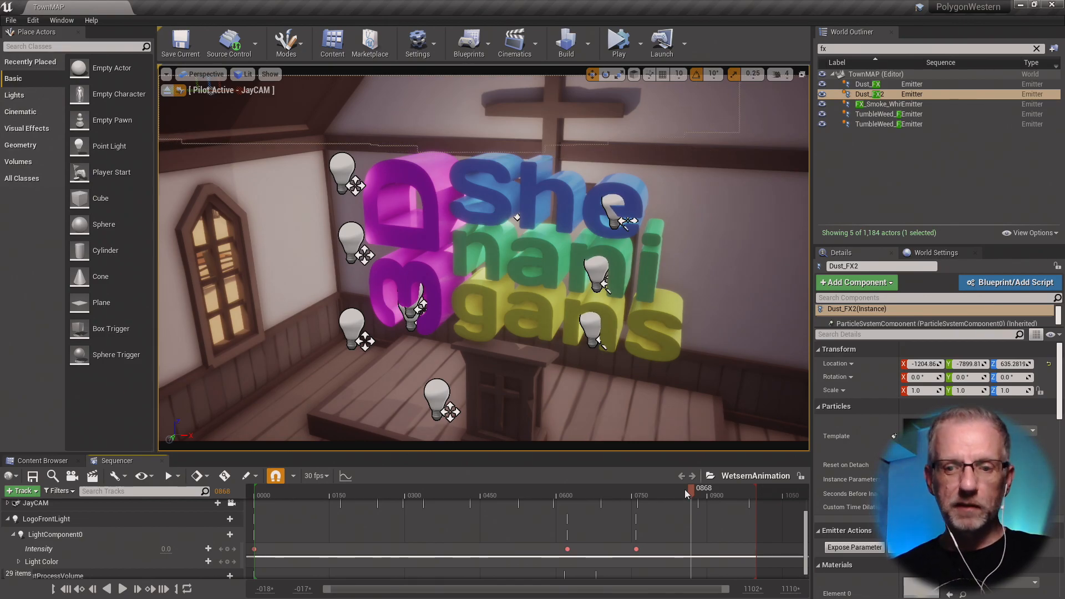
- Play the WetsernAnimation sequence from frame 5 and review it in full screen through to the logo shot
drag(691, 491, 259, 493)
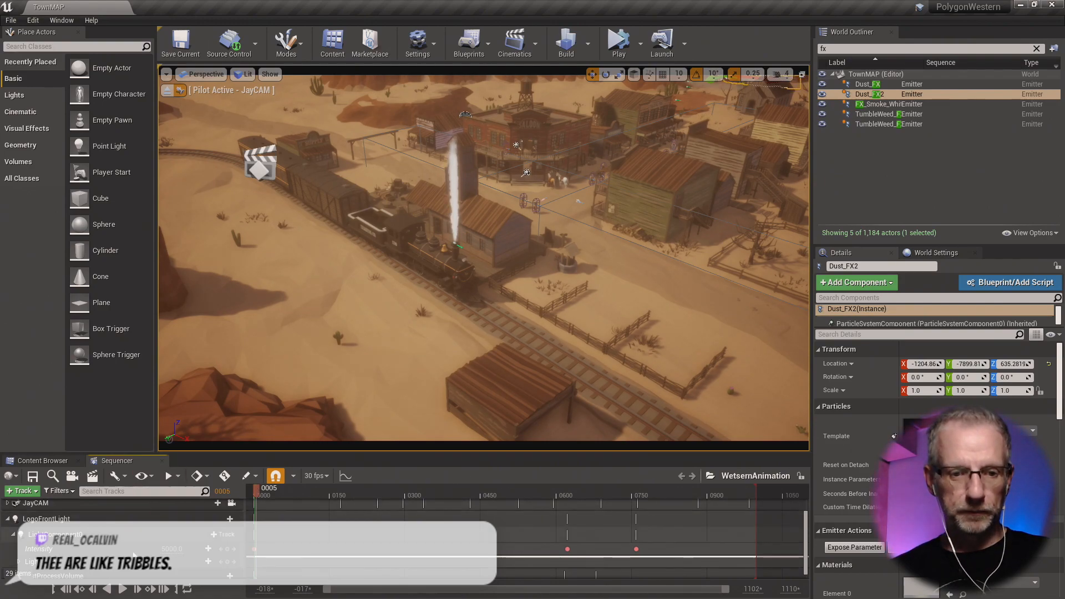
click(124, 588)
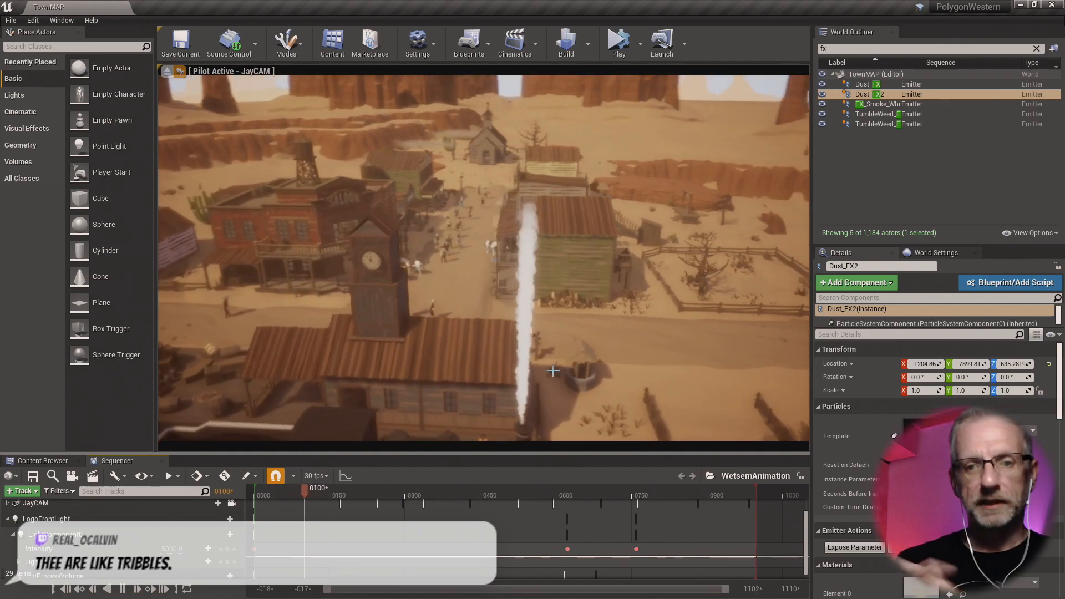
click(724, 409)
key(F11)
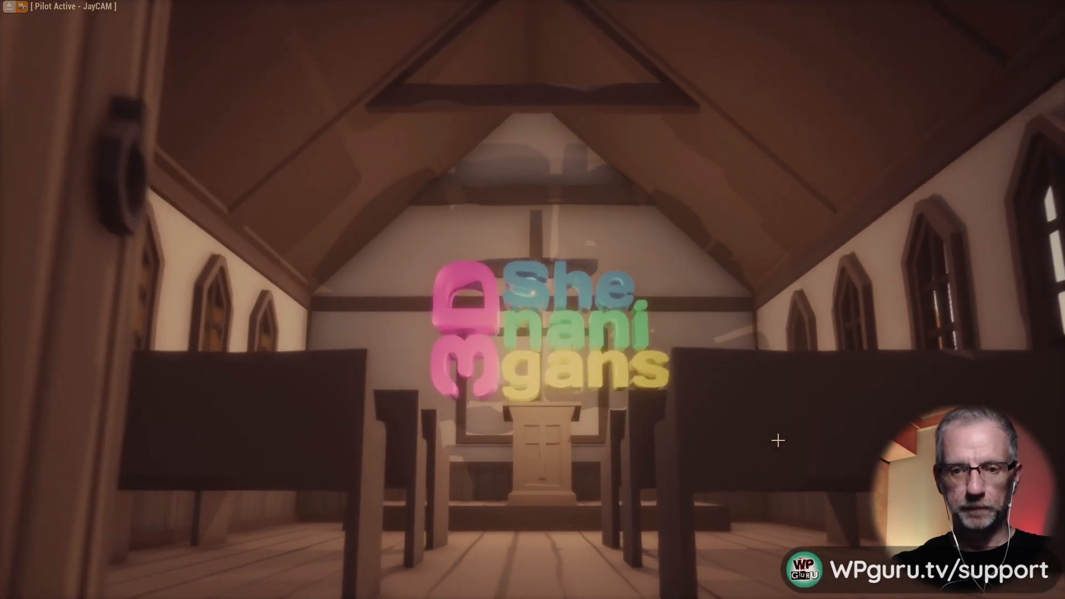
key(F11)
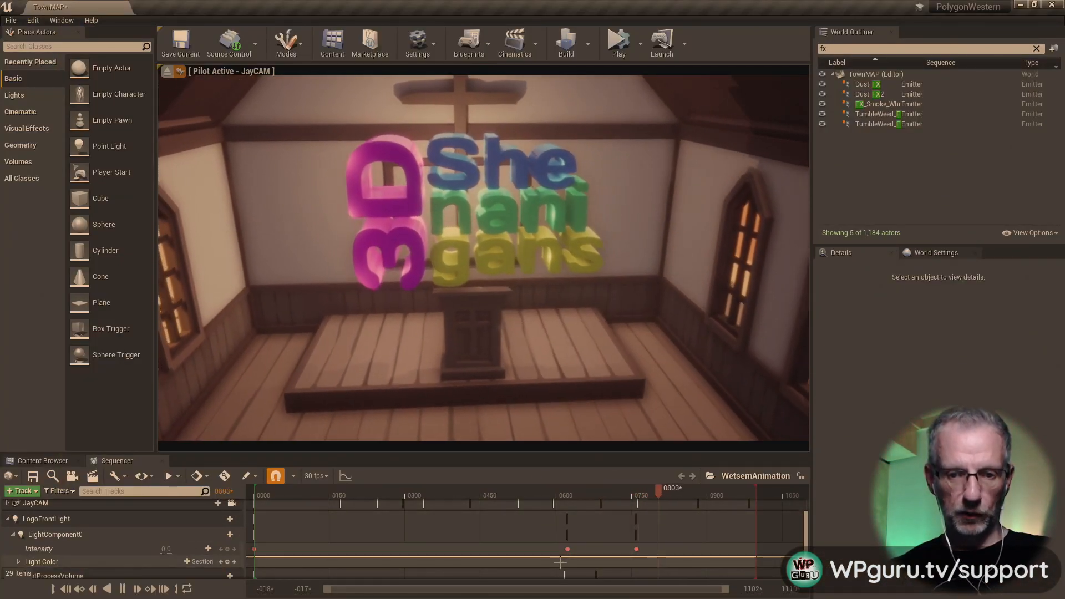
- At frame 653, set the first Dust_FX emitter's scale to 5 on all axes and its height to about Z 462
click(622, 493)
drag(630, 494, 583, 495)
right_drag(526, 332, 477, 344)
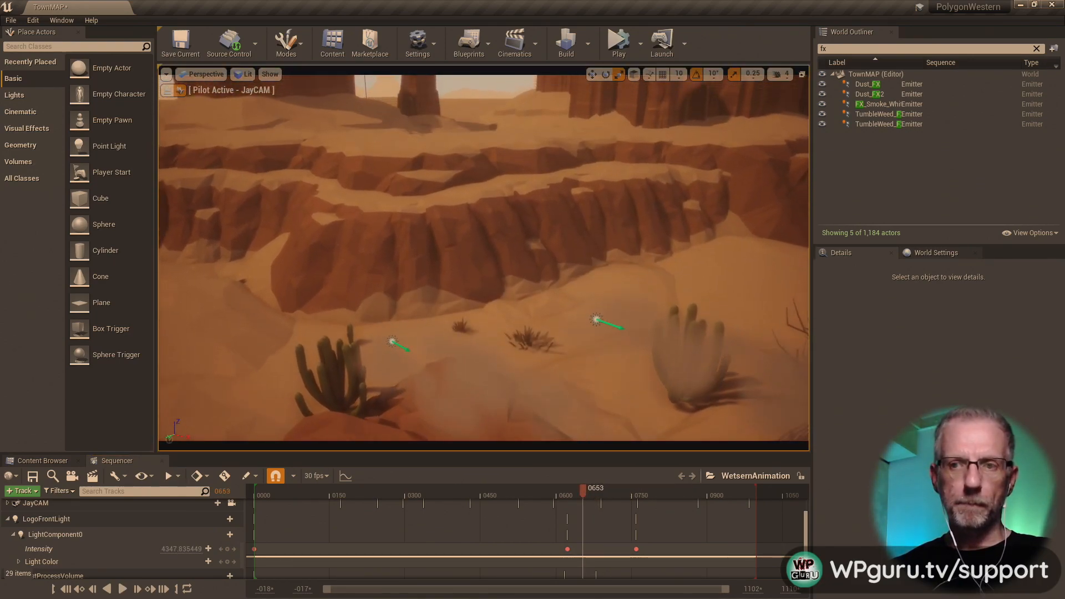
click(867, 84)
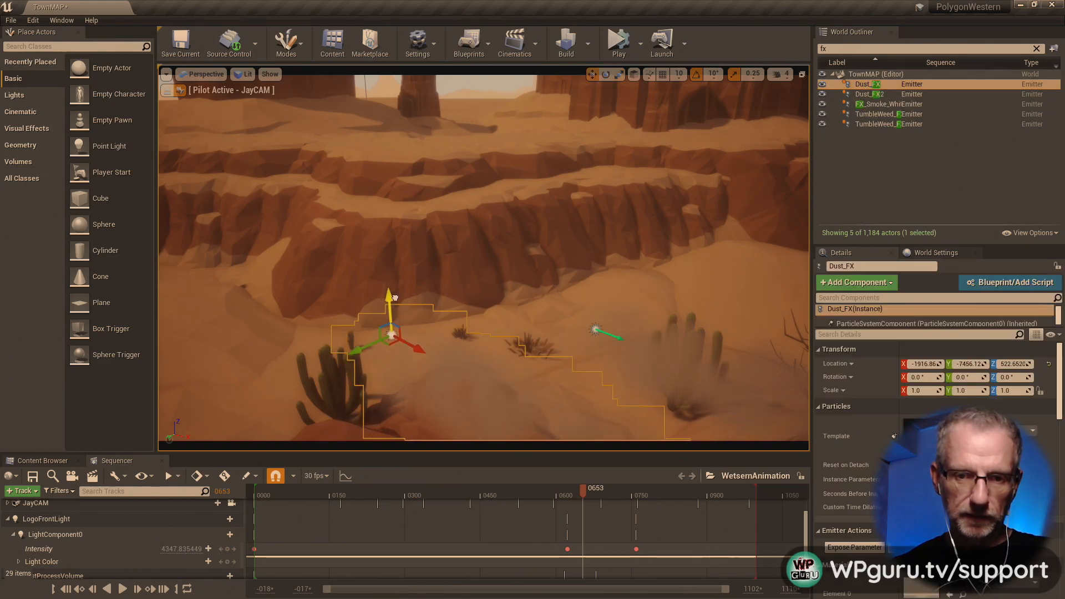
right_drag(528, 366, 626, 406)
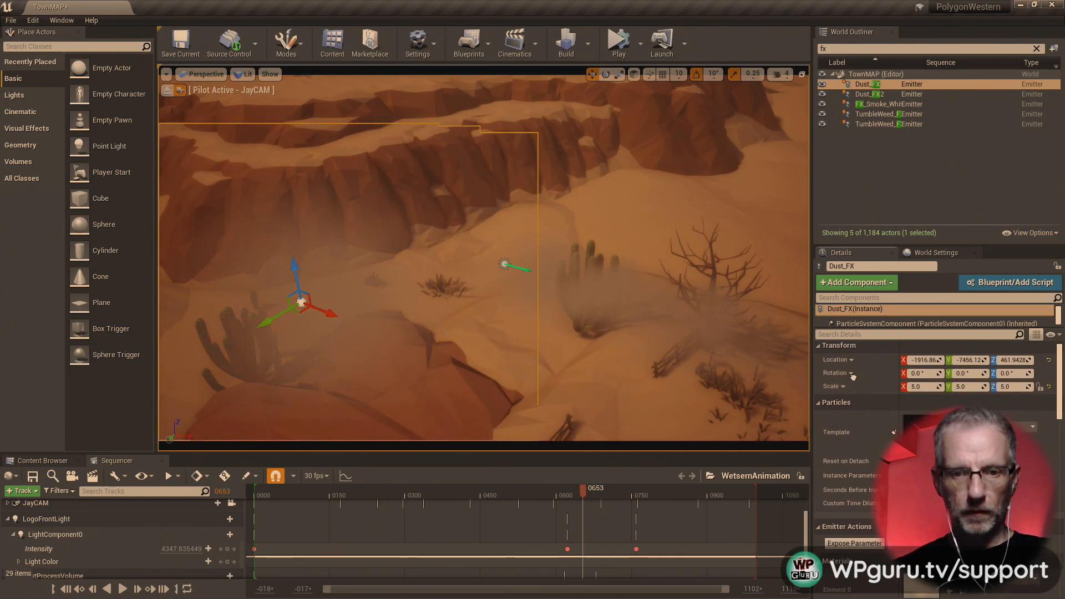
- Examine the enlarged dust cloud beside the church from in front of the building
right_drag(560, 332, 621, 274)
key(s)
key(w)
key(q)
key(w)
key(d)
key(a)
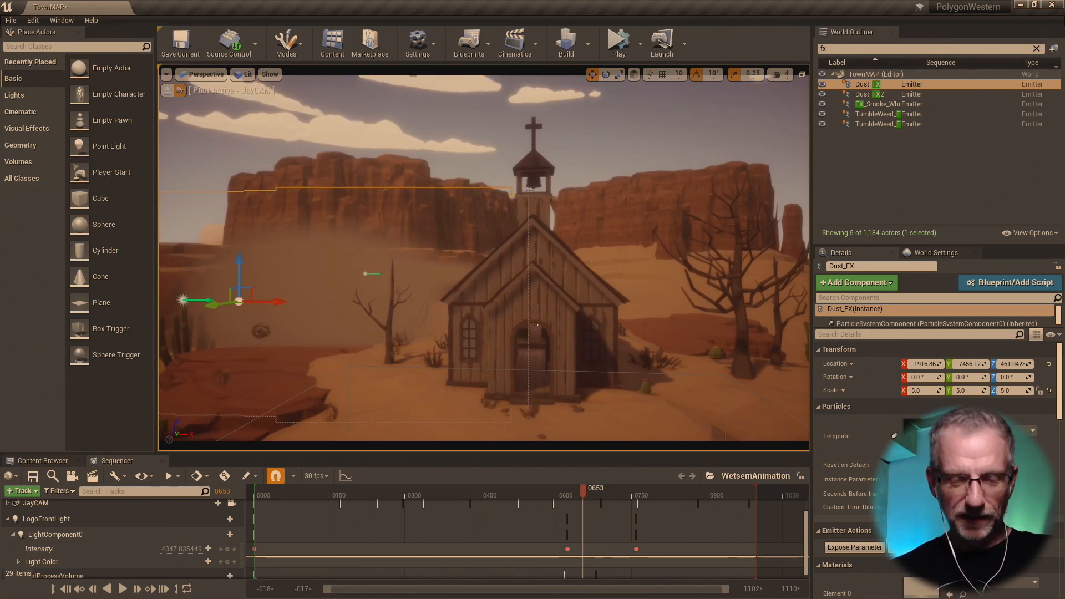
right_drag(621, 275, 585, 271)
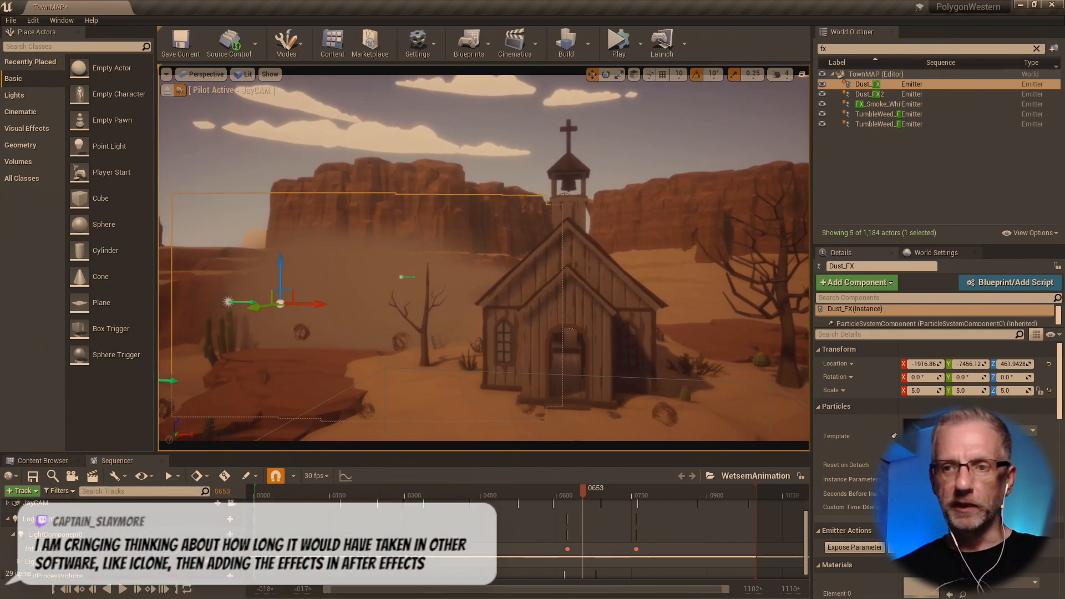
- Move Dust_FX2 behind the church to about X 48, Y -7900, Z 417 and scale it to 5 on all axes
click(850, 87)
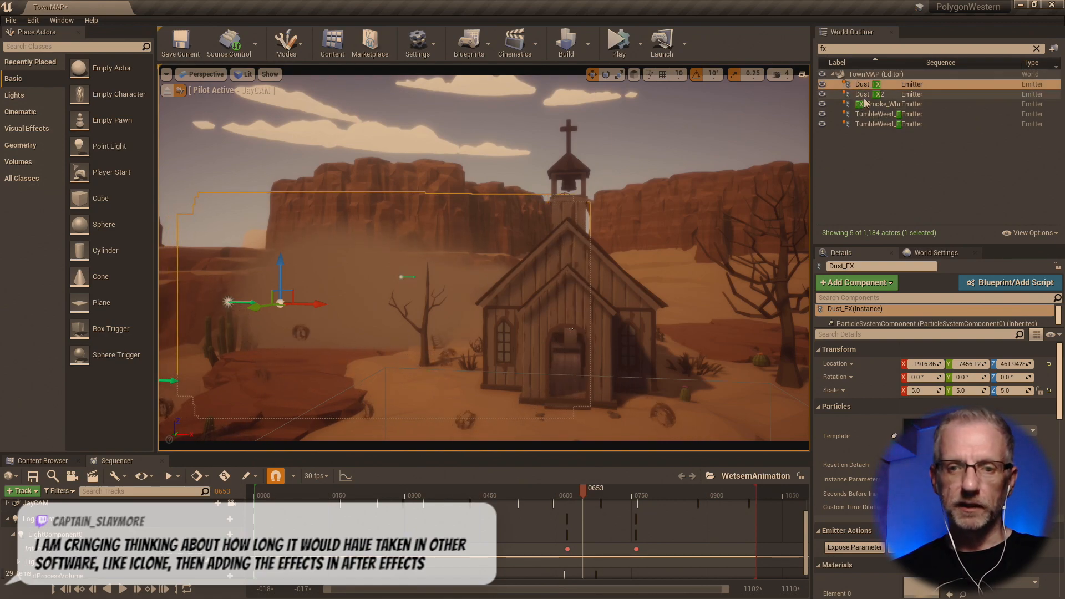
click(865, 94)
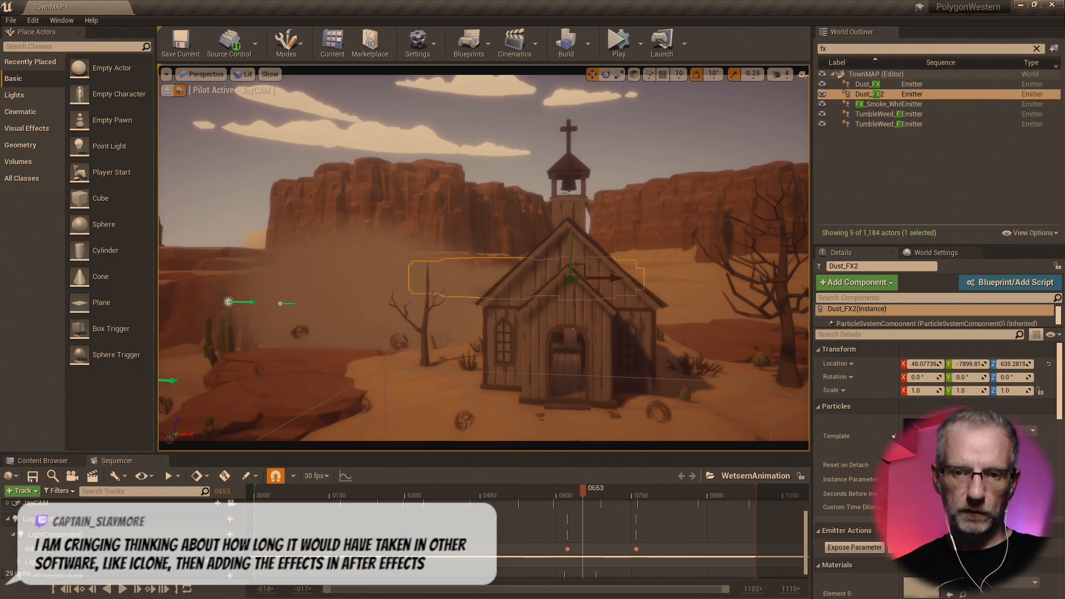
key(f)
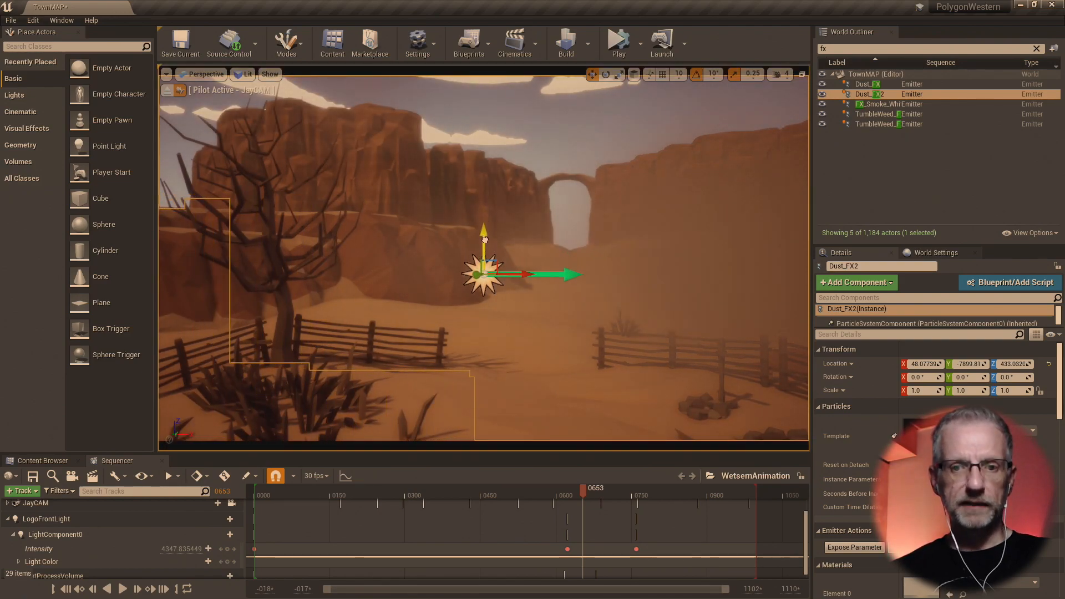
drag(483, 250, 486, 255)
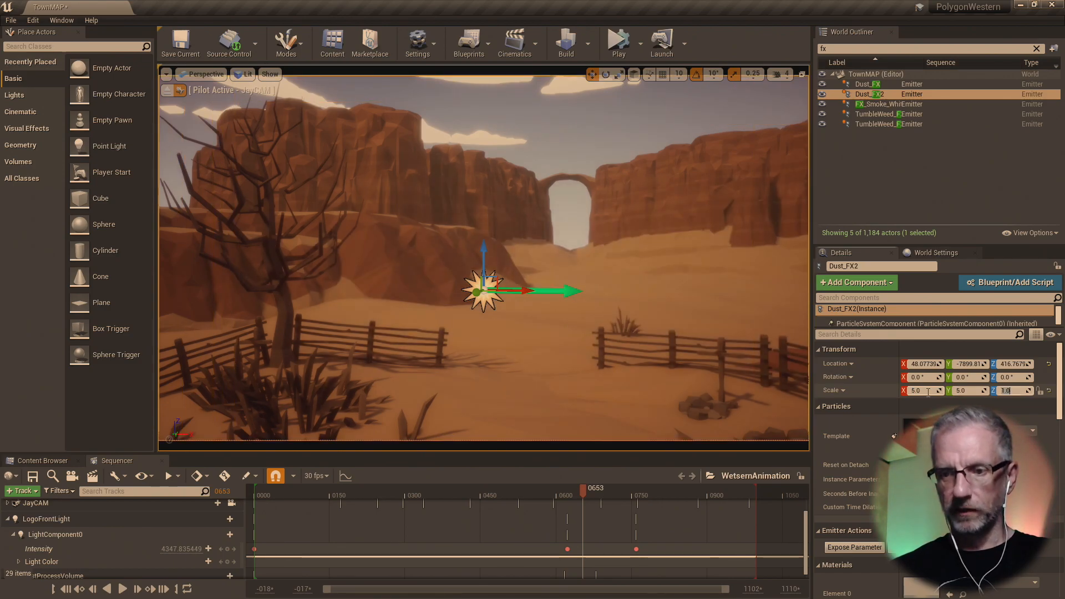
- Check how both dust clouds look around the church from farther back in the street
key(s)
mouse_move(555, 266)
right_down()
mouse_move(588, 289)
mouse_move(546, 261)
mouse_move(563, 262)
mouse_move(541, 276)
mouse_move(569, 252)
mouse_move(578, 268)
mouse_move(560, 258)
right_up()
key(s)
key(s)
key(w)
key(s)
key(w)
key(s)
key(w)
key(w)
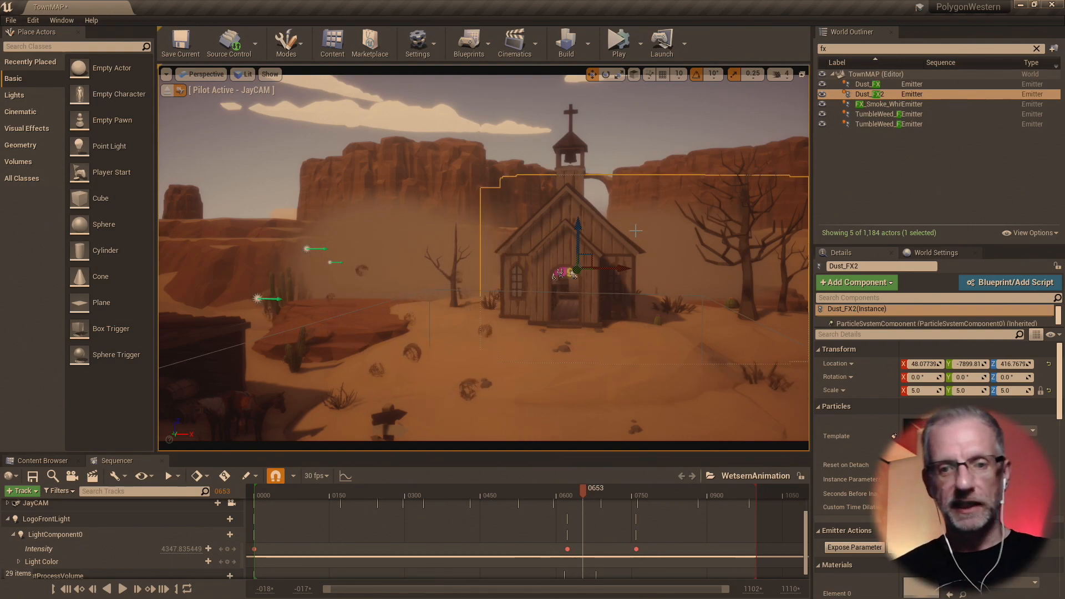
- Move the playhead to frame 76 and save all levels
drag(585, 493, 294, 489)
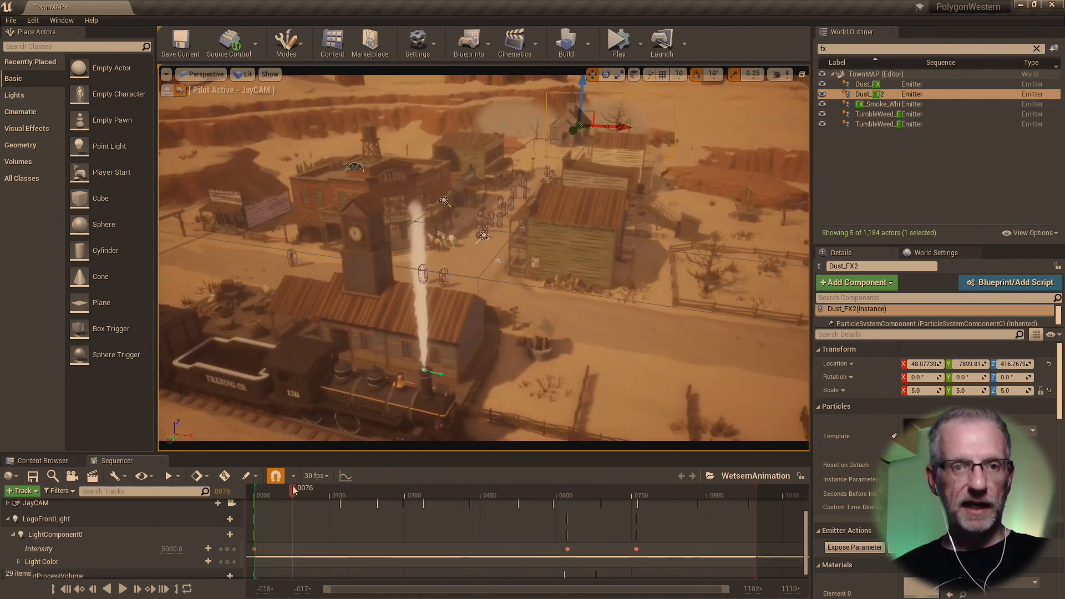
click(11, 20)
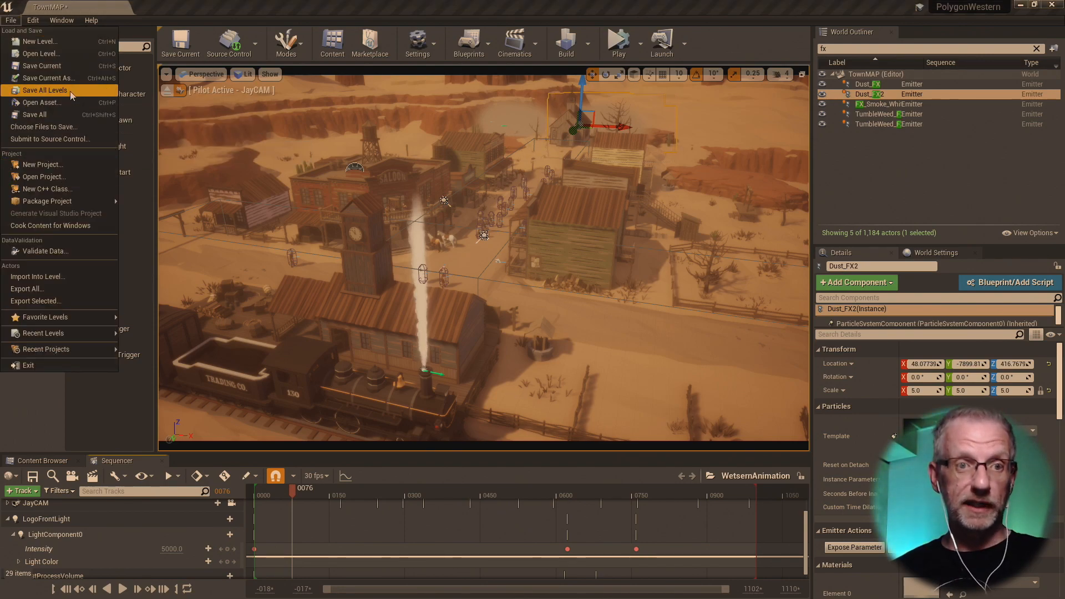
click(44, 91)
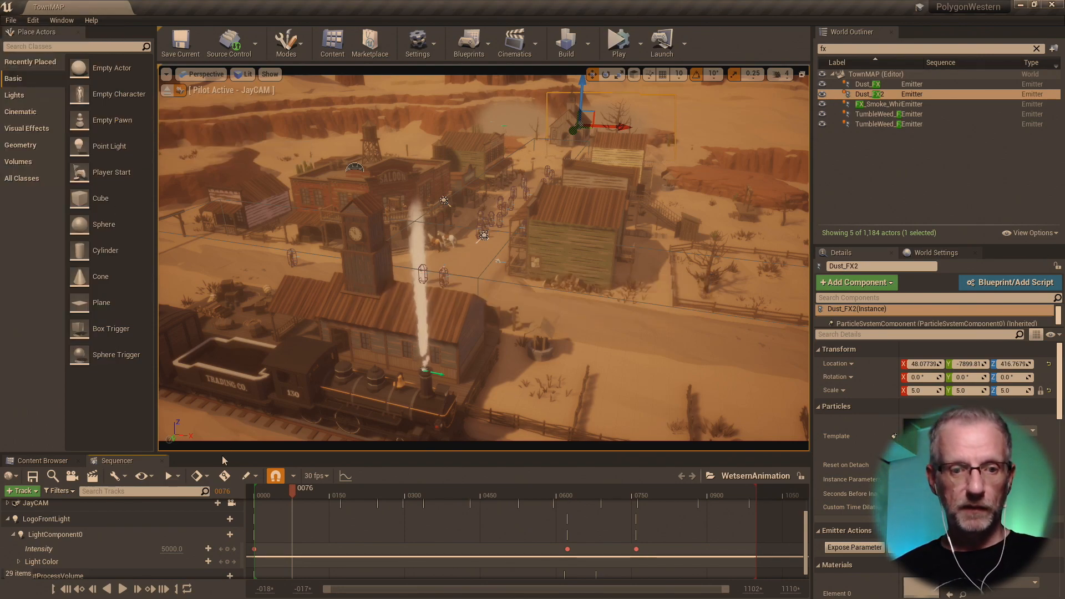
- Render the sequence as an AVI video at 1920 x 1080 resolution and close the render settings
click(88, 480)
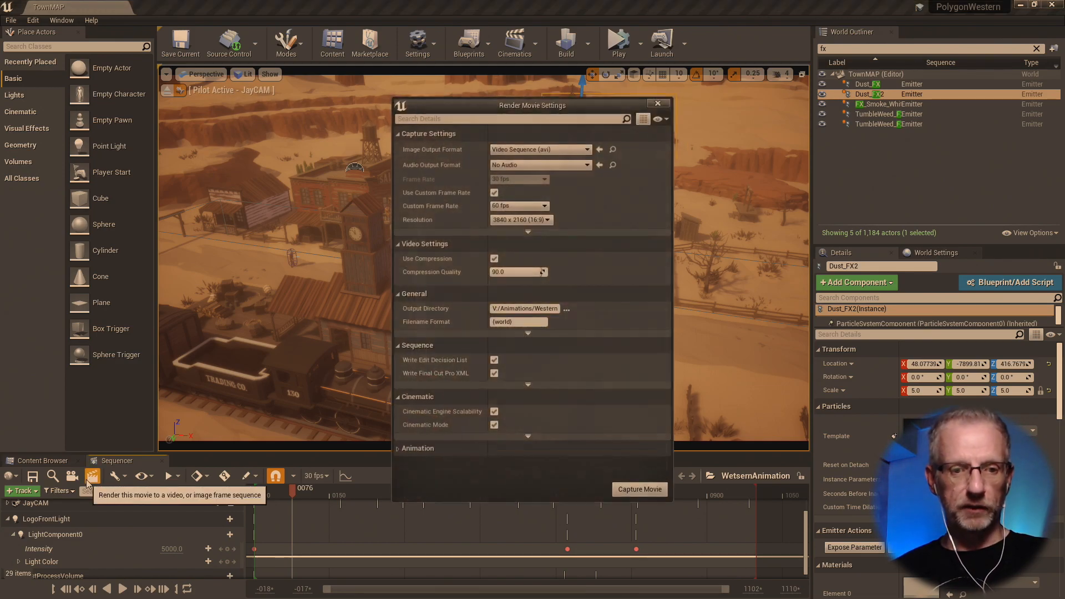
click(547, 220)
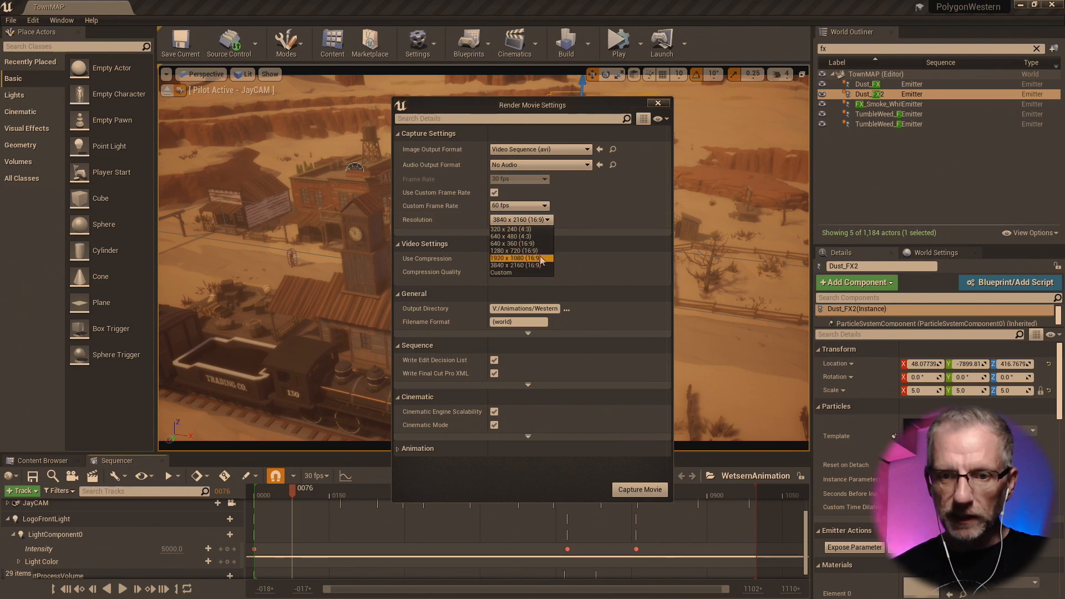
click(532, 258)
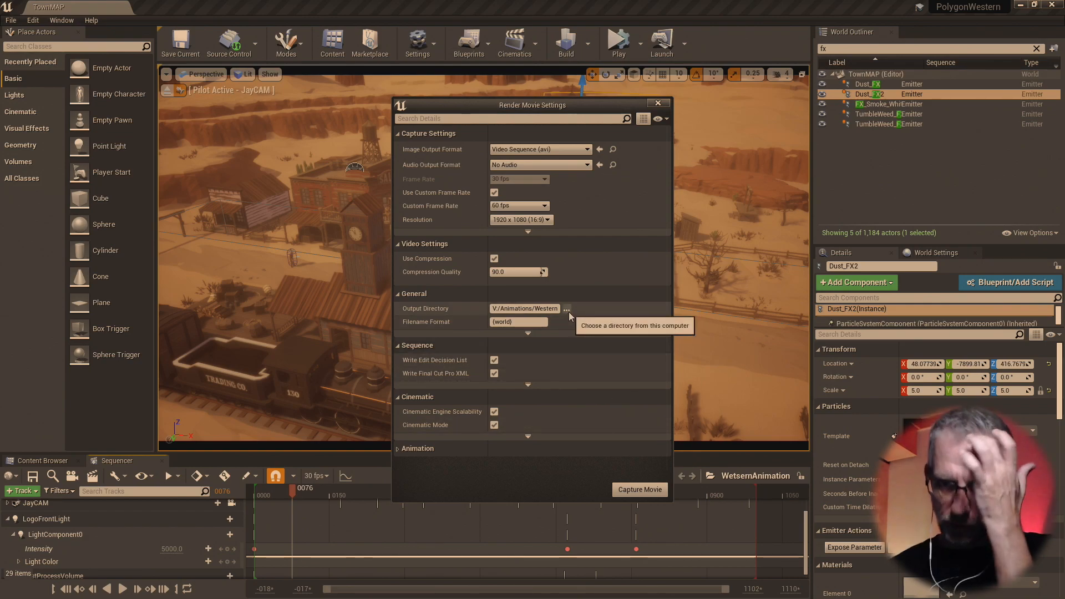
click(639, 490)
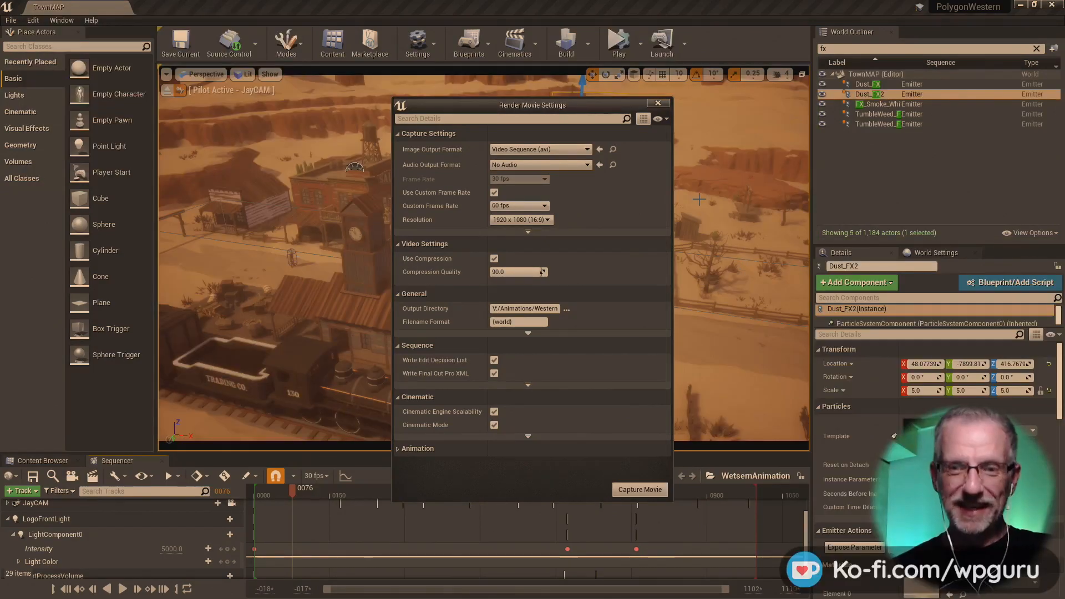
click(657, 103)
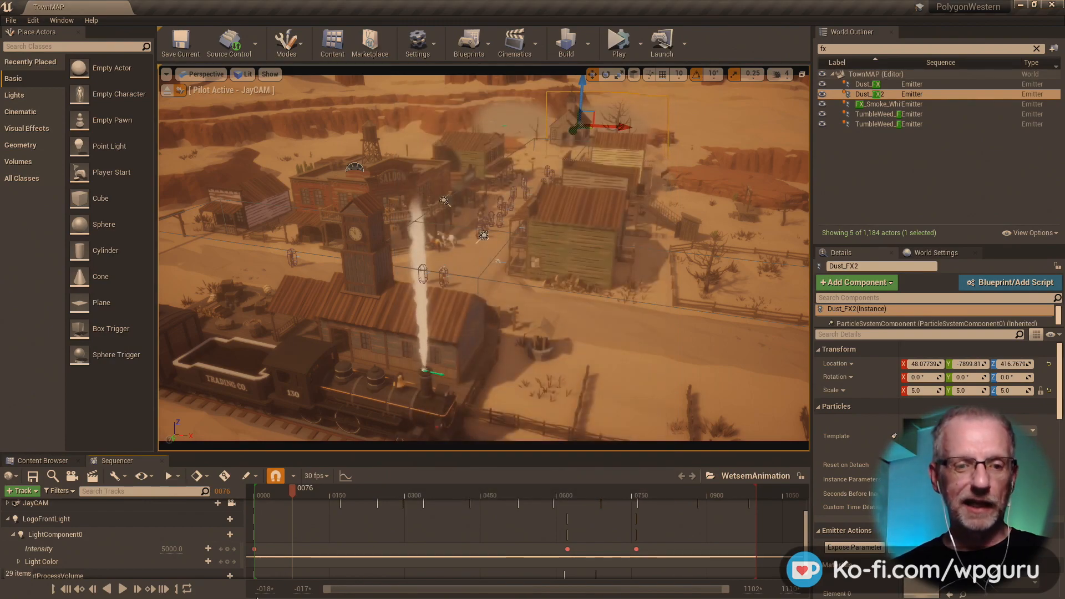
- Switch to the video player and close the Western Animation FINAL video
key(alt+Tab)
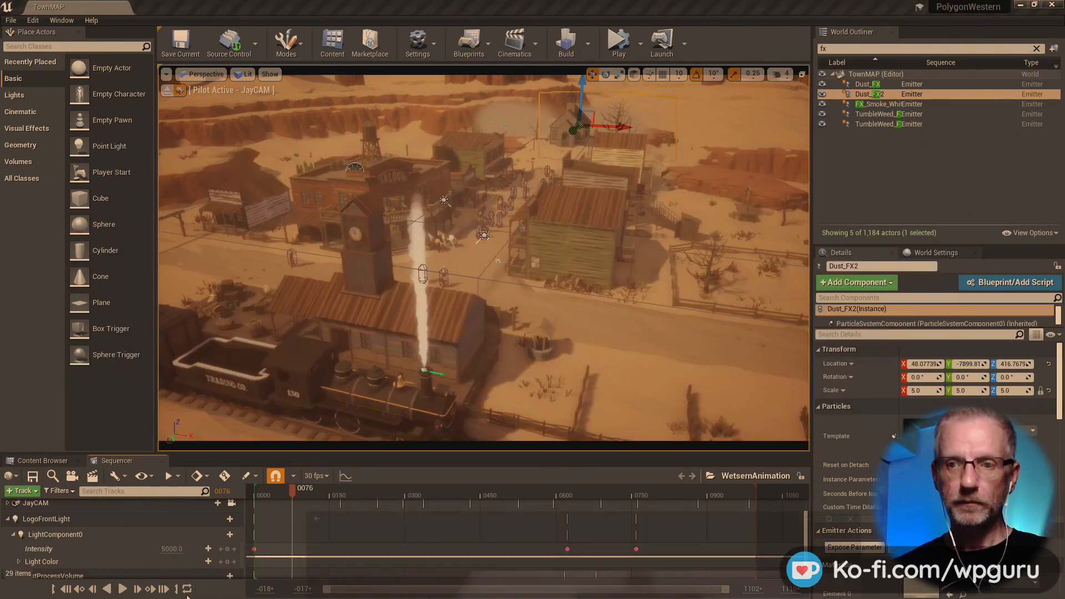
drag(684, 500, 675, 38)
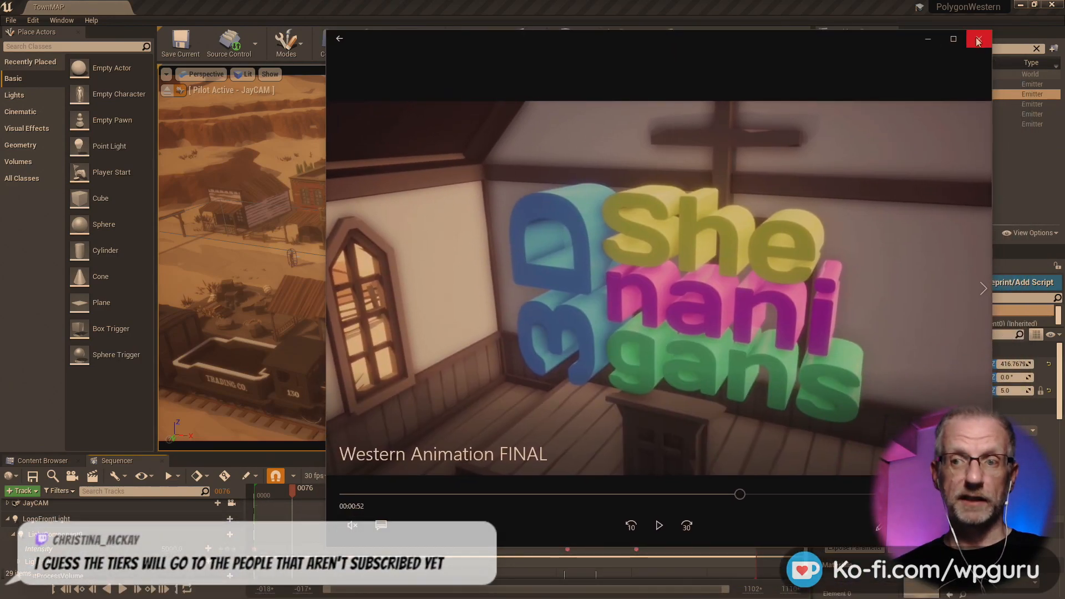
click(977, 40)
- Switch to the Western folder in File Explorer and rename TownMAP.avi to "Westerfn v4"
key(alt+Tab)
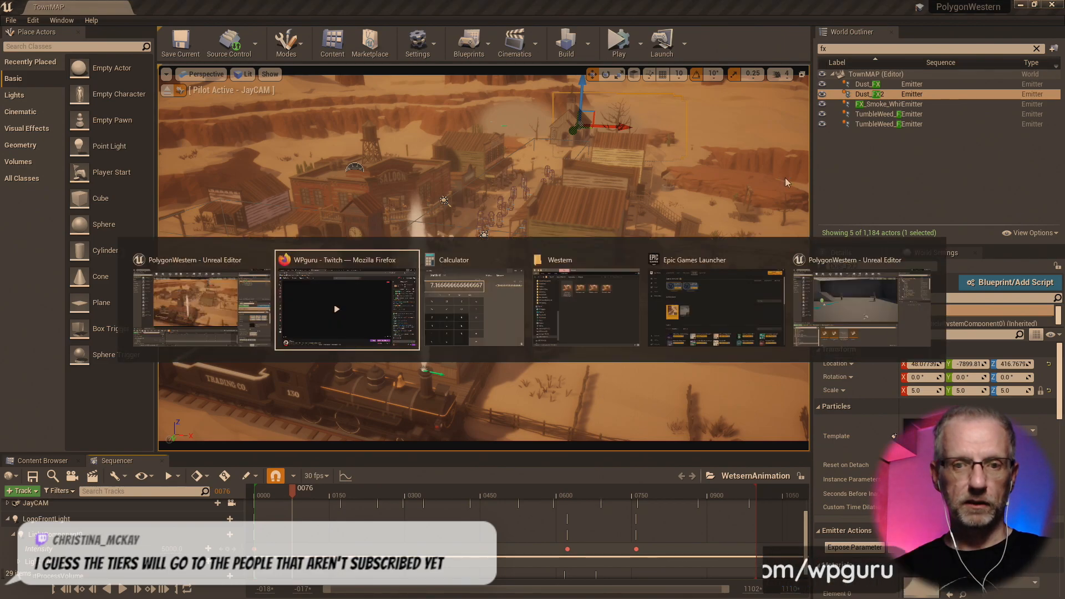
key(alt+Tab)
key(alt+Tab)
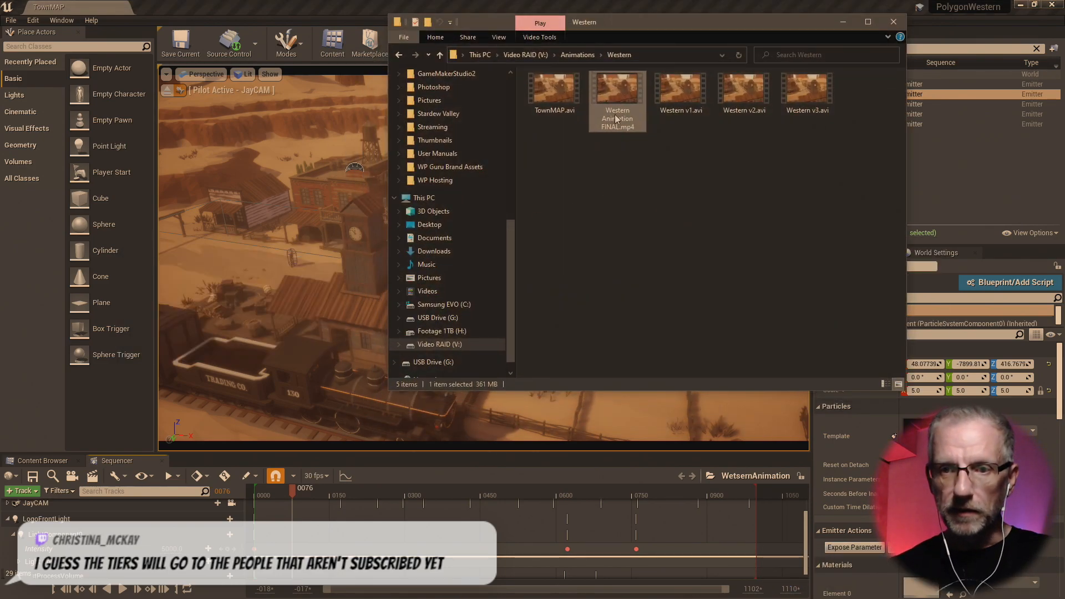
drag(647, 25, 570, 45)
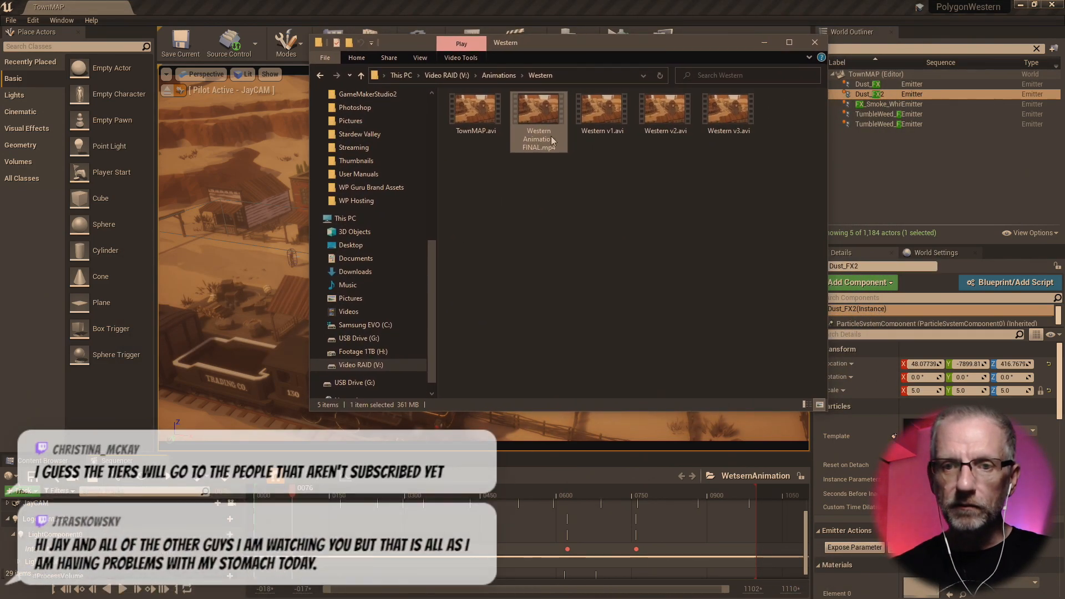
click(479, 131)
key(F2)
text(Westerfn v)
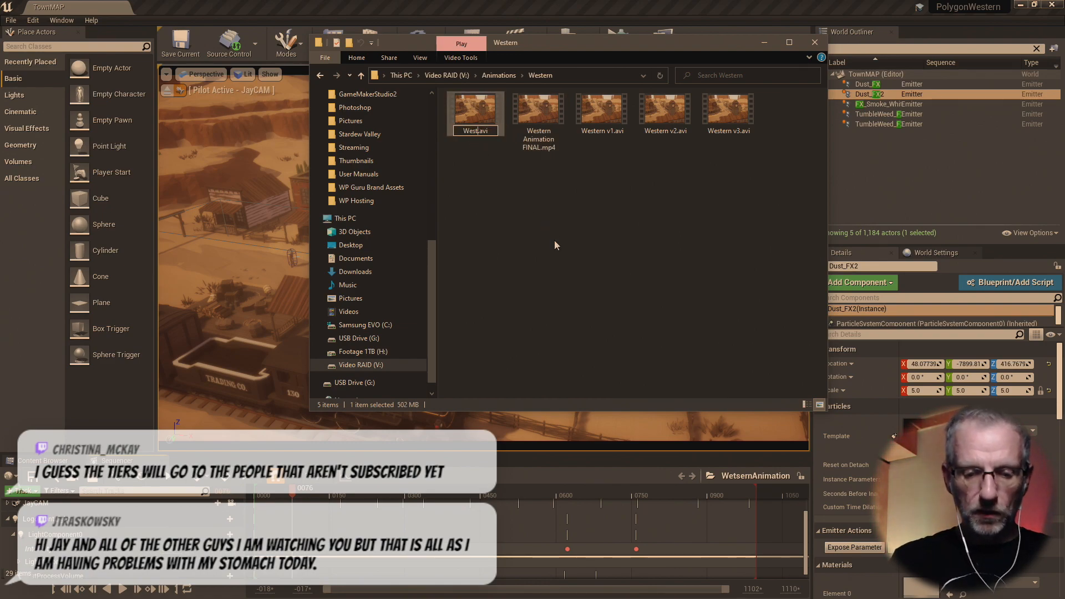
text(4)
key(Return)
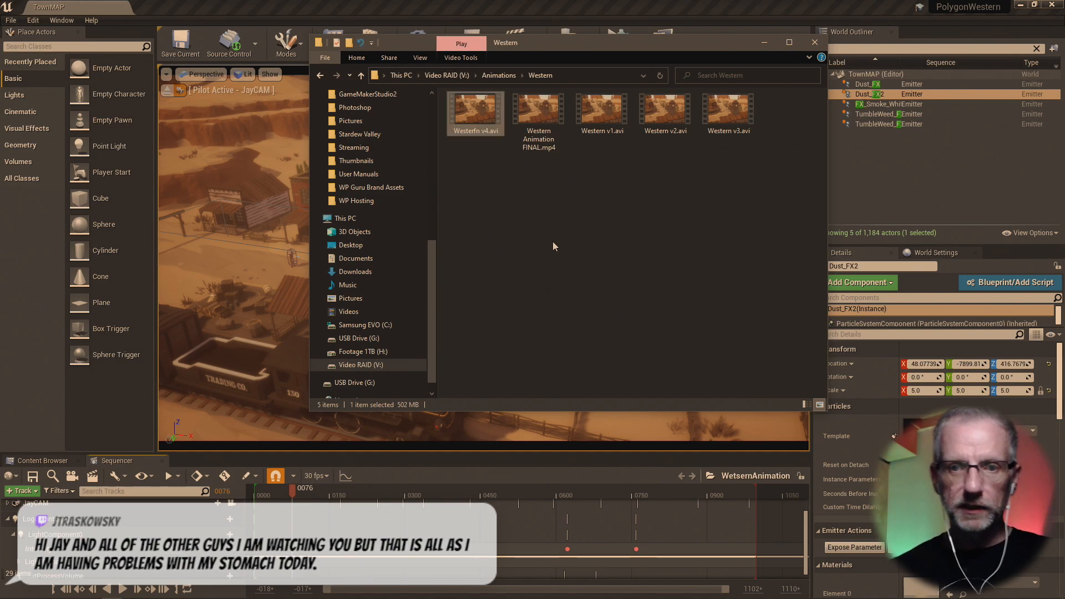
- Create a new folder named "done" inside the Western folder
right_click(514, 223)
mouse_move(471, 406)
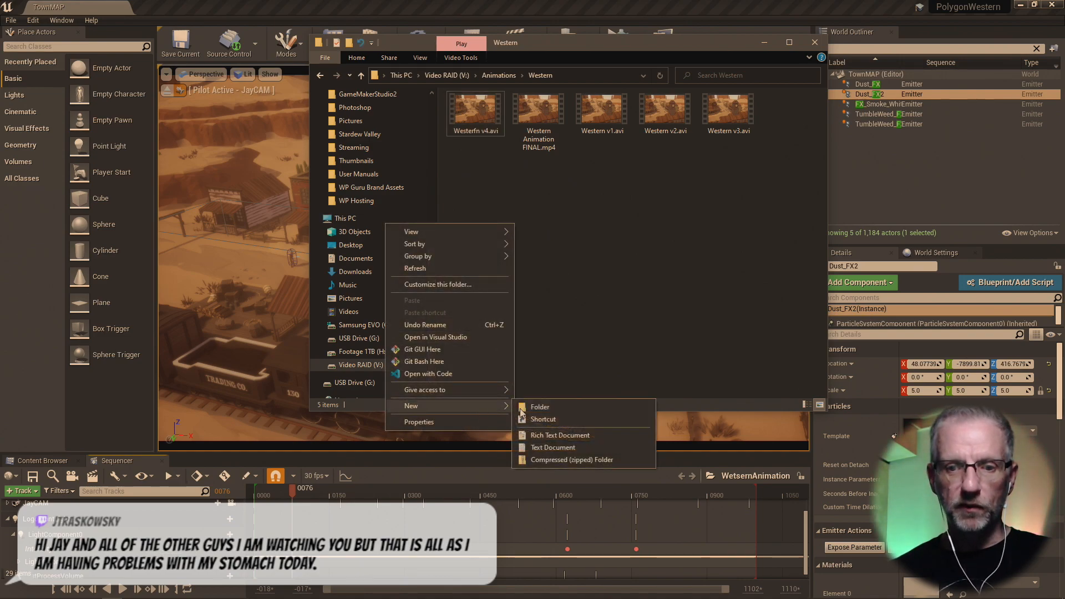
click(533, 404)
text(done)
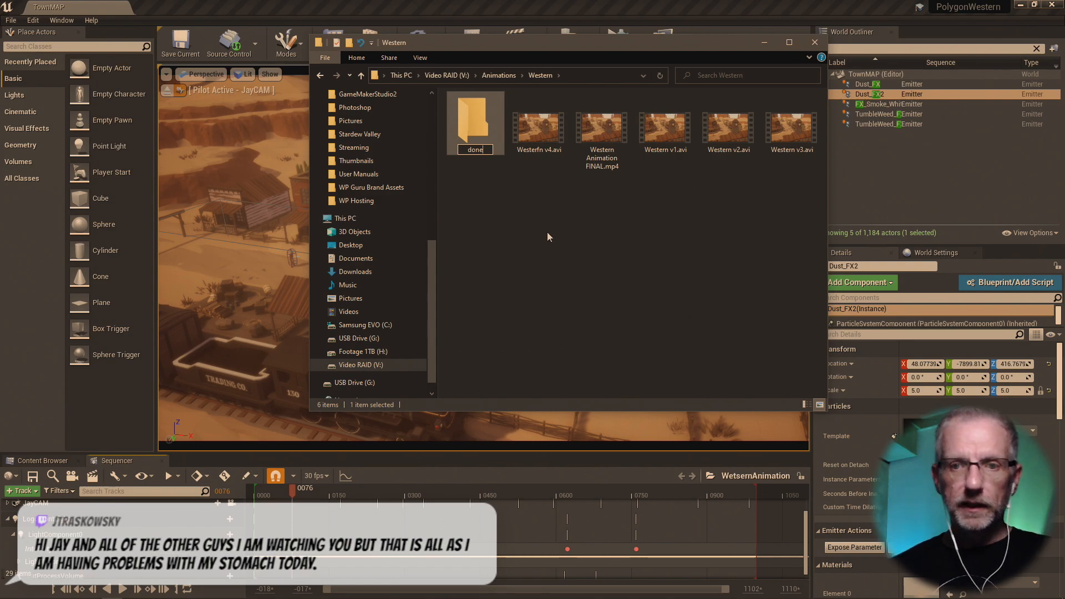
key(Return)
- Move Western Animation FINAL.mp4 and the v1, v2 and v3 videos into the done folder
click(604, 137)
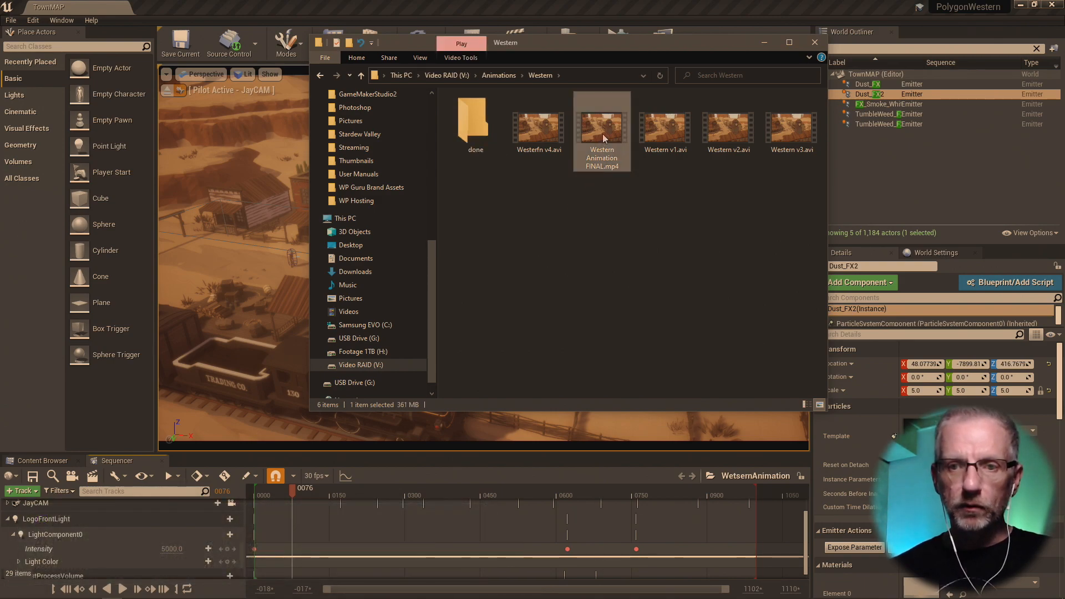
shift+click(781, 132)
drag(597, 131, 485, 136)
- Play Westerfn v4.avi full screen and jump back towards the beginning of the video
click(542, 141)
double_click(542, 142)
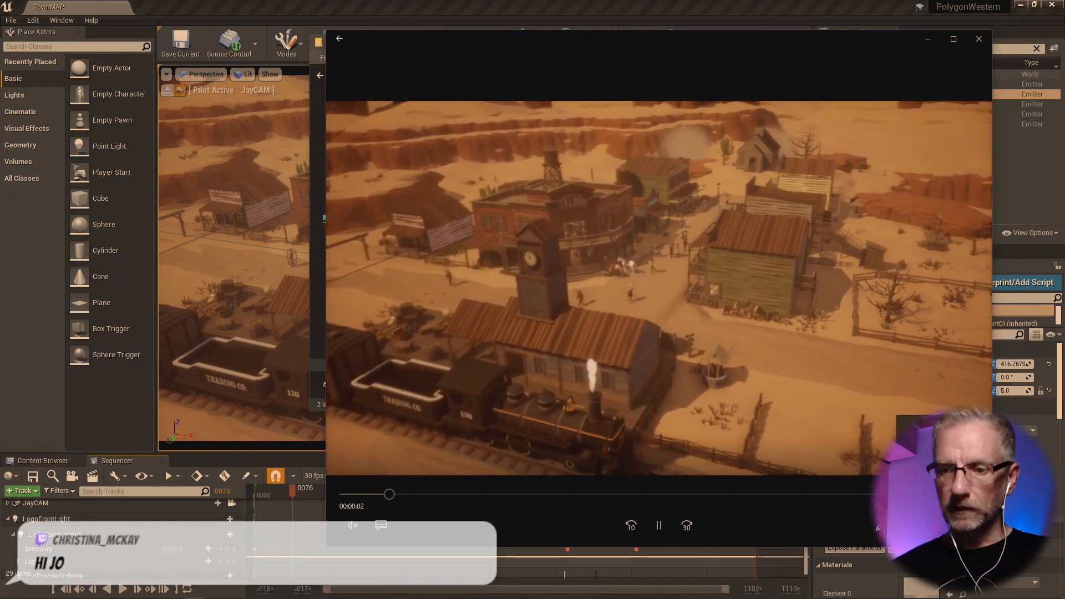
click(936, 525)
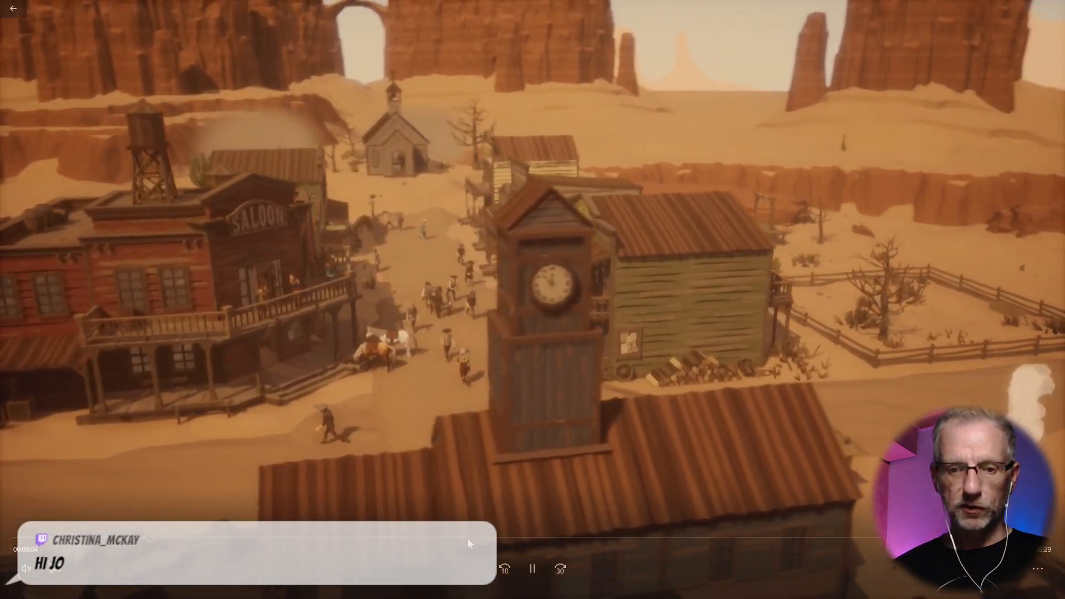
click(282, 537)
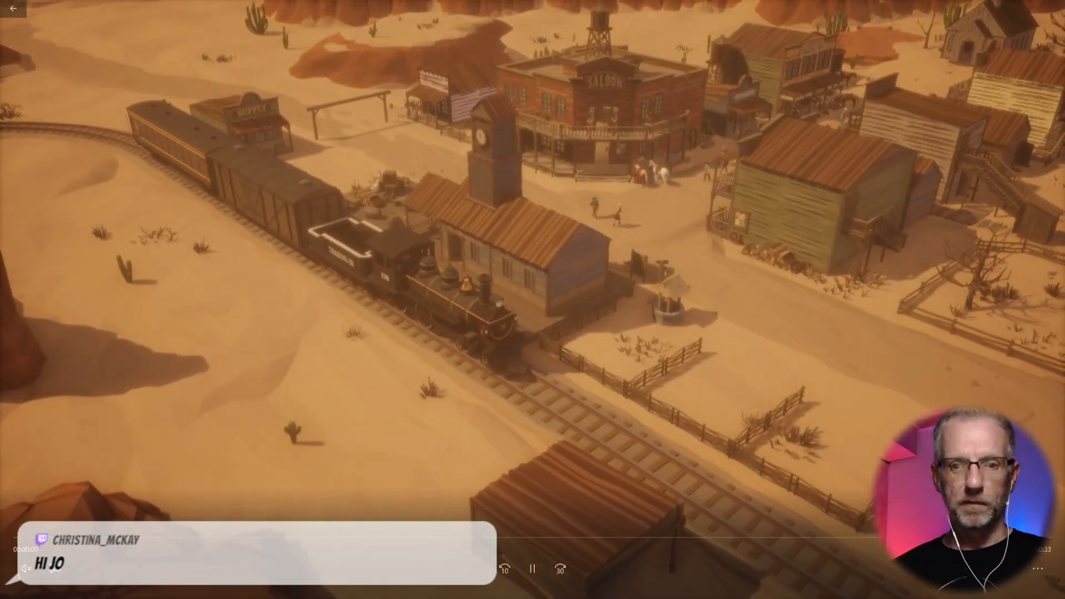
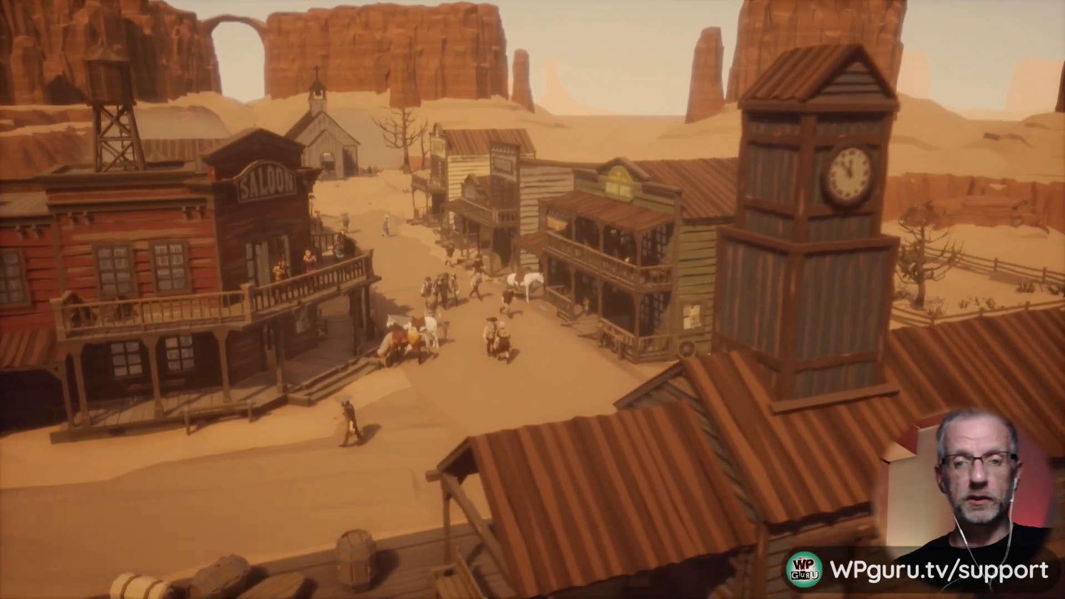
- Pause the video and scrub through it to examine the train smoke and the dust around the church
key(space)
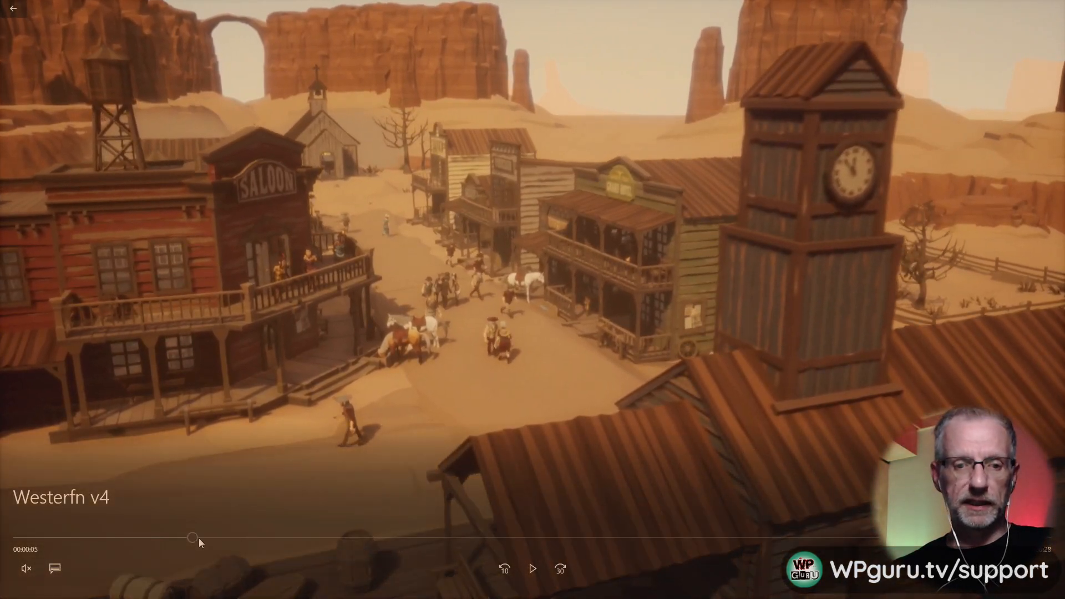
drag(195, 537, 132, 543)
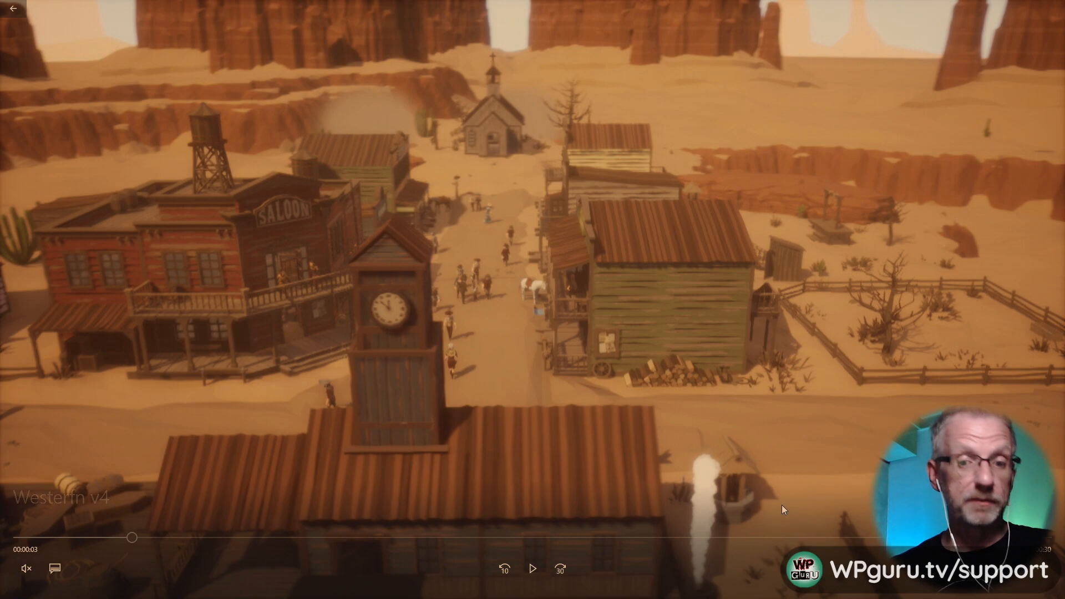
drag(130, 541, 91, 544)
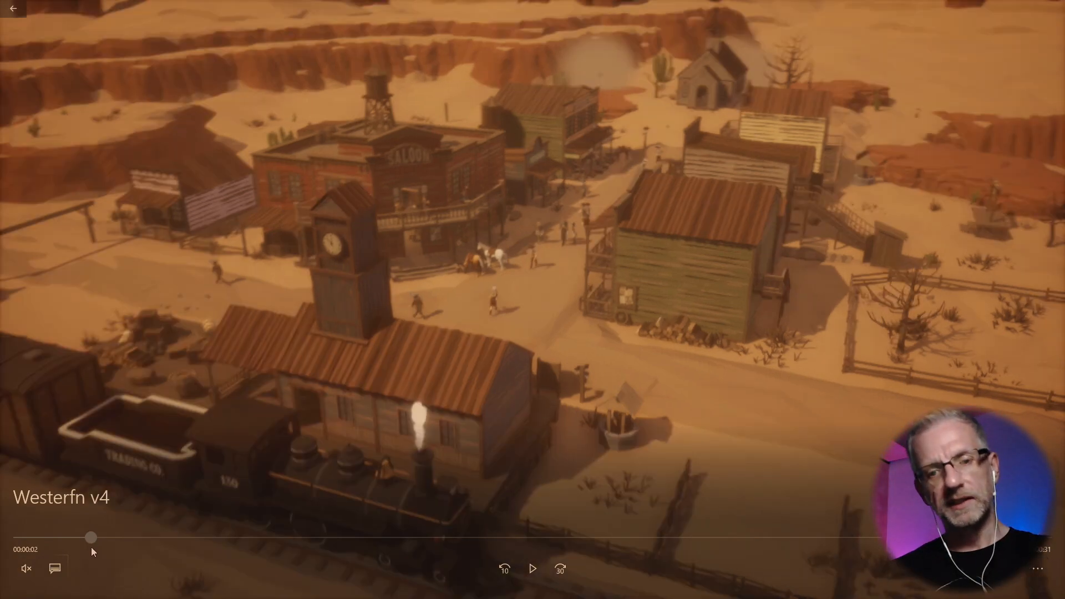
drag(91, 548, 537, 586)
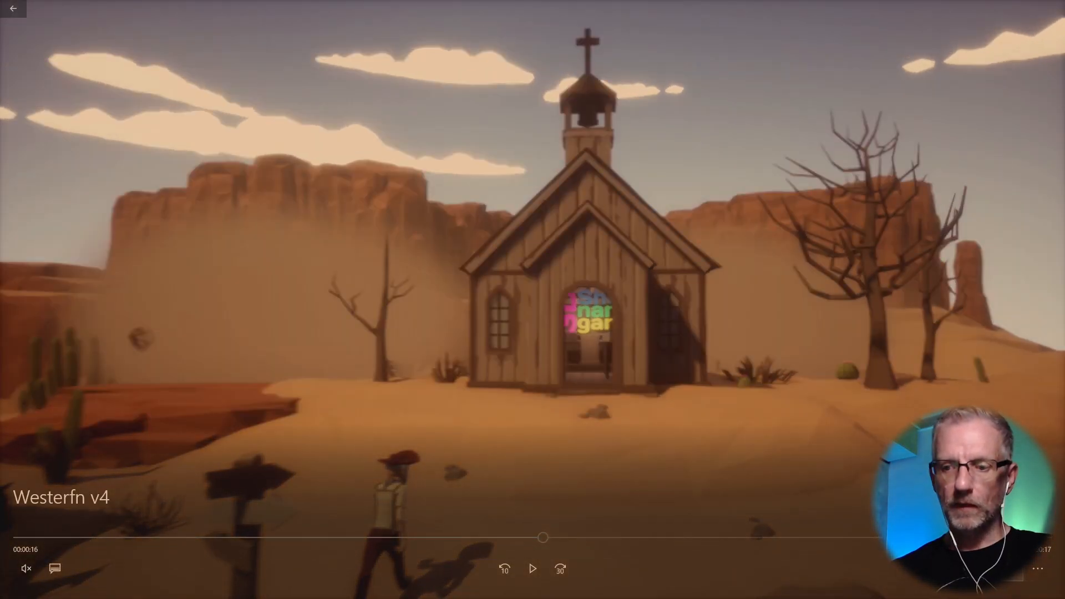
- Leave full screen, close the video player and minimize File Explorer to return to Unreal Editor
key(Escape)
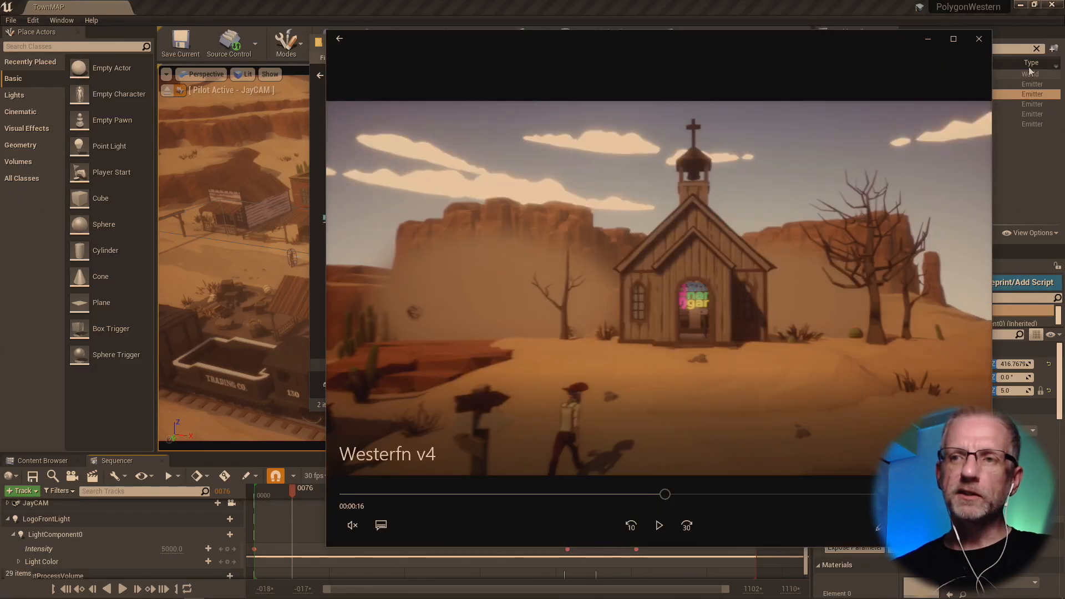
click(978, 43)
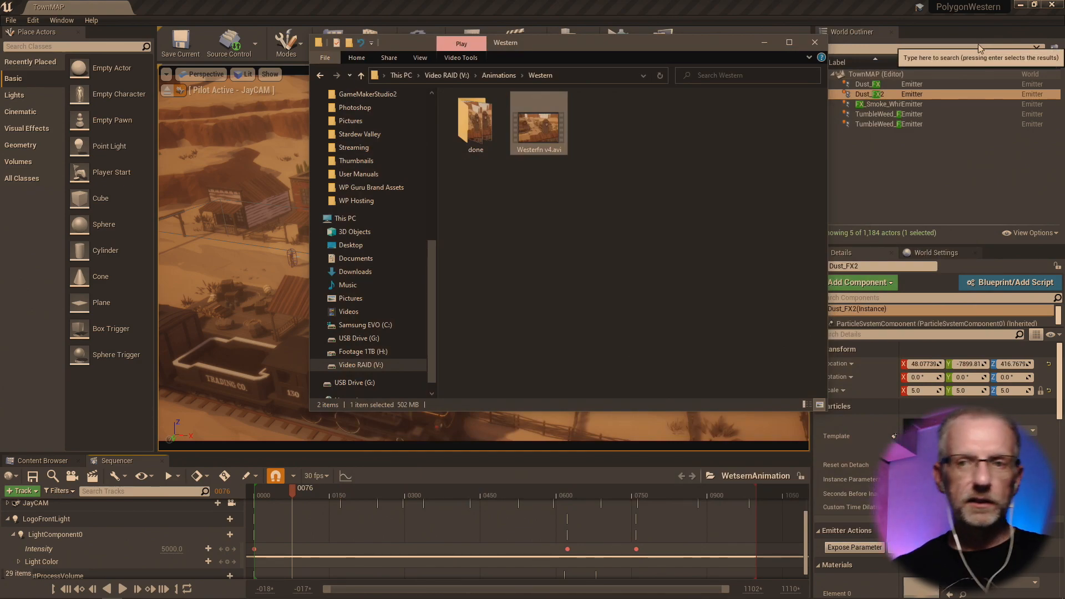
click(761, 44)
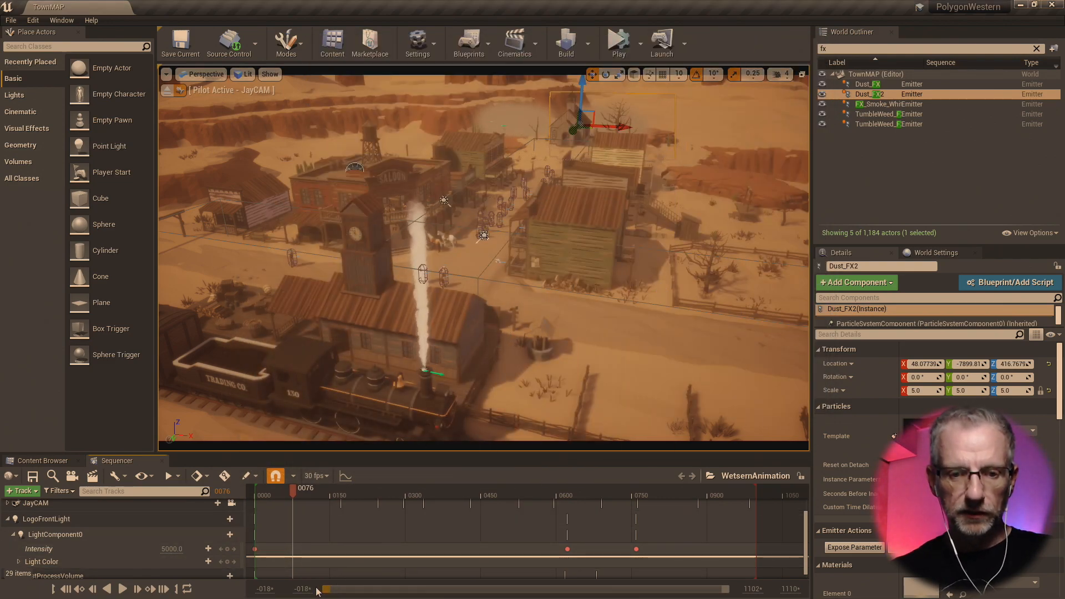
- Set the Warm Up Frame Count to 60 in the movie render's animation settings and close them without rendering
drag(728, 593, 732, 594)
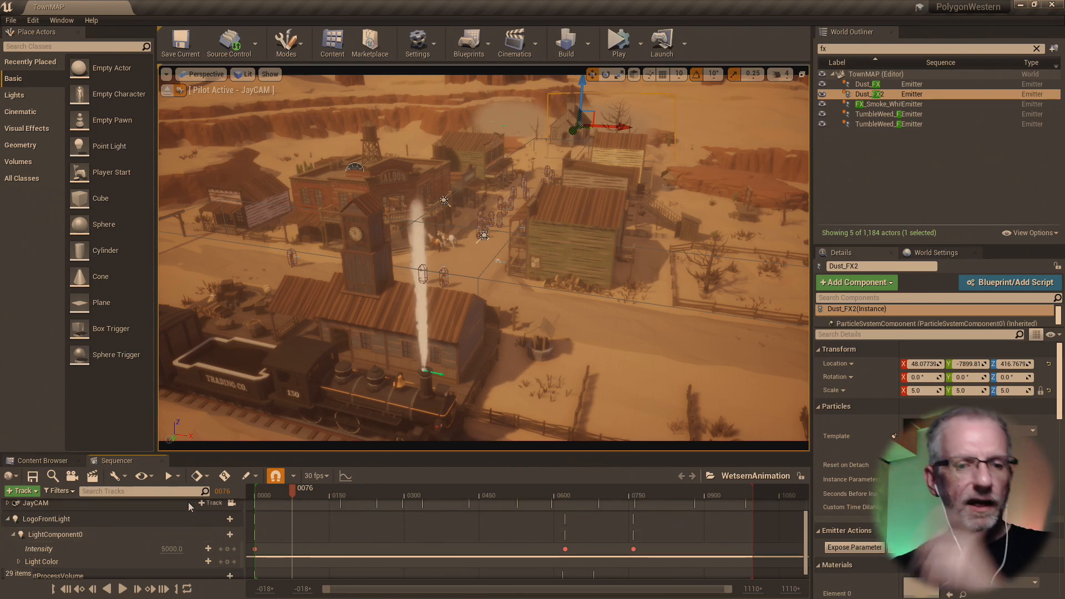
click(93, 477)
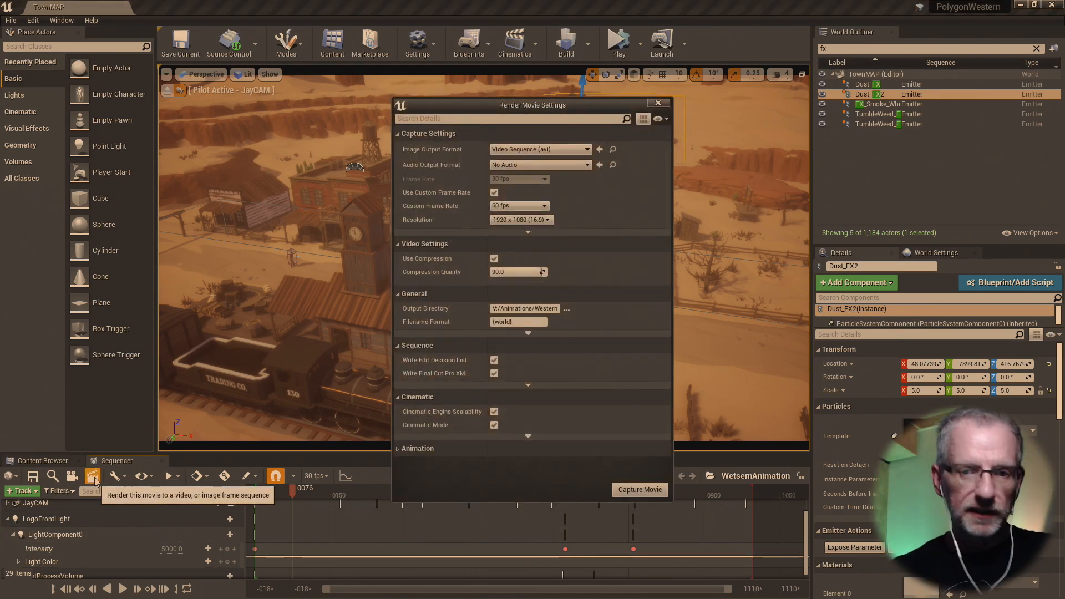
drag(574, 107, 240, 10)
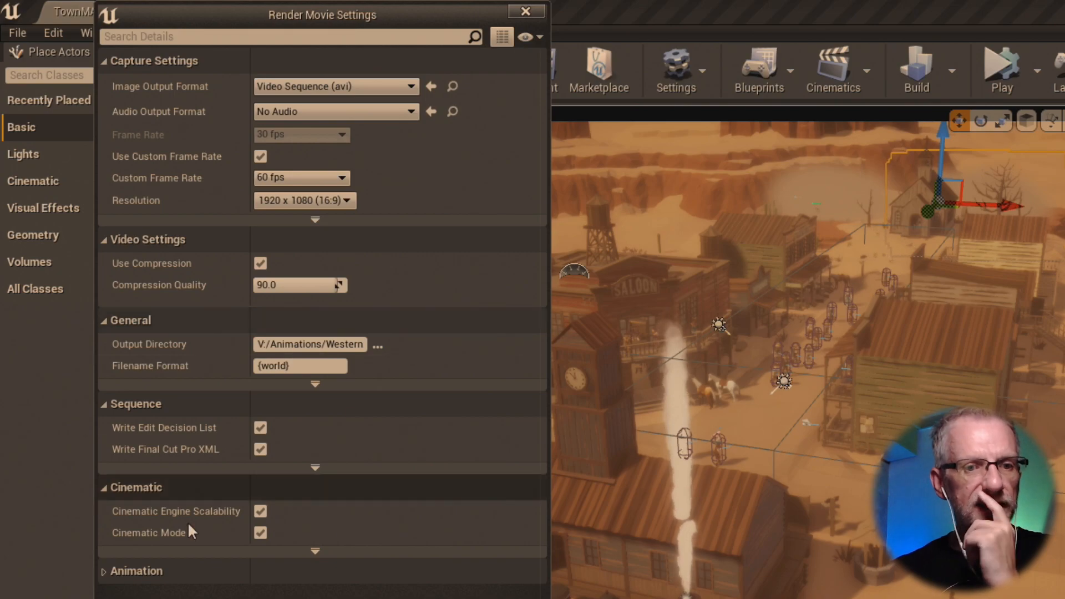
click(103, 571)
scroll(424, 424, down, 3)
scroll(424, 428, down, 3)
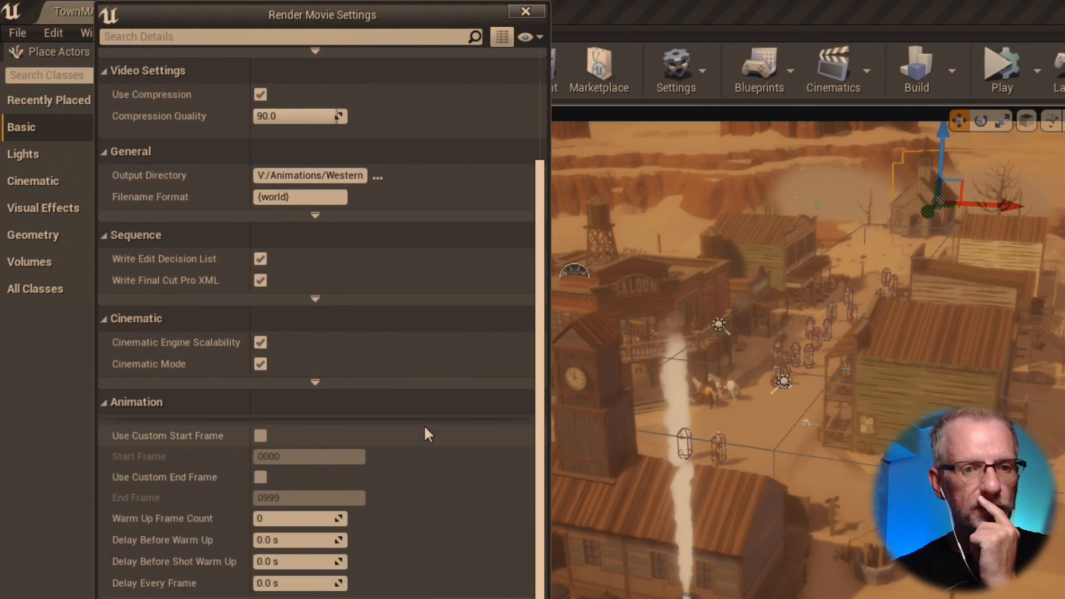
click(259, 435)
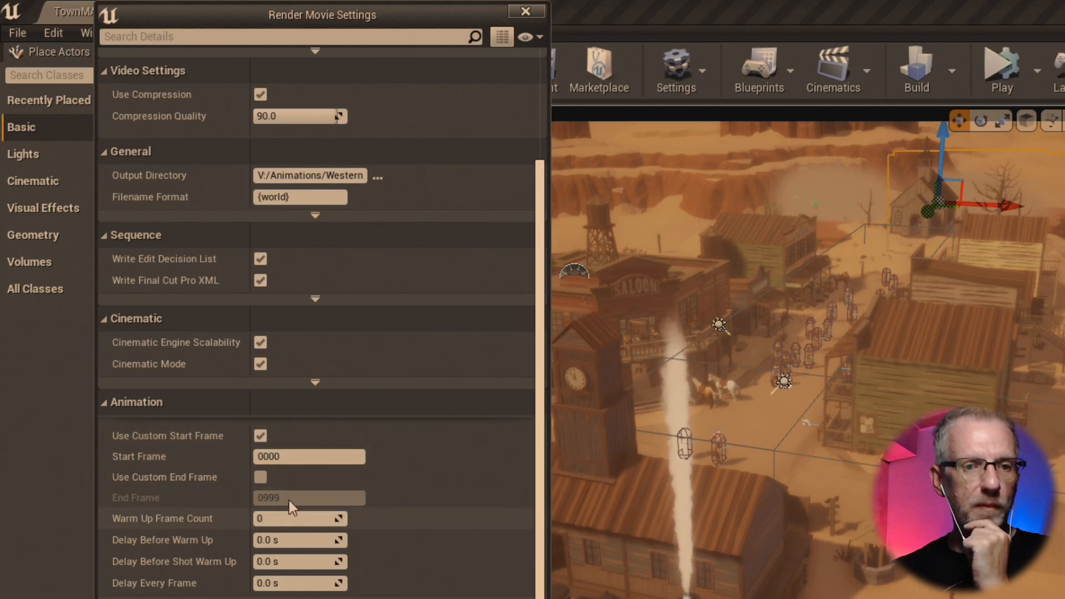
click(260, 435)
click(280, 519)
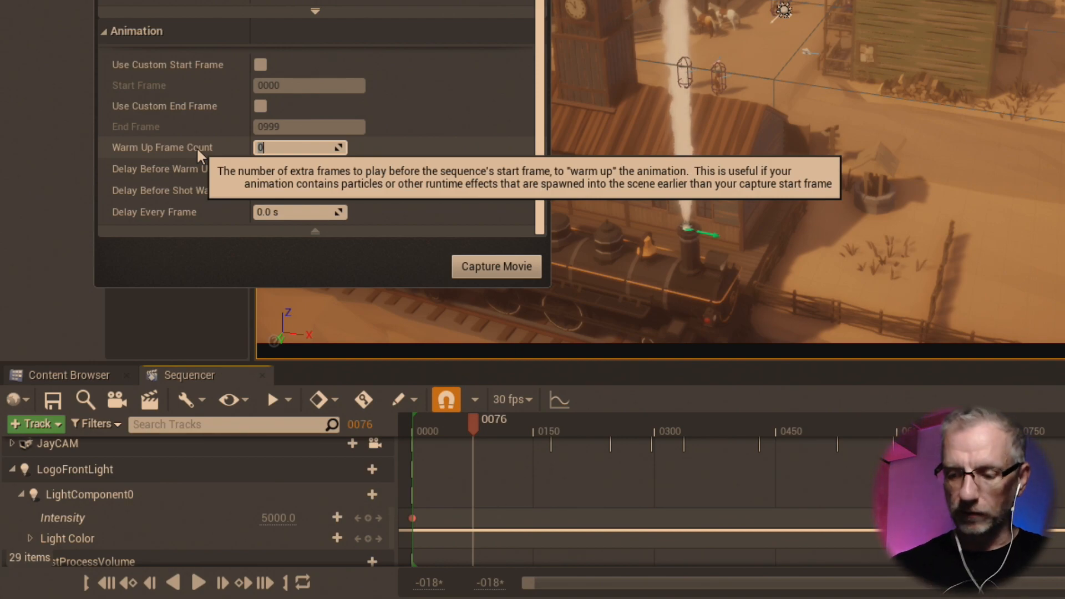
text(60)
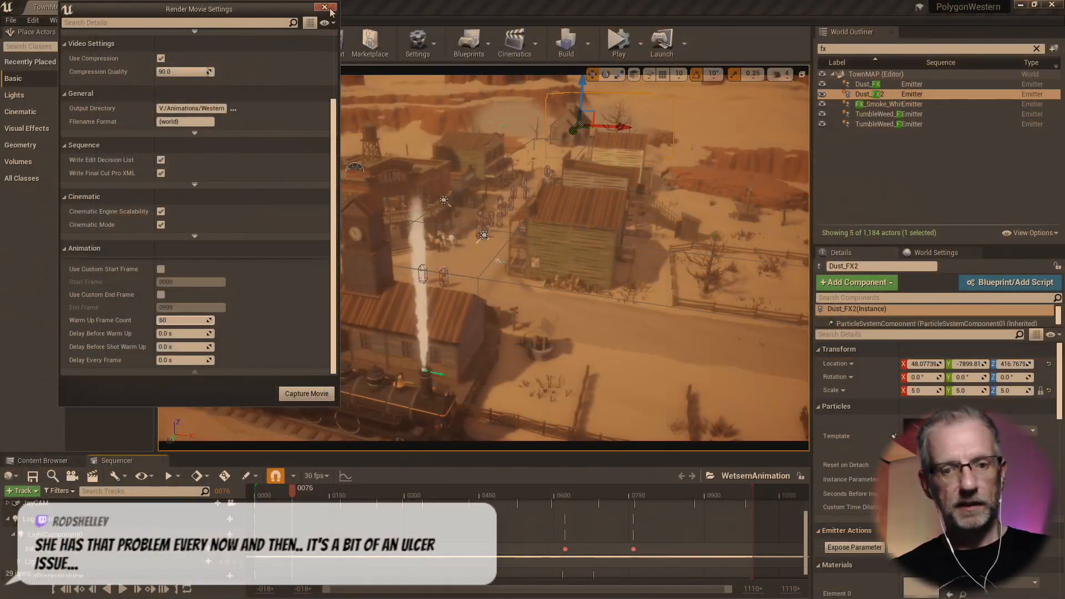
click(324, 8)
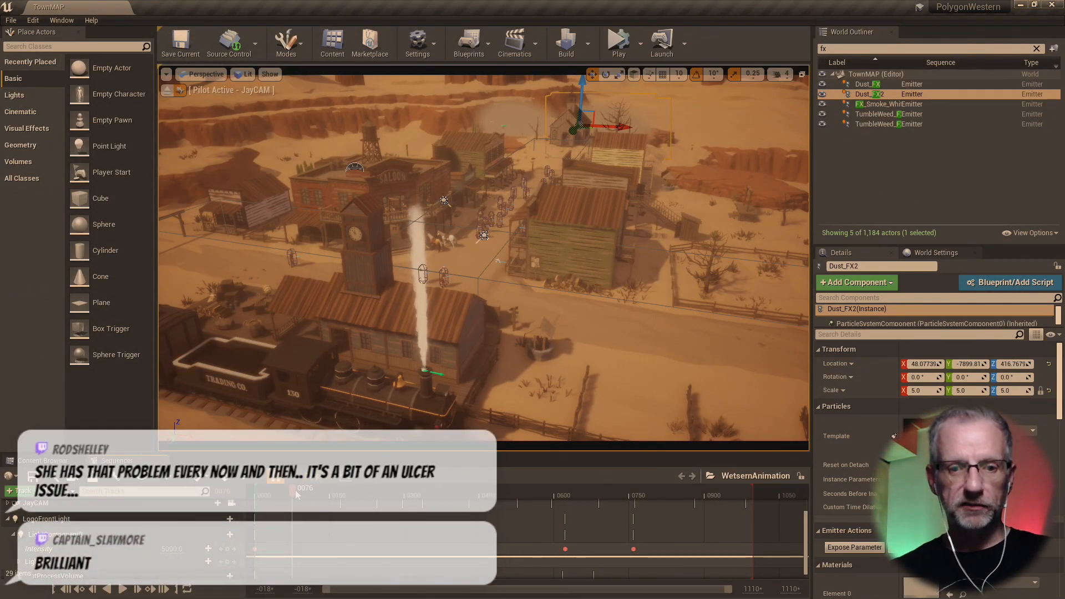
- Filter the scene actors by "light", select LogoFrontLight and move the playhead to its intensity keyframe at frame 759
click(1036, 48)
text(light)
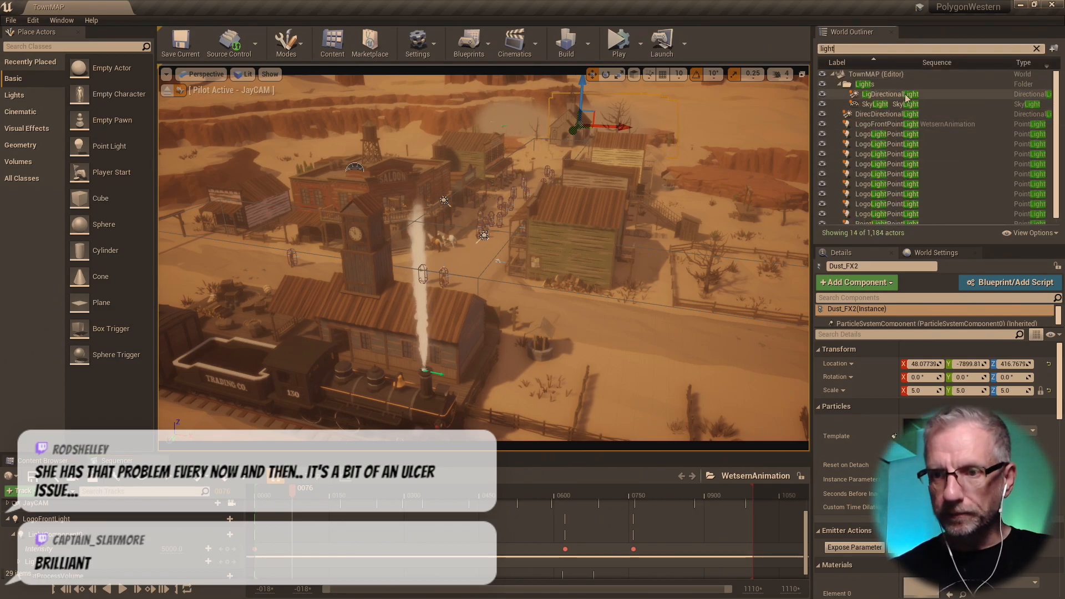
click(922, 126)
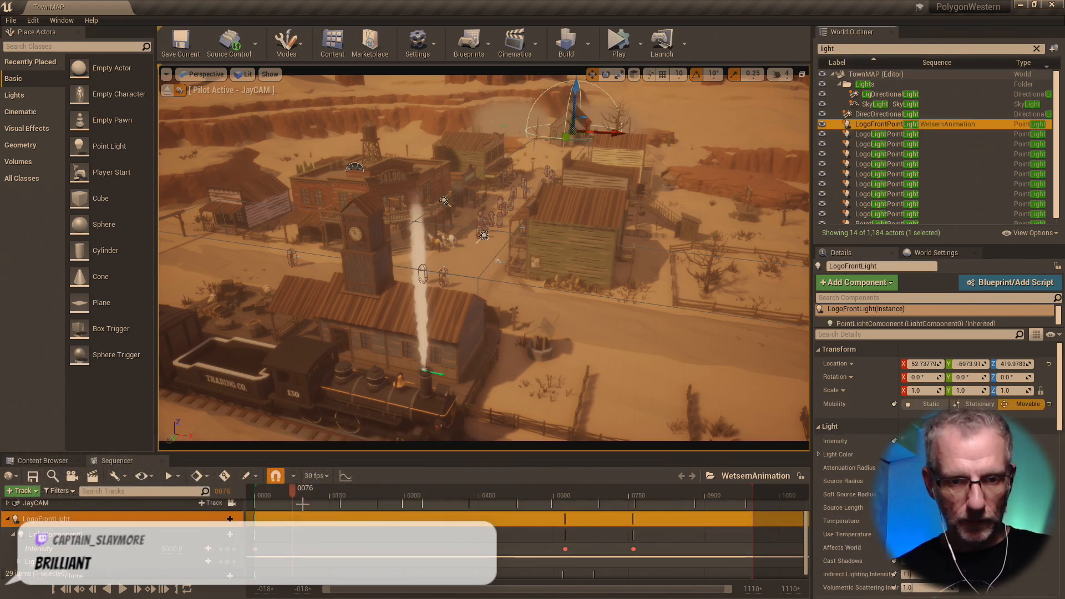
drag(289, 494, 628, 489)
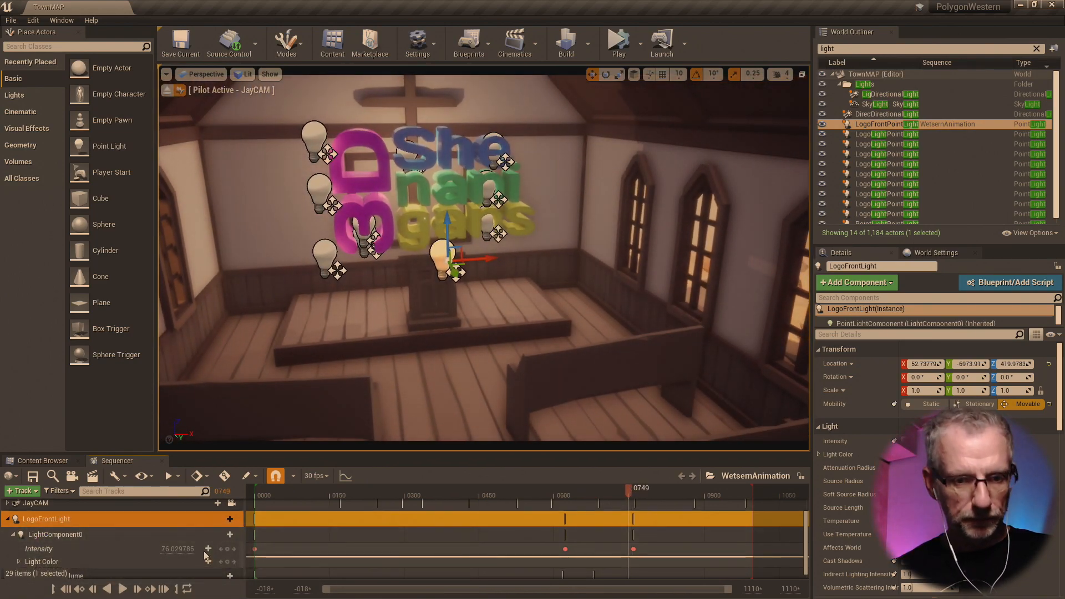
click(150, 588)
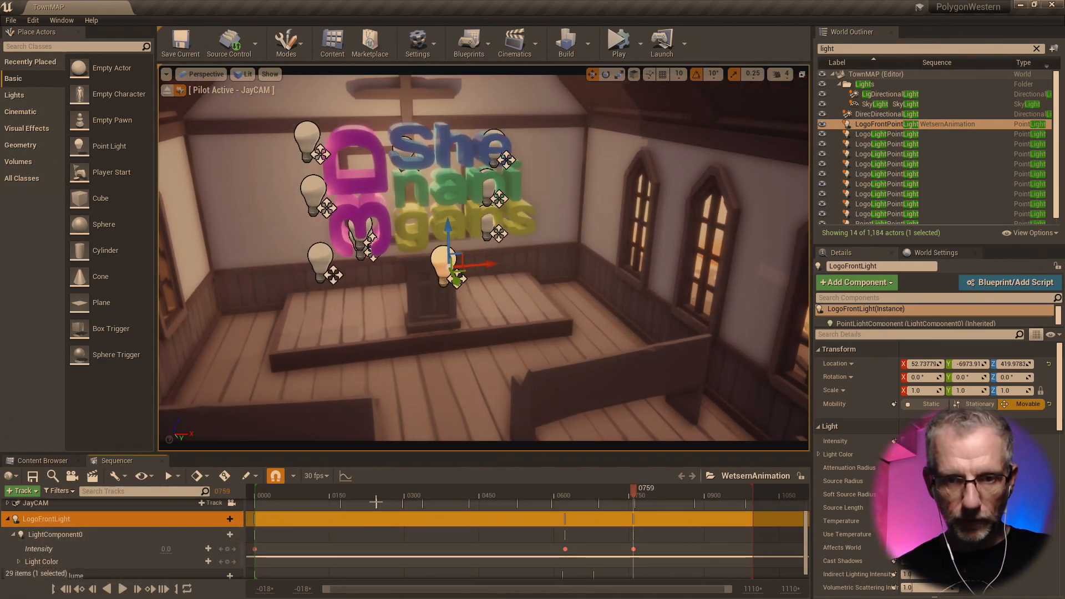
- Set LogoFrontLight's intensity to 100 at frame 759 and scrub around that frame to check the logo's brightness
click(166, 549)
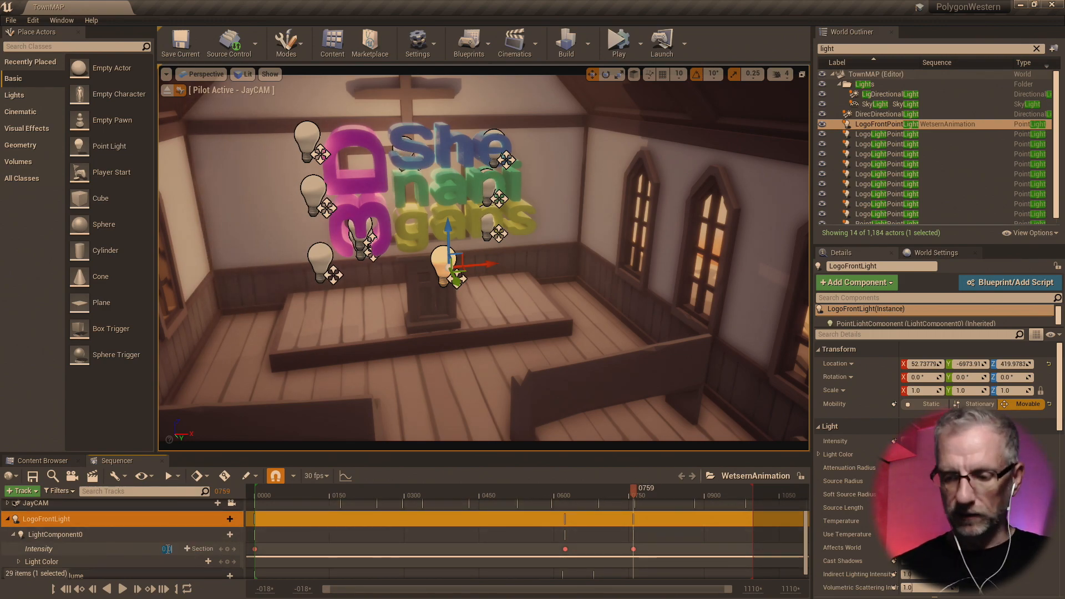
text(100)
key(Return)
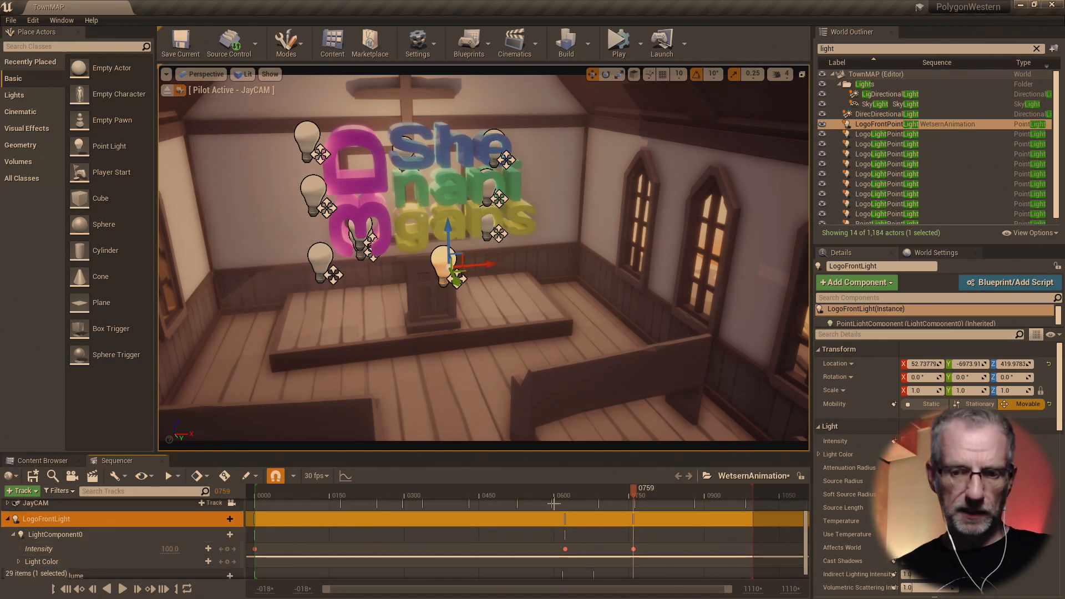
mouse_move(633, 489)
mouse_down()
mouse_move(732, 489)
mouse_move(634, 502)
mouse_up()
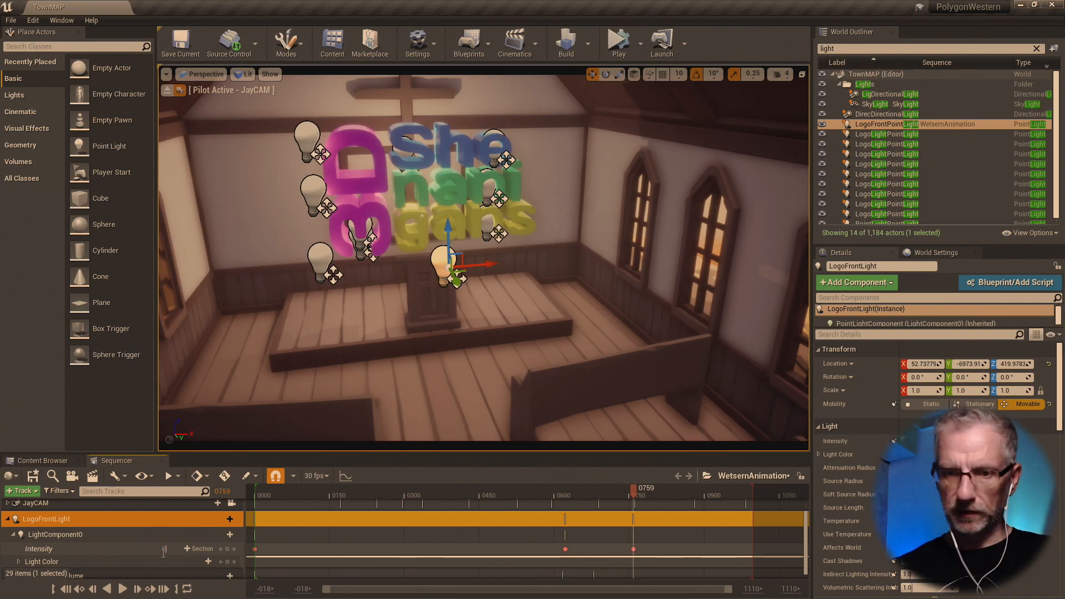
mouse_move(634, 491)
mouse_down()
mouse_move(722, 492)
mouse_move(629, 496)
mouse_up()
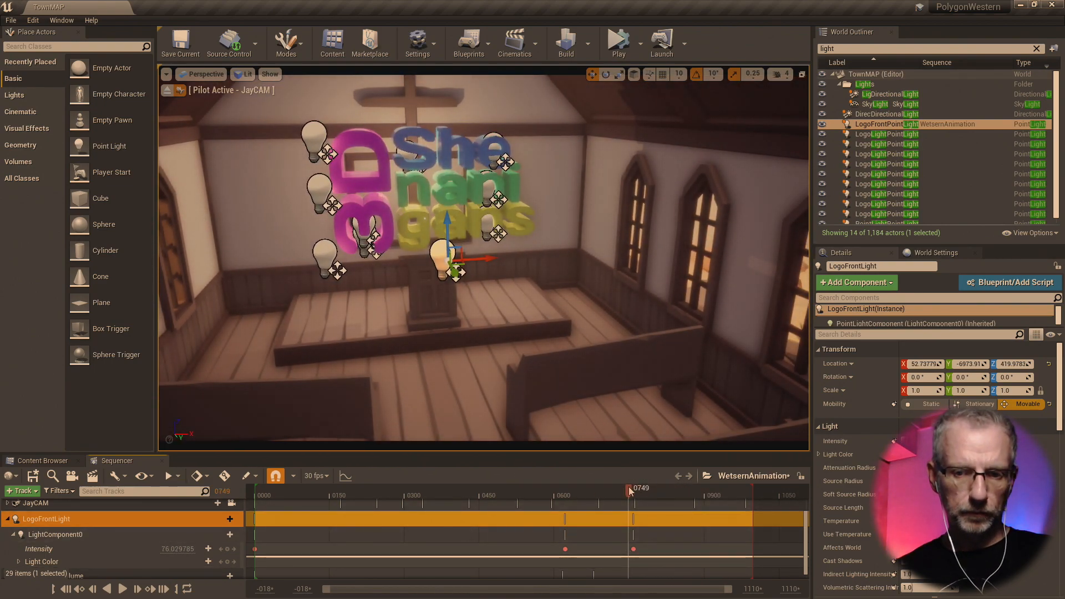
drag(629, 489, 634, 490)
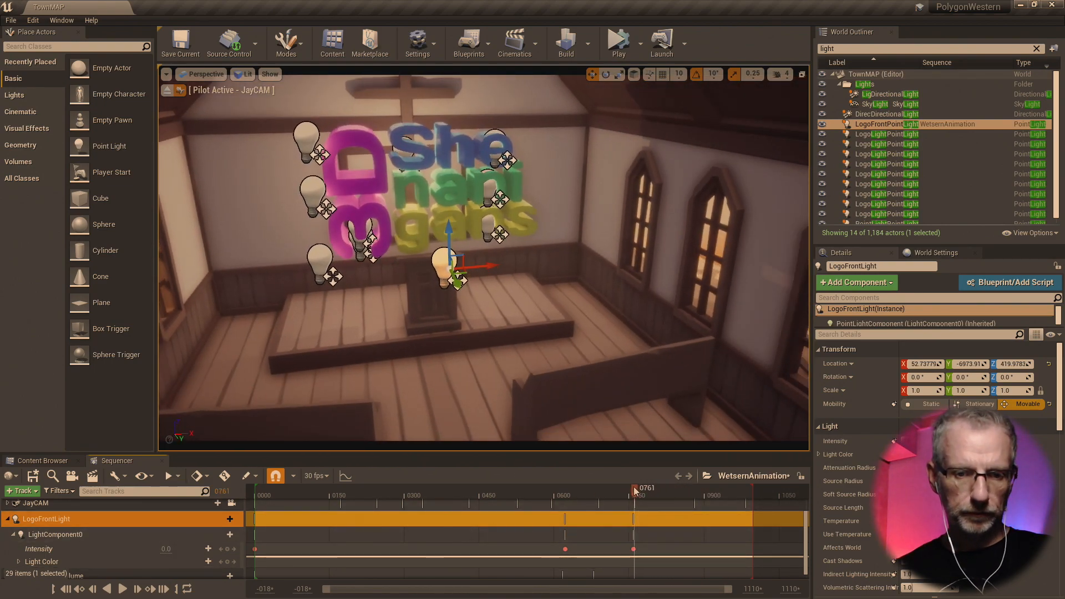
- Set LogoFrontLight's intensity to 200 at the frame 759 keyframe and scrub towards the end to check the logo's lighting
click(76, 590)
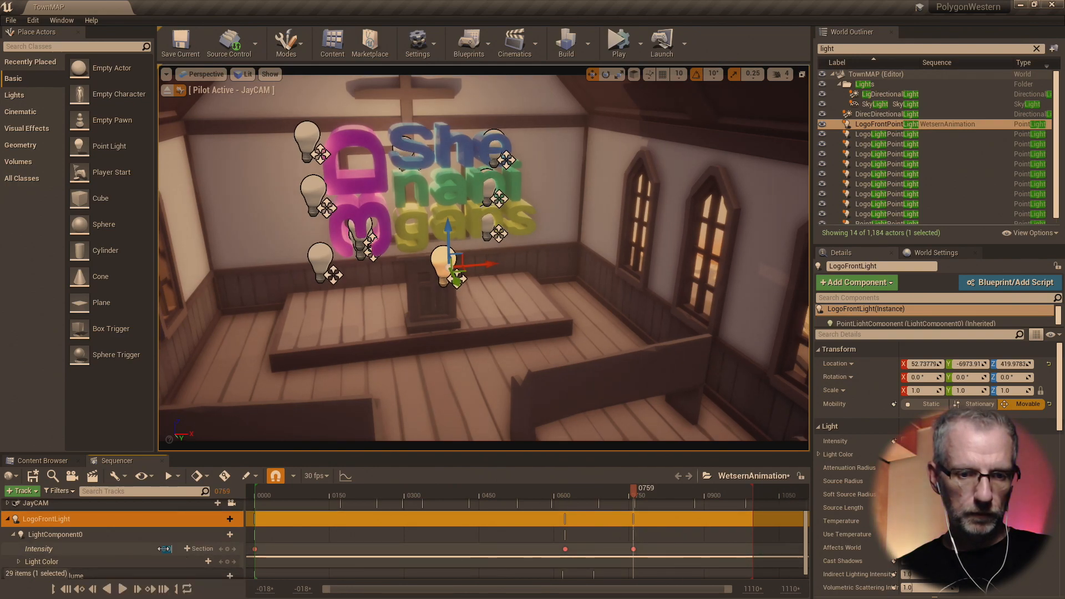
text(00)
key(Return)
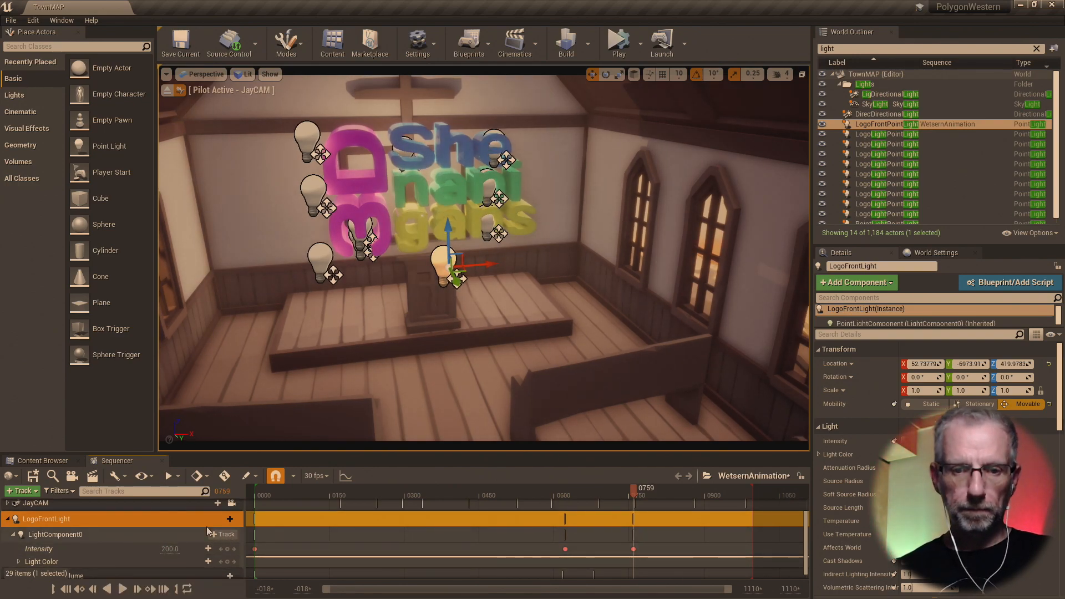
drag(634, 490, 730, 518)
drag(747, 518, 735, 522)
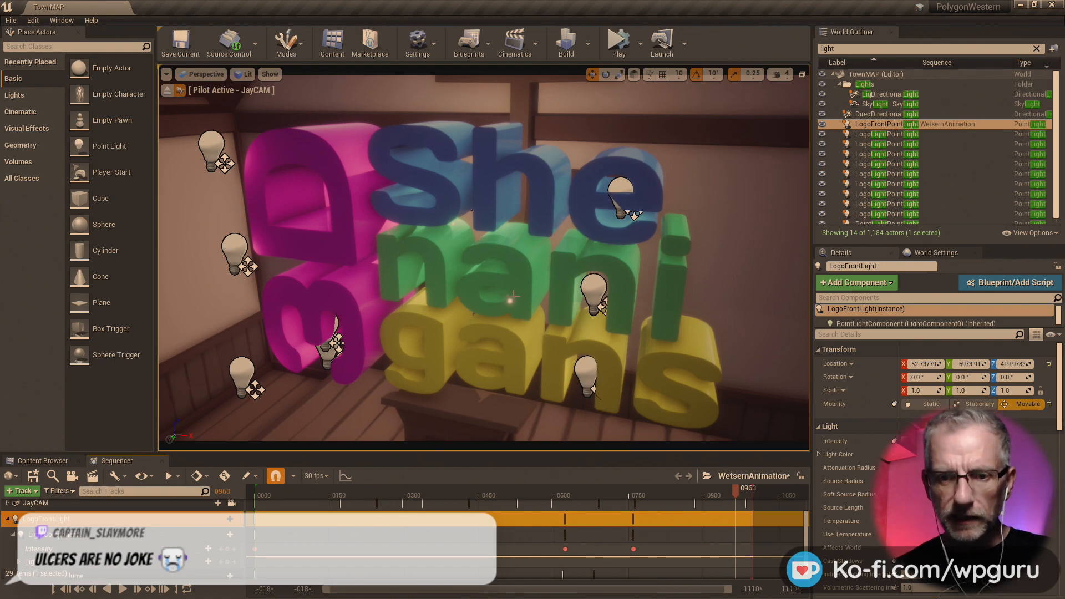
click(77, 592)
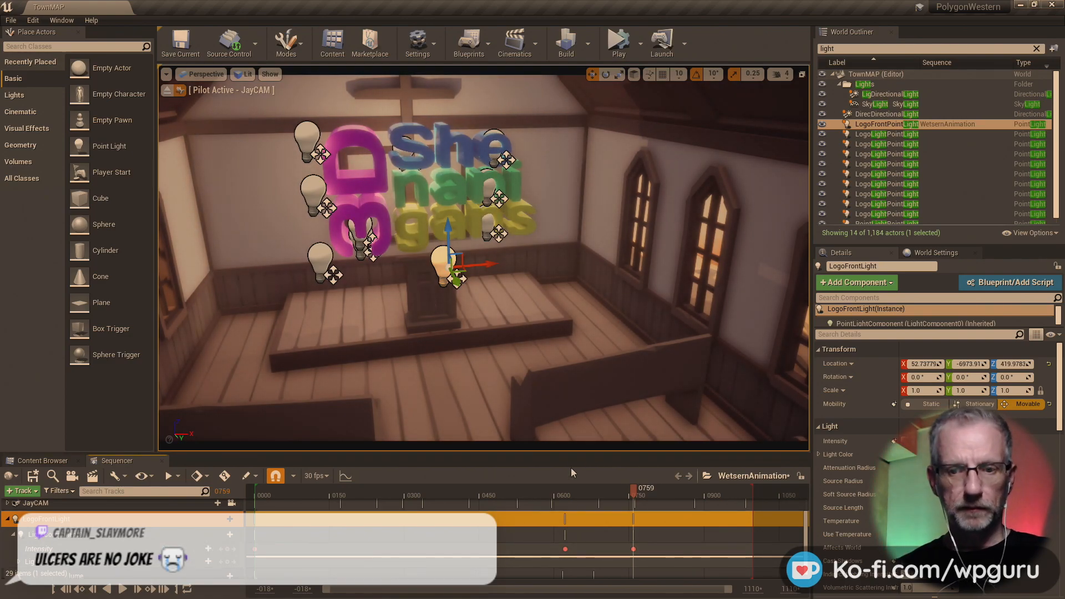
- At frame 482, clear the actor filter and move the TumbleWeed_FX2 emitter to about X -1550, Y -5257, Z 479
drag(633, 490, 494, 491)
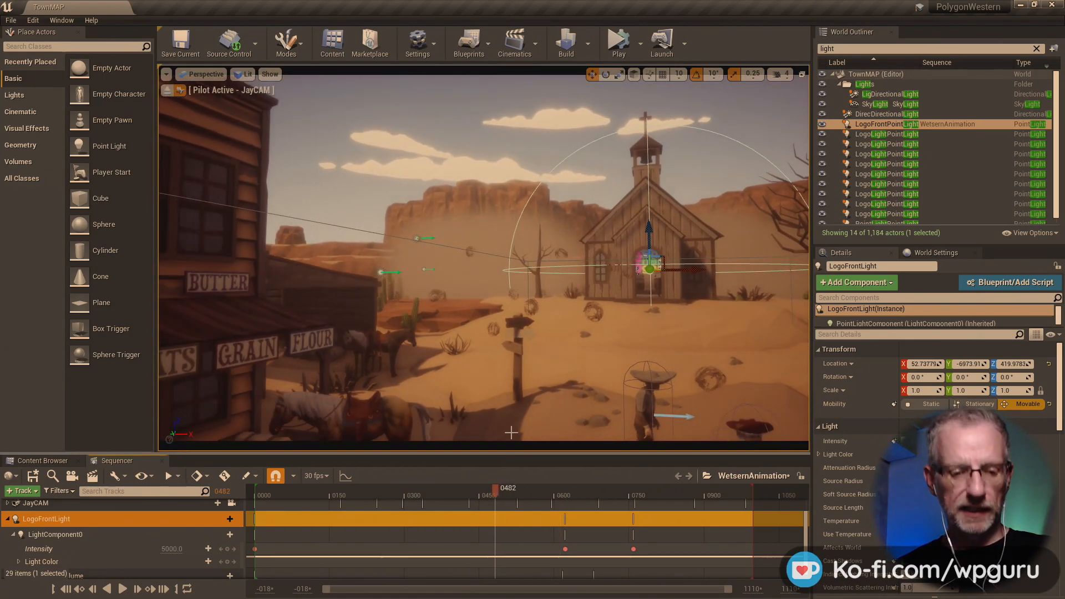
right_drag(483, 258, 409, 318)
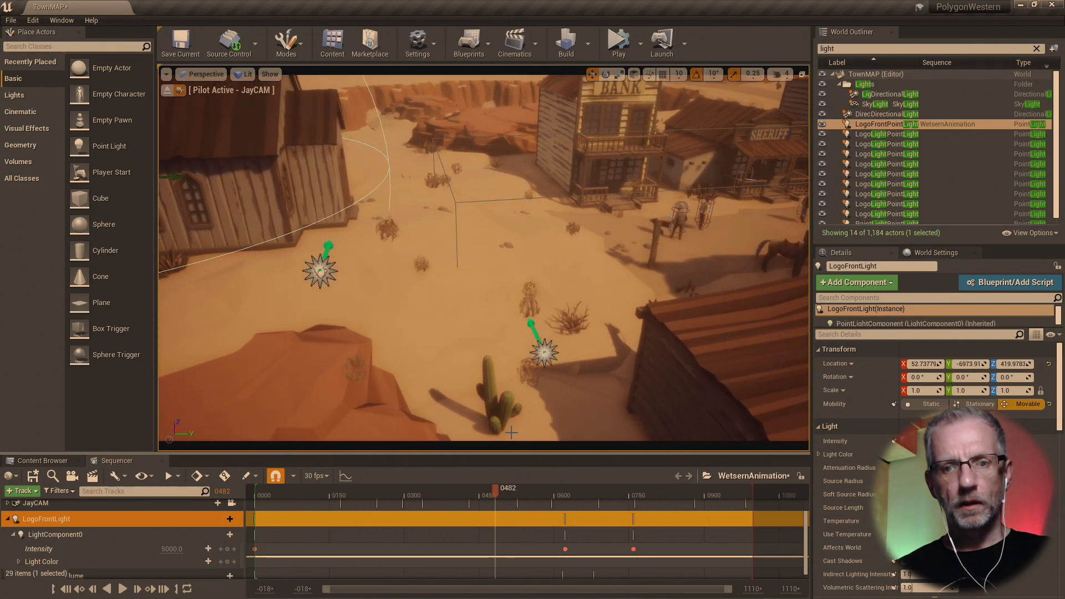
click(547, 349)
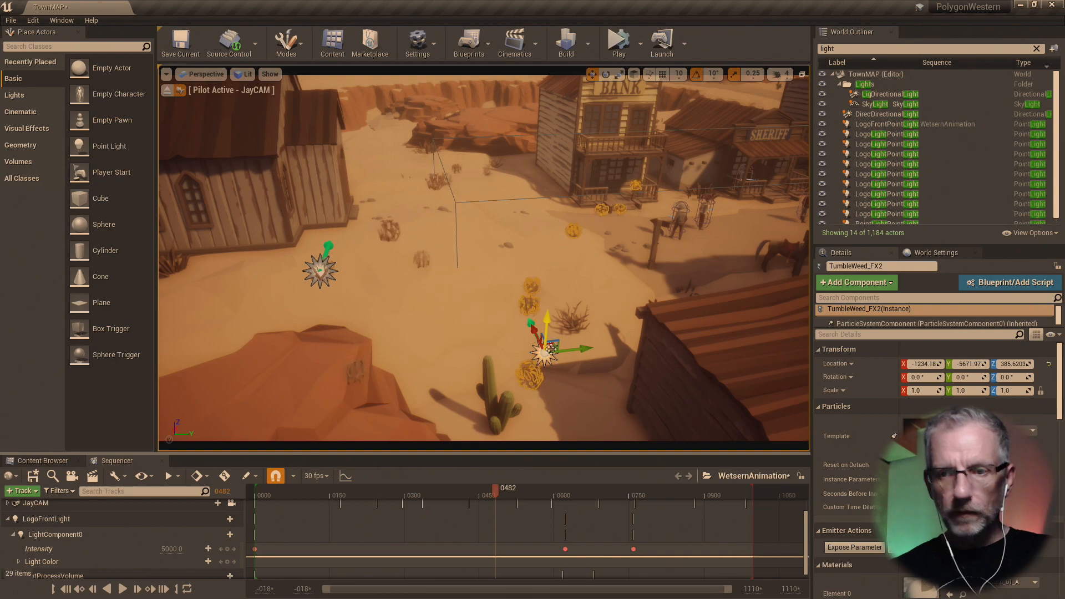
click(1036, 48)
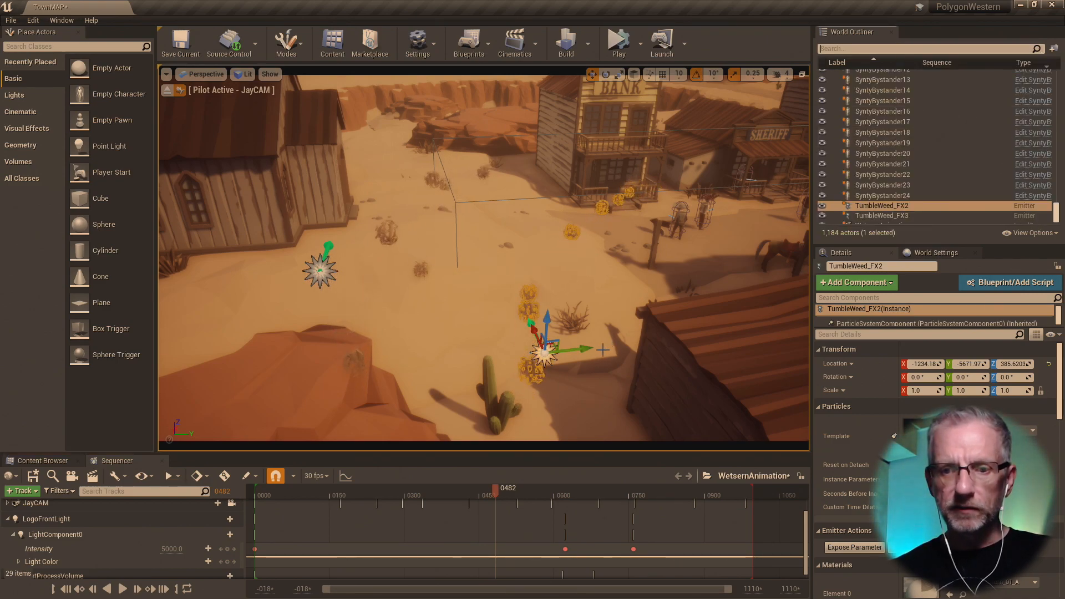
drag(588, 349, 789, 317)
mouse_move(726, 271)
right_down()
mouse_move(778, 272)
mouse_move(670, 267)
mouse_move(661, 293)
mouse_move(533, 319)
mouse_move(651, 313)
mouse_move(664, 329)
mouse_move(672, 320)
mouse_move(638, 324)
mouse_move(662, 302)
mouse_move(720, 294)
mouse_move(691, 284)
mouse_move(604, 300)
mouse_move(720, 273)
right_up()
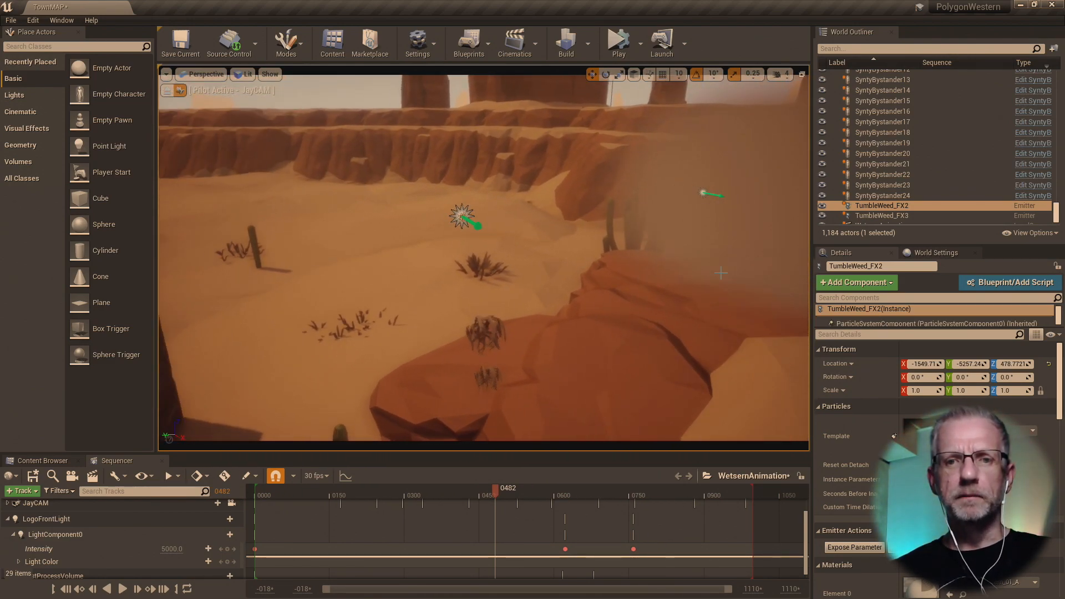
- Move the TumbleWeed_FX3 emitter down to the sand behind the wooden building, at about X -1782, Y -5546, Z 132
click(463, 217)
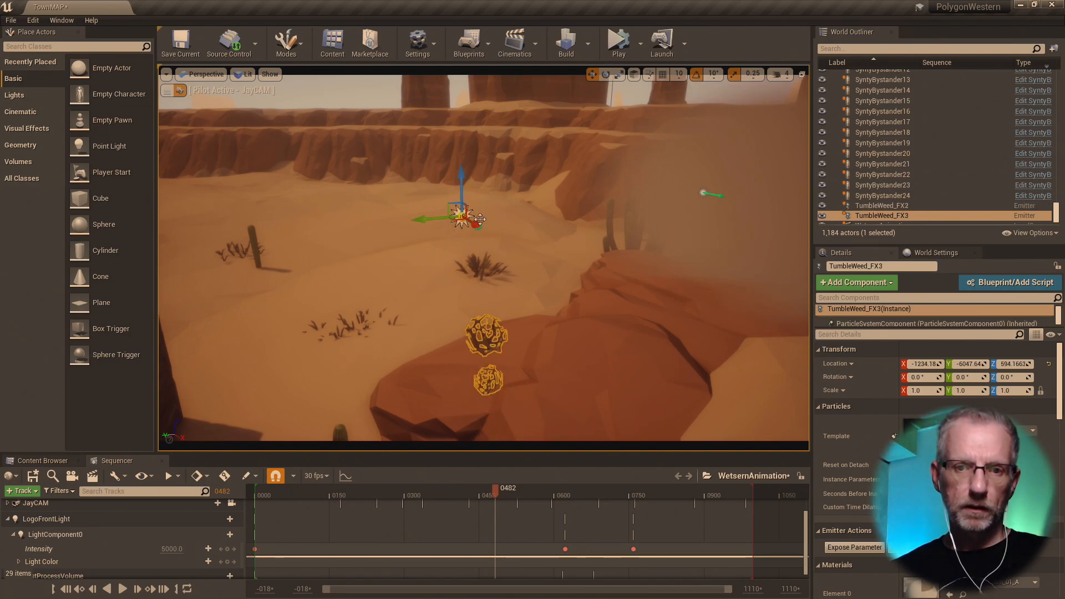
drag(457, 174, 457, 188)
shift+drag(475, 224, 466, 224)
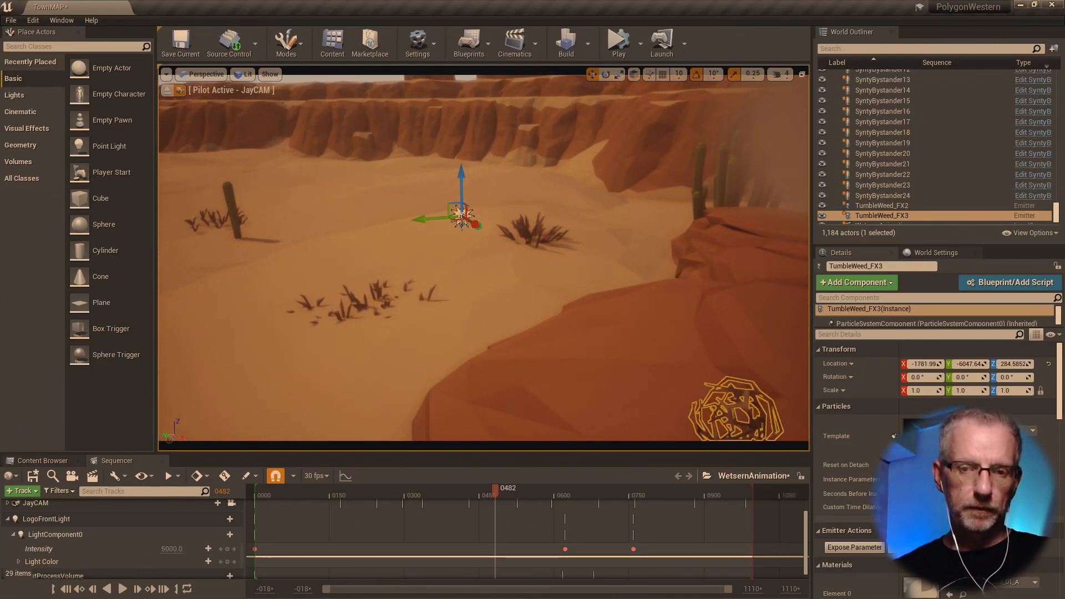
right_drag(467, 223, 577, 246)
right_drag(432, 235, 521, 231)
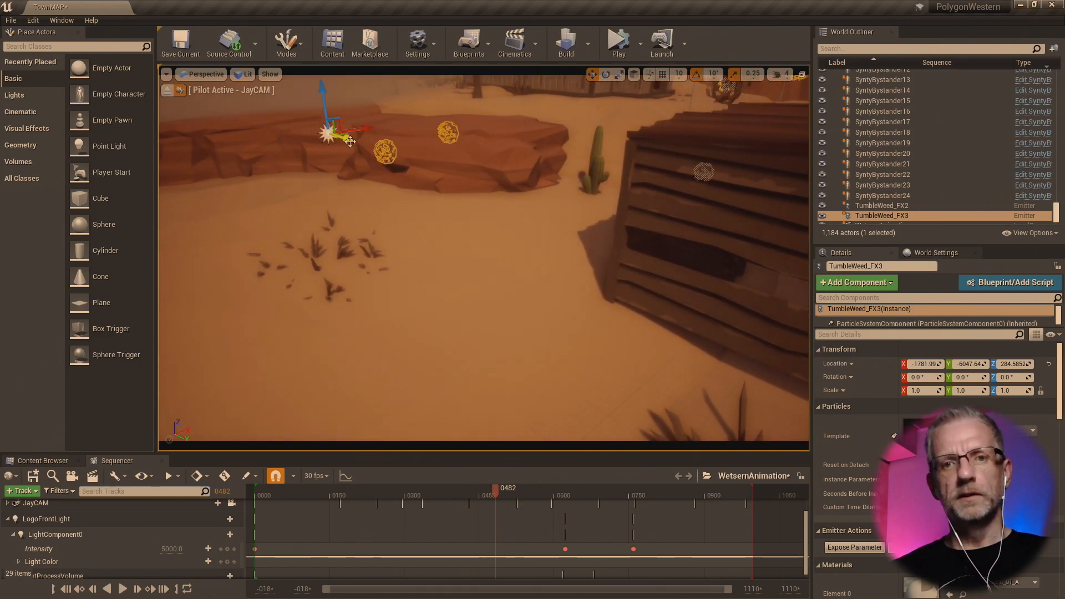
shift+drag(353, 142, 357, 145)
right_drag(358, 152, 388, 253)
right_drag(302, 152, 318, 143)
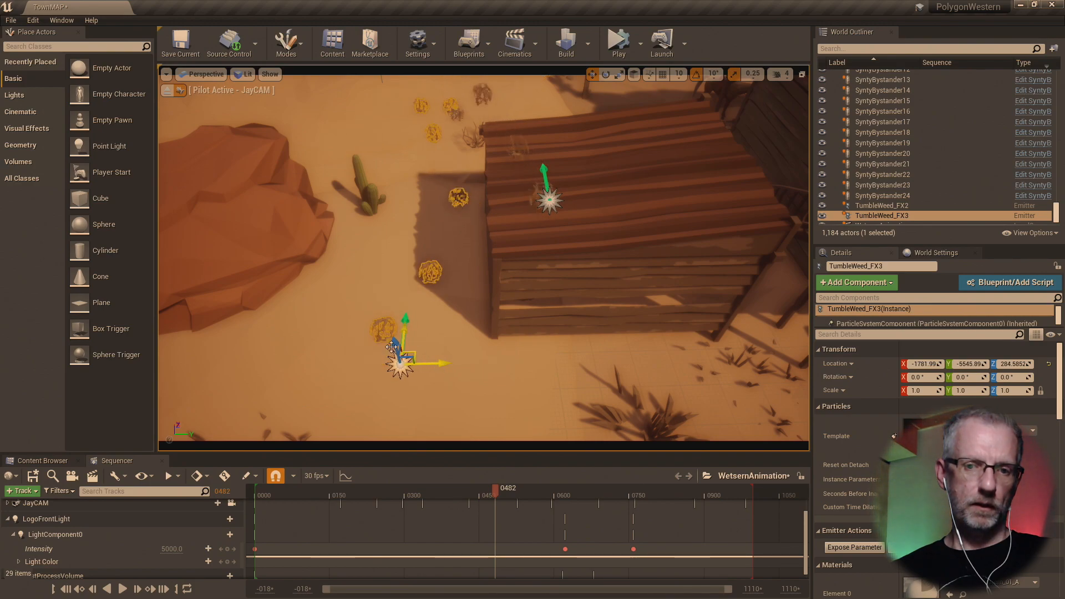
shift+drag(395, 343, 397, 366)
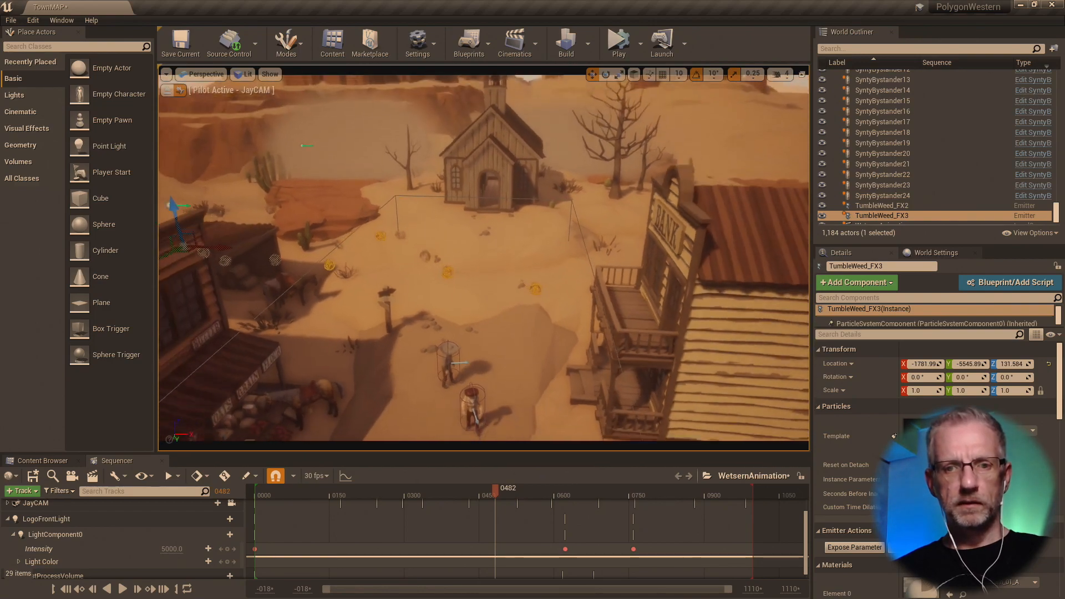
- Search the placeable actors for "wind" and place a Wind Directional Source beside the locomotive
right_drag(483, 258, 560, 253)
mouse_move(405, 375)
right_down()
mouse_move(393, 373)
mouse_move(405, 375)
right_up()
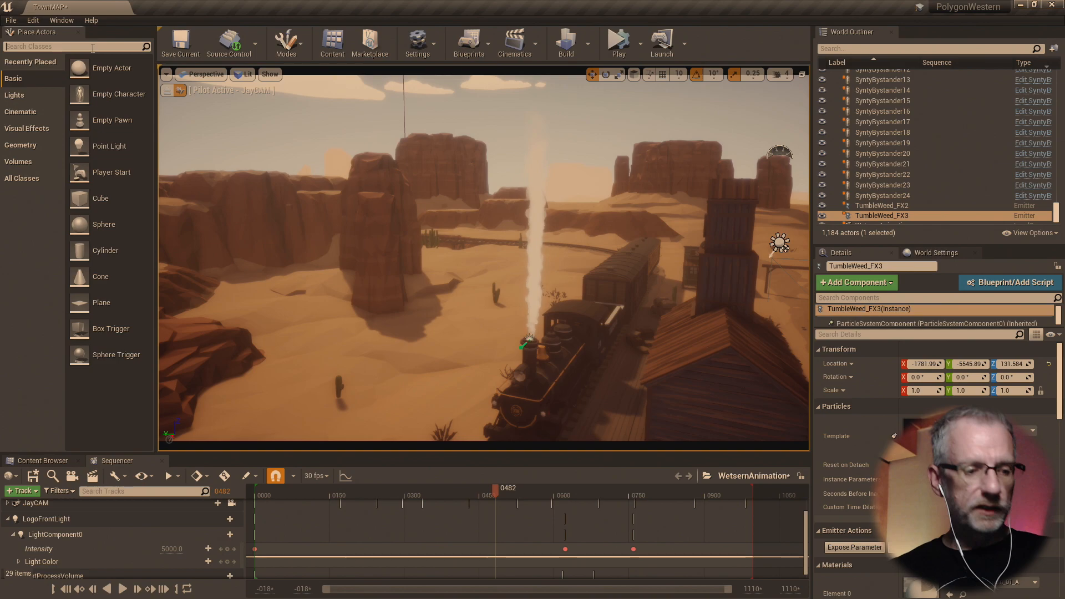
text(wind)
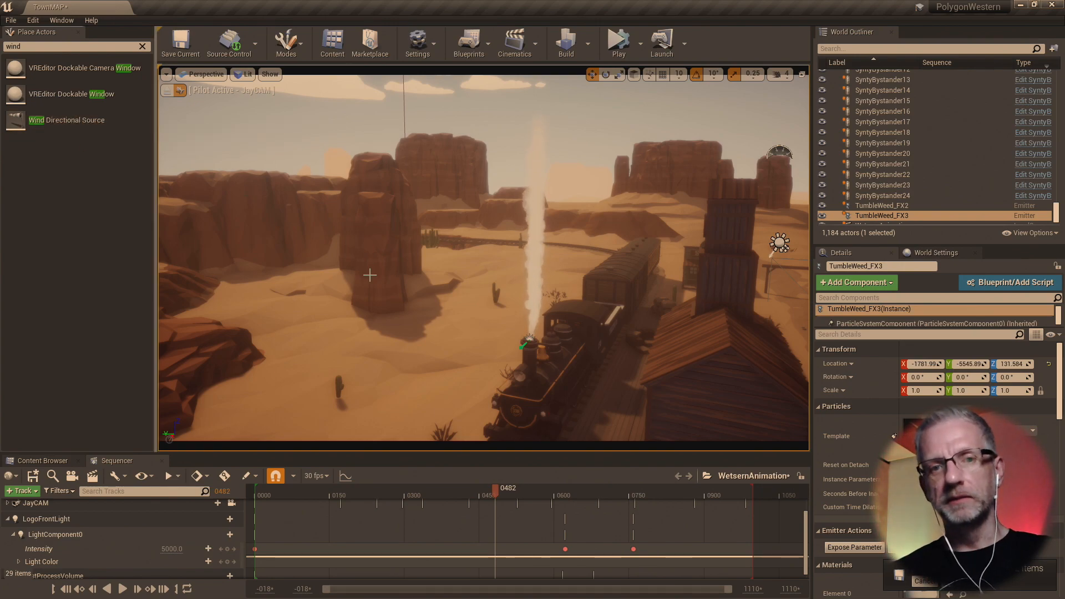
right_drag(484, 258, 344, 276)
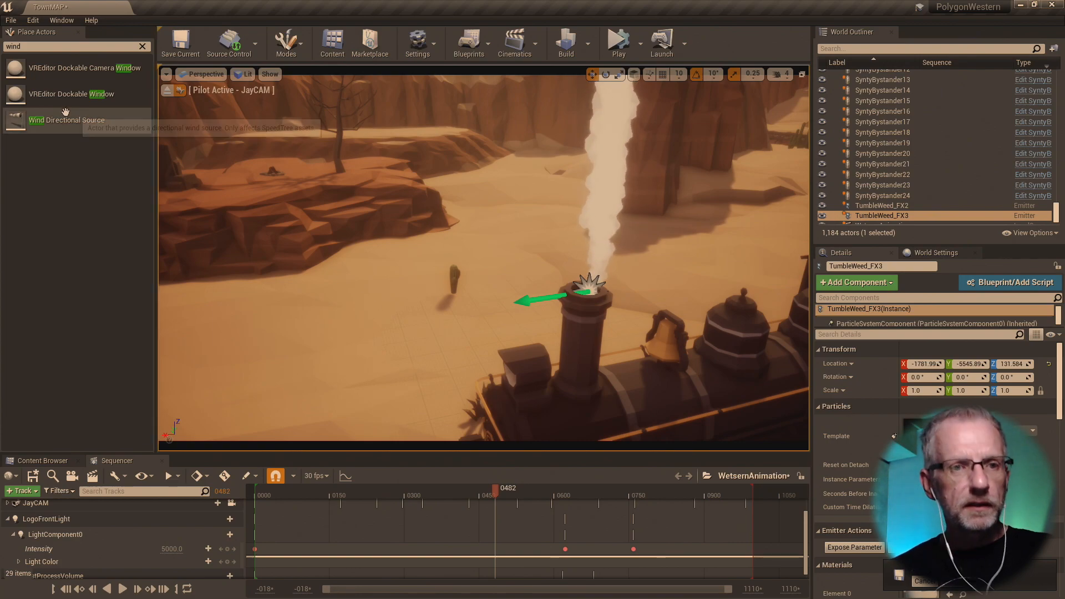
drag(70, 122, 329, 276)
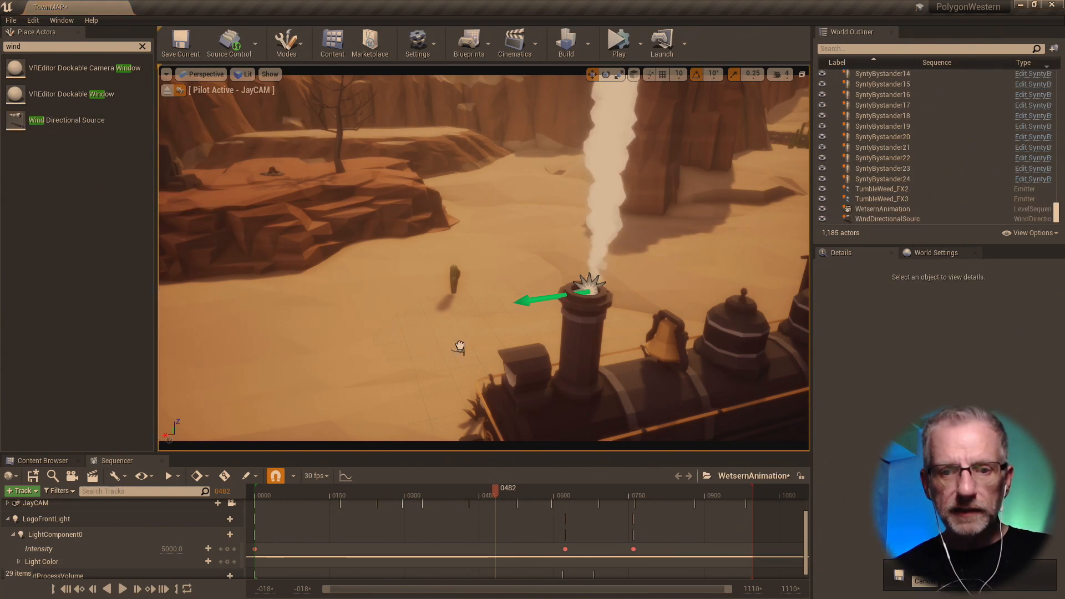
- Move the wind source up in front of the locomotive's smokestack, to about X 974, Y 1803, Z 516
drag(466, 336, 465, 337)
mouse_move(466, 337)
right_down()
mouse_move(504, 324)
mouse_move(521, 336)
mouse_move(440, 332)
mouse_move(463, 336)
right_up()
drag(222, 391, 436, 400)
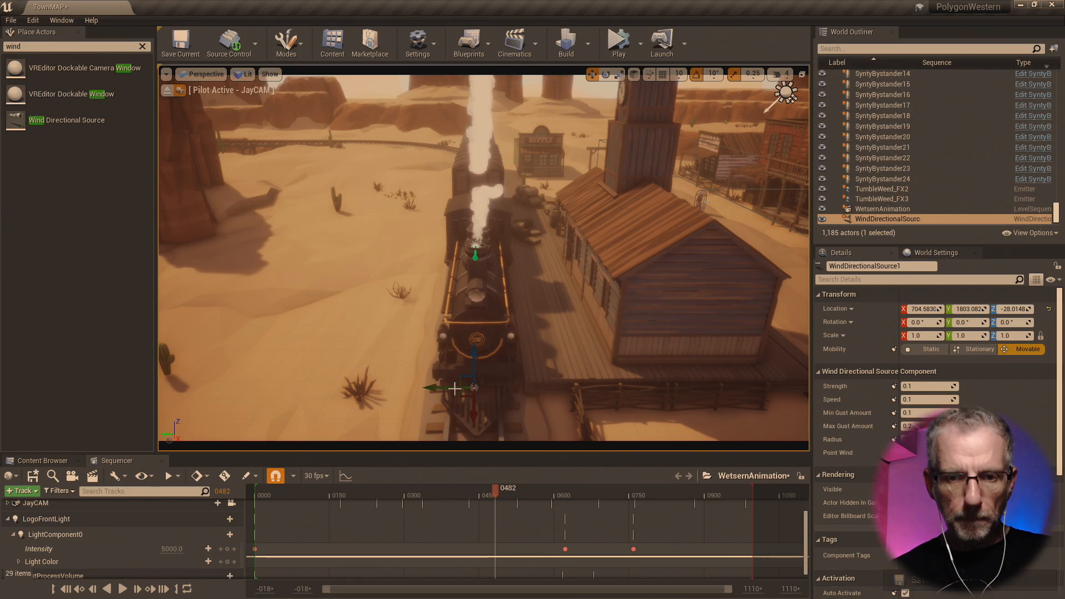
drag(483, 200, 482, 202)
right_drag(483, 201, 463, 258)
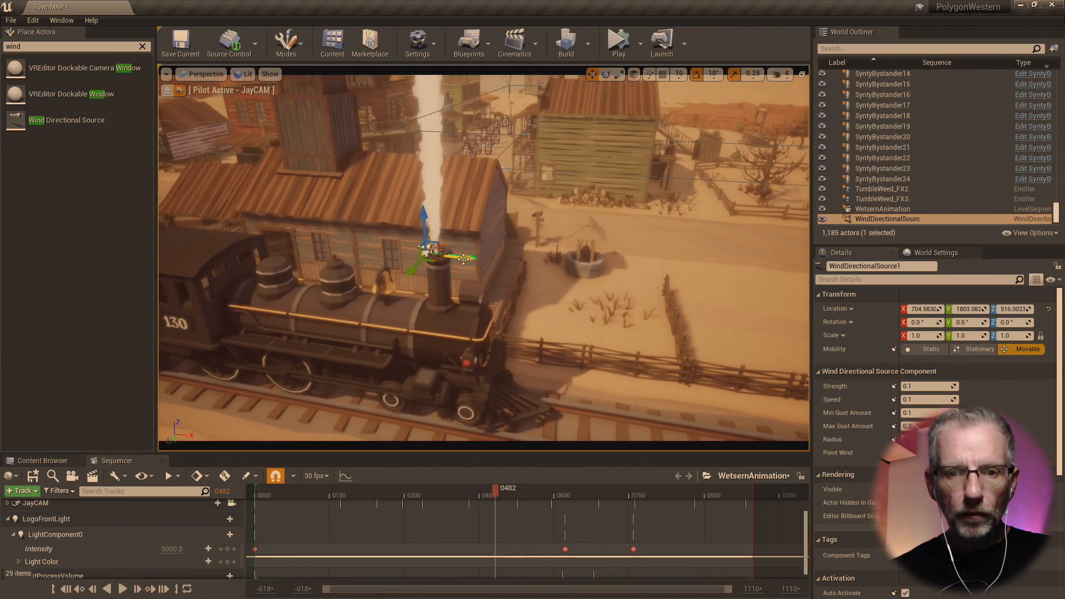
drag(463, 259, 527, 259)
right_drag(527, 258, 438, 258)
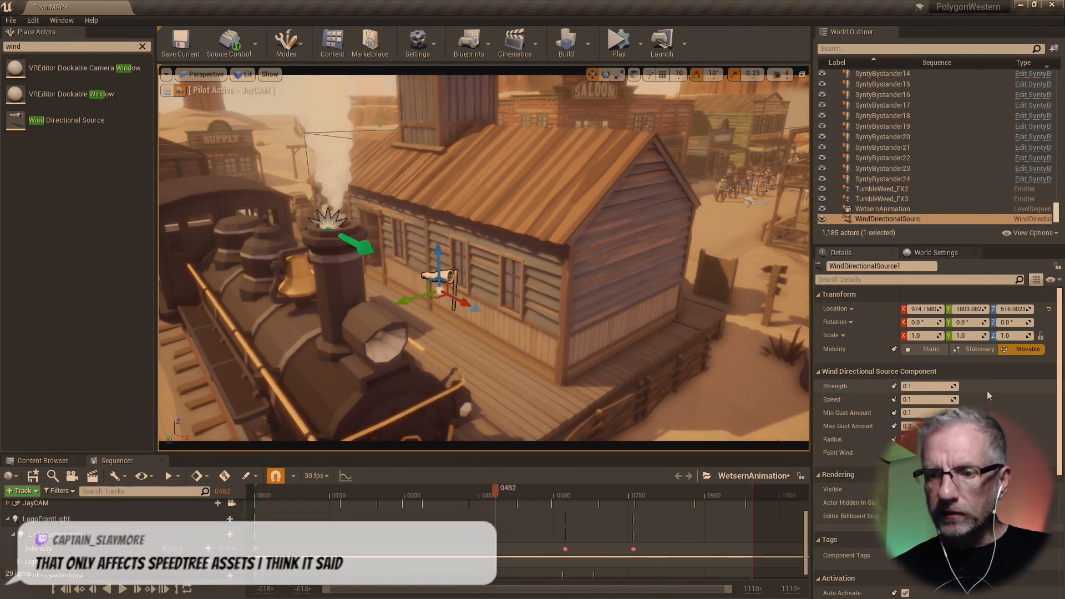
- Set the wind source's strength to 100 and its speed to 10
click(929, 386)
text(100)
key(Return)
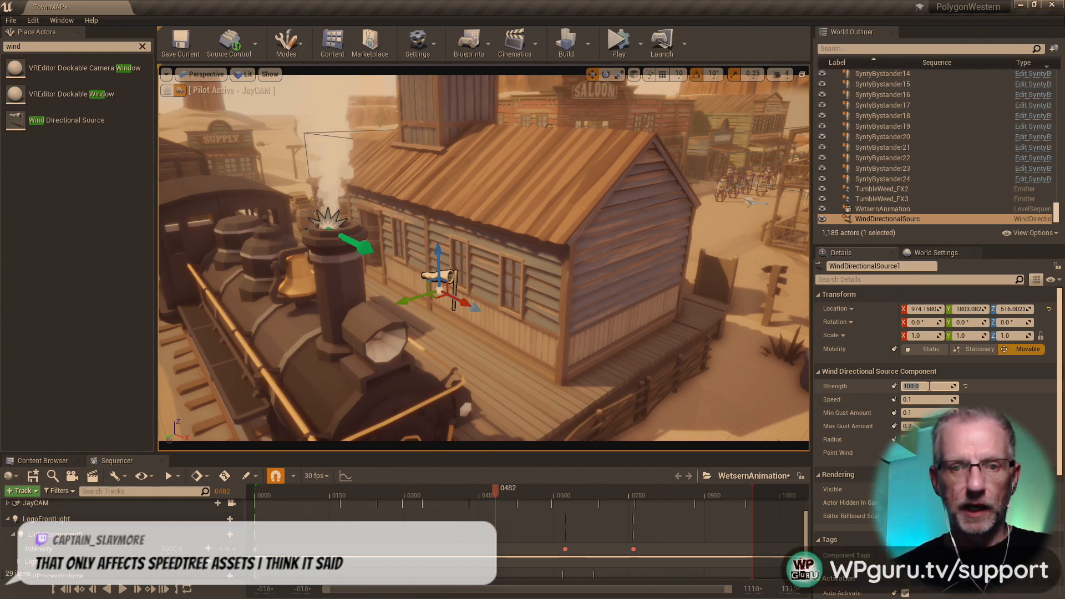
right_drag(625, 271, 531, 218)
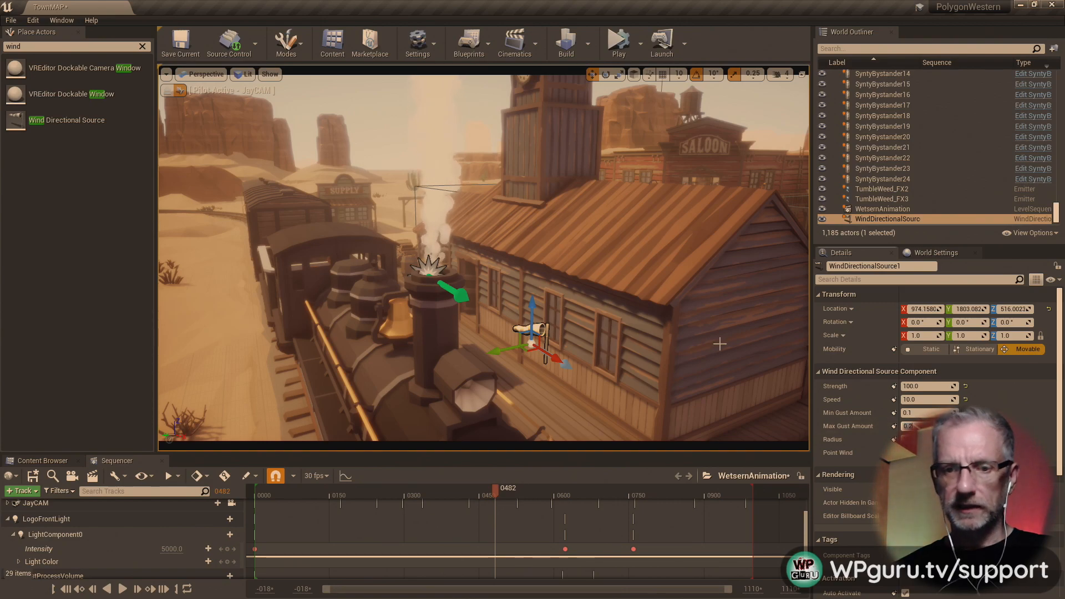
- Raise the wind source and centre it on the smoke column, at about X 974, Y 1792, Z 585
drag(531, 308, 510, 223)
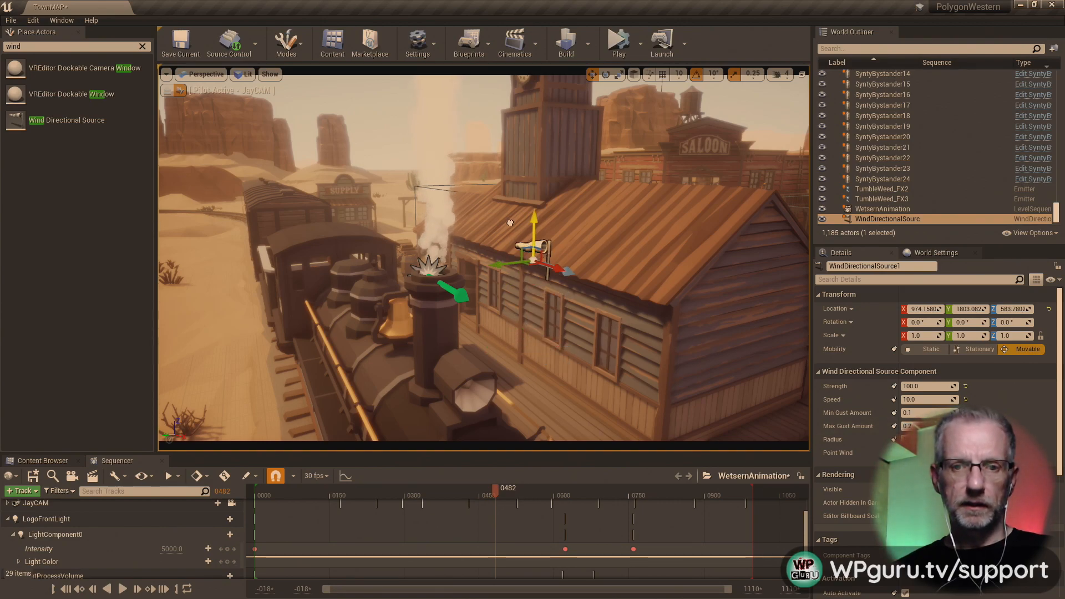
right_drag(417, 289, 338, 265)
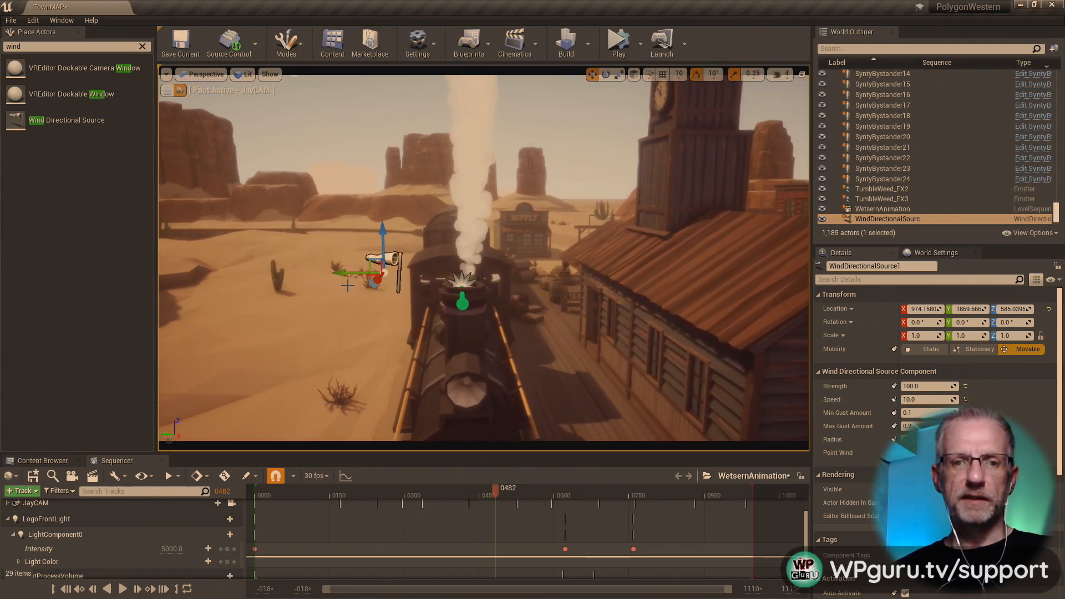
drag(347, 275, 431, 280)
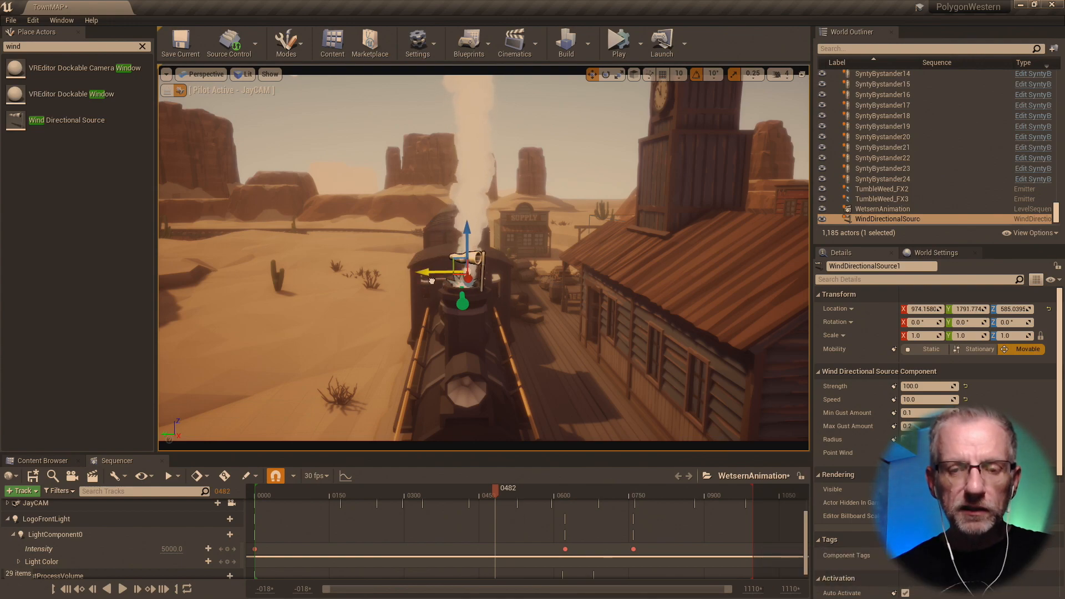
- Rotate the wind source about its vertical axis to -180 degrees so it faces the locomotive's smoke column
right_drag(467, 277, 678, 262)
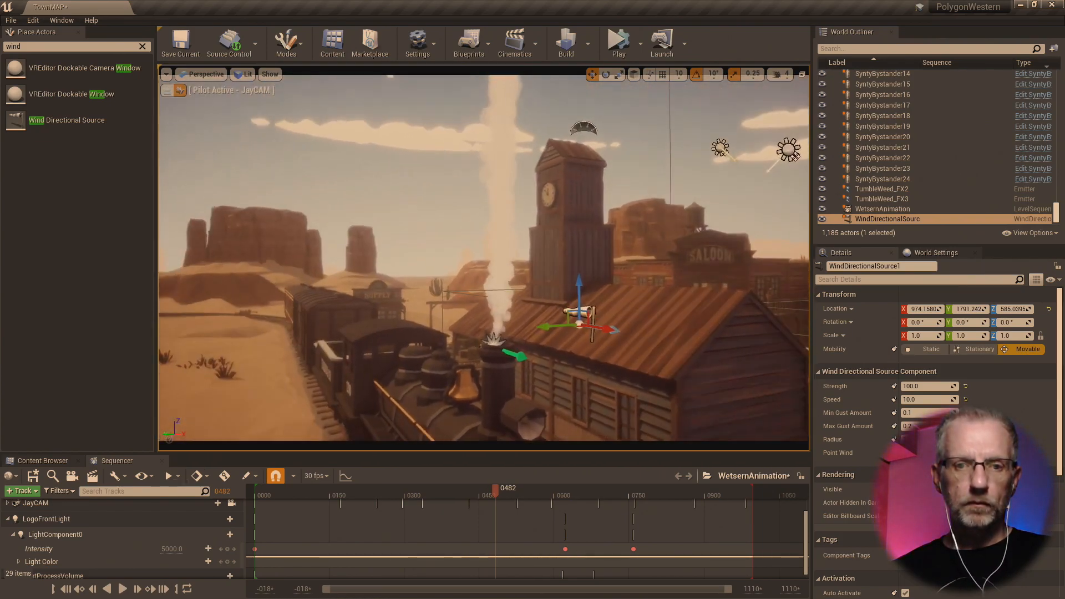
mouse_move(483, 267)
right_down()
mouse_move(441, 252)
mouse_move(377, 257)
mouse_move(506, 275)
mouse_move(496, 276)
right_up()
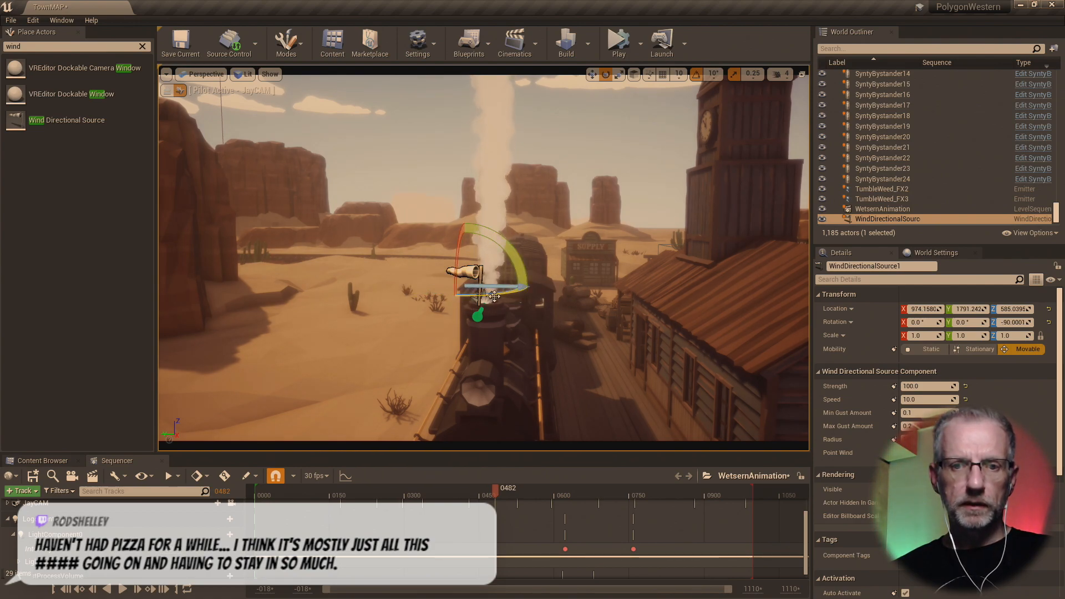
right_drag(494, 295, 492, 311)
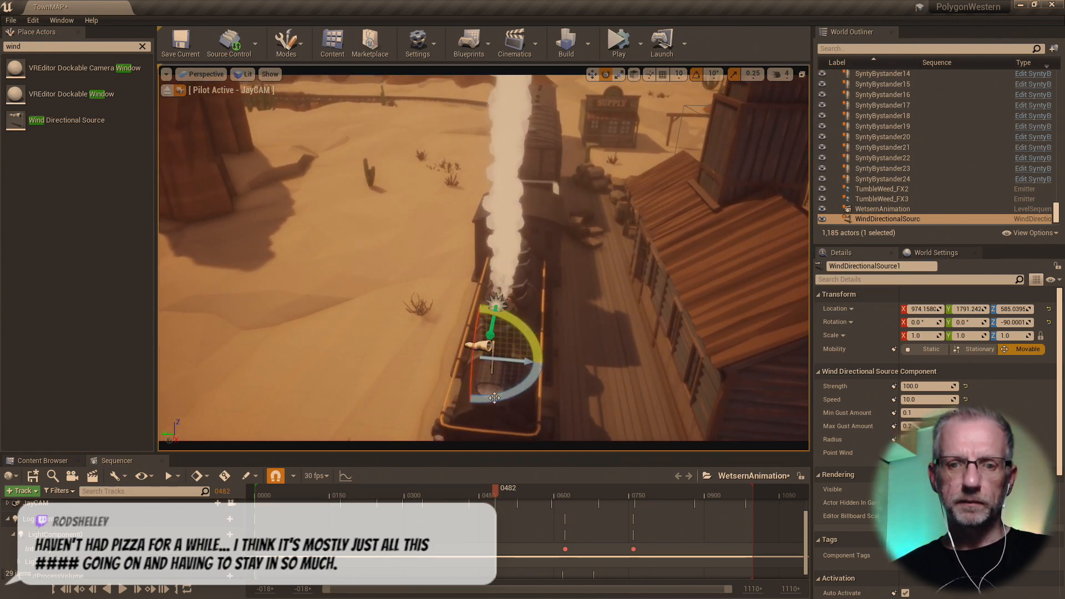
mouse_move(494, 398)
mouse_down()
mouse_move(468, 397)
mouse_move(503, 398)
mouse_up()
right_drag(503, 398, 584, 404)
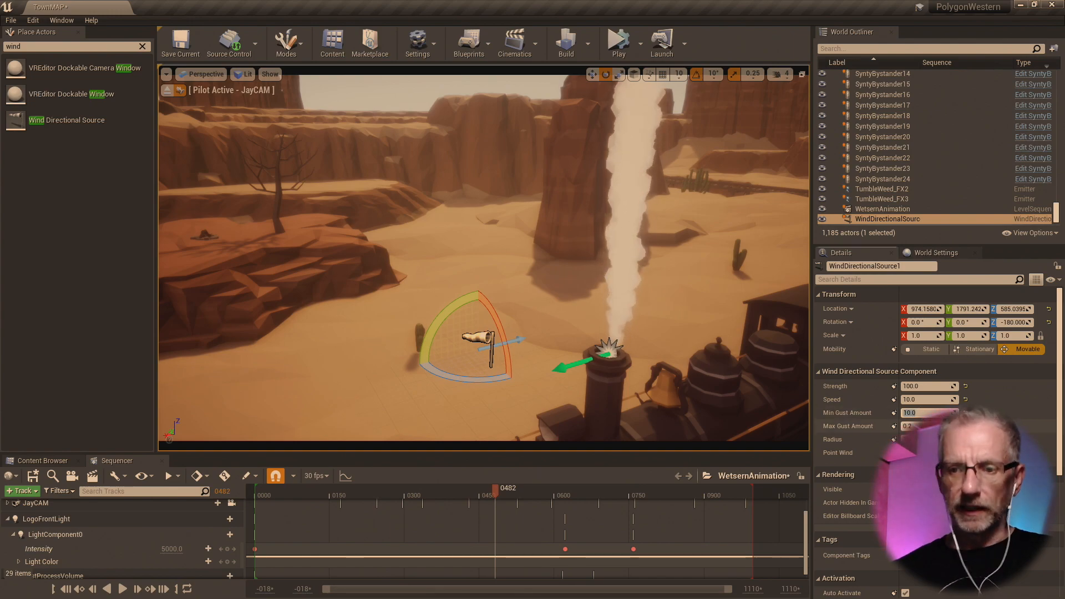
- Set the wind source's gust amounts to 10 minimum and 100 maximum, and move it closer to the smoke, to about X 798
text(100)
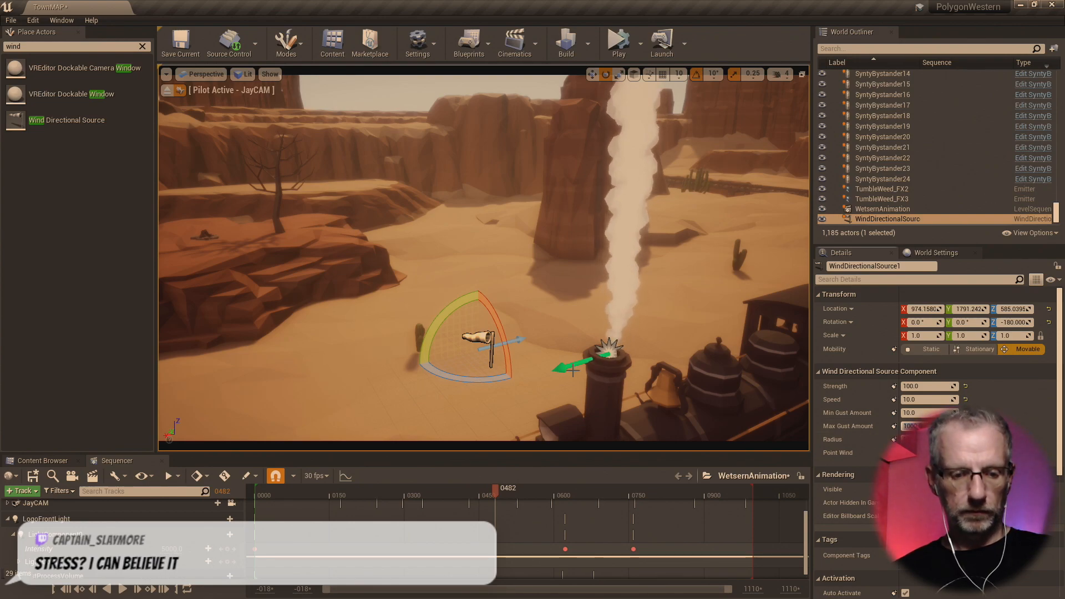
click(886, 218)
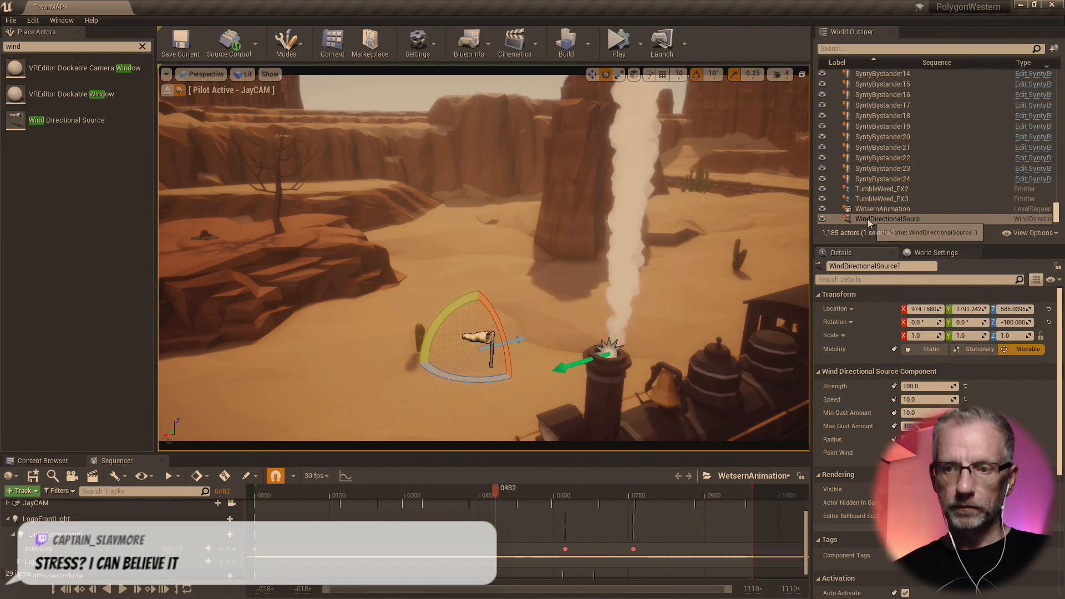
key(w)
drag(515, 342, 615, 318)
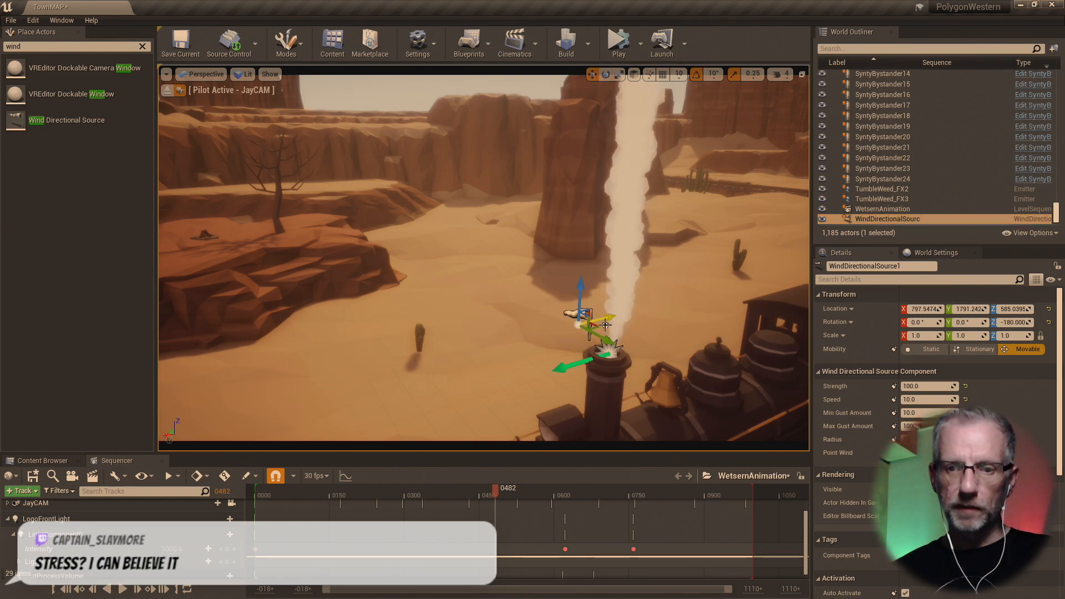
right_drag(623, 320, 671, 315)
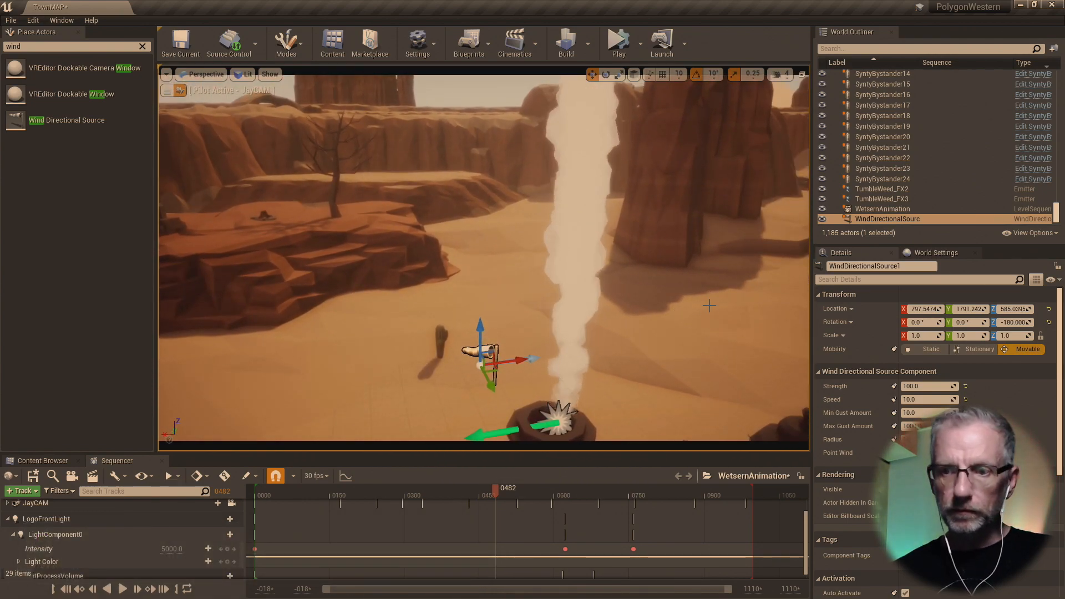
- Filter the scene's actors by "win" and simulate the level with the view released from the JayCAM camera
click(901, 48)
text(win)
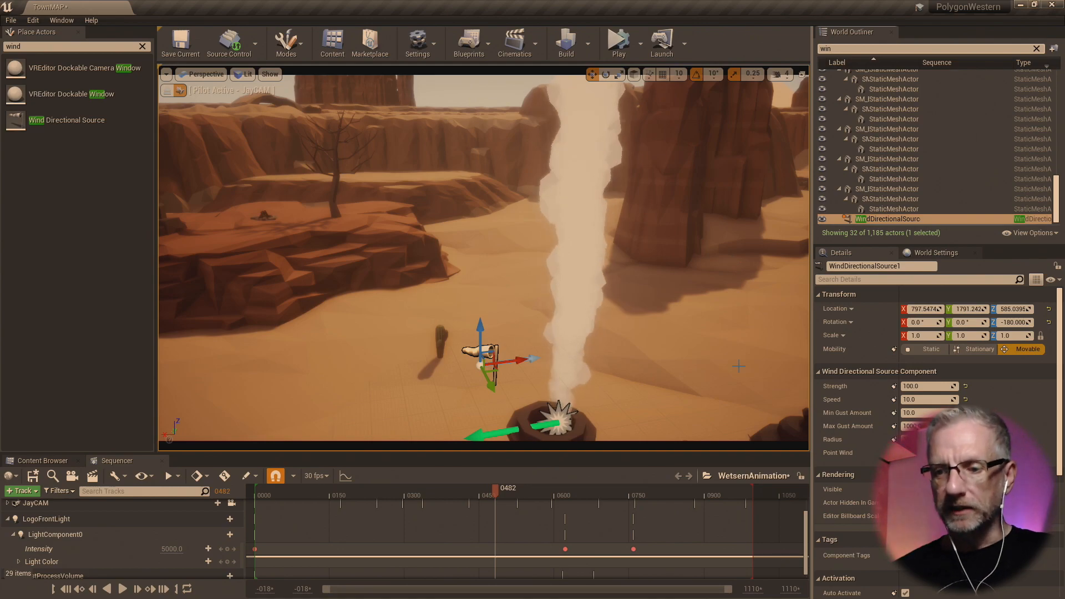
click(640, 44)
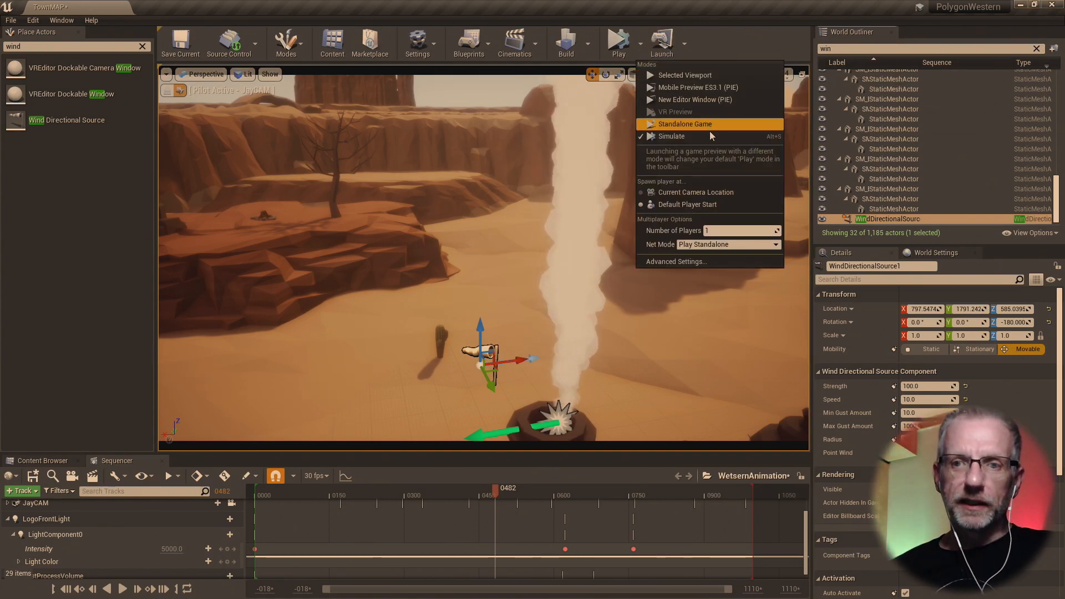
click(725, 42)
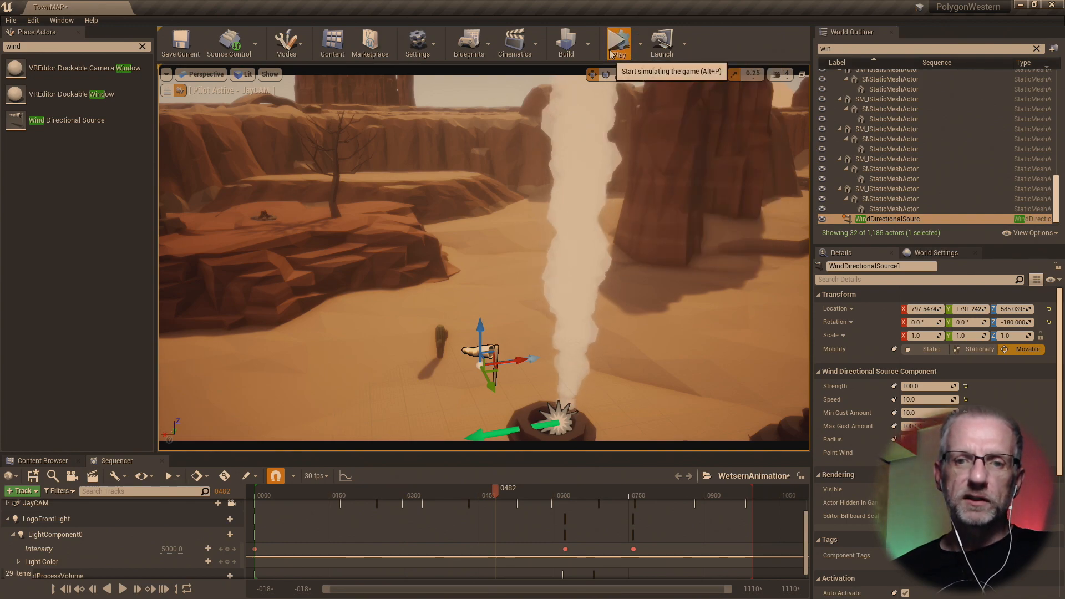
click(618, 45)
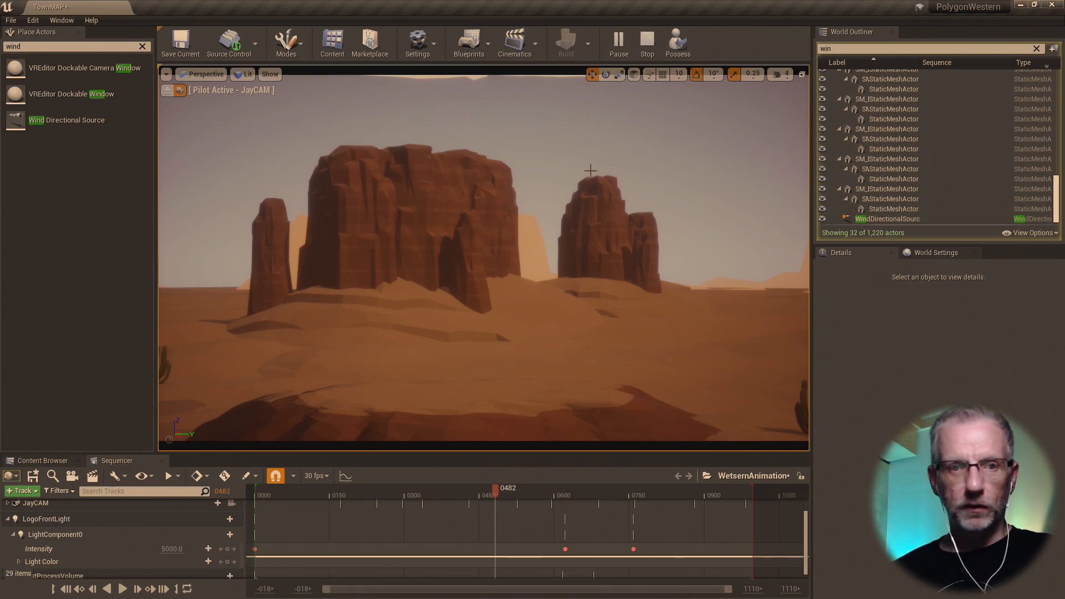
click(180, 90)
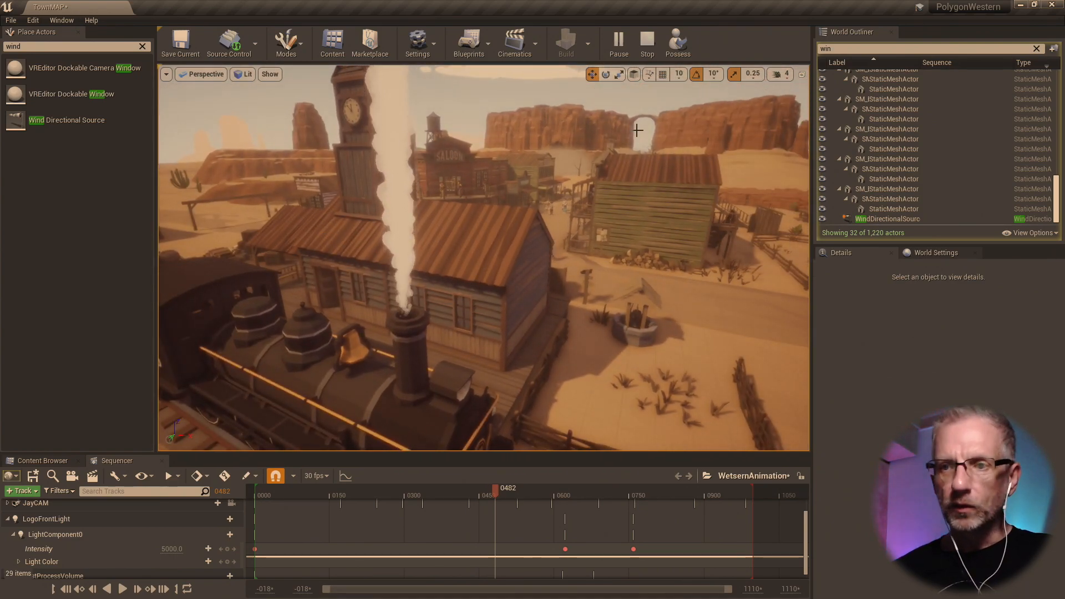
- Move the wind source back and forth through the smoke during the simulation, ending at about X 858
click(924, 218)
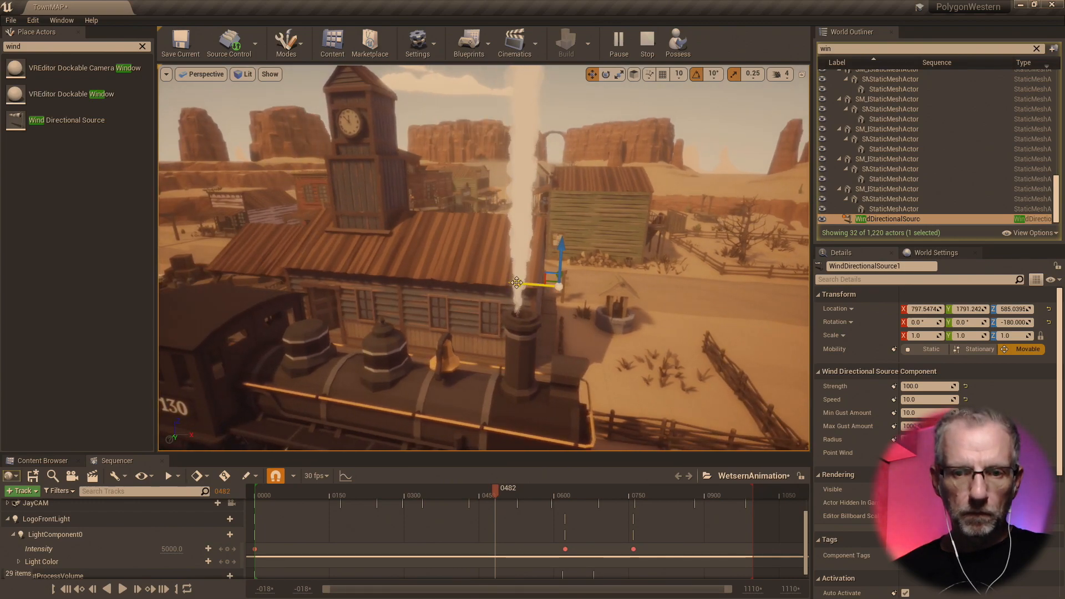
drag(577, 292, 607, 295)
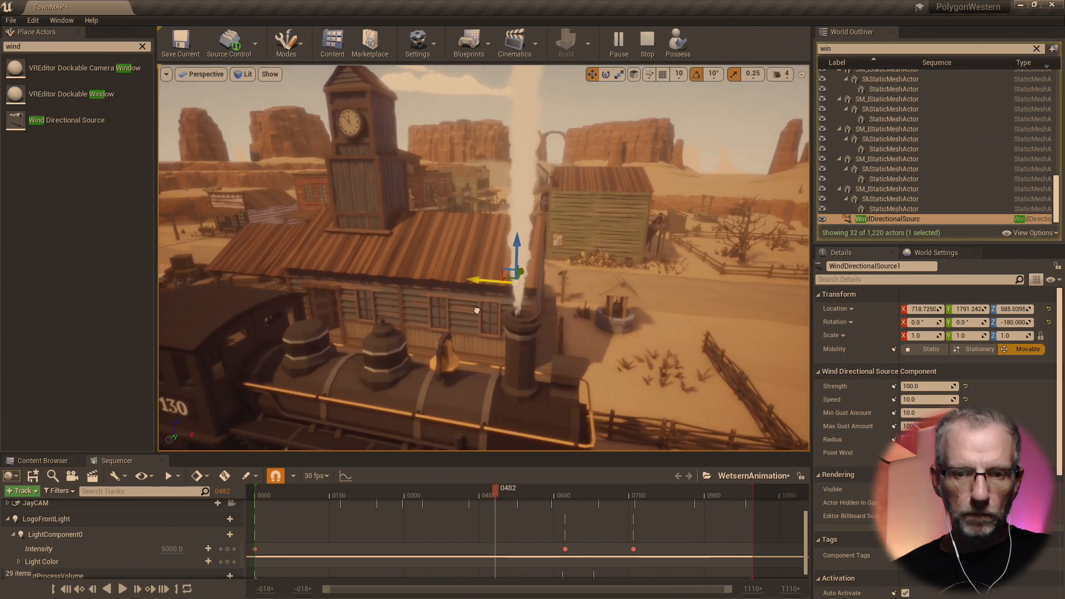
drag(496, 317, 548, 325)
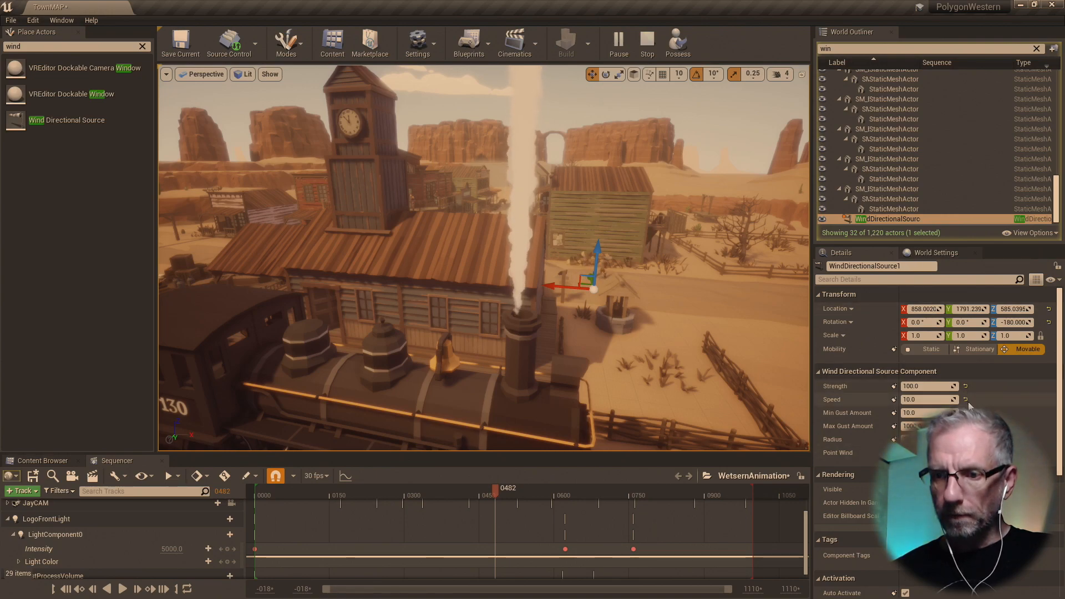
- Raise the simulated wind source's strength to 1000 and reposition it to about X 831, Y 1811
click(920, 386)
text(10)
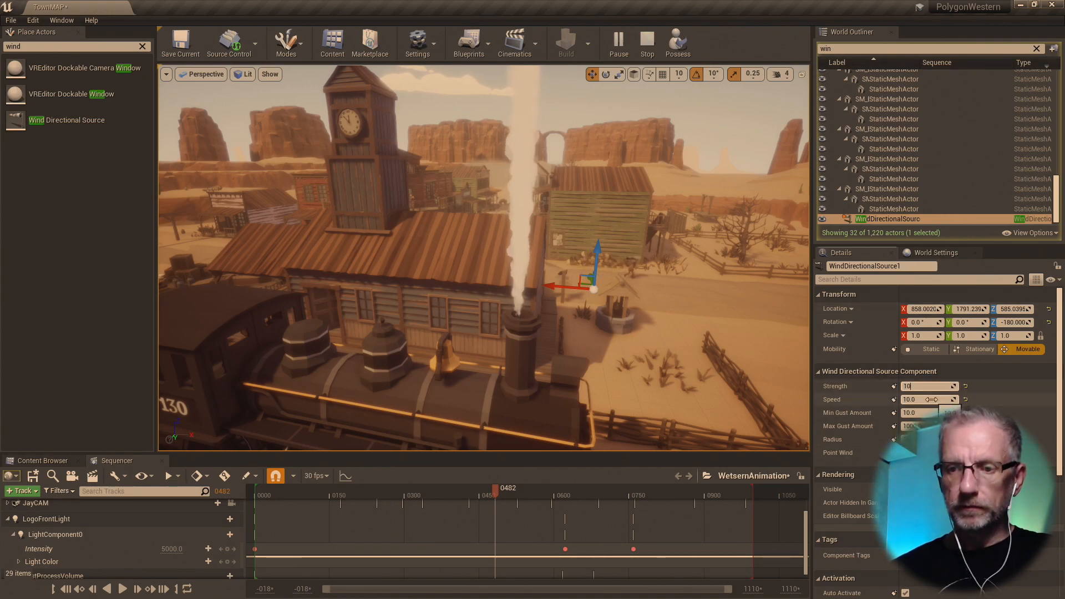
key(Return)
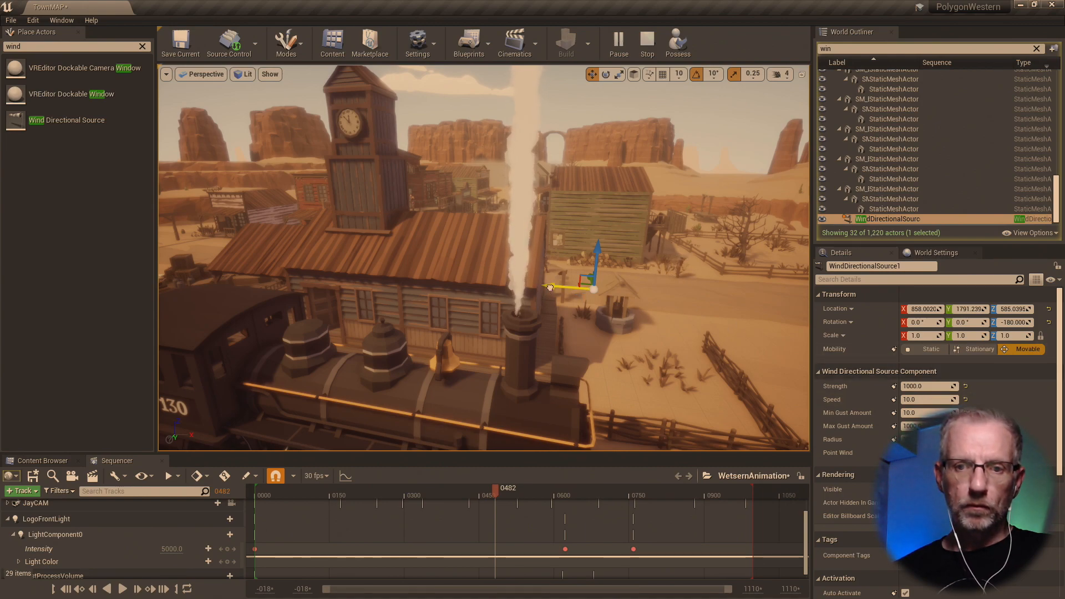
drag(468, 289, 533, 295)
right_drag(627, 290, 616, 269)
mouse_move(539, 266)
mouse_down()
mouse_move(447, 288)
mouse_move(540, 265)
mouse_move(499, 282)
mouse_move(527, 275)
mouse_up()
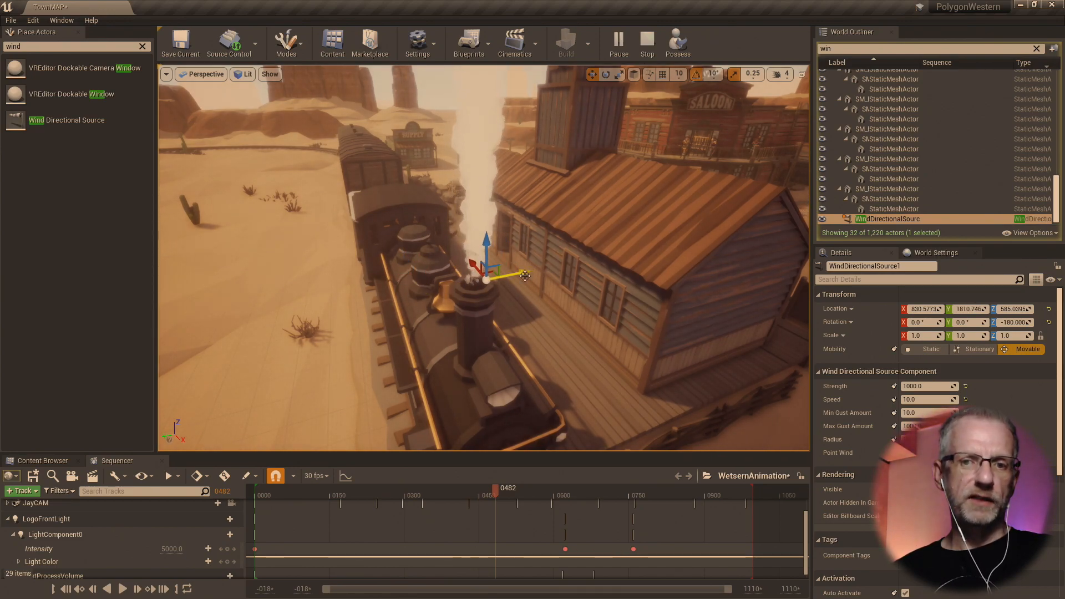
mouse_move(527, 275)
right_down()
mouse_move(599, 276)
mouse_move(521, 276)
right_up()
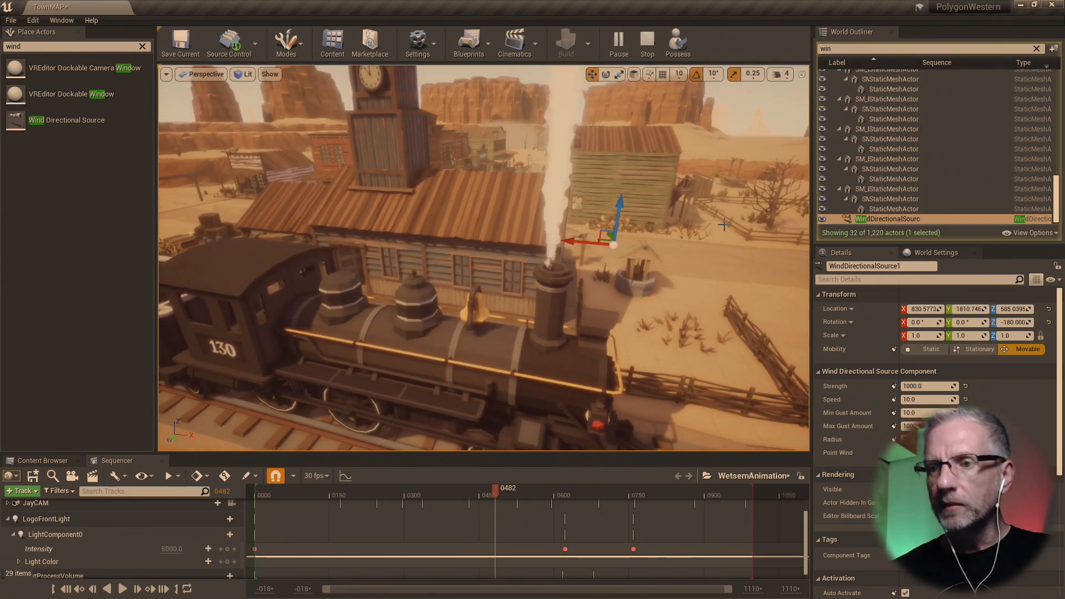
- Find the FX_Smoke_White emitter by searching the actors for "smo" and move it to about X 733
click(881, 48)
key(BackSpace)
key(BackSpace)
key(BackSpace)
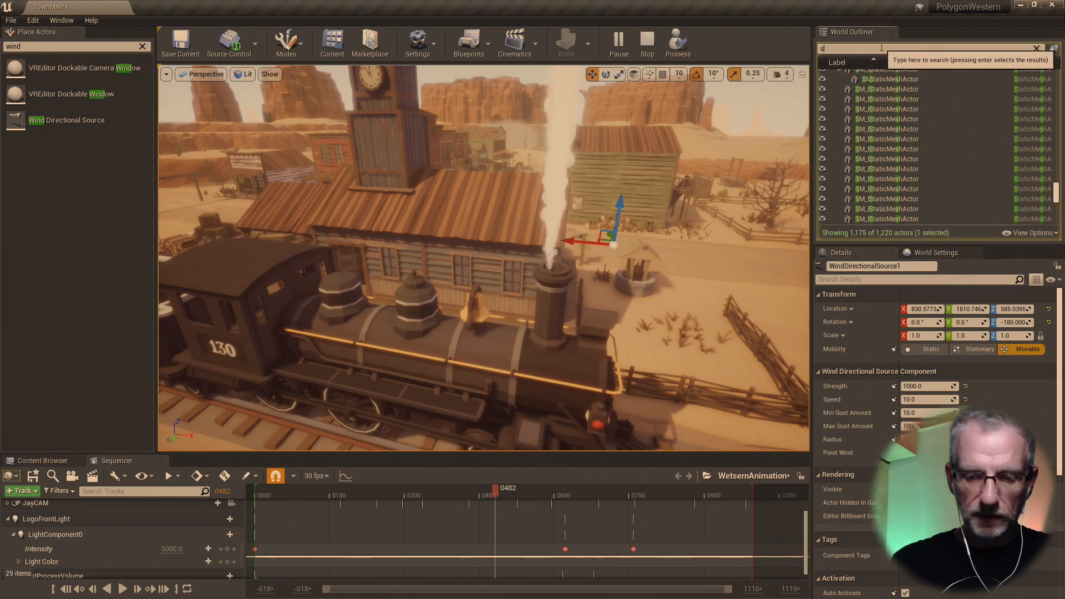
text(smo)
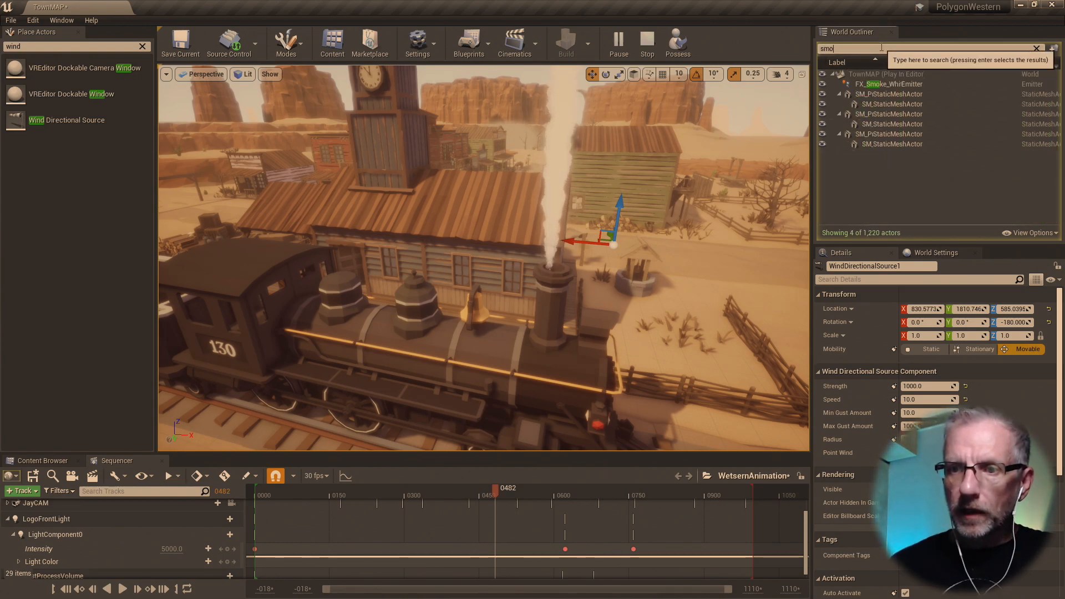
click(888, 84)
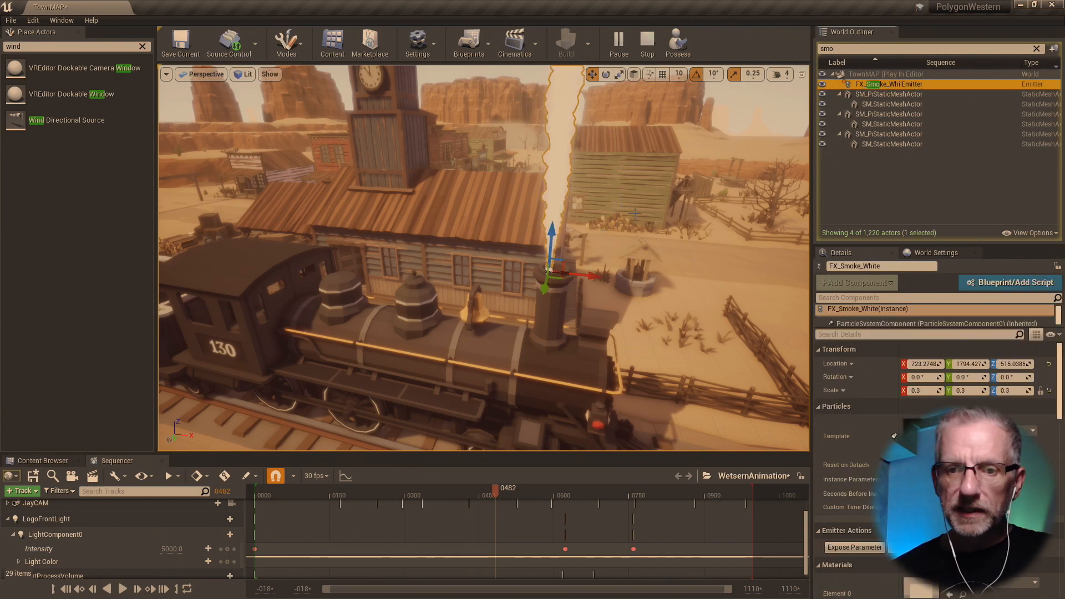
key(f)
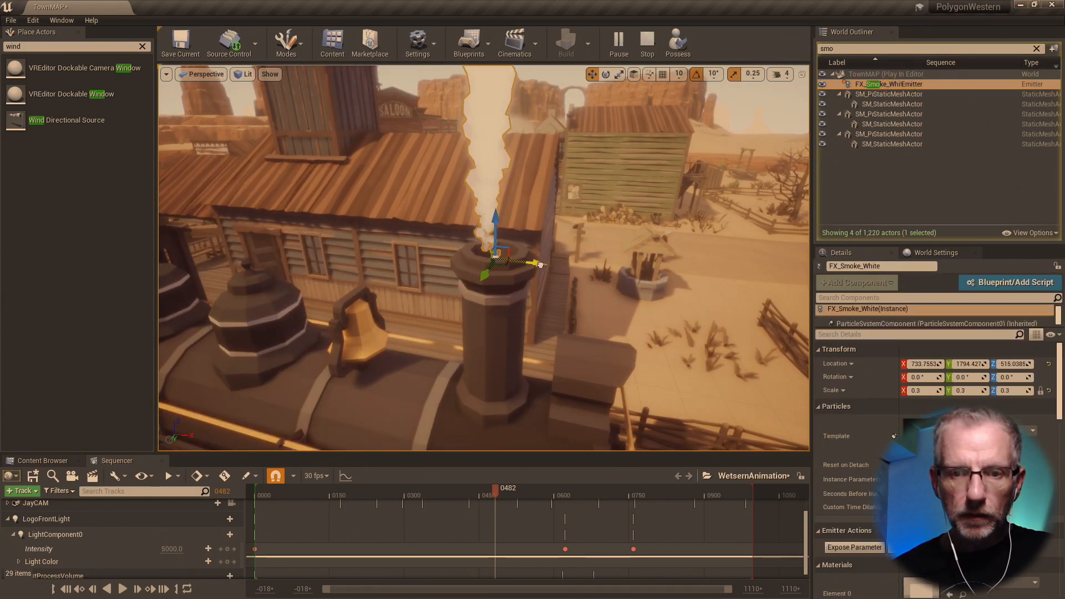
right_drag(539, 265, 783, 148)
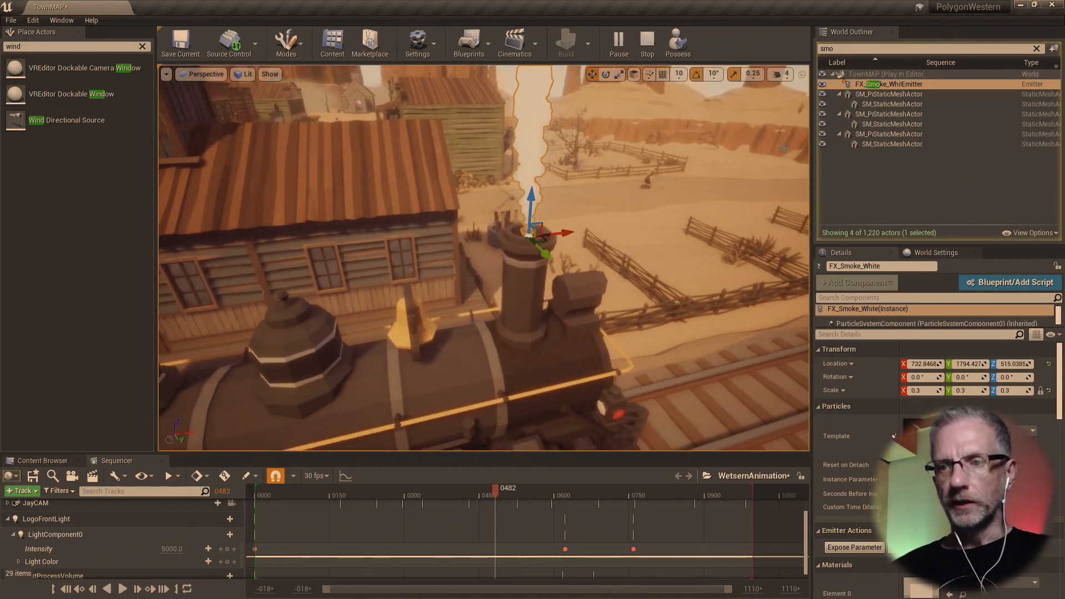
- Search the actors for "wind" and move the wind source away from the smokestack to about X 862
click(1036, 49)
text(wind)
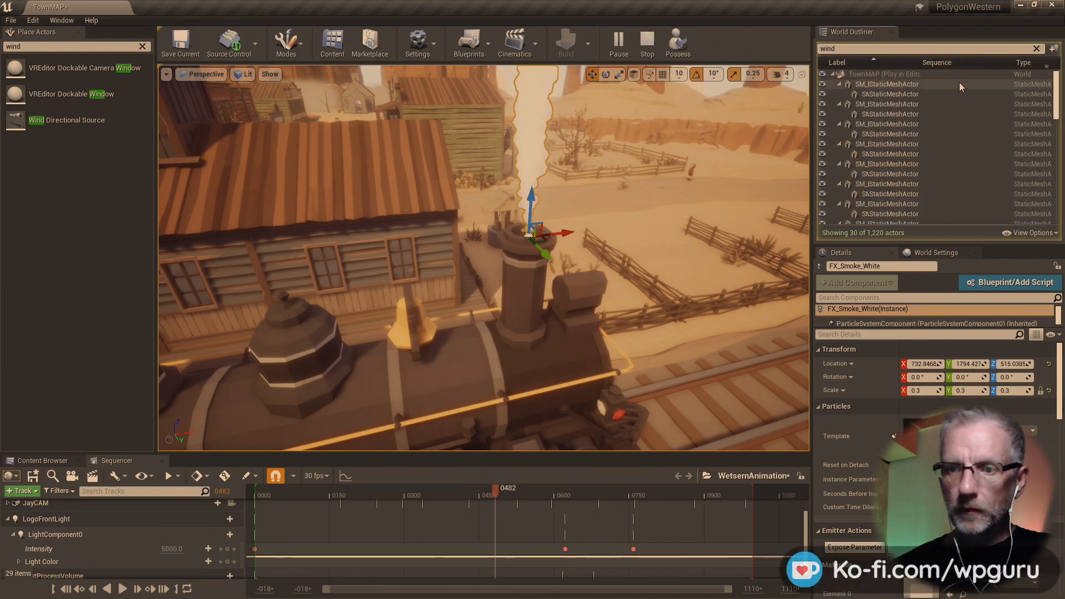
scroll(959, 82, down, 5)
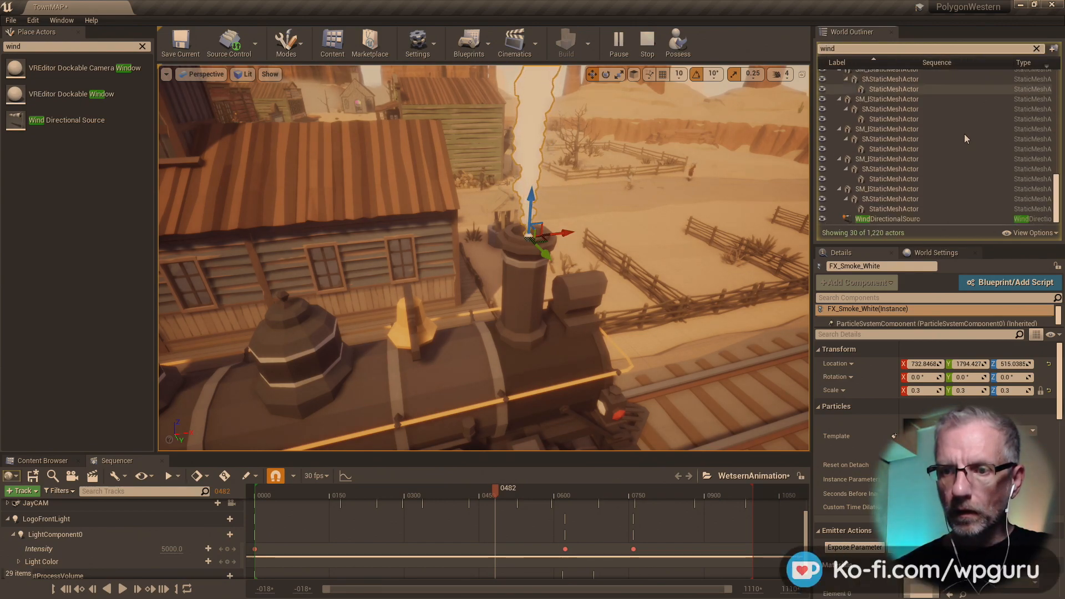
click(962, 219)
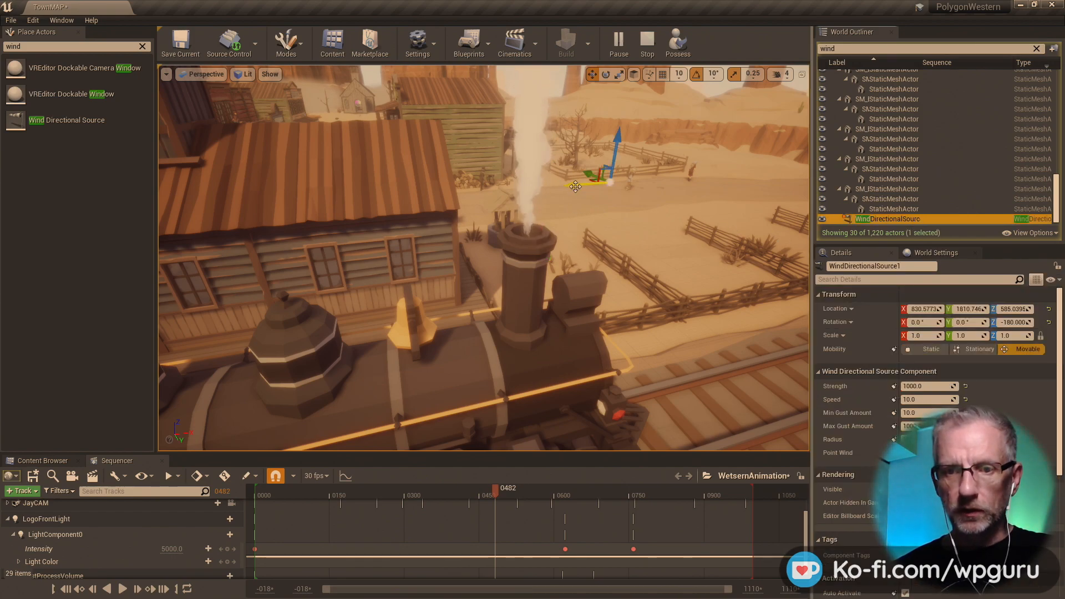
mouse_move(575, 187)
mouse_down()
mouse_move(421, 191)
mouse_move(580, 183)
mouse_up()
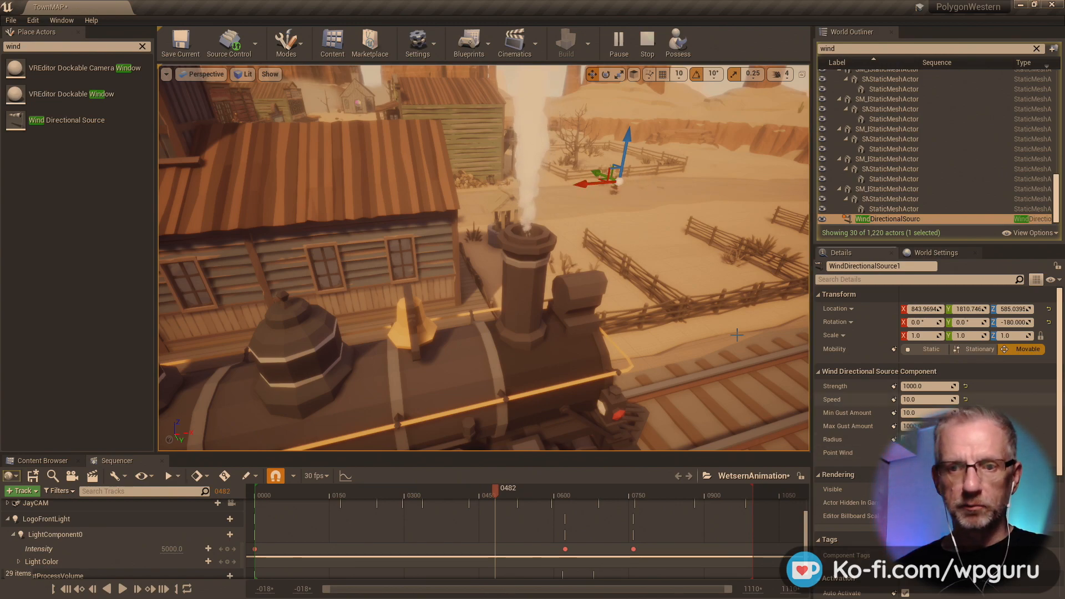
drag(584, 187, 533, 203)
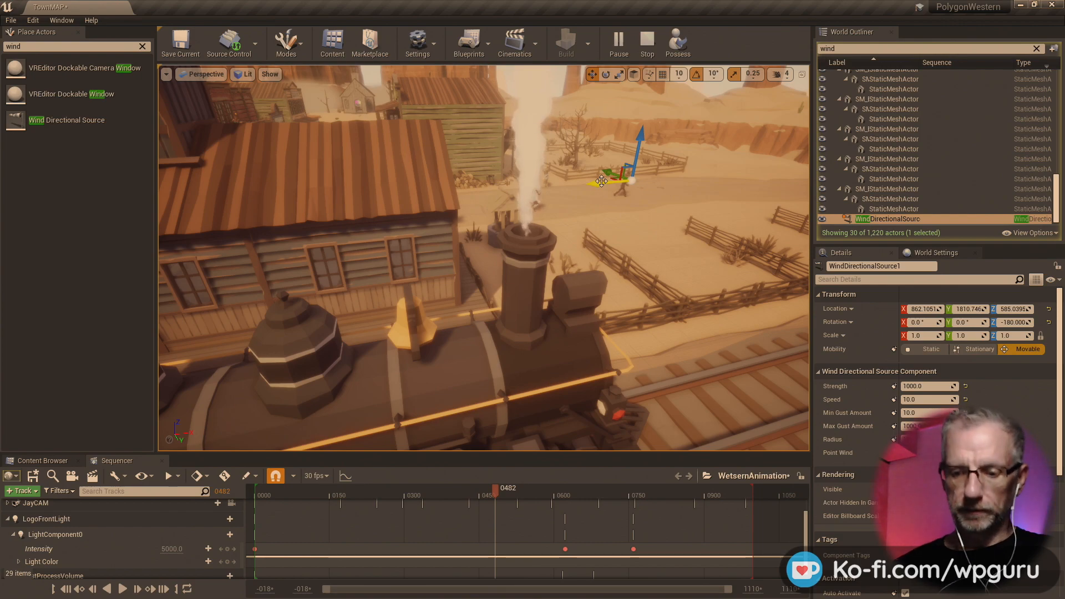
- Delete the wind source from the running simulation and examine the smoke column without it
key(Delete)
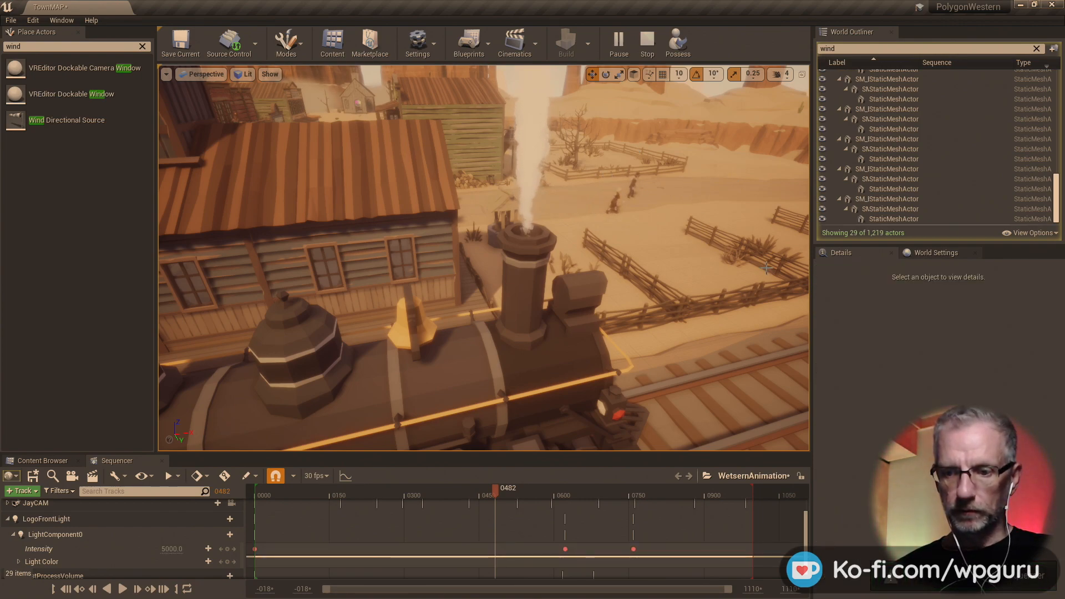
right_drag(577, 288, 515, 307)
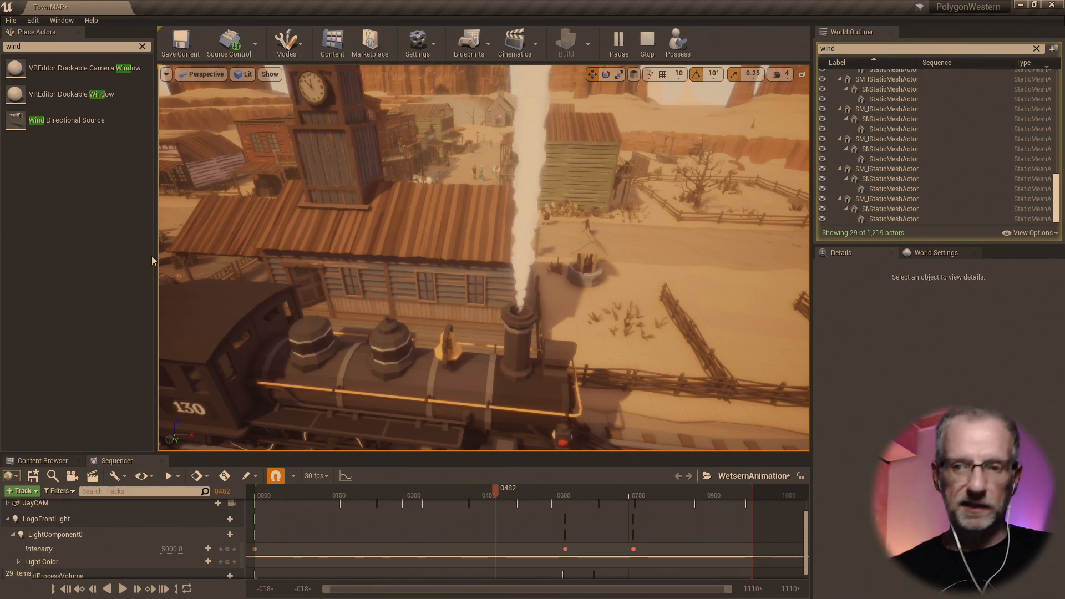
- Move the sequence playhead to frame 91 and delete the wind directional source beside the train's smokestack from the level
drag(495, 495, 448, 491)
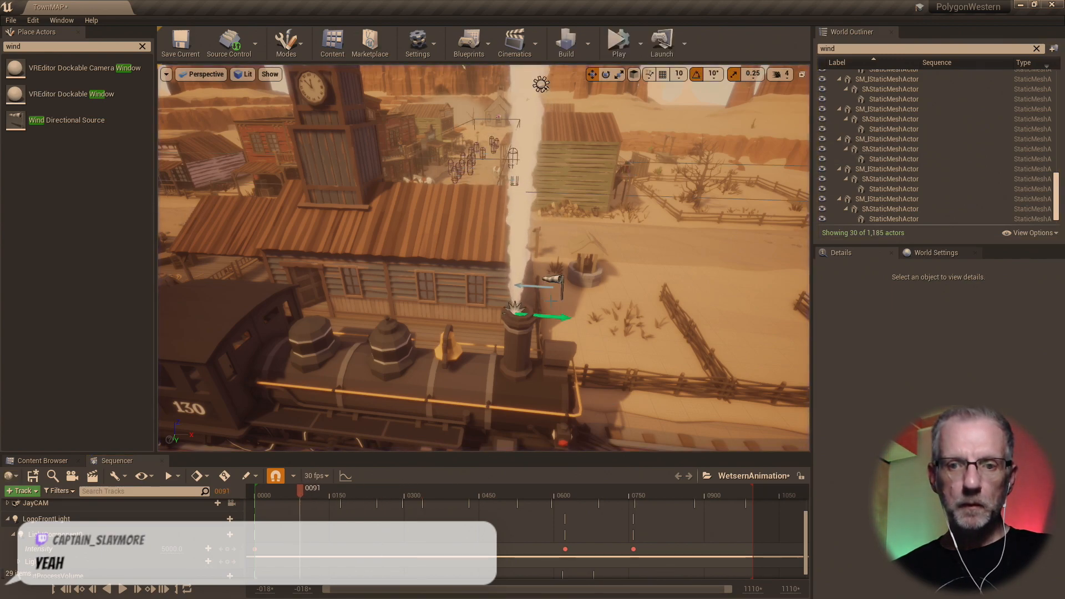
key(w)
right_drag(542, 333, 577, 325)
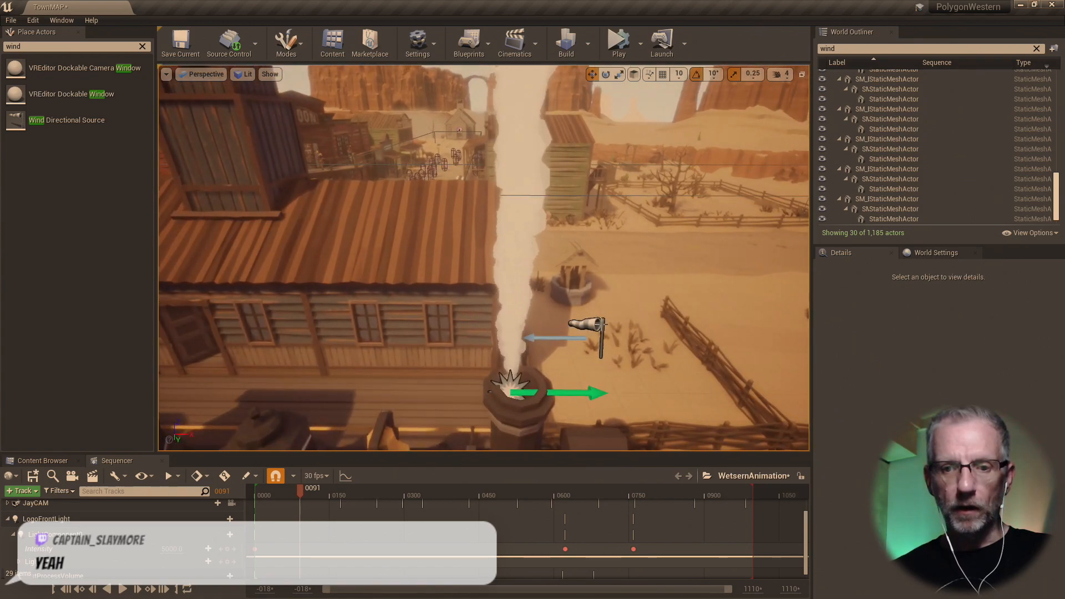
click(583, 326)
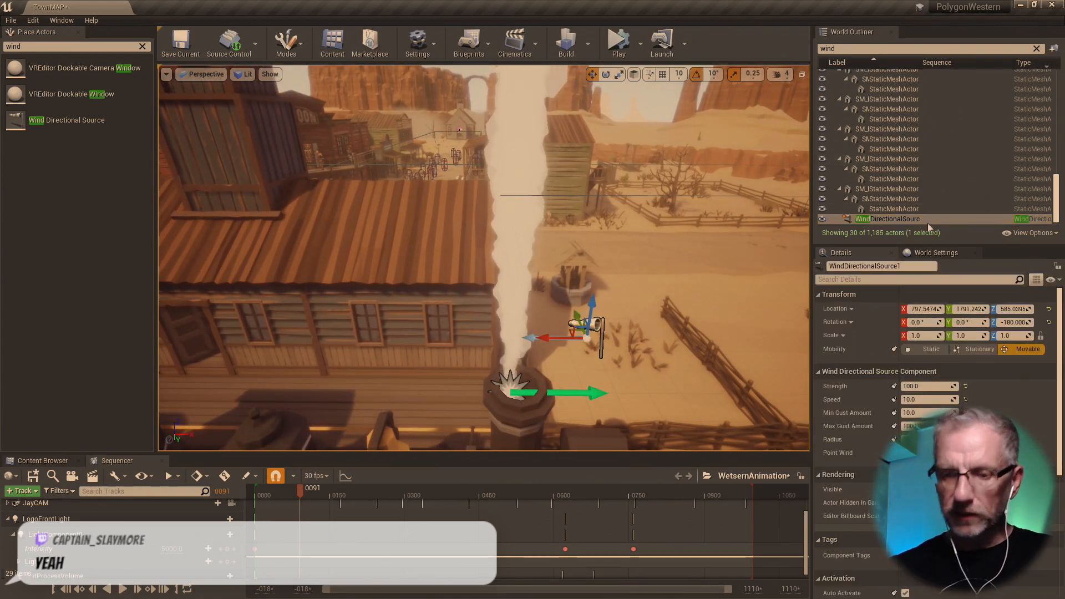
key(Delete)
key(s)
right_drag(484, 258, 448, 243)
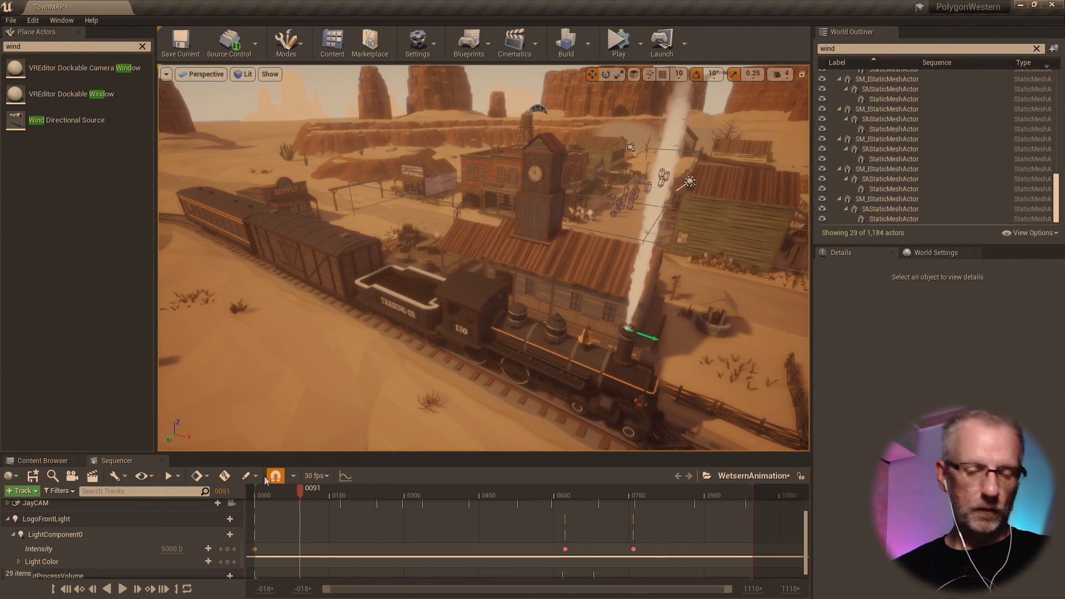
- Review the movie render settings for the WetsernAnimation sequence and start the capture, saving the TownMAP and WetsernAnimation assets
click(92, 477)
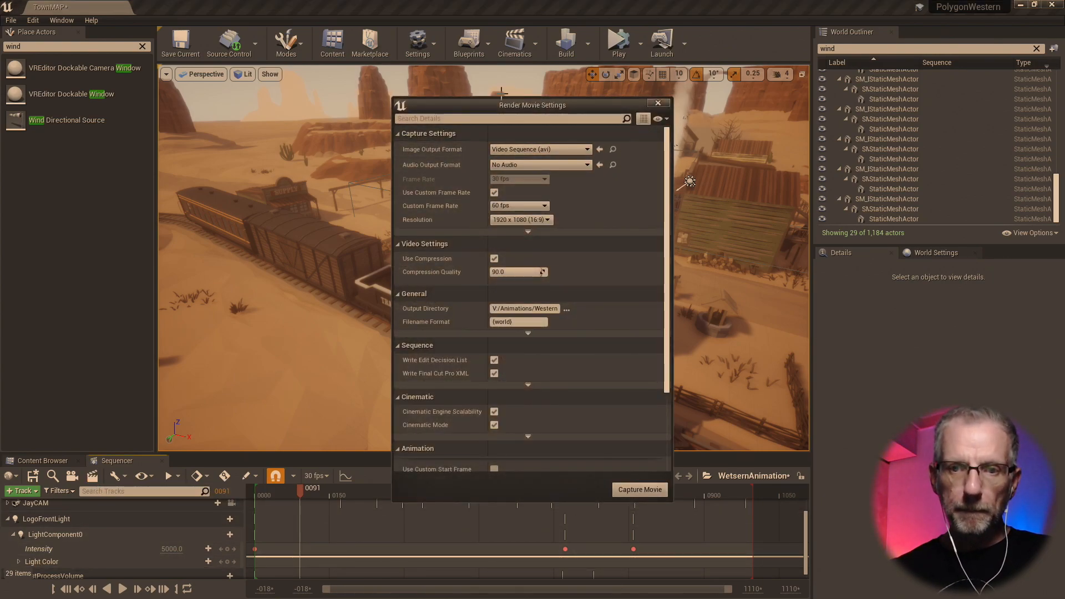
drag(487, 111, 186, 25)
scroll(282, 329, down, 5)
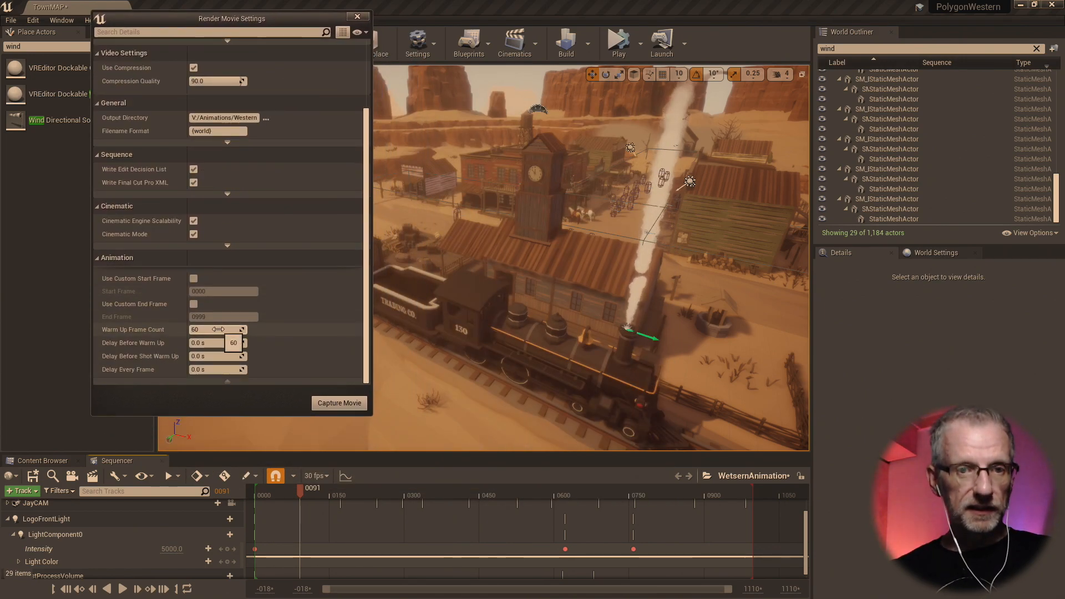
scroll(287, 256, up, 5)
scroll(287, 256, down, 5)
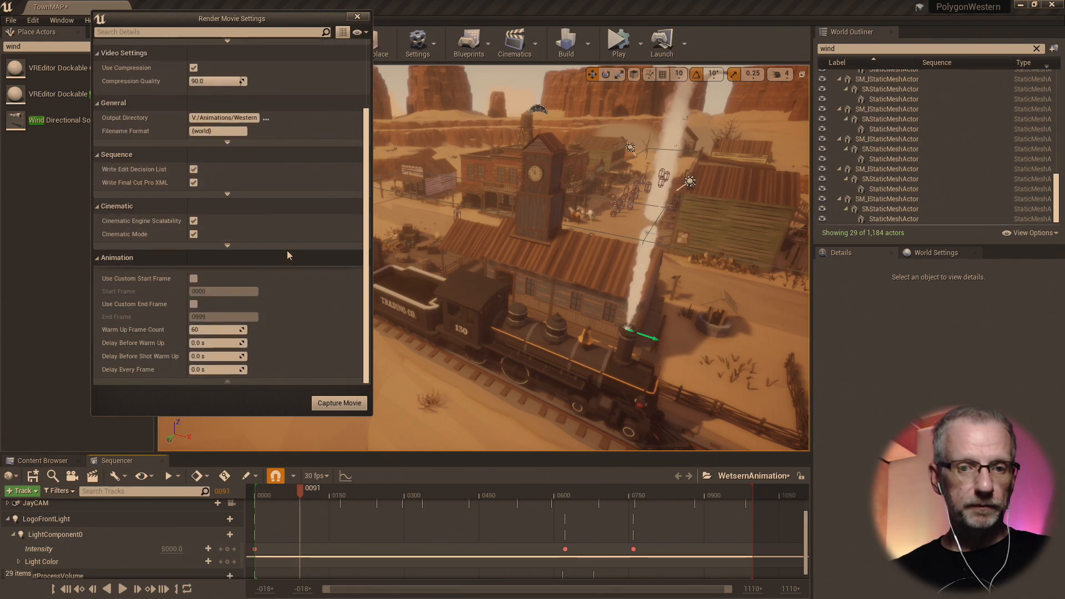
click(326, 405)
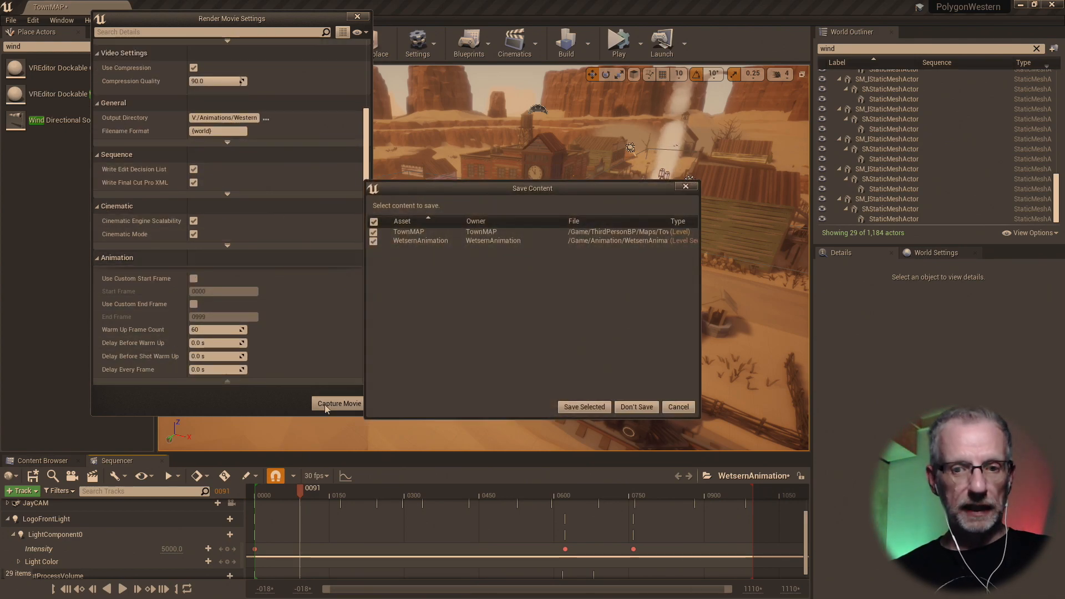
click(584, 407)
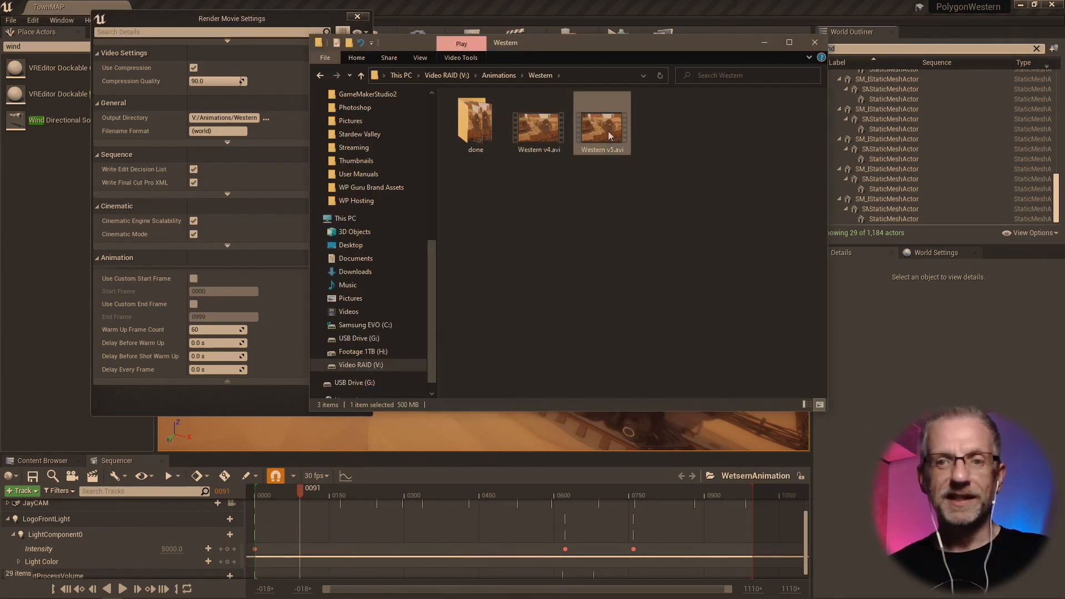
- Play the rendered Western v5.avi full screen in the video player and rewind it to examine the opening shot
double_click(608, 135)
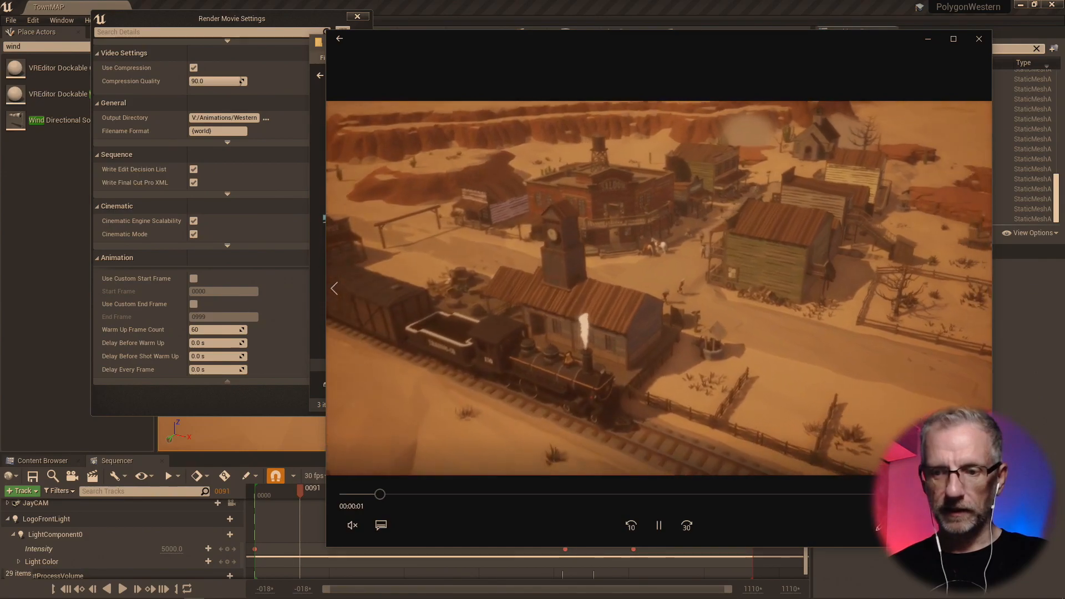
double_click(703, 430)
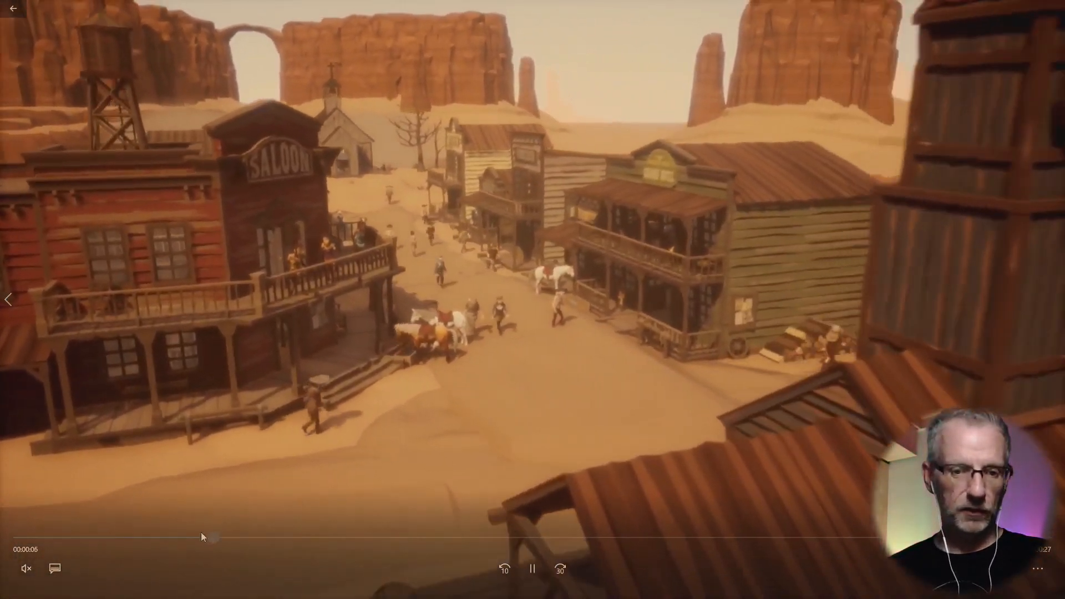
drag(200, 531, 30, 544)
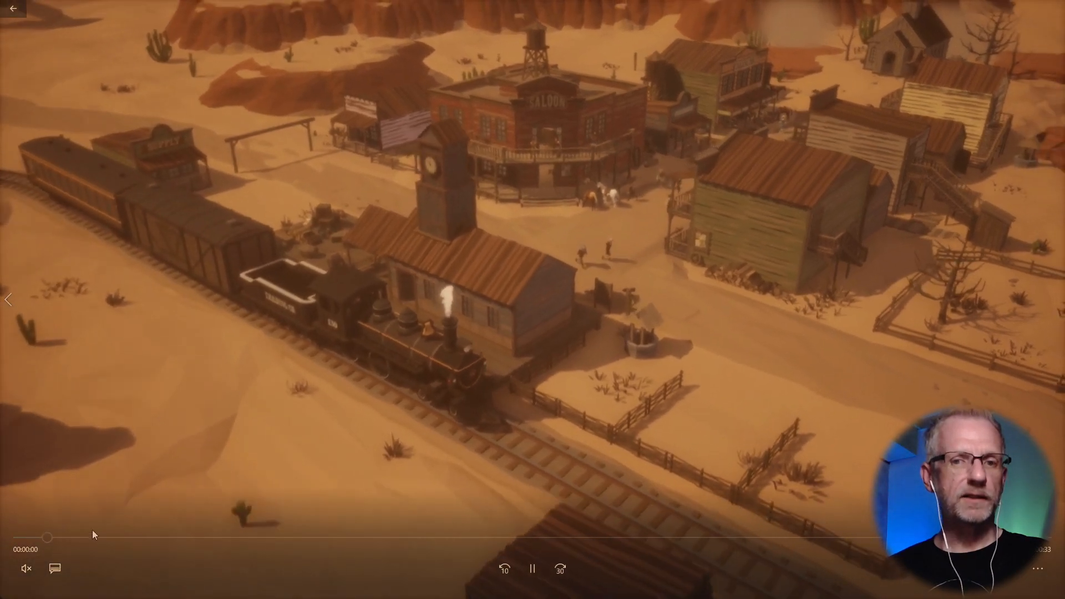